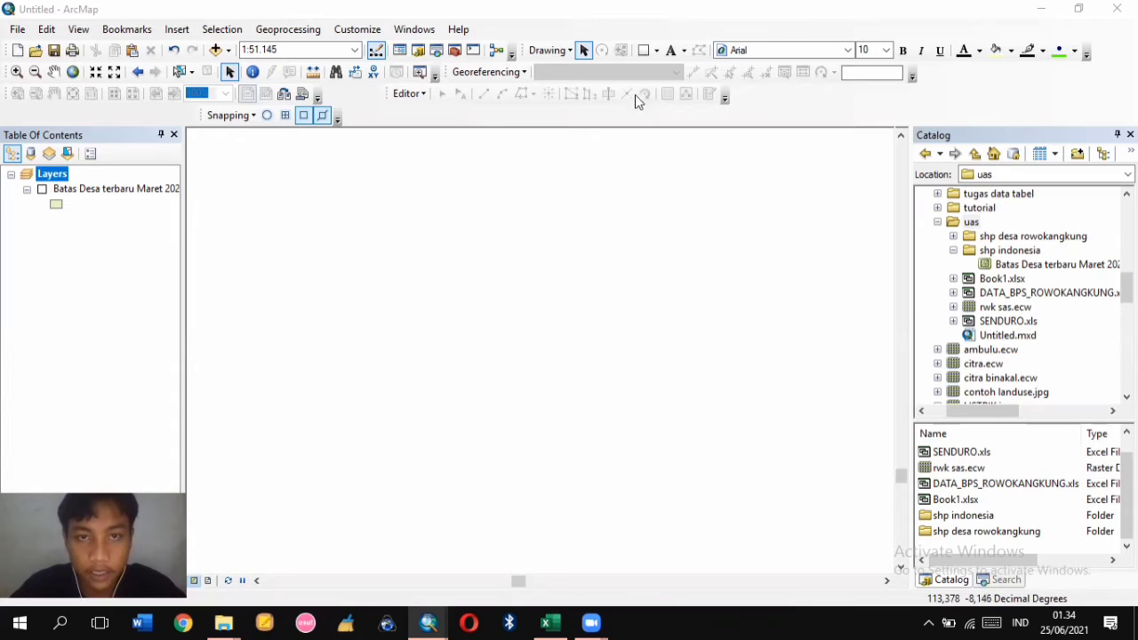
pyautogui.click(216, 49)
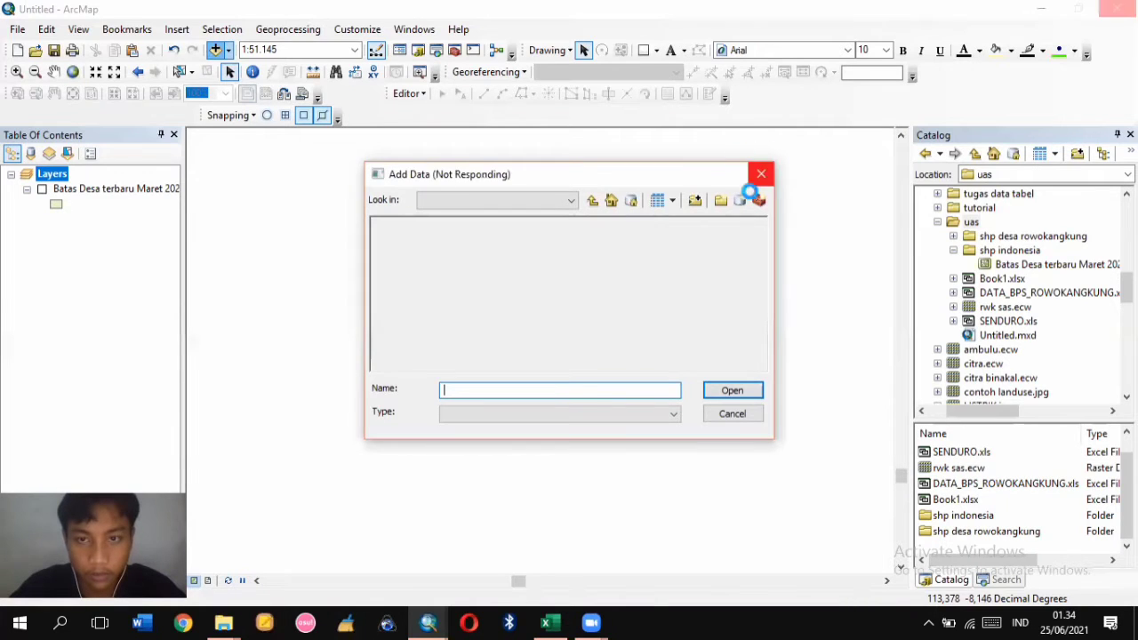
pyautogui.click(765, 175)
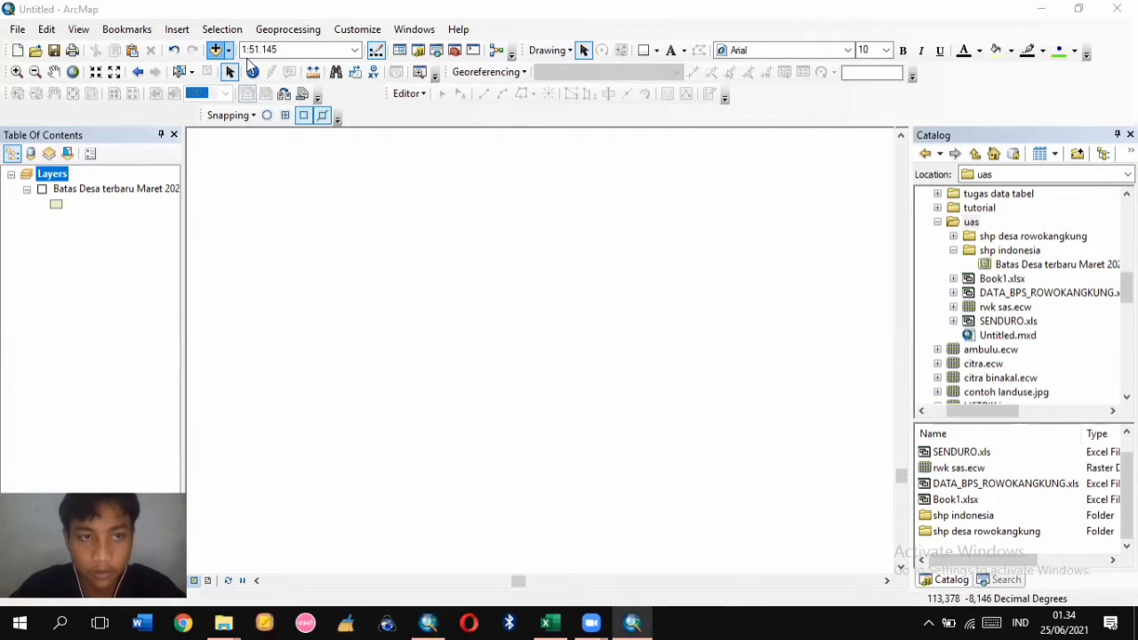
pyautogui.click(229, 55)
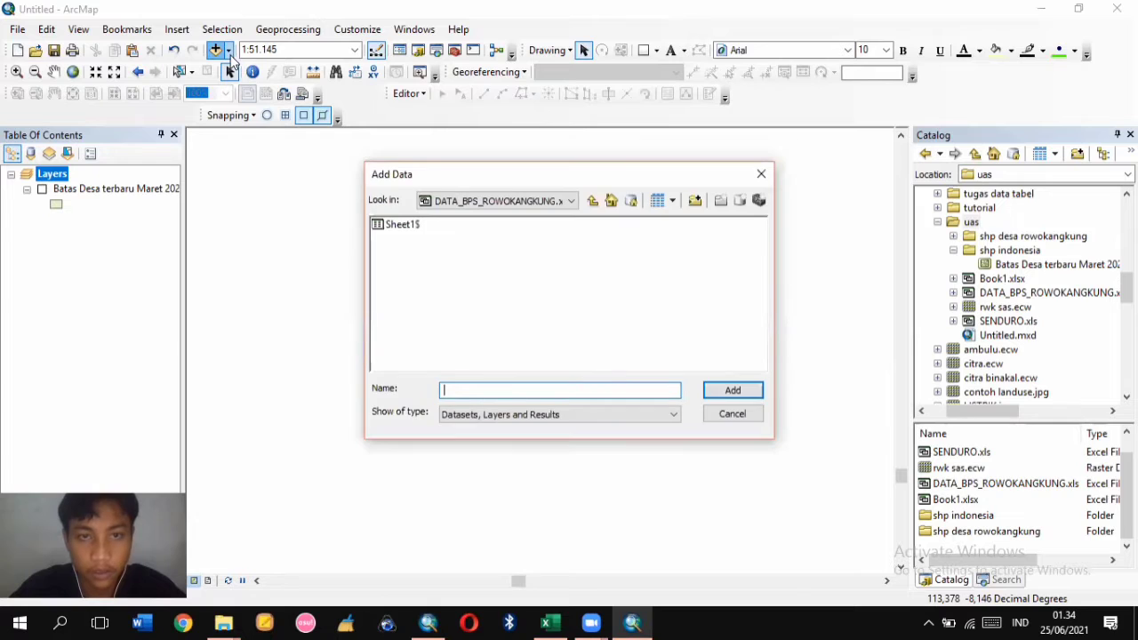
pyautogui.click(765, 174)
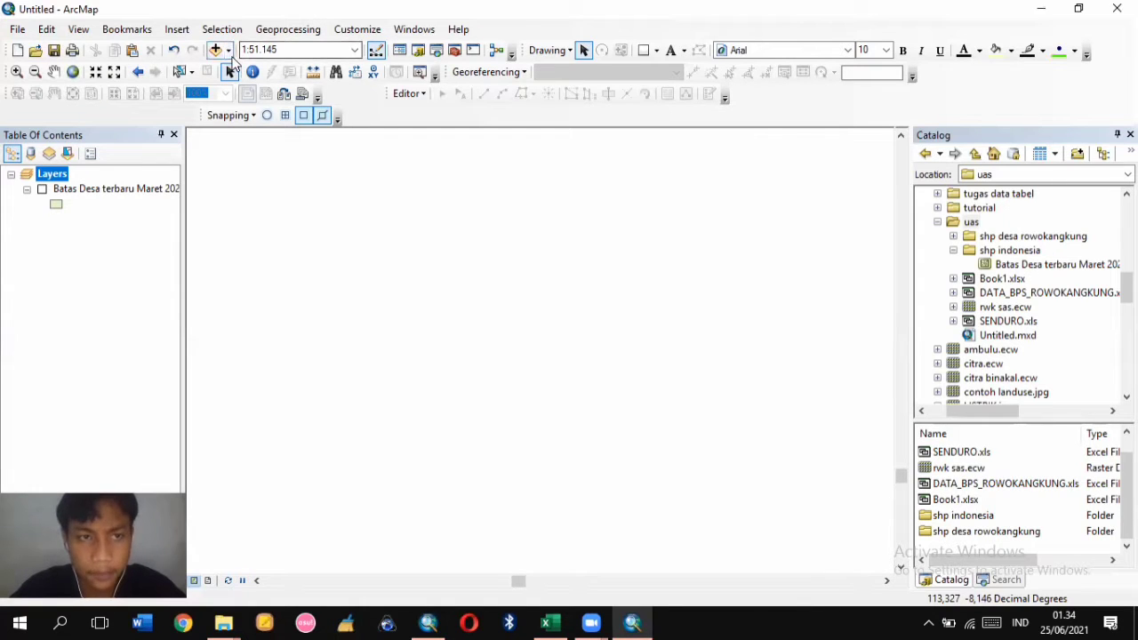
pyautogui.click(228, 51)
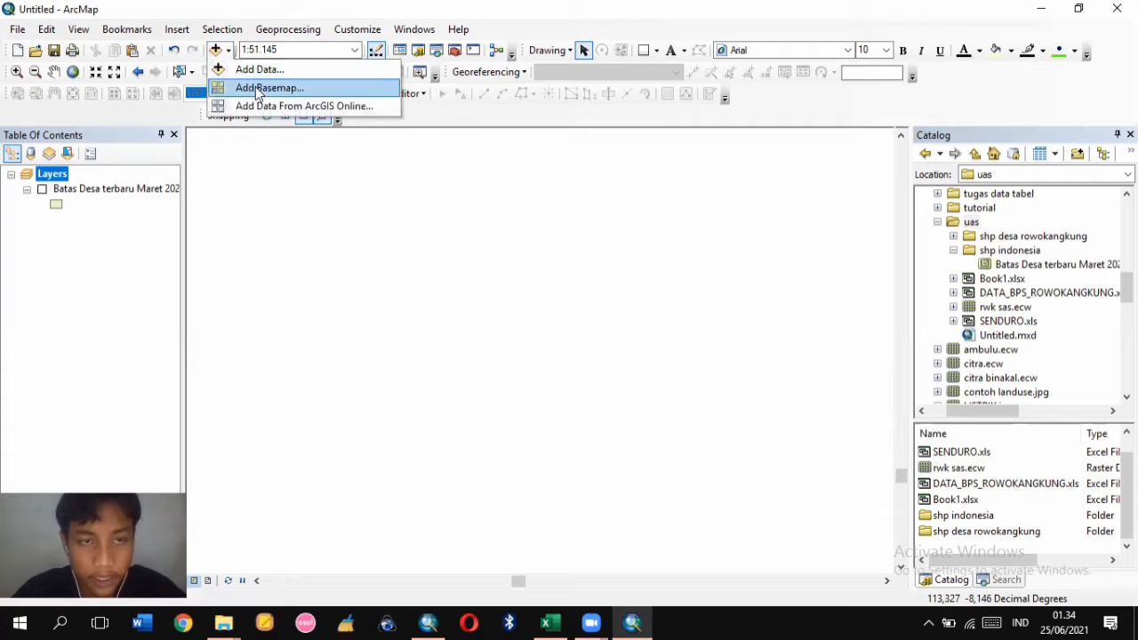
pyautogui.click(258, 88)
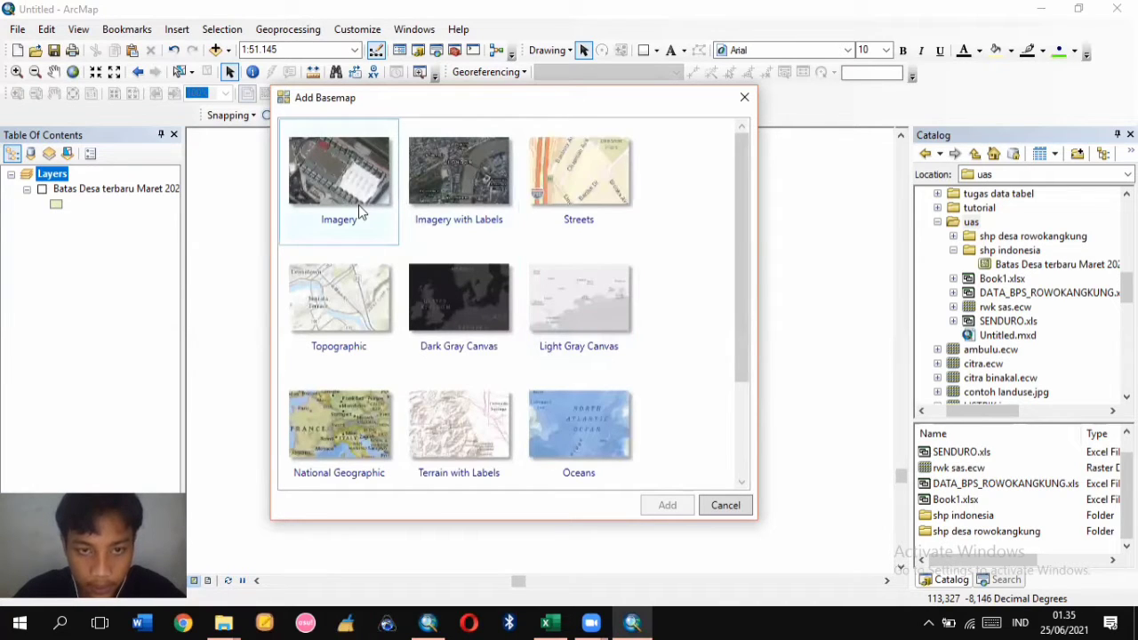
pyautogui.click(744, 99)
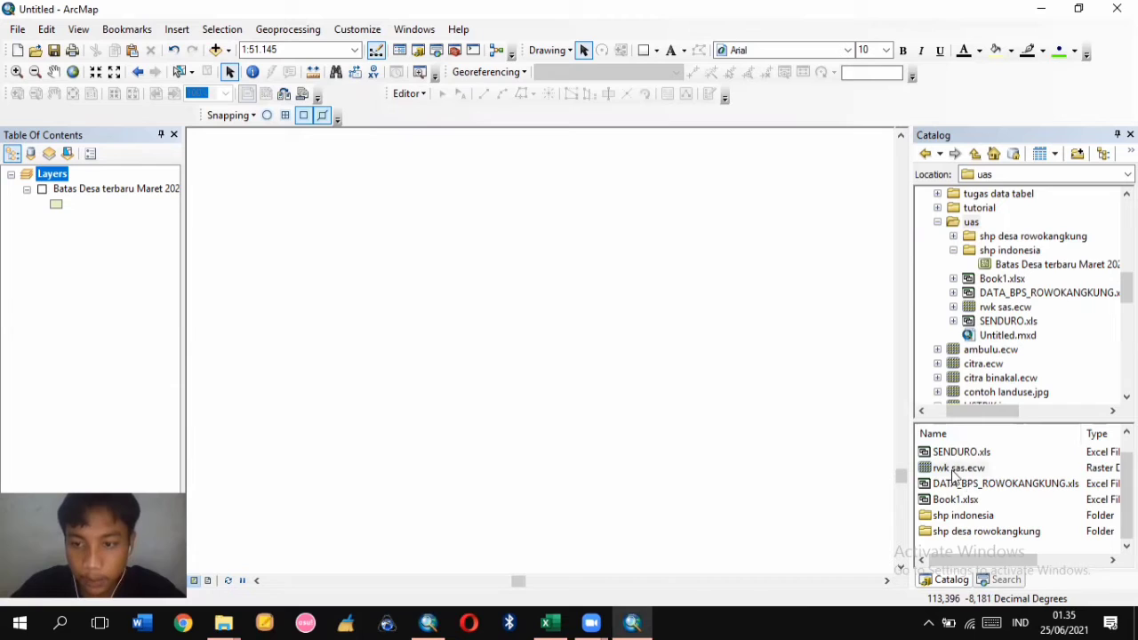
# Add the rwk sas.ecw imagery to the map and turn on the Batas Desa terbaru Maret 2020 layer over it
pyautogui.moveTo(956, 476); pyautogui.dragTo(546, 342)
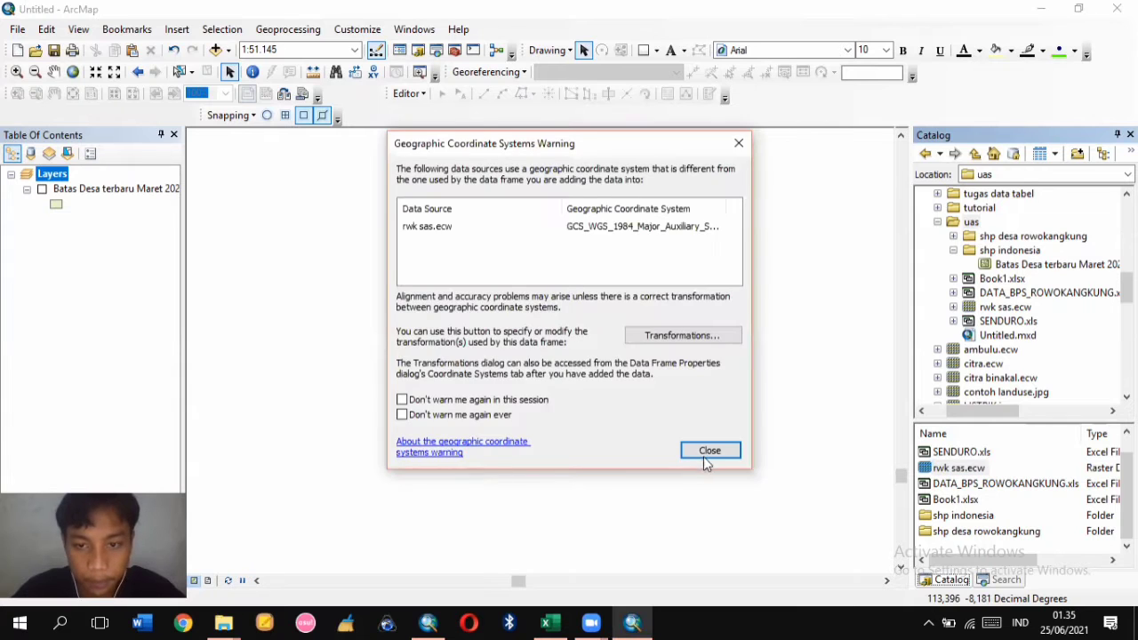
pyautogui.click(709, 452)
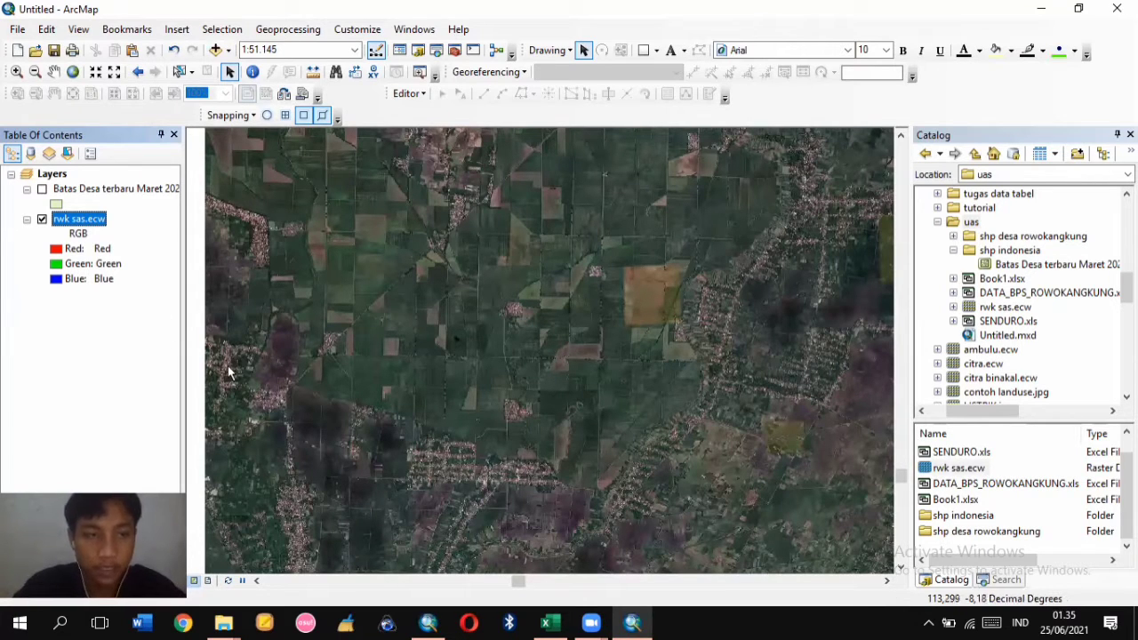
pyautogui.click(42, 189)
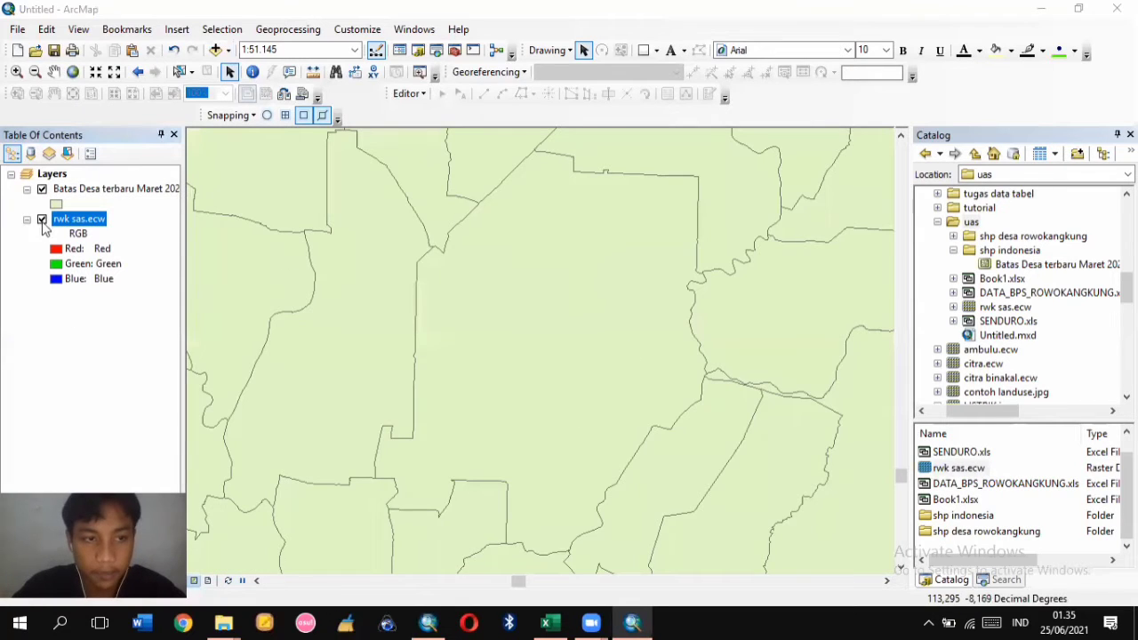
pyautogui.click(42, 189)
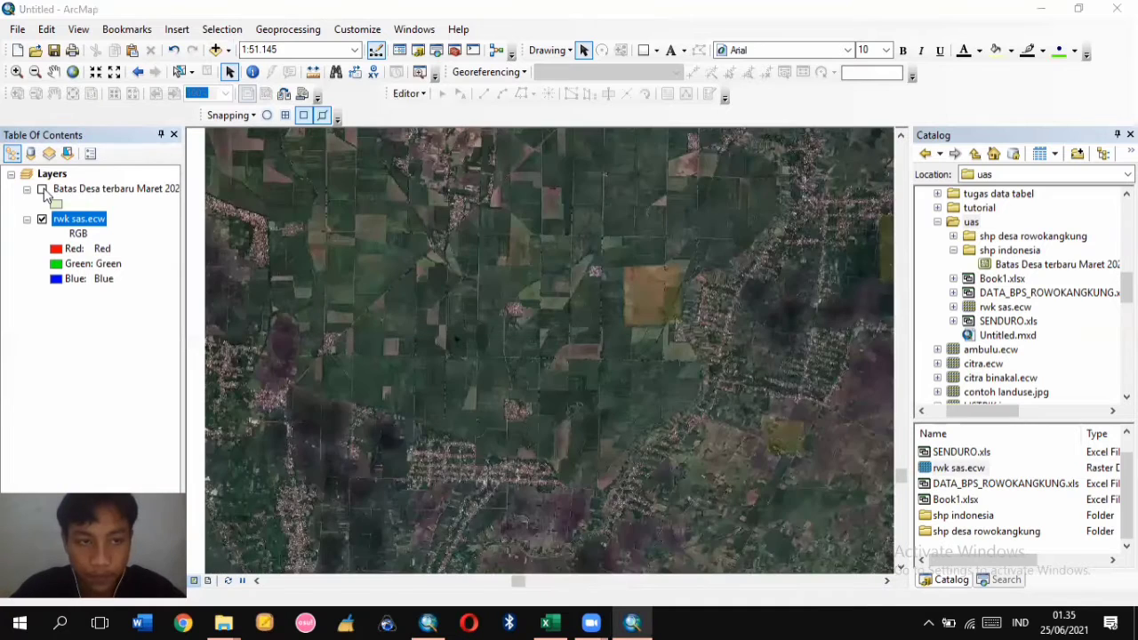
pyautogui.click(42, 189)
pyautogui.click(42, 189)
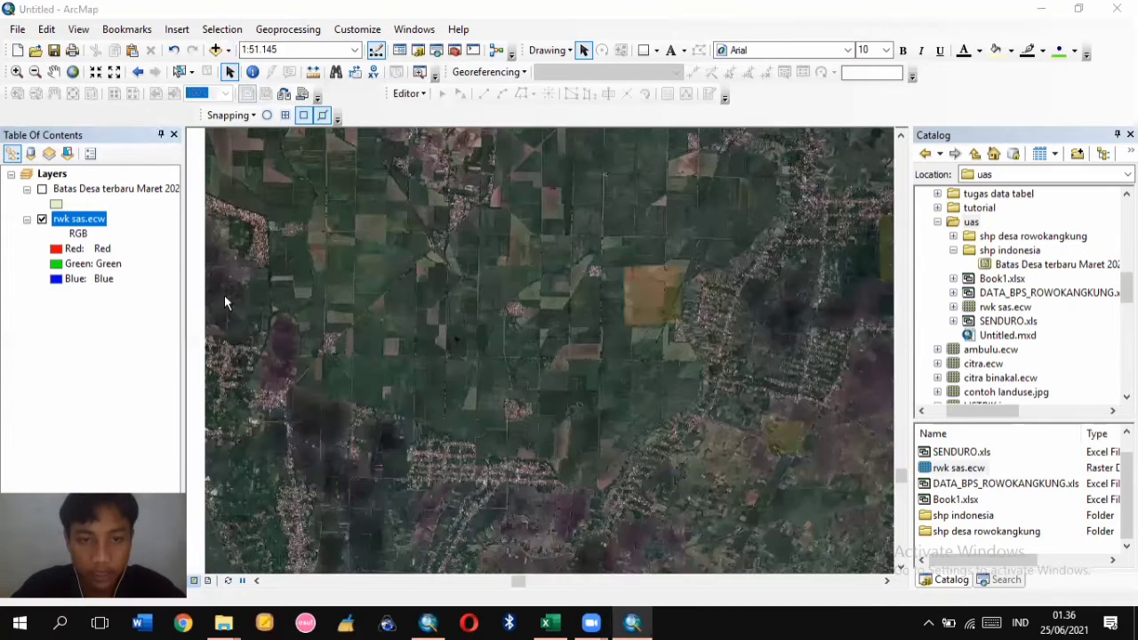
pyautogui.click(42, 189)
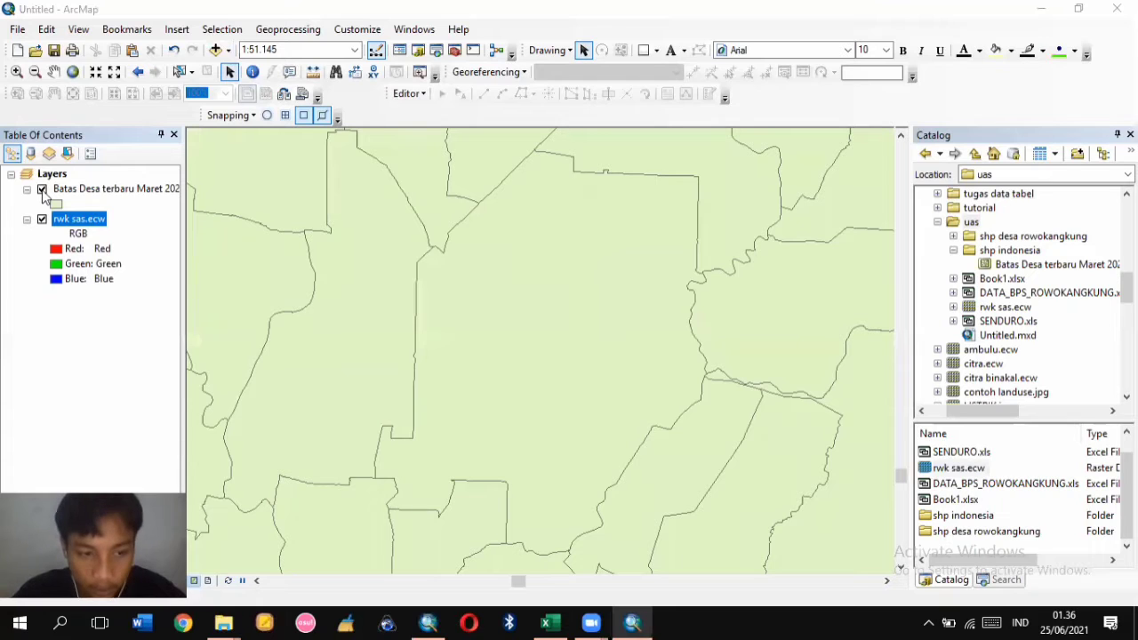
pyautogui.click(403, 94)
pyautogui.click(403, 96)
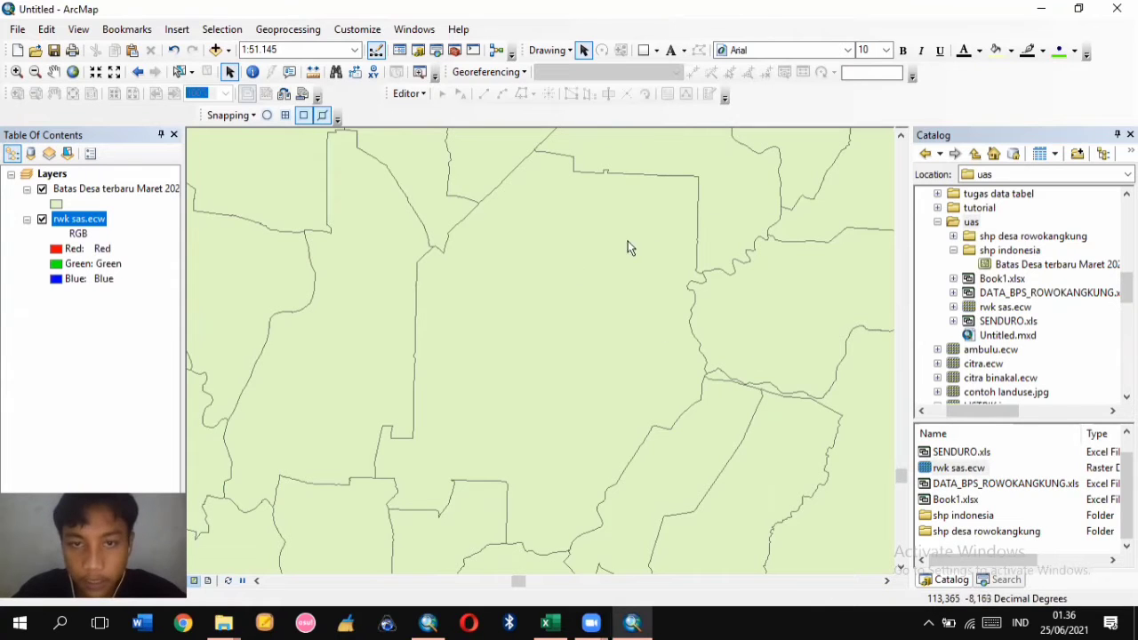
pyautogui.click(222, 30)
pyautogui.click(222, 29)
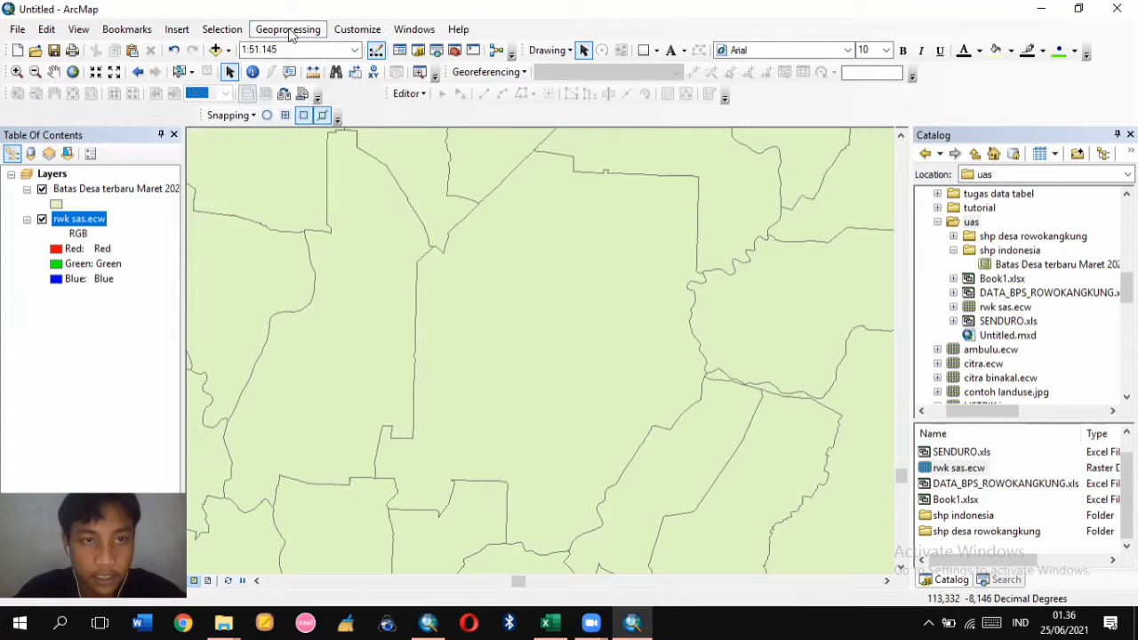
pyautogui.click(228, 31)
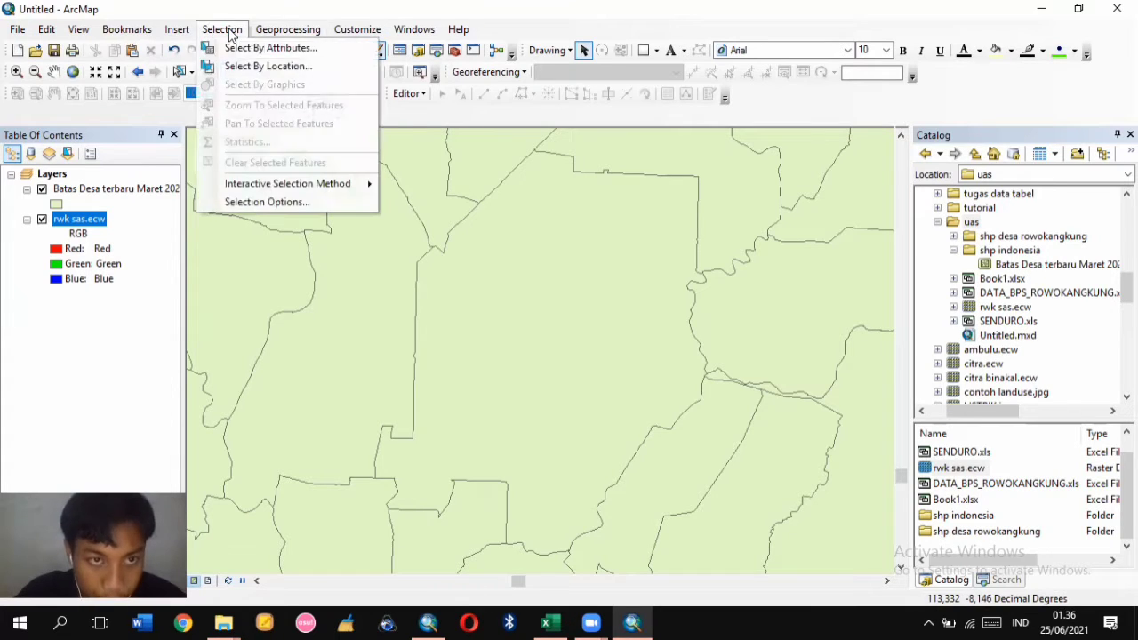
pyautogui.click(247, 52)
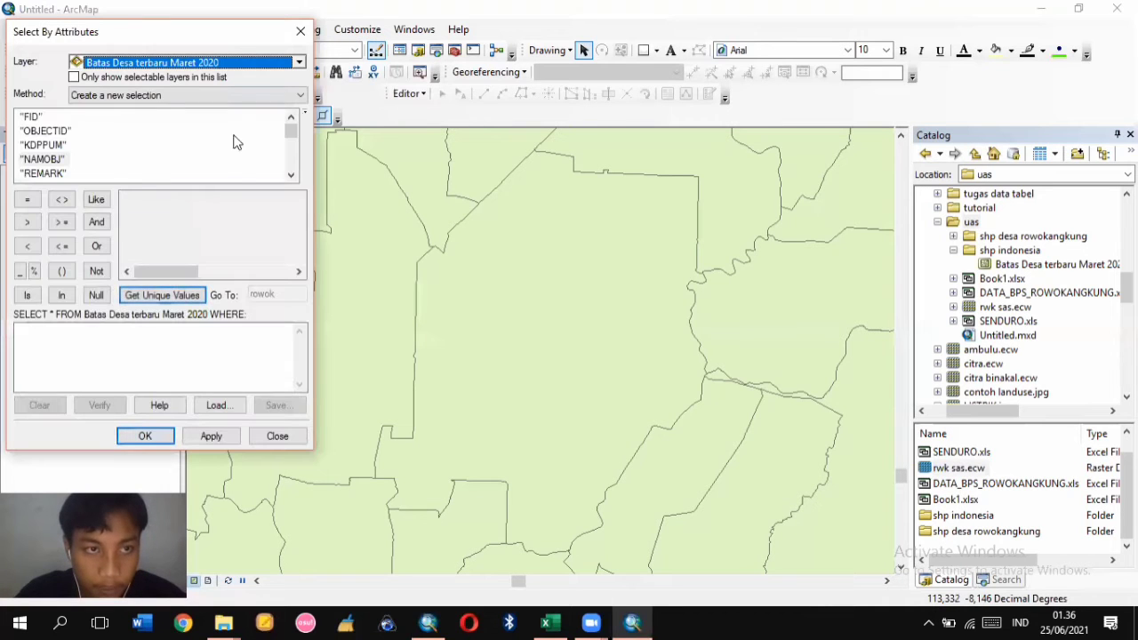
pyautogui.click(303, 14)
pyautogui.click(224, 30)
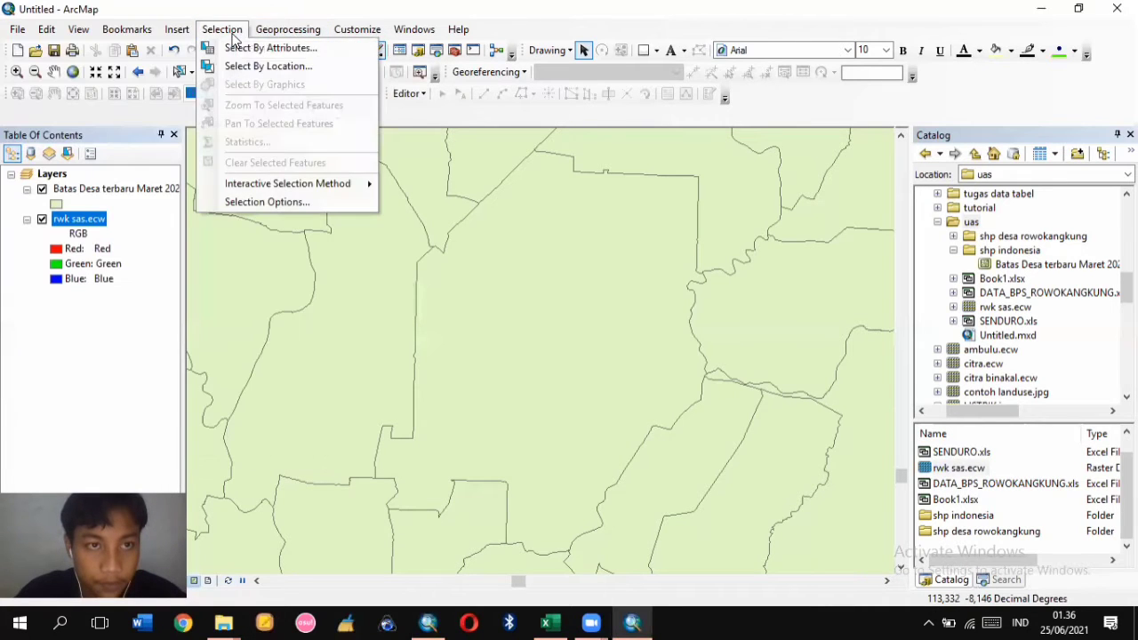
pyautogui.click(238, 48)
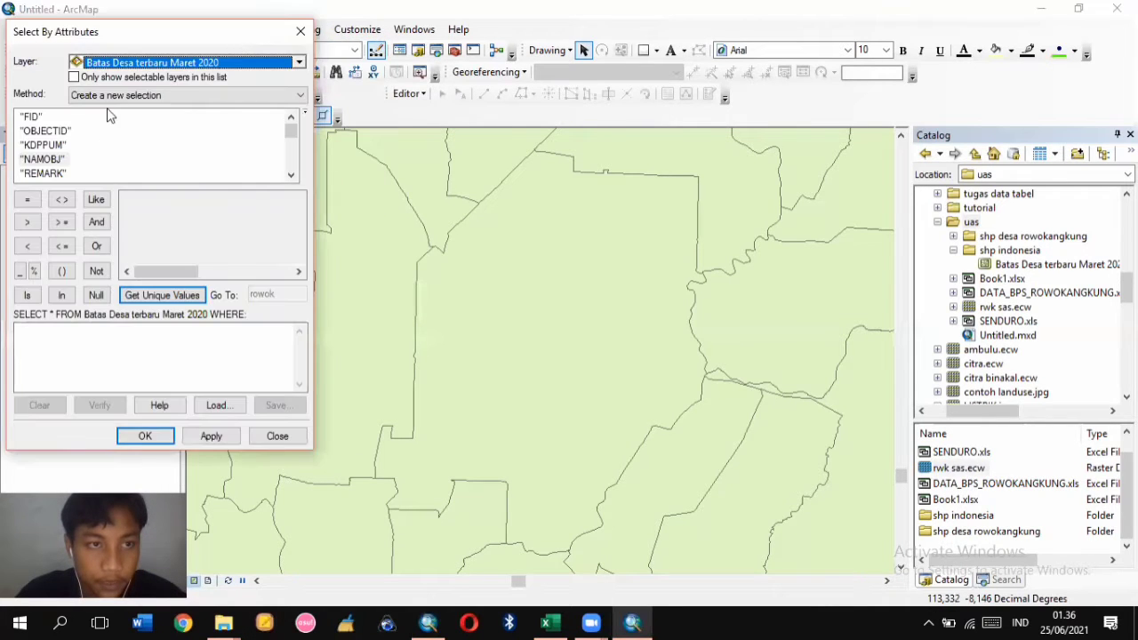
pyautogui.click(59, 160)
pyautogui.doubleClick(59, 159)
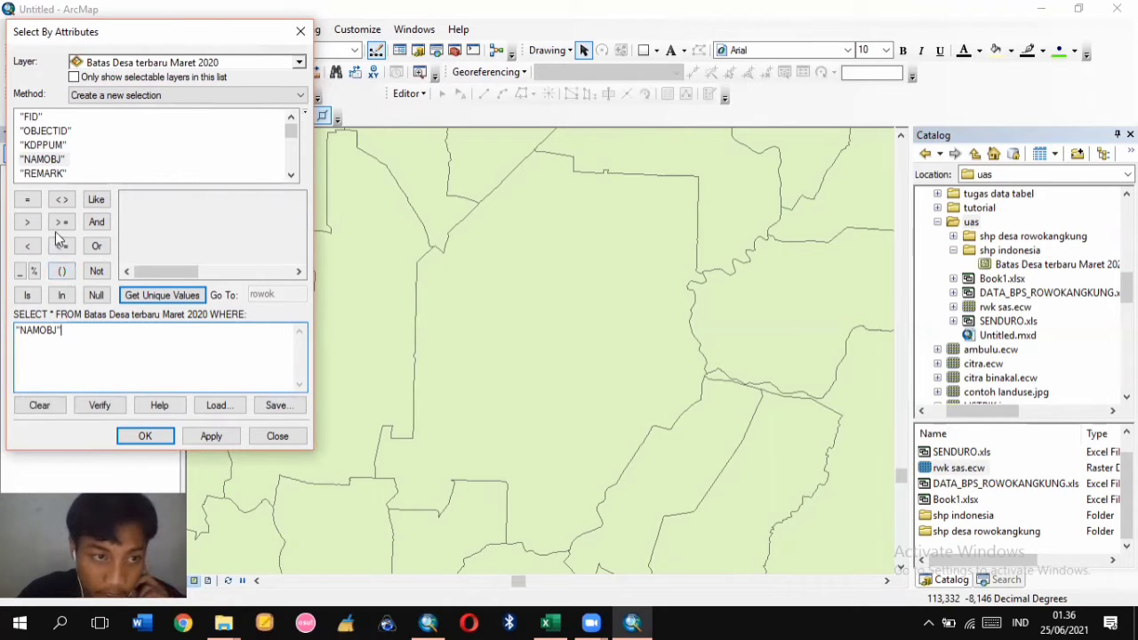
pyautogui.click(33, 203)
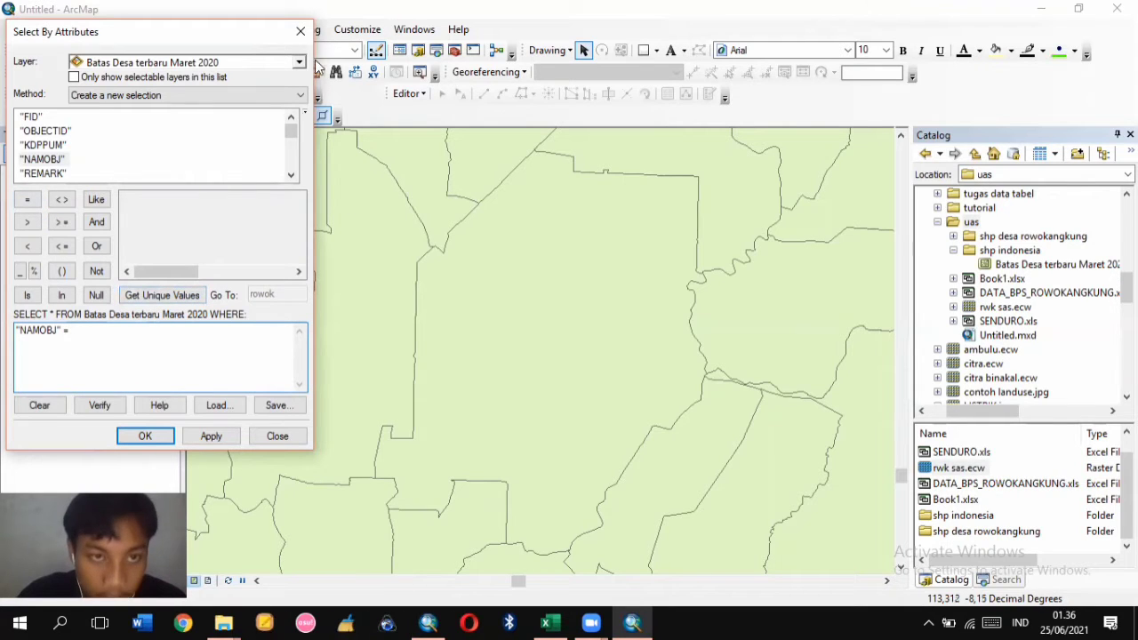
pyautogui.click(301, 32)
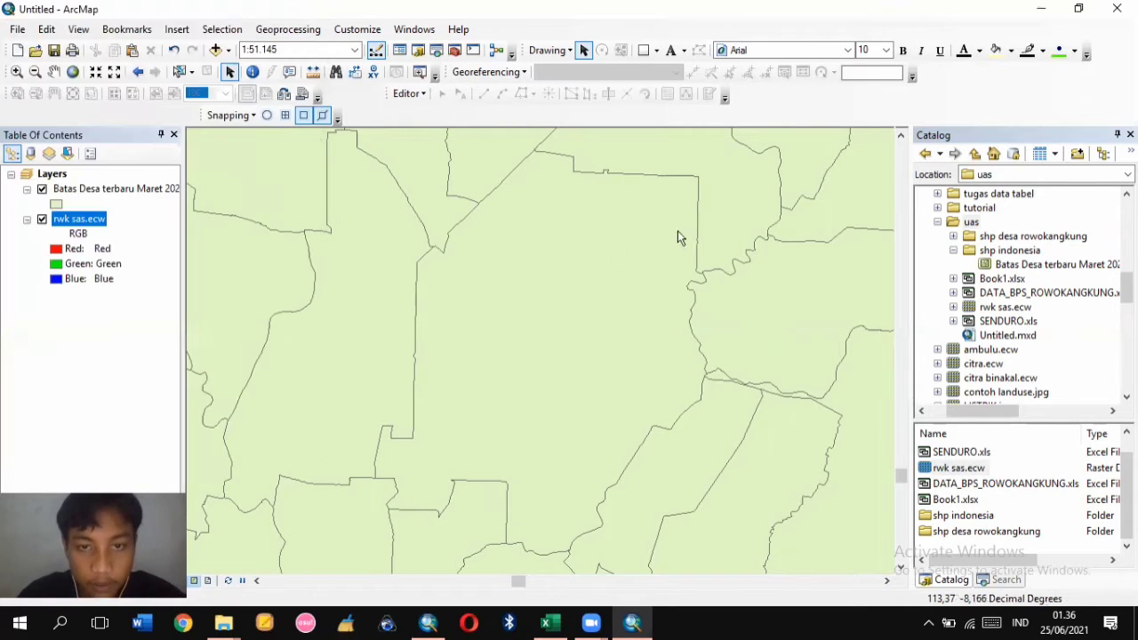
# Start an edit session and select the large village polygon in the middle of the map
pyautogui.click(411, 94)
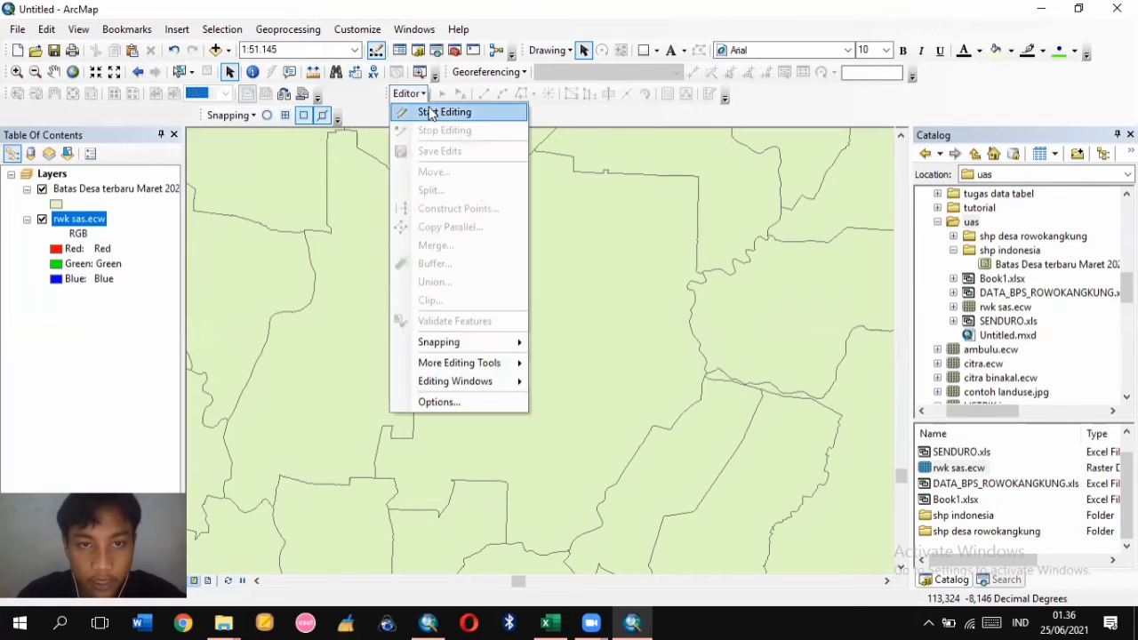
pyautogui.click(429, 111)
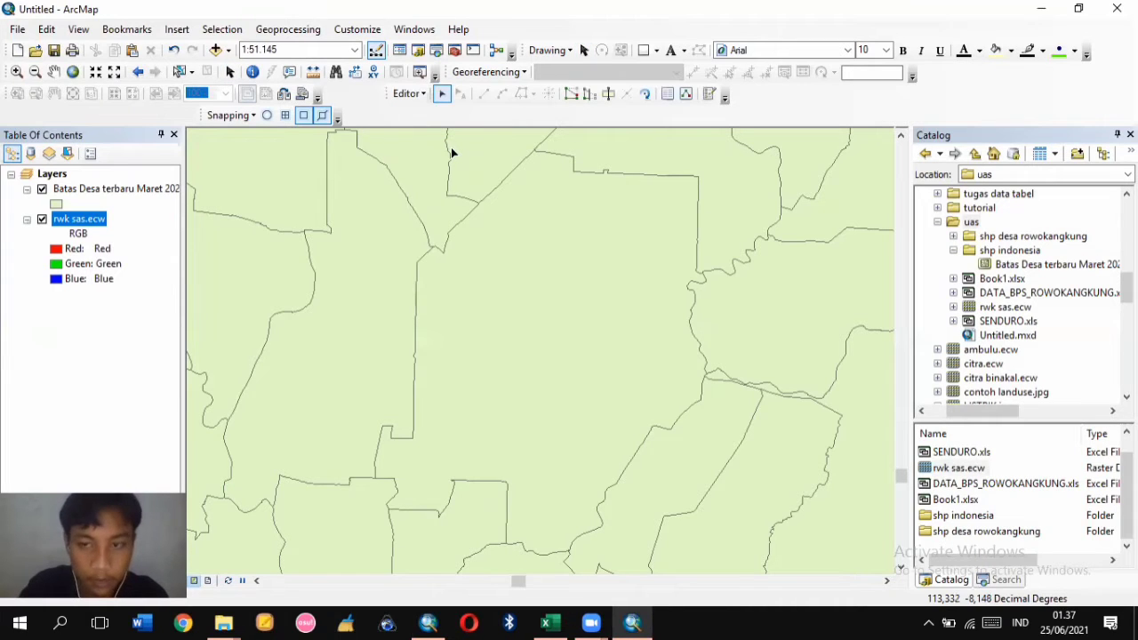
pyautogui.click(411, 93)
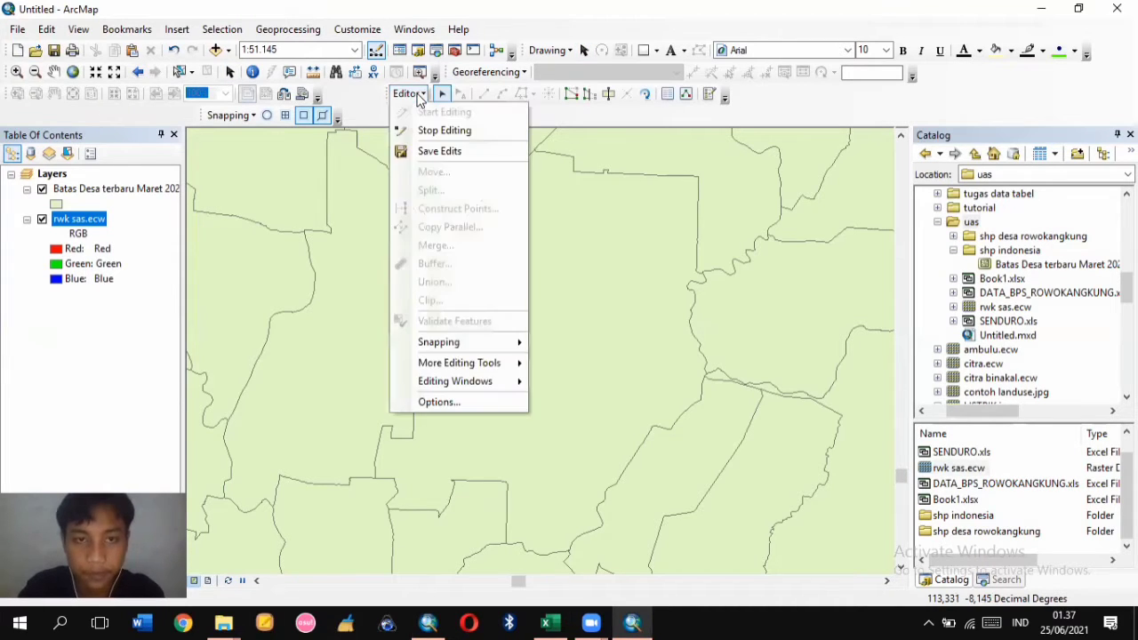
pyautogui.click(418, 97)
pyautogui.click(562, 328)
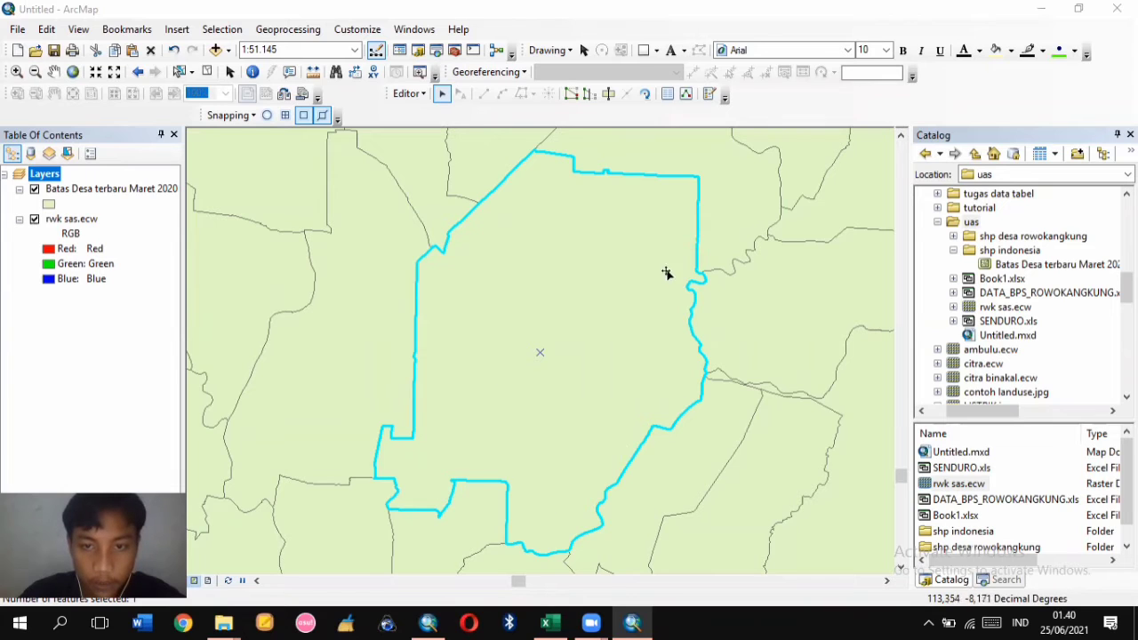
pyautogui.click(408, 95)
pyautogui.click(410, 96)
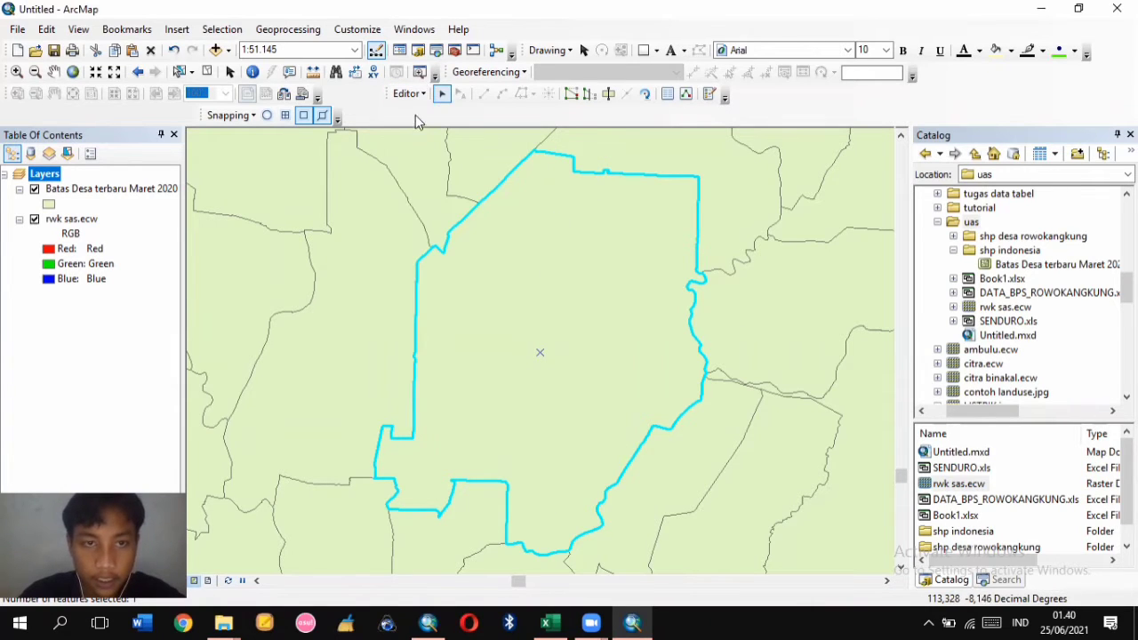
# Export the selected polygon of Batas Desa terbaru Maret 2020 as Batas_administrasi.shp in New Folder and add it to the map
pyautogui.click(104, 196)
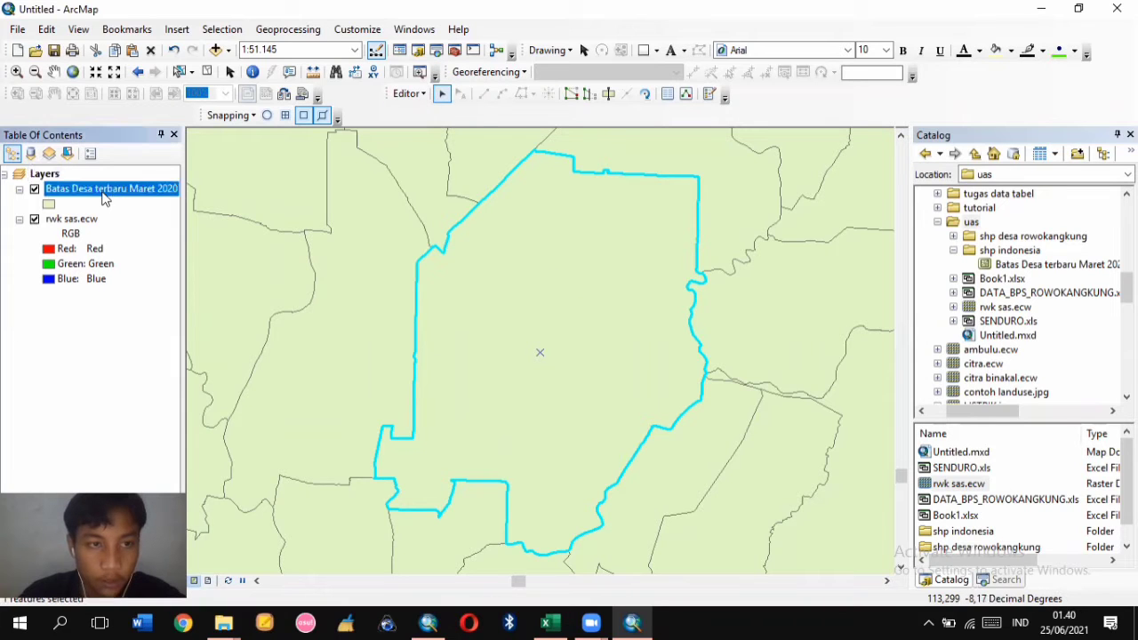
pyautogui.rightClick(104, 197)
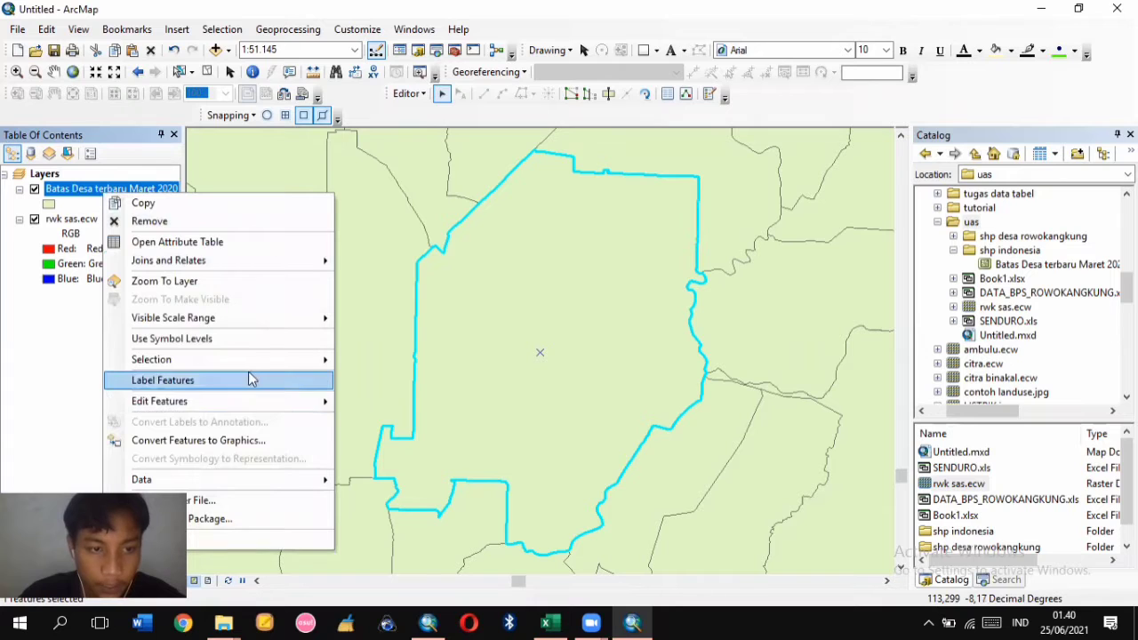
pyautogui.moveTo(253, 488)
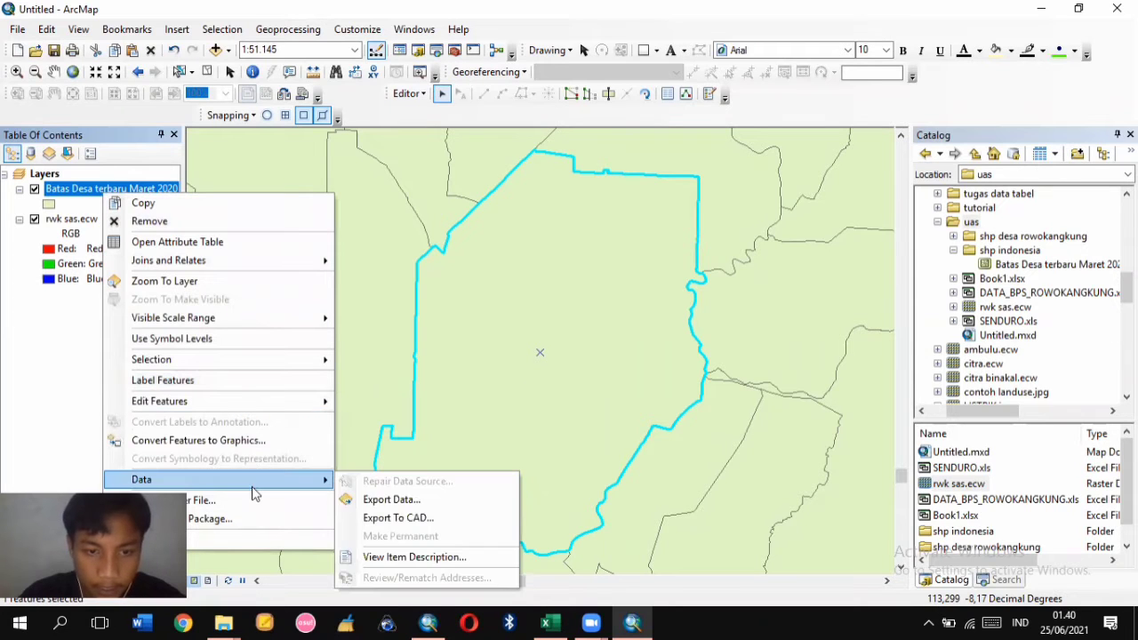
pyautogui.click(377, 500)
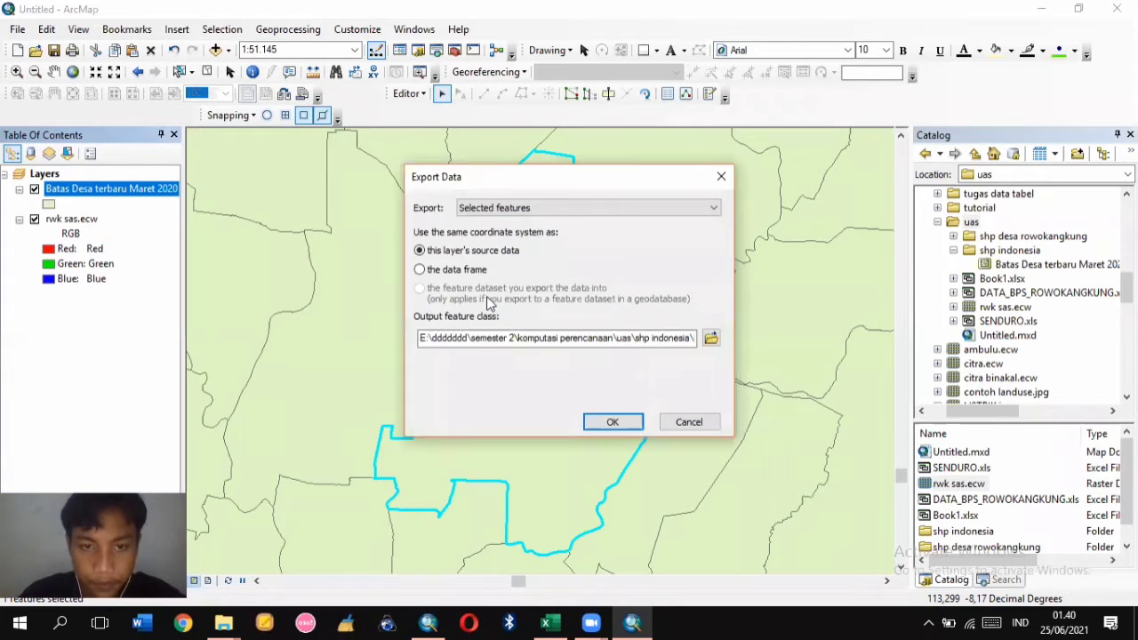
pyautogui.click(712, 338)
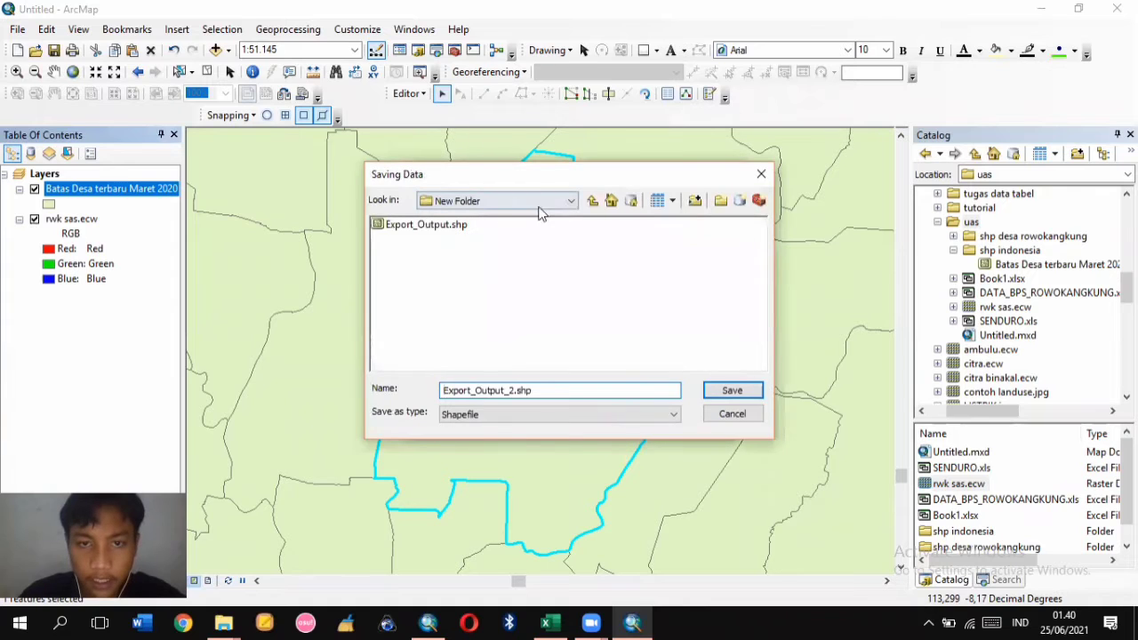
pyautogui.moveTo(459, 419); pyautogui.dragTo(425, 423)
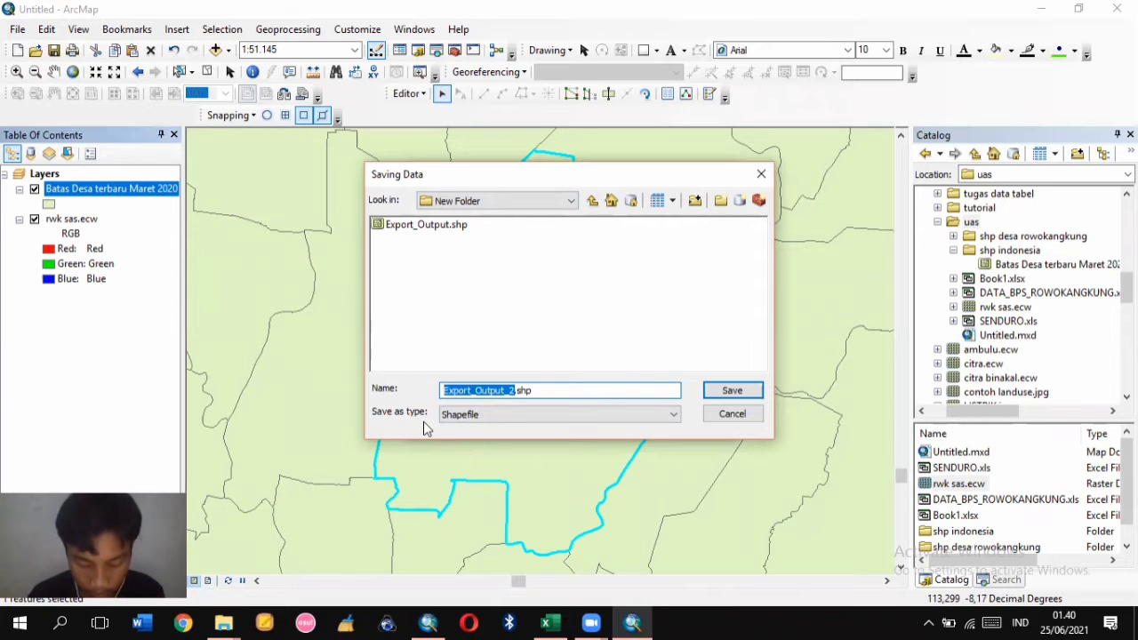
pyautogui.write('BAtas')
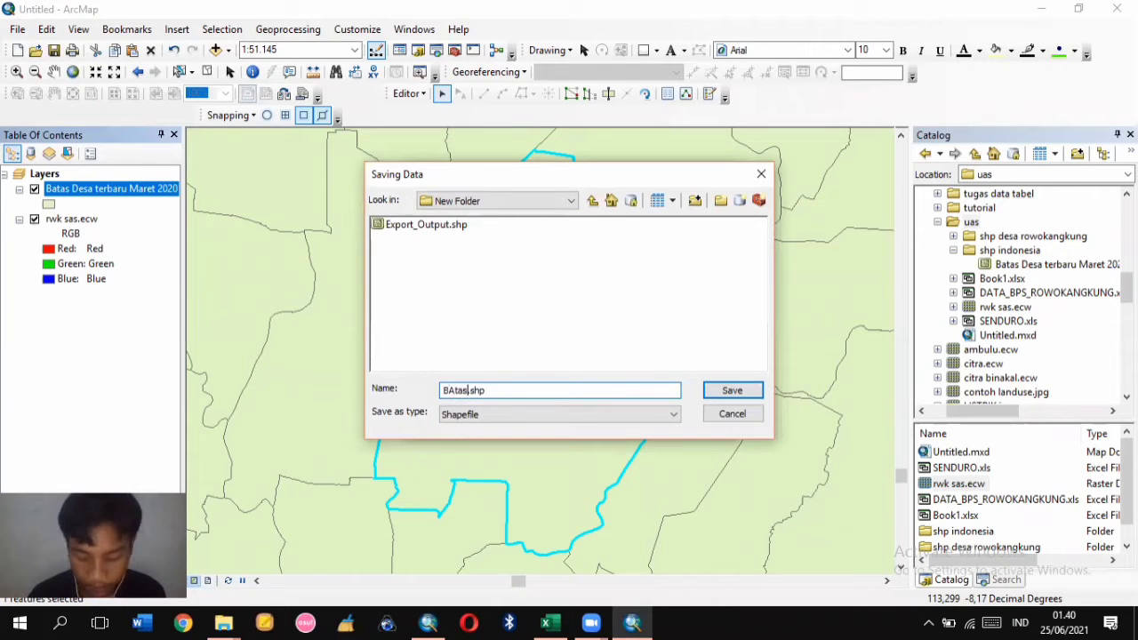
pyautogui.write('_admin')
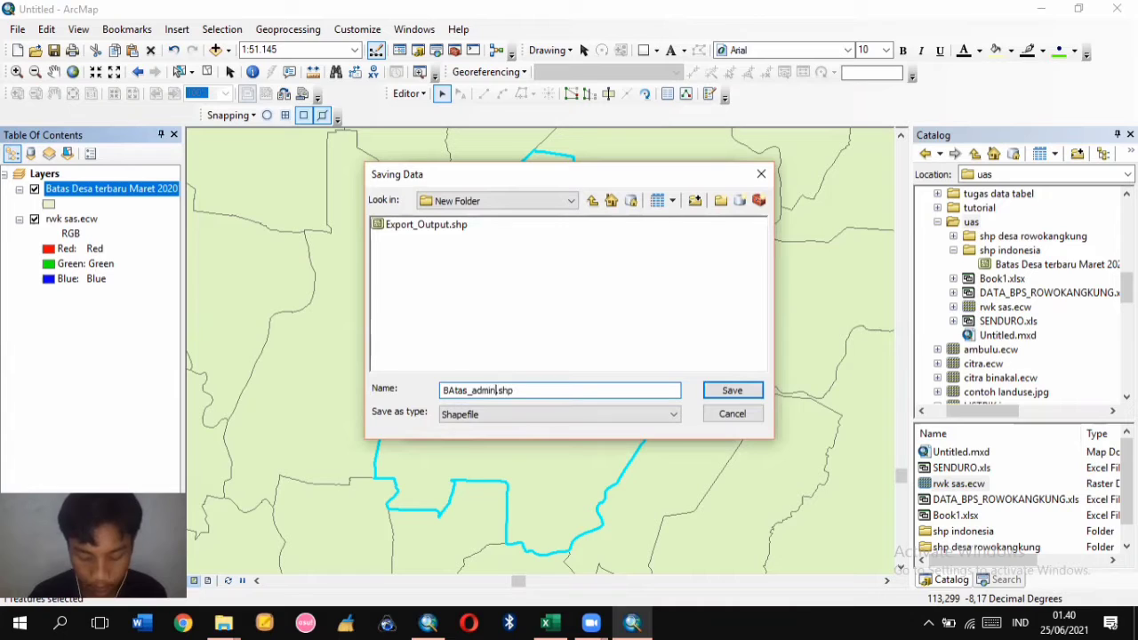
pyautogui.write('istrasi')
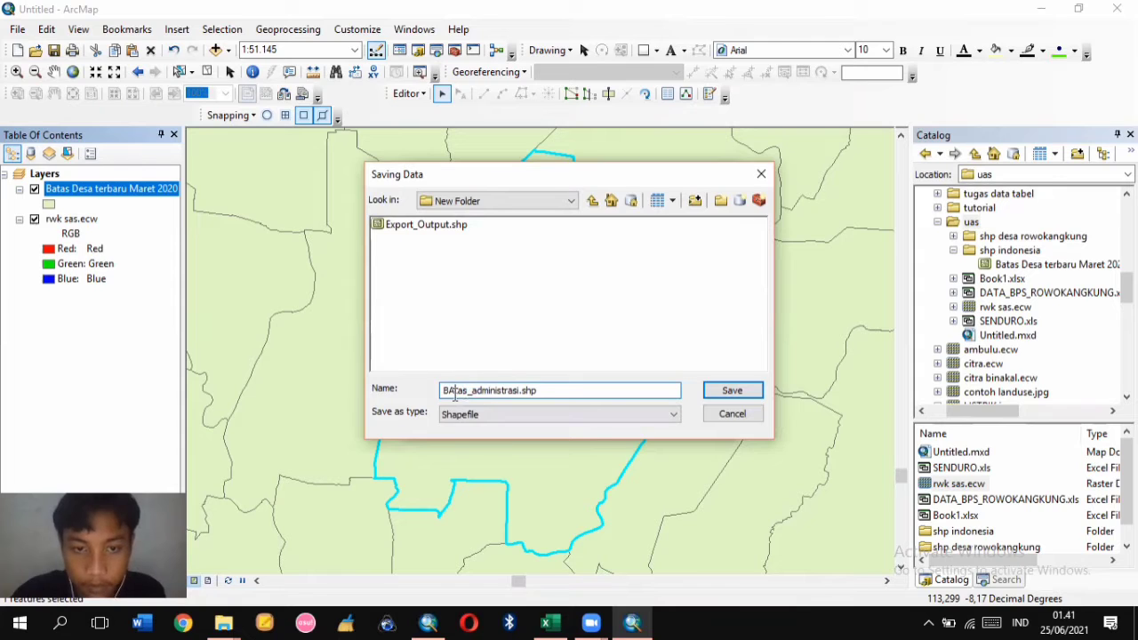
pyautogui.press('BackSpace')
pyautogui.write('a')
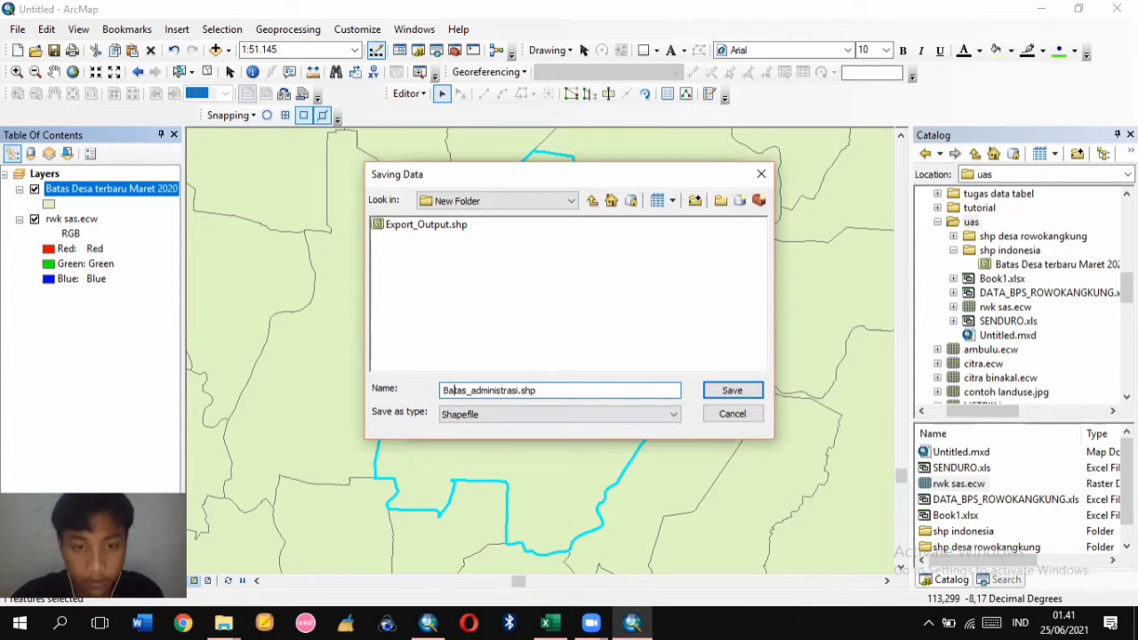
pyautogui.click(747, 393)
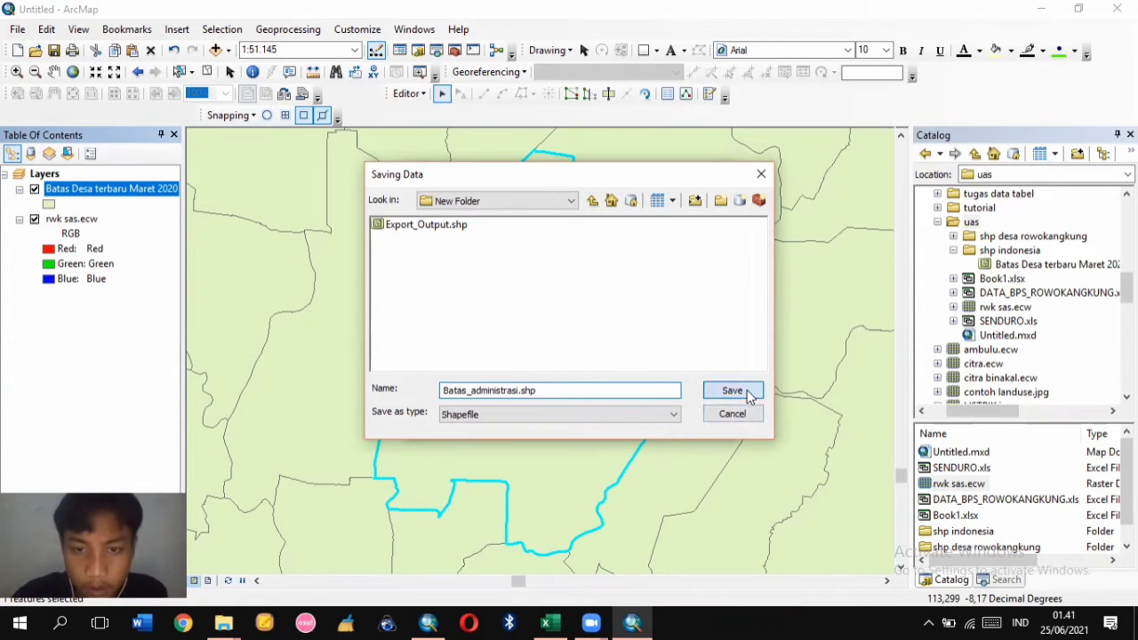
pyautogui.click(613, 421)
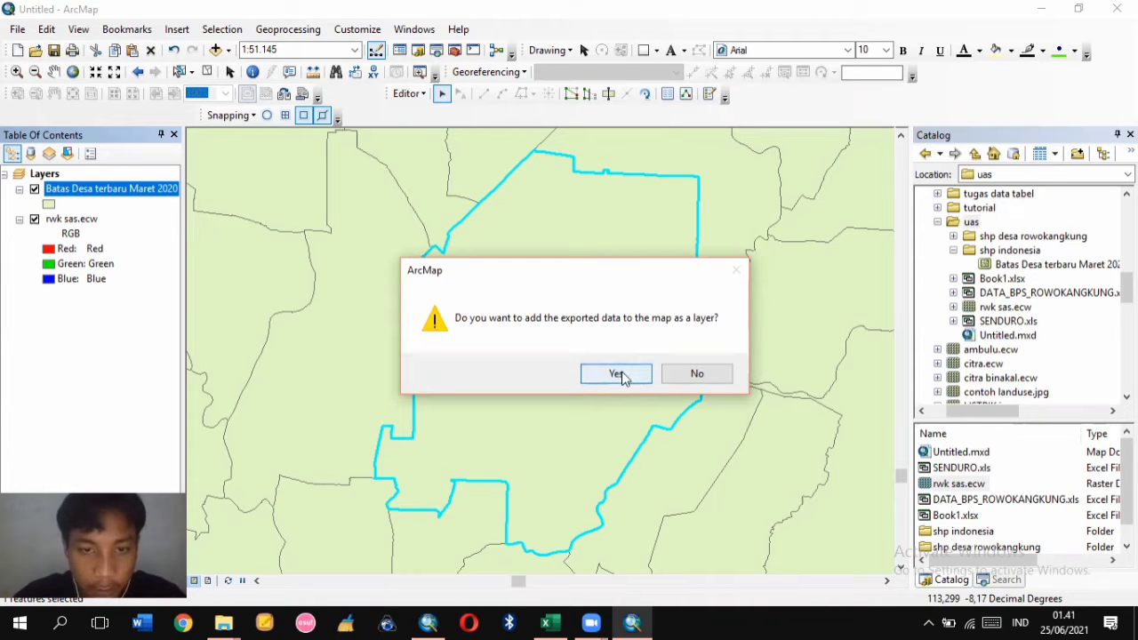
pyautogui.click(623, 375)
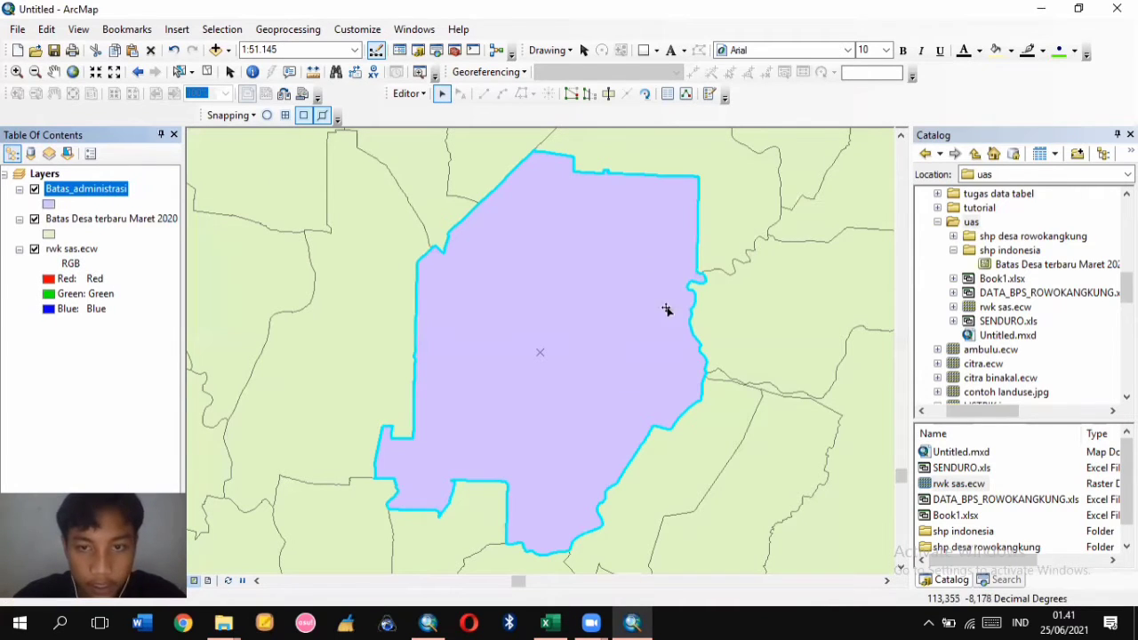
# Remove the Batas Desa terbaru Maret 2020 layer from the map
pyautogui.click(70, 223)
pyautogui.rightClick(87, 224)
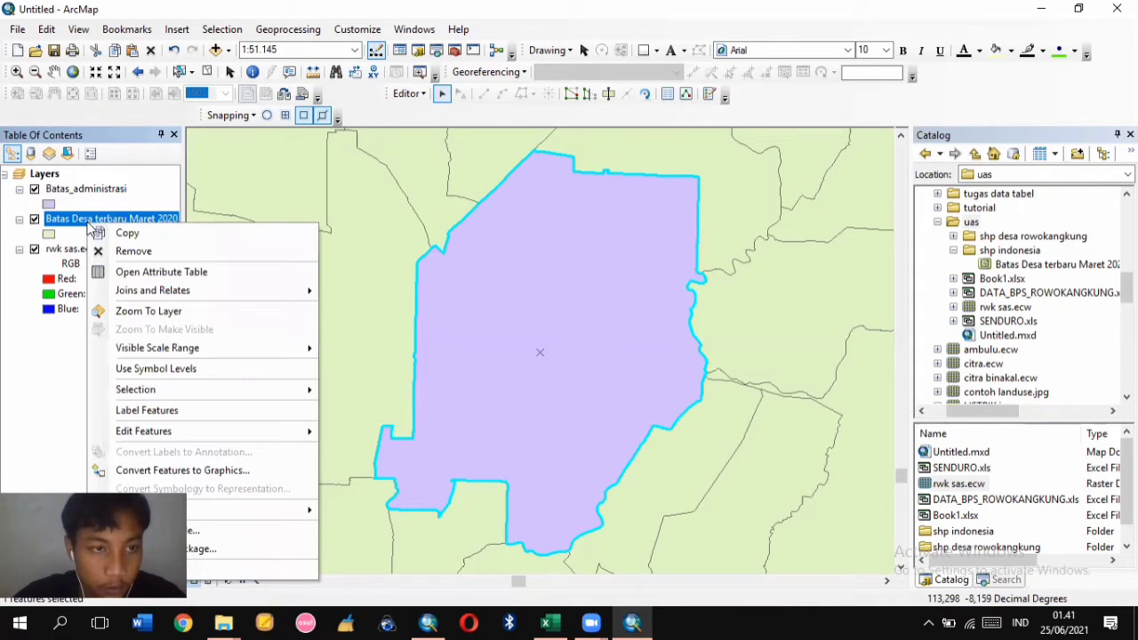
pyautogui.click(167, 256)
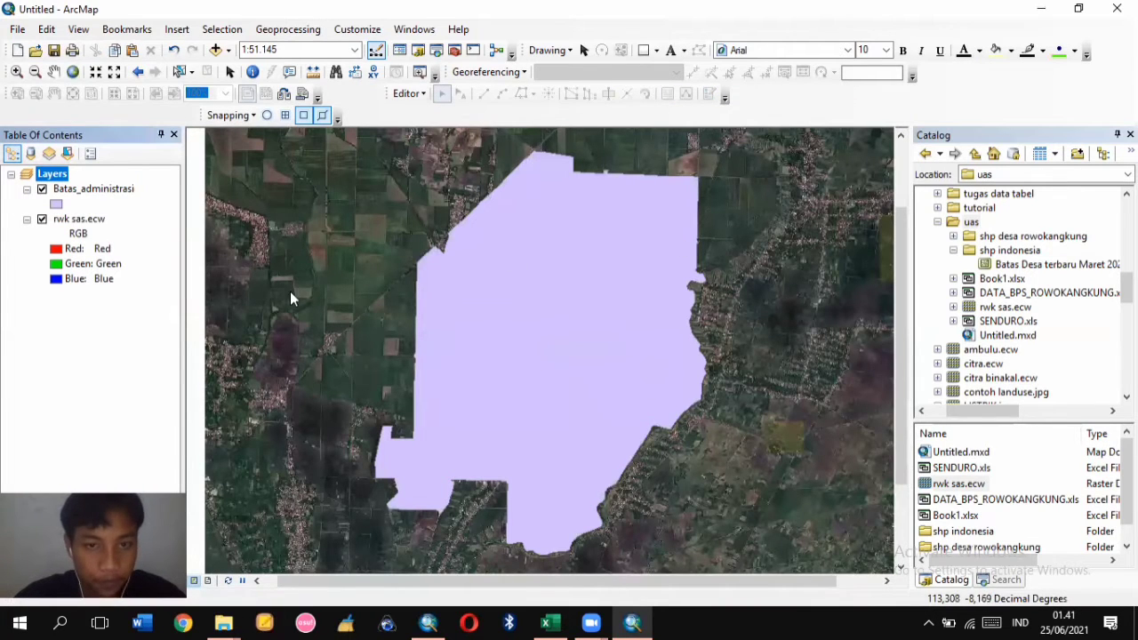
# Symbolize the Batas_administrasi layer with no fill color and a red outline
pyautogui.click(57, 209)
pyautogui.click(933, 260)
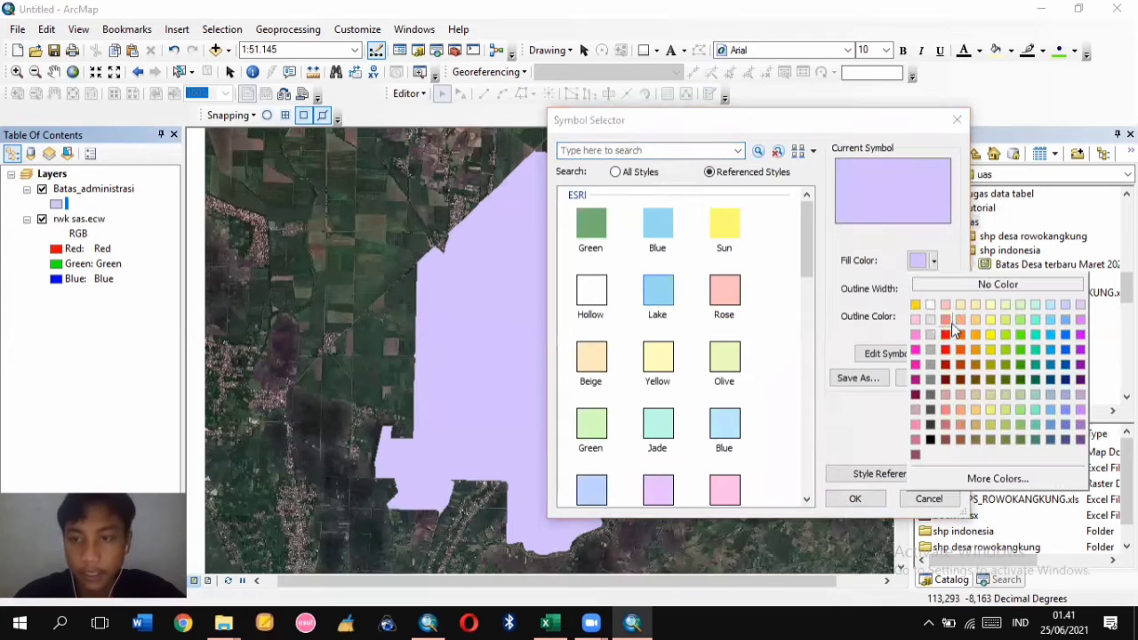
pyautogui.click(1017, 286)
pyautogui.click(929, 317)
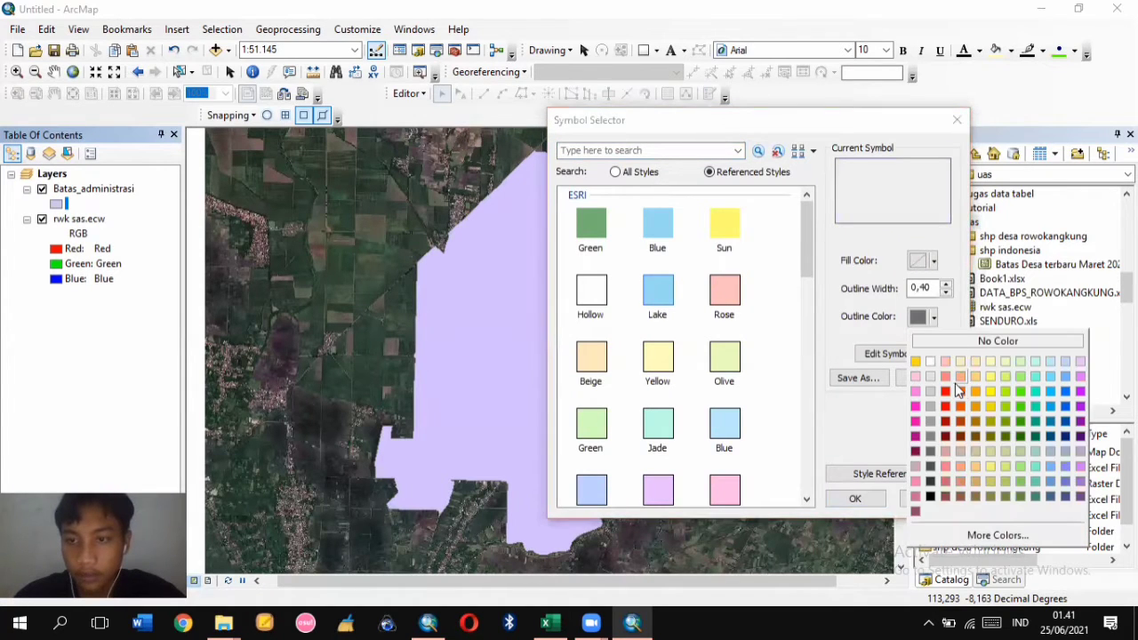
pyautogui.click(946, 391)
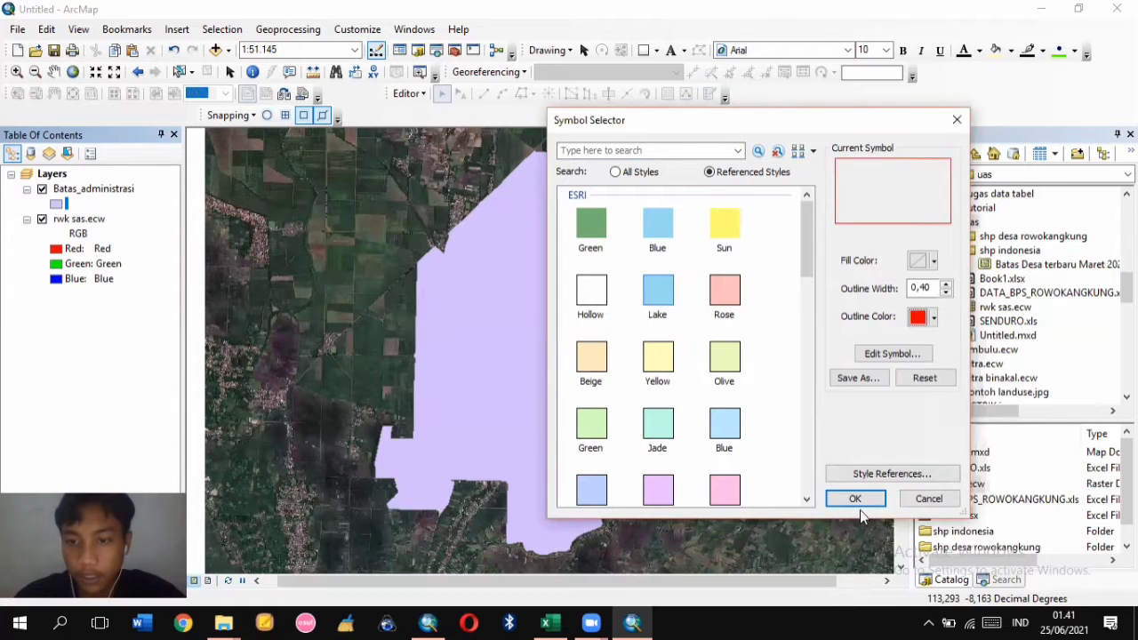
pyautogui.click(856, 499)
# Examine the Batas_administrasi boundary against the satellite imagery at a scale of 1:50.000
pyautogui.scroll(-2, 627, 398)
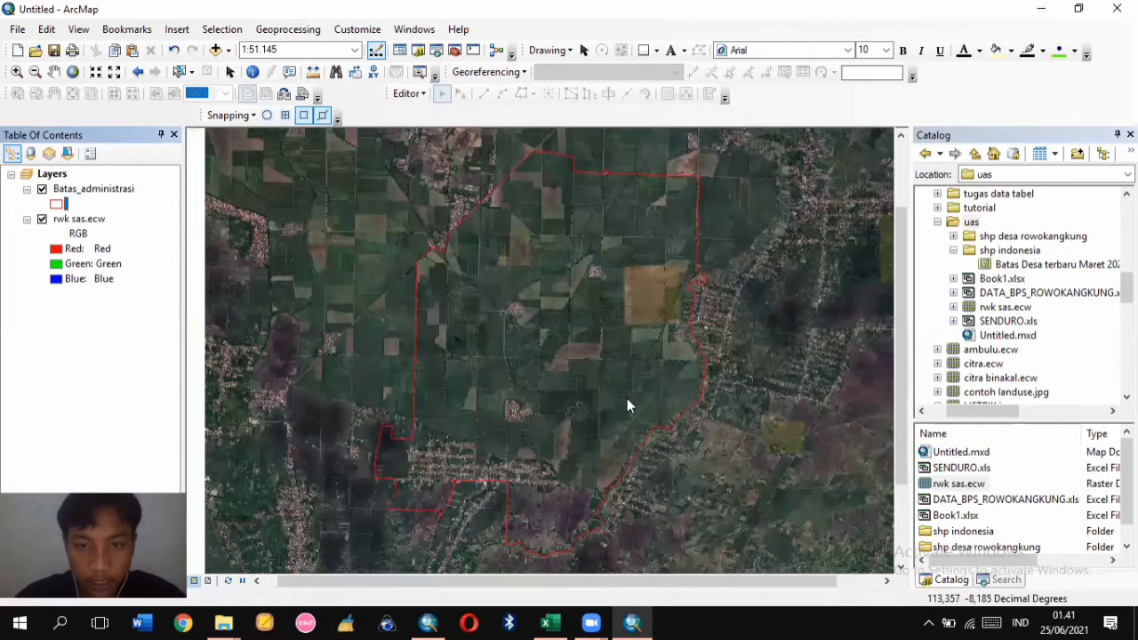
pyautogui.scroll(2, 528, 381)
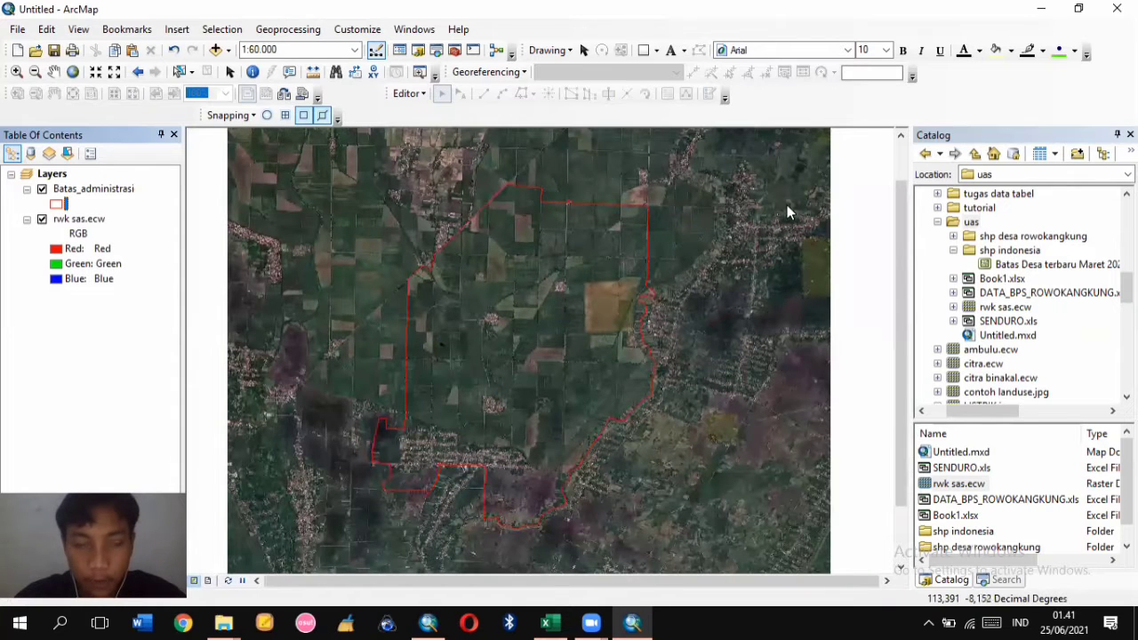
pyautogui.scroll(-1, 693, 296)
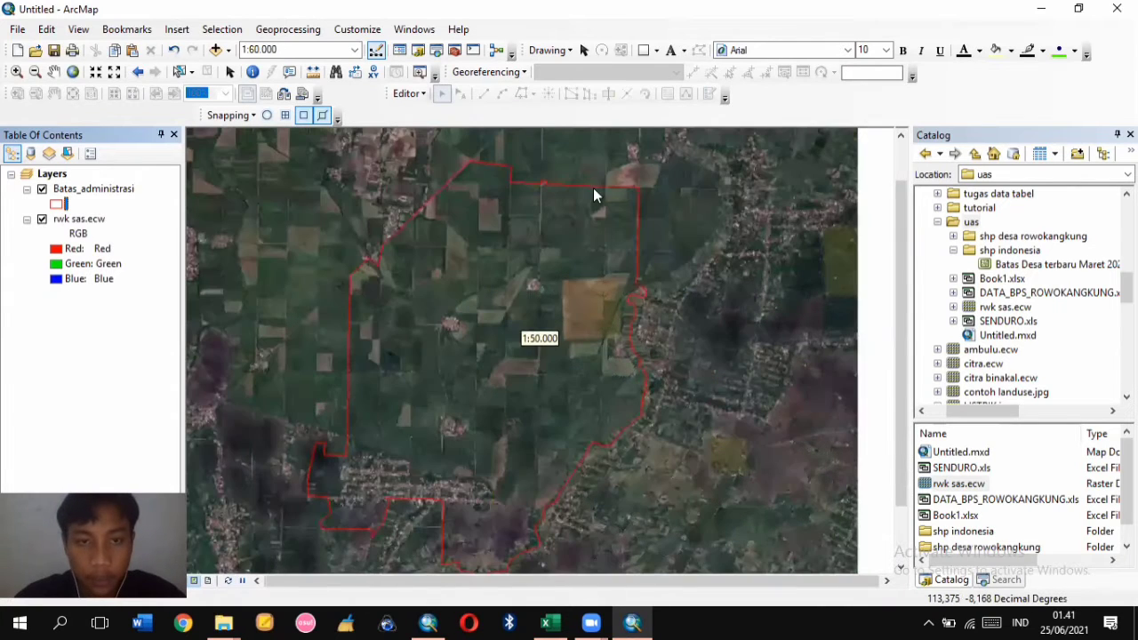
pyautogui.moveTo(900, 264); pyautogui.dragTo(900, 271)
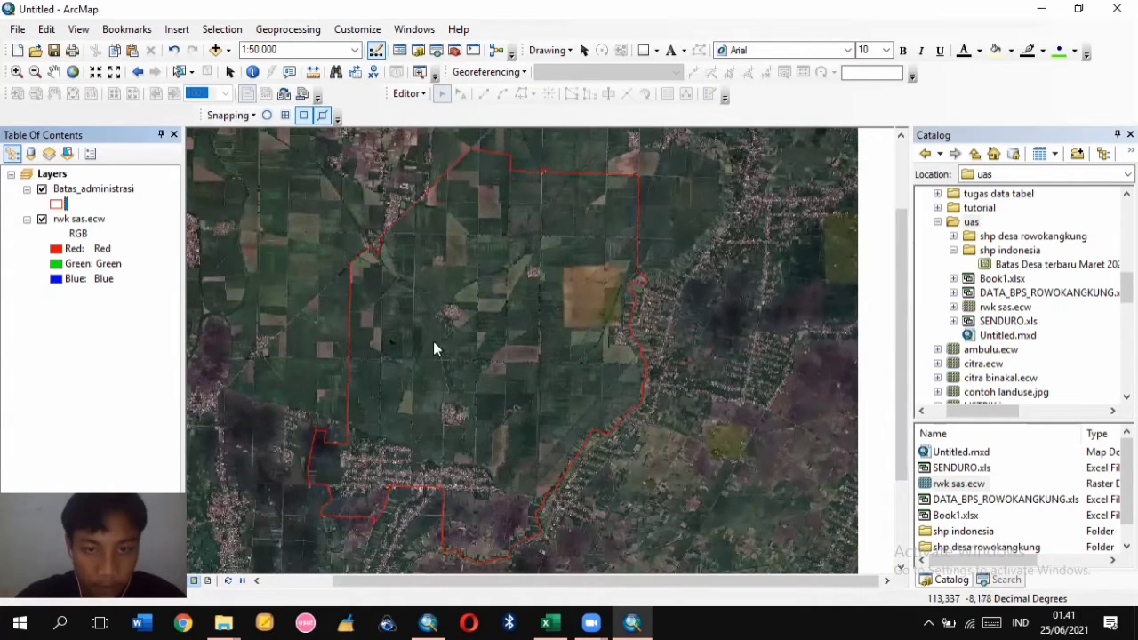
pyautogui.scroll(-1, 635, 370)
pyautogui.scroll(1, 624, 408)
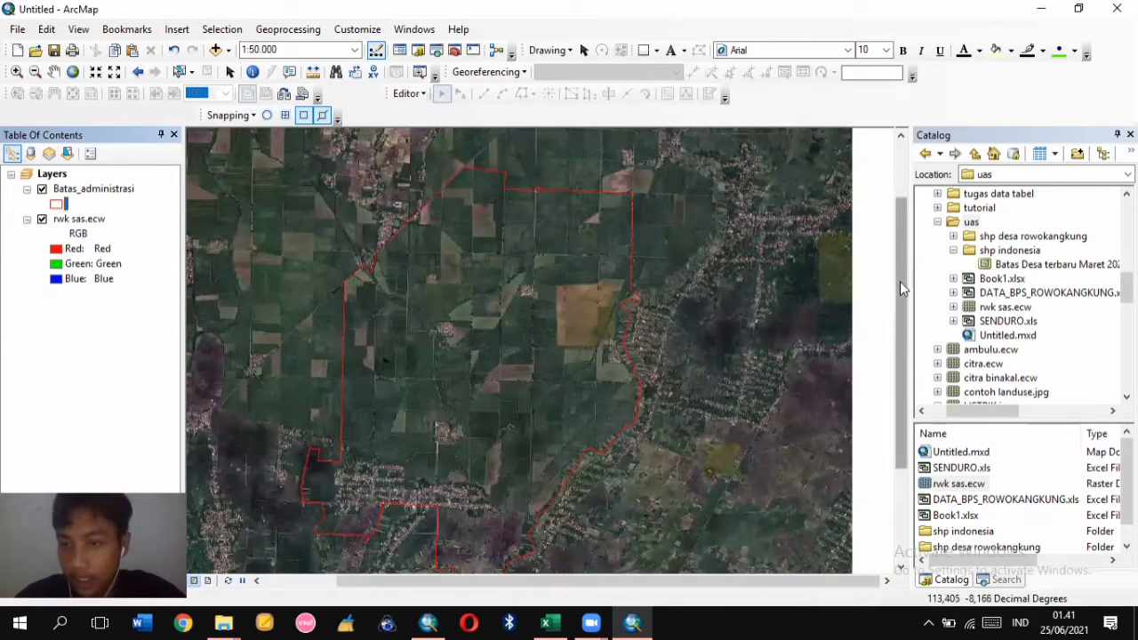
pyautogui.moveTo(900, 281); pyautogui.dragTo(907, 310)
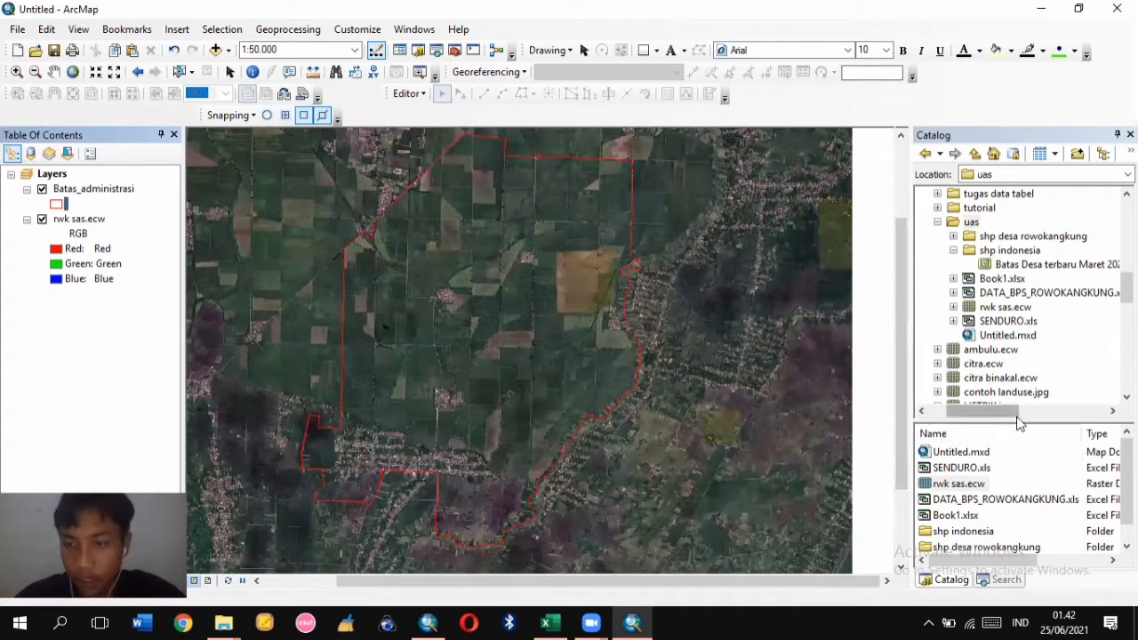
# Browse the contents of the uas folder and open its shp indonesia folder
pyautogui.moveTo(1018, 417); pyautogui.dragTo(1000, 416)
pyautogui.scroll(-1, 1063, 498)
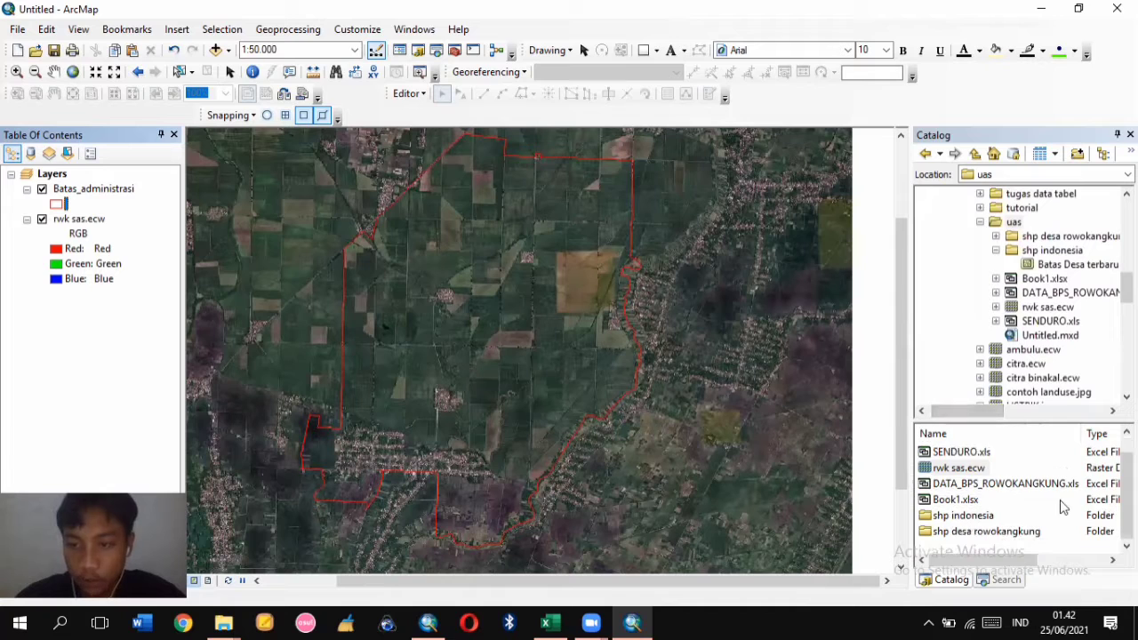
pyautogui.scroll(1, 973, 538)
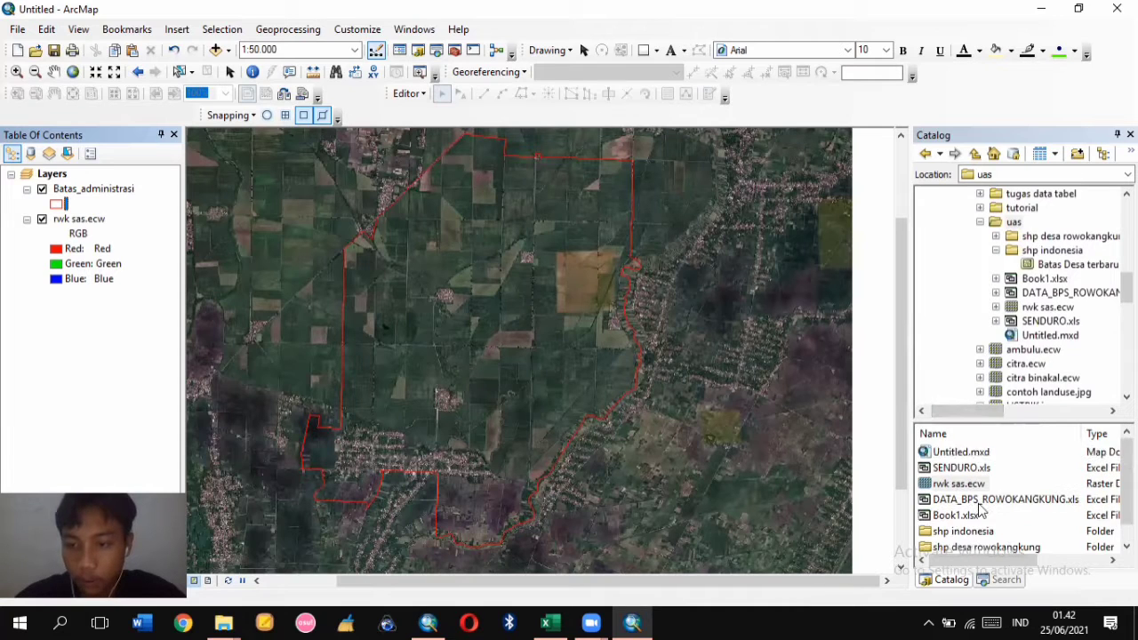
pyautogui.scroll(-1, 1032, 525)
pyautogui.scroll(1, 1027, 440)
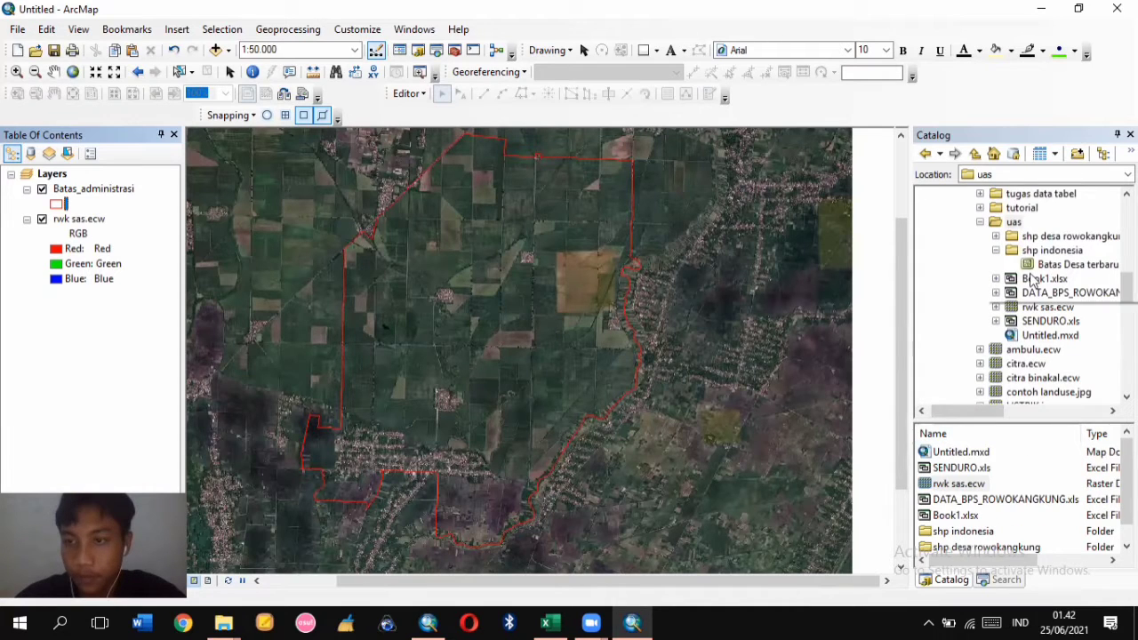
pyautogui.click(1067, 235)
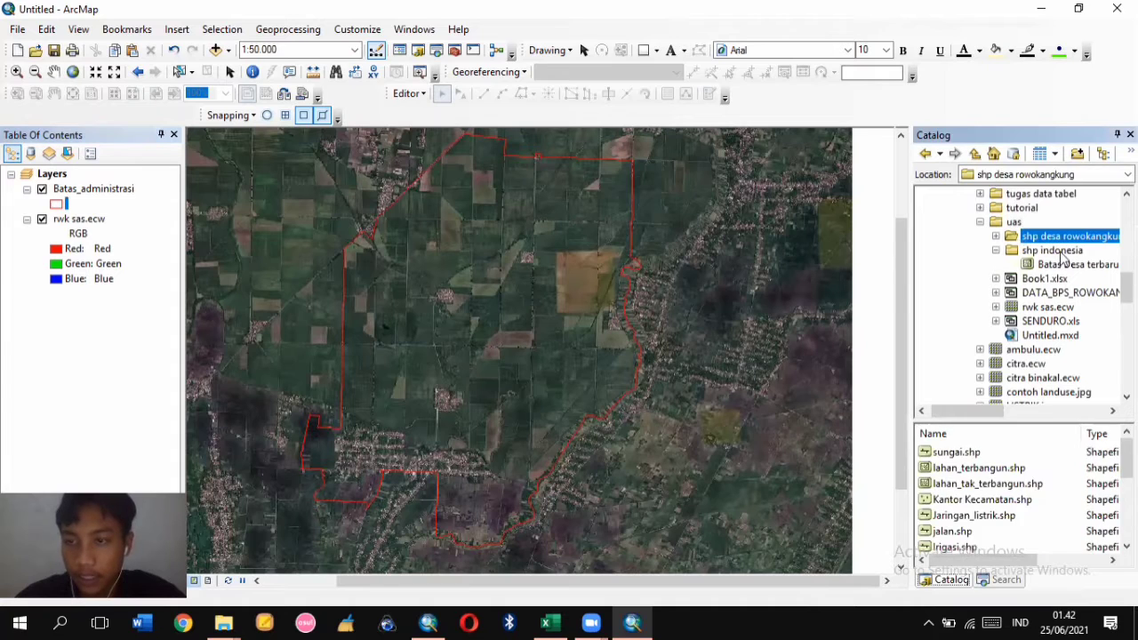
pyautogui.click(1061, 250)
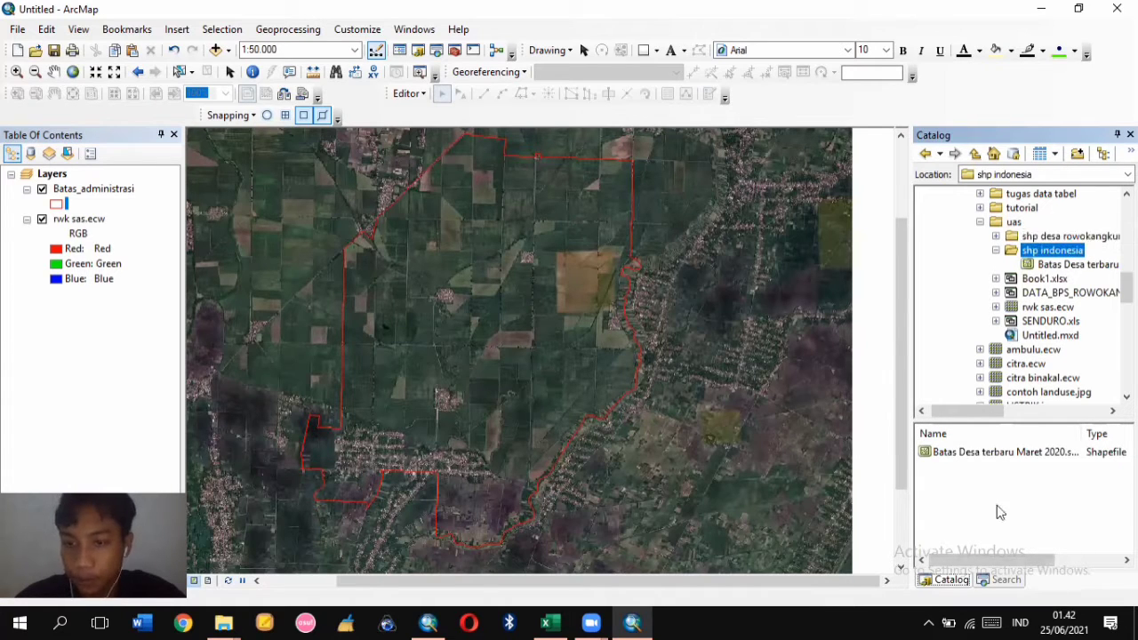
# Set up a new shapefile named Bangunan with the Polygon feature type in the shp indonesia folder
pyautogui.rightClick(985, 477)
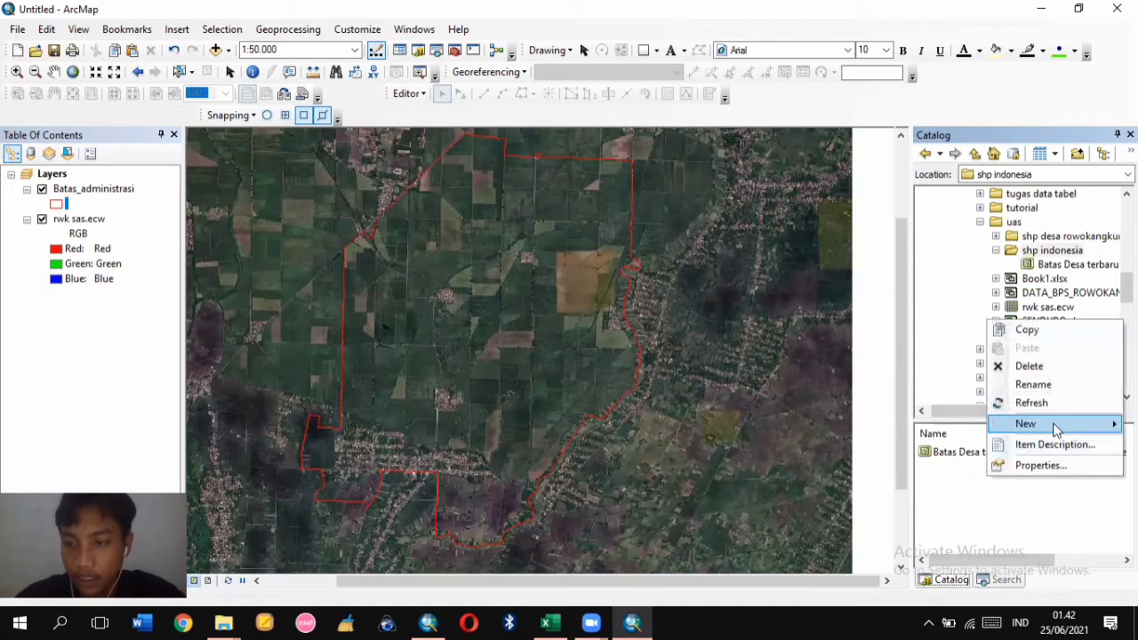
pyautogui.moveTo(1049, 427)
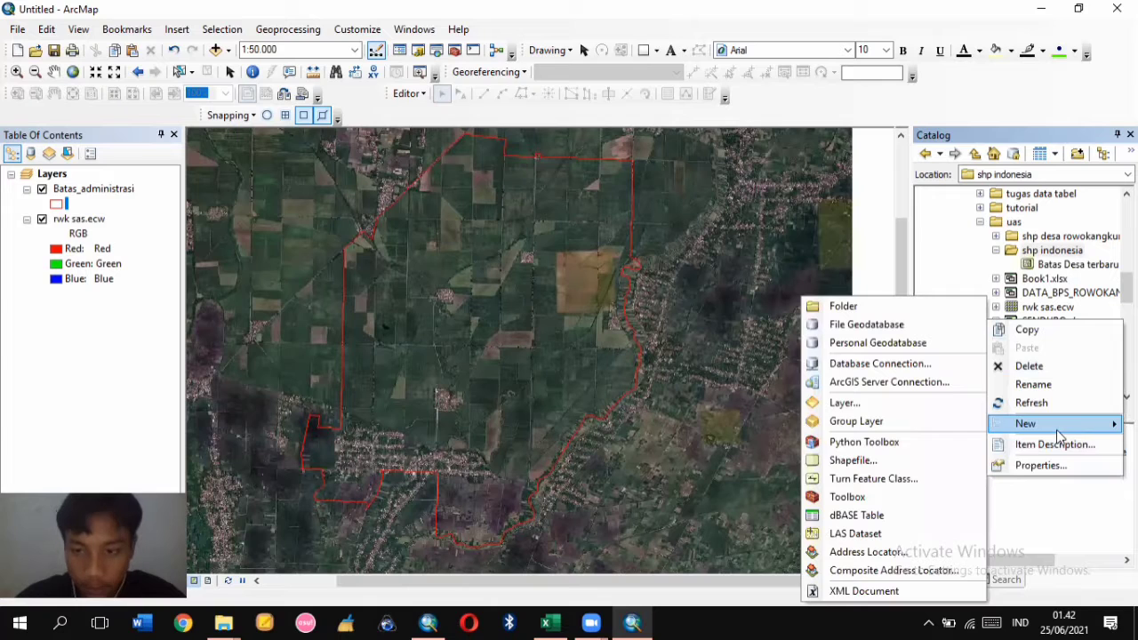
pyautogui.click(918, 461)
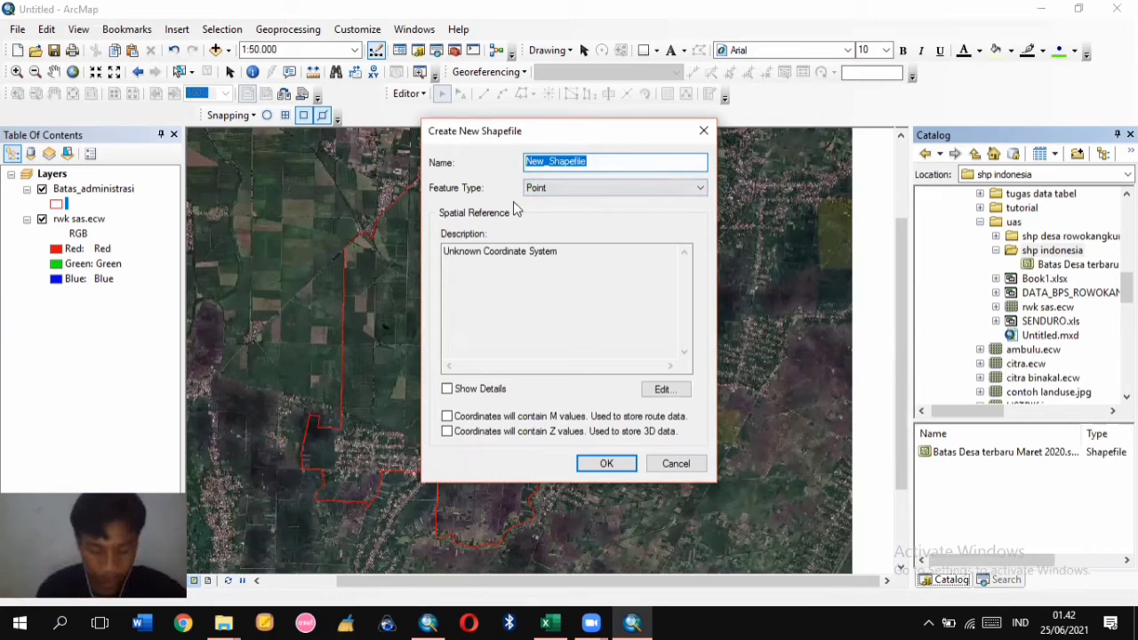
pyautogui.write('Banji')
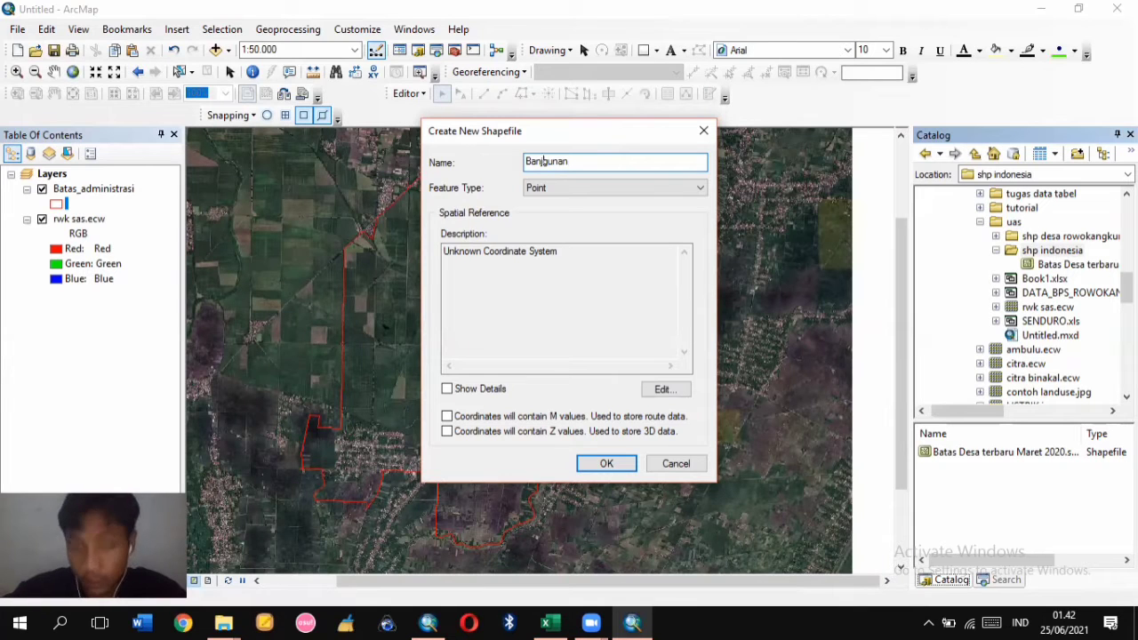
pyautogui.press('BackSpace')
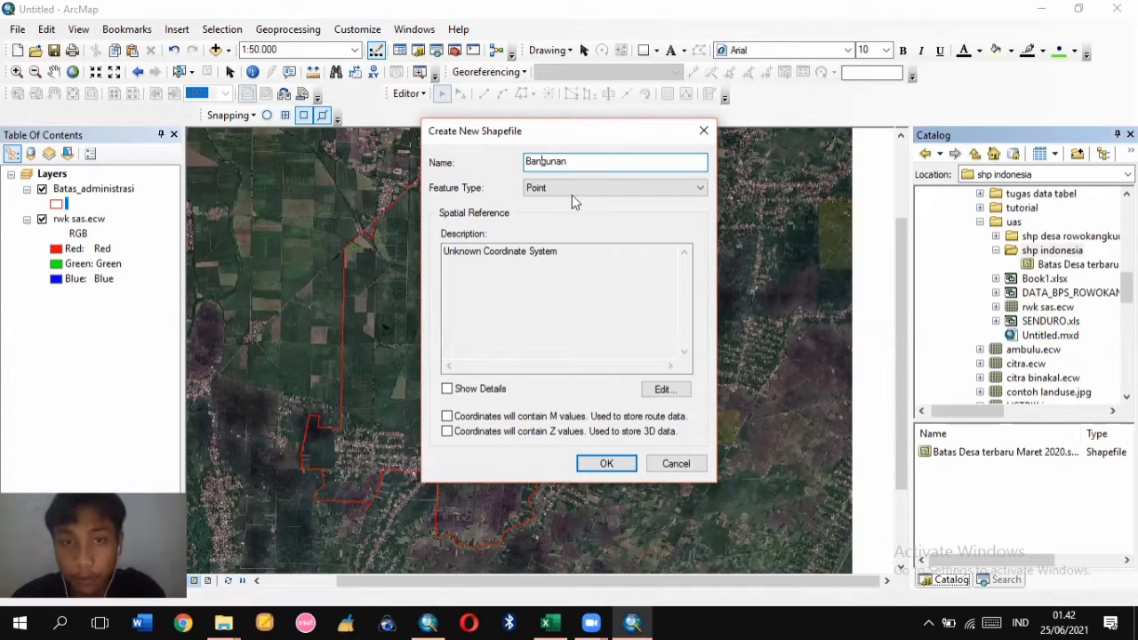
pyautogui.click(583, 188)
pyautogui.click(608, 225)
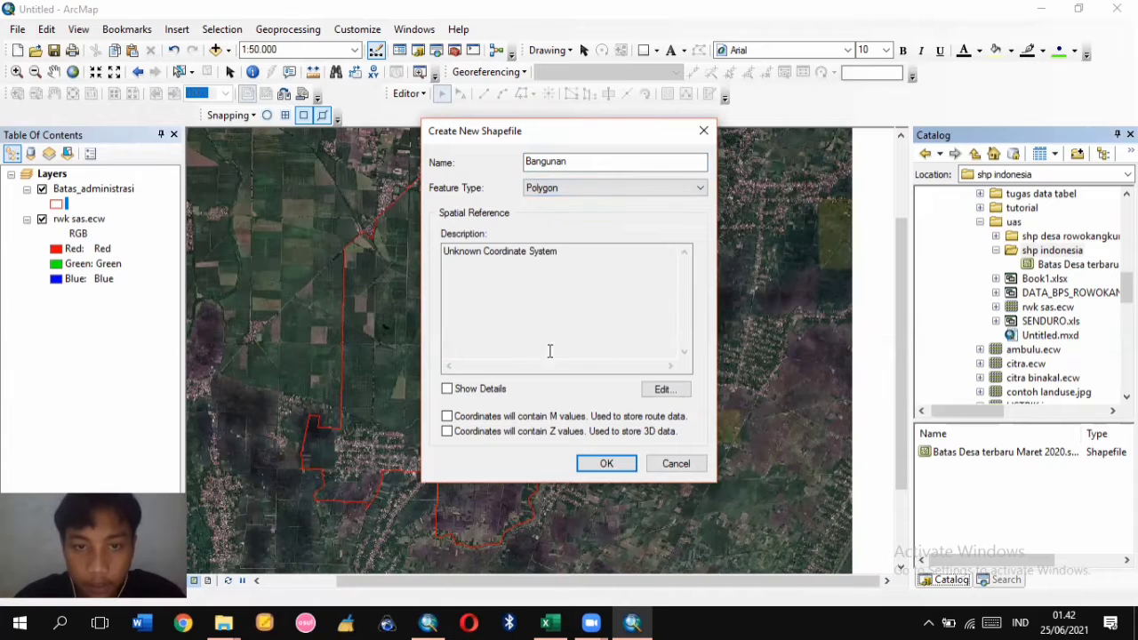
# Assign the WGS 1984 UTM Zone 49S coordinate system to the Bangunan shapefile and create it
pyautogui.click(661, 391)
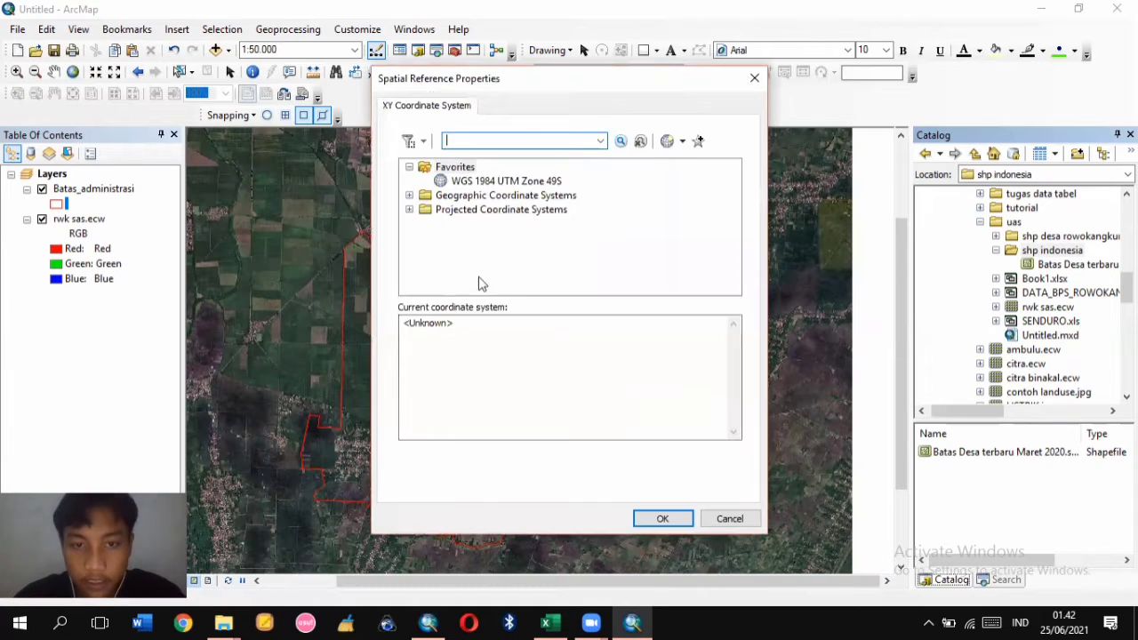
pyautogui.click(532, 183)
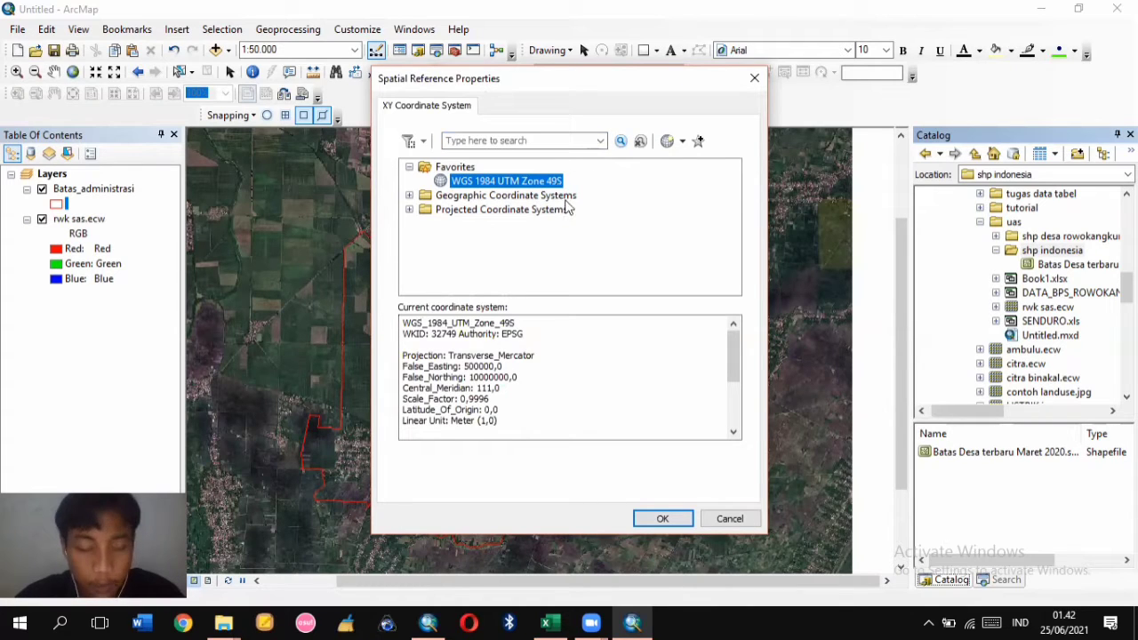
pyautogui.click(663, 519)
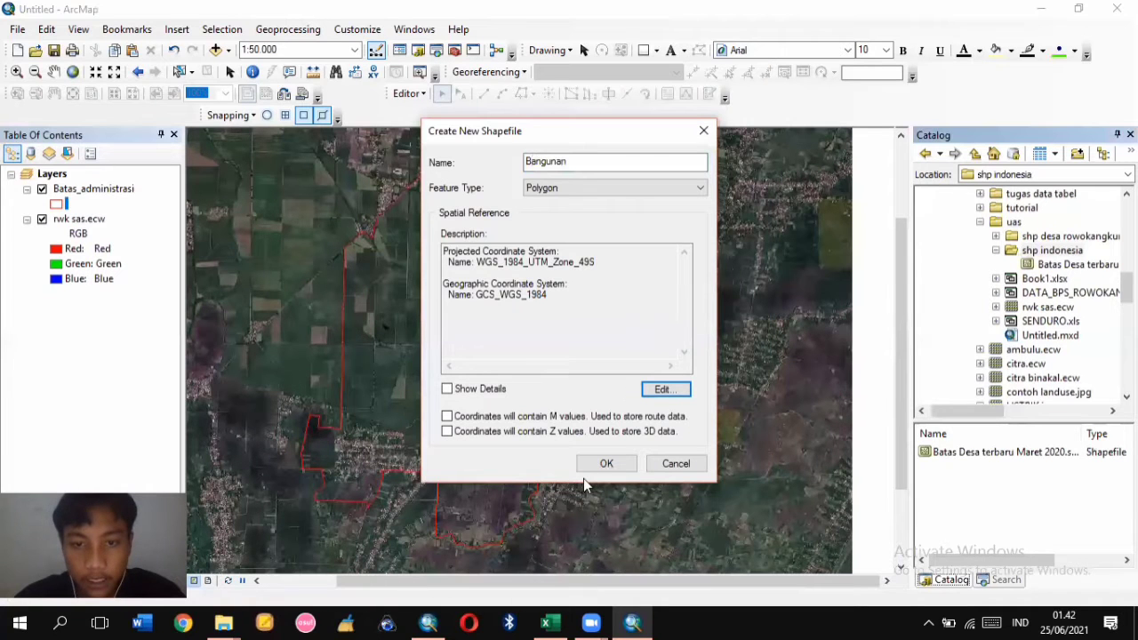
pyautogui.click(608, 465)
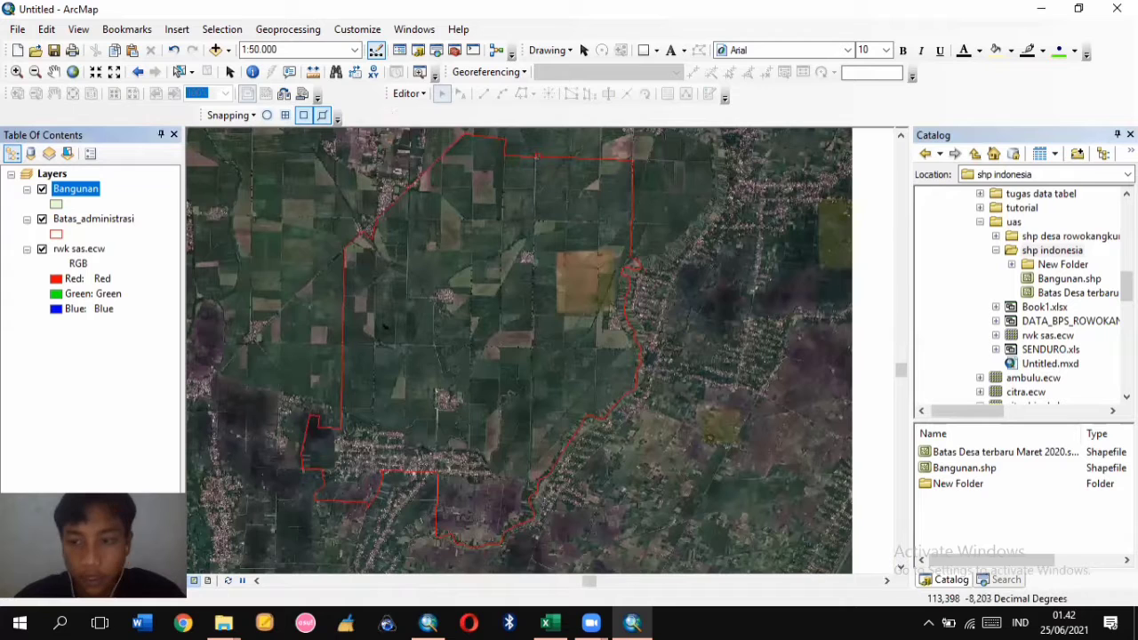
# Set up another new shapefile in the shp indonesia folder, named Jalan, with the Polyline feature type
pyautogui.rightClick(985, 500)
pyautogui.moveTo(996, 456)
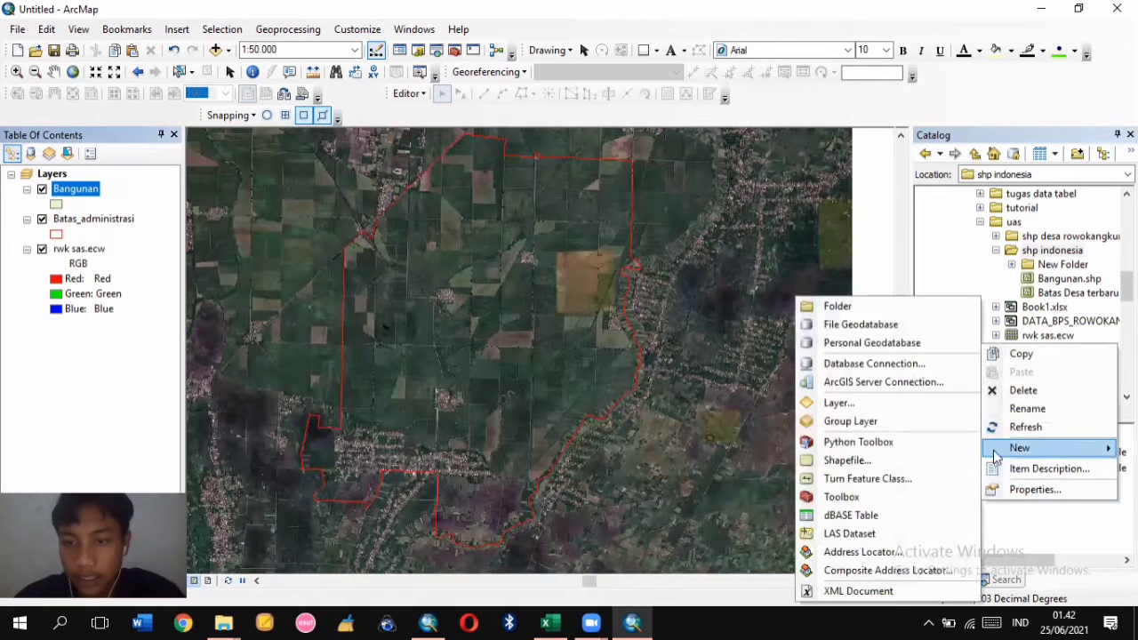
pyautogui.click(890, 462)
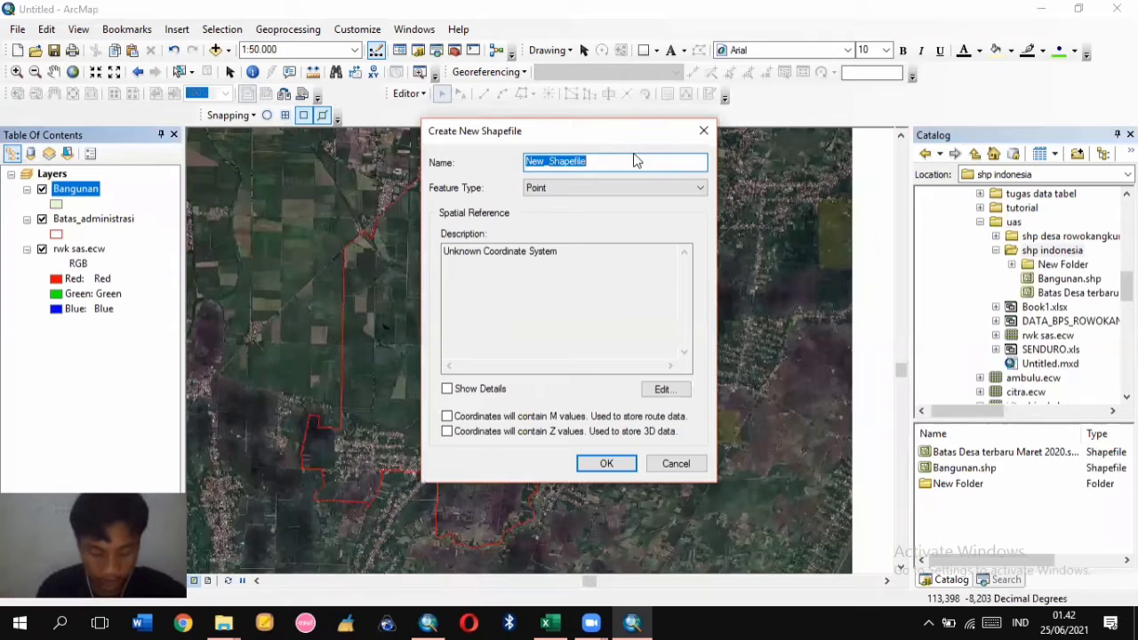
pyautogui.write('J')
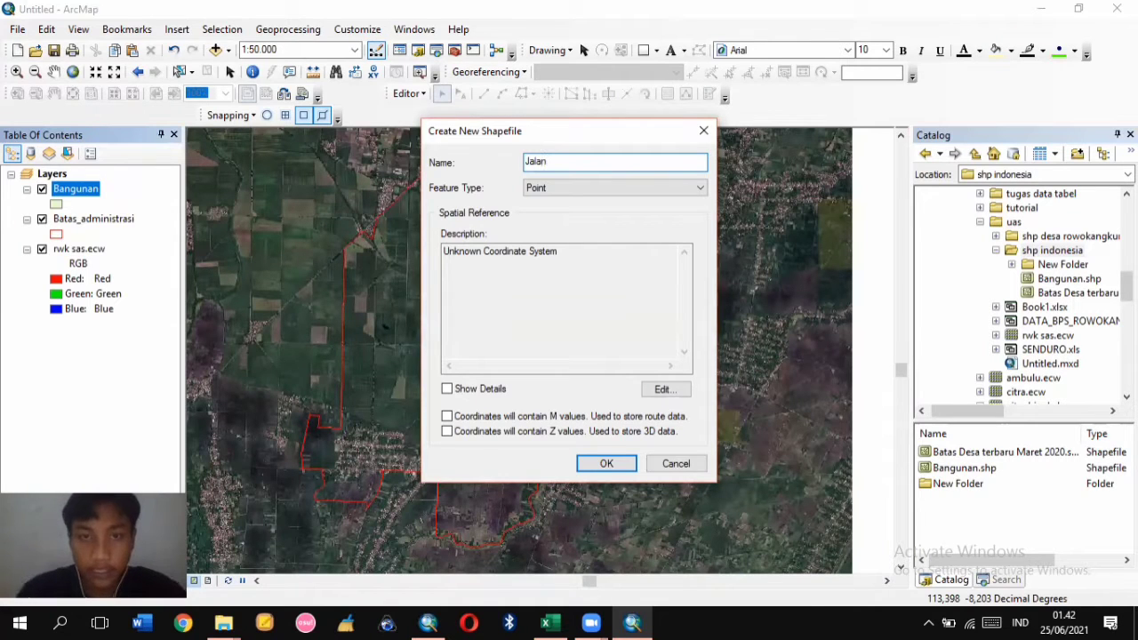
pyautogui.write('alan')
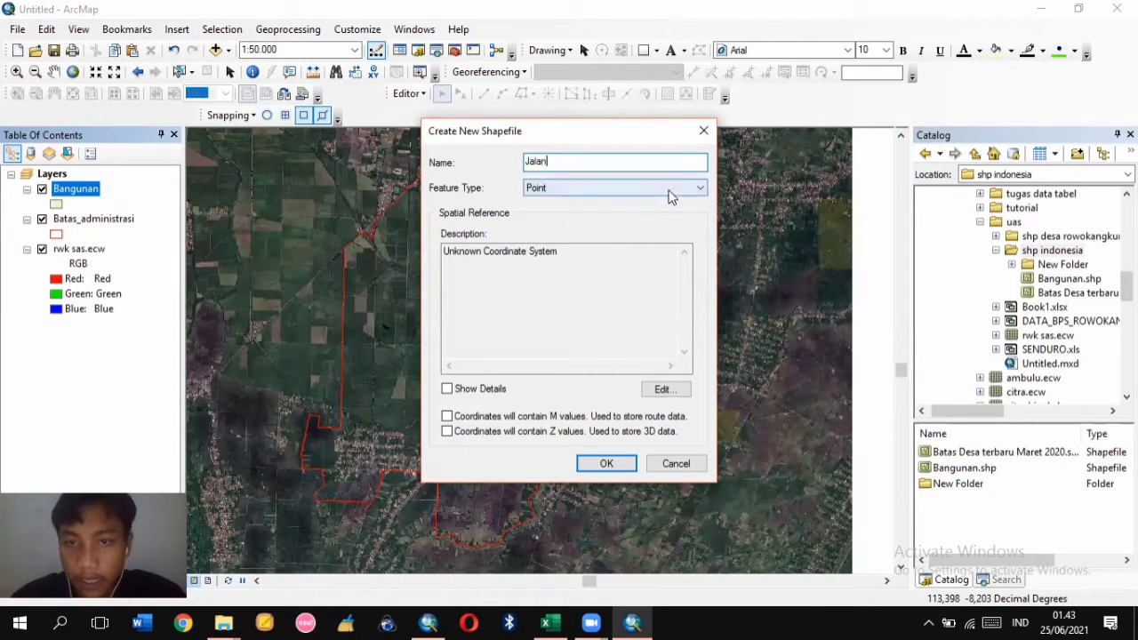
pyautogui.click(670, 190)
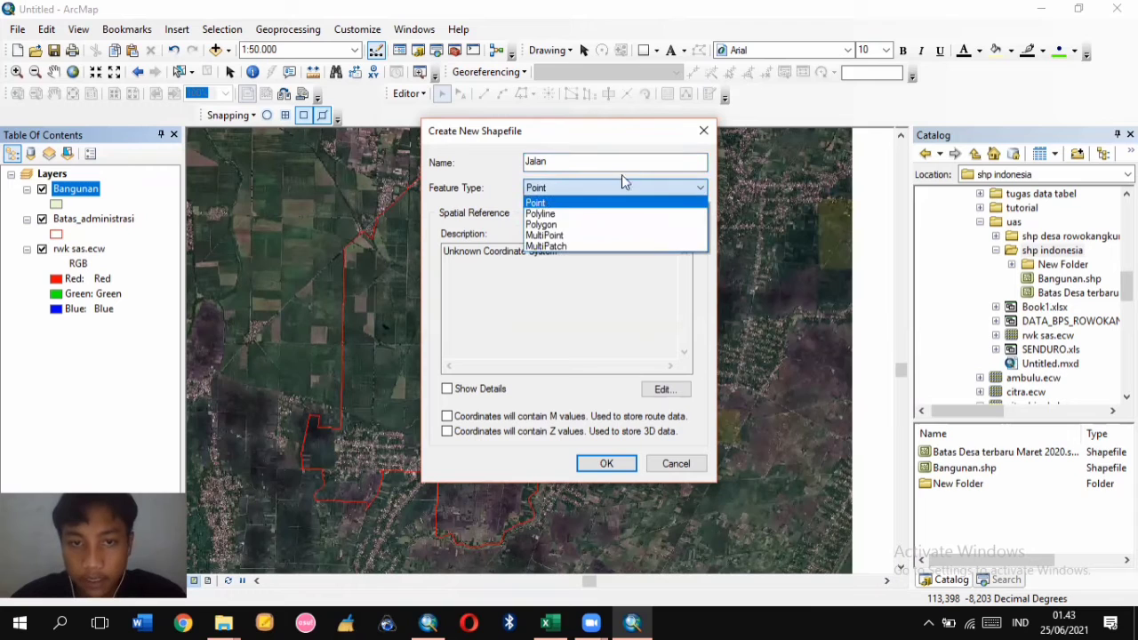
pyautogui.click(579, 214)
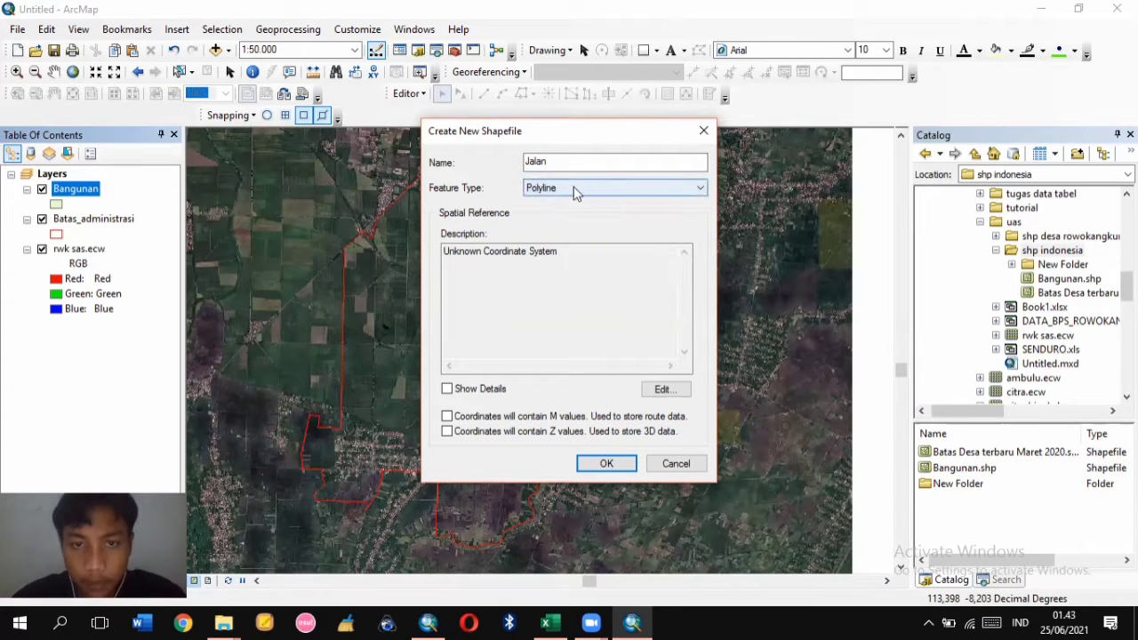
pyautogui.click(575, 191)
pyautogui.click(575, 214)
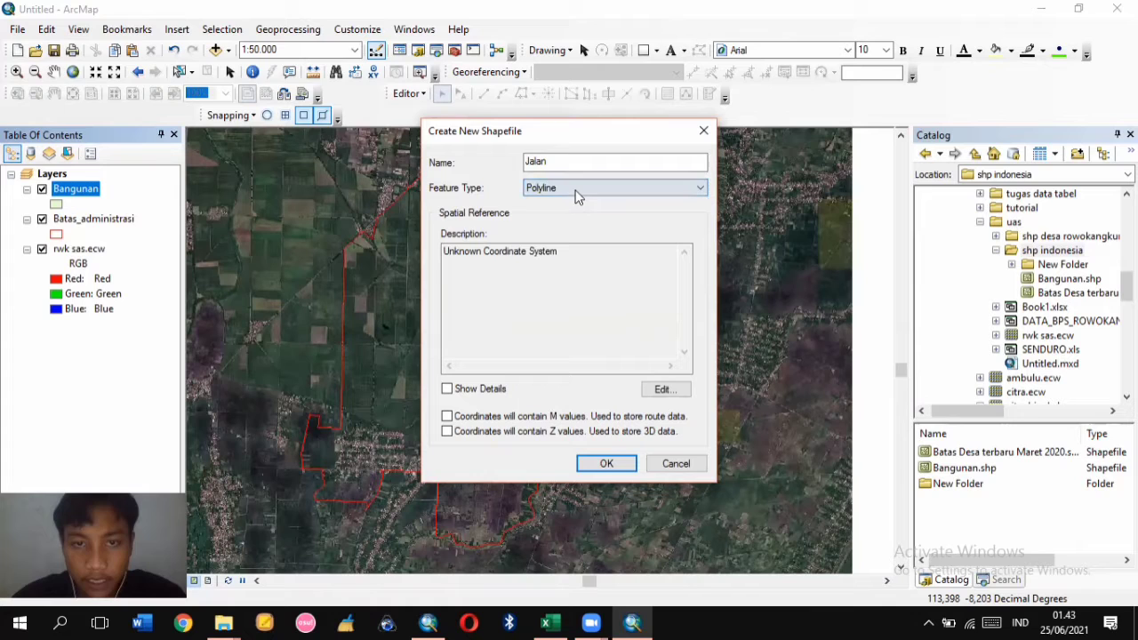
pyautogui.click(616, 161)
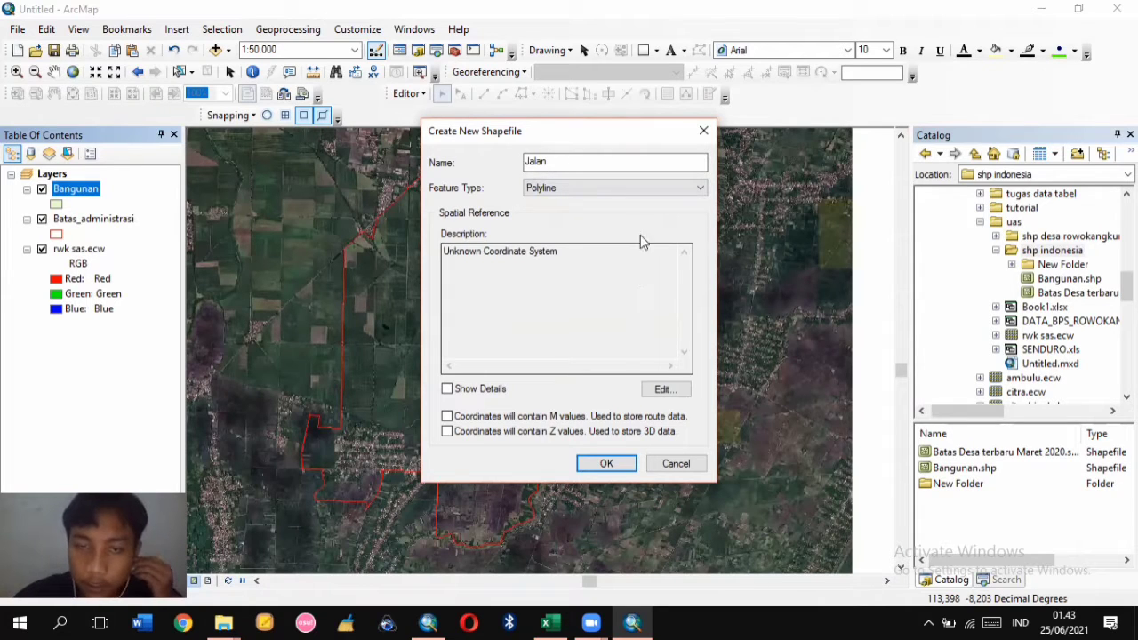
pyautogui.click(622, 188)
pyautogui.click(620, 192)
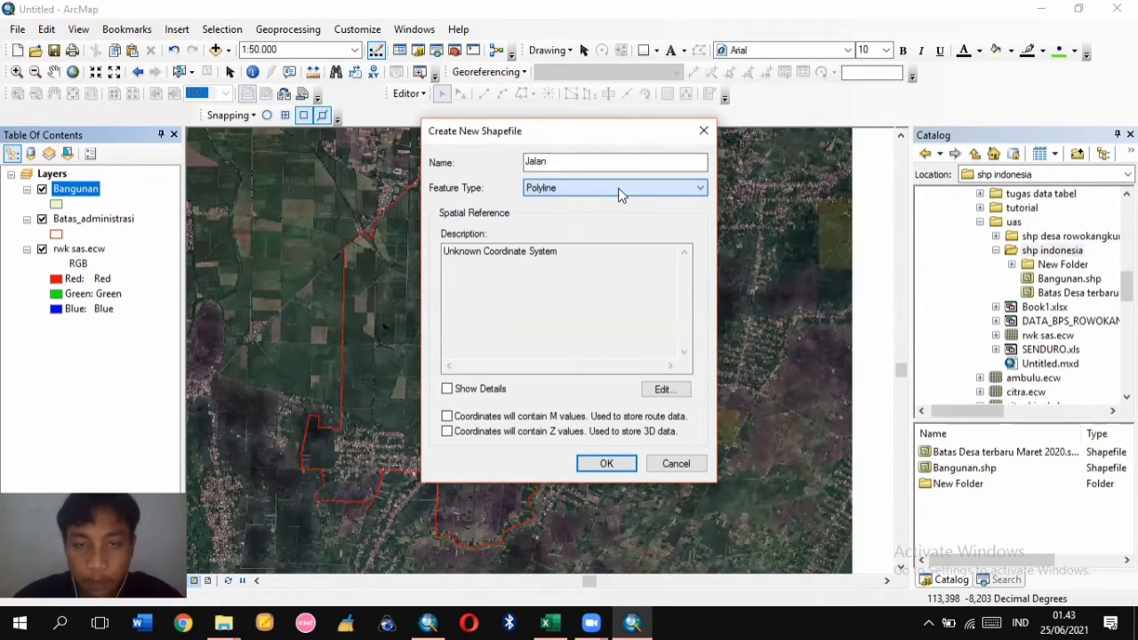
# Give the Jalan shapefile the WGS 1984 UTM Zone 49S coordinate system and create it
pyautogui.click(665, 389)
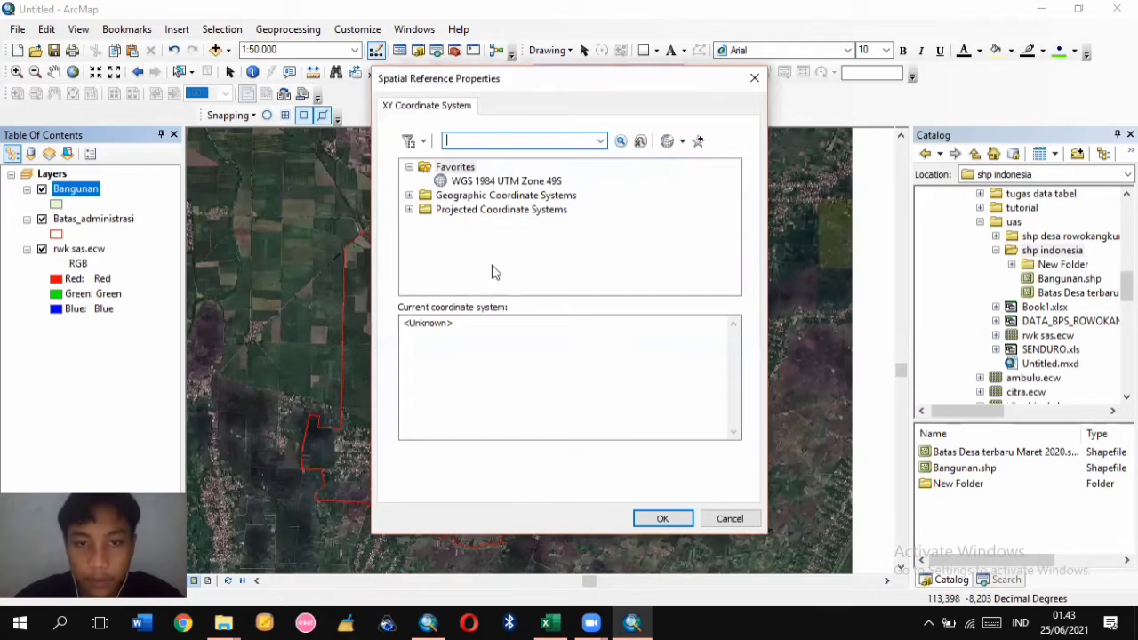
pyautogui.click(507, 182)
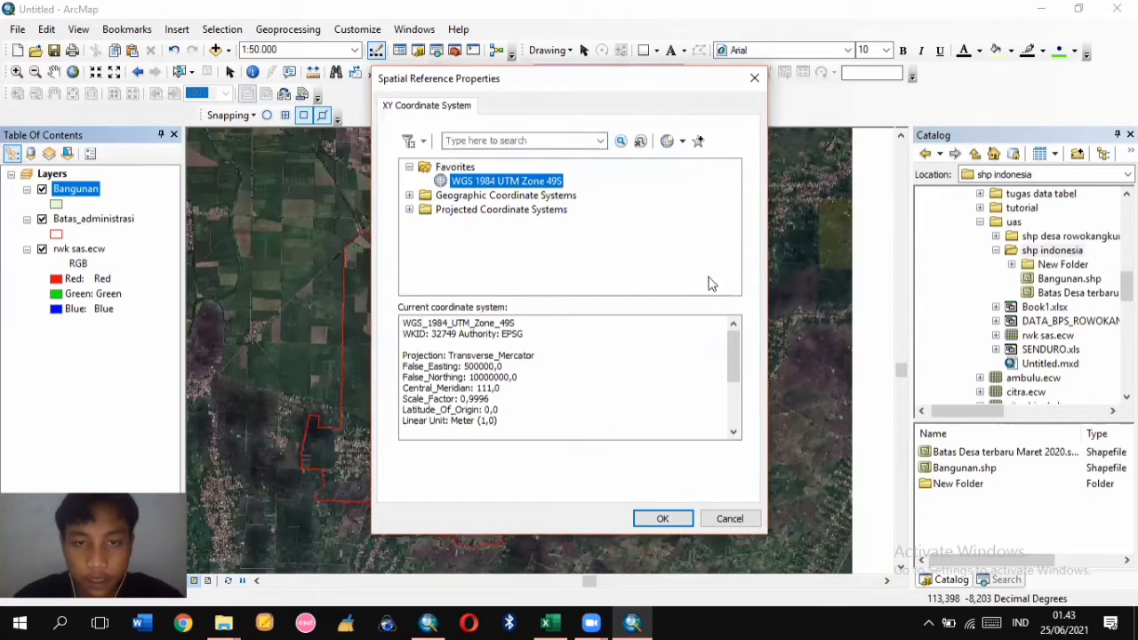
pyautogui.click(655, 519)
pyautogui.click(617, 465)
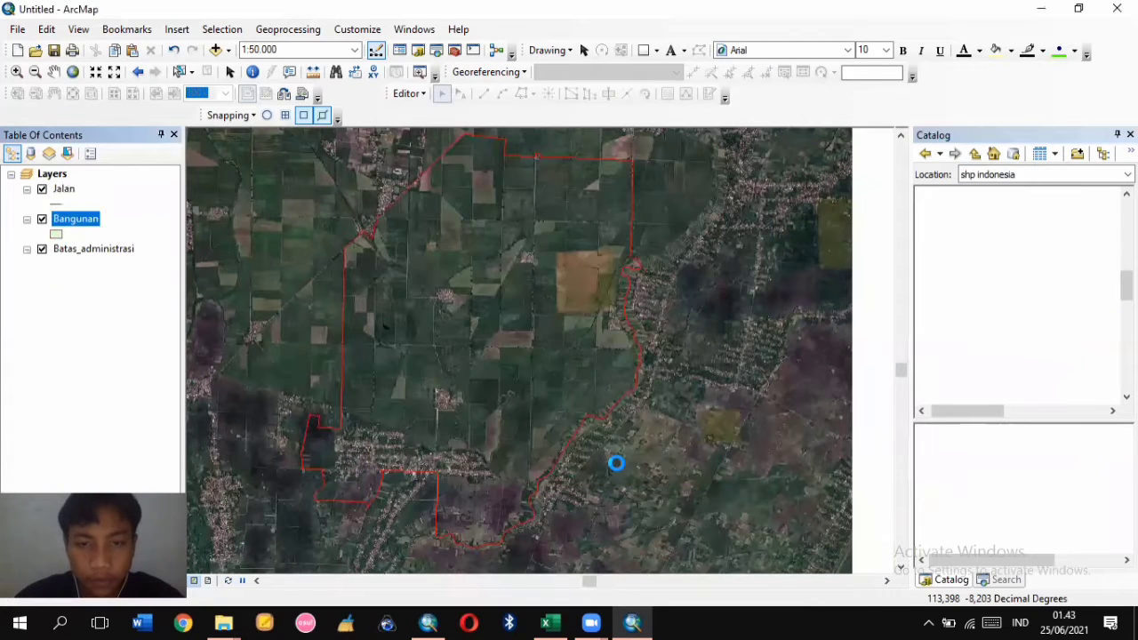
# Start a third new shapefile in the shp indonesia folder and name it Kantor pemerintahan
pyautogui.rightClick(1021, 539)
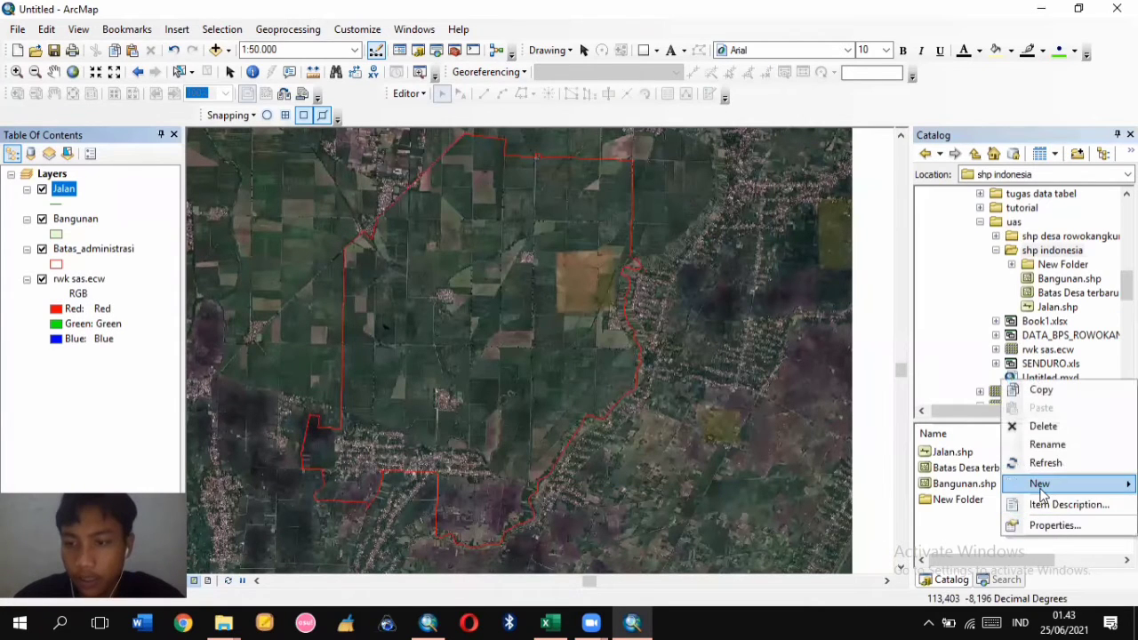
pyautogui.moveTo(1031, 483)
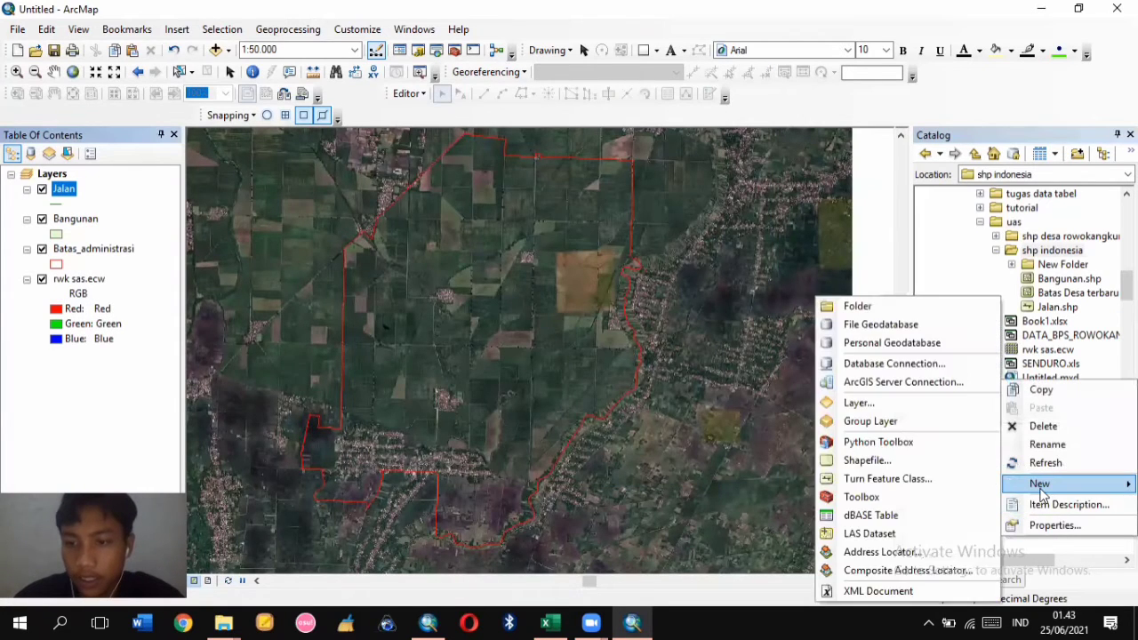
pyautogui.click(867, 461)
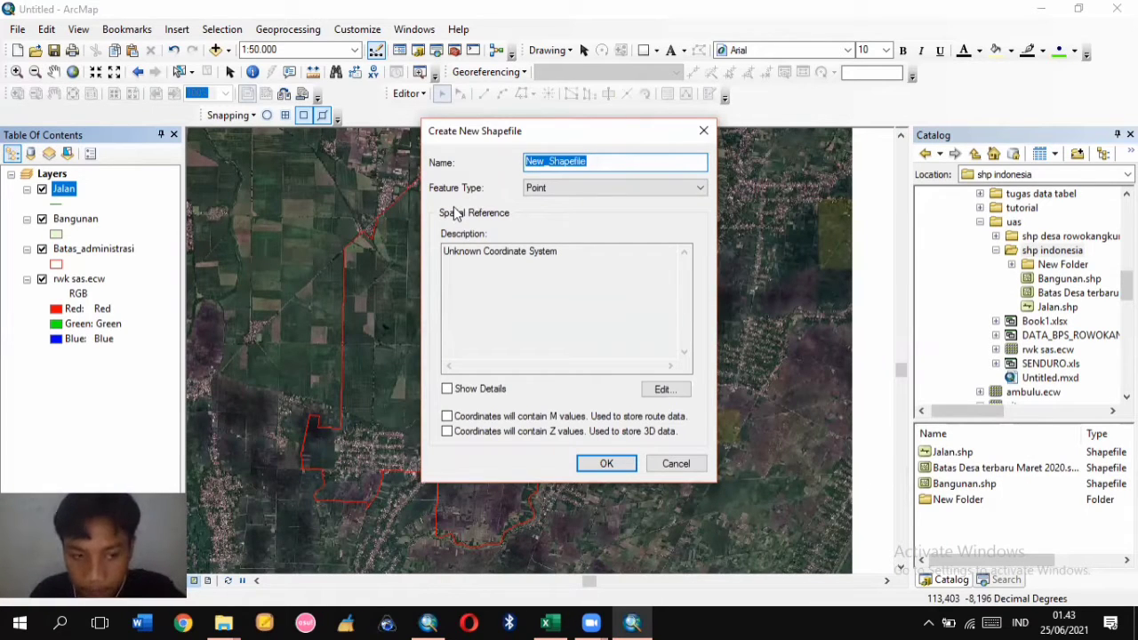
pyautogui.write('bal')
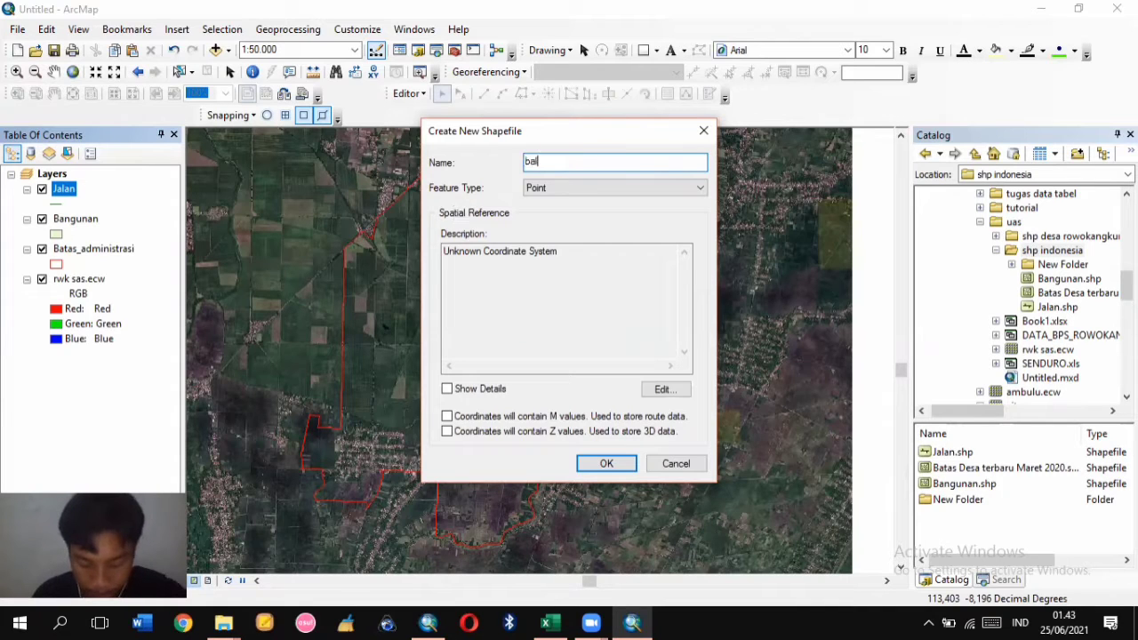
pyautogui.press('BackSpace')
pyautogui.press('BackSpace')
pyautogui.press('BackSpace')
pyautogui.press('BackSpace')
pyautogui.press('BackSpace')
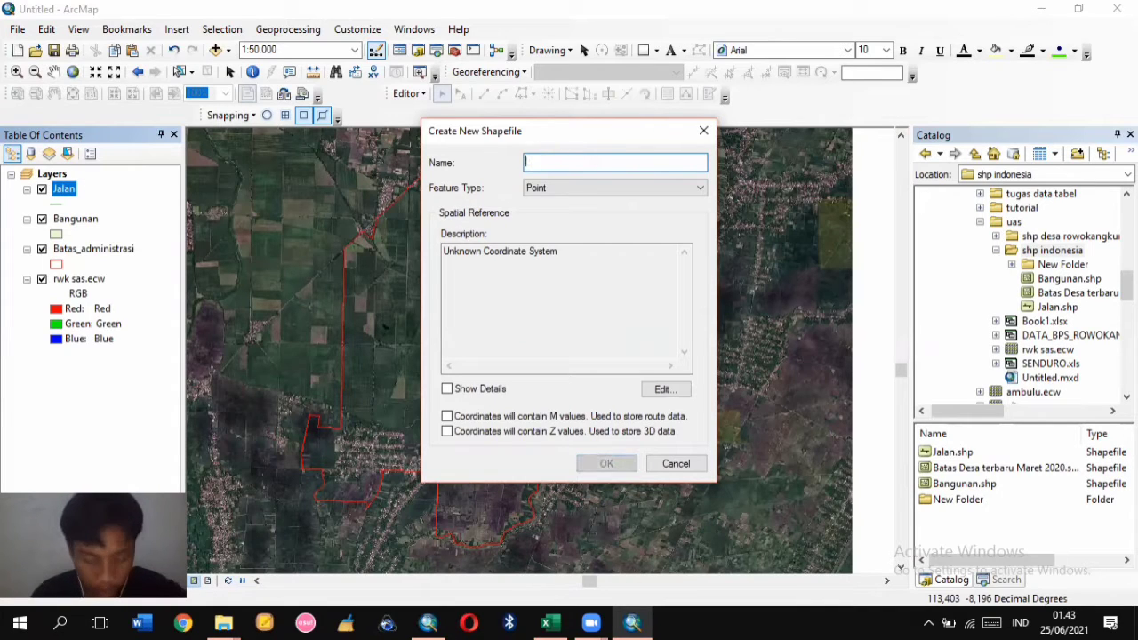
pyautogui.write('Kantor pemerintahan')
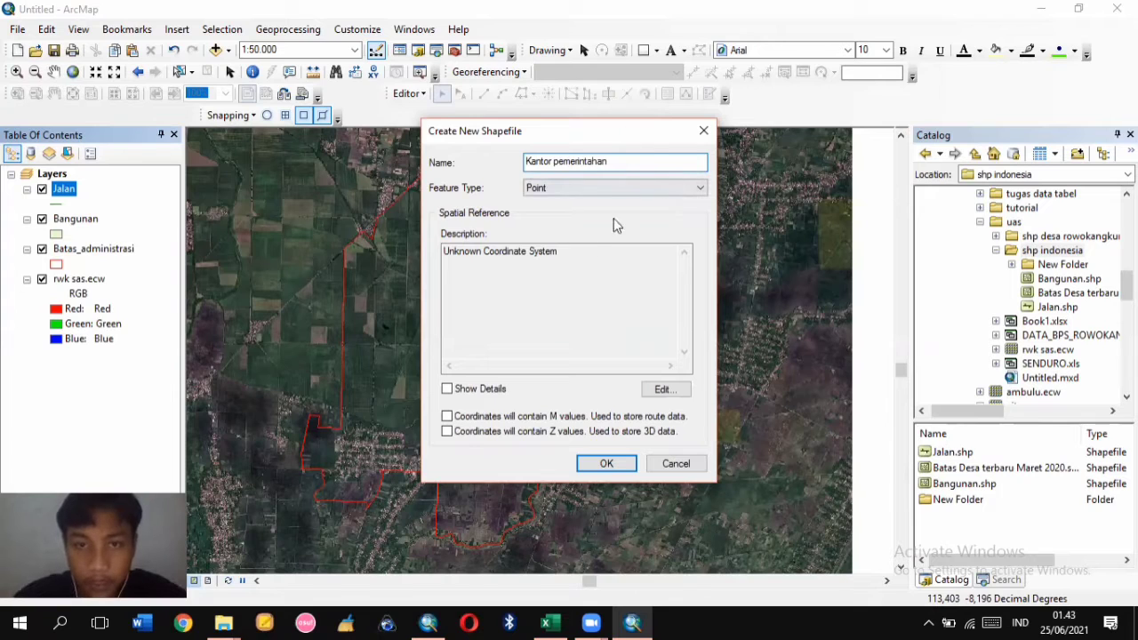
# Create the Kantor pemerintahan shapefile with the WGS 1984 UTM Zone 49S coordinate system and the Point feature type
pyautogui.click(665, 391)
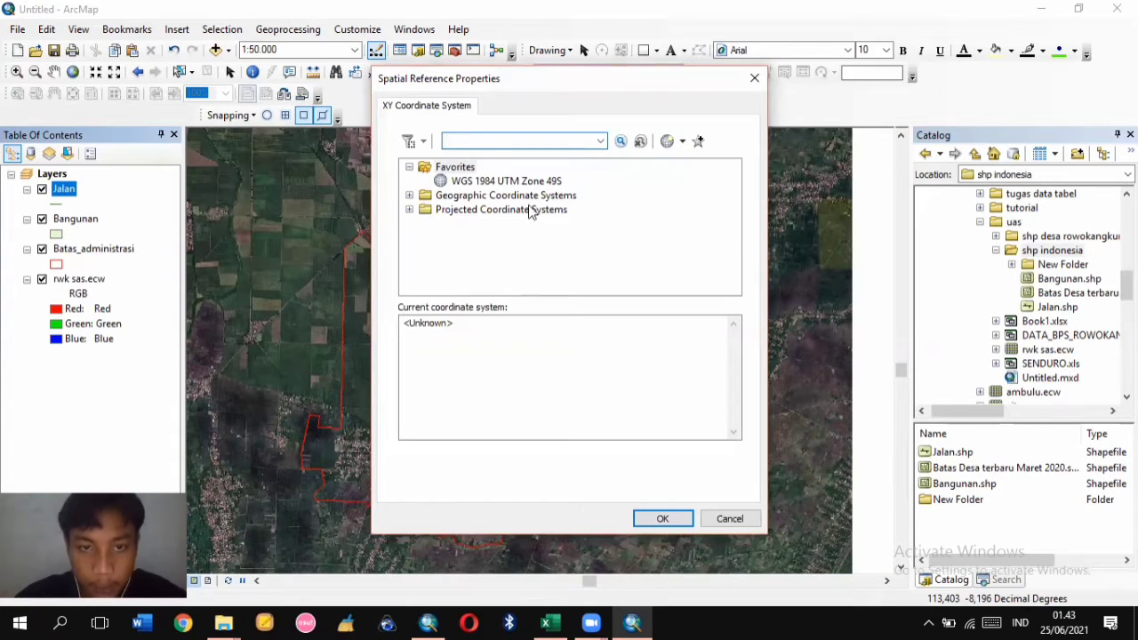
pyautogui.click(539, 181)
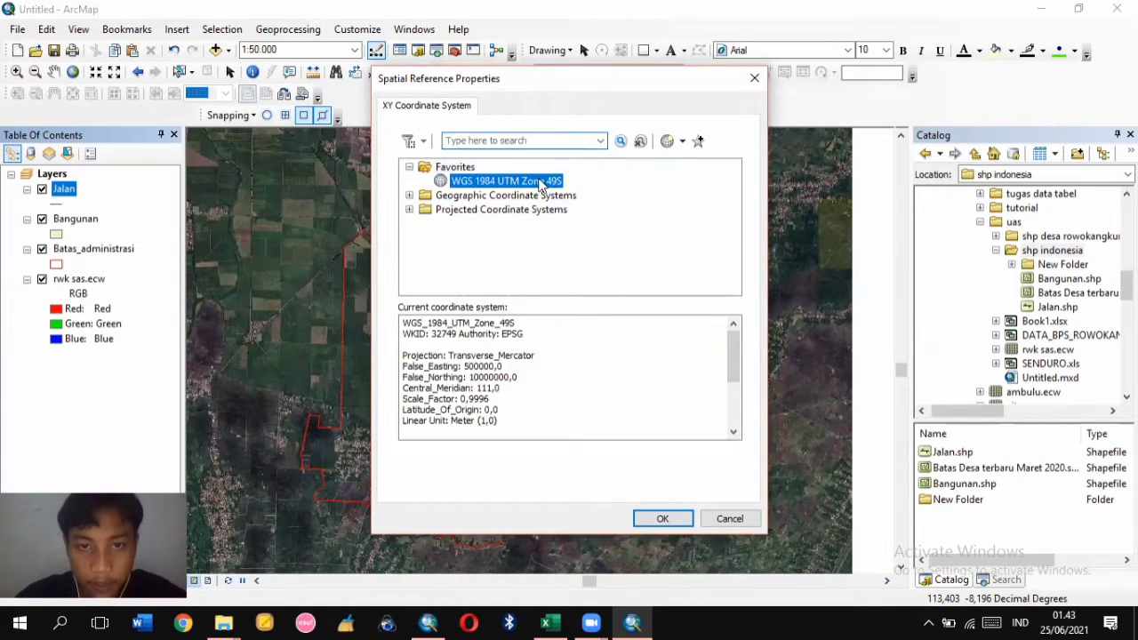
pyautogui.click(660, 520)
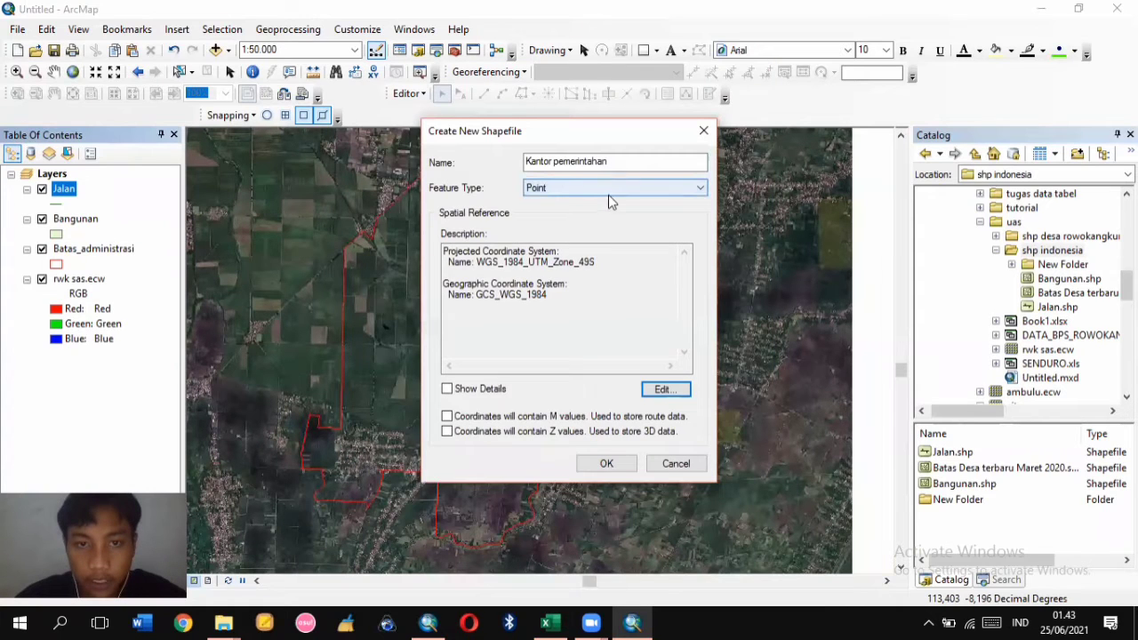
pyautogui.click(582, 191)
pyautogui.click(582, 192)
pyautogui.click(582, 192)
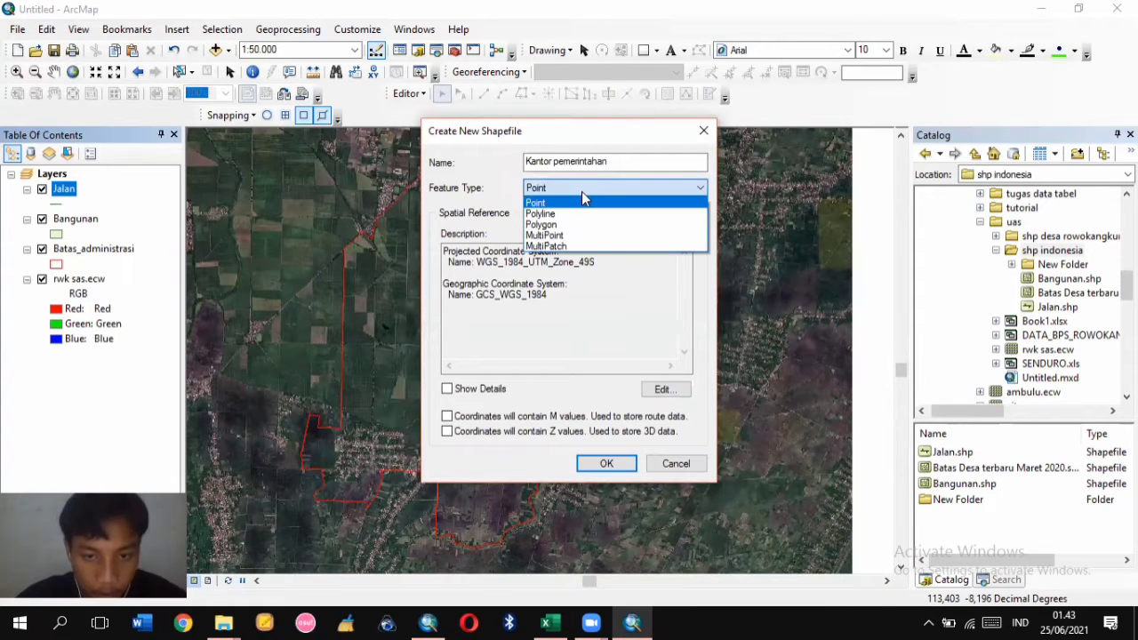
pyautogui.click(596, 204)
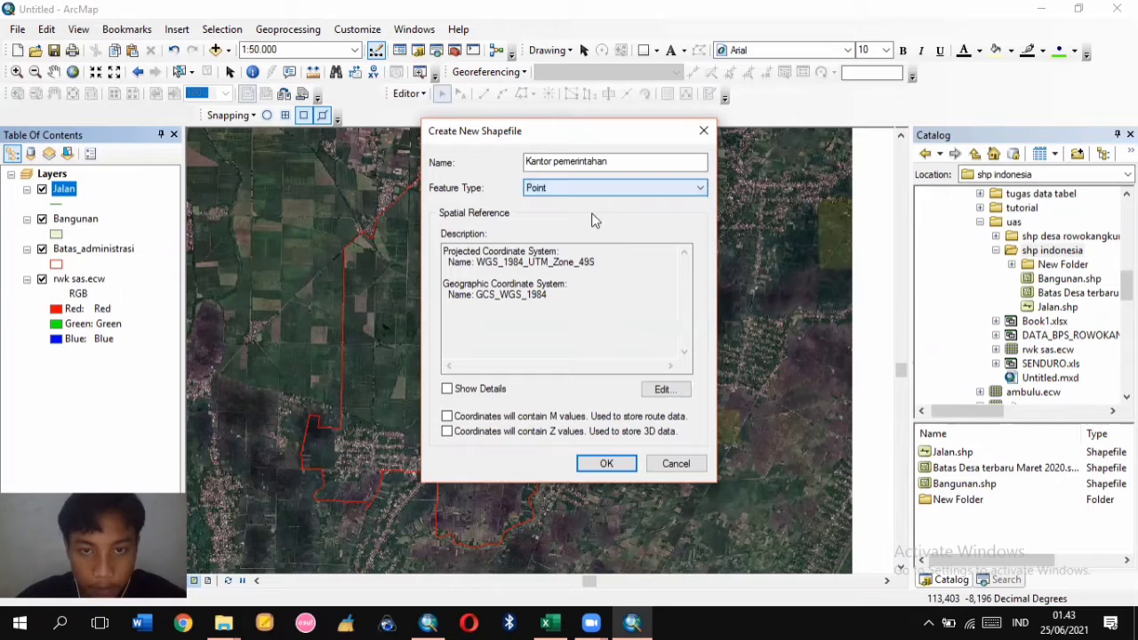
pyautogui.click(610, 464)
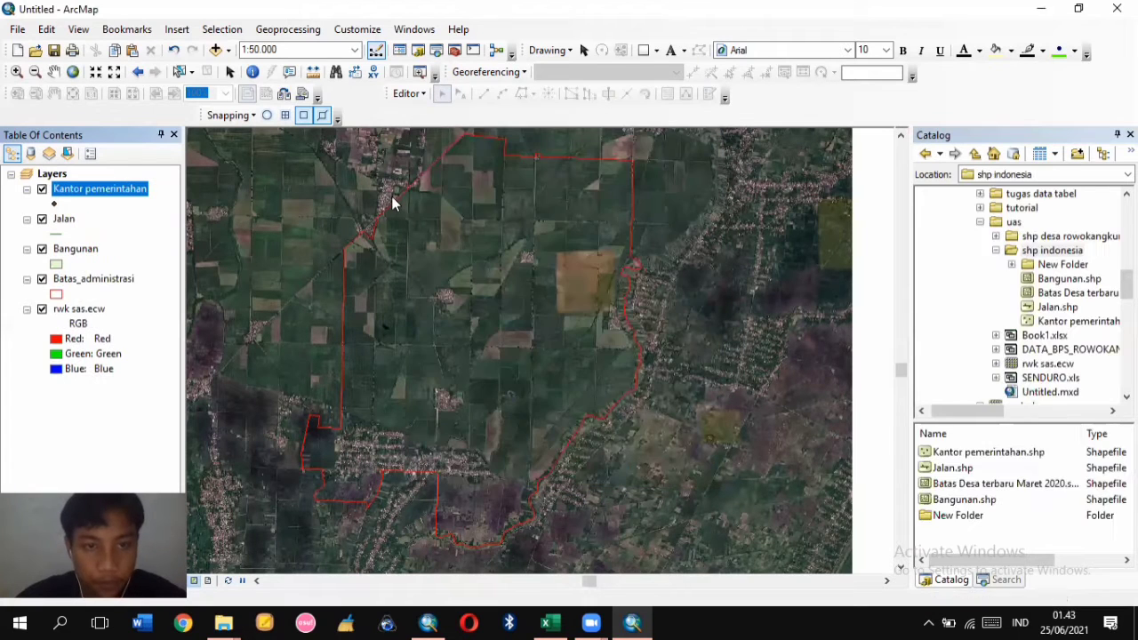
# Start an edit session on the shapefile workspace containing the Bangunan, Jalan and Kantor pemerintahan layers
pyautogui.click(424, 94)
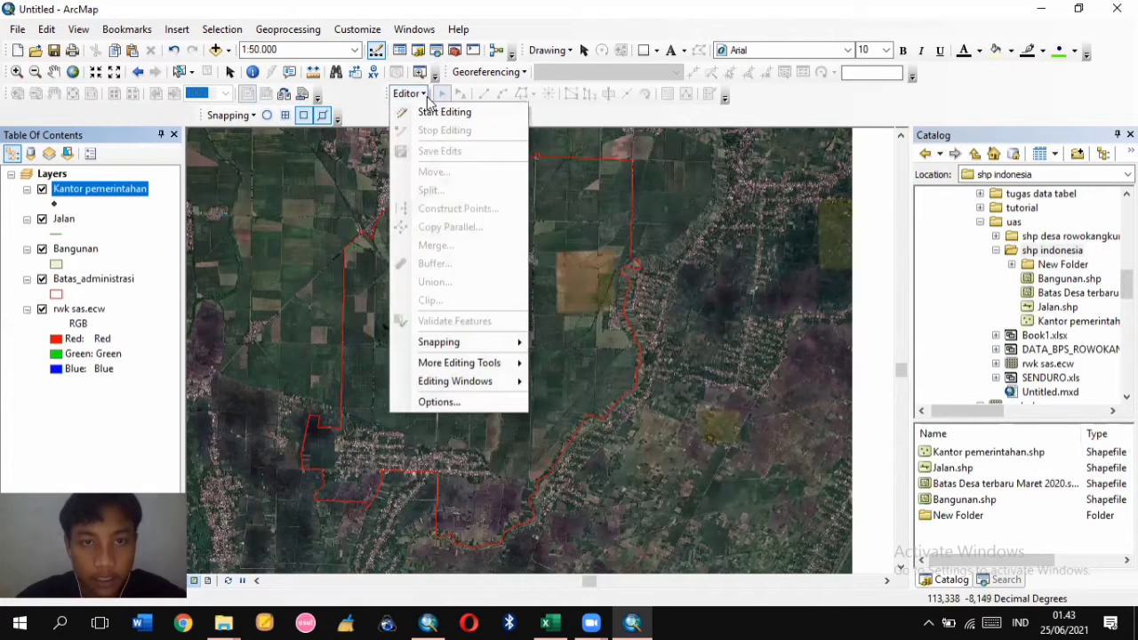
pyautogui.click(443, 112)
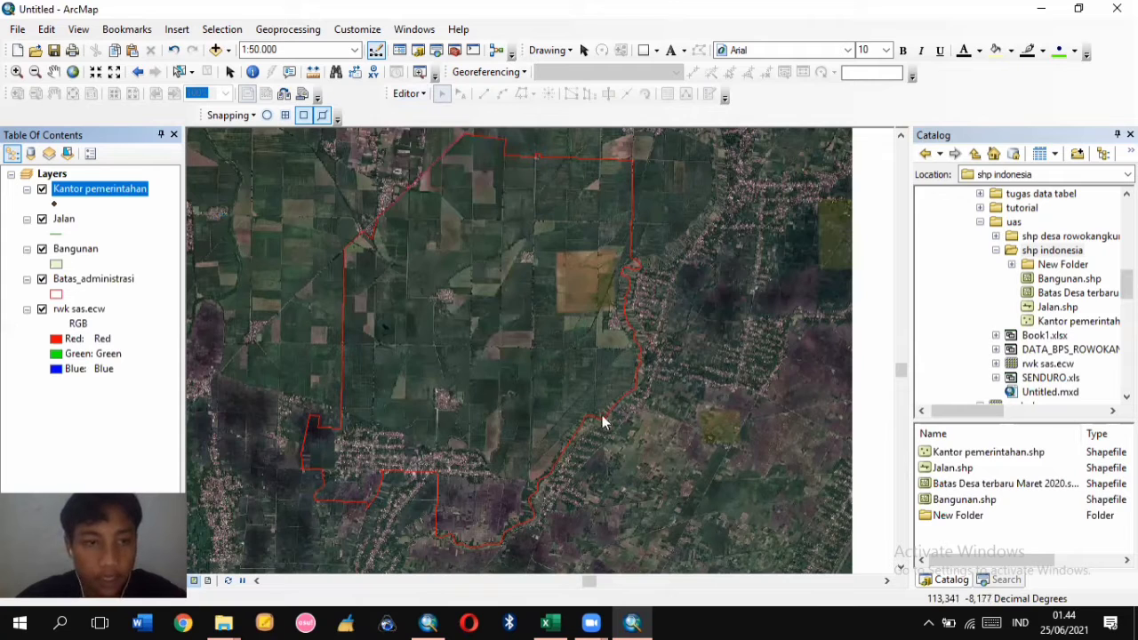
pyautogui.scroll(-4, 435, 486)
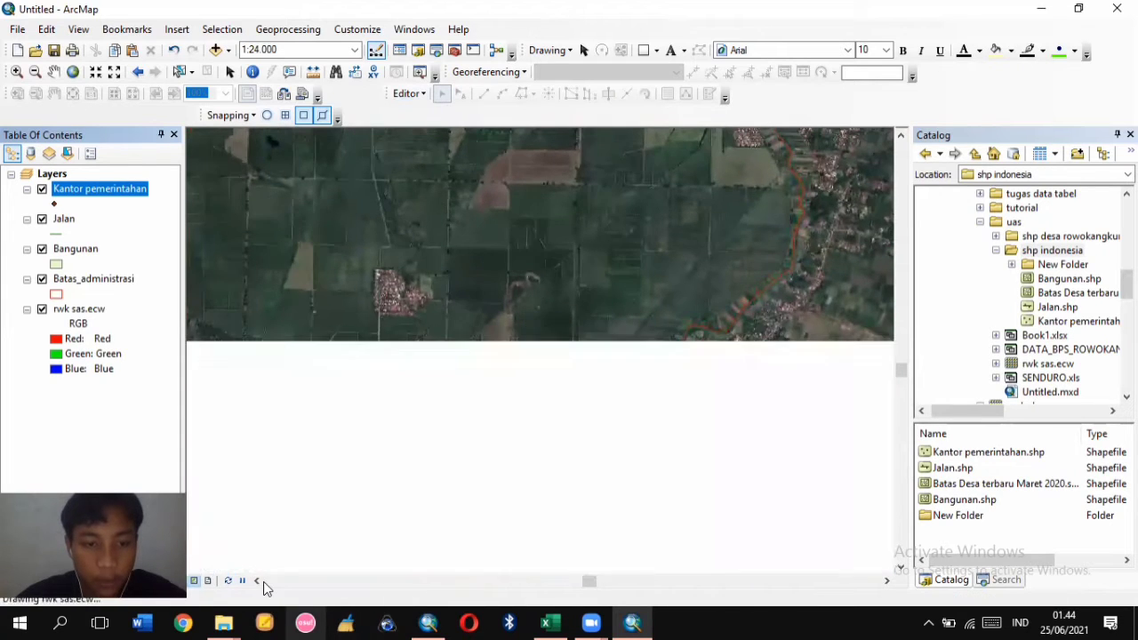
pyautogui.scroll(-4, 462, 420)
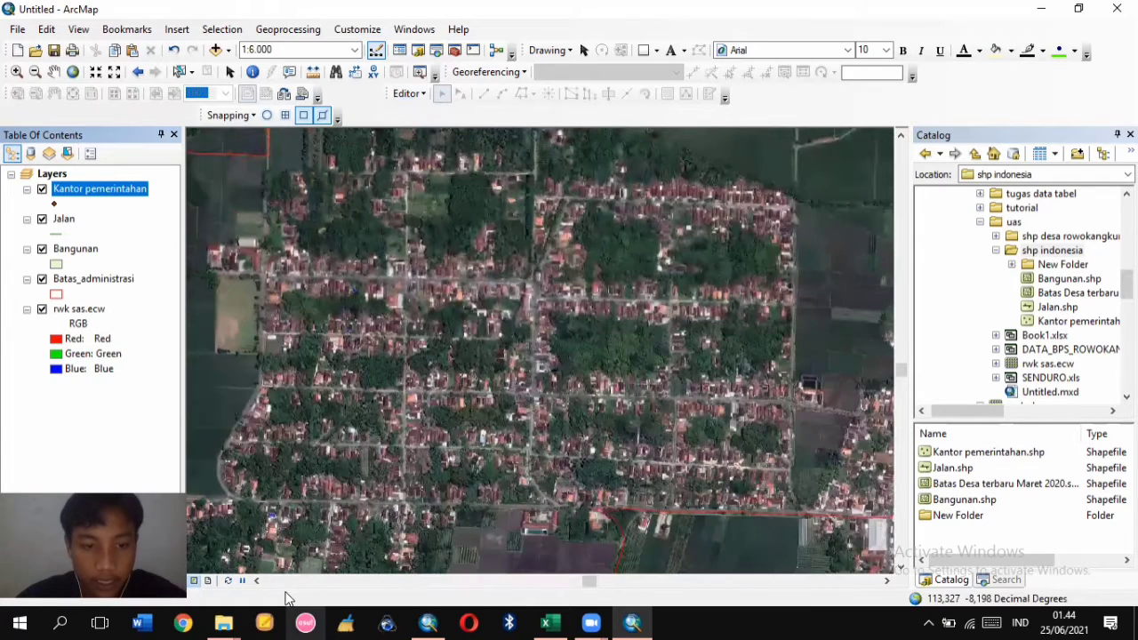
pyautogui.click(257, 580)
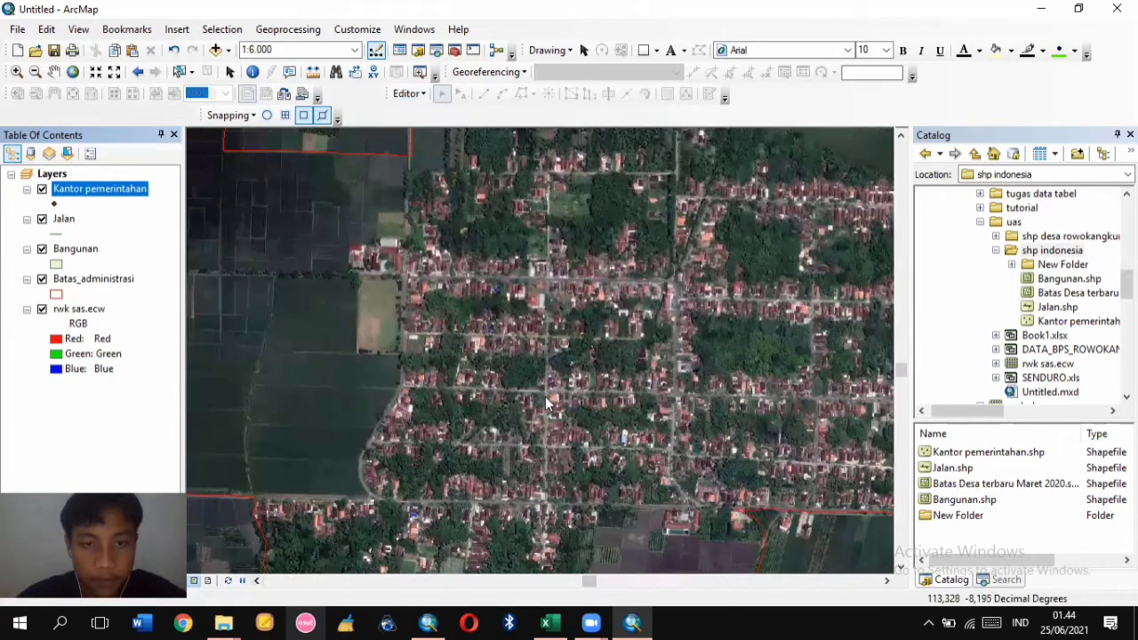
pyautogui.scroll(-1, 534, 355)
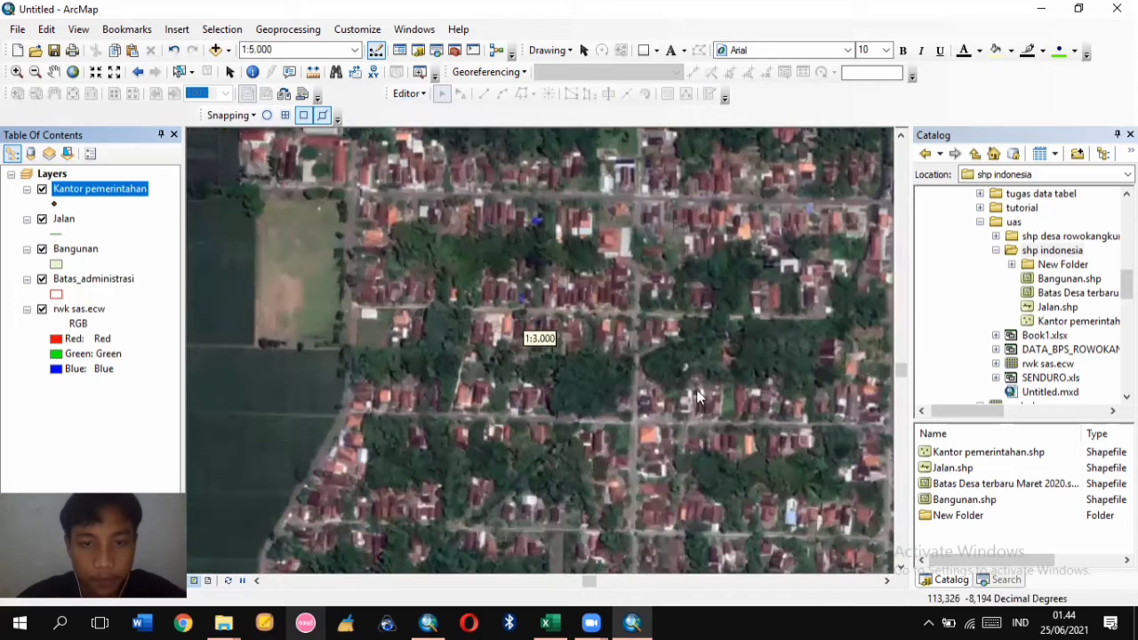
pyautogui.scroll(-3, 455, 353)
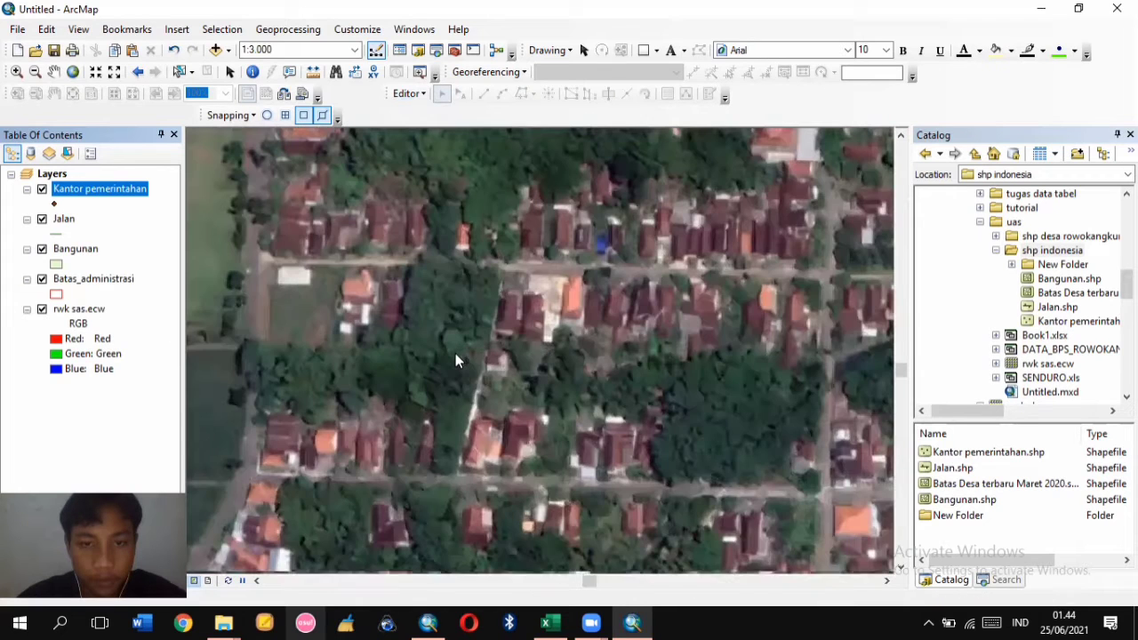
pyautogui.click(411, 95)
pyautogui.click(479, 113)
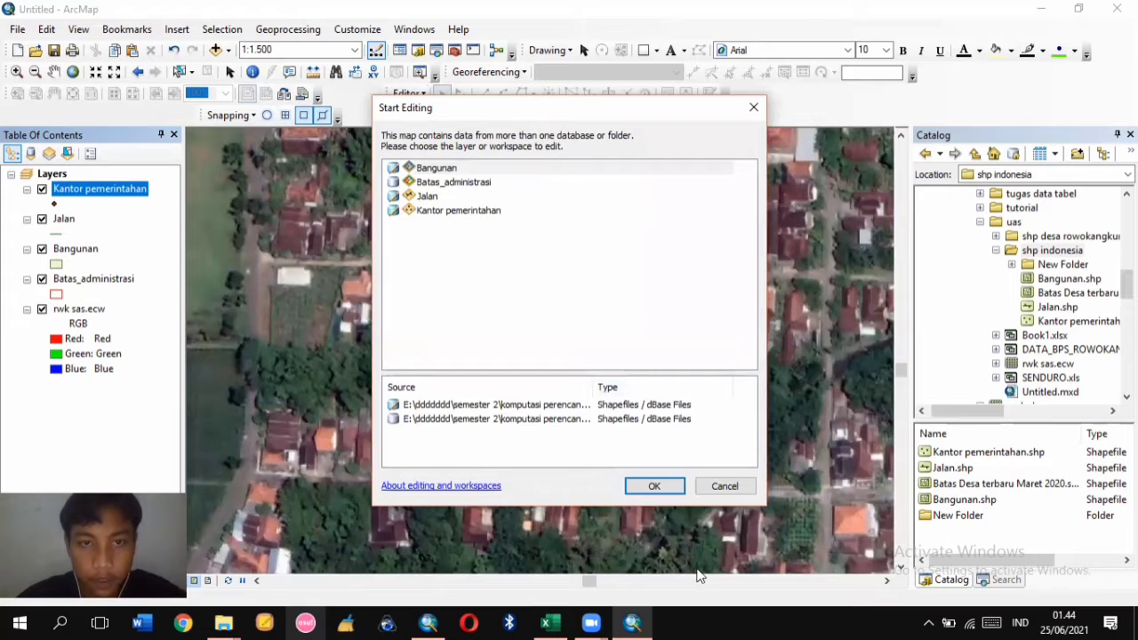
pyautogui.click(657, 487)
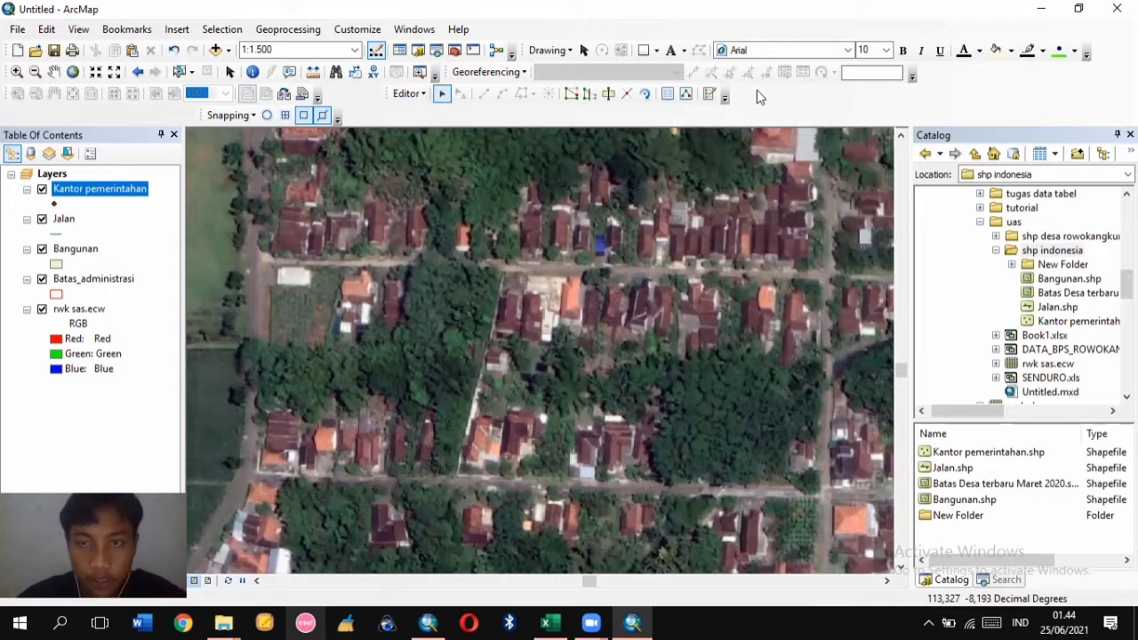
pyautogui.click(409, 95)
pyautogui.click(409, 94)
pyautogui.click(409, 94)
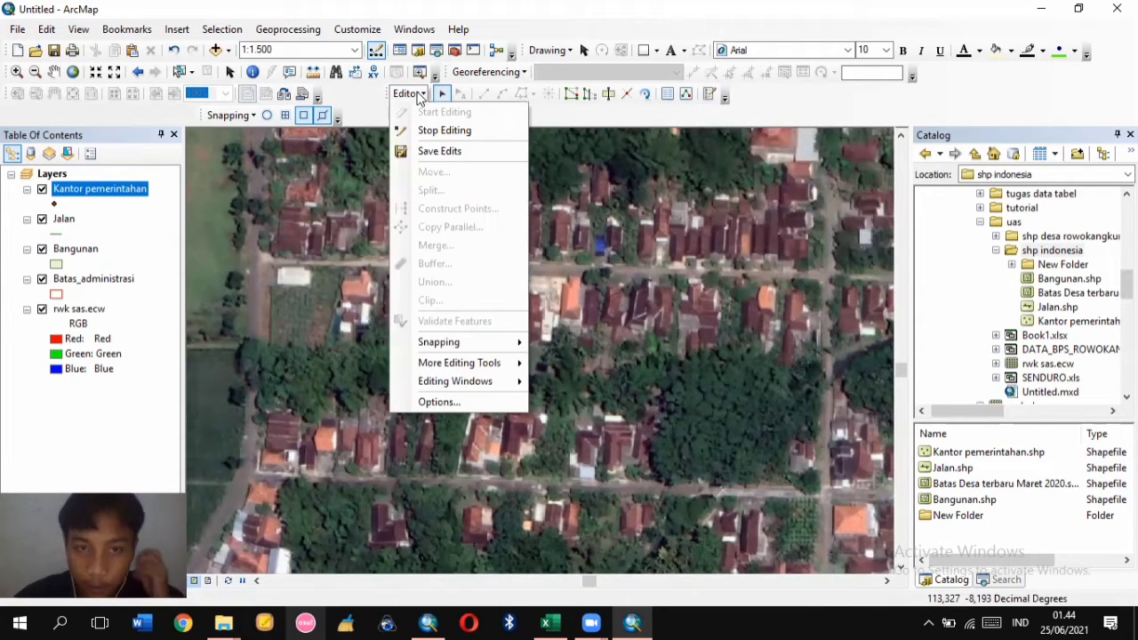
pyautogui.click(417, 97)
pyautogui.click(417, 96)
pyautogui.click(418, 96)
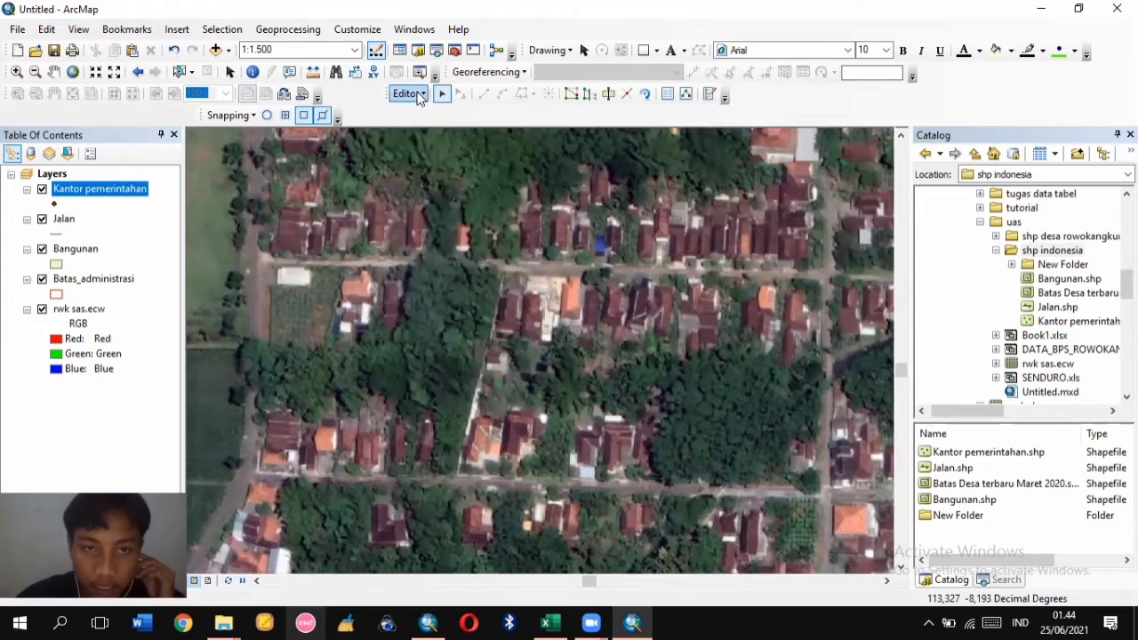
pyautogui.click(417, 96)
pyautogui.click(417, 97)
pyautogui.click(417, 96)
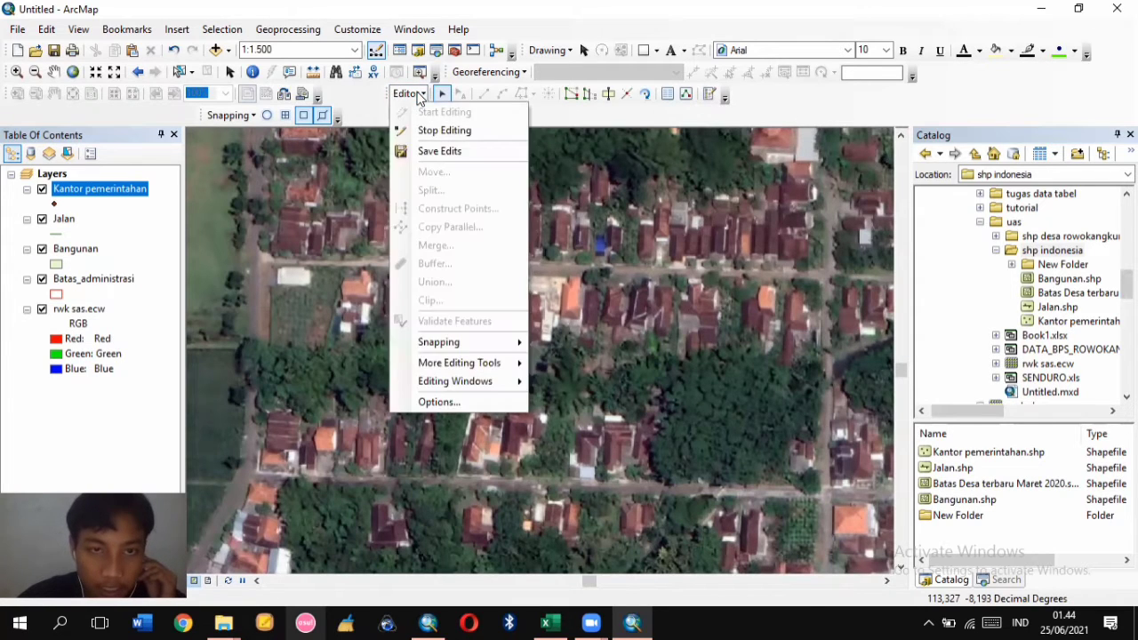
pyautogui.click(417, 96)
pyautogui.click(418, 96)
pyautogui.click(417, 96)
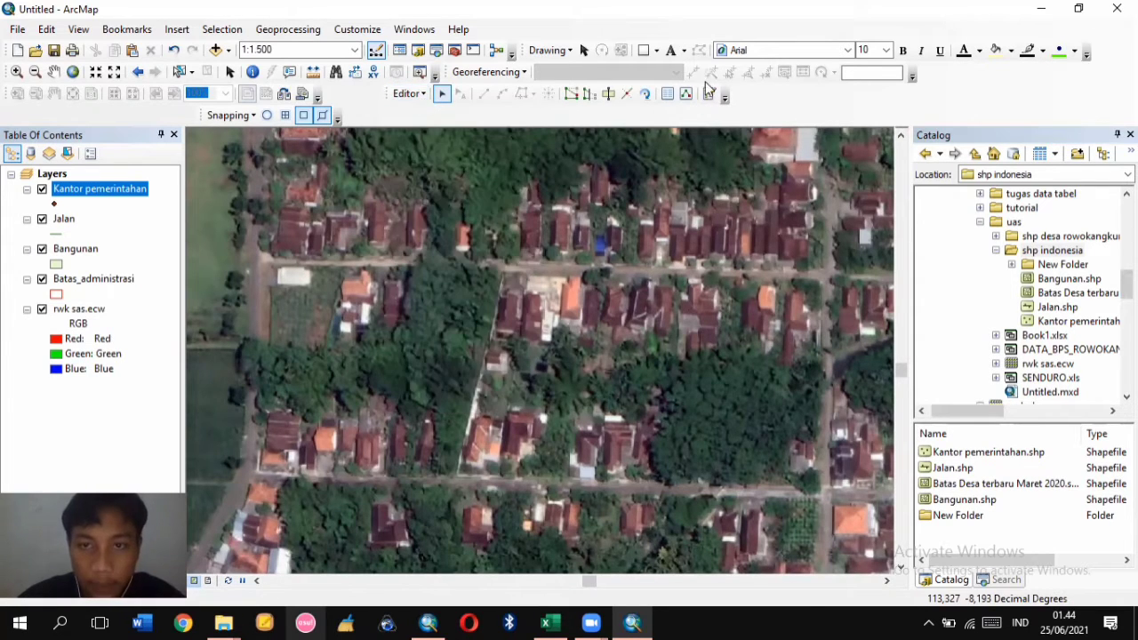
# Bring up the feature creation templates and activate the Bangunan template with the Polygon construction tool
pyautogui.click(711, 94)
pyautogui.moveTo(685, 119); pyautogui.dragTo(856, 131)
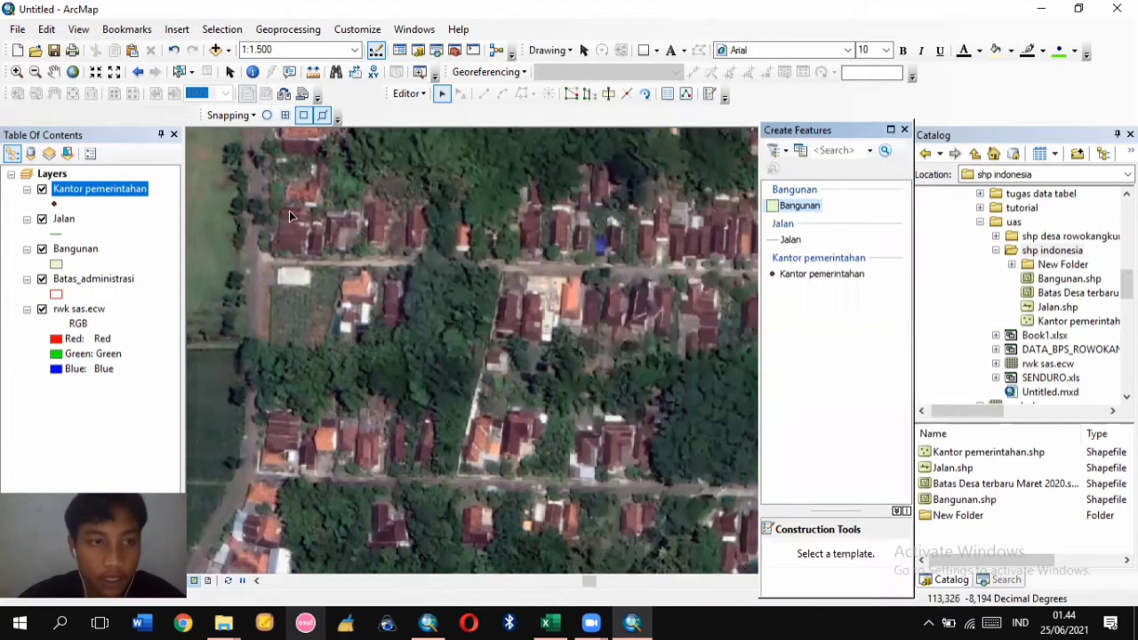
pyautogui.click(70, 249)
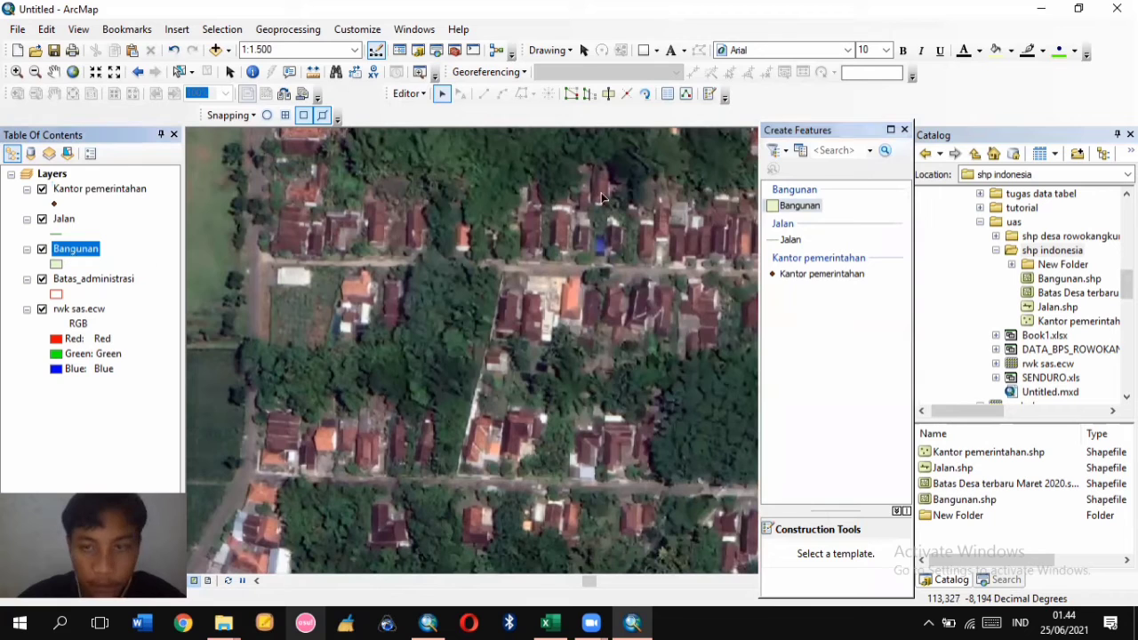
pyautogui.click(799, 206)
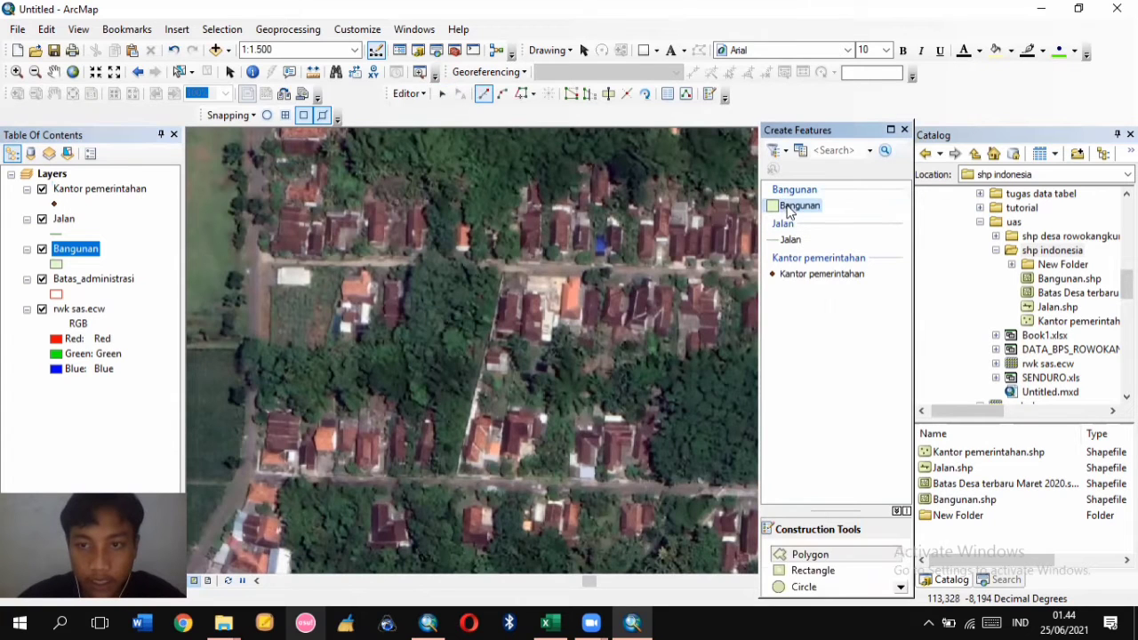
# Digitize the building just east of the narrow lane, south of the village road, as a four-cornered Bangunan polygon
pyautogui.scroll(2, 242, 449)
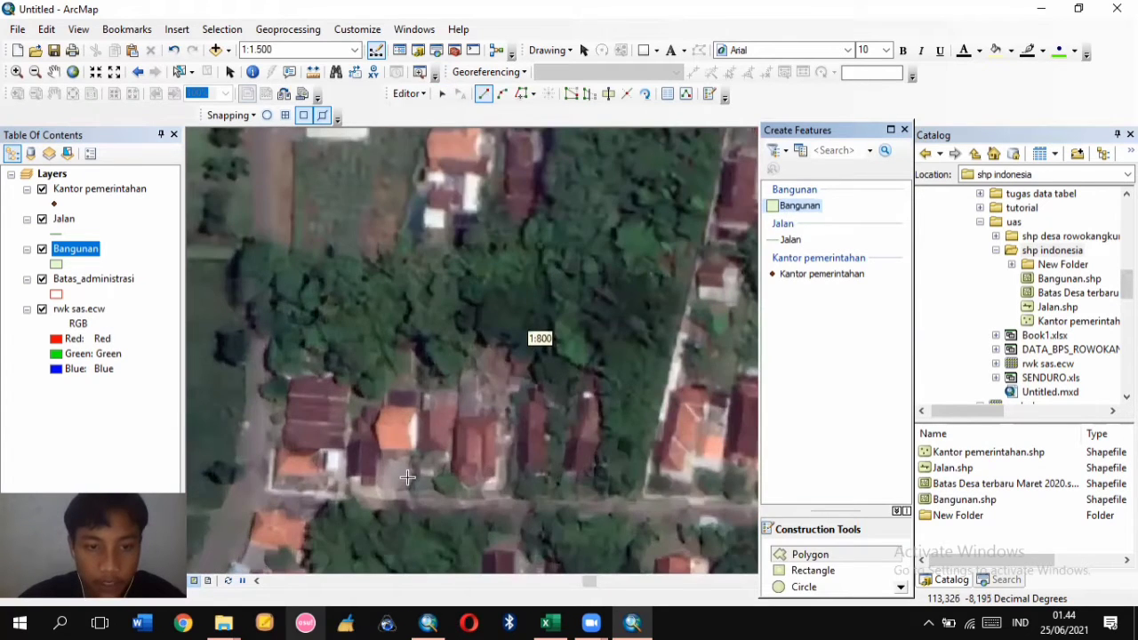
pyautogui.scroll(-2, 543, 467)
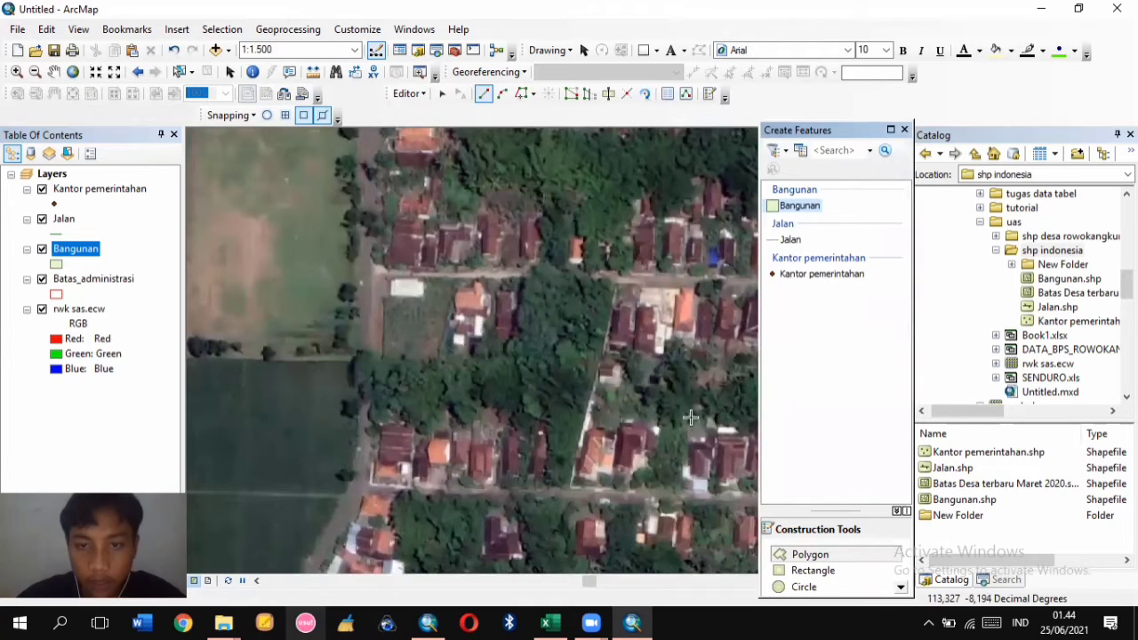
pyautogui.scroll(2, 690, 398)
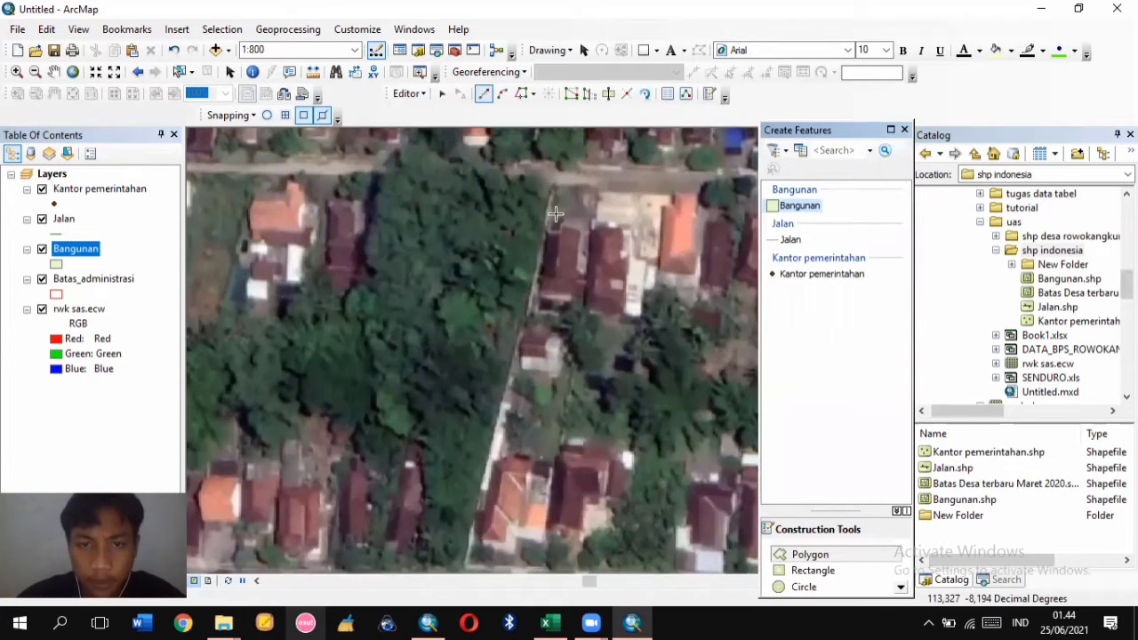
pyautogui.click(544, 233)
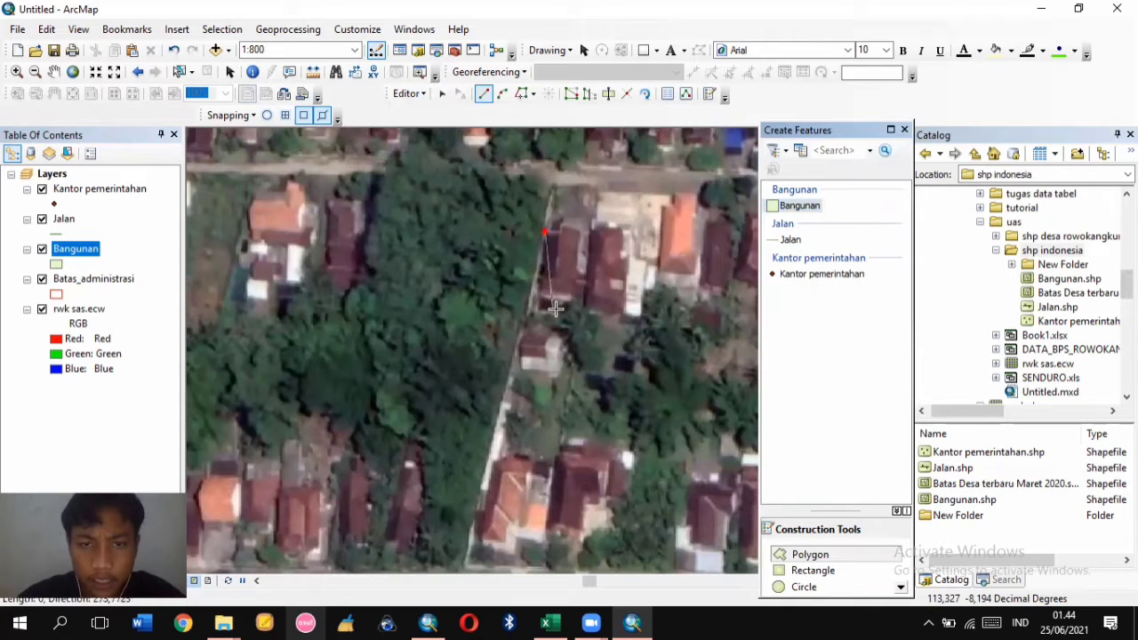
pyautogui.click(534, 307)
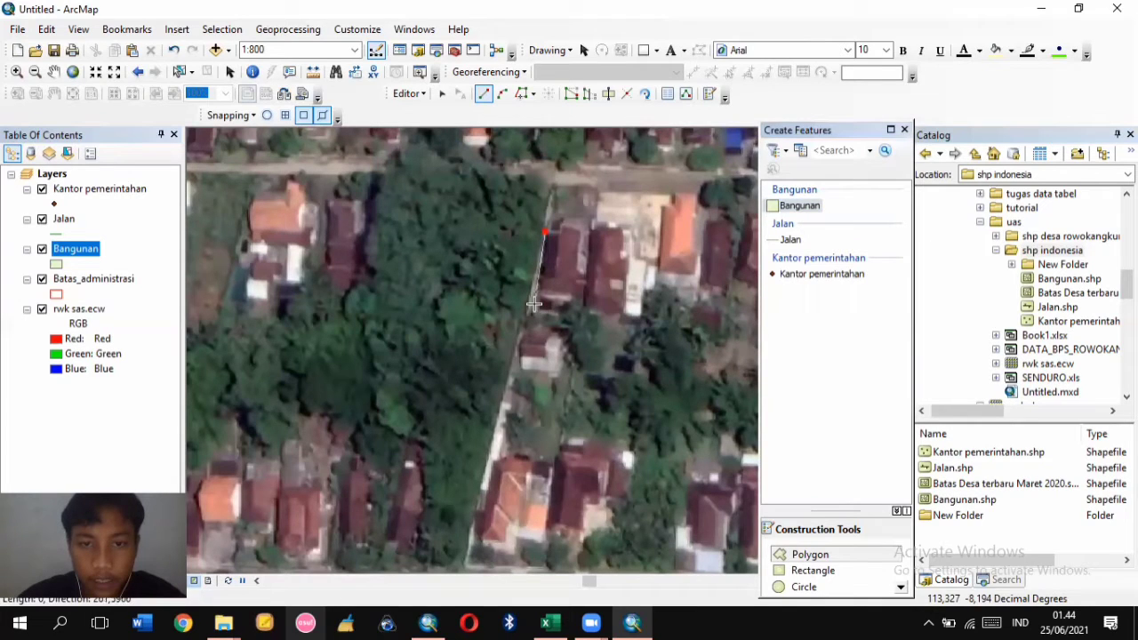
pyautogui.click(584, 311)
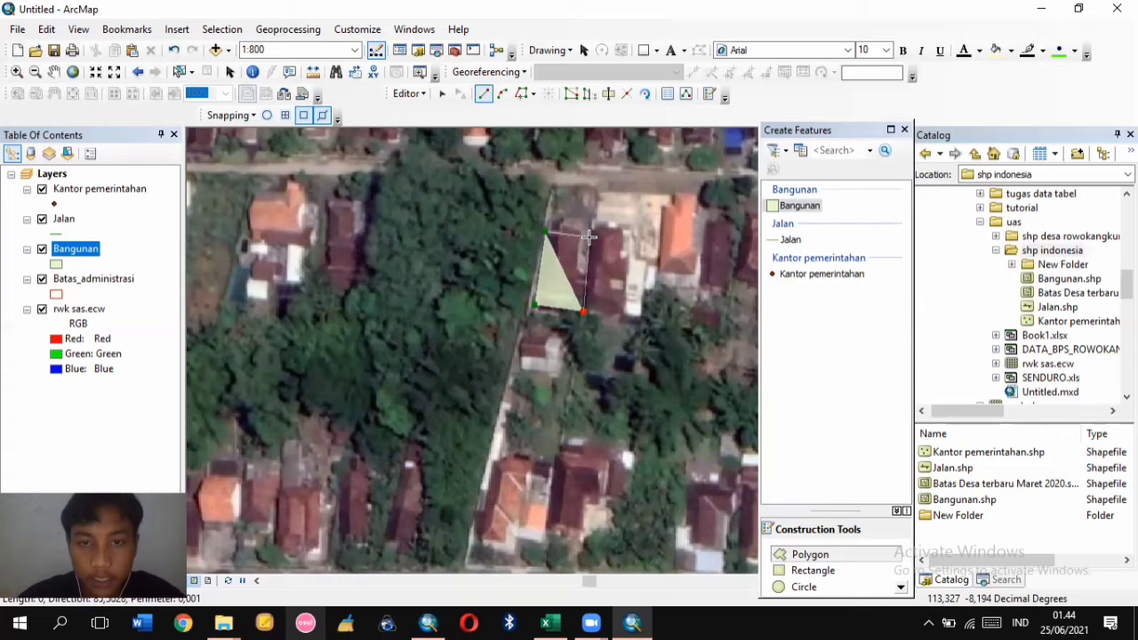
pyautogui.doubleClick(589, 236)
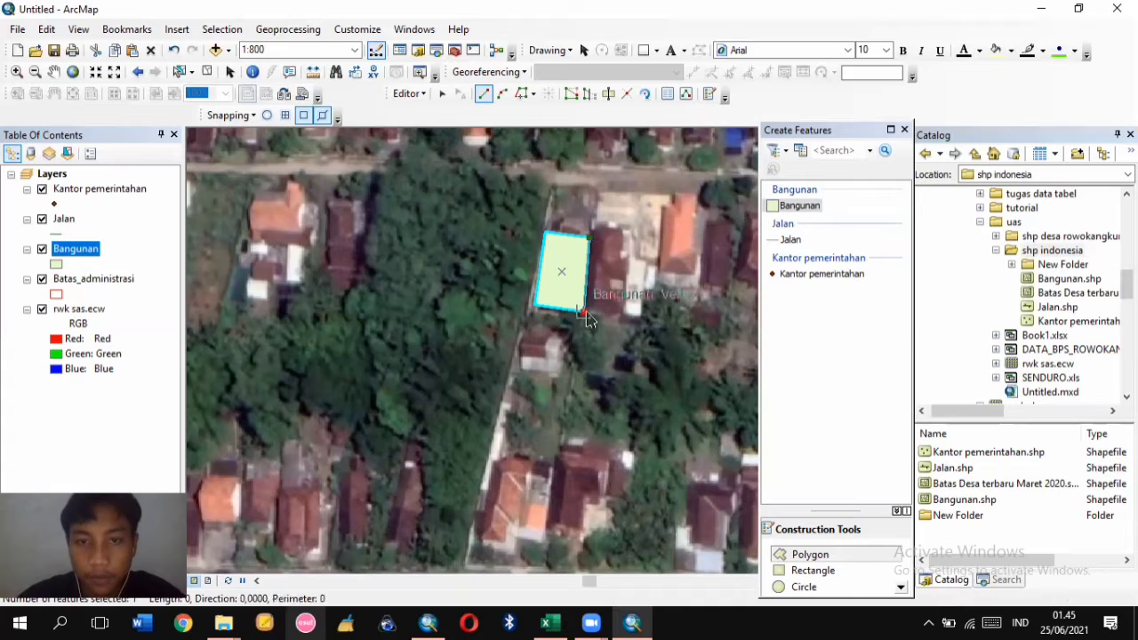
# Try a second Bangunan polygon over the house adjoining the first one's east side, and delete it
pyautogui.click(619, 318)
pyautogui.doubleClick(628, 236)
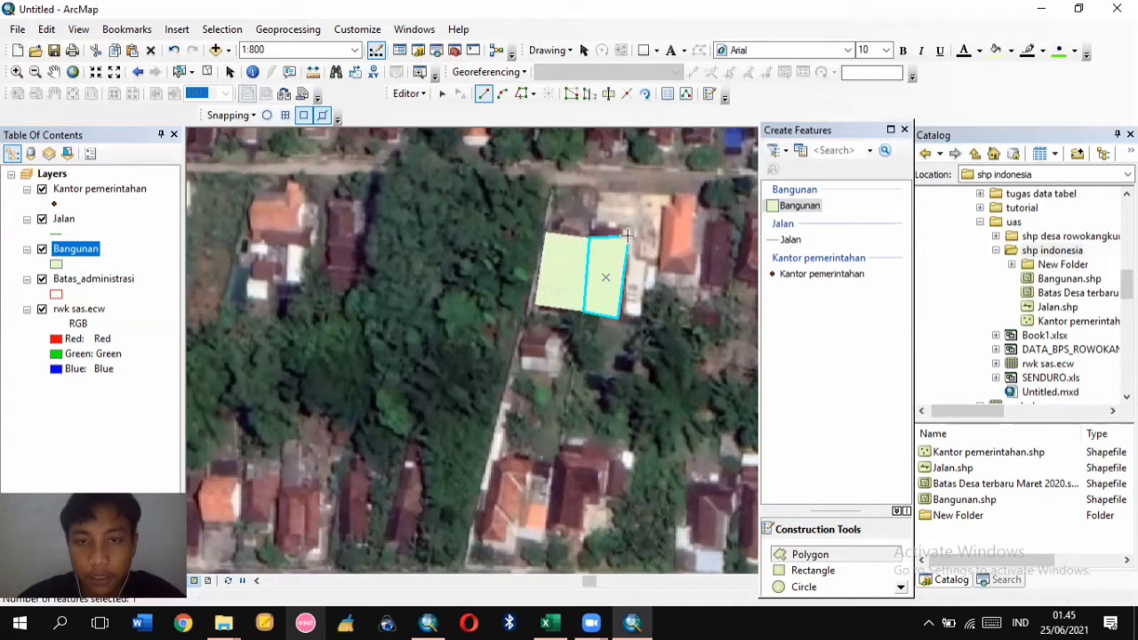
pyautogui.click(441, 97)
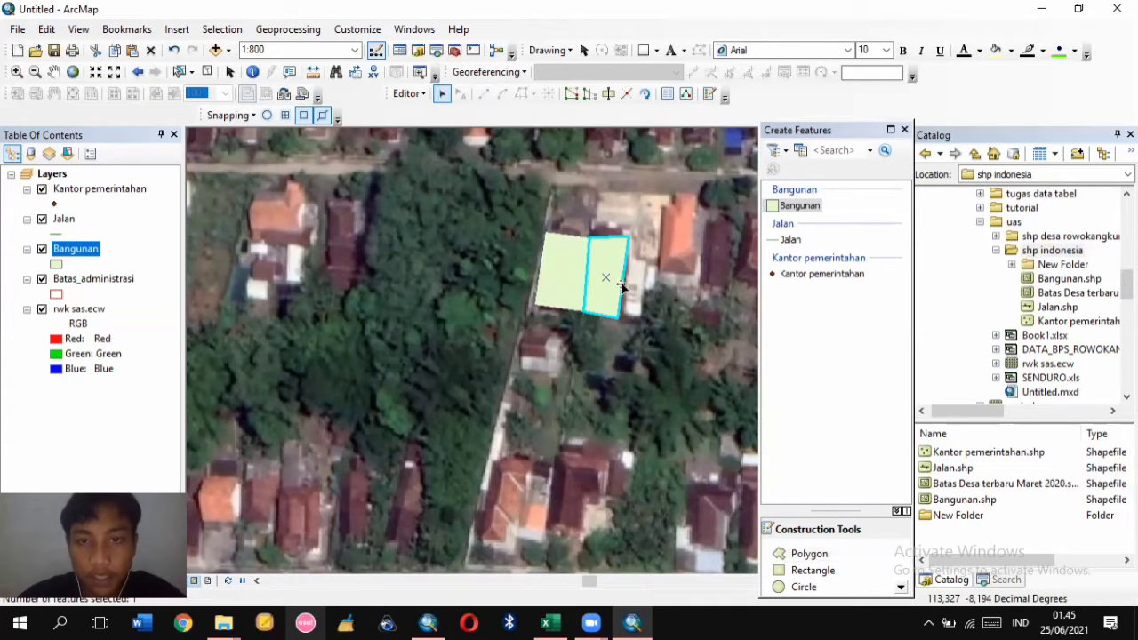
pyautogui.click(620, 284)
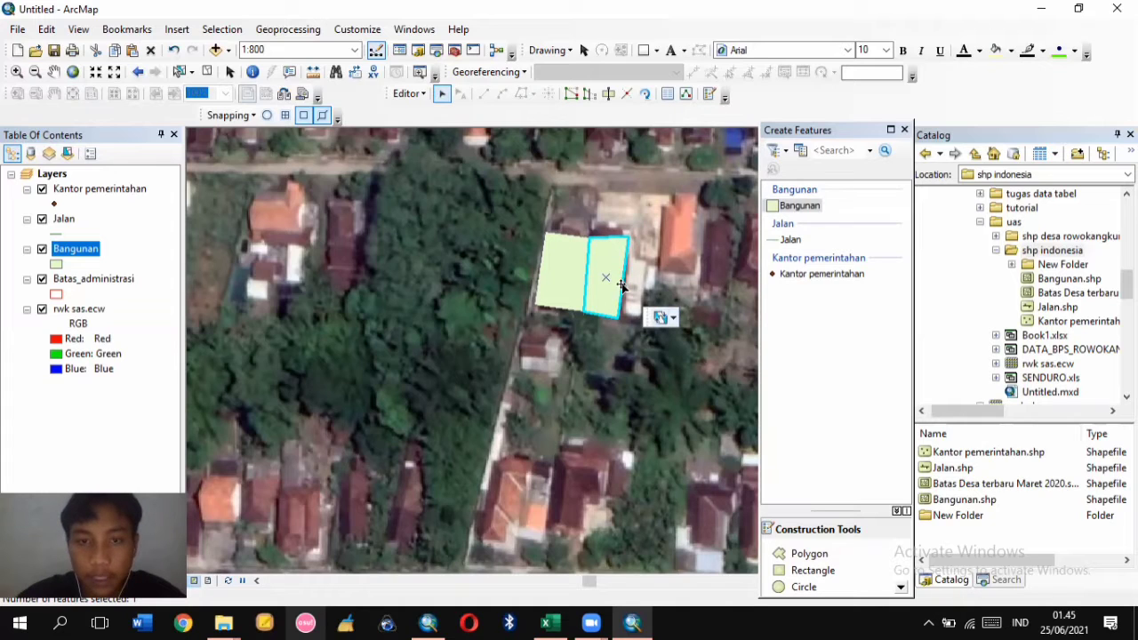
pyautogui.click(612, 308)
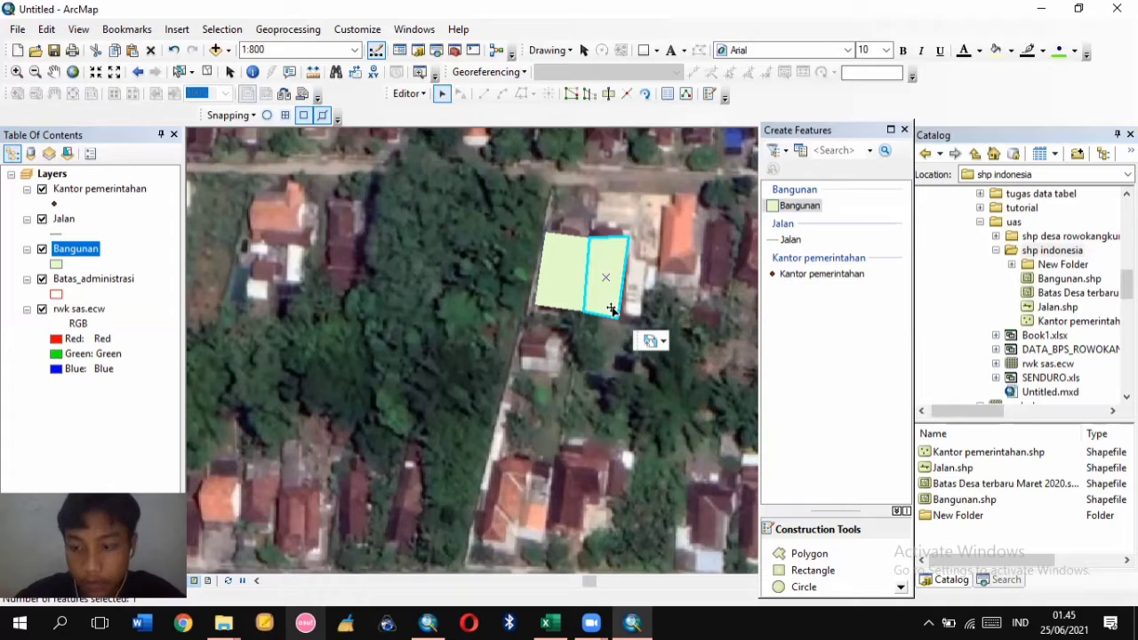
pyautogui.press('Delete')
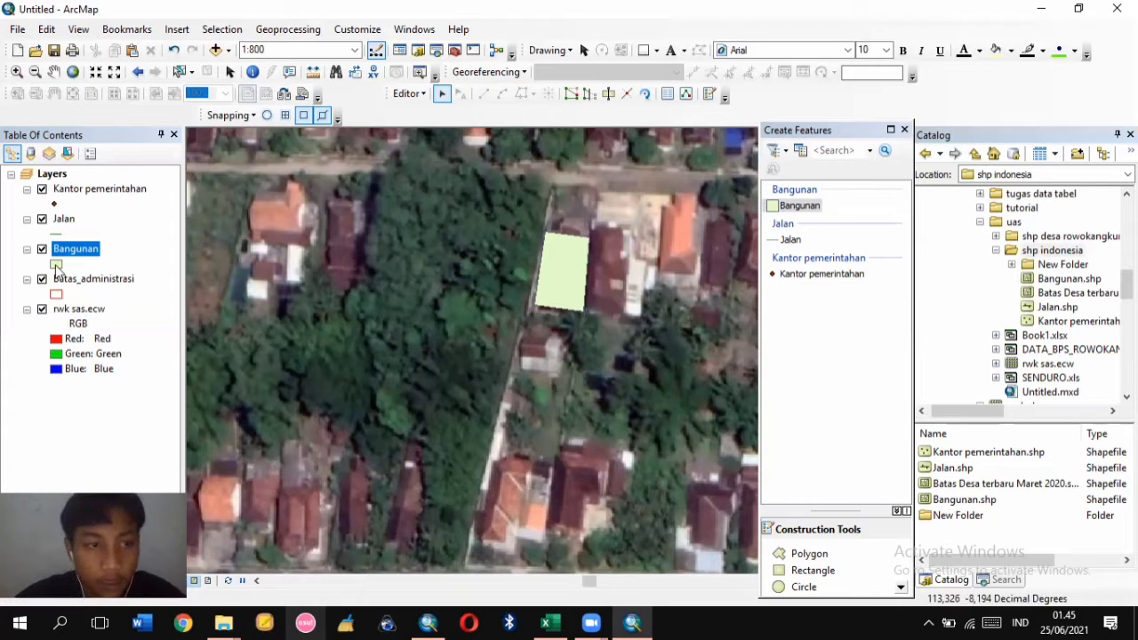
# Change the Bangunan layer's symbol to no fill color with a Solar Yellow outline
pyautogui.click(56, 265)
pyautogui.click(934, 261)
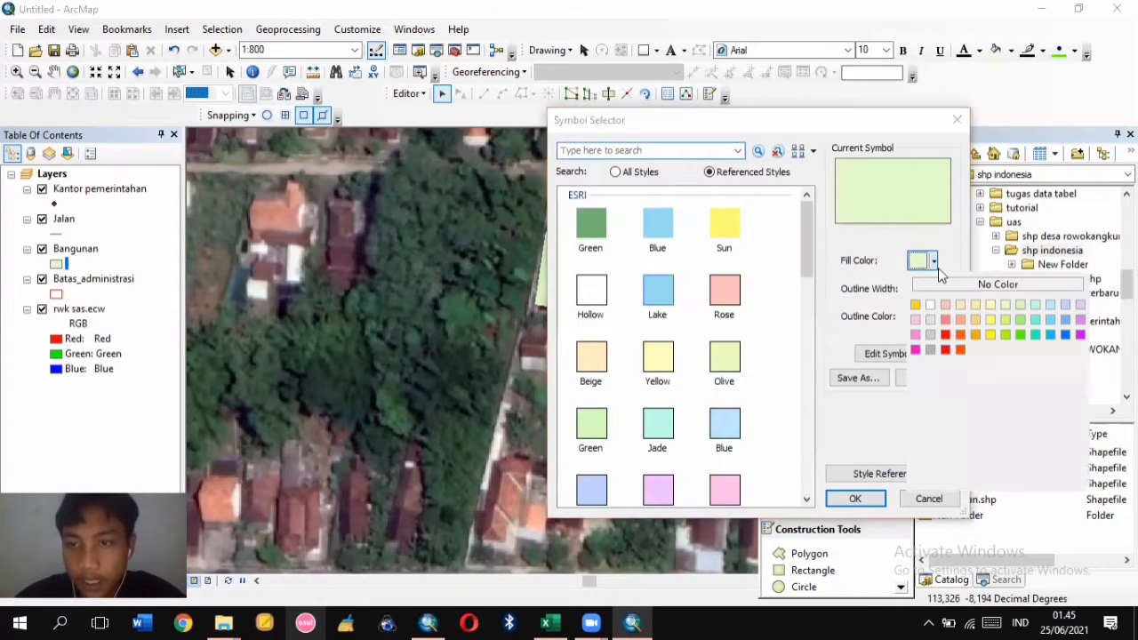
pyautogui.click(950, 286)
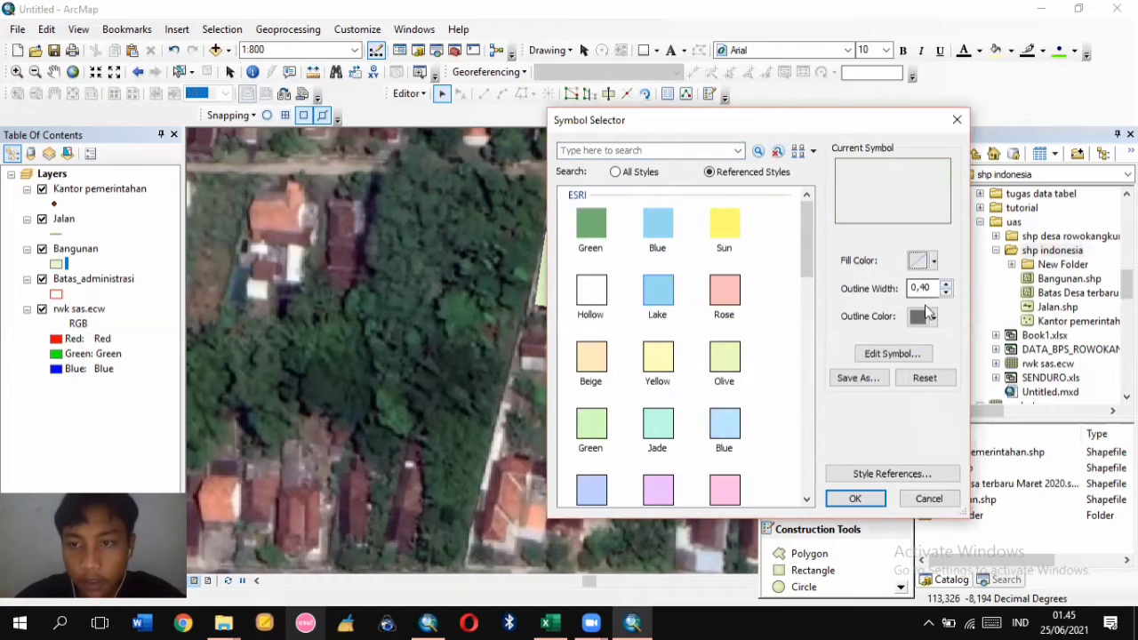
pyautogui.click(931, 316)
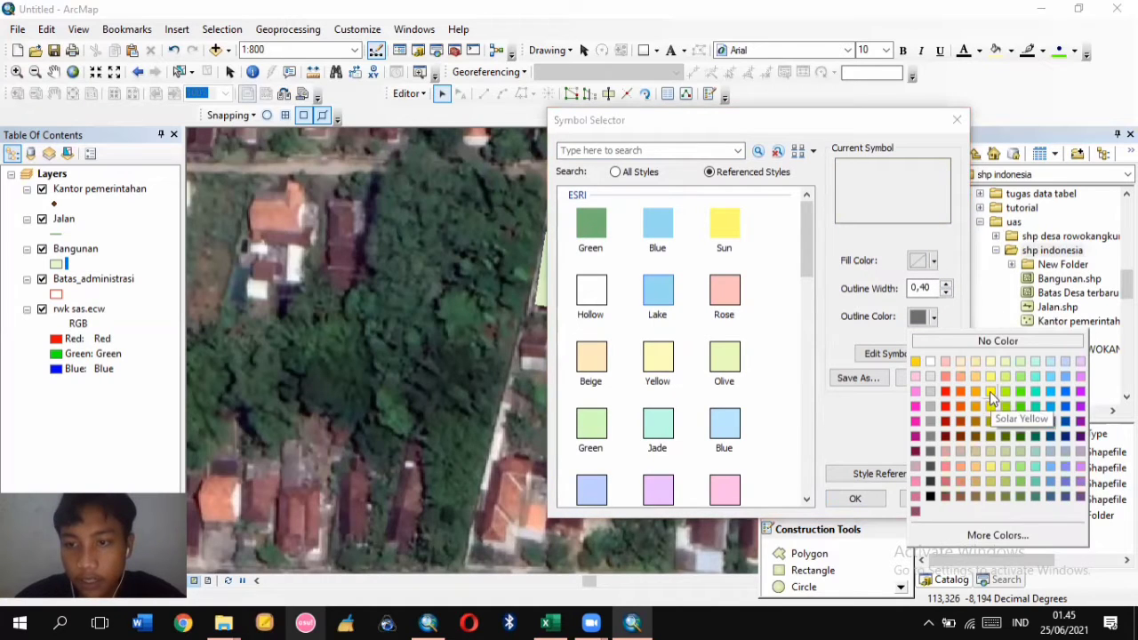
pyautogui.click(990, 391)
pyautogui.click(855, 499)
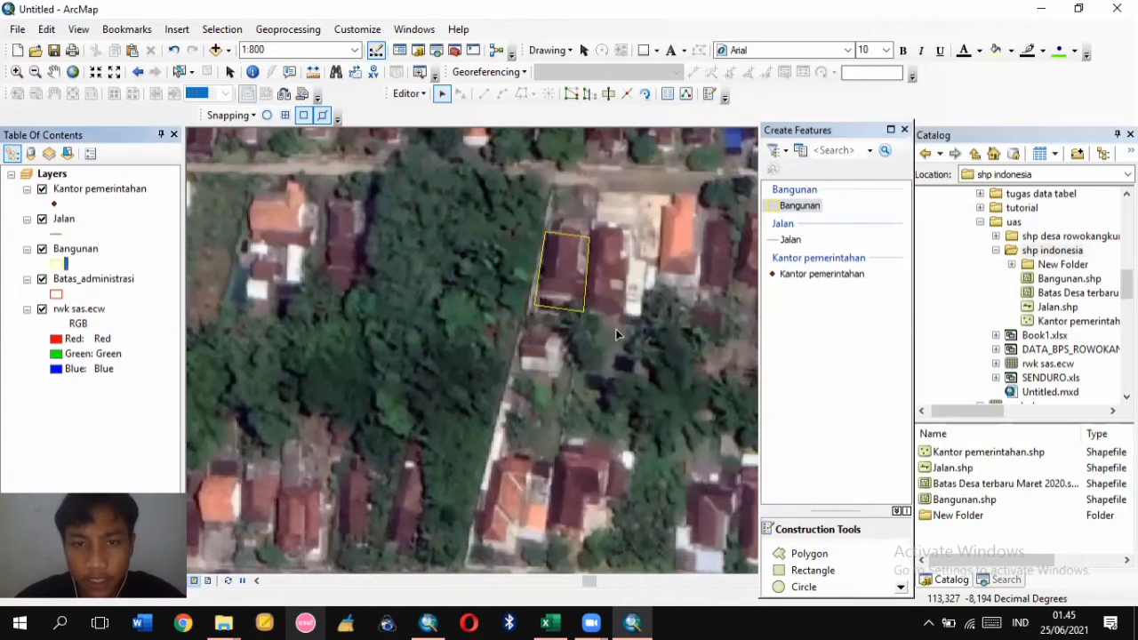
# Digitize the building compound adjoining the first building's east side as a stepped Bangunan polygon reaching north to the village road
pyautogui.click(800, 205)
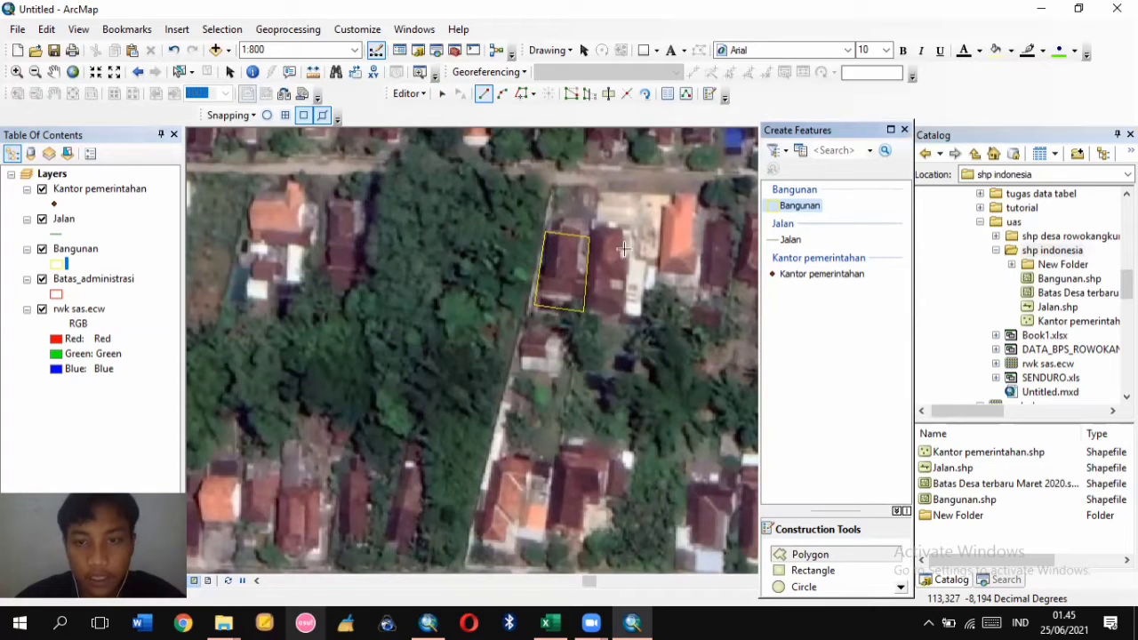
pyautogui.click(588, 236)
pyautogui.click(584, 311)
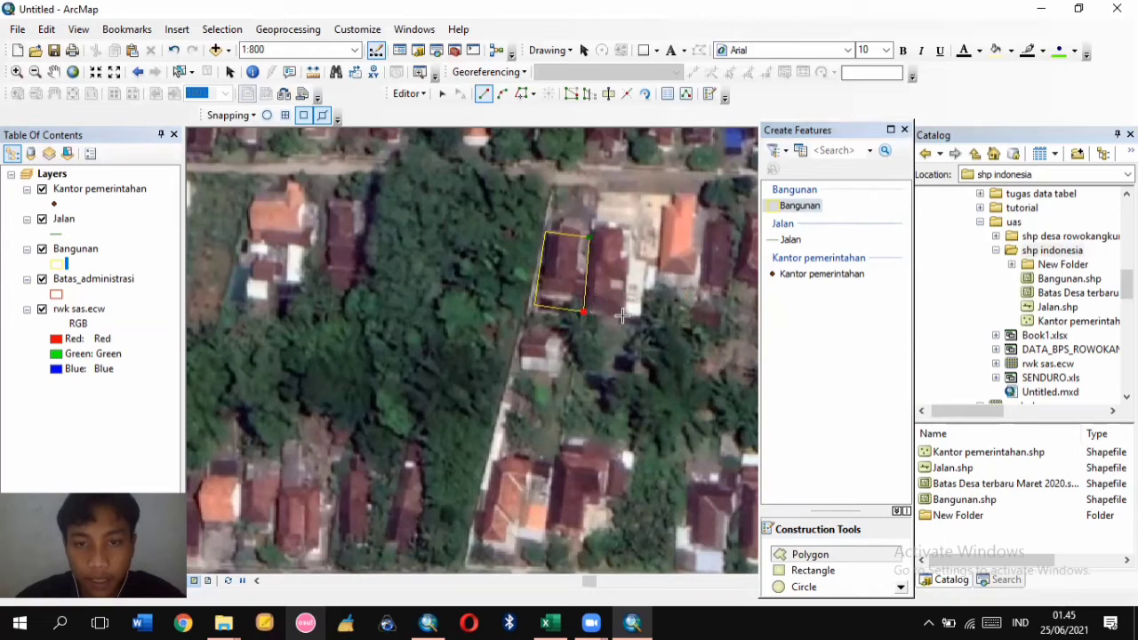
pyautogui.click(638, 321)
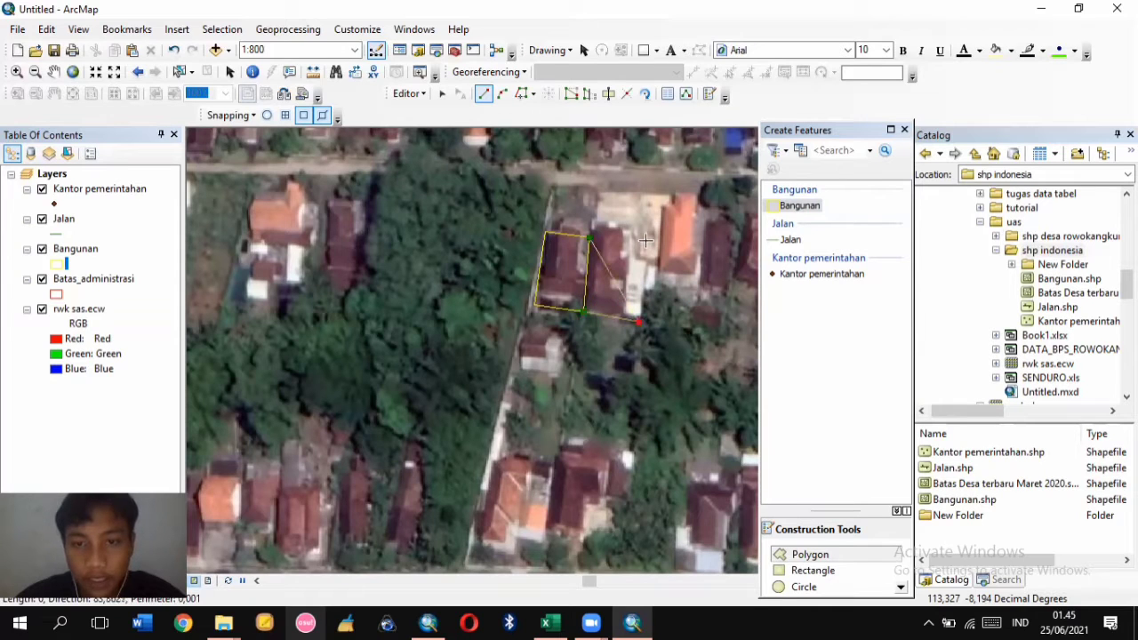
pyautogui.click(642, 294)
pyautogui.click(699, 296)
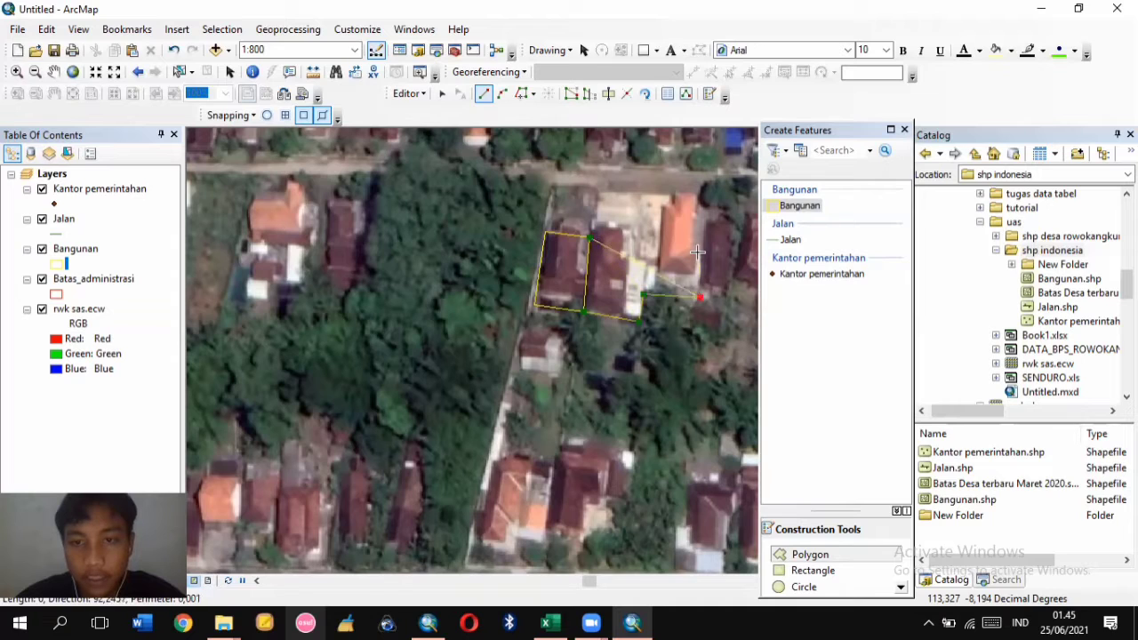
pyautogui.click(688, 253)
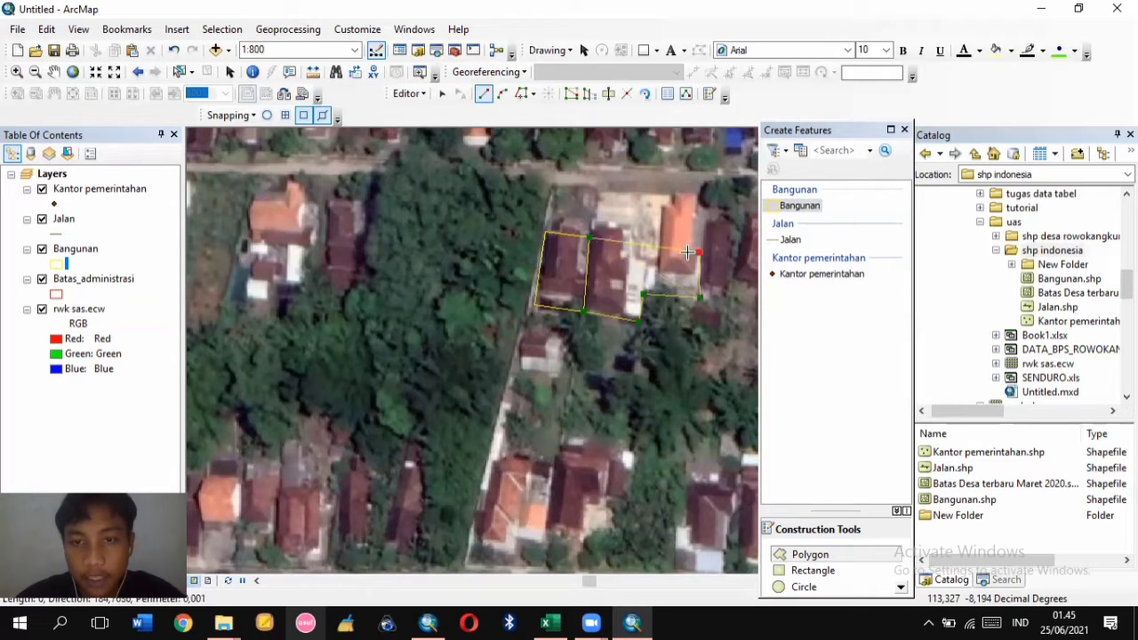
pyautogui.click(700, 193)
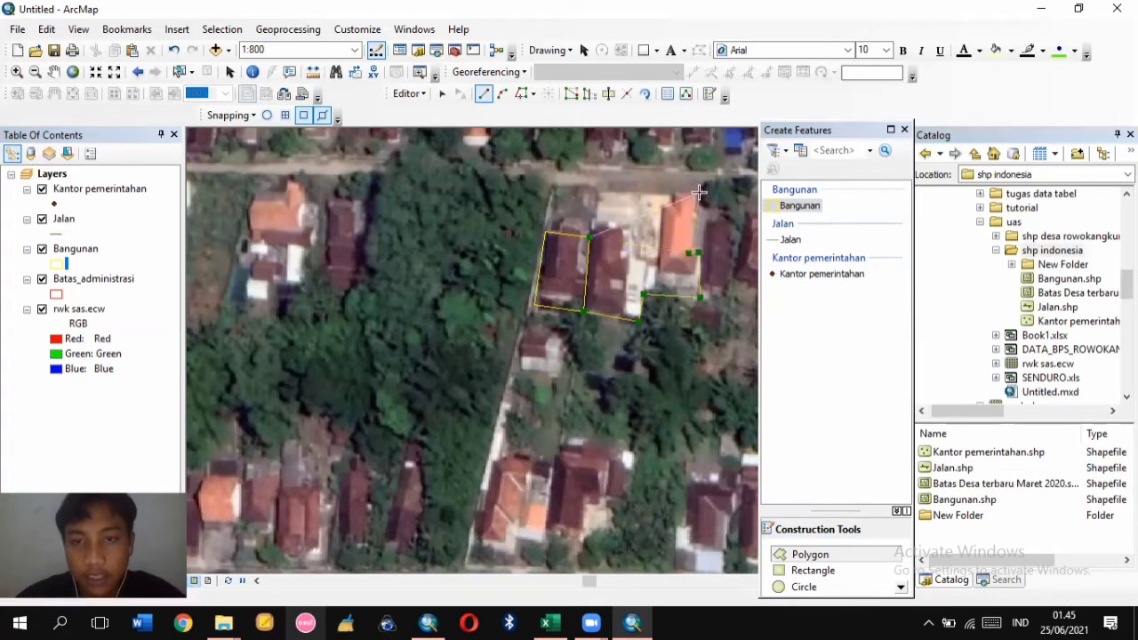
pyautogui.doubleClick(594, 190)
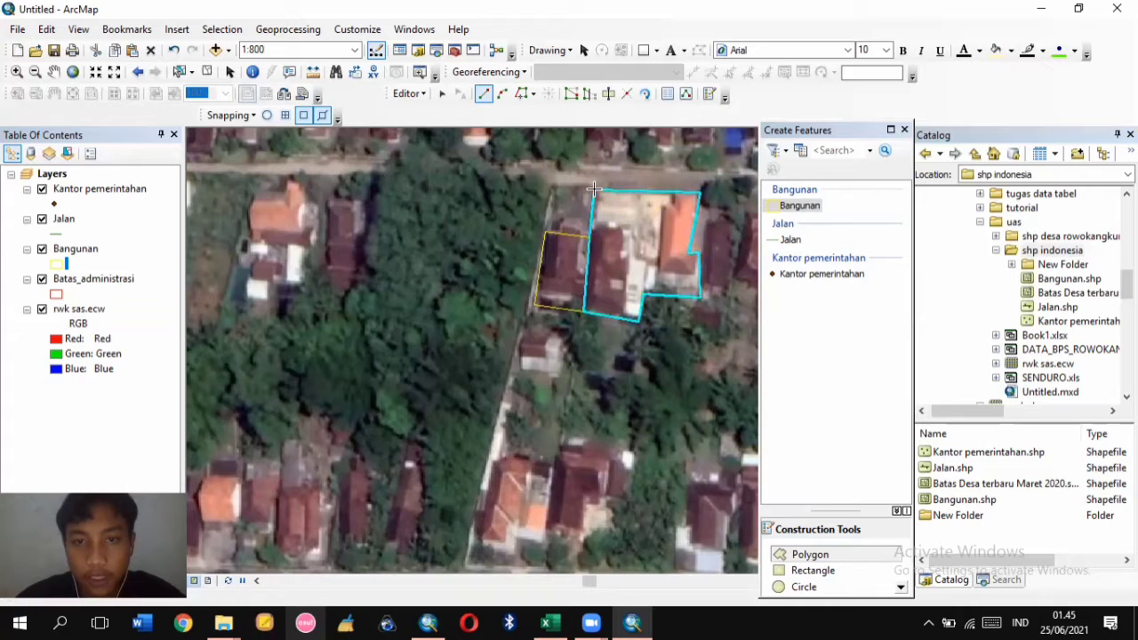
# Switch to the Rectangle construction tool and outline the house north of the road, east of the blue-roofed building, beyond the trees
pyautogui.click(818, 573)
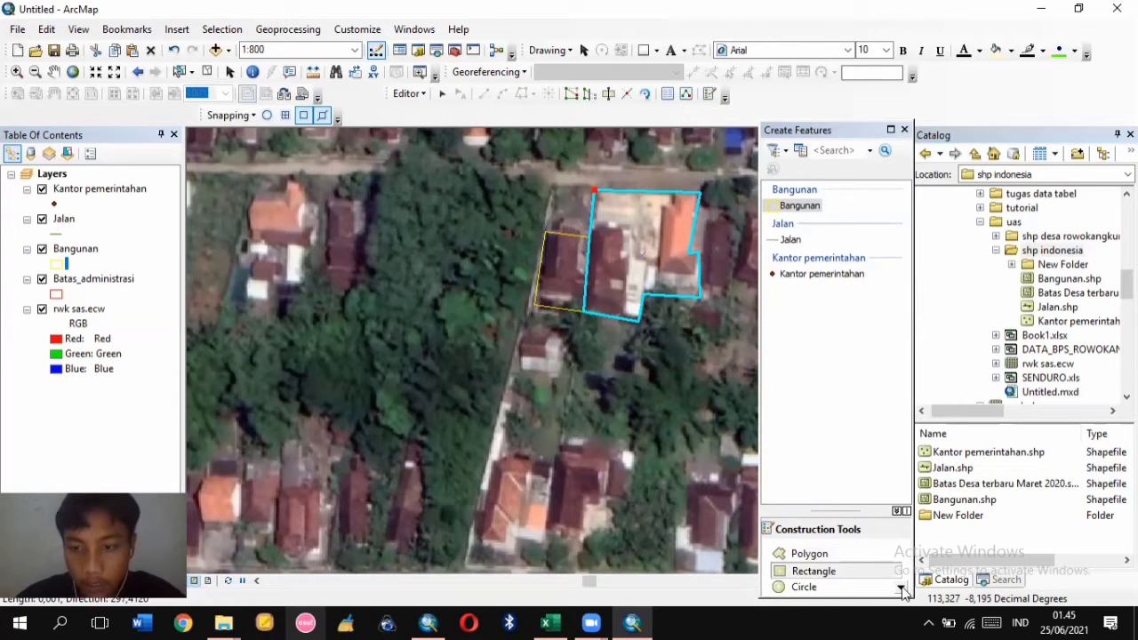
pyautogui.click(901, 588)
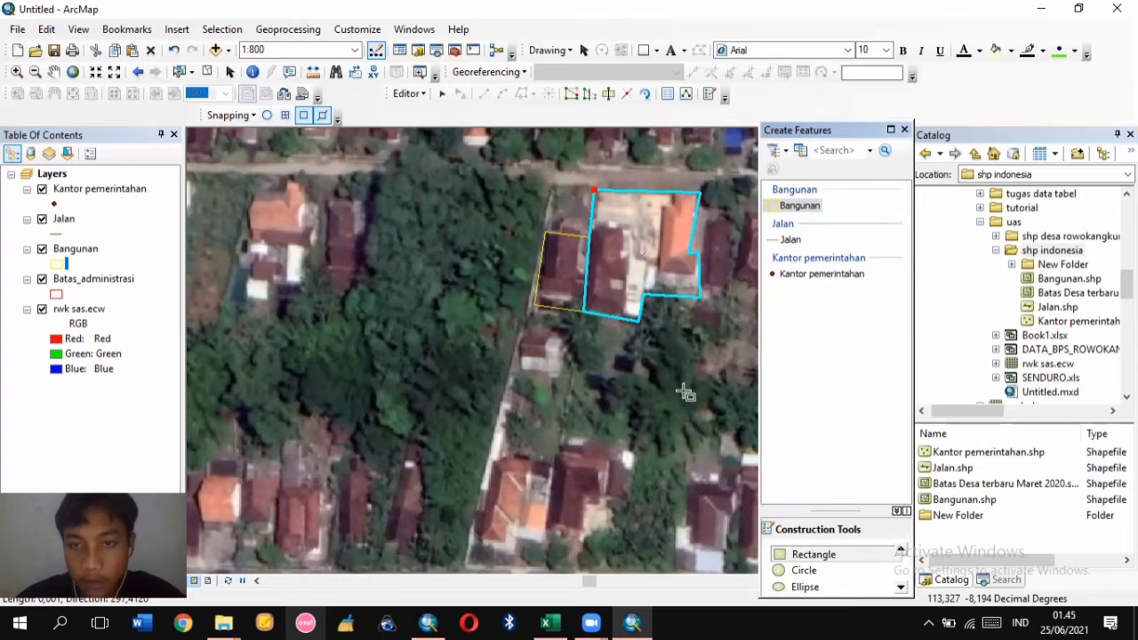
pyautogui.scroll(-1, 406, 429)
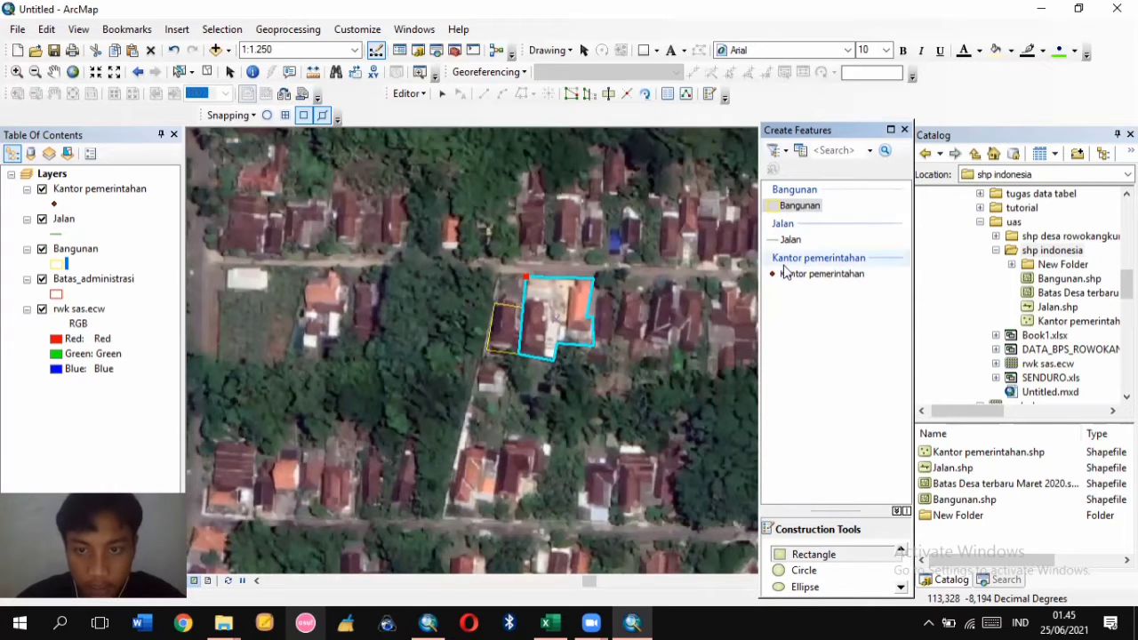
pyautogui.scroll(2, 749, 262)
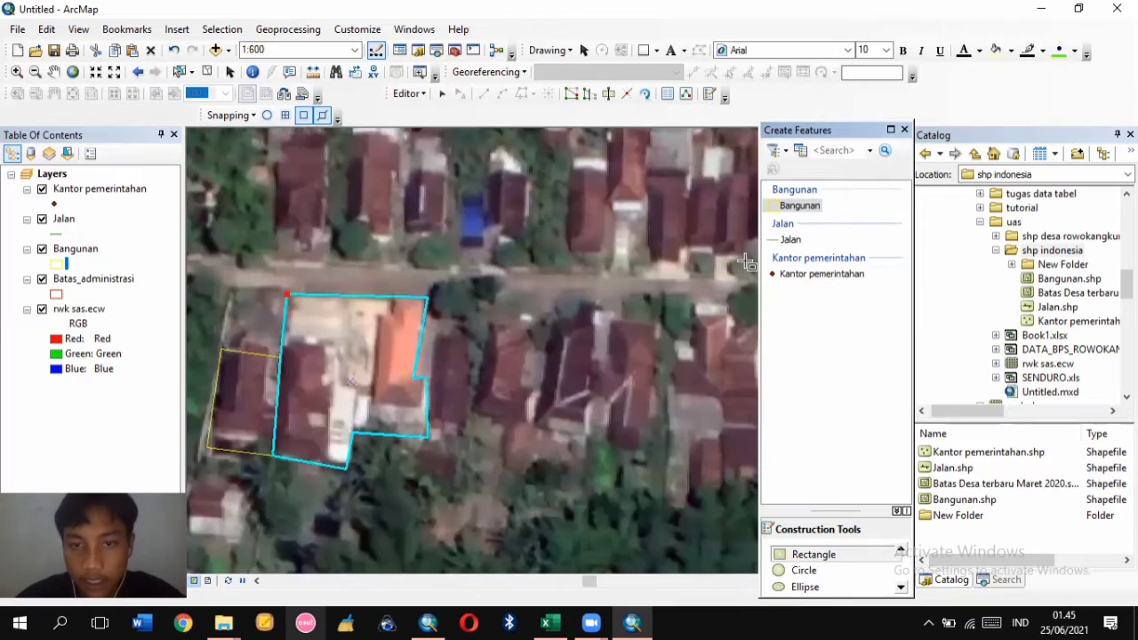
pyautogui.scroll(1, 703, 182)
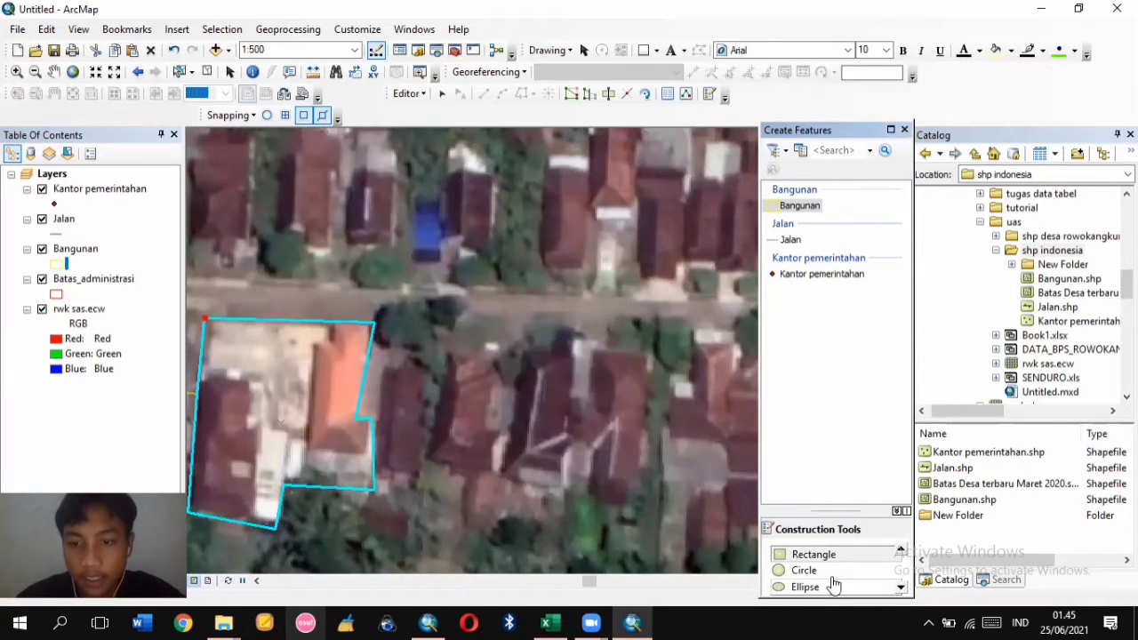
pyautogui.scroll(-2, 687, 178)
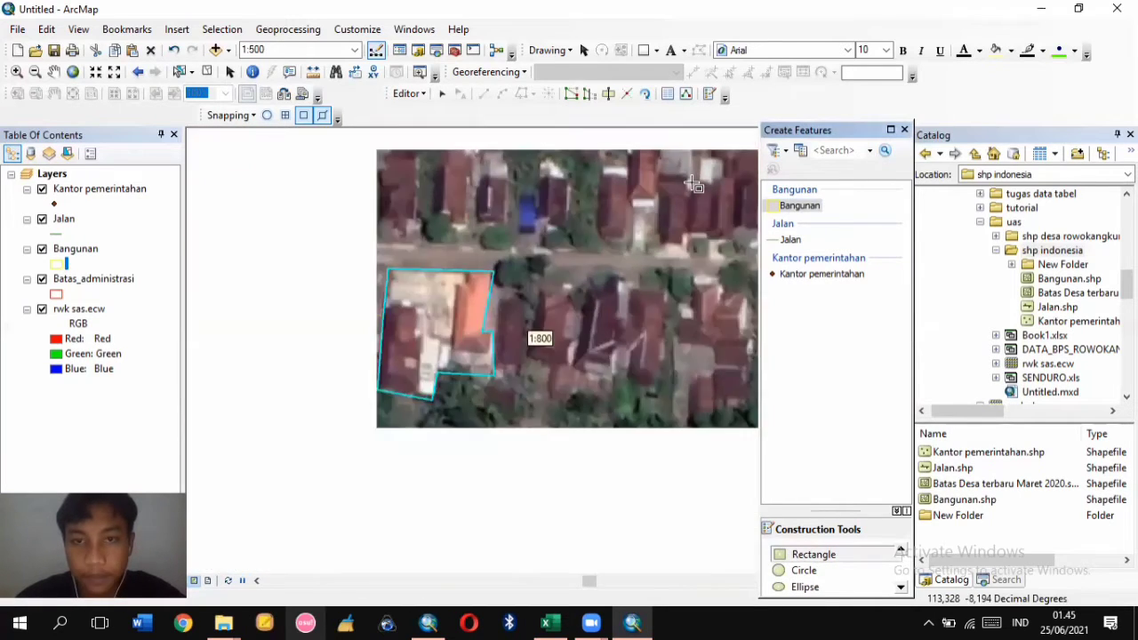
pyautogui.scroll(1, 659, 138)
pyautogui.scroll(1, 660, 140)
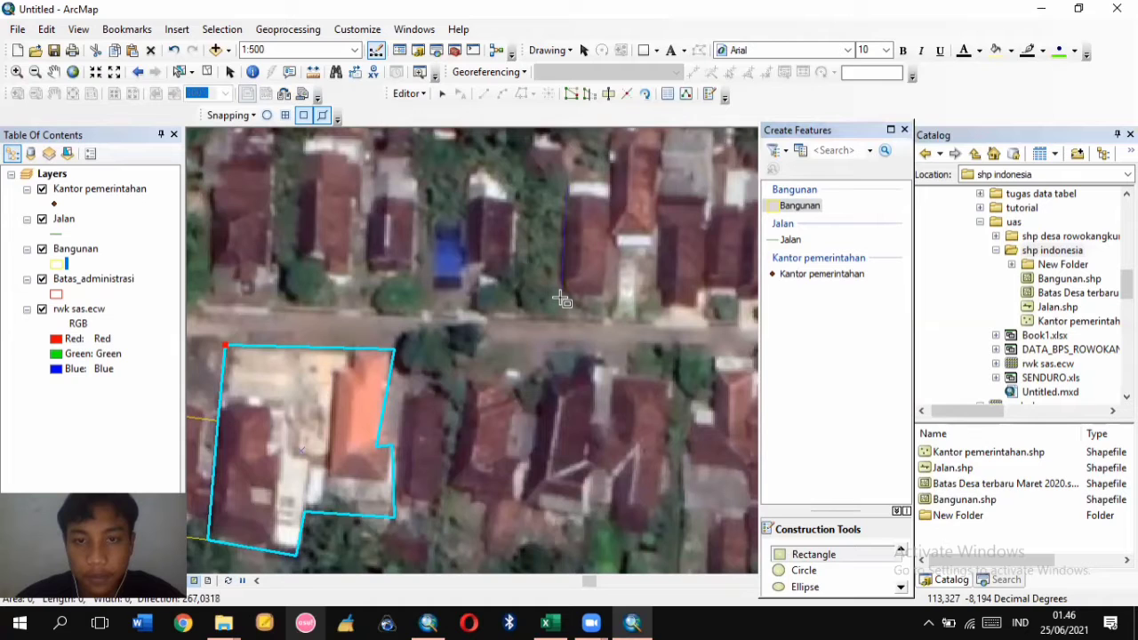
pyautogui.click(607, 301)
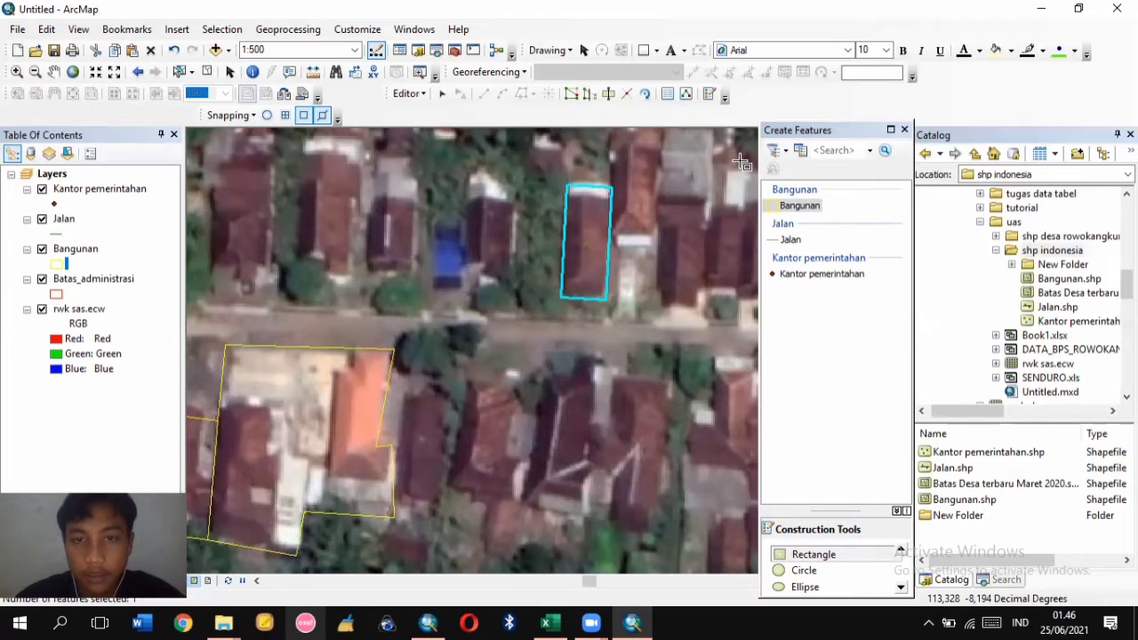
# Digitize three more houses north of the road as Bangunan rectangles: one just east of the blue roof and two west of it
pyautogui.scroll(-1, 736, 156)
pyautogui.scroll(1, 736, 156)
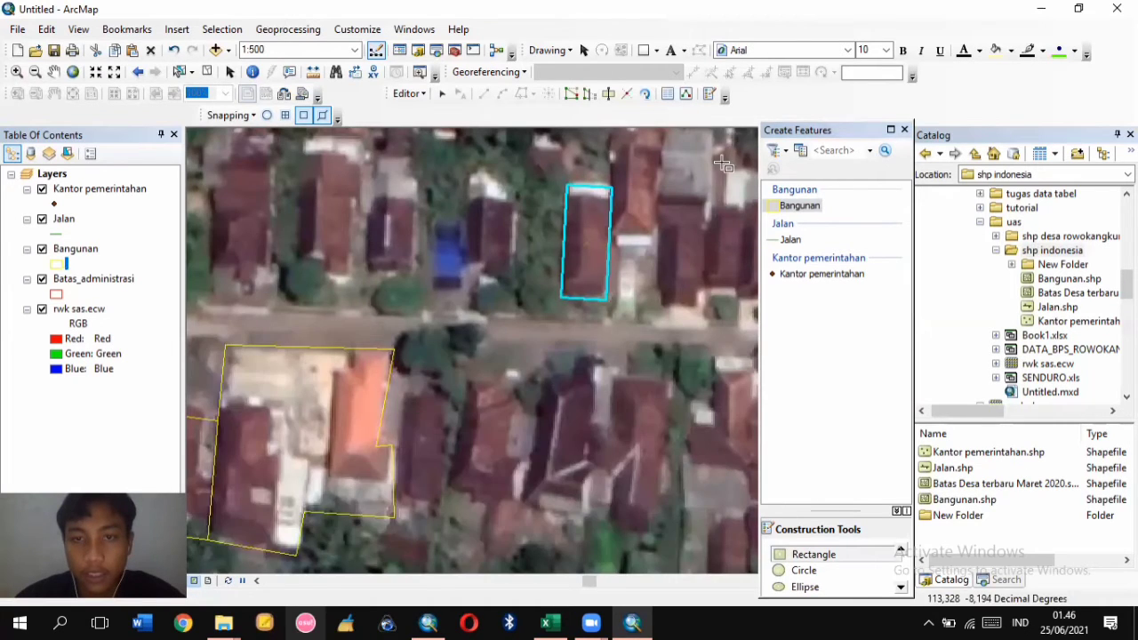
pyautogui.scroll(-1, 723, 163)
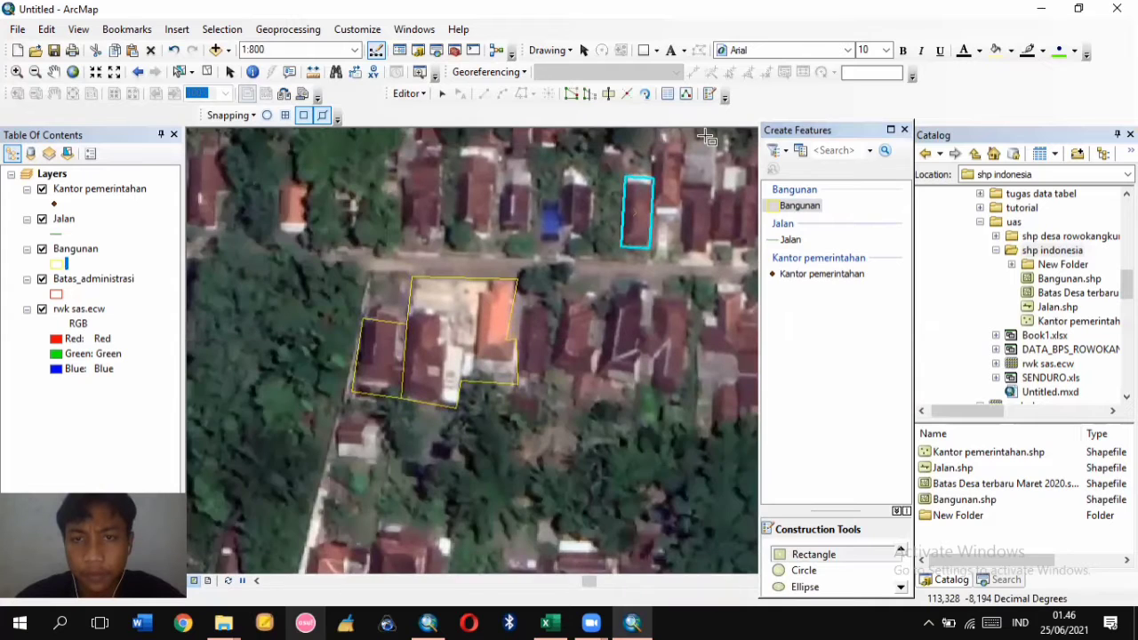
pyautogui.moveTo(877, 131); pyautogui.dragTo(747, 133)
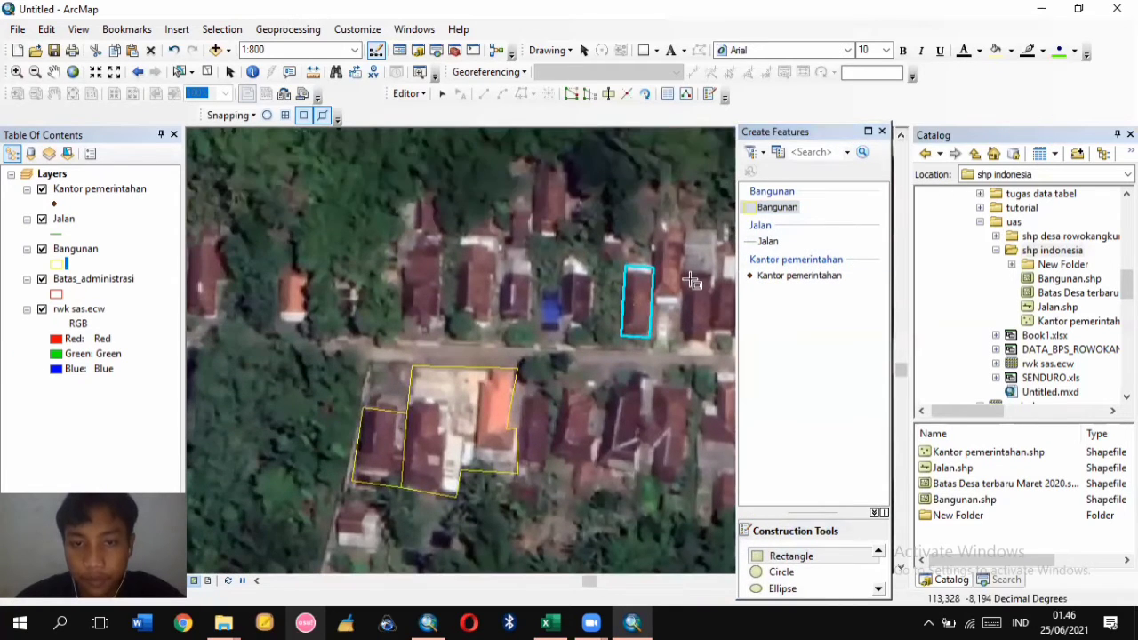
pyautogui.scroll(1, 689, 279)
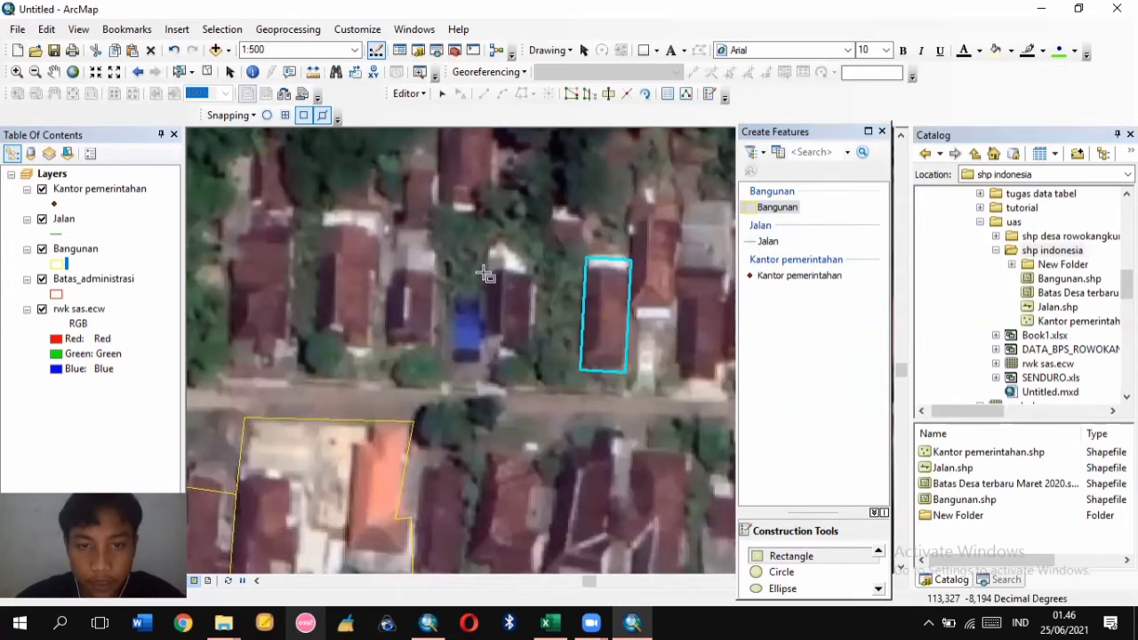
pyautogui.click(476, 376)
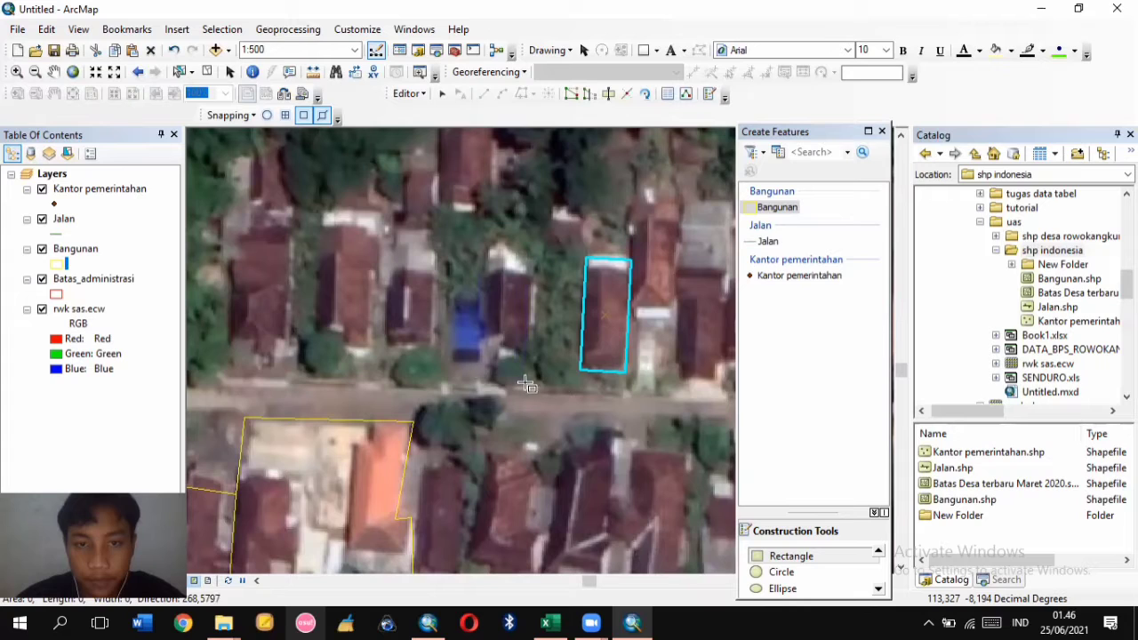
pyautogui.click(540, 385)
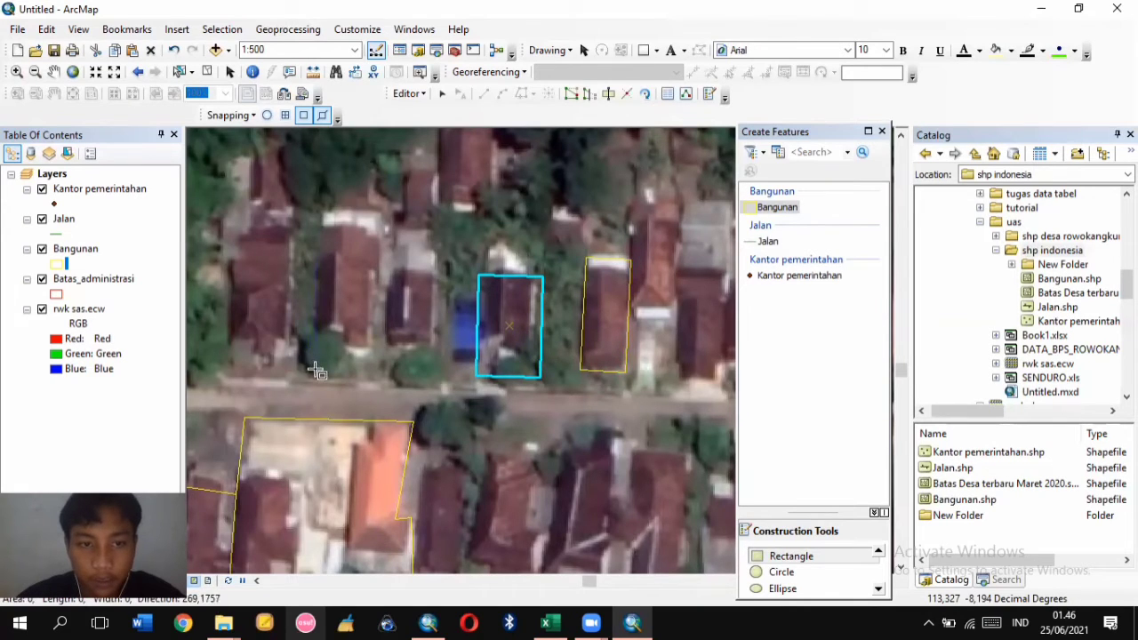
pyautogui.click(375, 379)
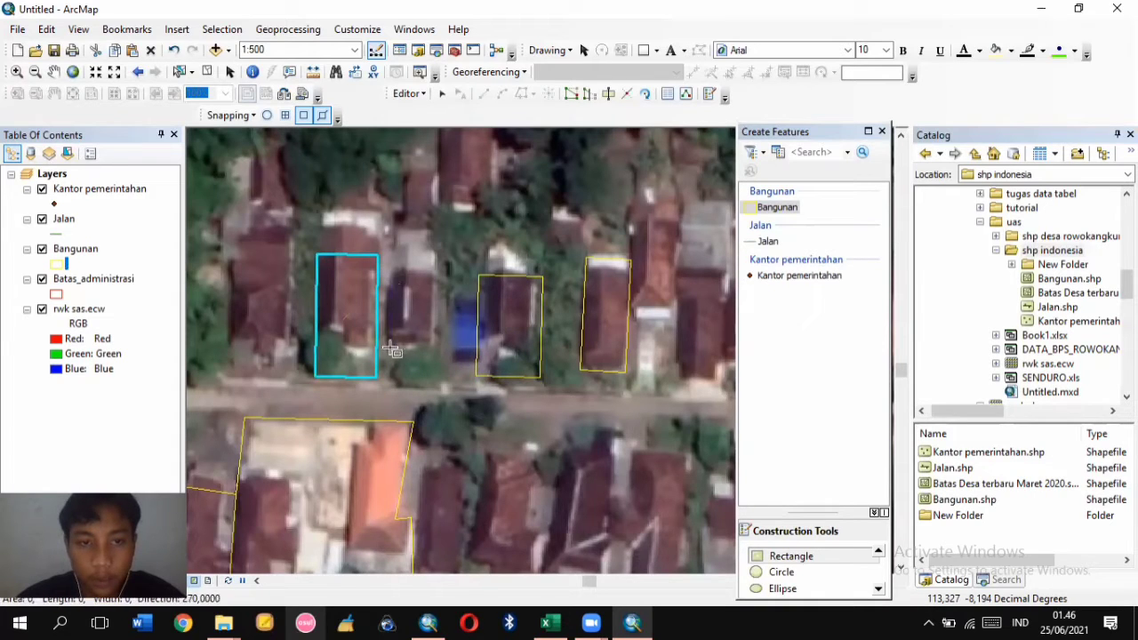
pyautogui.click(440, 372)
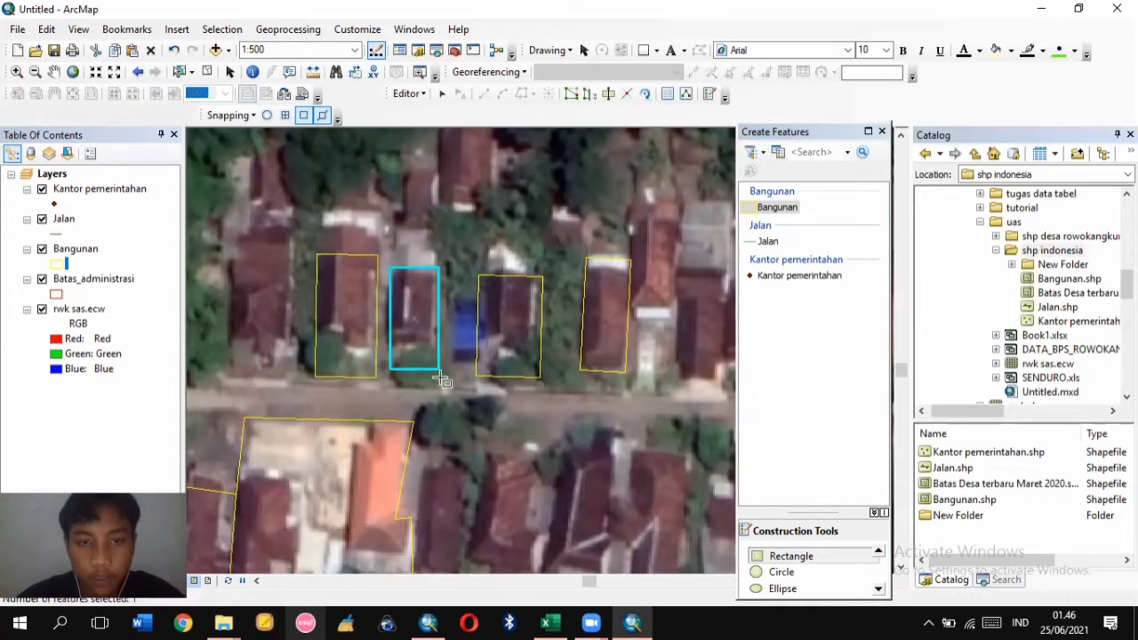
# Trace the village road as a Jalan line from west of the outlined houses, through the crossroads, to the eastern north–south road
pyautogui.scroll(-2, 456, 395)
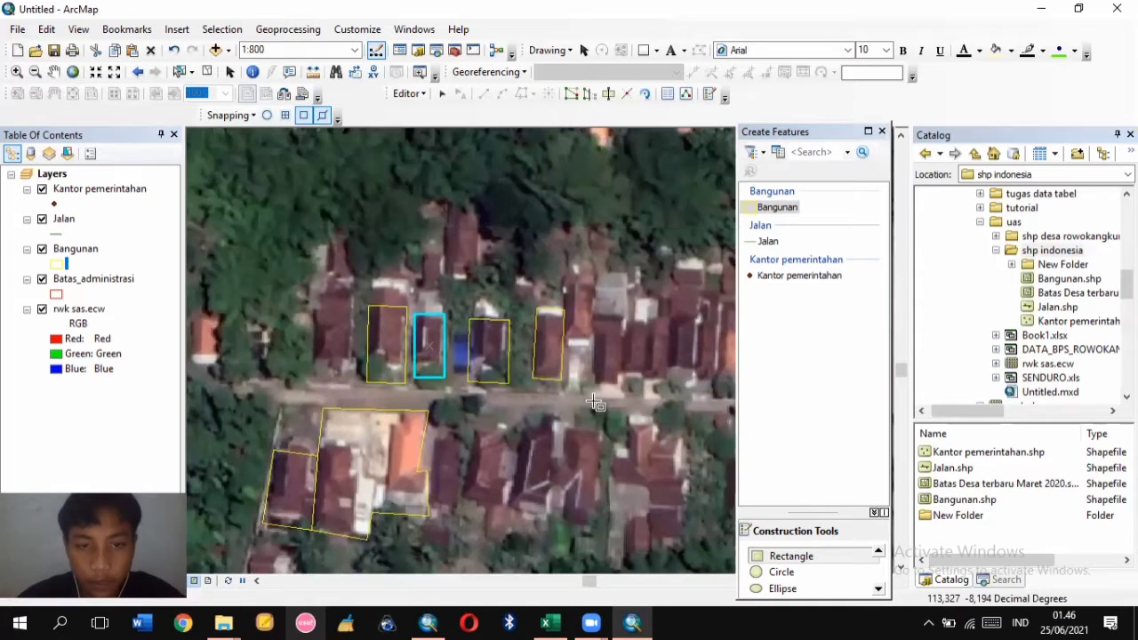
pyautogui.click(771, 242)
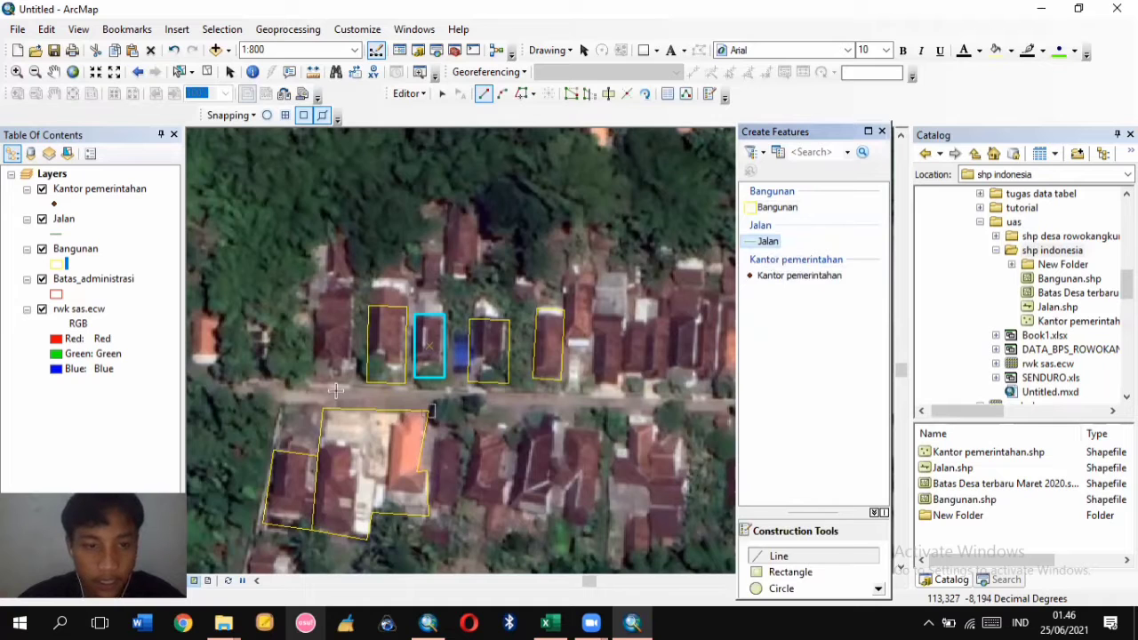
pyautogui.scroll(-3, 293, 394)
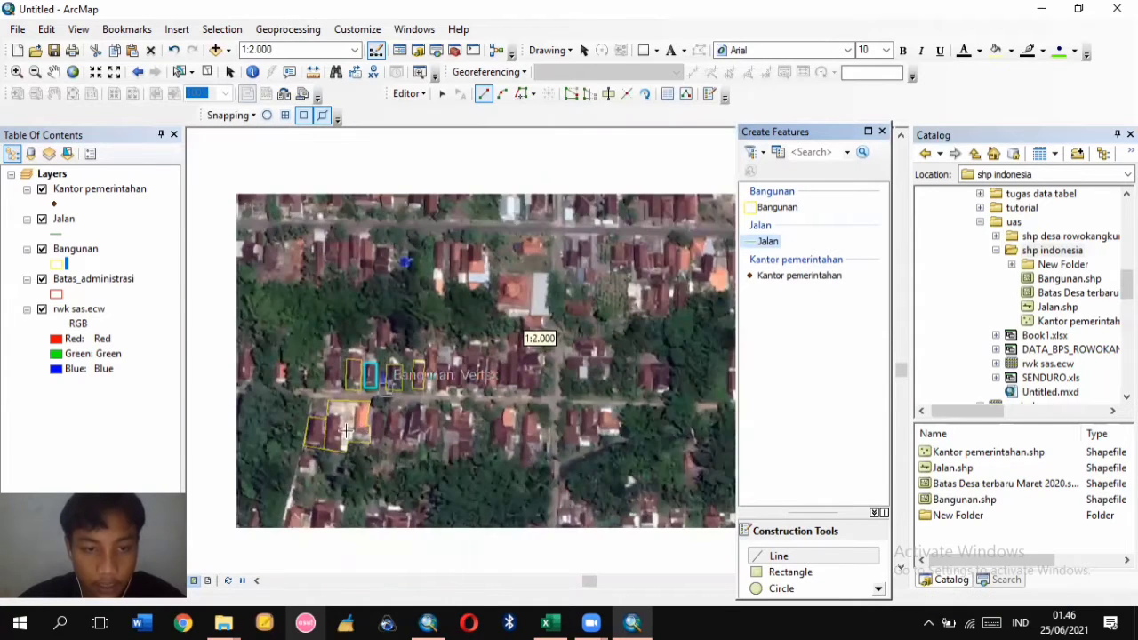
pyautogui.click(302, 392)
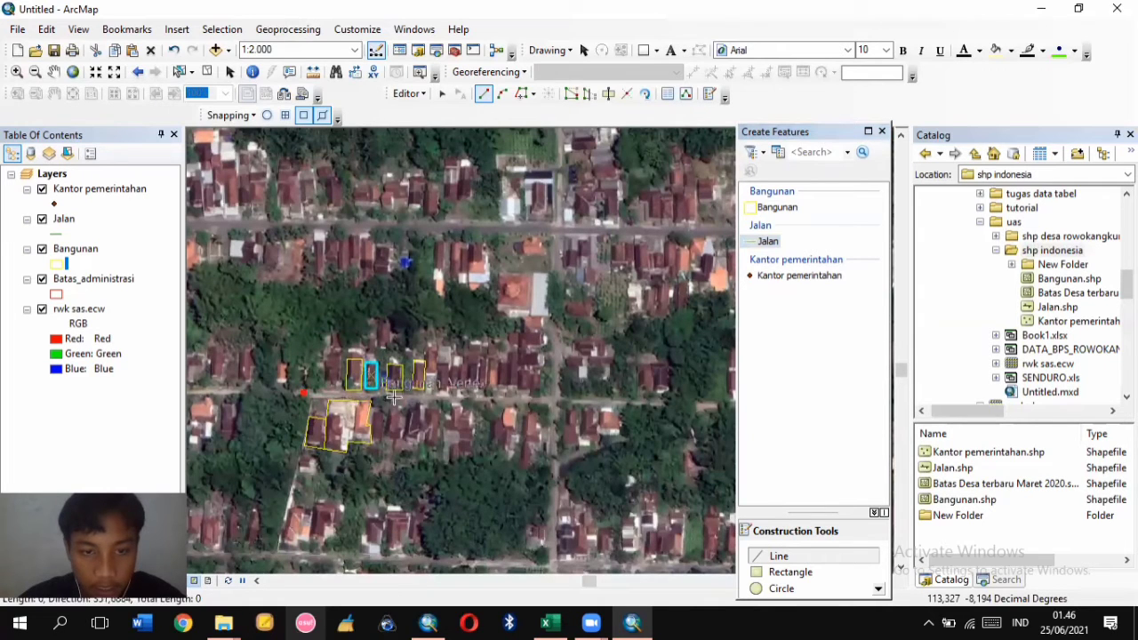
pyautogui.click(556, 402)
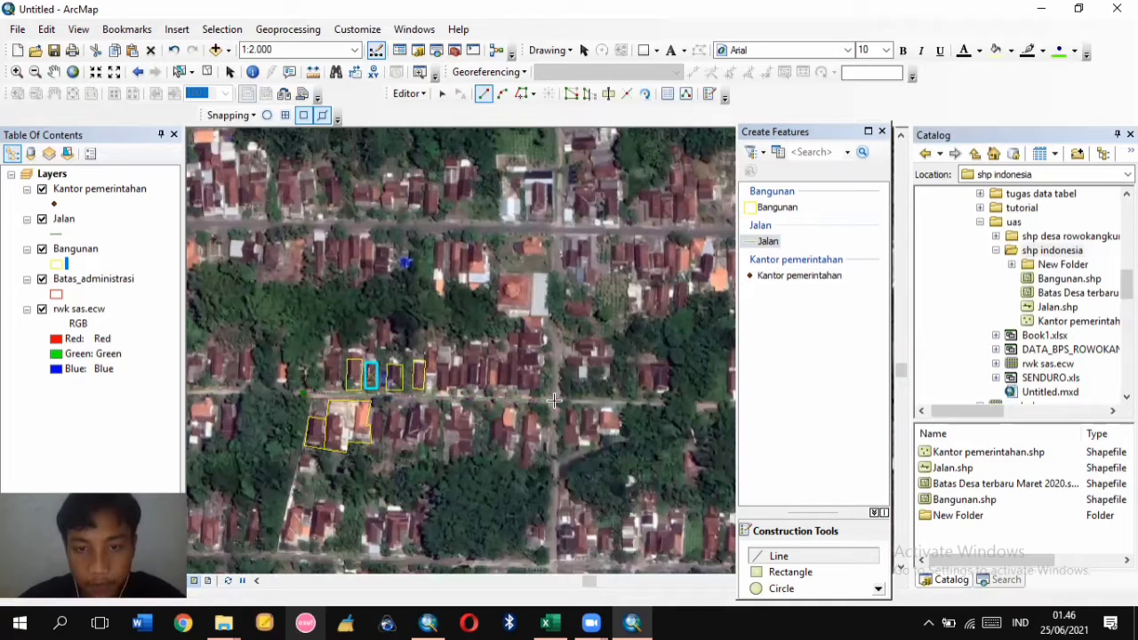
pyautogui.scroll(2, 666, 423)
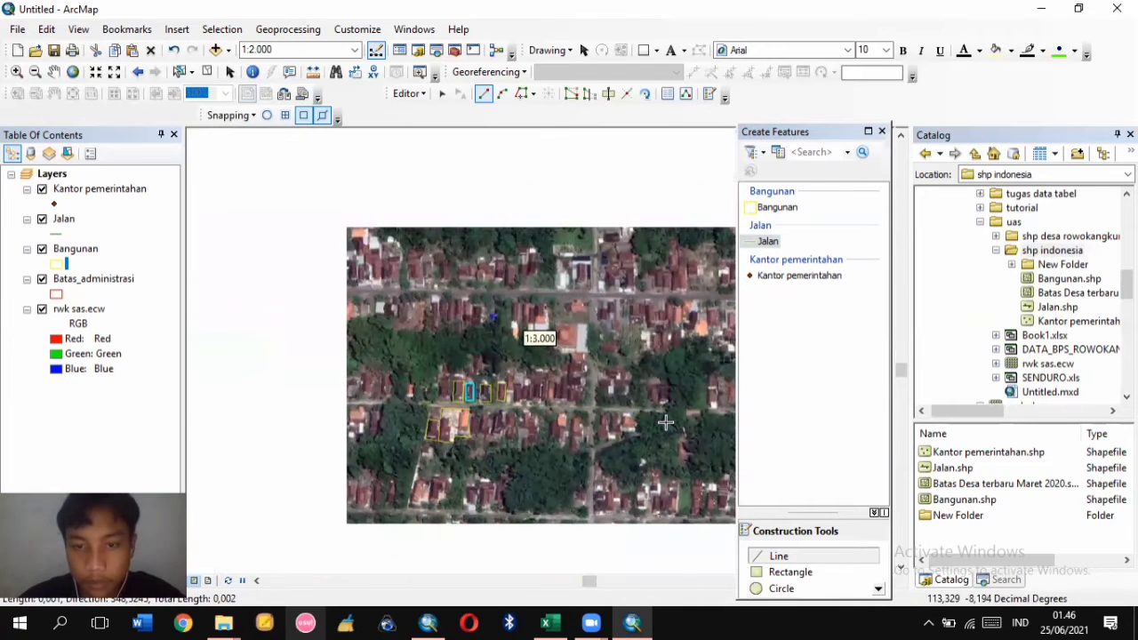
pyautogui.press('F2')
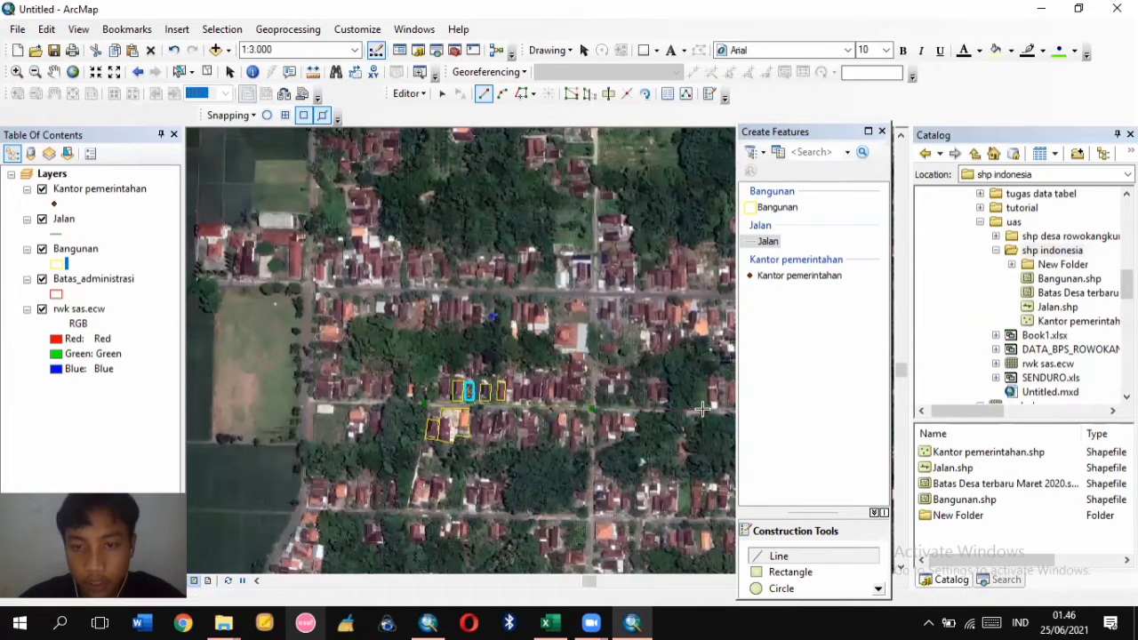
pyautogui.press('Right')
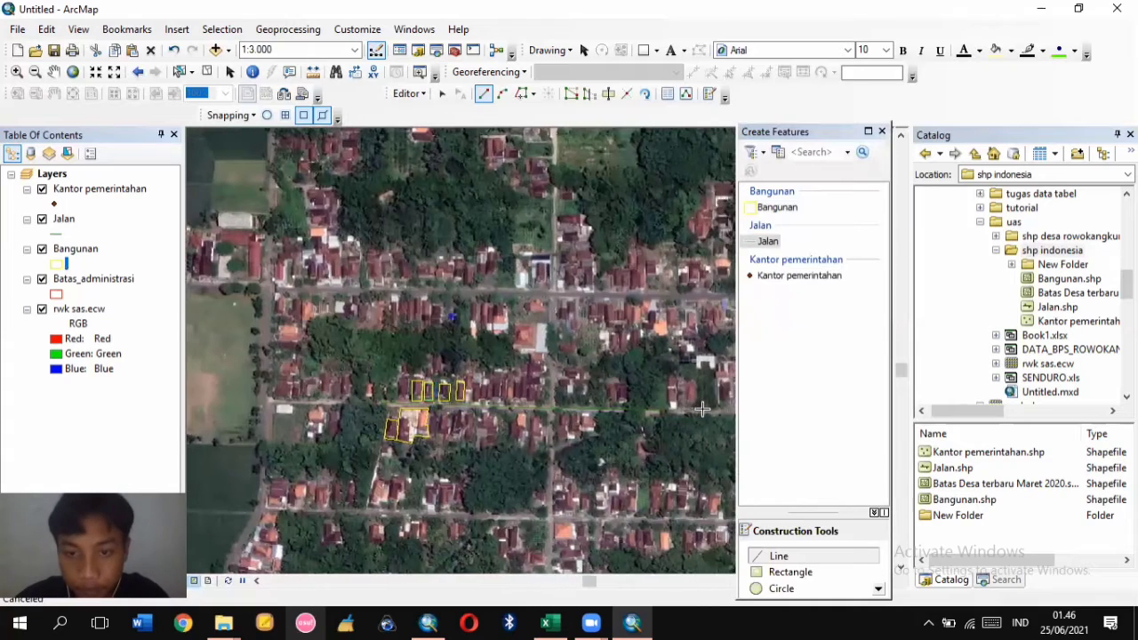
pyautogui.press('Right')
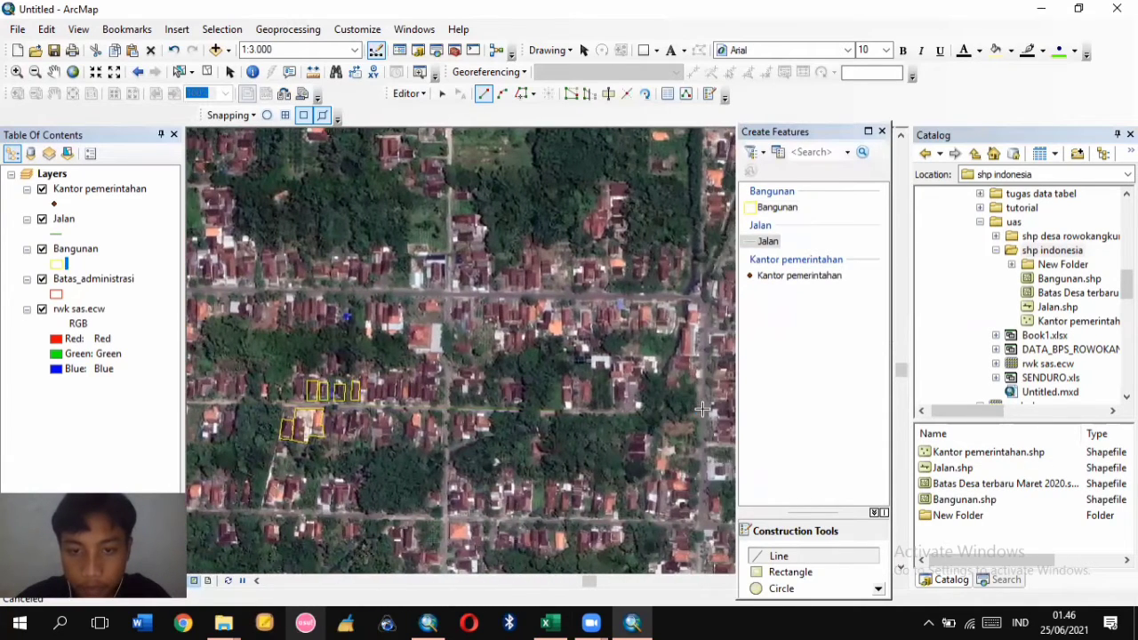
pyautogui.scroll(1, 710, 414)
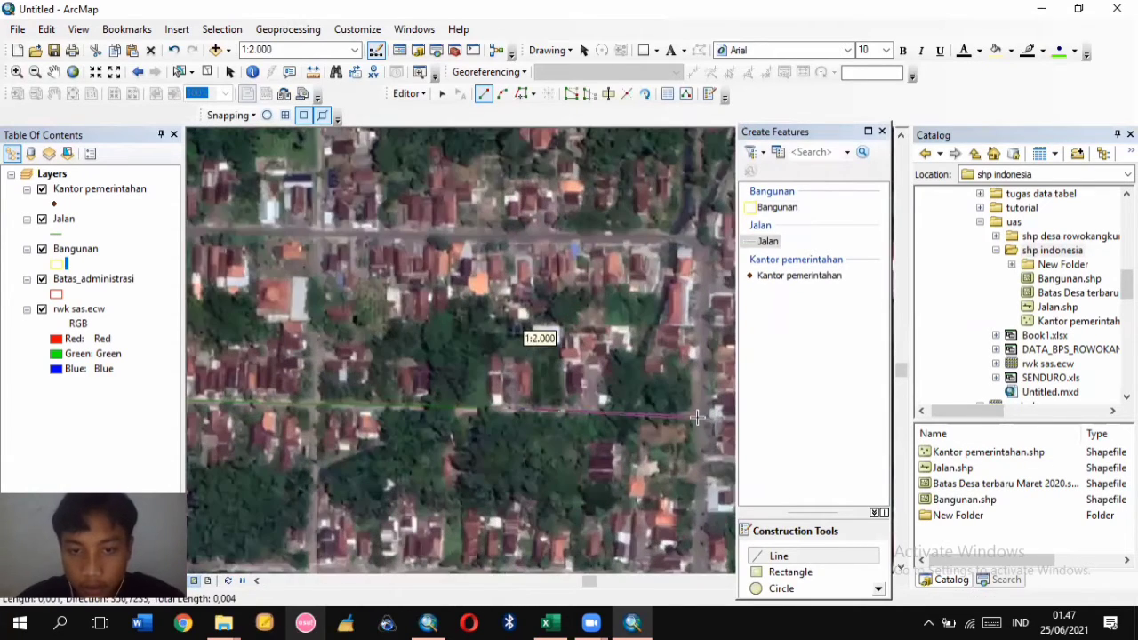
pyautogui.click(699, 415)
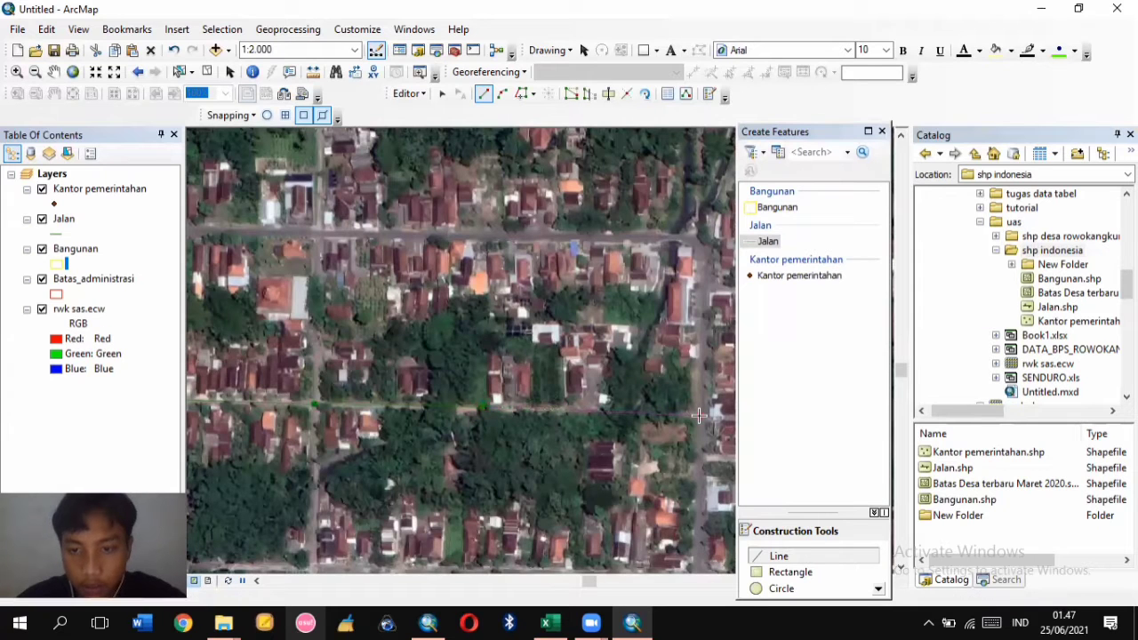
# Continue the Jalan line south along the eastern road to the next junction and finish it
pyautogui.scroll(3, 701, 442)
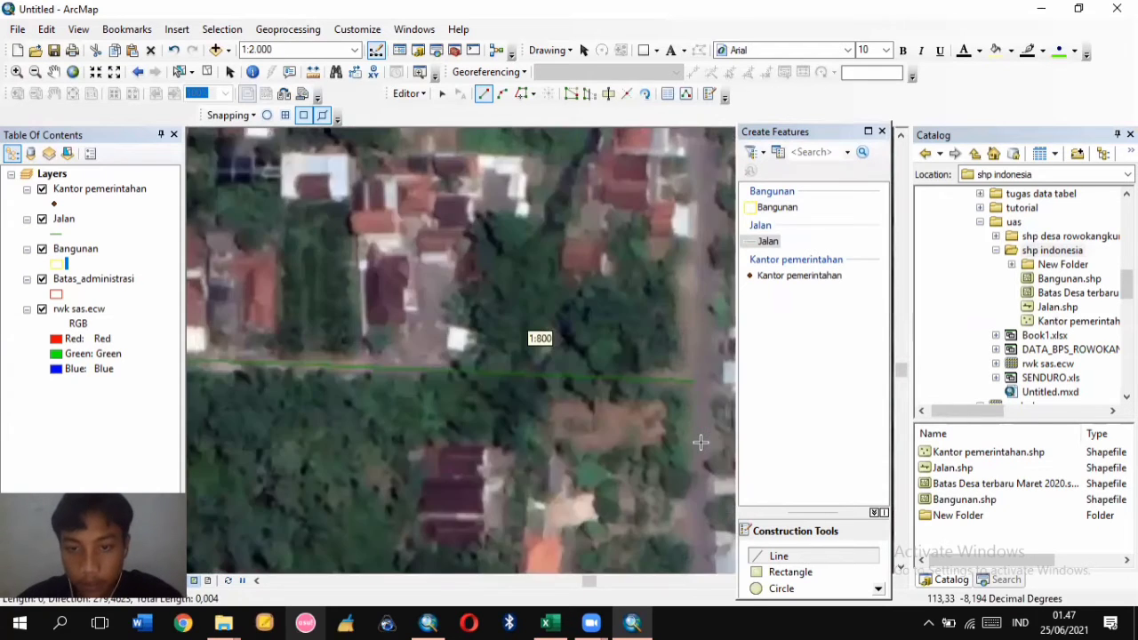
pyautogui.scroll(-4, 701, 442)
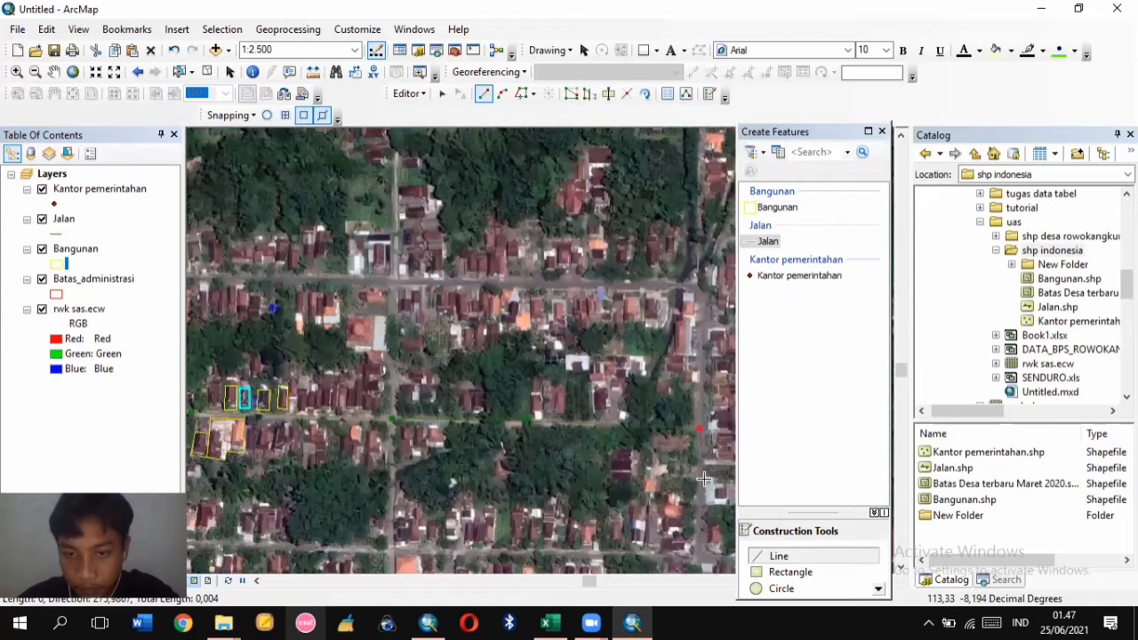
pyautogui.press('Down')
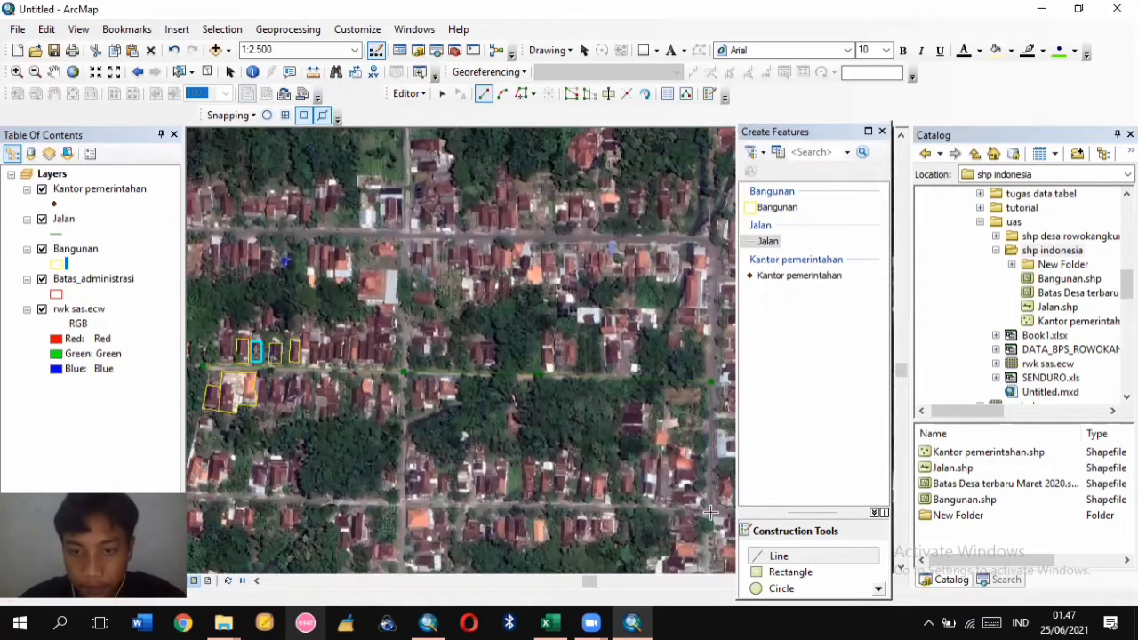
pyautogui.doubleClick(711, 513)
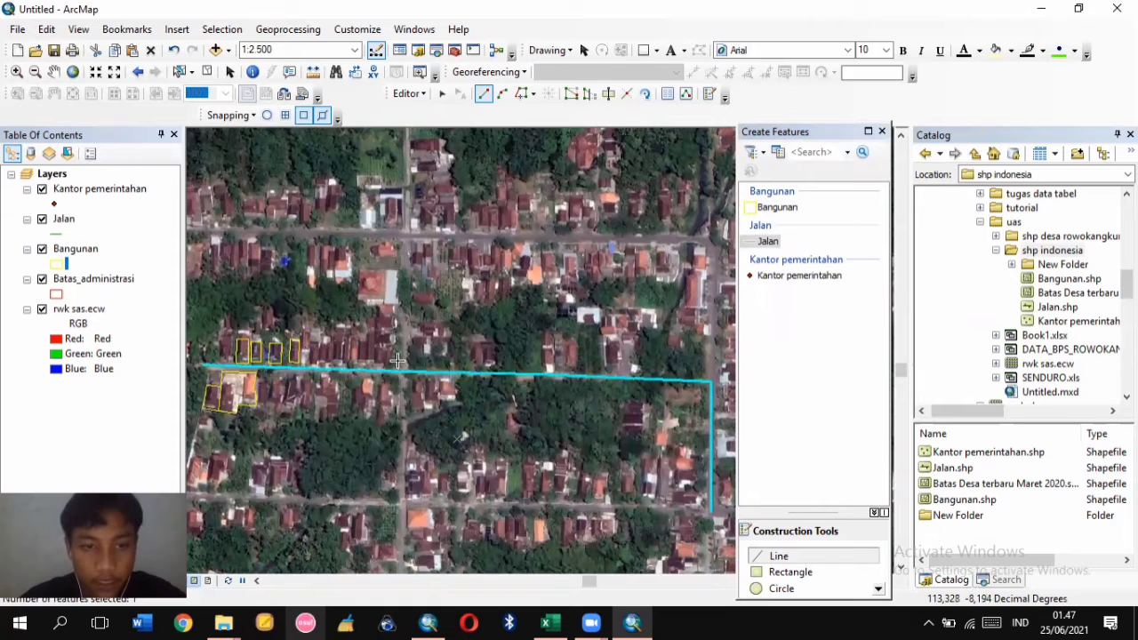
# Display the vertices of the finished Jalan line for editing
pyautogui.click(441, 96)
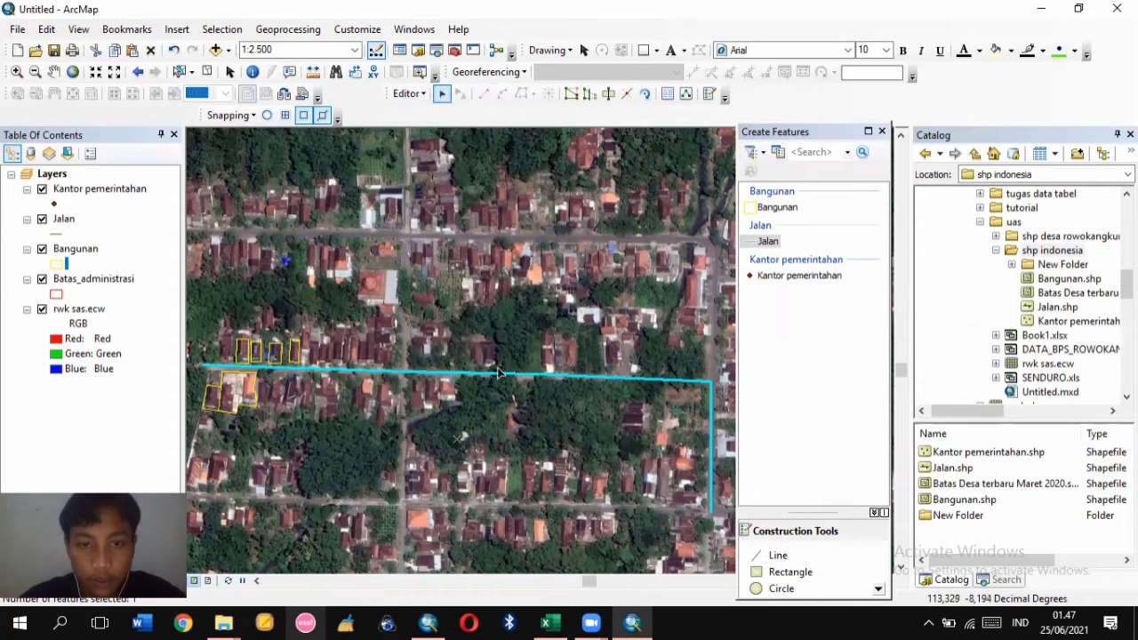
pyautogui.doubleClick(500, 374)
pyautogui.rightClick(500, 375)
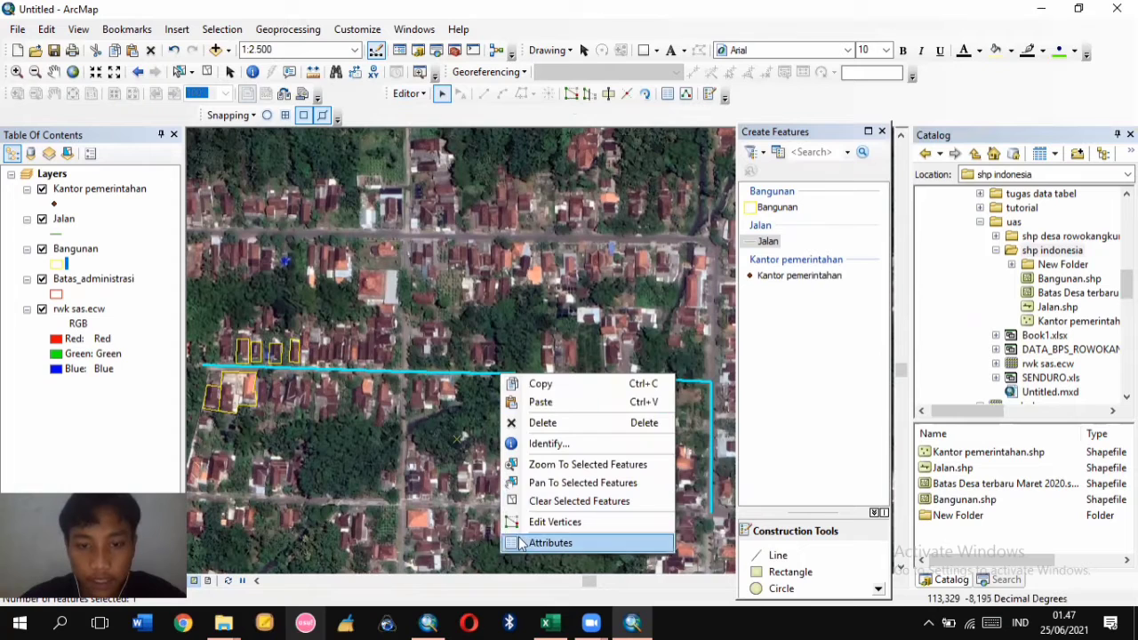
pyautogui.click(556, 522)
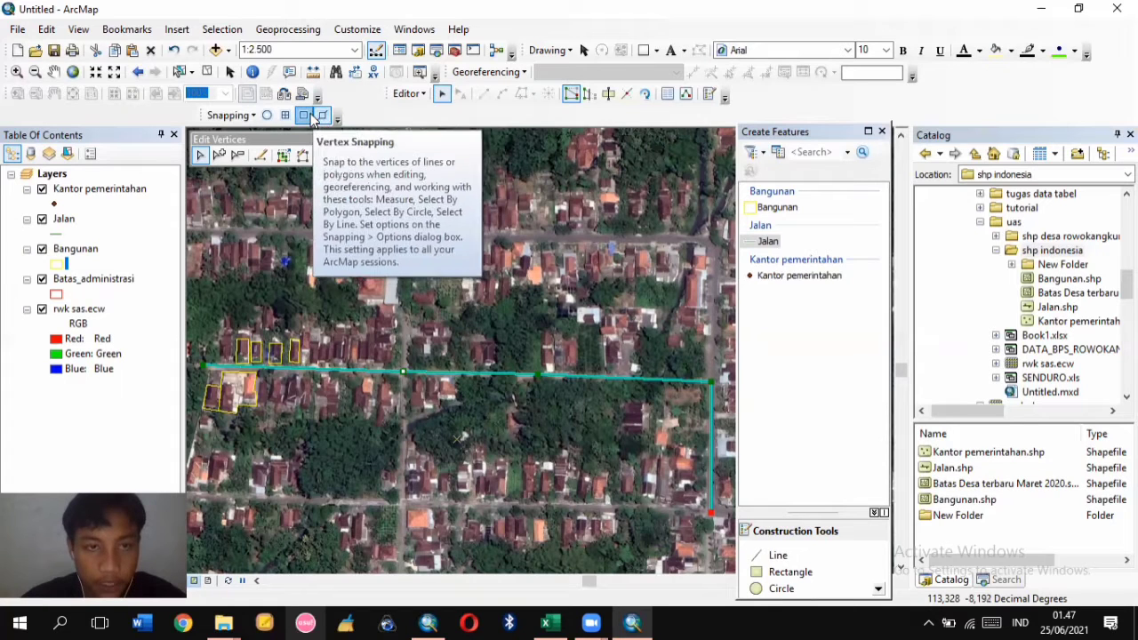
# Digitize a Jalan branch from the existing line's crossroads vertex south to the next east–west road
pyautogui.click(770, 243)
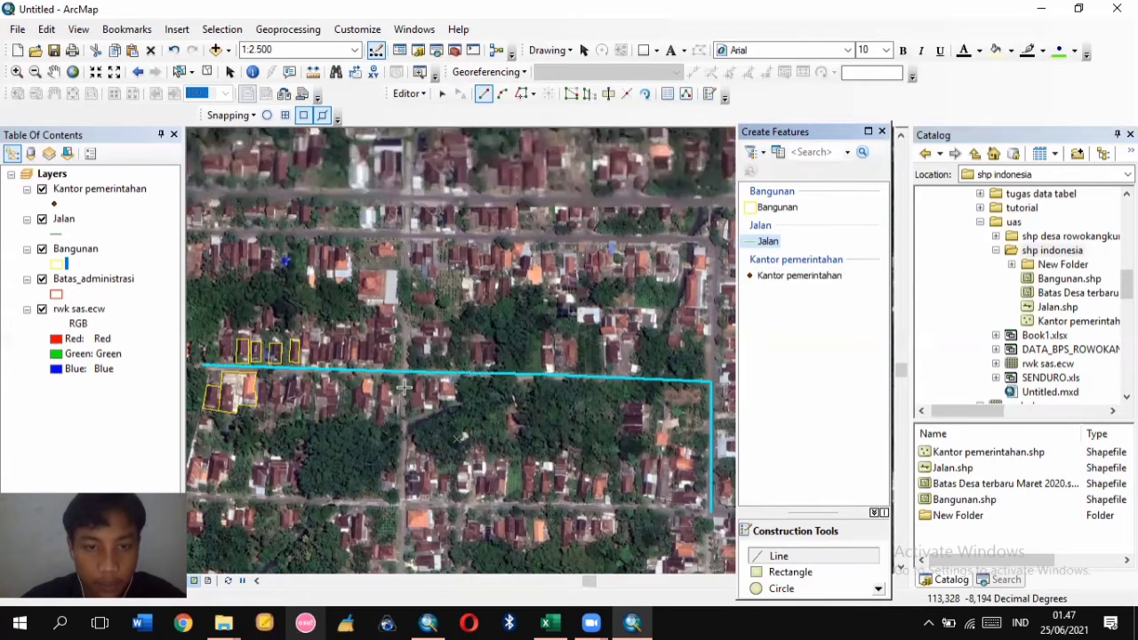
pyautogui.scroll(4, 402, 402)
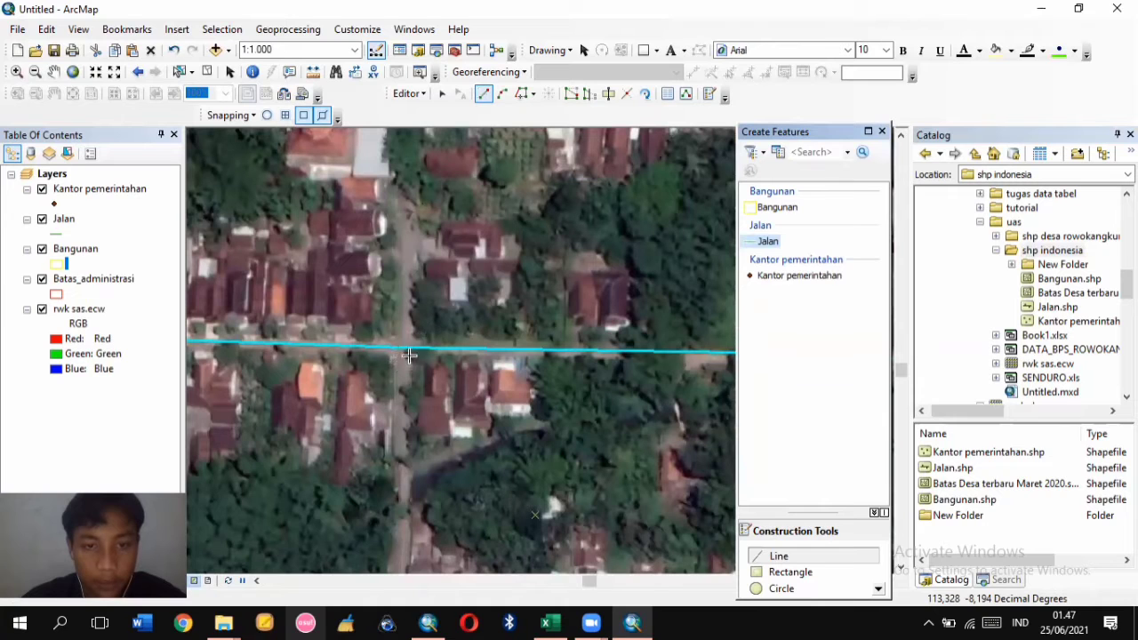
pyautogui.scroll(1, 402, 354)
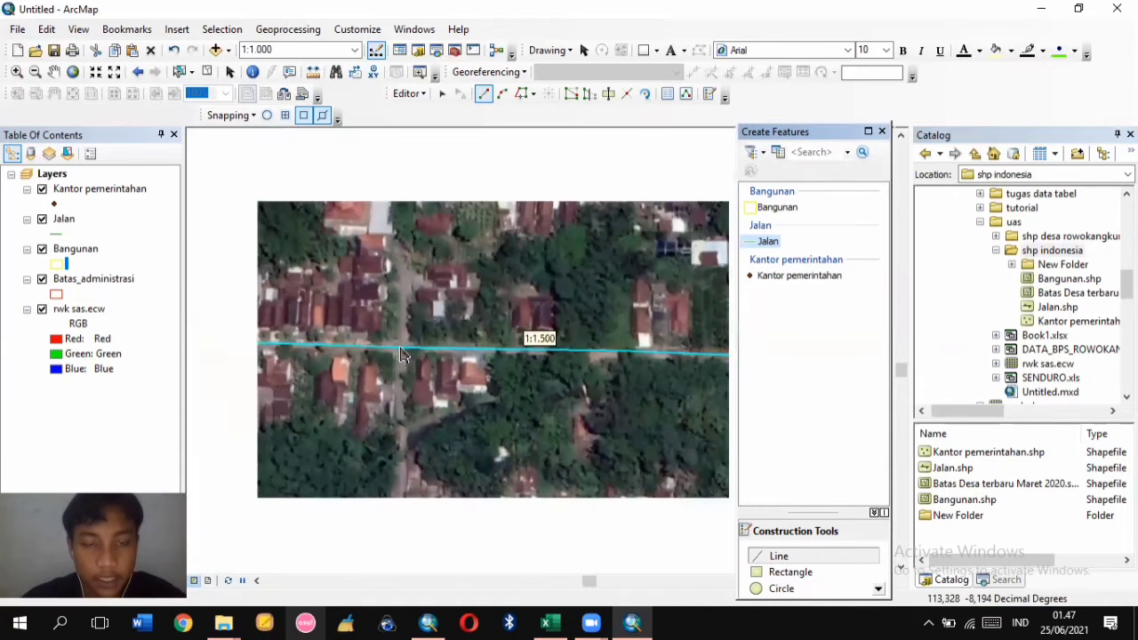
pyautogui.click(403, 349)
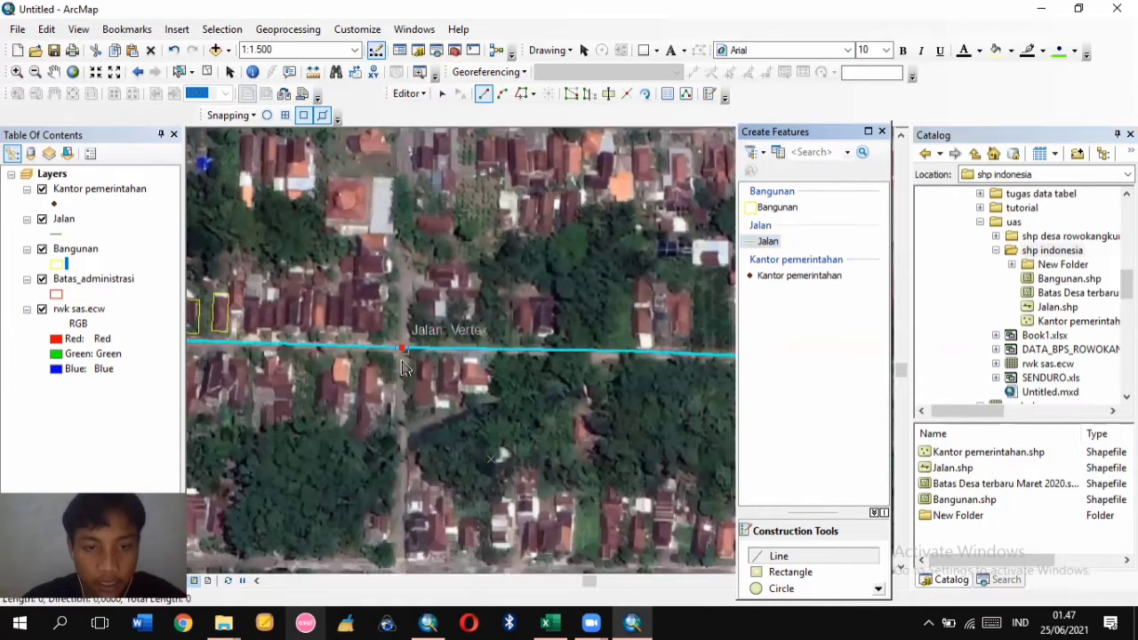
pyautogui.doubleClick(402, 571)
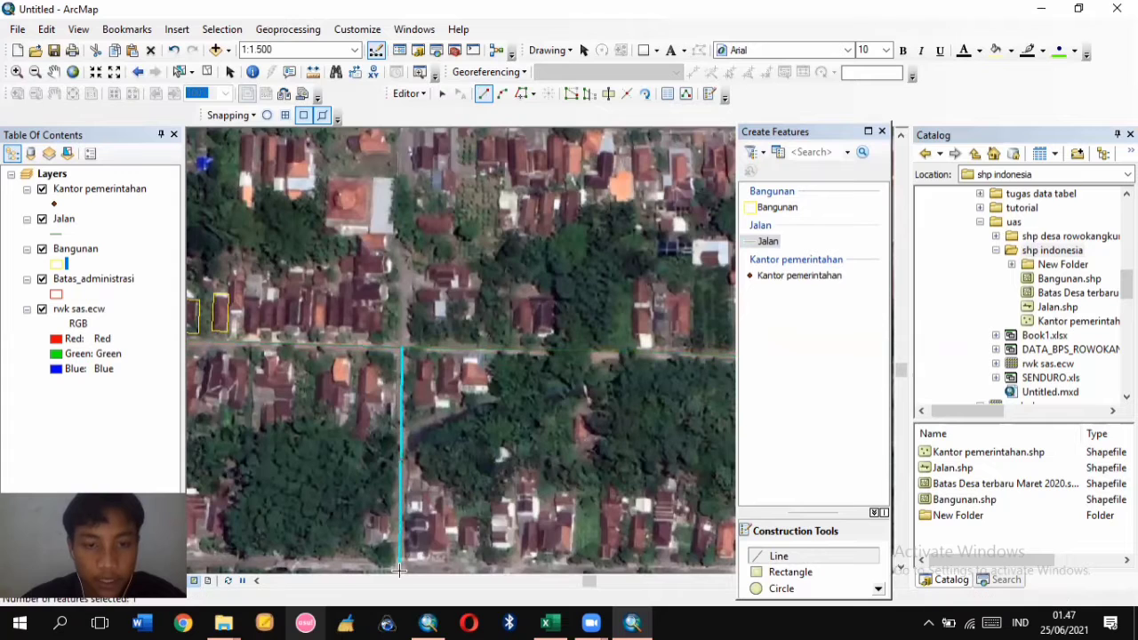
# Place a Kantor pemerintahan point on the small orange-roofed building in the walled compound north of the sports field
pyautogui.click(256, 580)
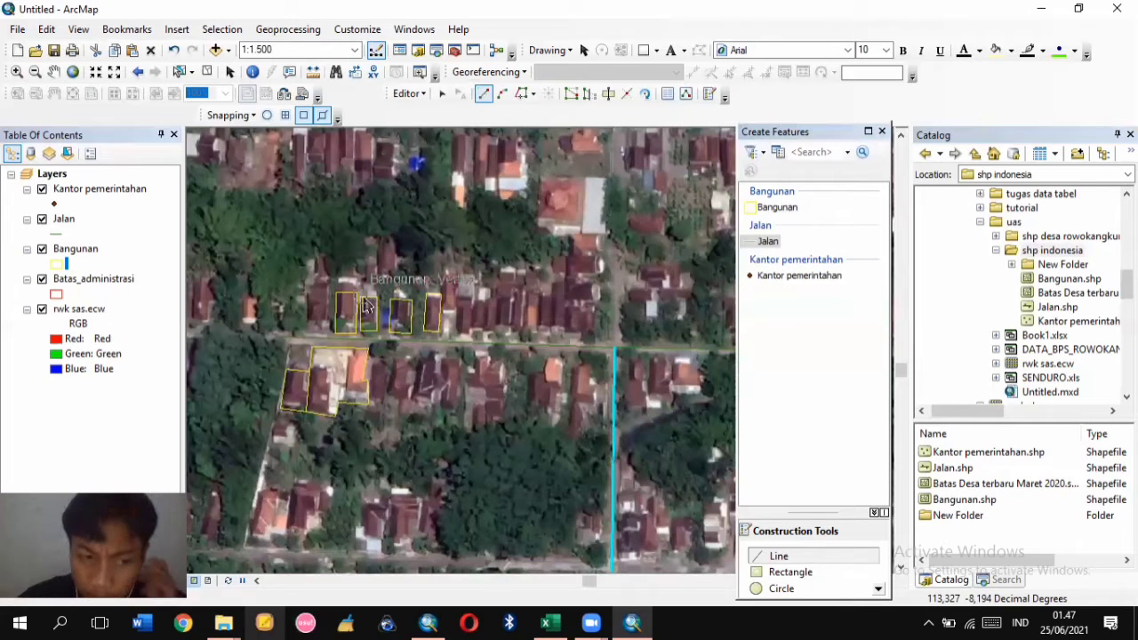
pyautogui.scroll(1, 418, 341)
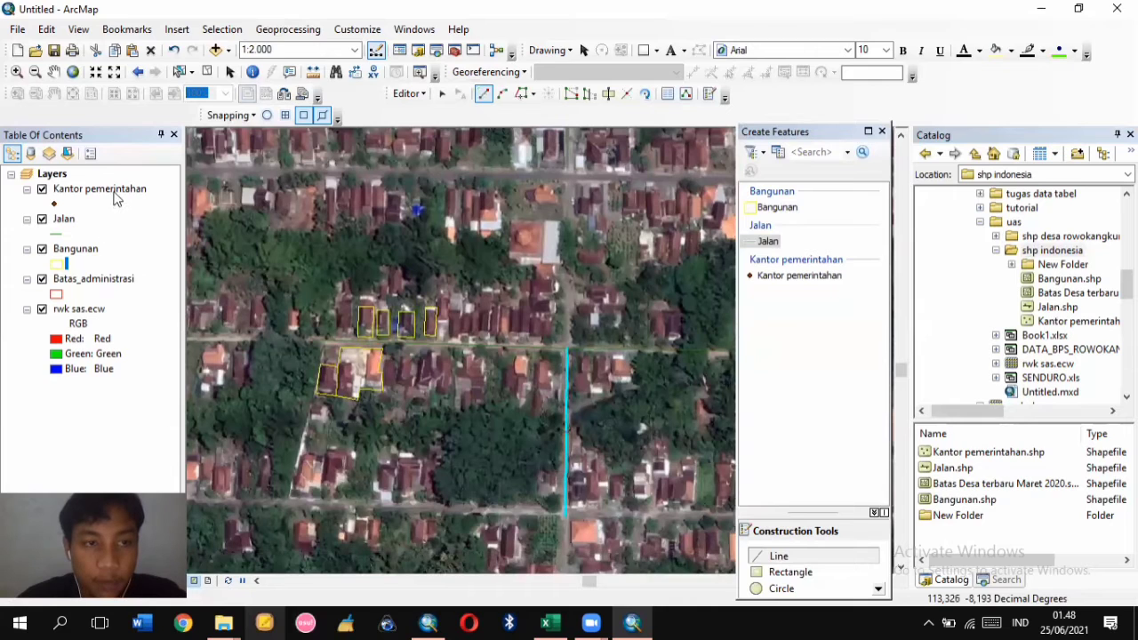
pyautogui.click(114, 192)
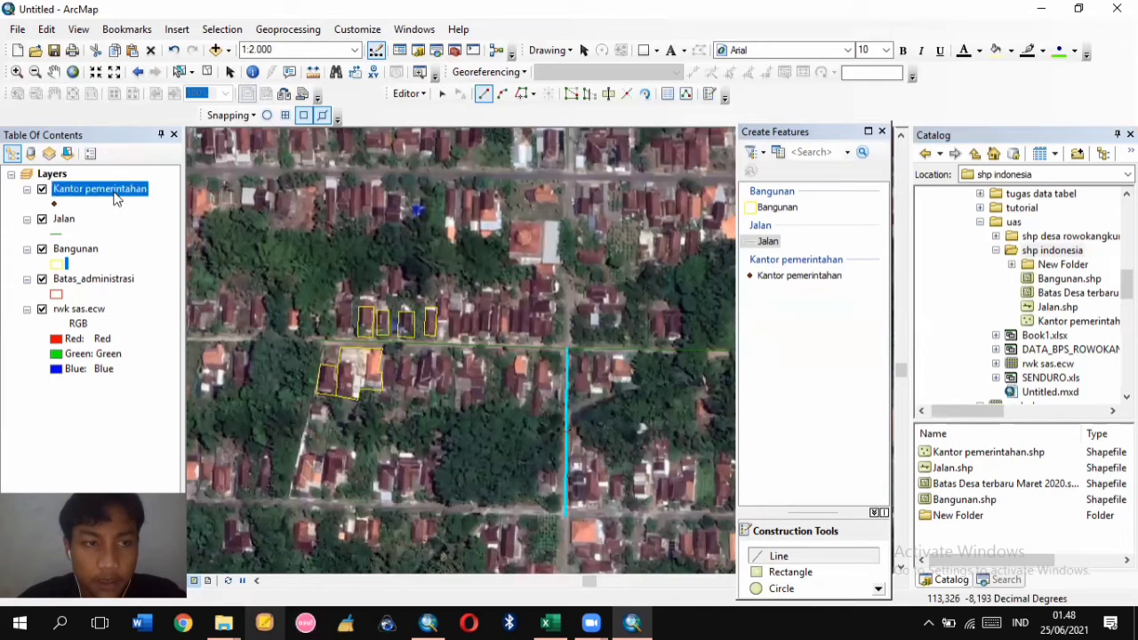
pyautogui.doubleClick(807, 283)
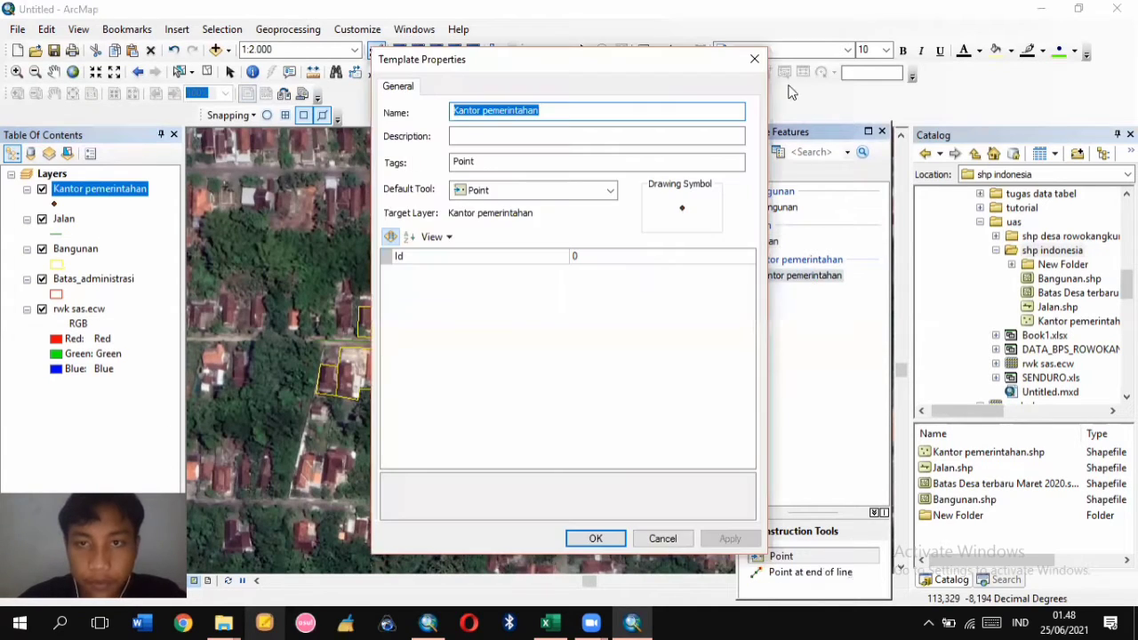
pyautogui.click(754, 60)
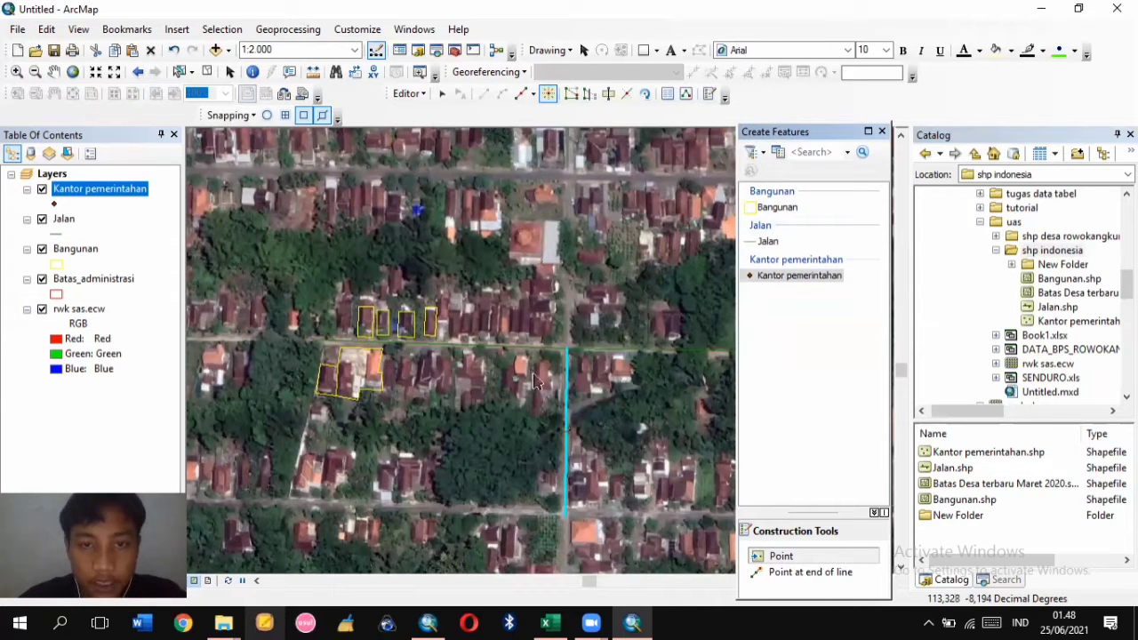
pyautogui.scroll(1, 356, 181)
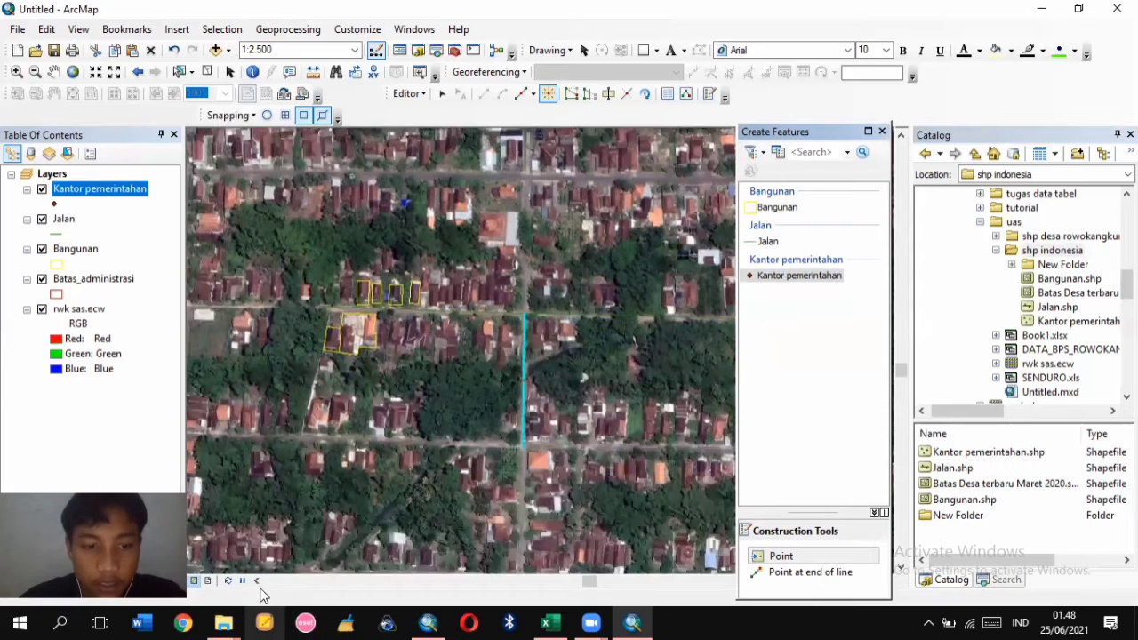
pyautogui.click(256, 581)
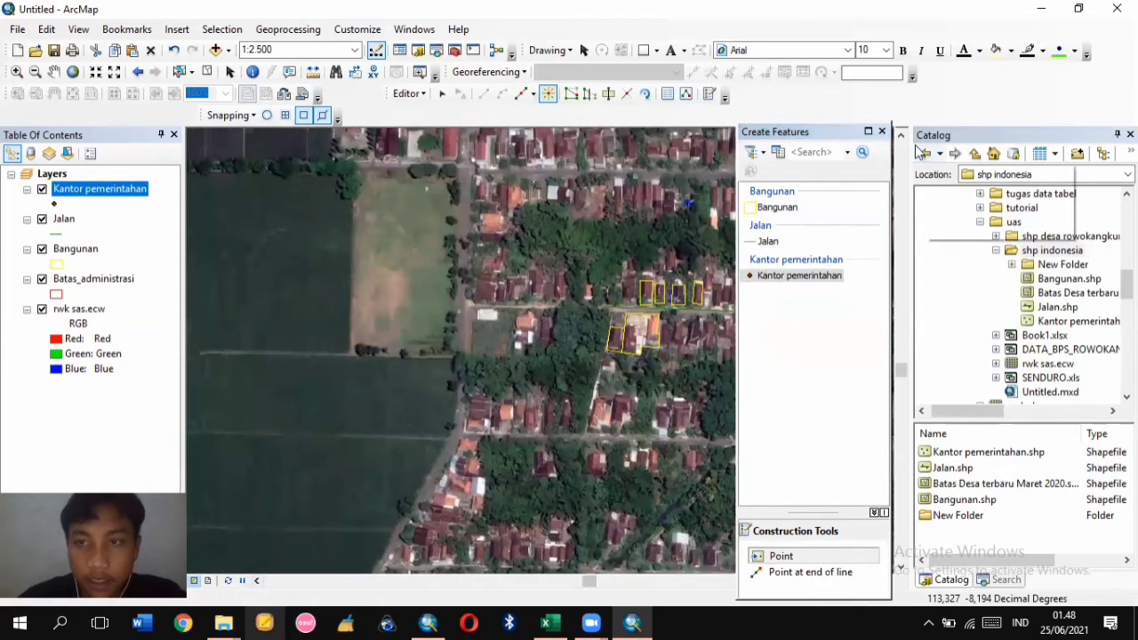
pyautogui.scroll(-1, 400, 248)
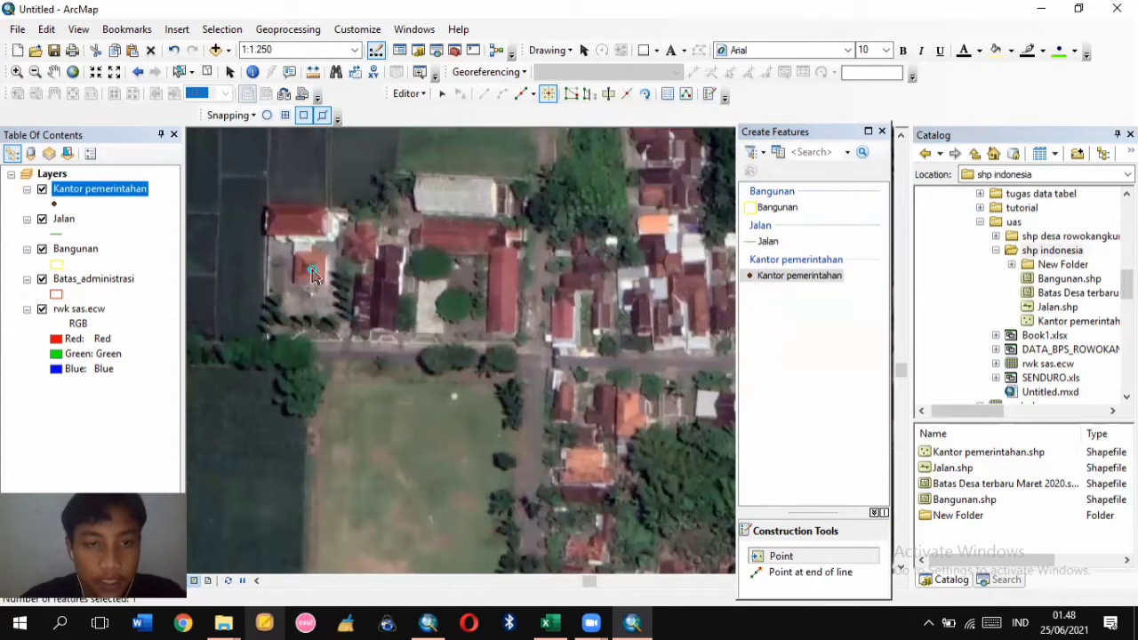
pyautogui.click(312, 270)
# Save the edits to the digitized building, road and government office layers
pyautogui.scroll(1, 318, 284)
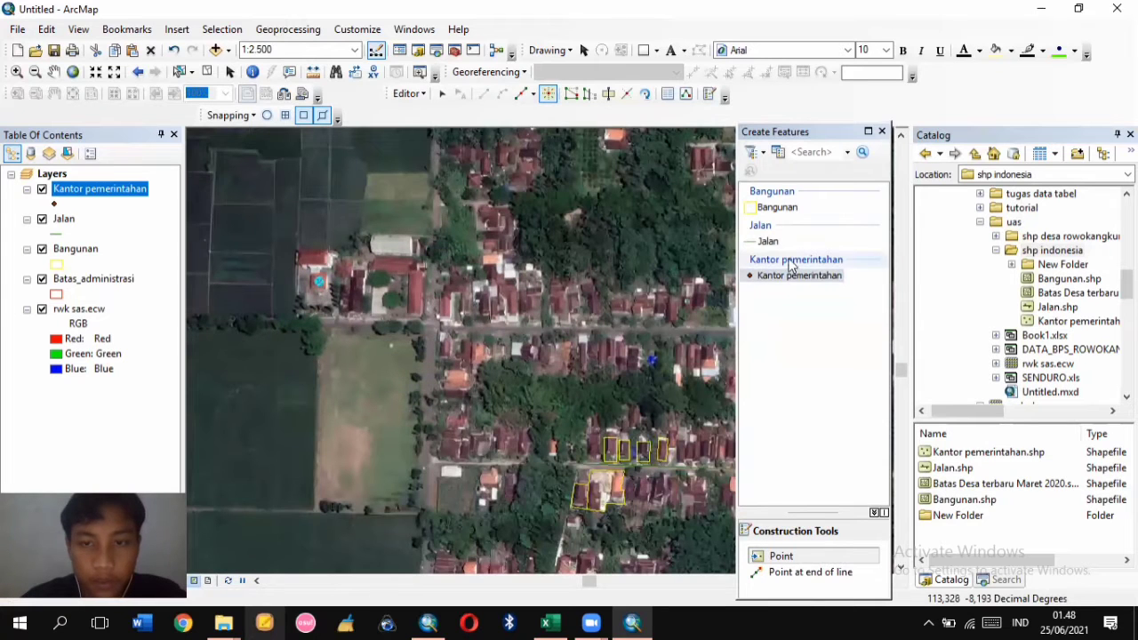
pyautogui.scroll(1, 485, 282)
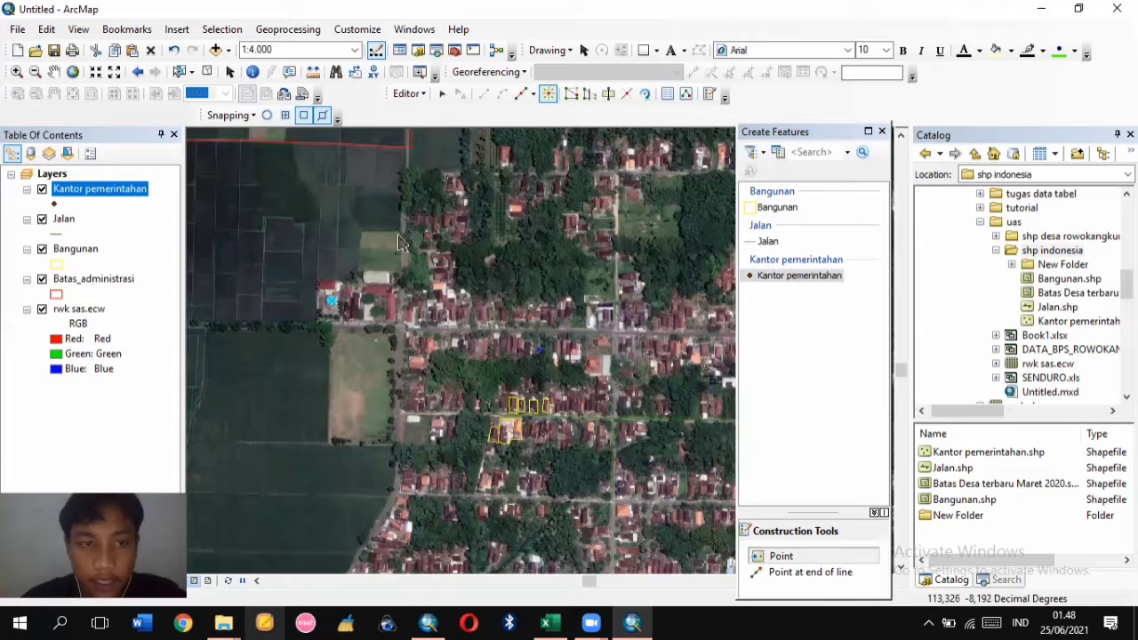
pyautogui.click(409, 93)
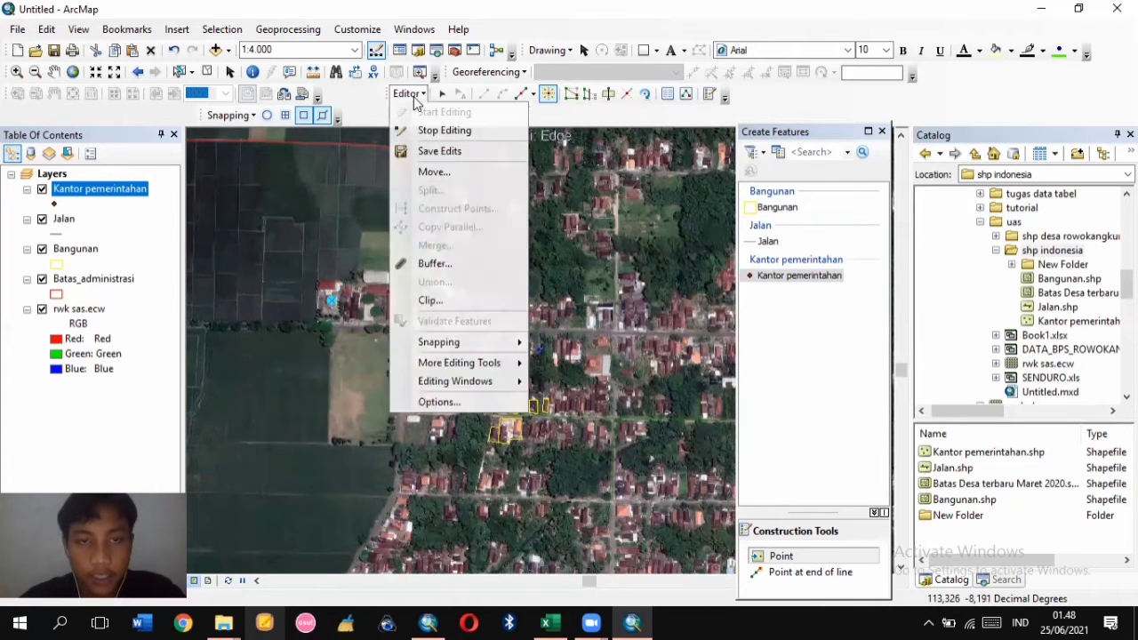
pyautogui.click(486, 159)
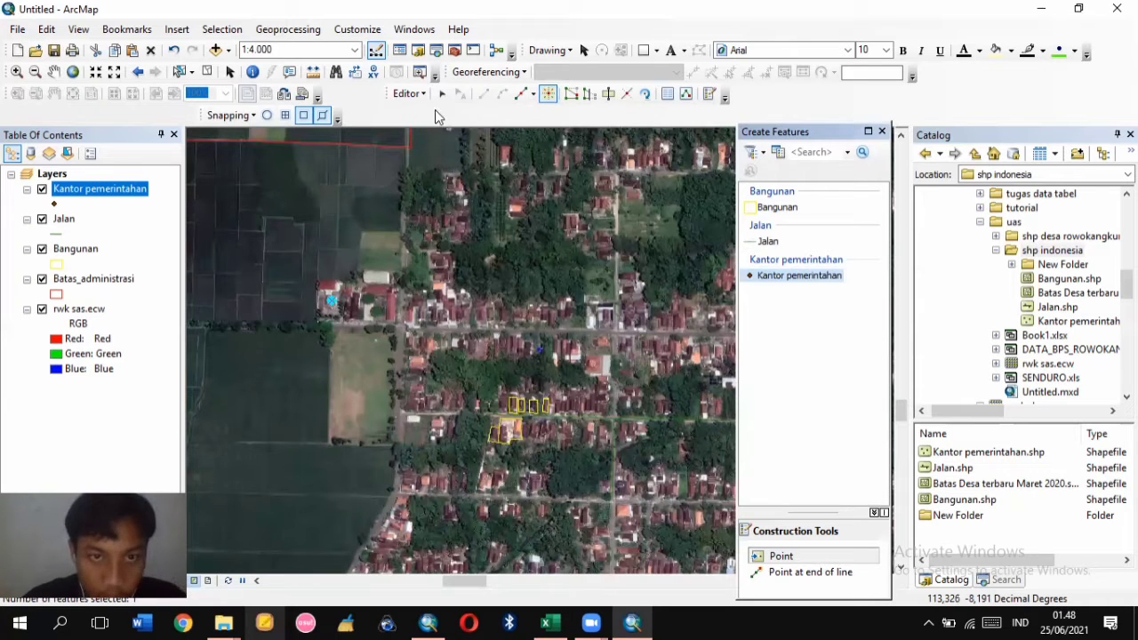
# Stop the editing session for the digitized building, road and government office layers
pyautogui.click(409, 93)
pyautogui.click(409, 93)
pyautogui.click(409, 93)
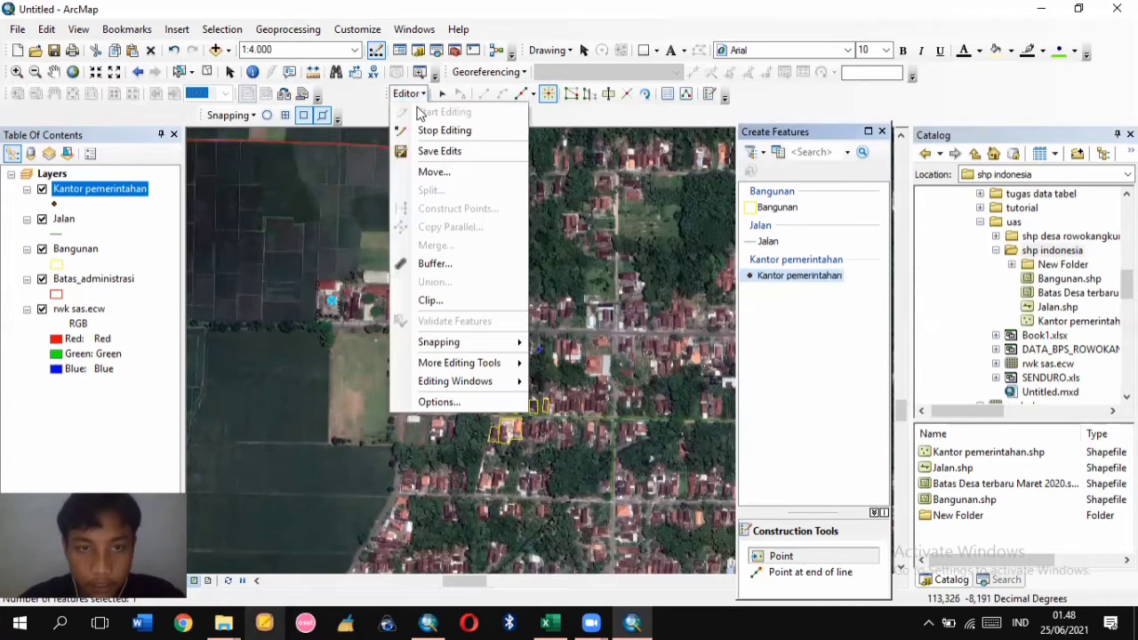
pyautogui.click(415, 94)
pyautogui.click(414, 93)
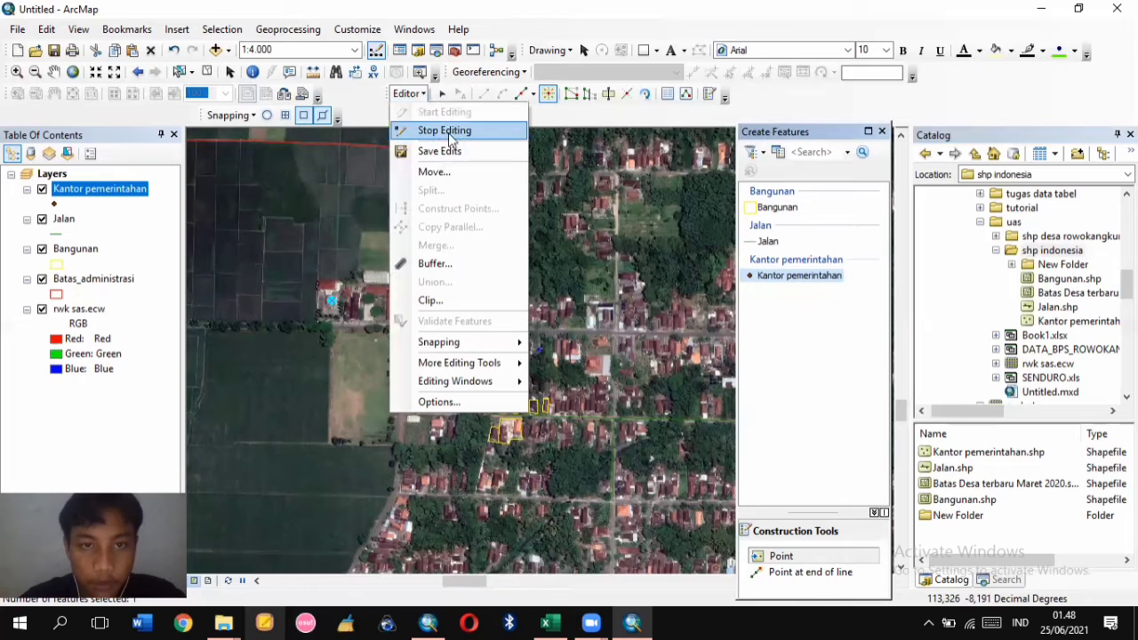
pyautogui.click(451, 138)
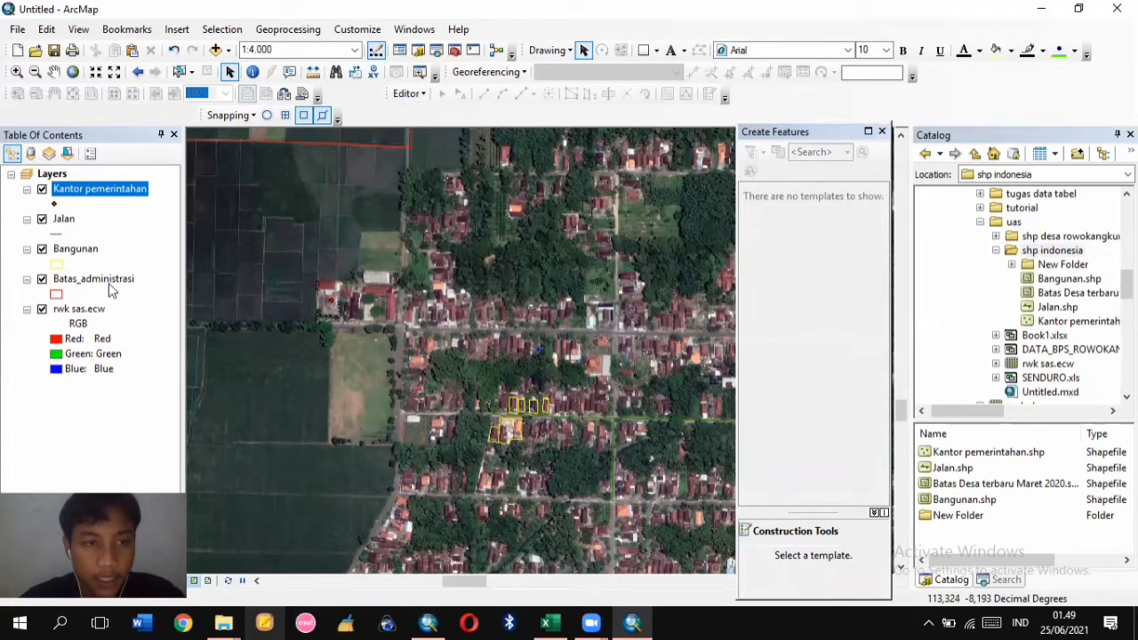
# Examine the digitized buildings, roads and office point against the surrounding village imagery at several scales
pyautogui.scroll(-2, 681, 467)
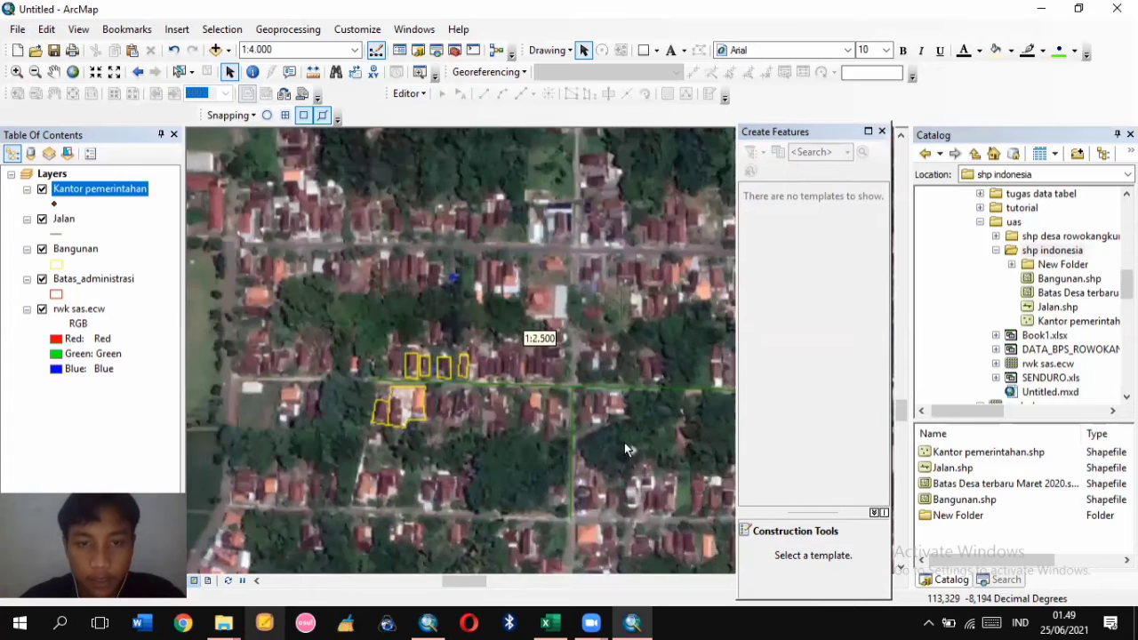
pyautogui.scroll(1, 622, 441)
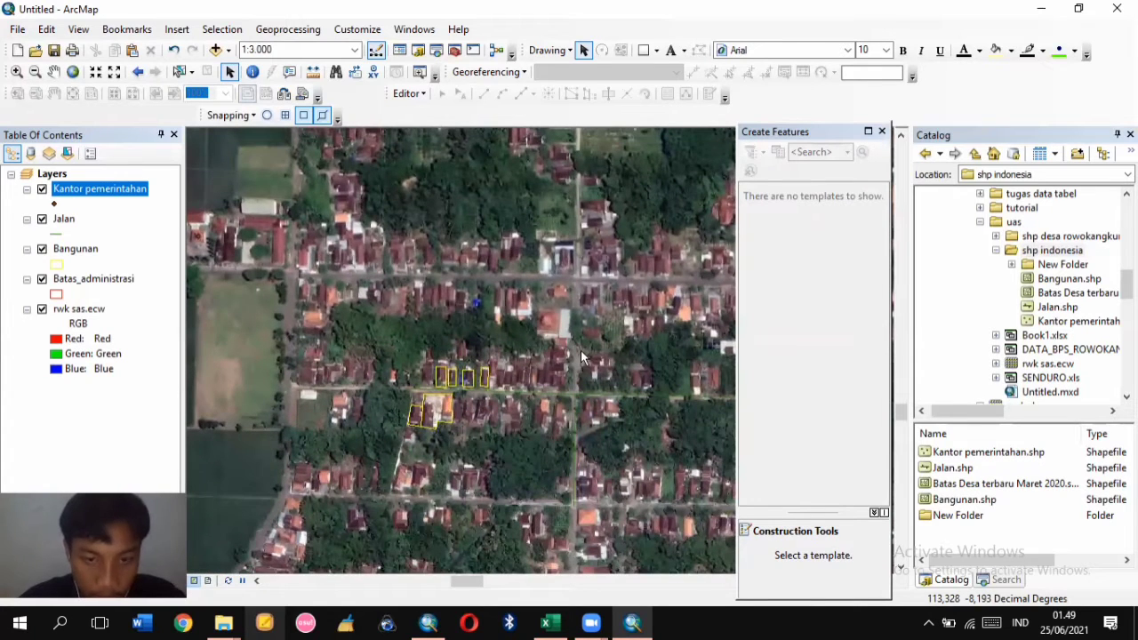
pyautogui.scroll(1, 581, 351)
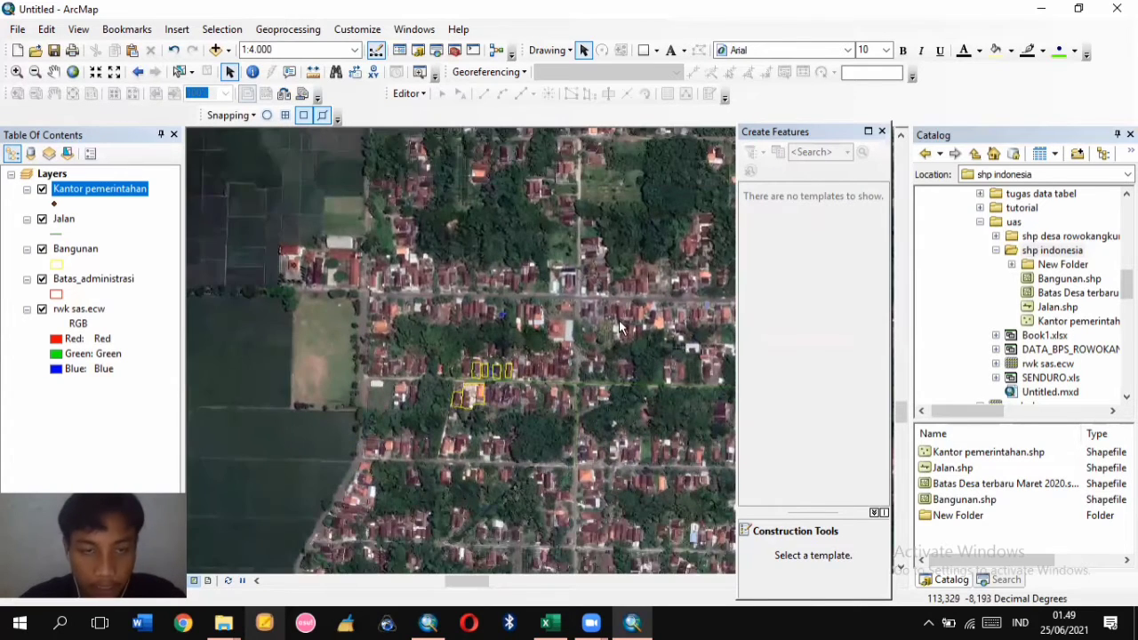
pyautogui.scroll(1, 596, 373)
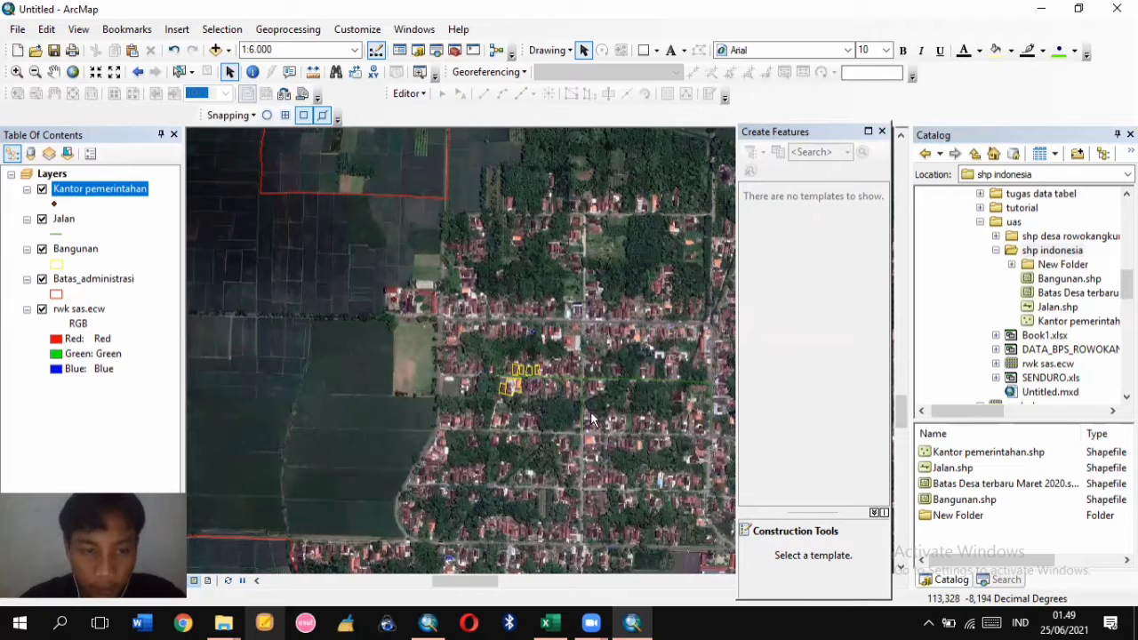
pyautogui.scroll(-1, 544, 342)
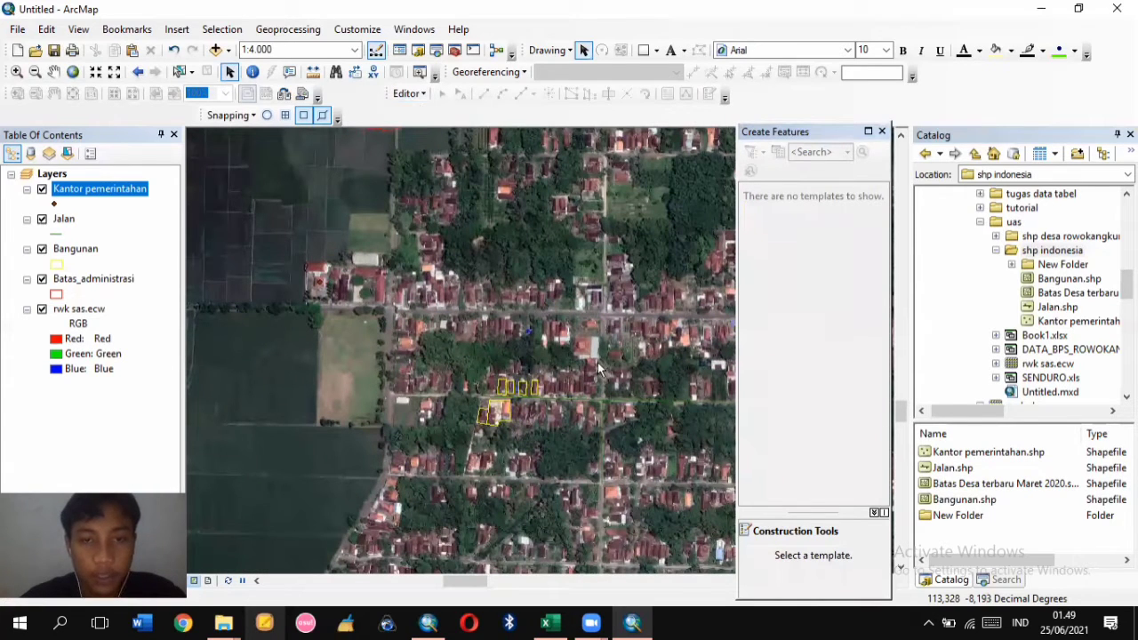
pyautogui.scroll(-1, 594, 372)
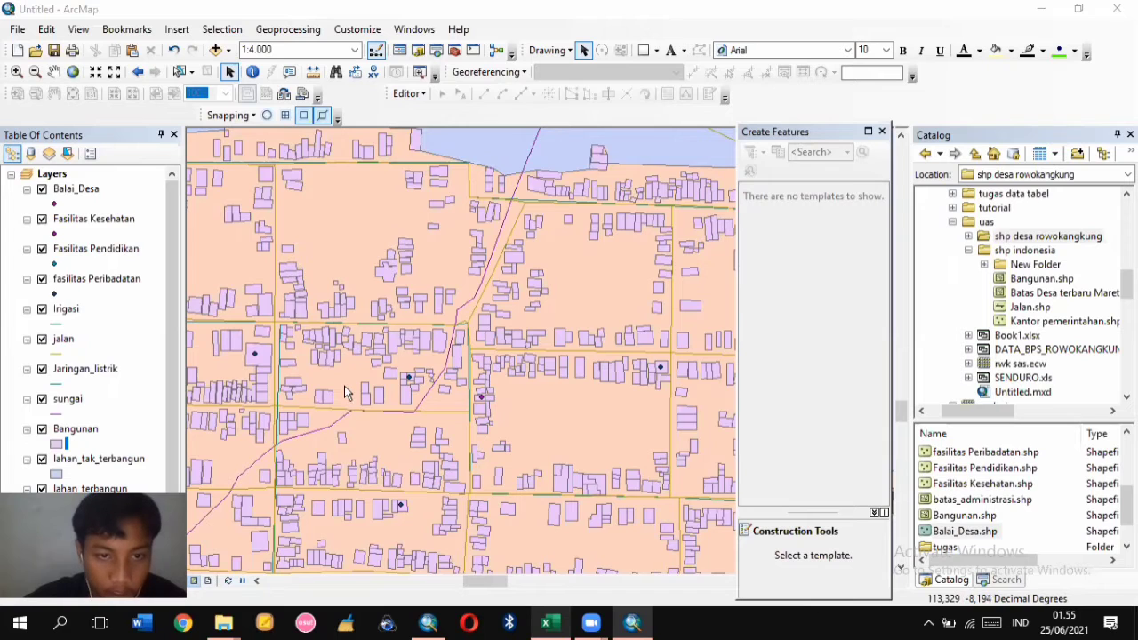
# Examine the completed village map's buildings, roads and facility points, including the western part of the settlement
pyautogui.scroll(-1, 346, 391)
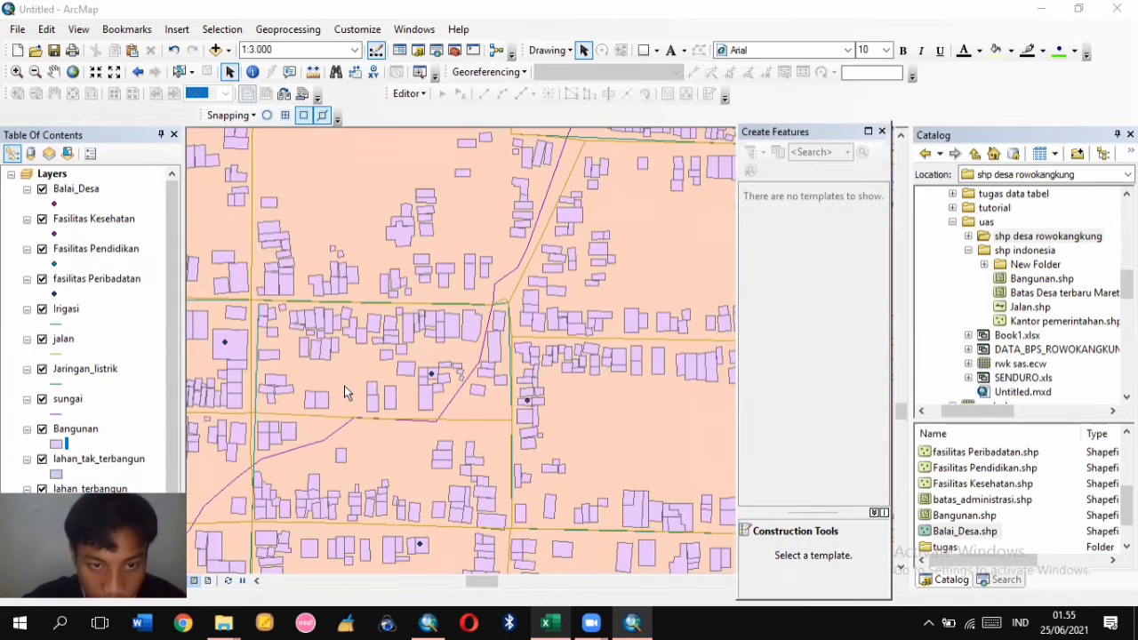
pyautogui.scroll(1, 377, 459)
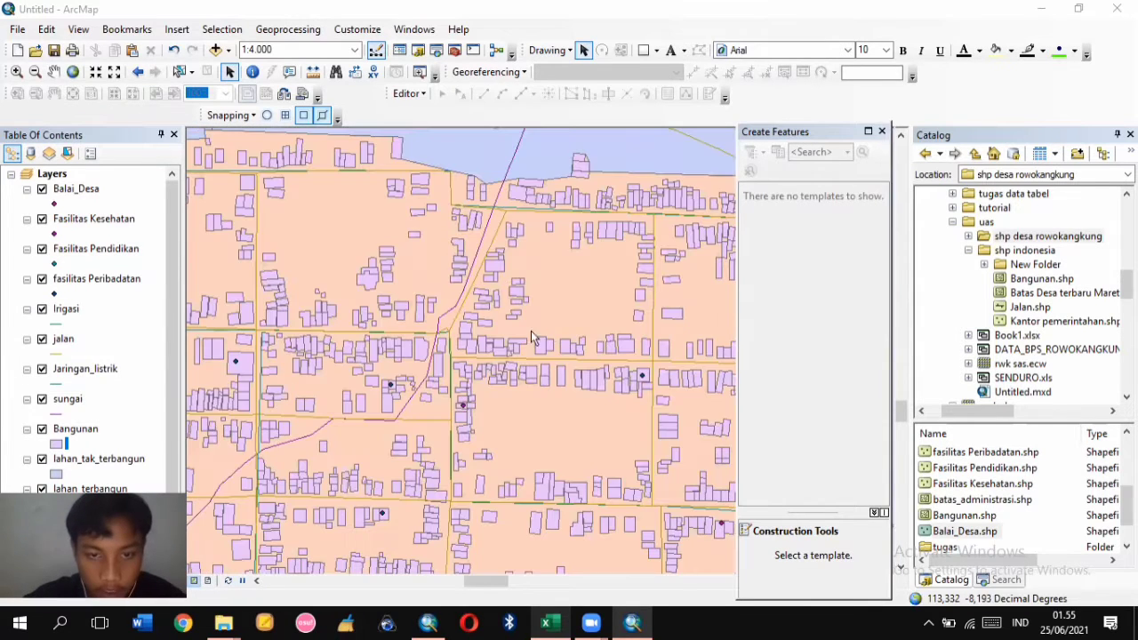
pyautogui.click(256, 580)
pyautogui.click(256, 580)
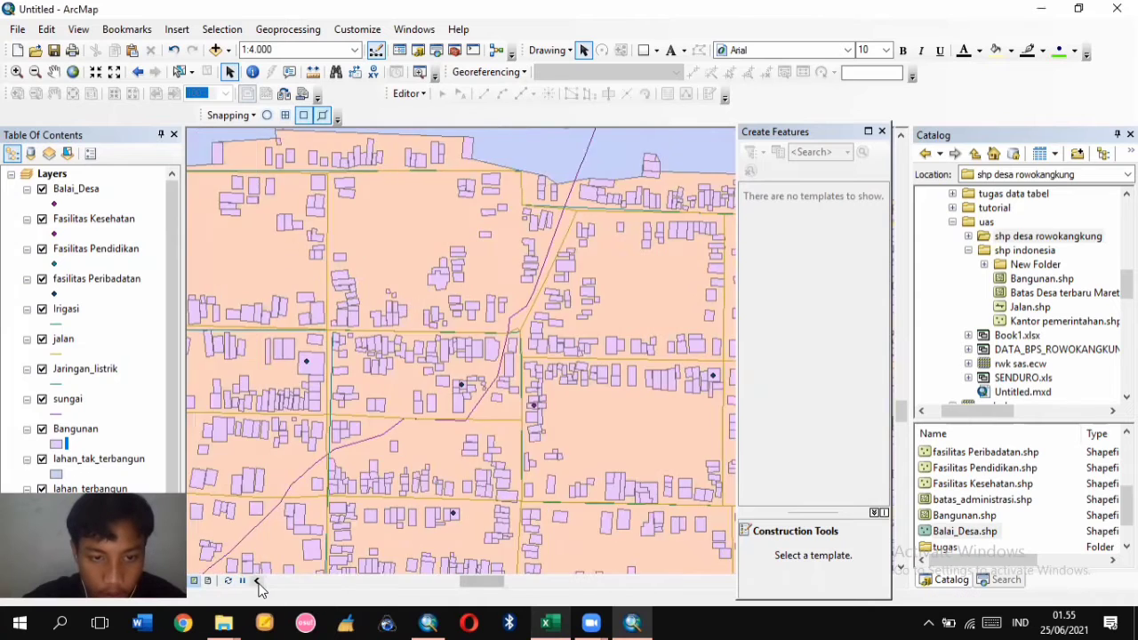
pyautogui.click(257, 581)
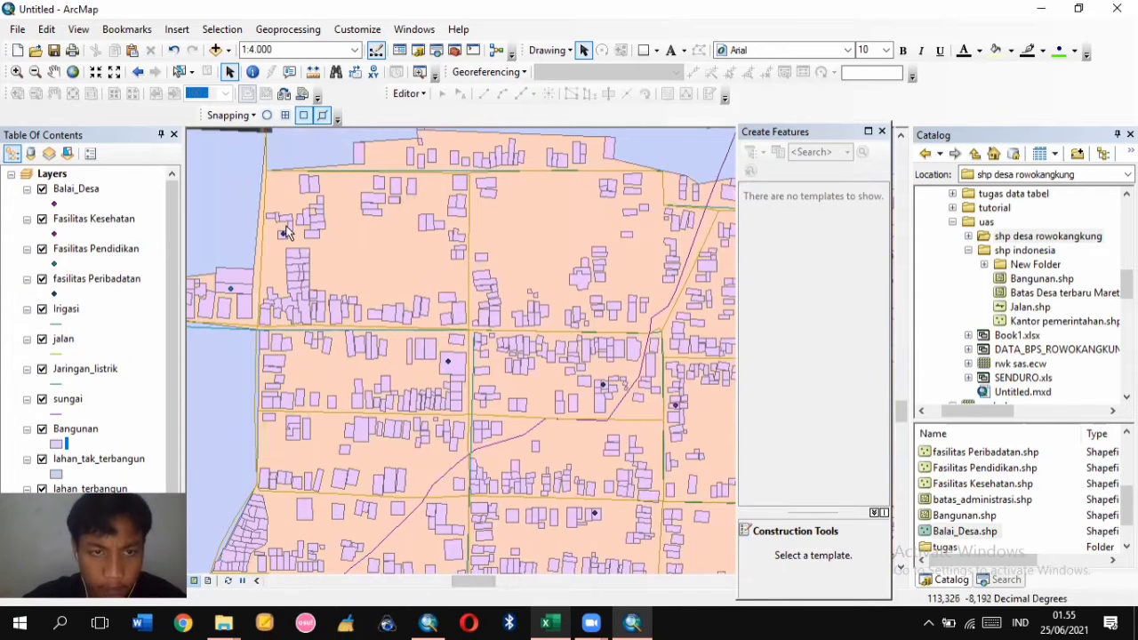
pyautogui.scroll(2, 279, 197)
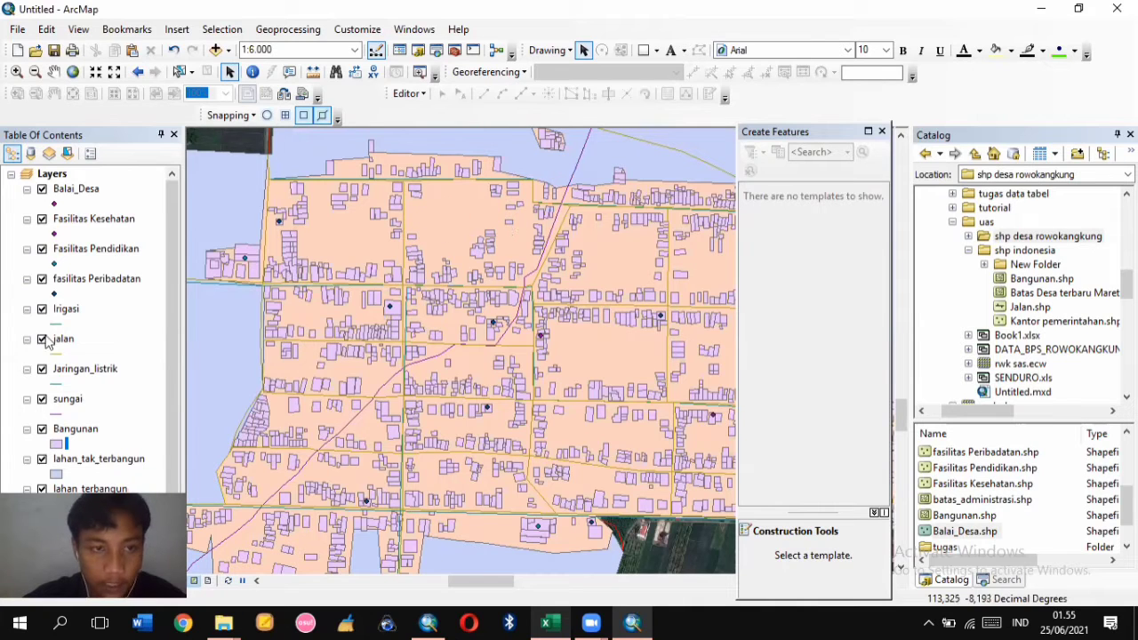
# Set the lahan_tak_terbangun layer's transparency to 70%
pyautogui.scroll(-2, 178, 333)
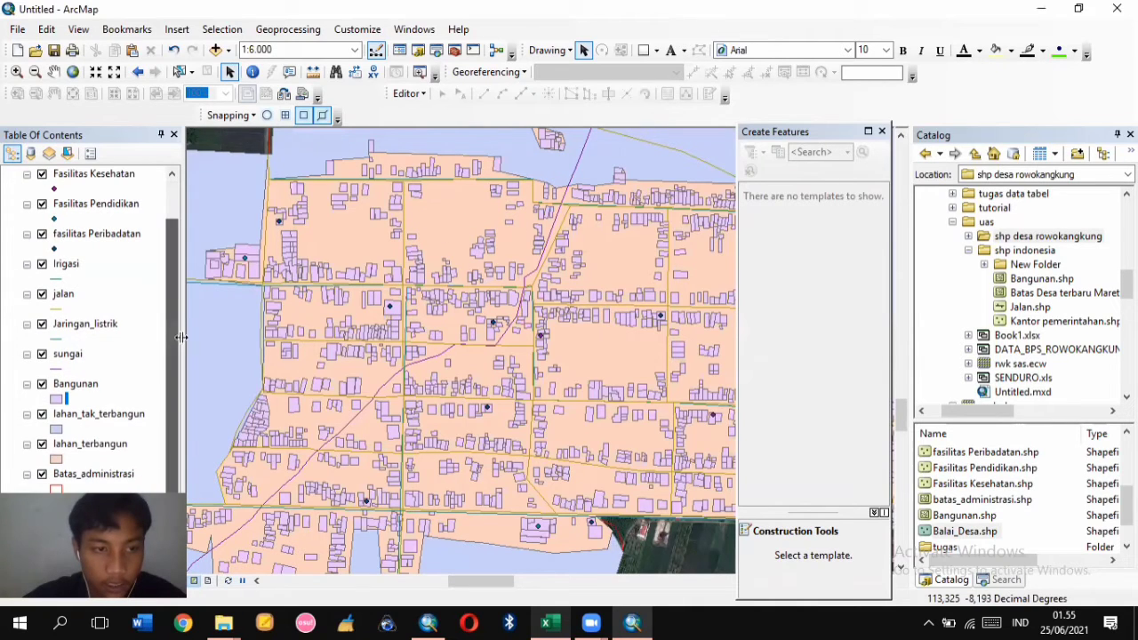
pyautogui.click(82, 416)
pyautogui.rightClick(89, 412)
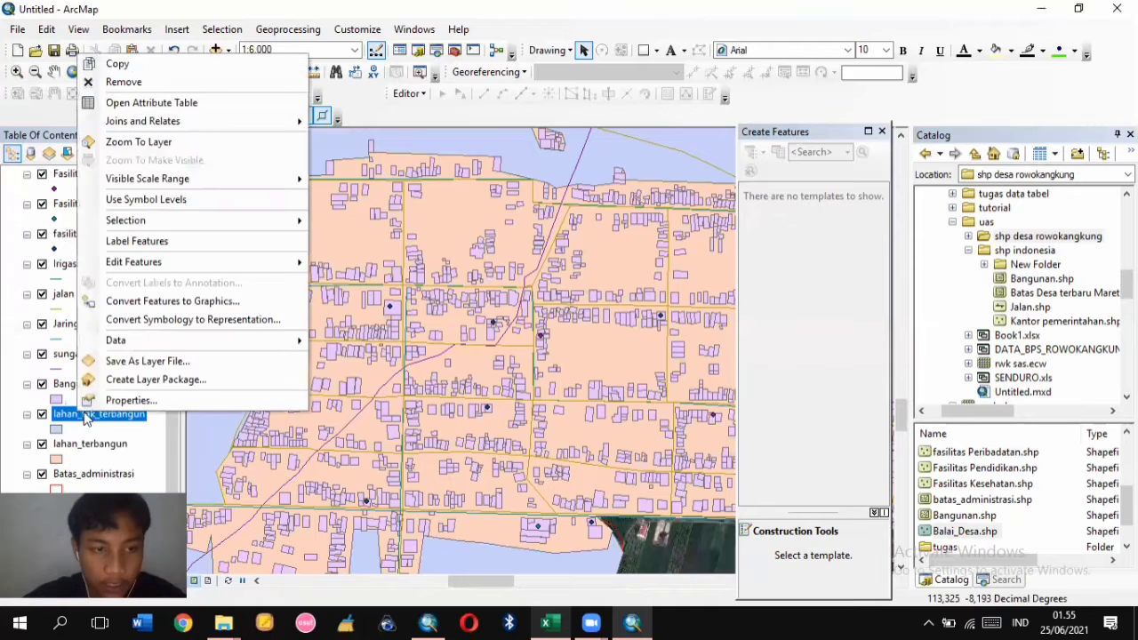
pyautogui.click(142, 399)
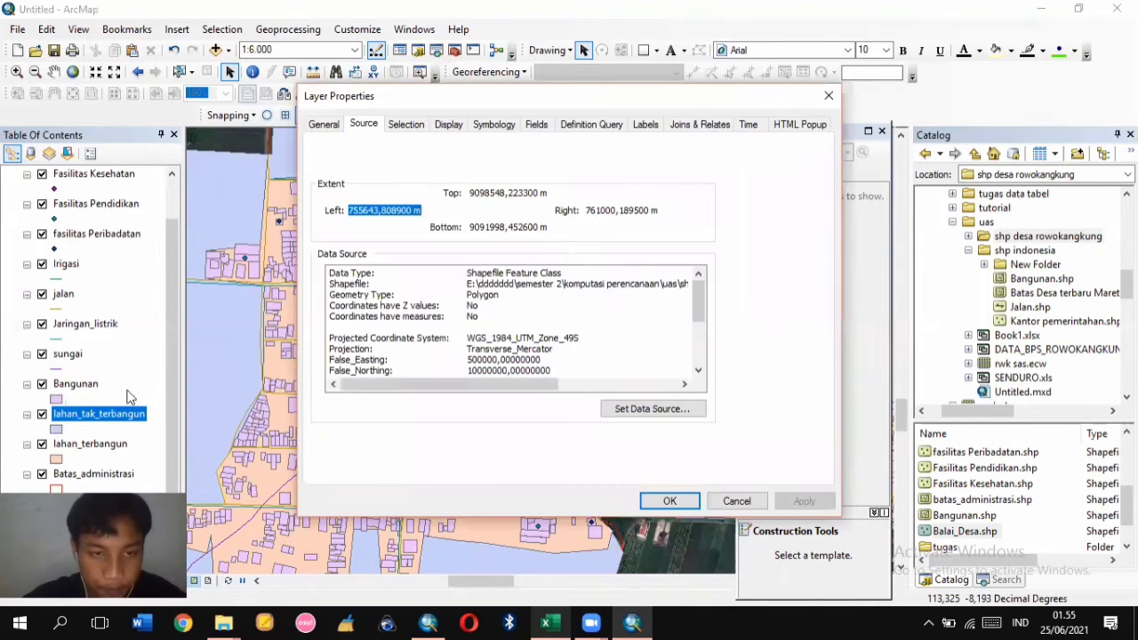
pyautogui.click(448, 124)
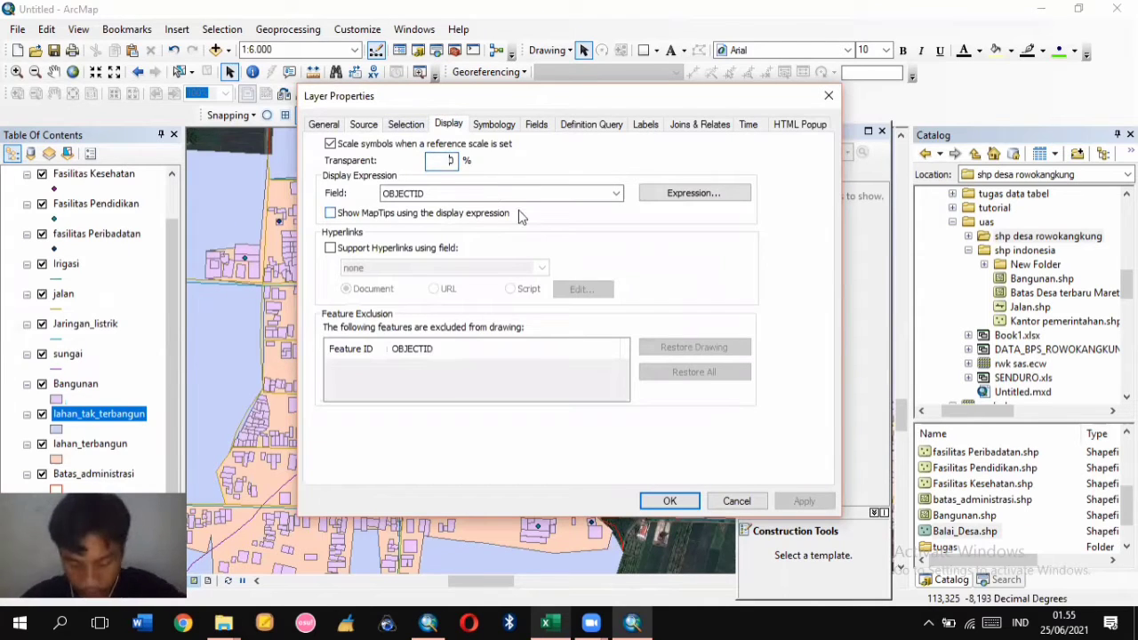
pyautogui.write('70')
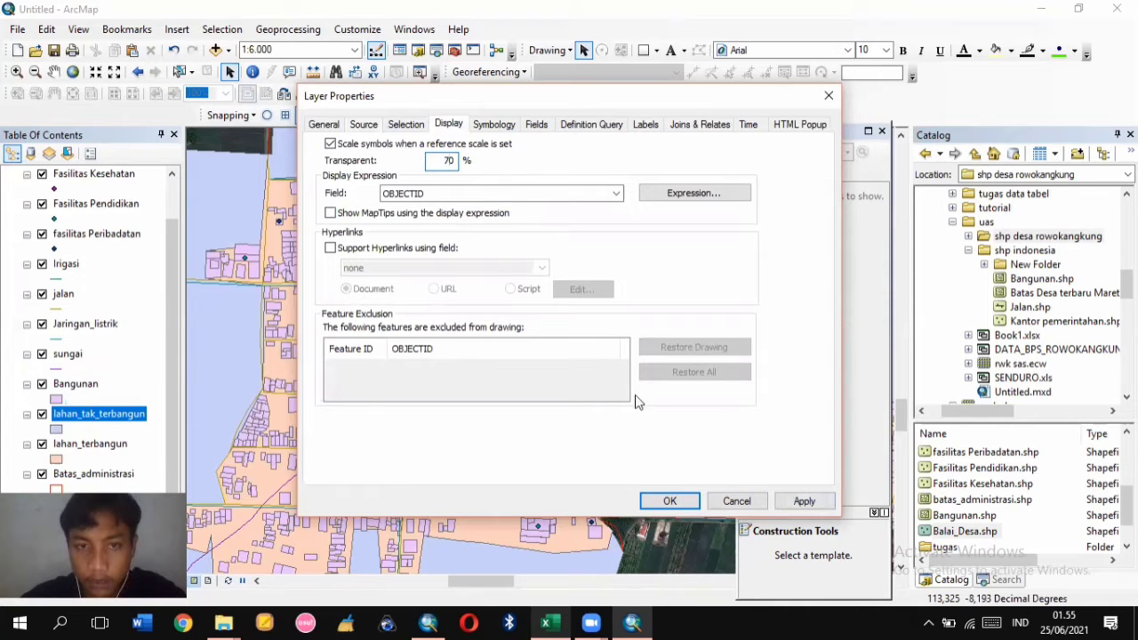
pyautogui.click(805, 502)
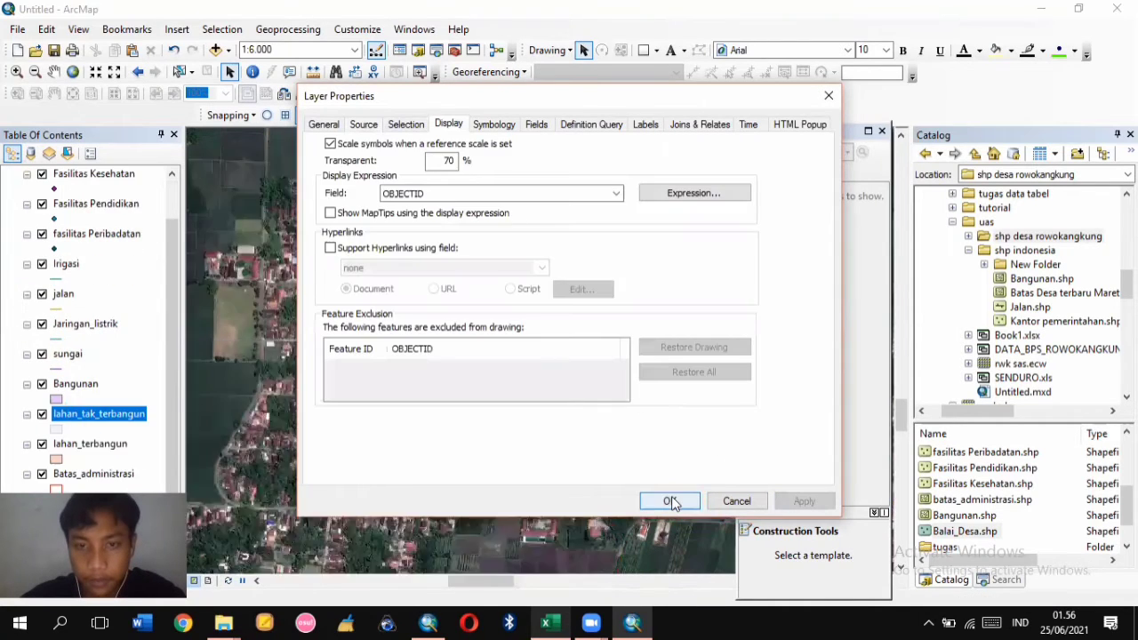
pyautogui.click(671, 501)
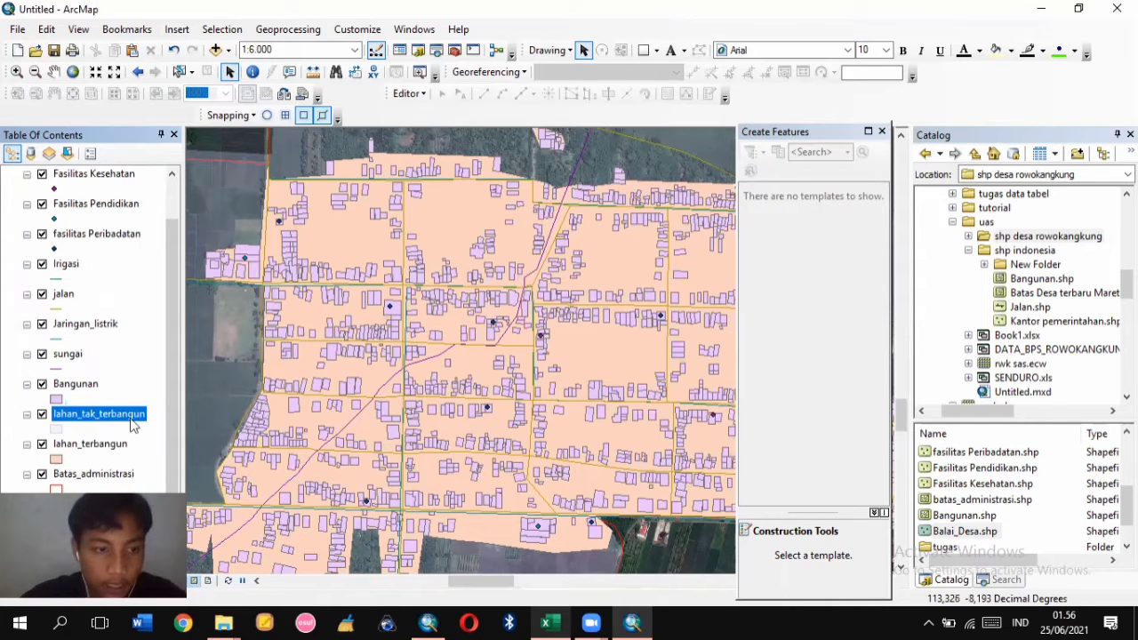
# Set the lahan_terbangun layer's display transparency to 70% as well
pyautogui.rightClick(80, 449)
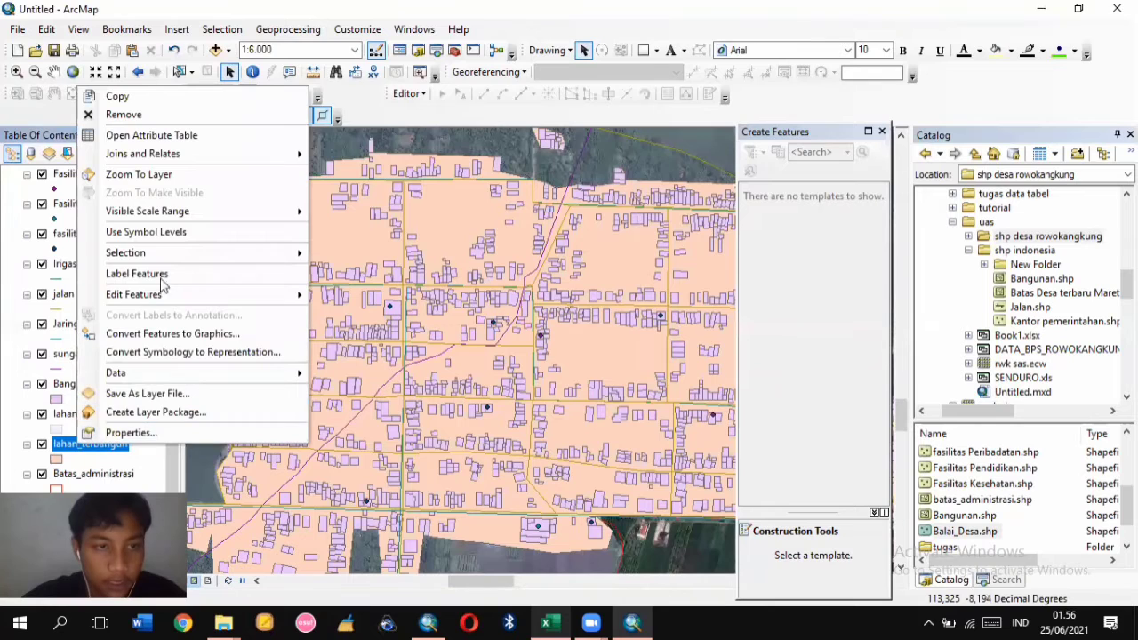
pyautogui.click(202, 433)
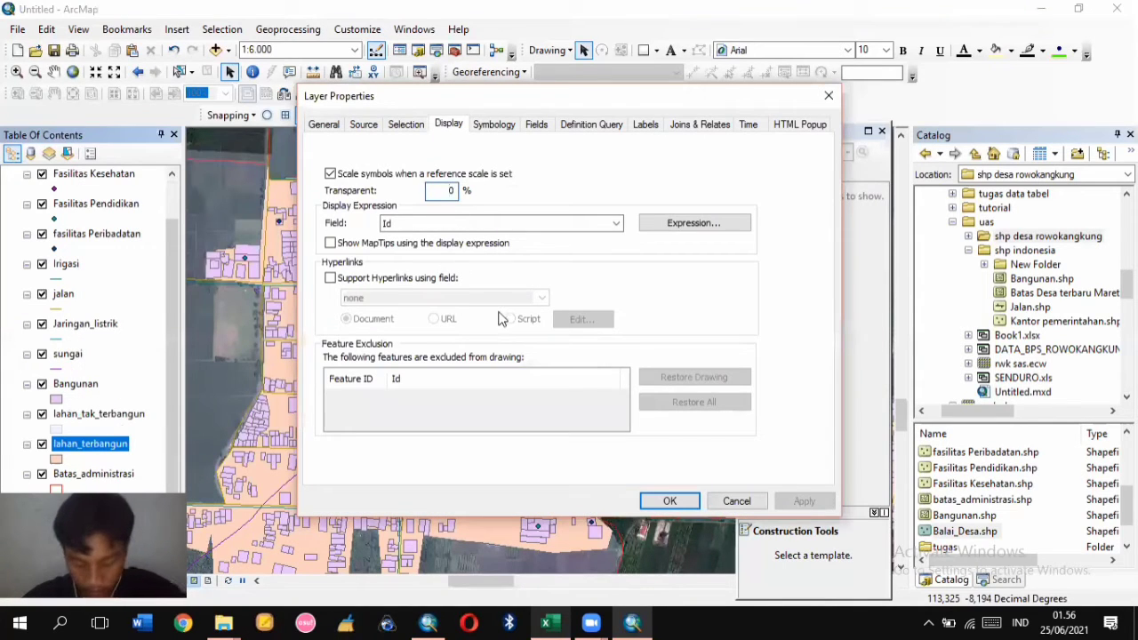
pyautogui.write('70')
pyautogui.click(670, 501)
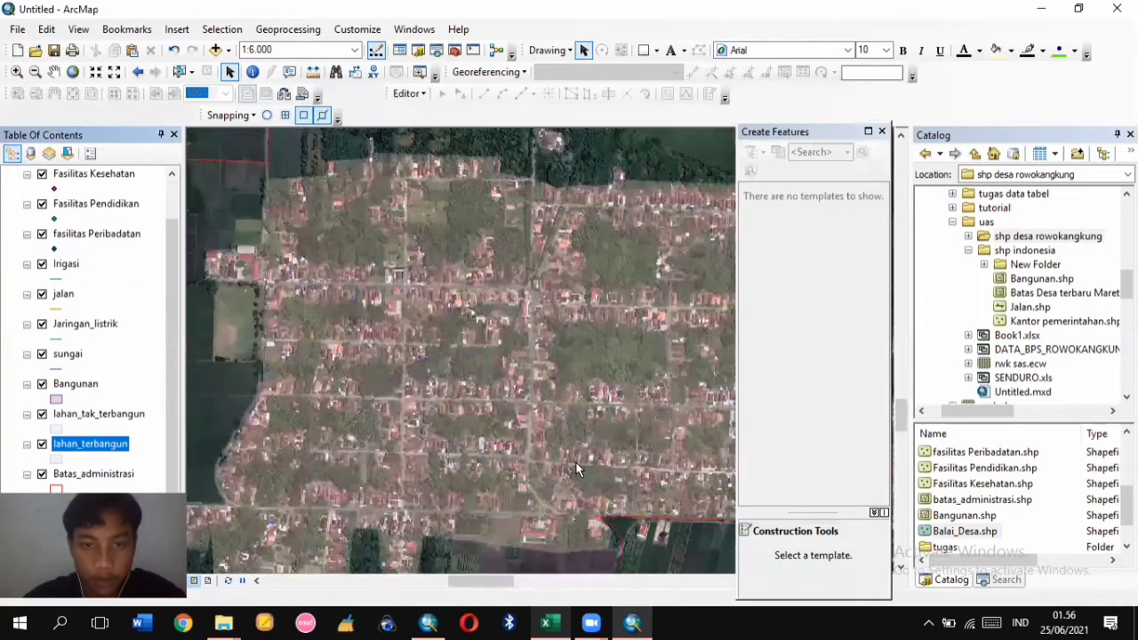
# Change the lahan_terbangun layer's fill symbol to the yellow Sun style
pyautogui.scroll(2, 628, 416)
pyautogui.scroll(2, 652, 422)
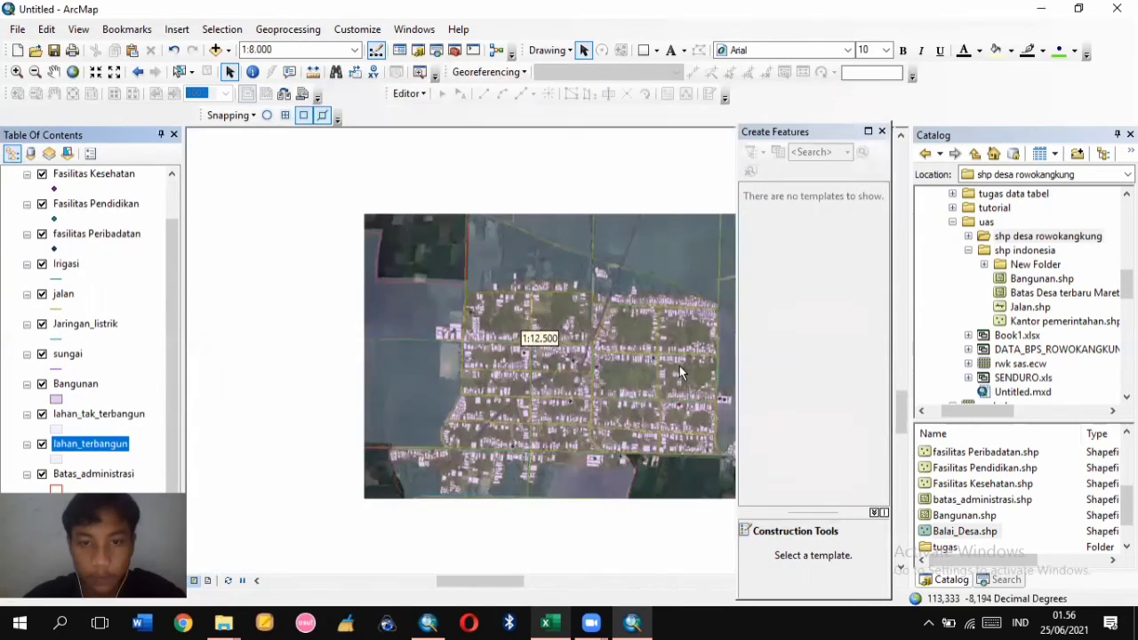
pyautogui.scroll(2, 678, 361)
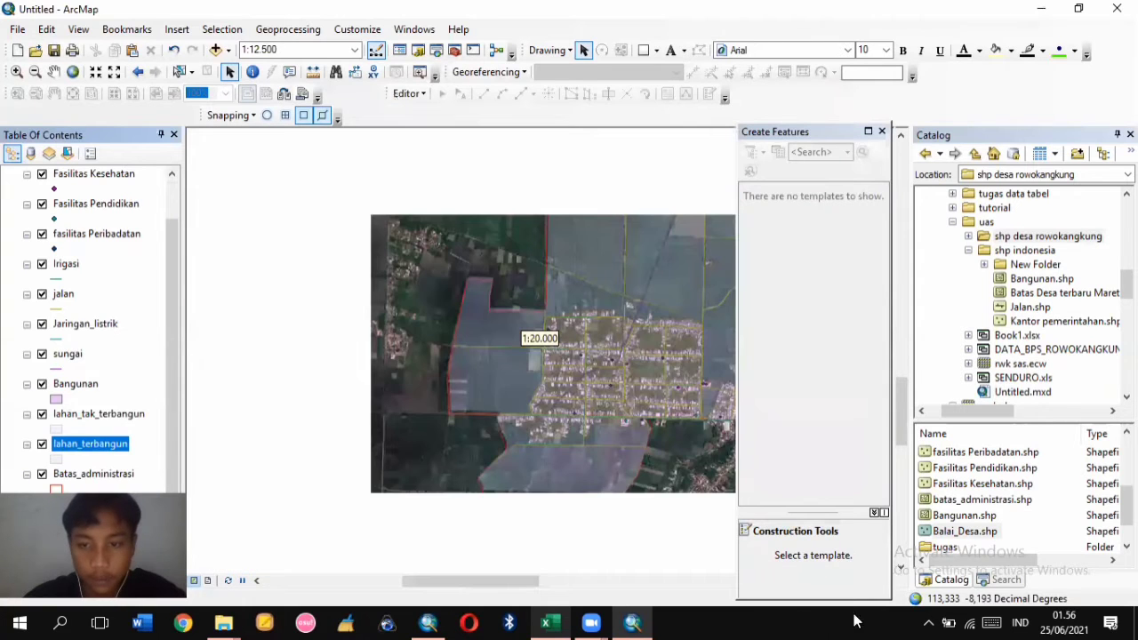
pyautogui.moveTo(487, 579); pyautogui.dragTo(577, 602)
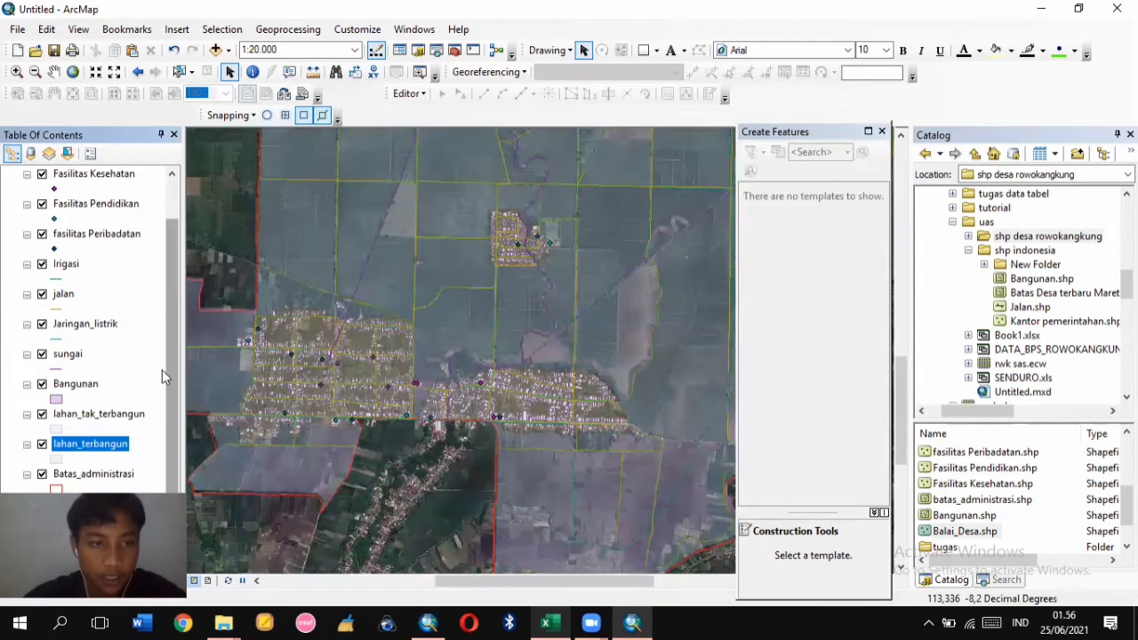
pyautogui.click(58, 460)
pyautogui.click(725, 224)
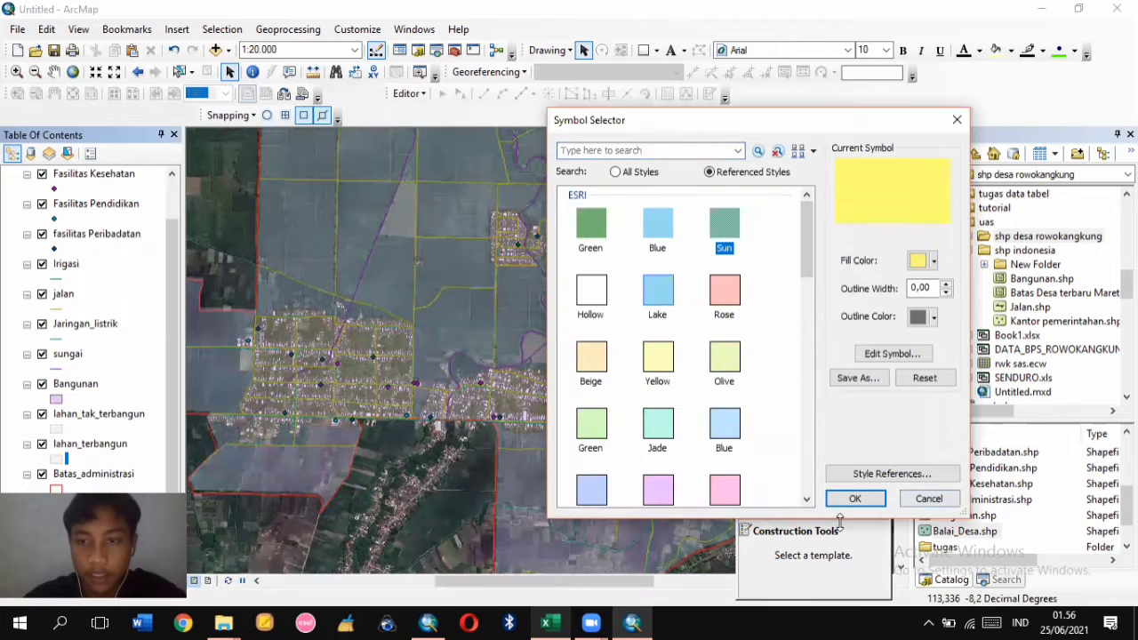
pyautogui.click(855, 499)
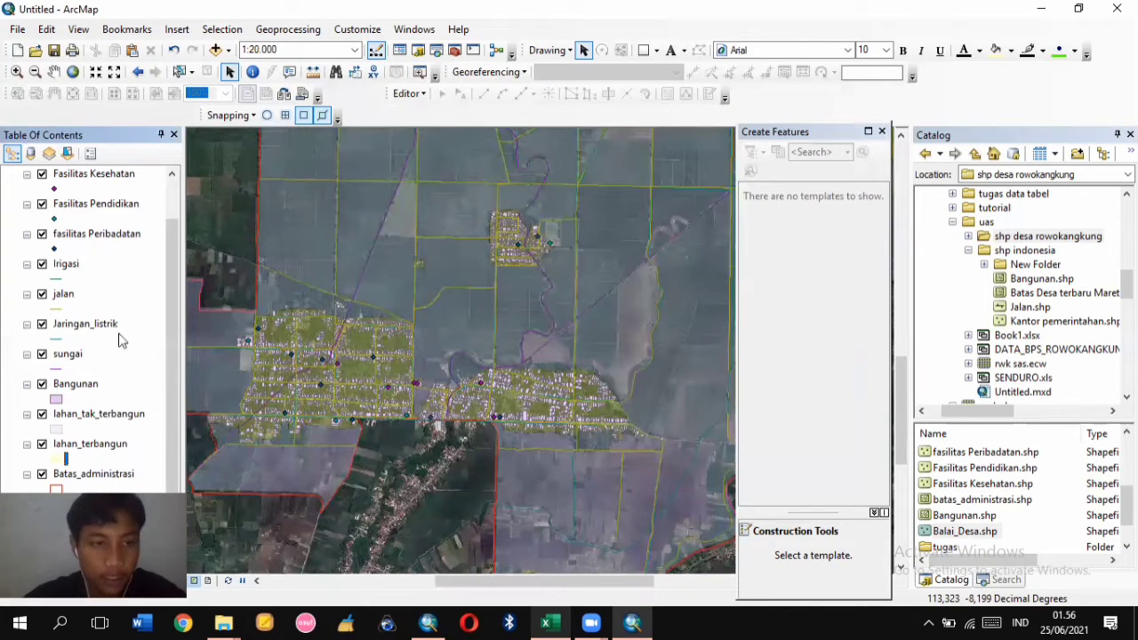
# Apply the yellow Sun fill symbol to the Bangunan layer
pyautogui.click(57, 400)
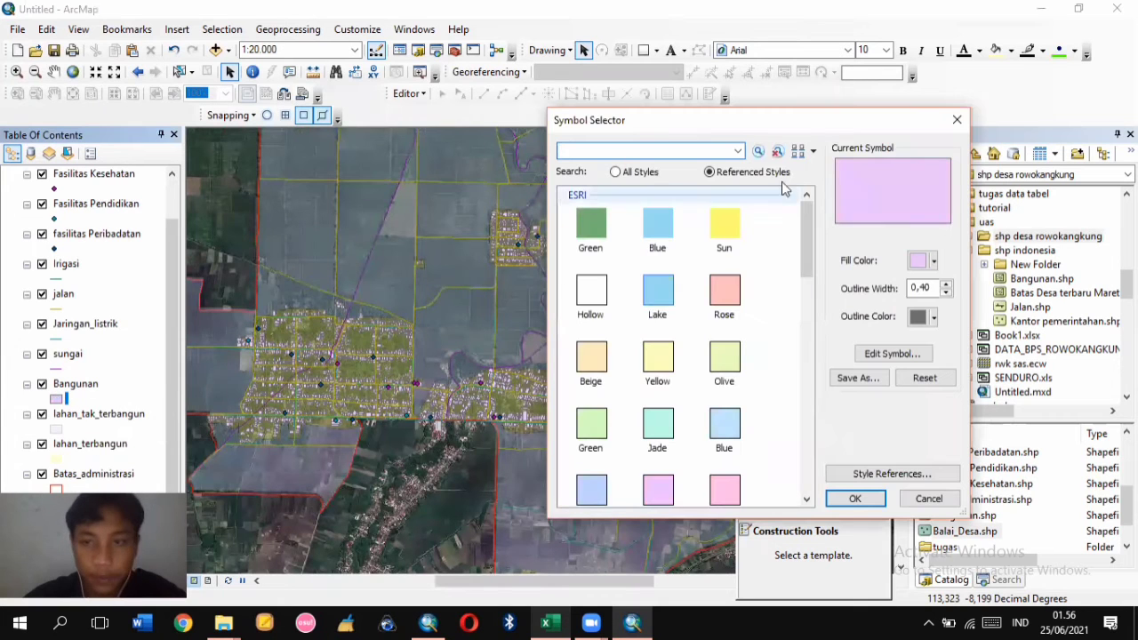
pyautogui.click(711, 242)
pyautogui.click(857, 499)
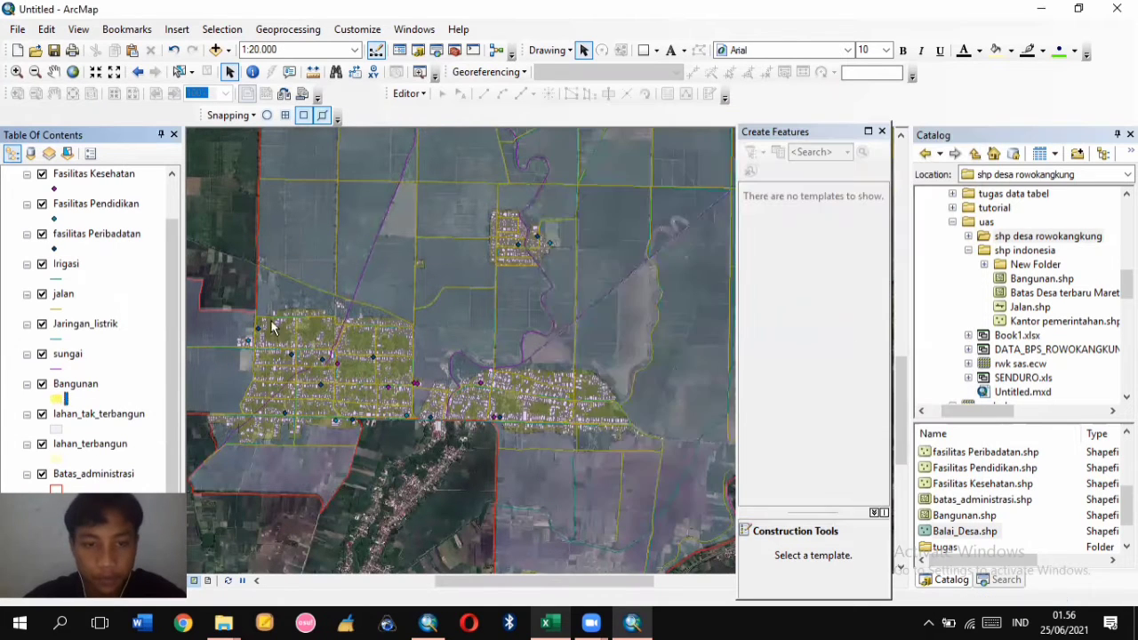
# Review the recoloured map over the wider village area and look through its full list of layers
pyautogui.scroll(1, 633, 325)
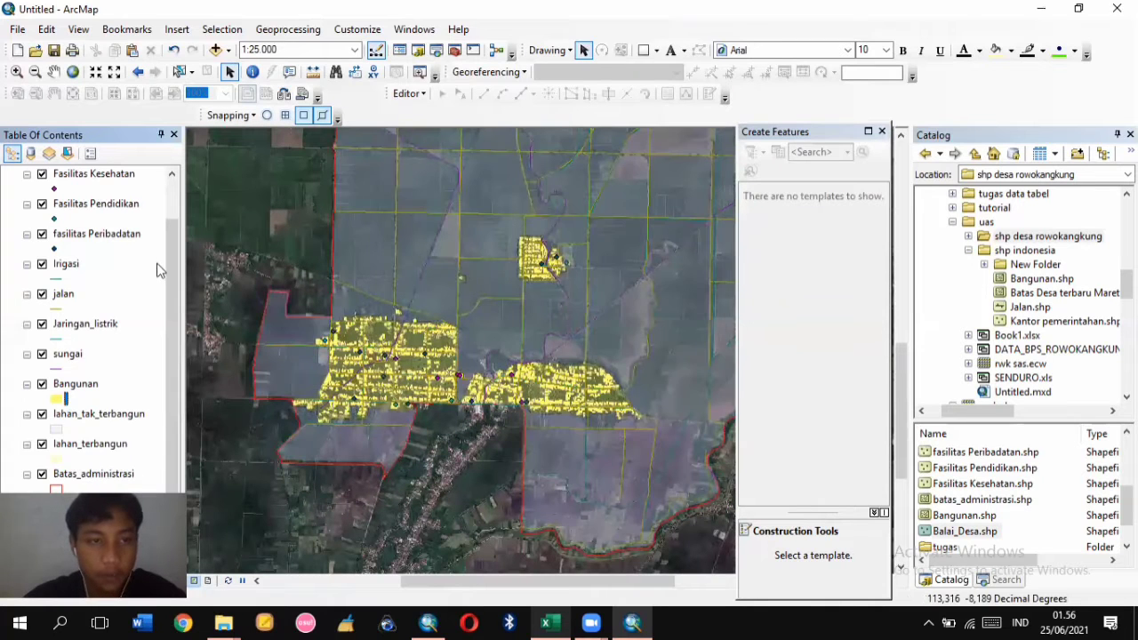
pyautogui.scroll(1, 173, 294)
pyautogui.scroll(1, 178, 289)
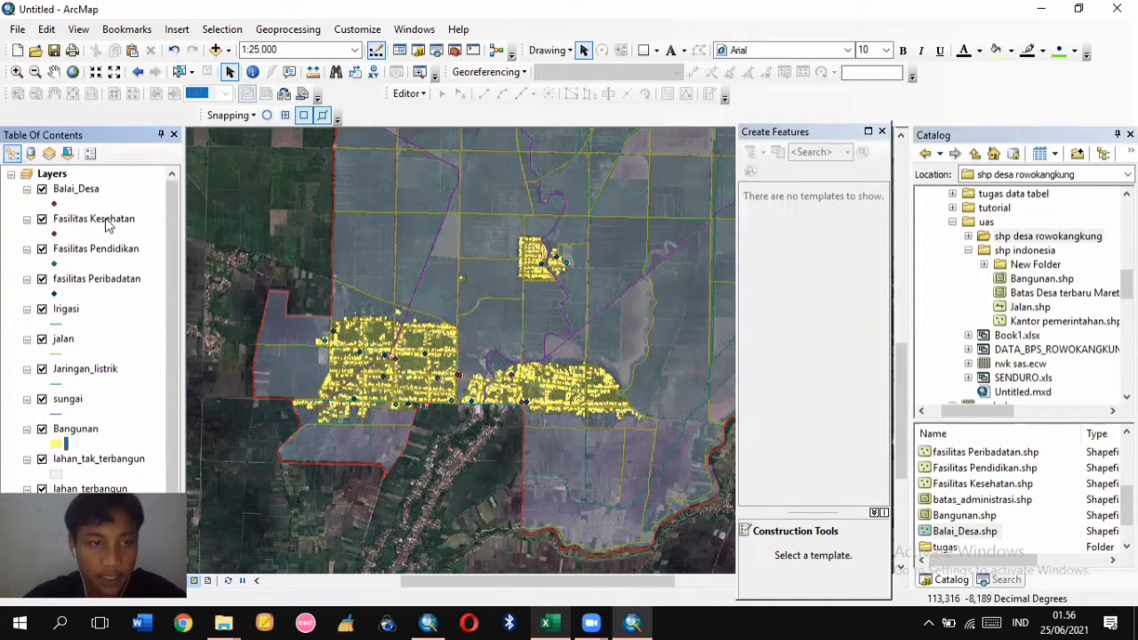
pyautogui.scroll(-1, 94, 405)
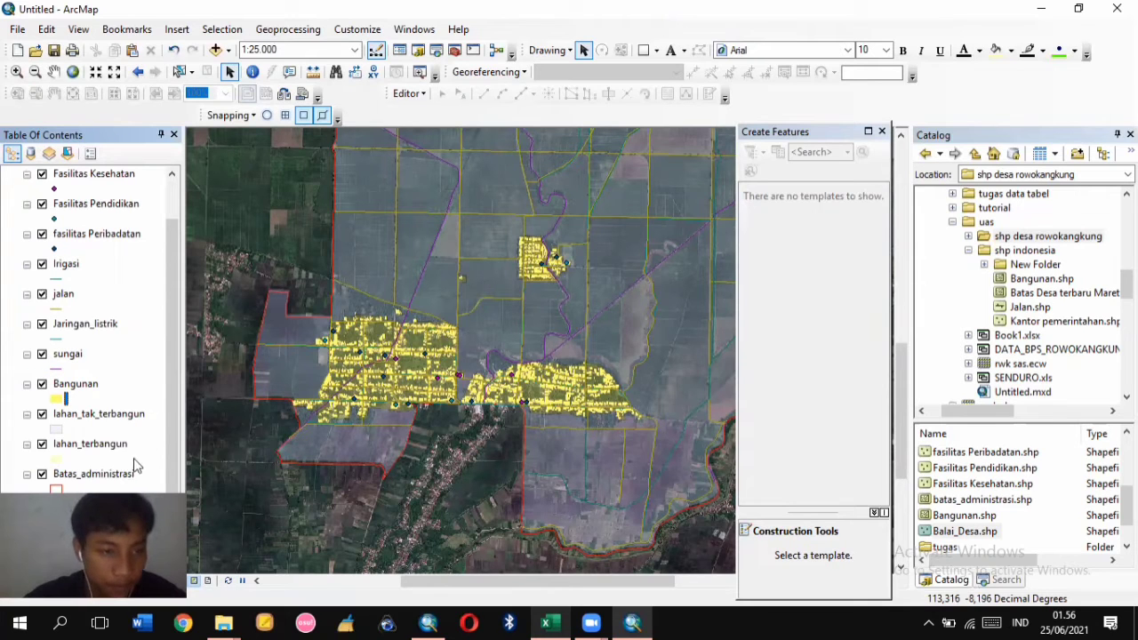
pyautogui.scroll(1, 165, 334)
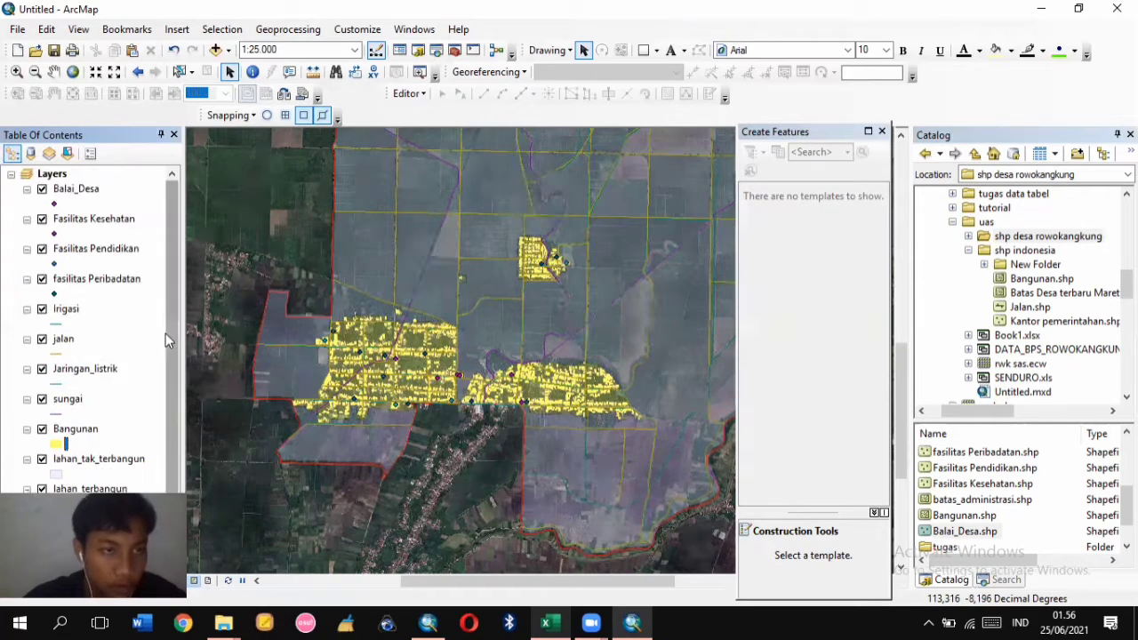
# Change the sungai layer's line symbol colour to light turquoise
pyautogui.scroll(-1, 165, 333)
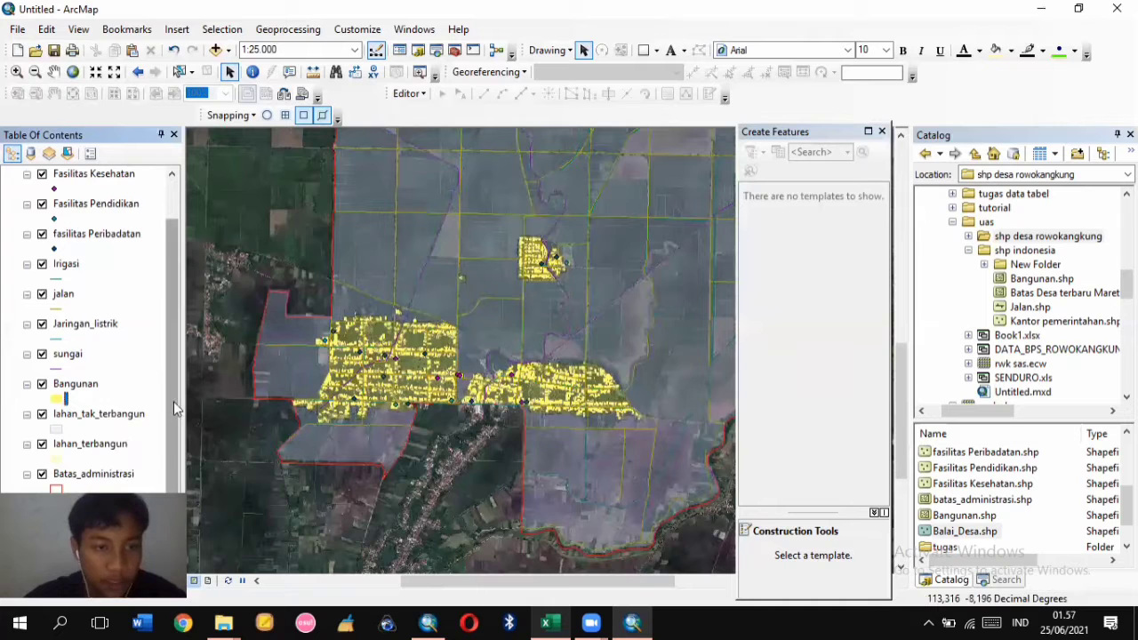
pyautogui.scroll(1, 174, 337)
pyautogui.scroll(2, 656, 418)
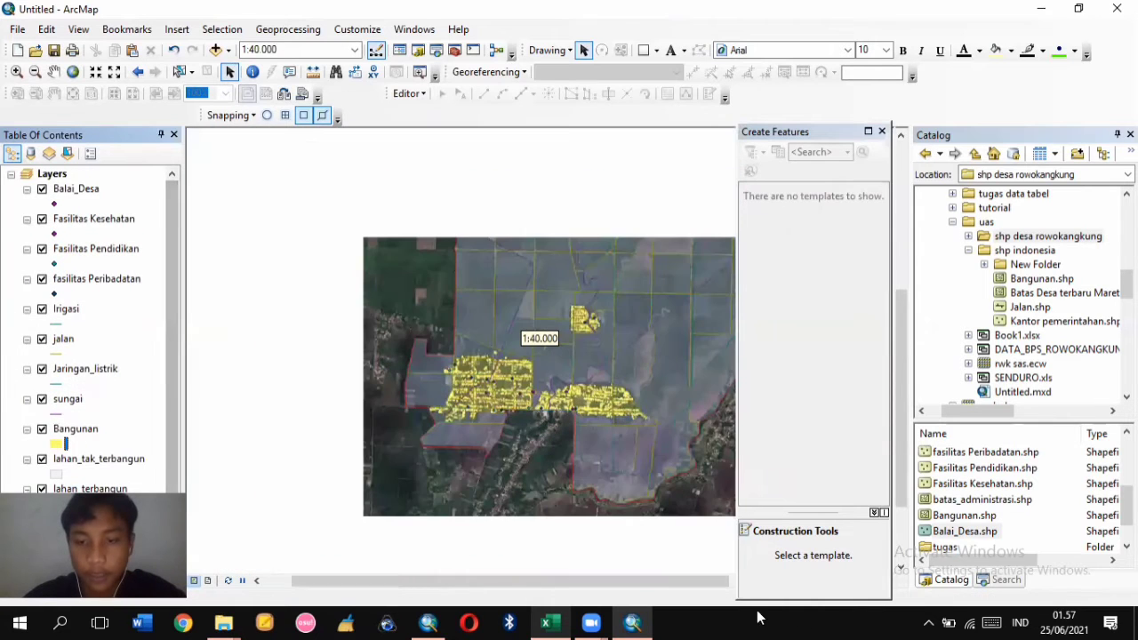
pyautogui.moveTo(626, 587); pyautogui.dragTo(706, 594)
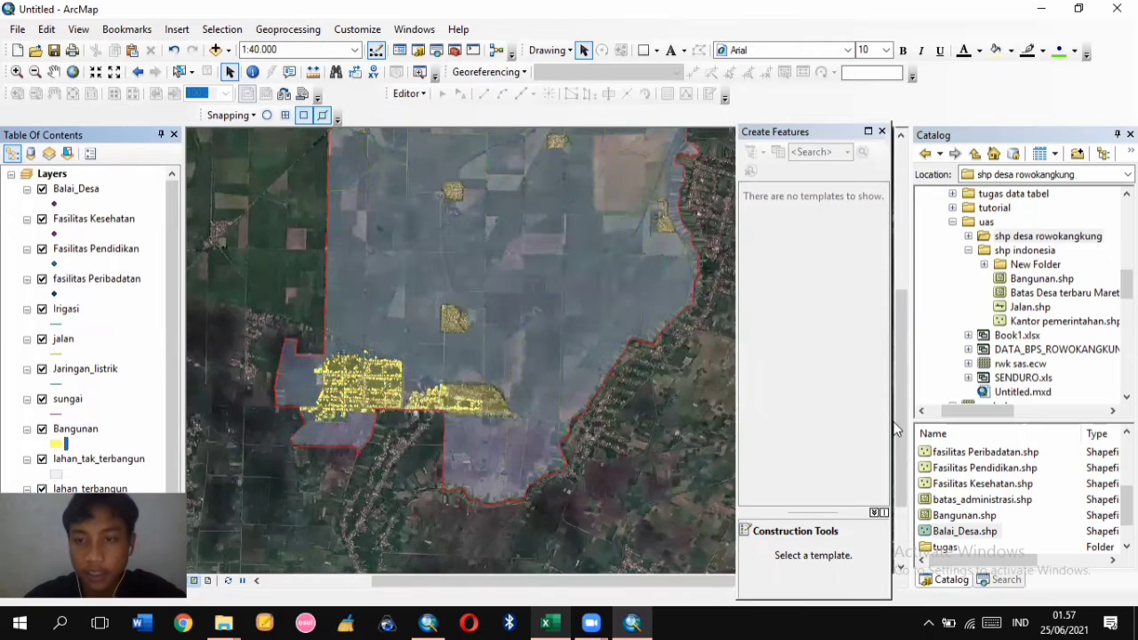
pyautogui.moveTo(902, 427); pyautogui.dragTo(903, 374)
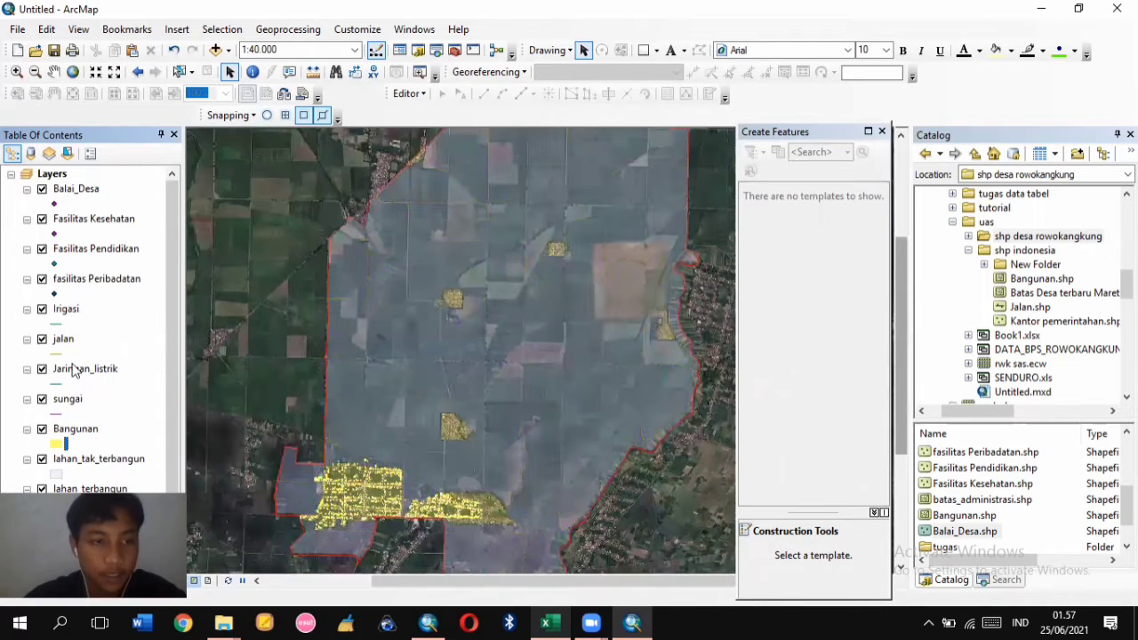
pyautogui.scroll(-1, 73, 373)
pyautogui.click(60, 368)
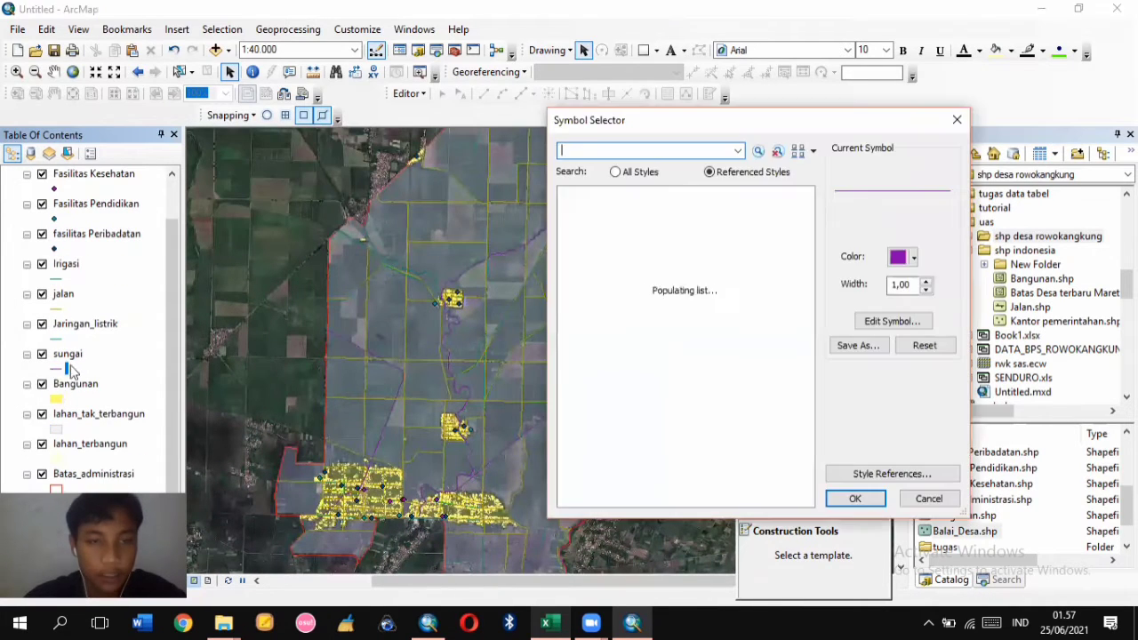
pyautogui.click(903, 257)
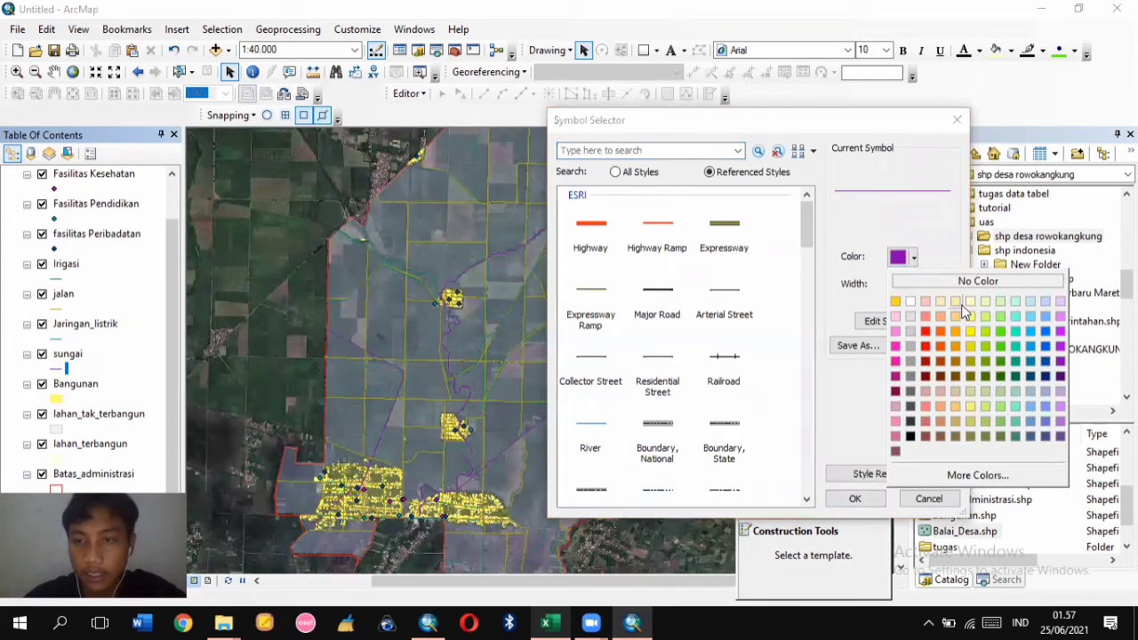
pyautogui.click(1016, 330)
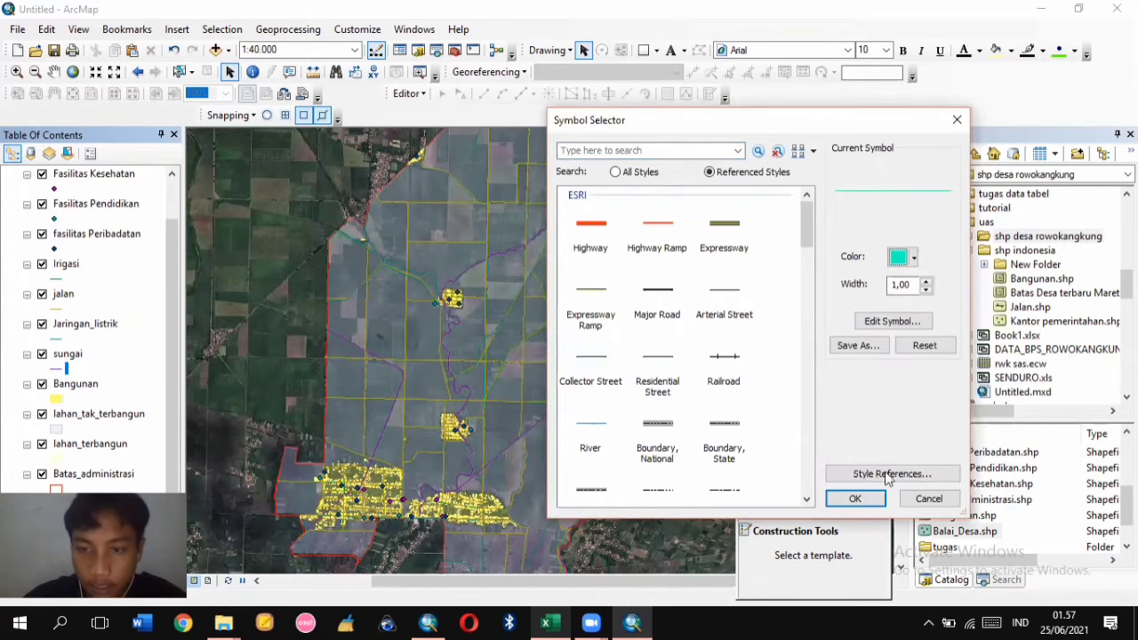
pyautogui.click(902, 257)
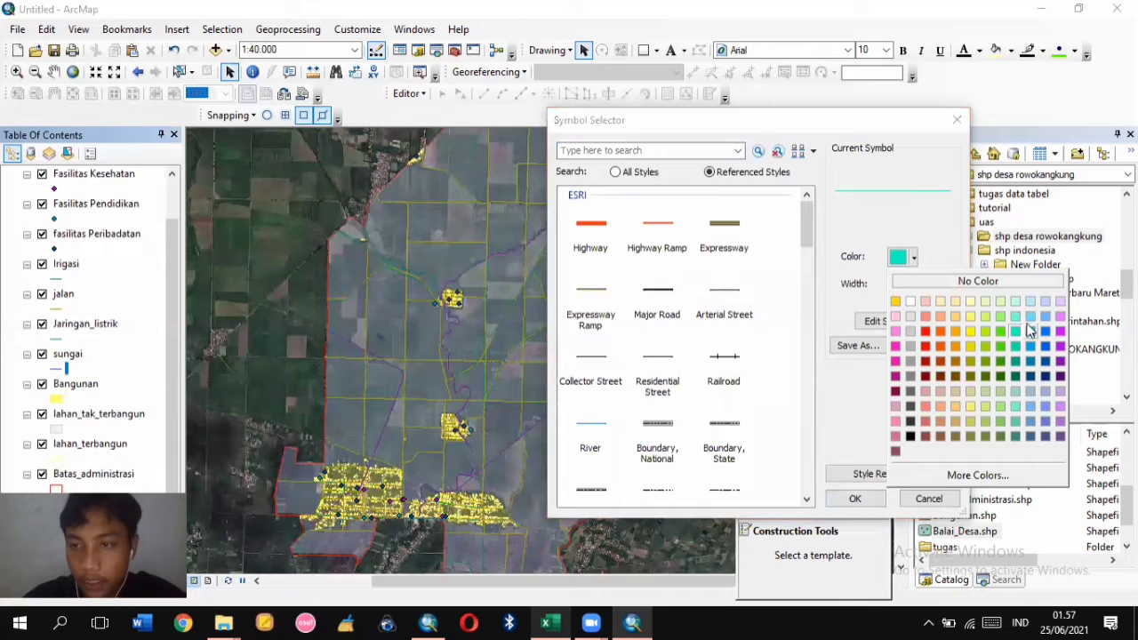
pyautogui.click(1016, 317)
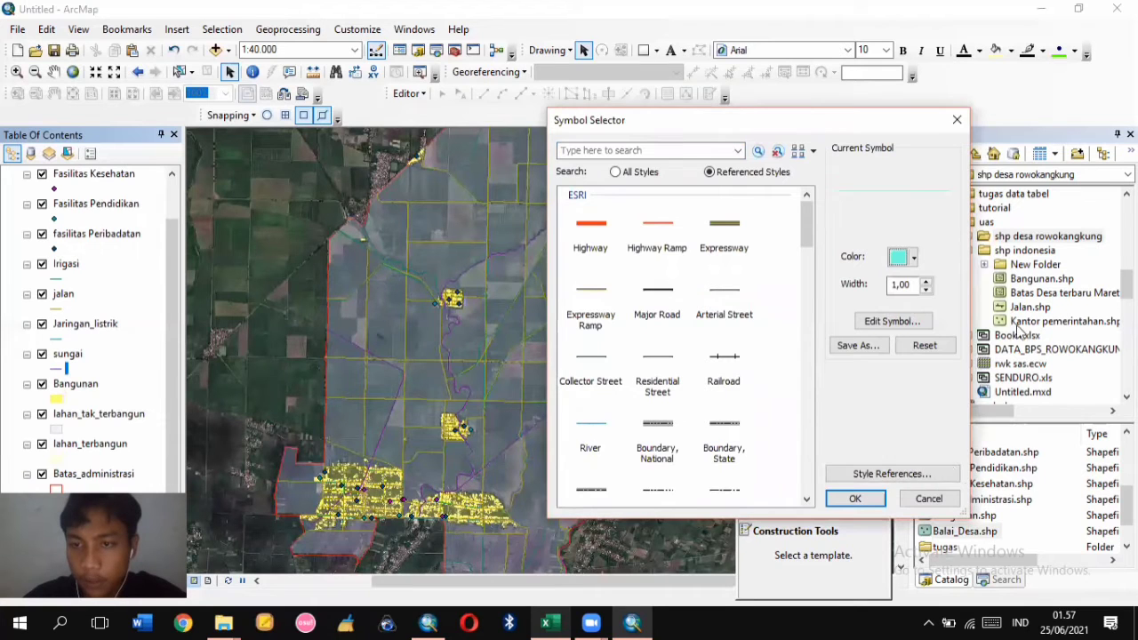
pyautogui.click(855, 499)
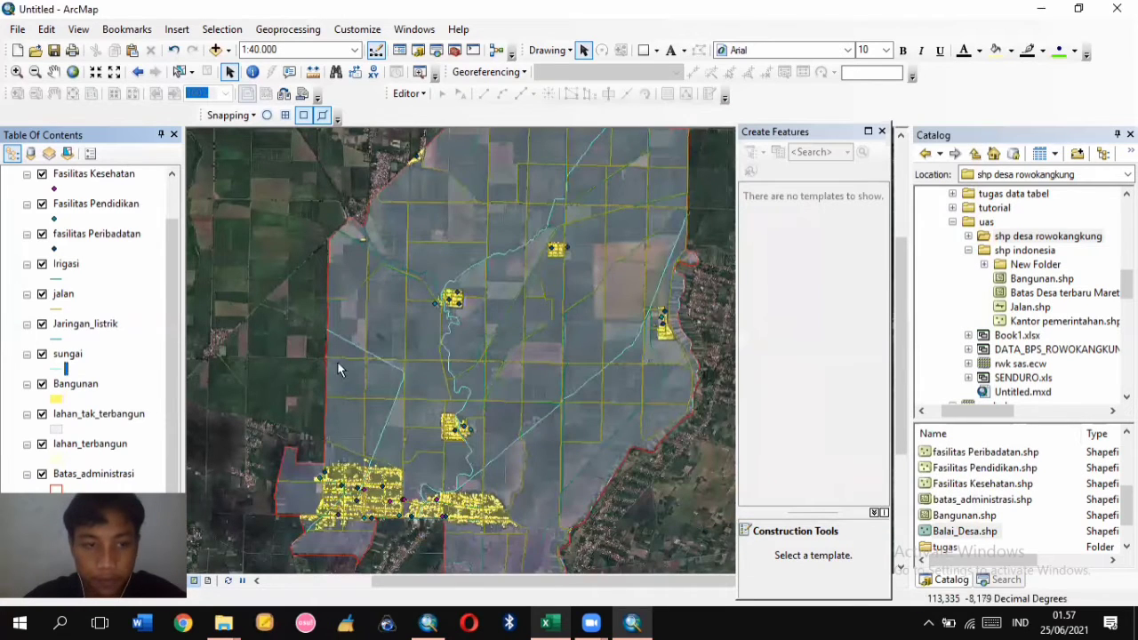
# Open the Batas_administrasi layer's attribute table and examine its fields in the enlarged table window
pyautogui.scroll(2, 195, 381)
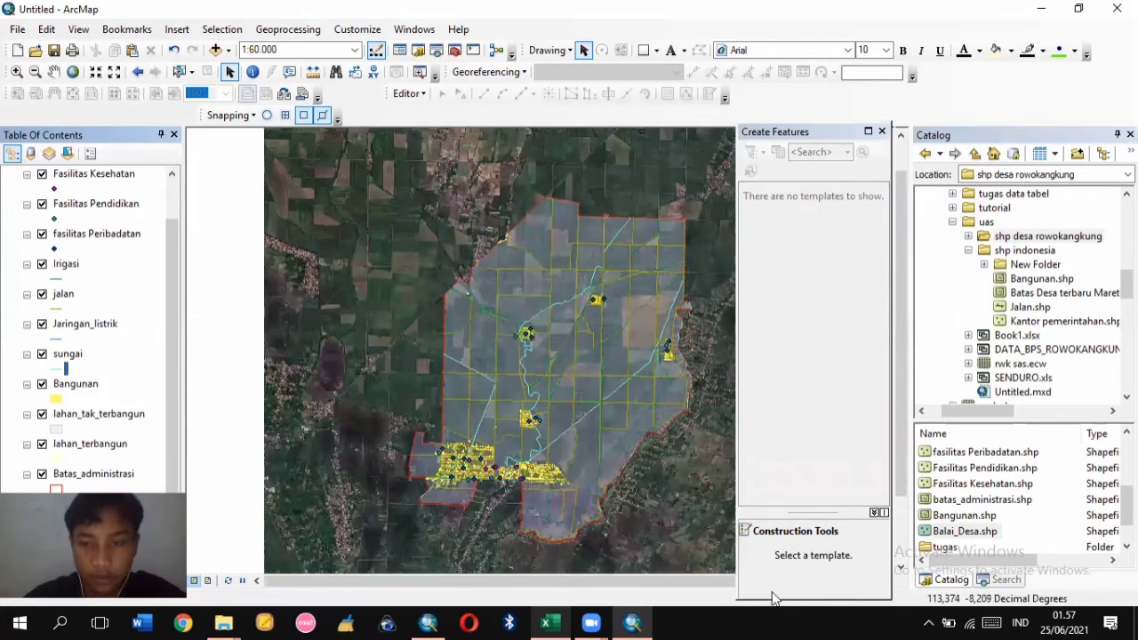
pyautogui.moveTo(653, 584); pyautogui.dragTo(719, 595)
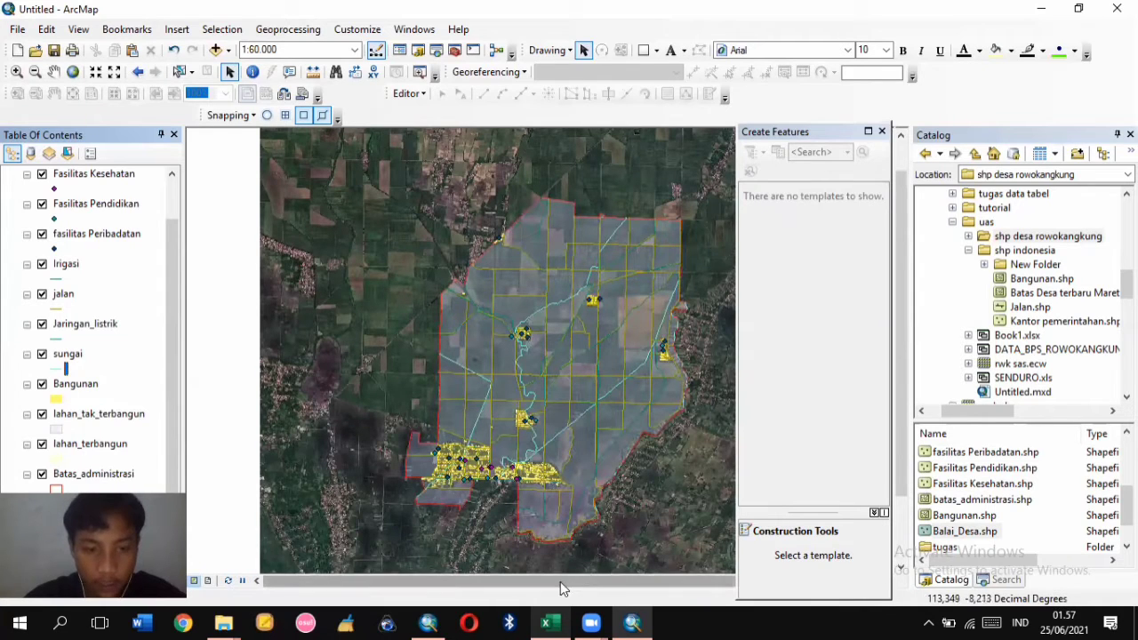
pyautogui.scroll(1, 671, 368)
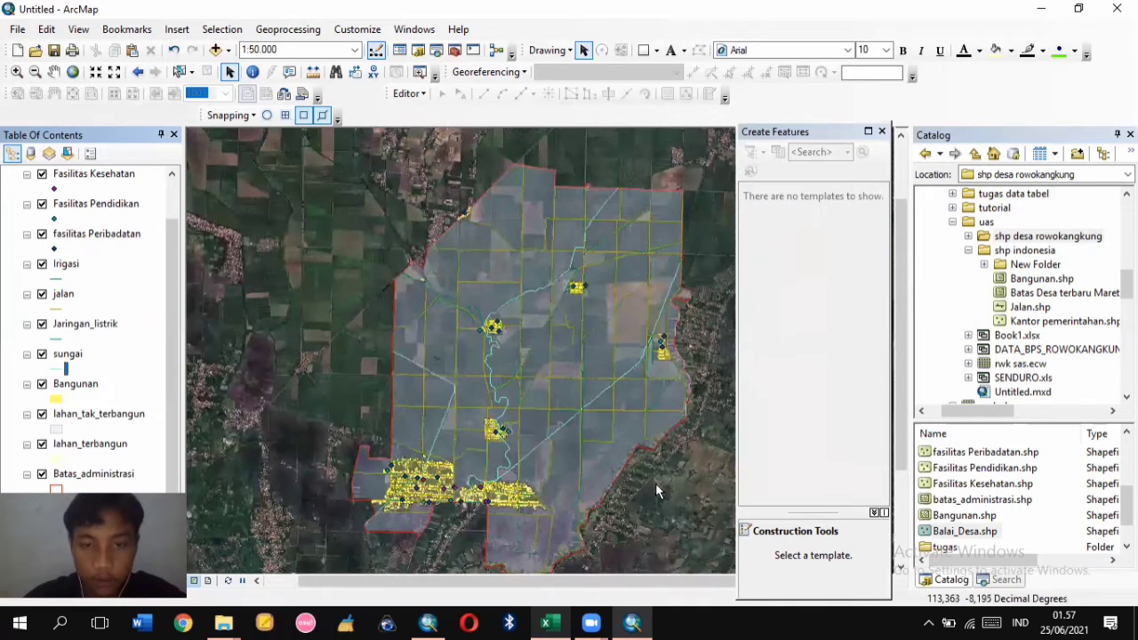
pyautogui.scroll(-1, 659, 490)
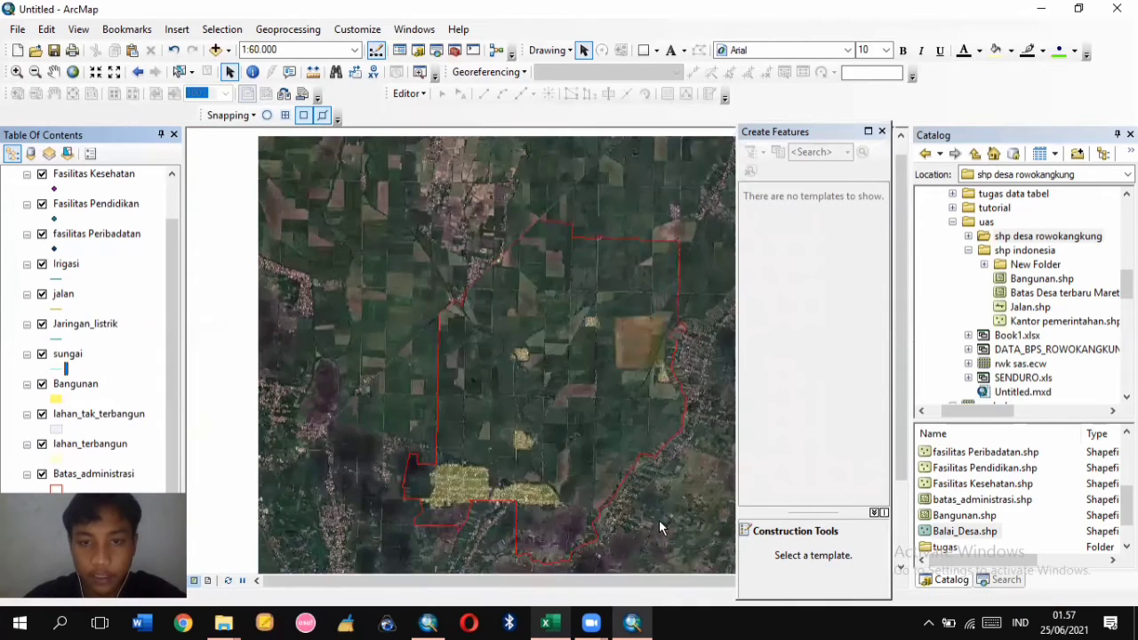
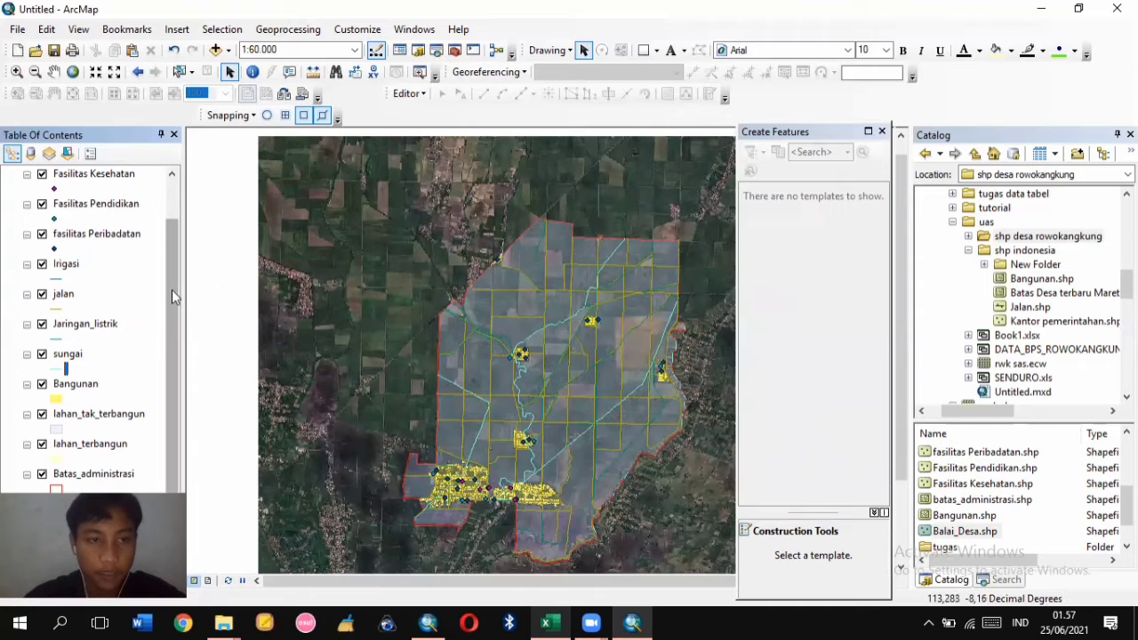
pyautogui.click(103, 476)
pyautogui.rightClick(104, 478)
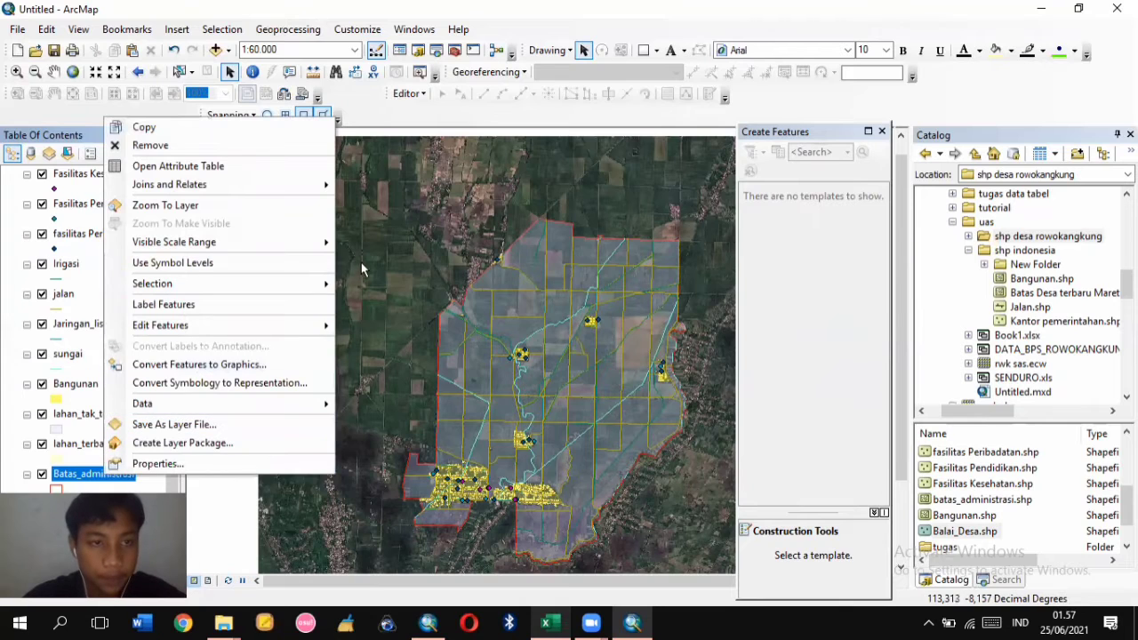
pyautogui.click(247, 169)
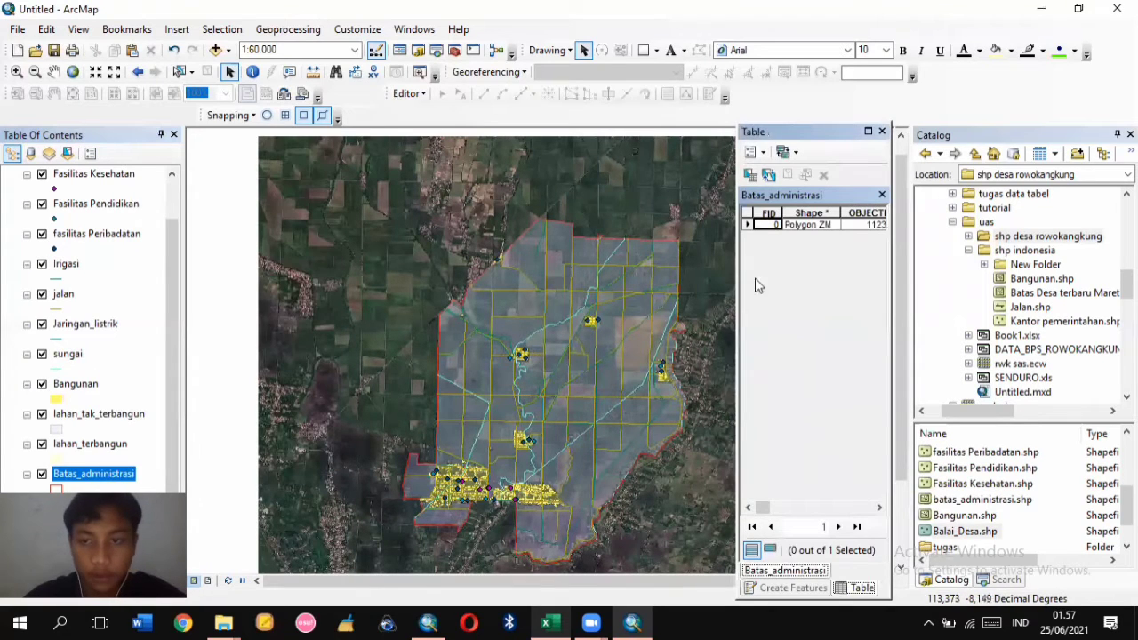
pyautogui.moveTo(759, 510); pyautogui.dragTo(766, 510)
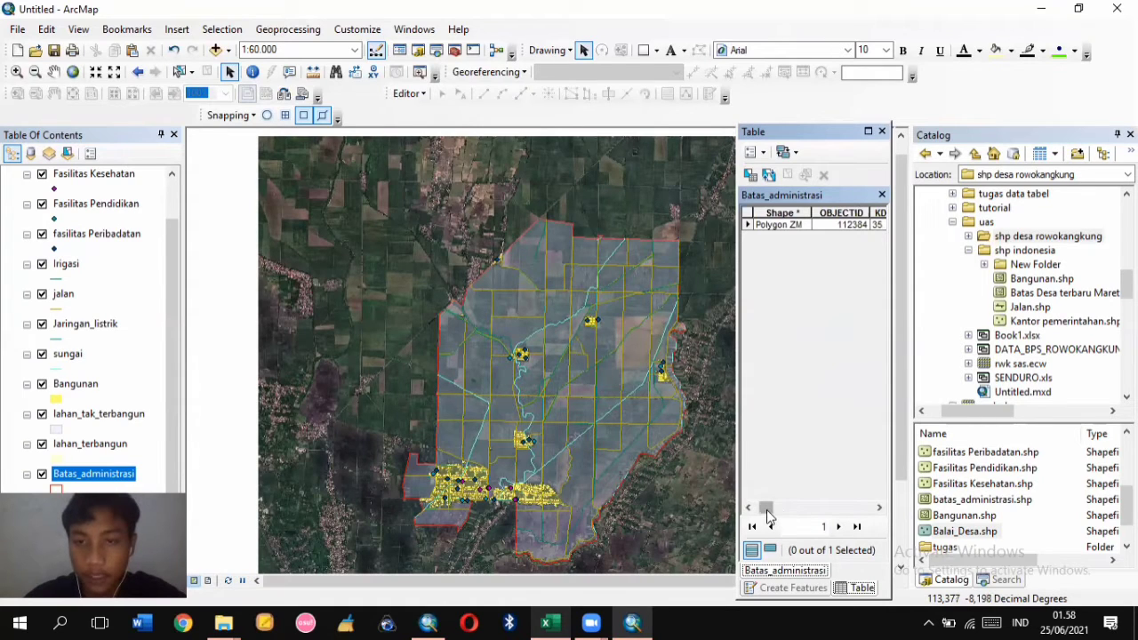
pyautogui.moveTo(767, 513)
pyautogui.mouseDown()
pyautogui.moveTo(875, 500)
pyautogui.moveTo(856, 516)
pyautogui.moveTo(765, 523)
pyautogui.mouseUp()
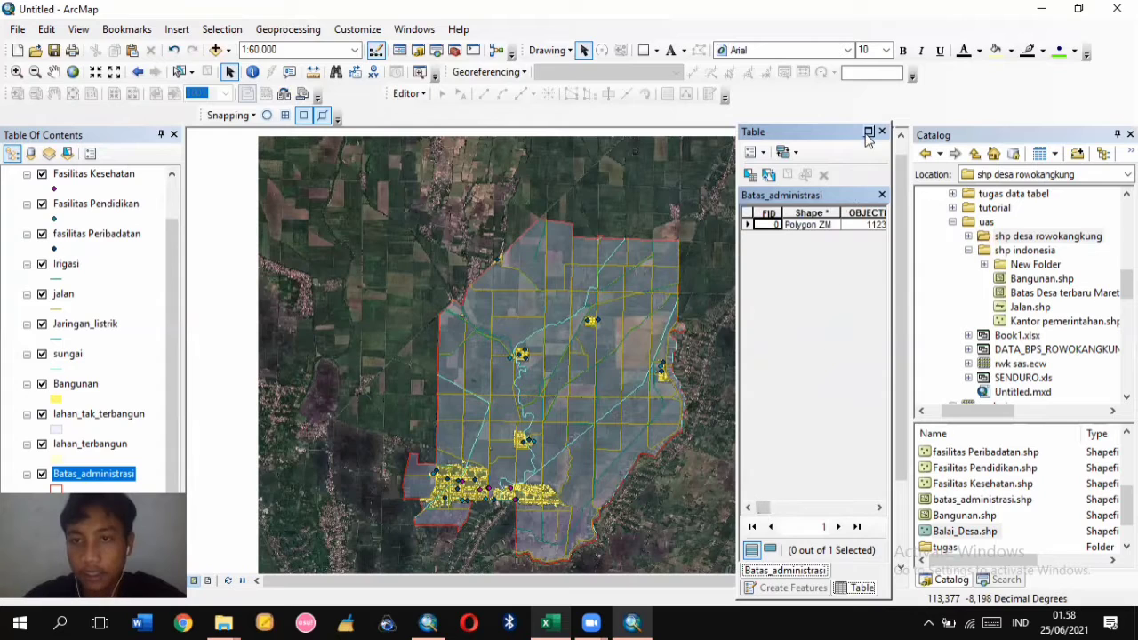
pyautogui.click(868, 133)
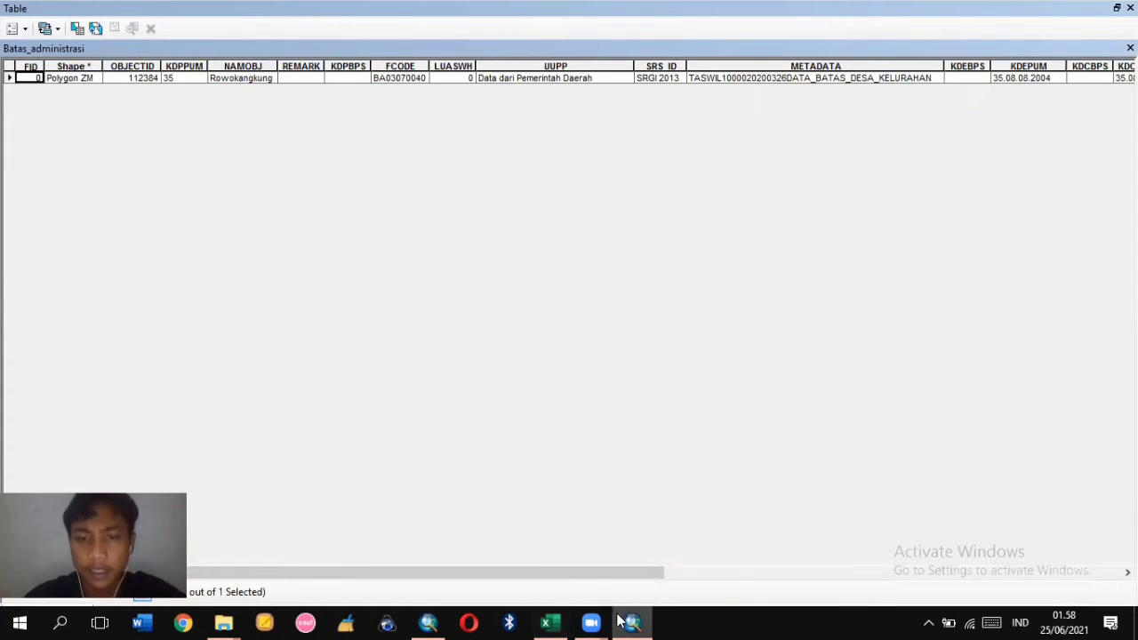
pyautogui.moveTo(594, 575); pyautogui.dragTo(540, 602)
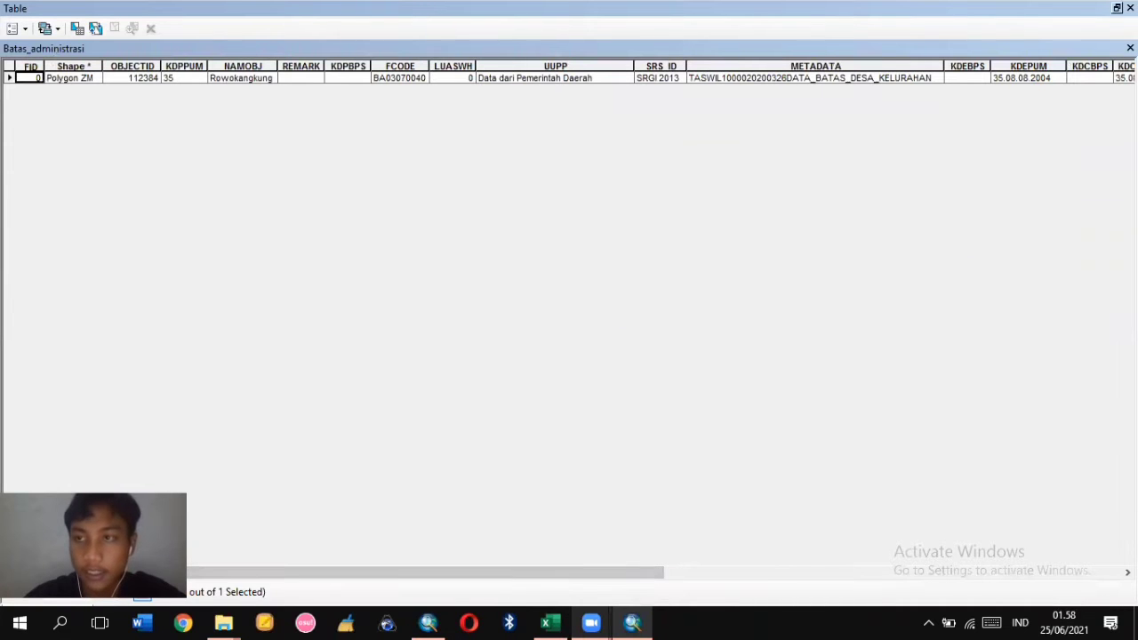
pyautogui.click(1118, 8)
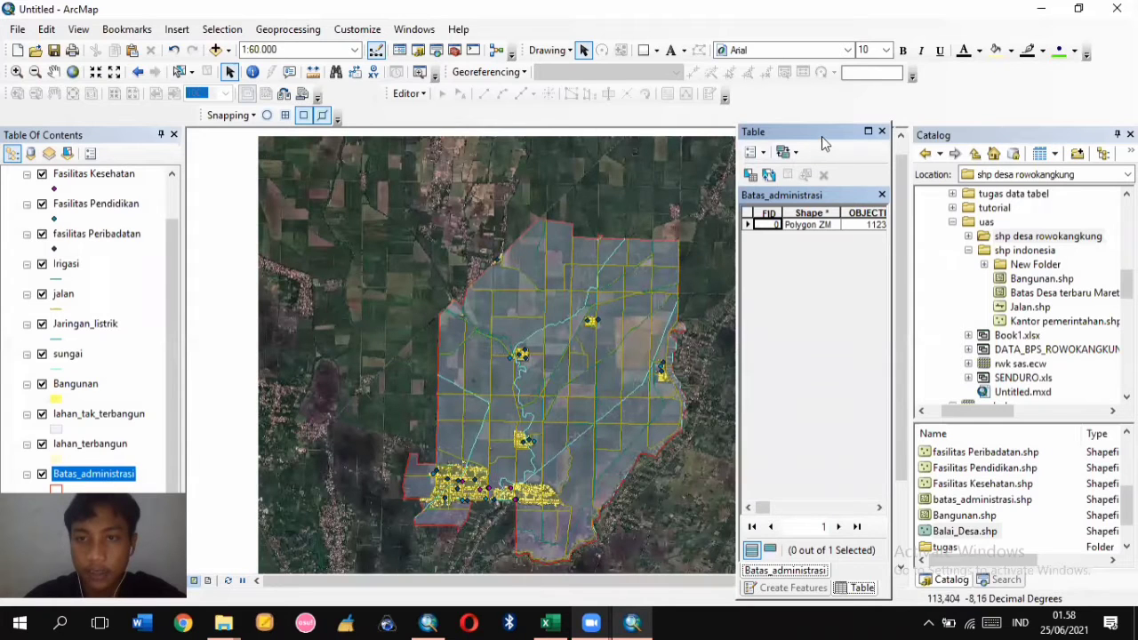
pyautogui.moveTo(819, 130); pyautogui.dragTo(812, 114)
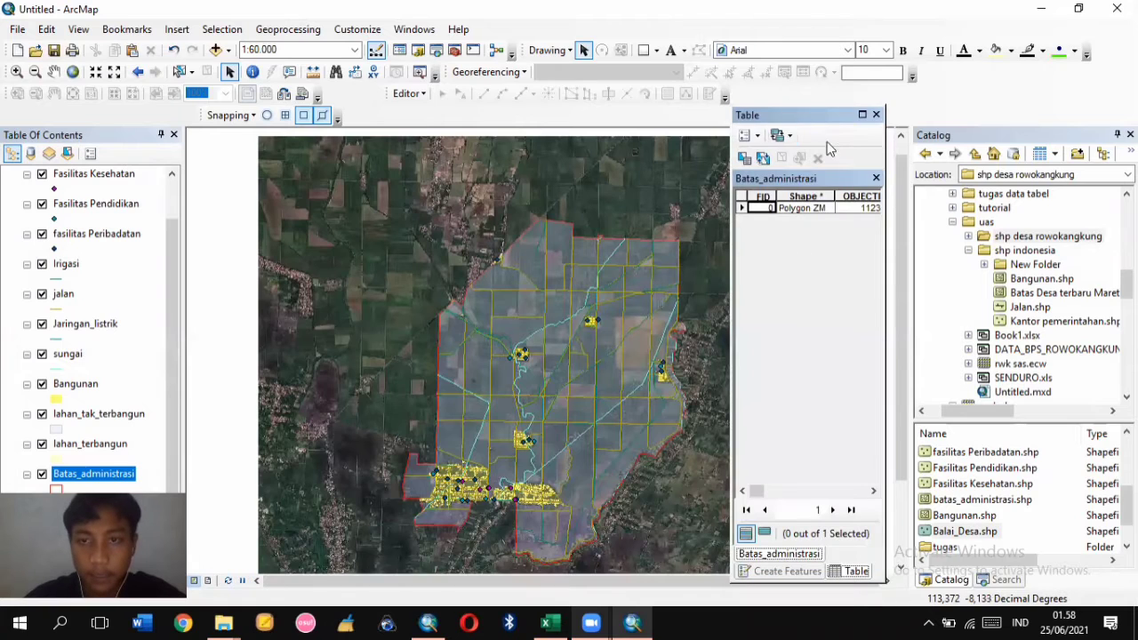
pyautogui.click(753, 136)
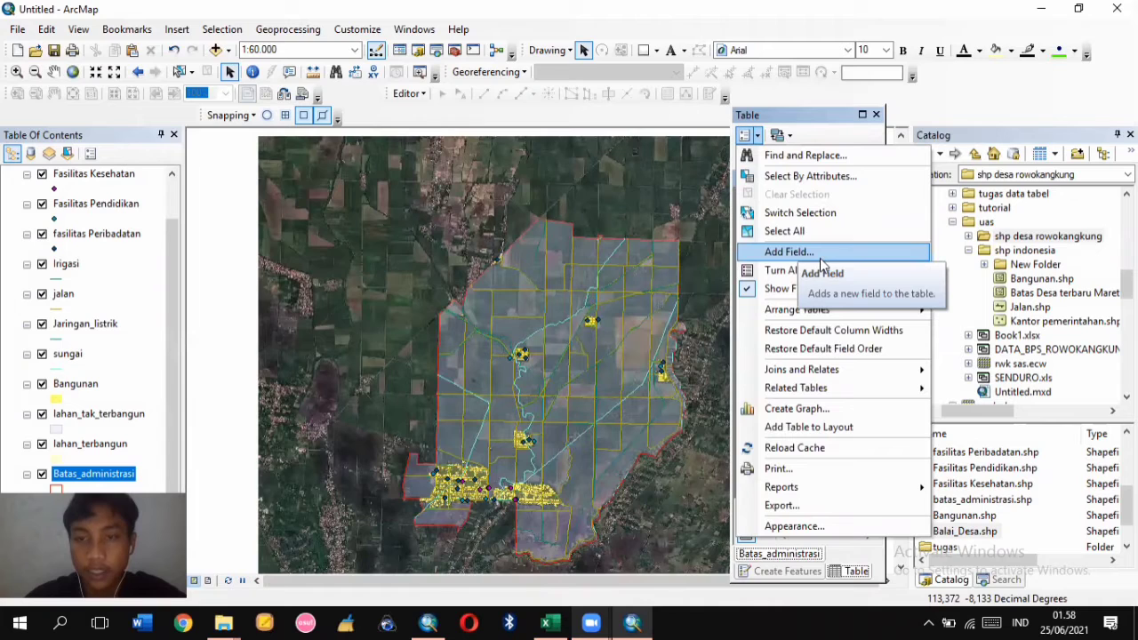
pyautogui.click(842, 138)
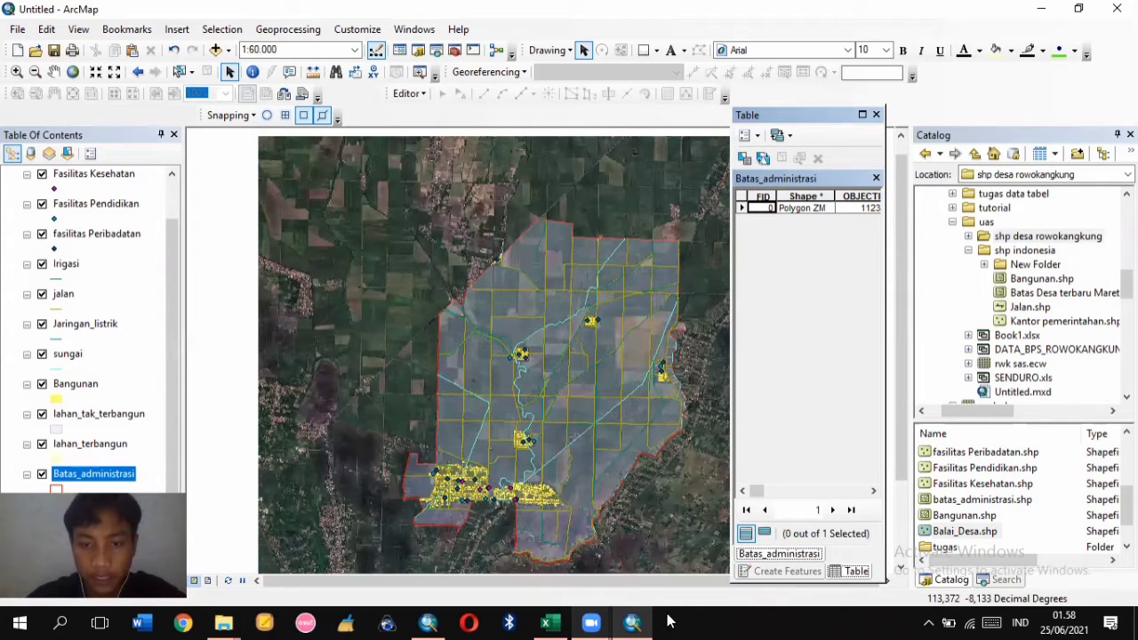
# Switch to the DATA_BPS_ROWOKANGKUNG.xls workbook in Excel and examine its village data table from NAMOBJ through KNTR_PMRNTHN
pyautogui.moveTo(550, 623)
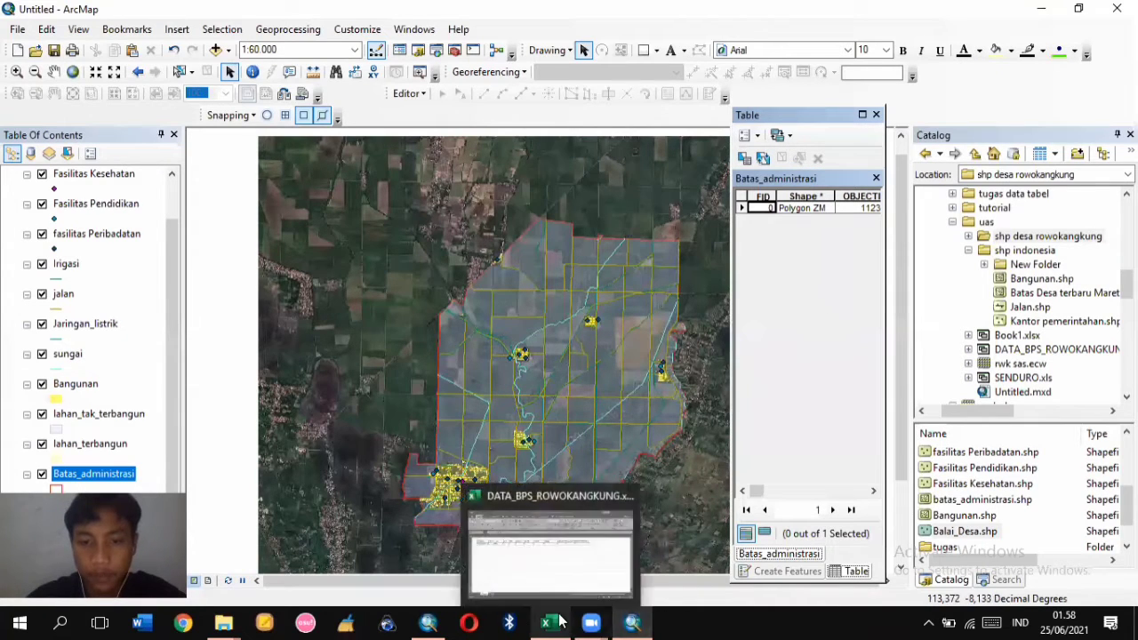
pyautogui.click(579, 580)
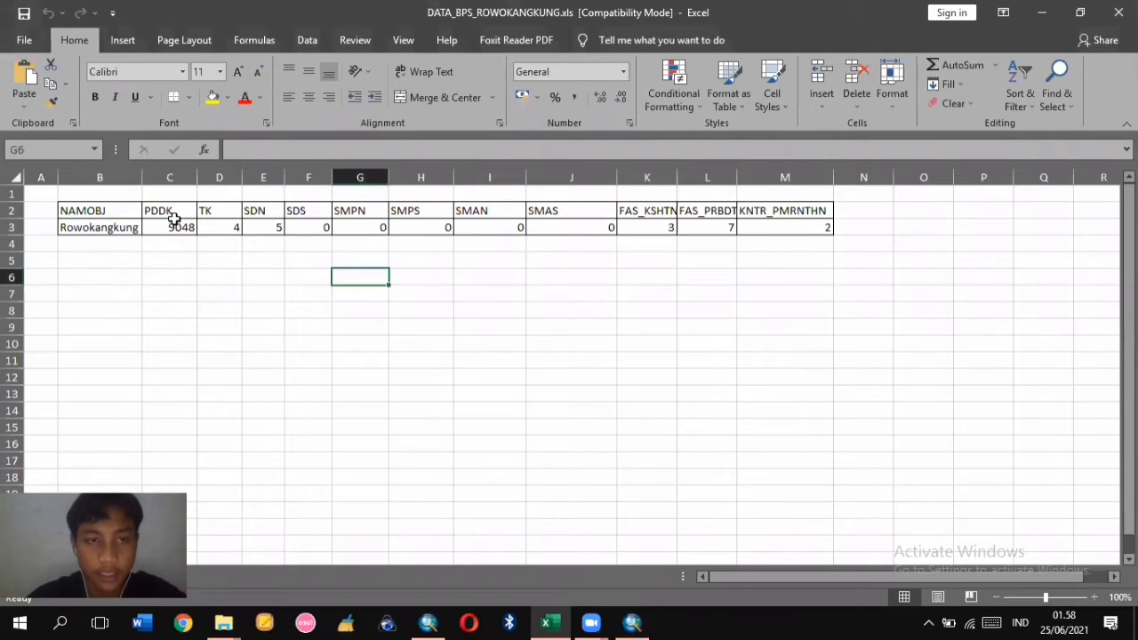
pyautogui.click(138, 220)
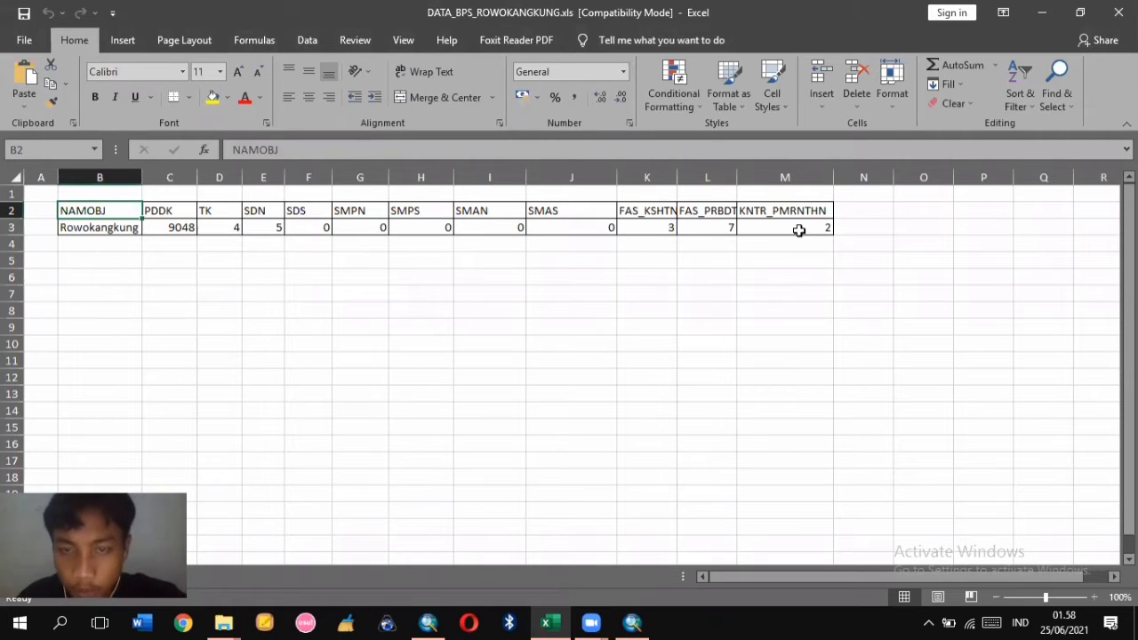
pyautogui.moveTo(181, 227); pyautogui.dragTo(827, 230)
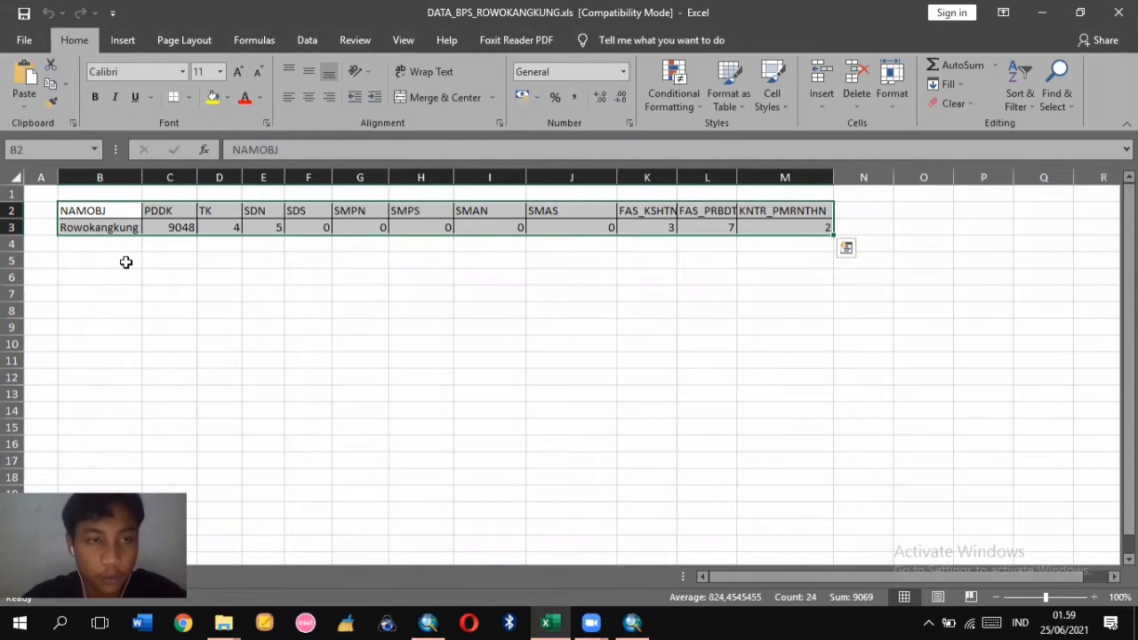
pyautogui.click(123, 257)
pyautogui.click(128, 276)
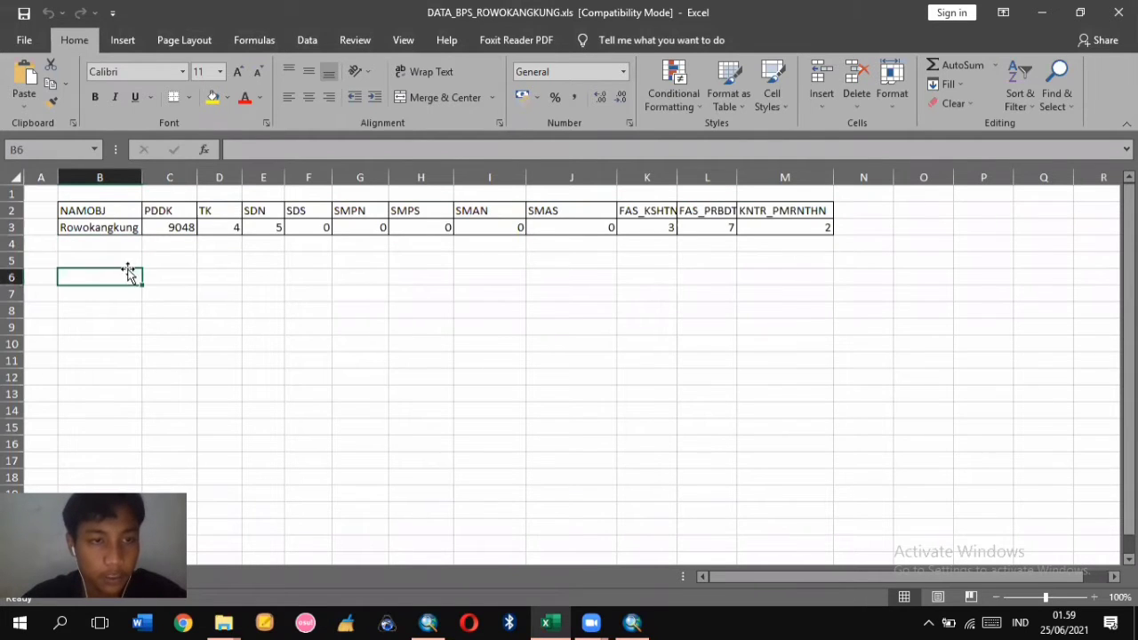
pyautogui.click(135, 213)
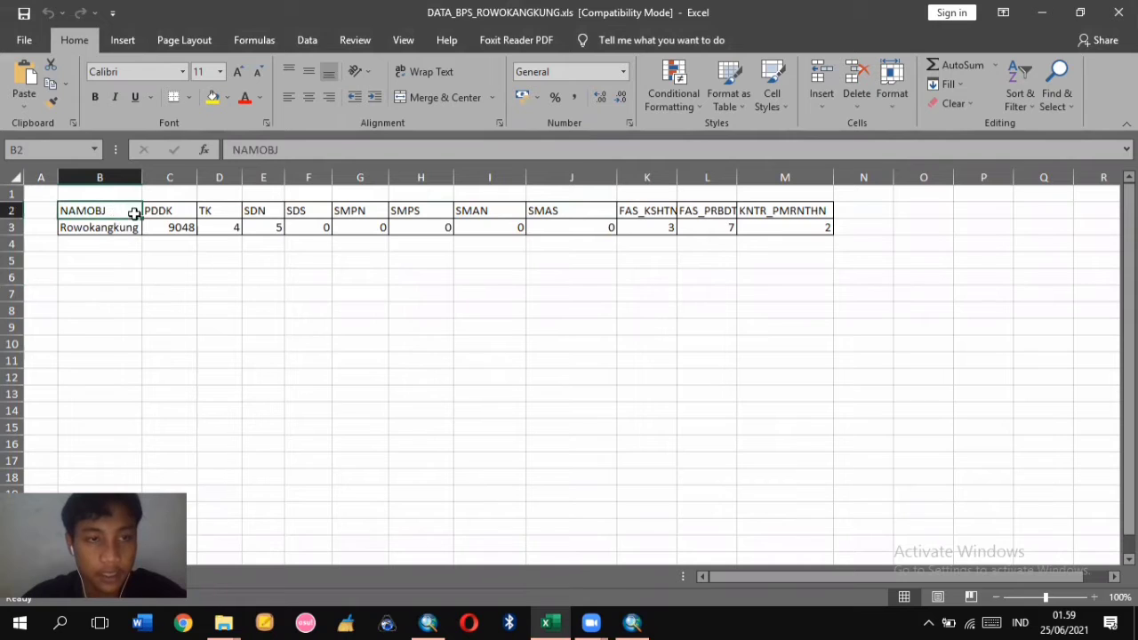
pyautogui.moveTo(113, 213); pyautogui.dragTo(808, 228)
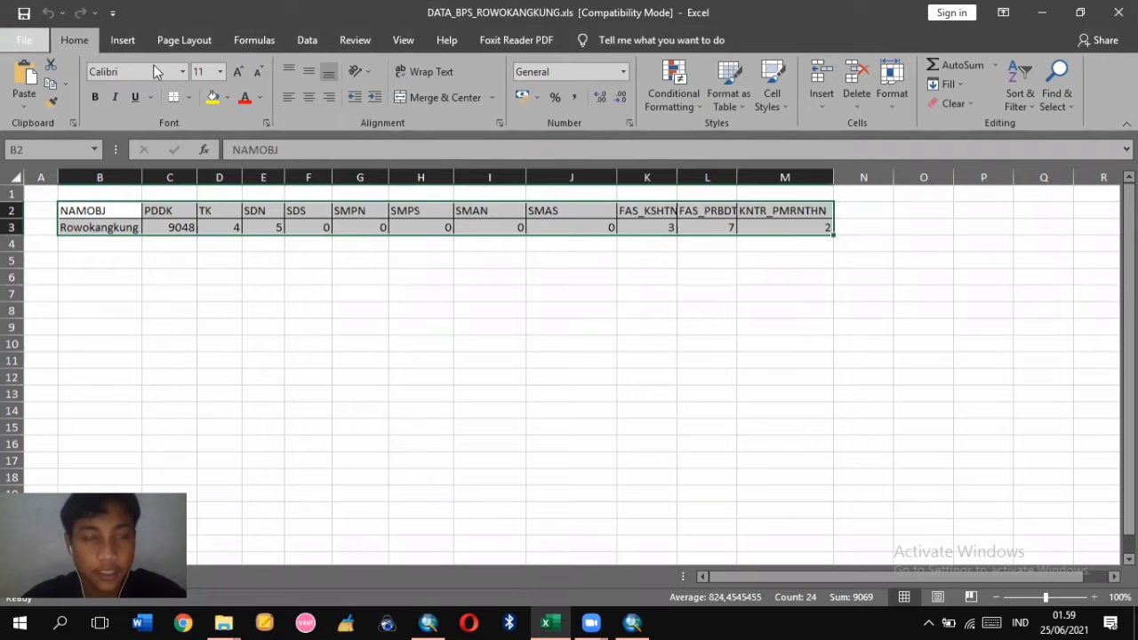
pyautogui.click(40, 40)
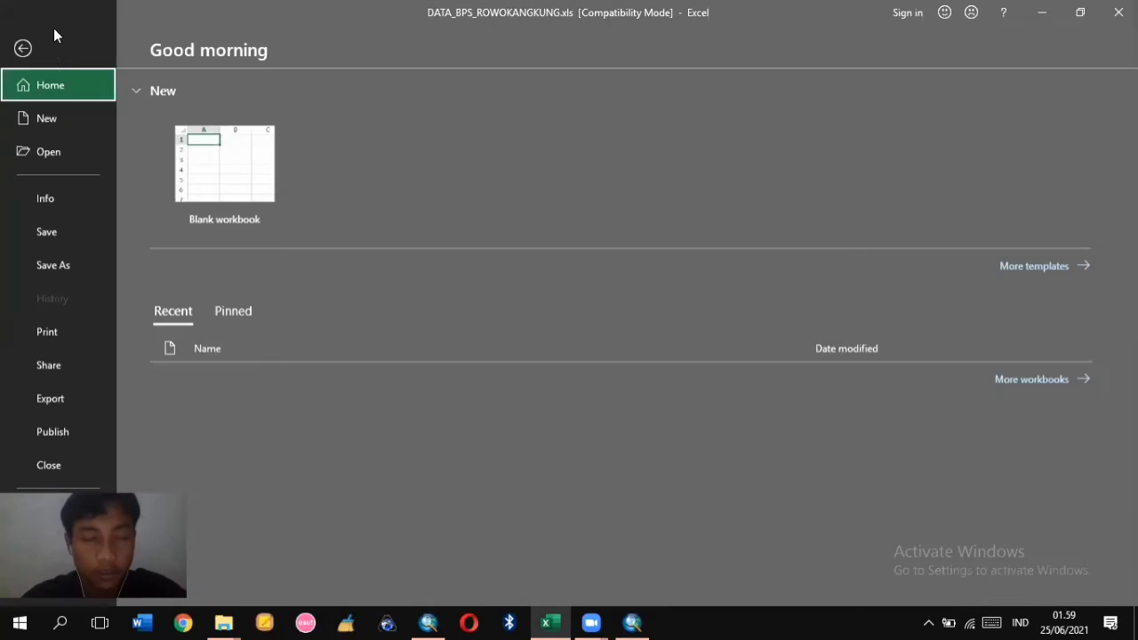
pyautogui.click(62, 262)
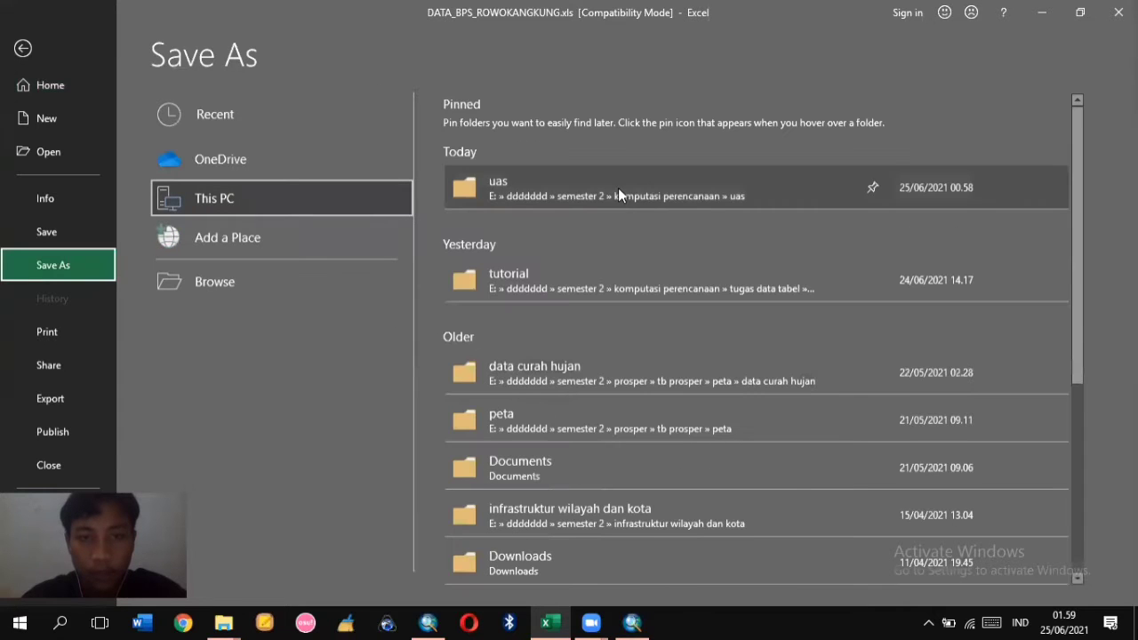
pyautogui.click(616, 190)
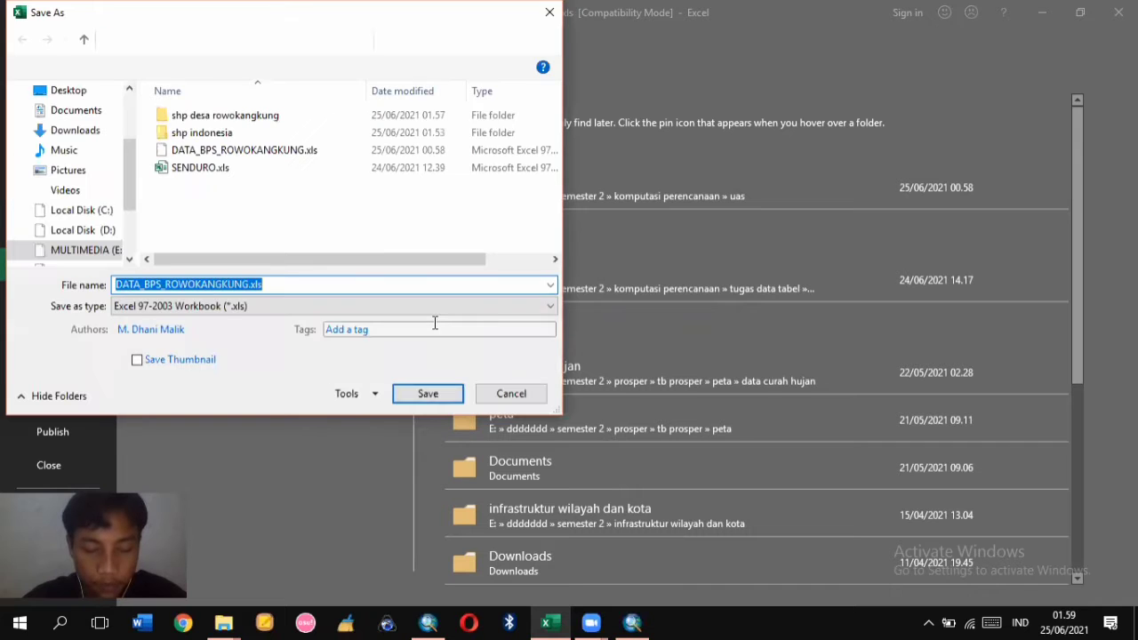
pyautogui.click(552, 305)
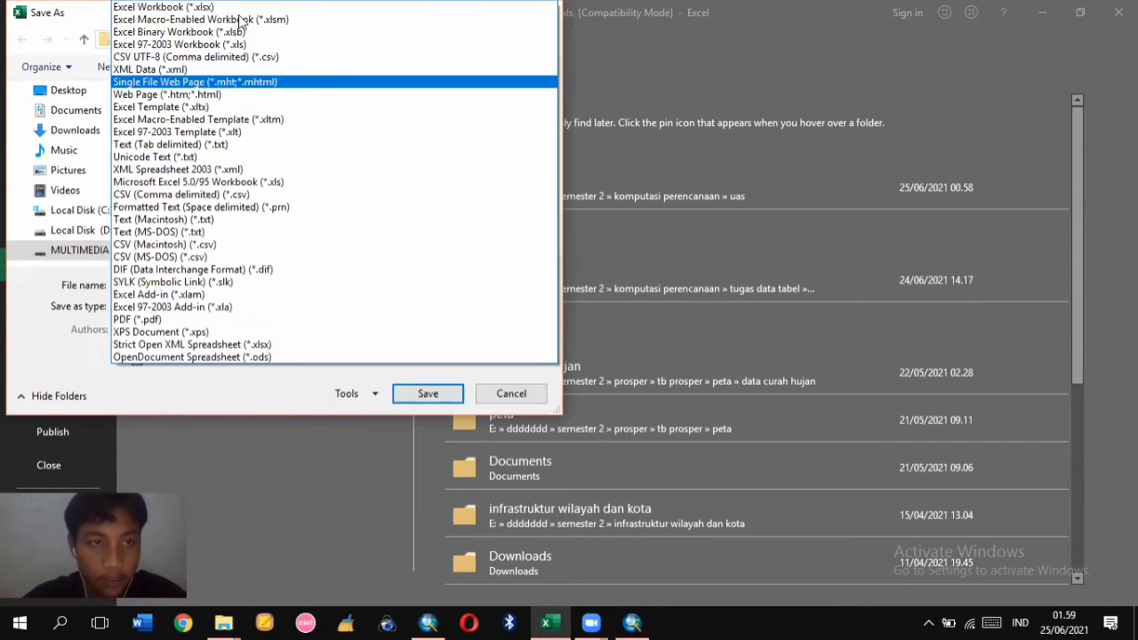
pyautogui.click(194, 9)
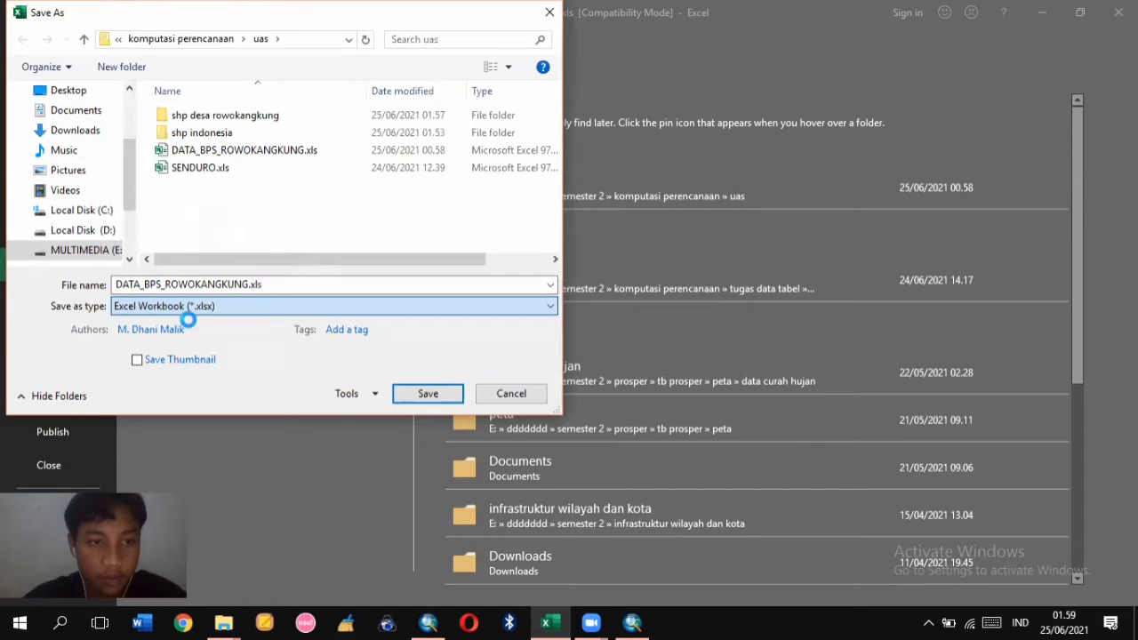
pyautogui.click(242, 308)
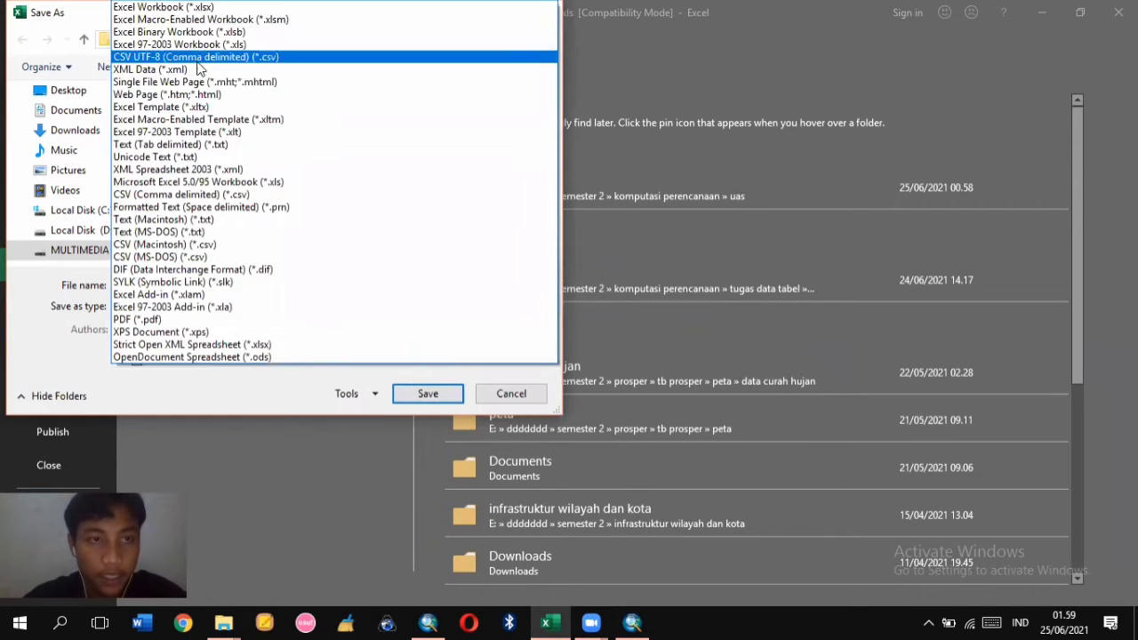
pyautogui.click(201, 44)
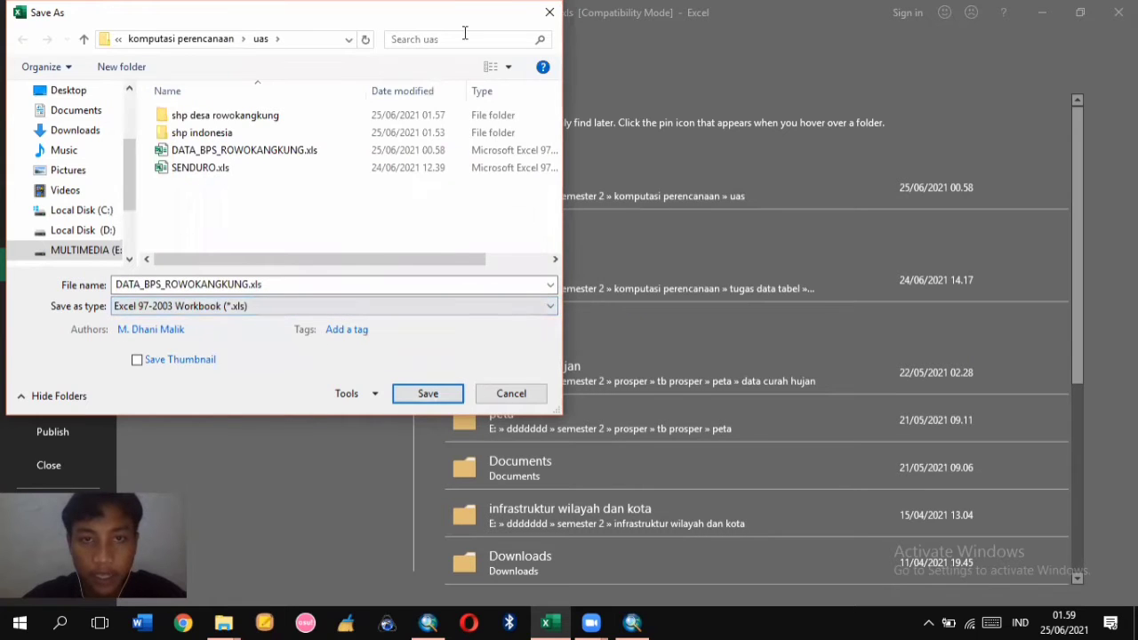
pyautogui.moveTo(296, 12); pyautogui.dragTo(296, 127)
pyautogui.click(550, 129)
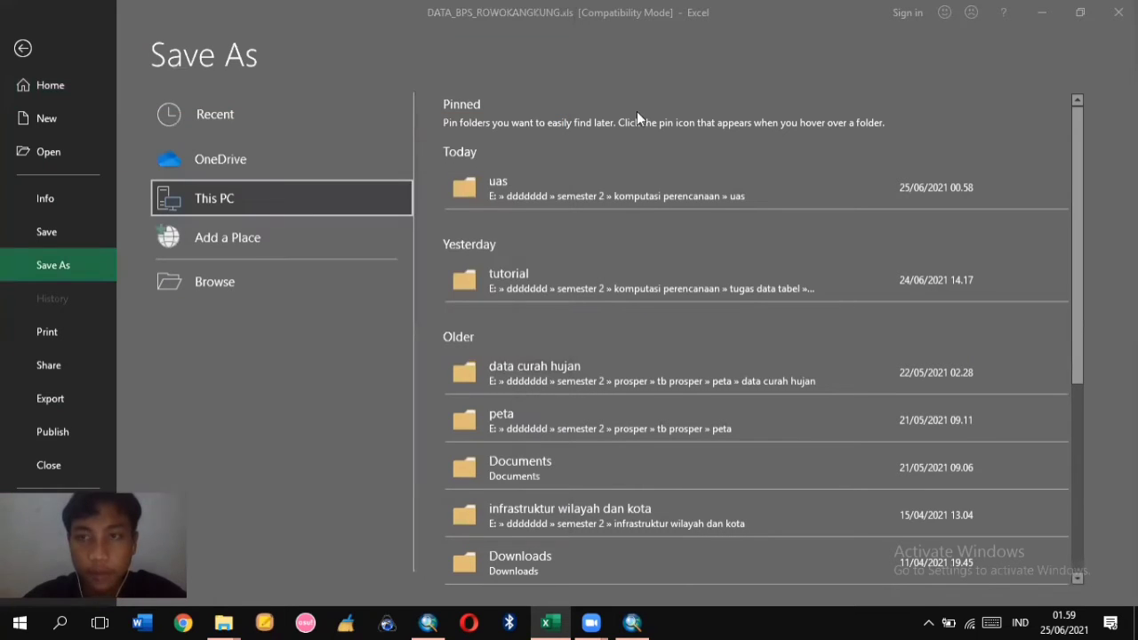
# Close the DATA_BPS_ROWOKANGKUNG.xls workbook and look over the whole village map in ArcMap
pyautogui.click(1119, 13)
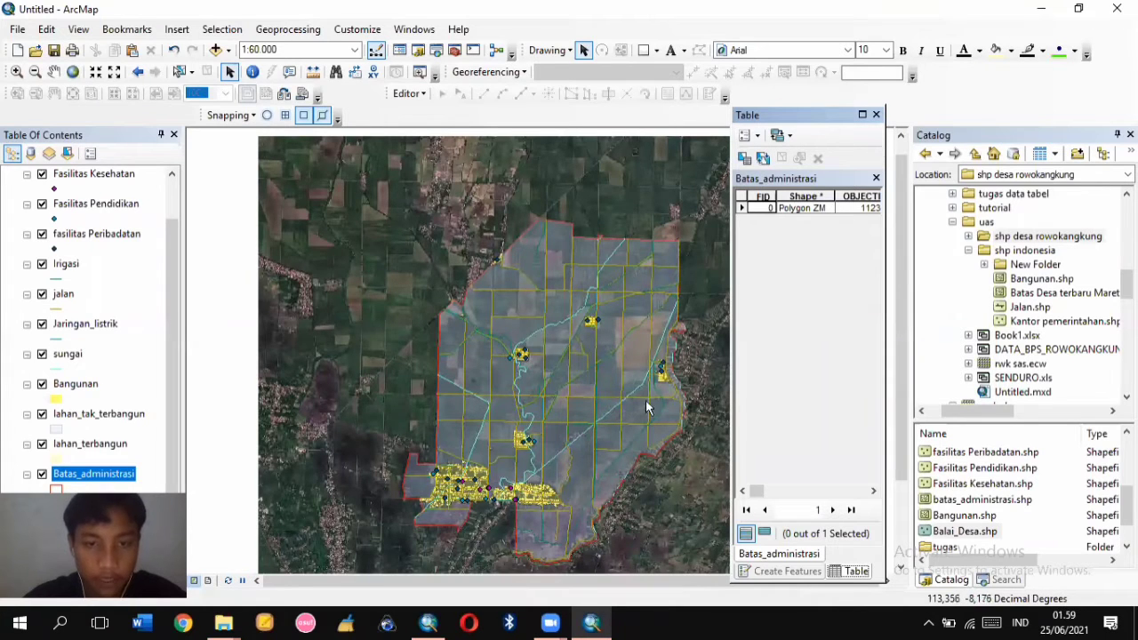
pyautogui.scroll(-1, 646, 408)
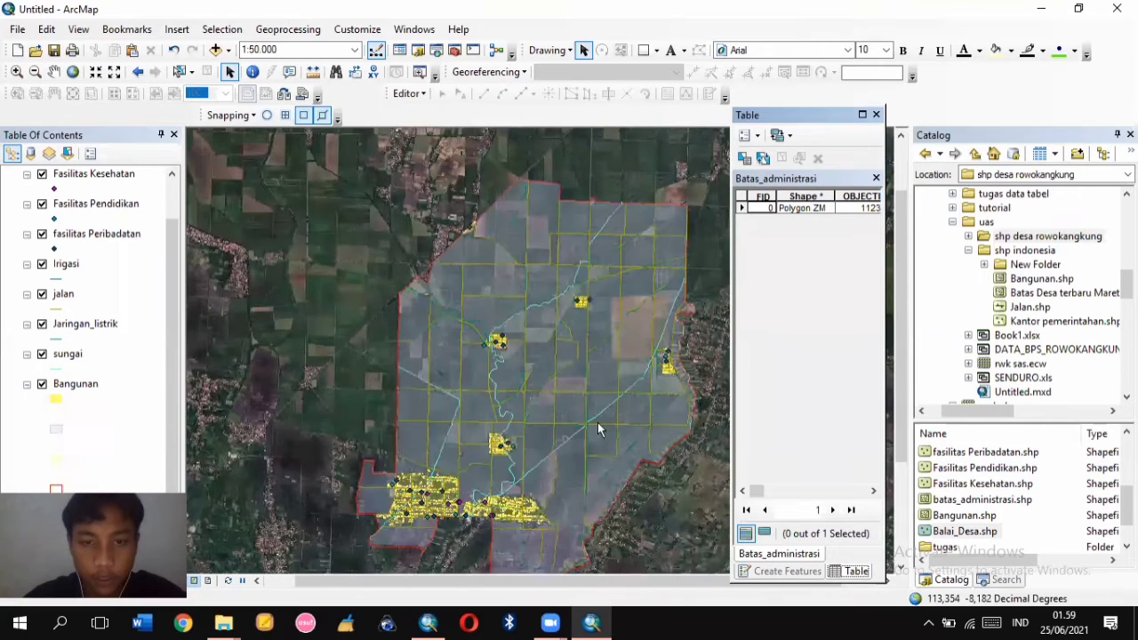
pyautogui.scroll(1, 607, 466)
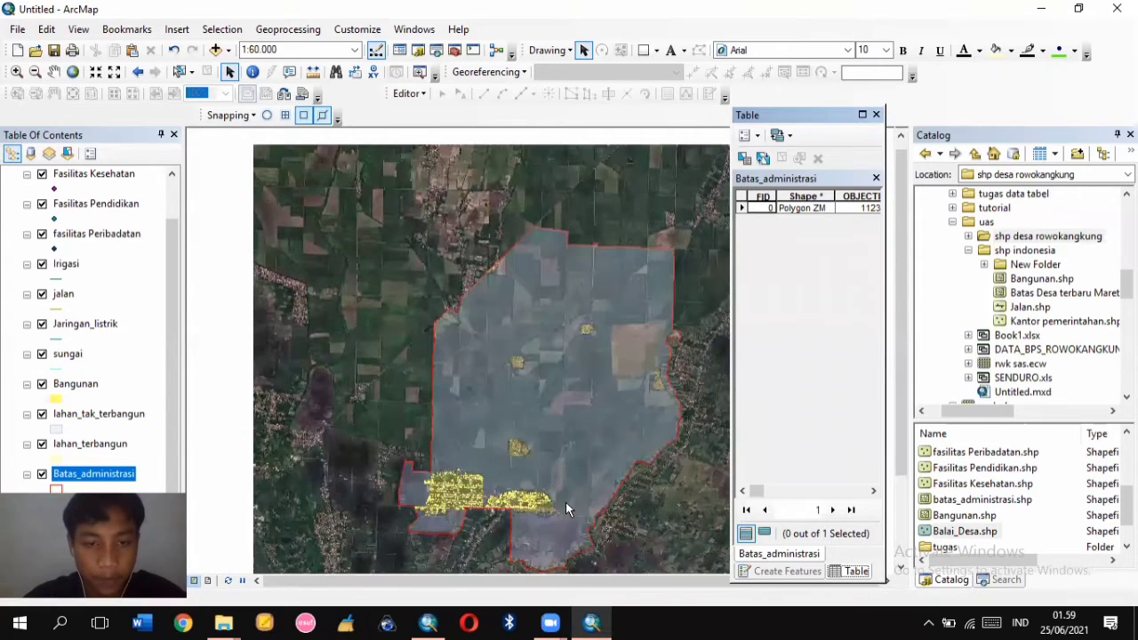
pyautogui.moveTo(904, 326); pyautogui.dragTo(907, 347)
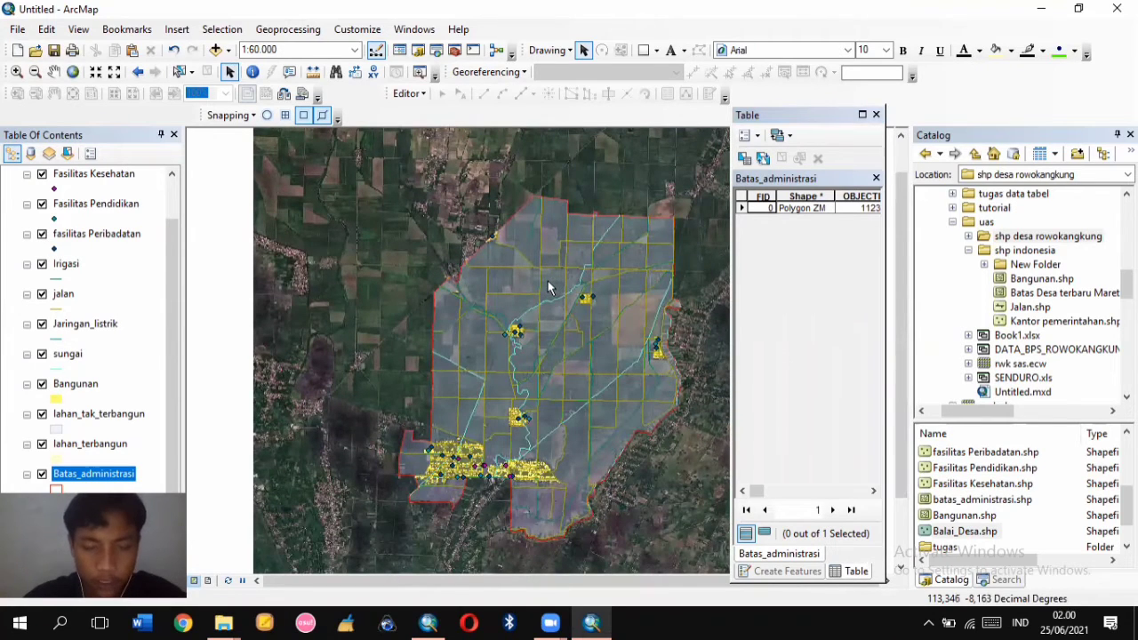
pyautogui.scroll(-1, 607, 368)
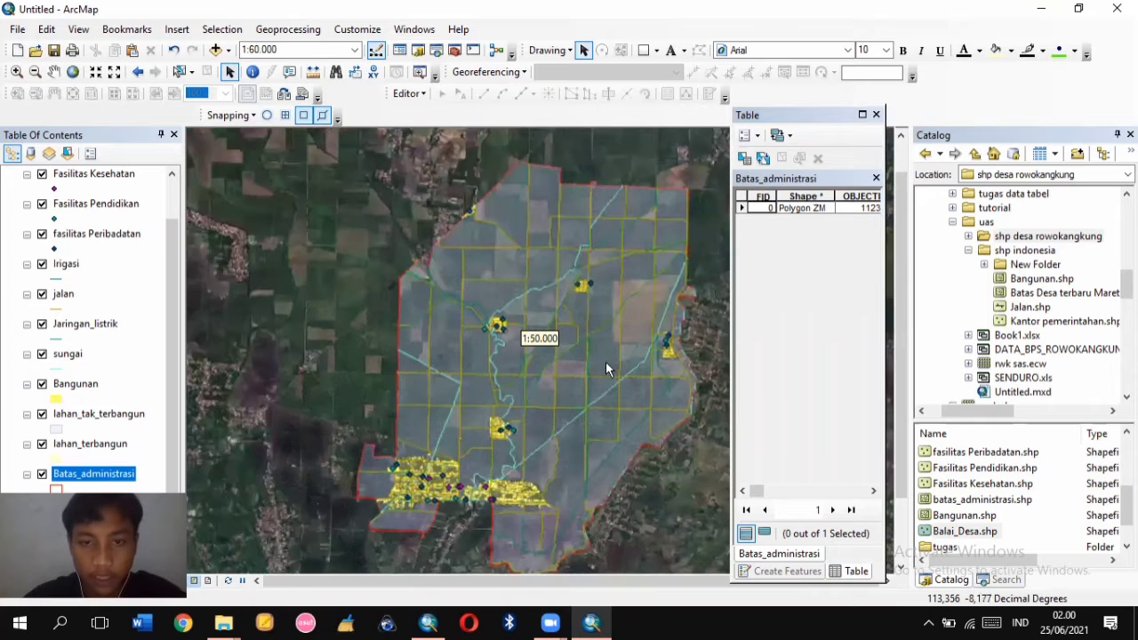
pyautogui.moveTo(902, 273); pyautogui.dragTo(900, 296)
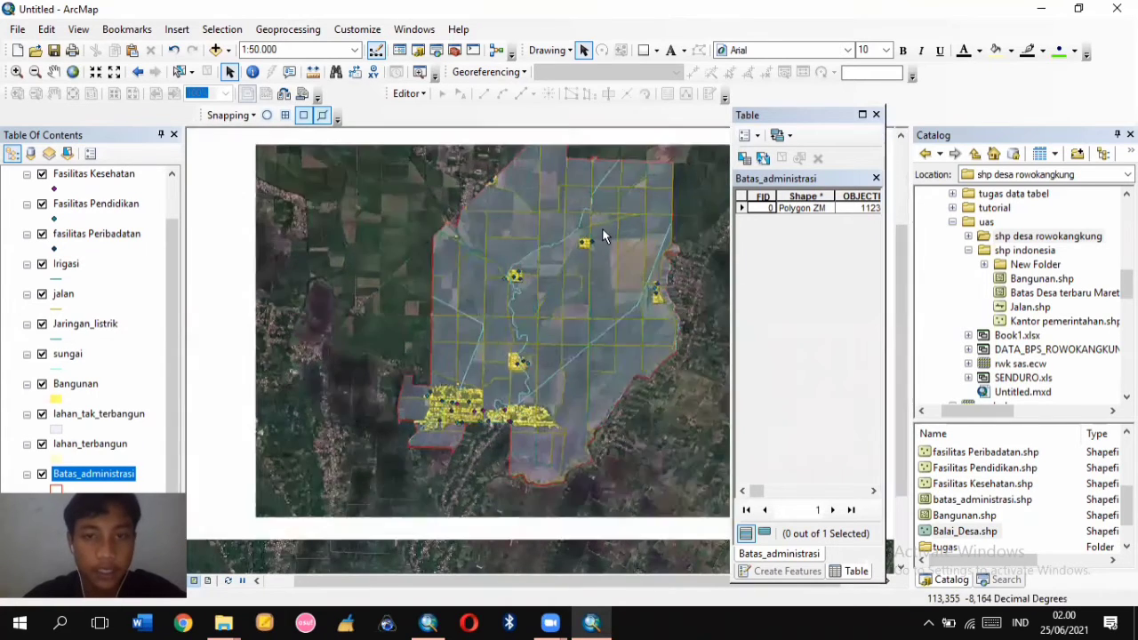
pyautogui.scroll(-1, 602, 237)
pyautogui.moveTo(905, 256); pyautogui.dragTo(900, 239)
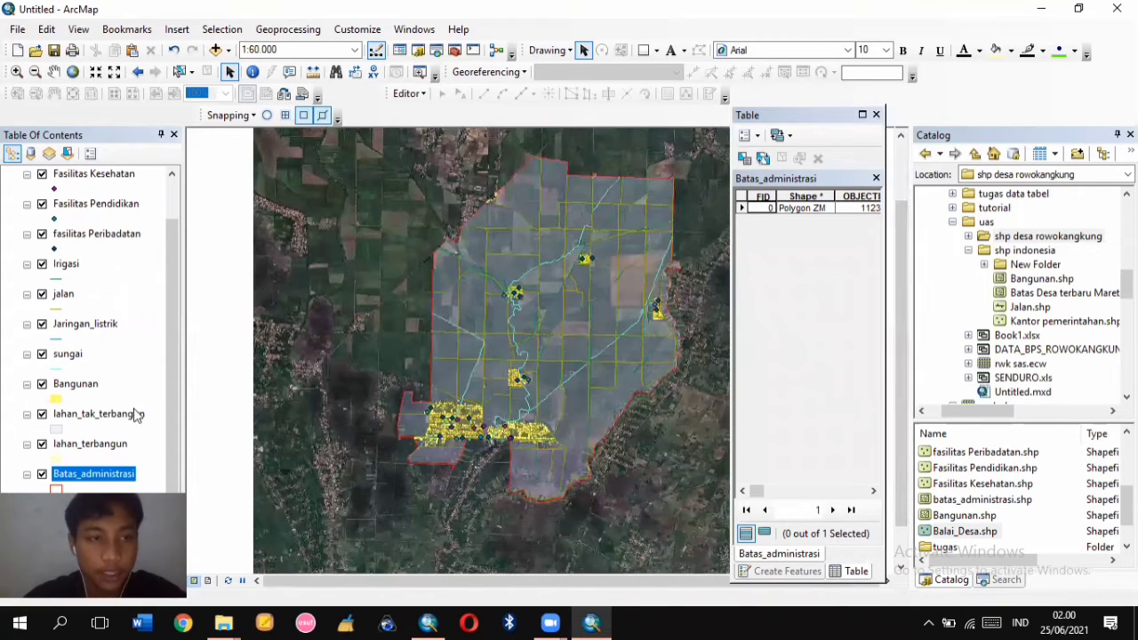
# Start an attribute join from a table on the Batas_administrasi layer, based on its NAMOBJ field
pyautogui.rightClick(92, 476)
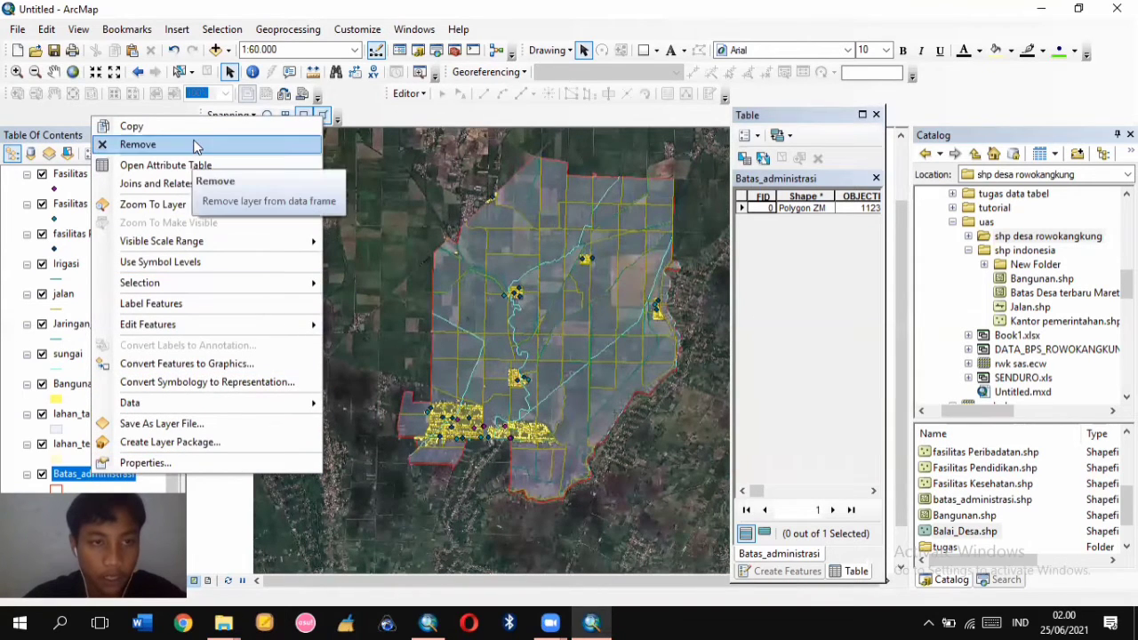
pyautogui.moveTo(210, 184)
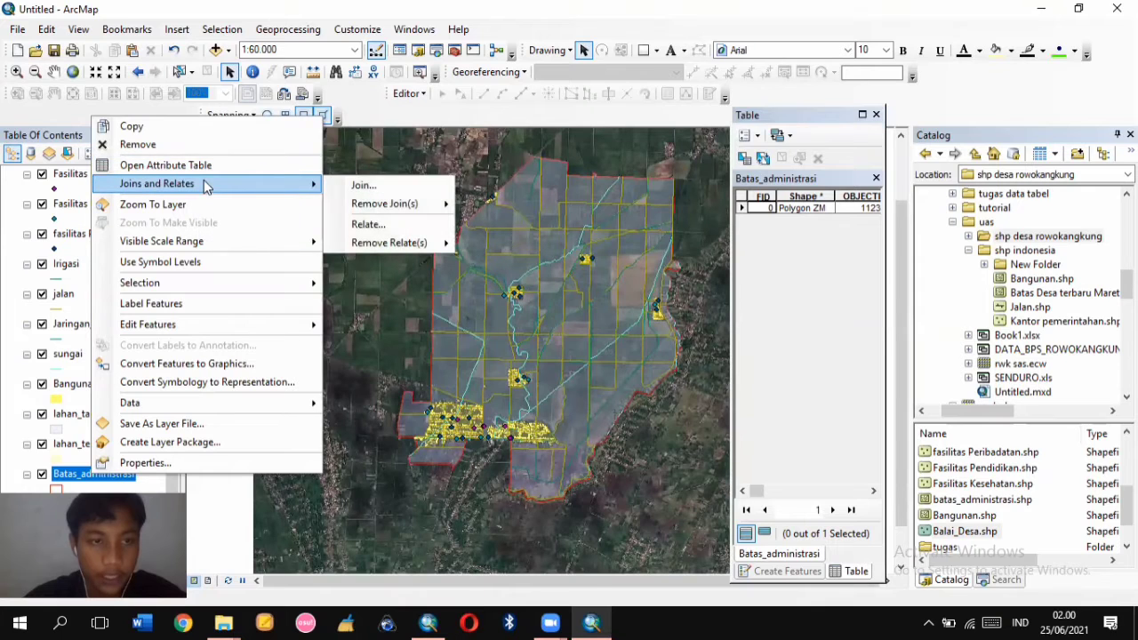
pyautogui.click(354, 189)
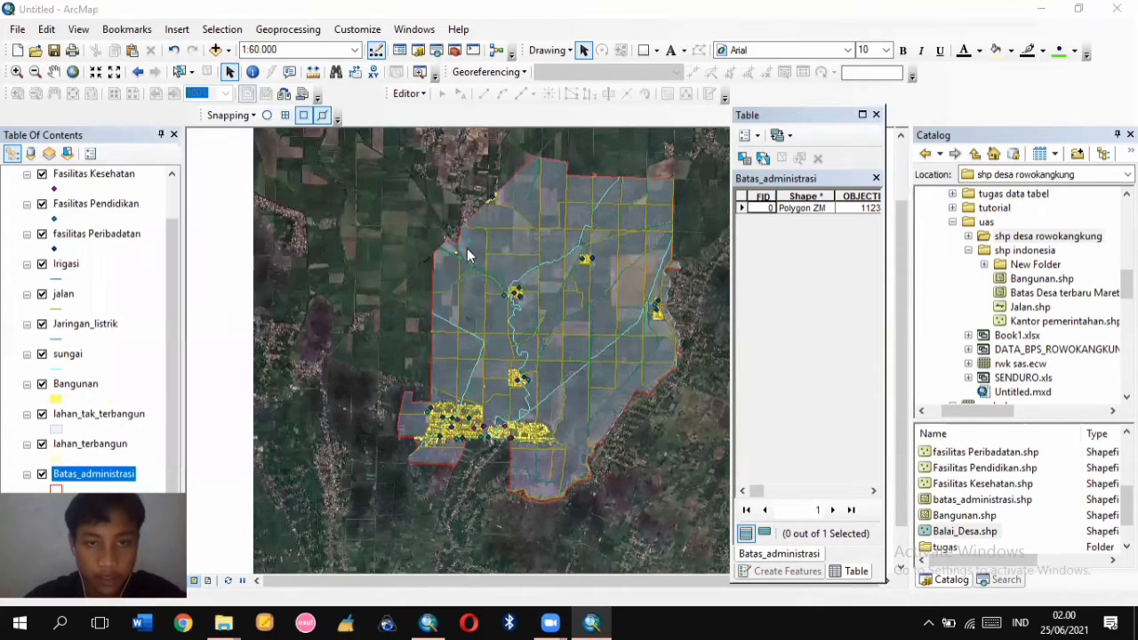
pyautogui.click(650, 193)
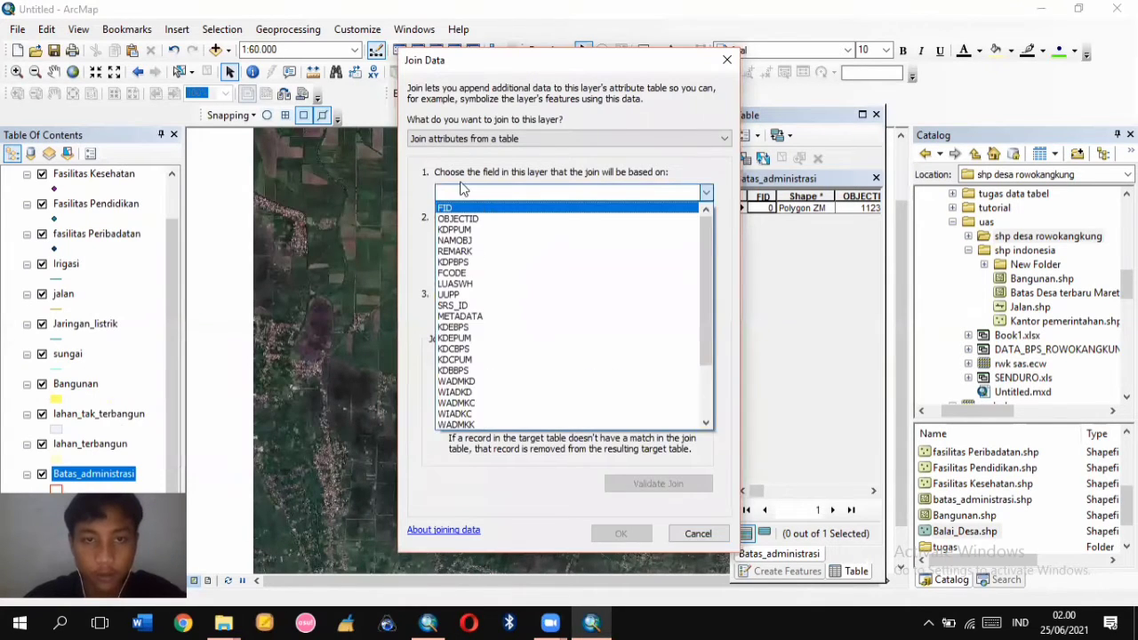
pyautogui.click(449, 189)
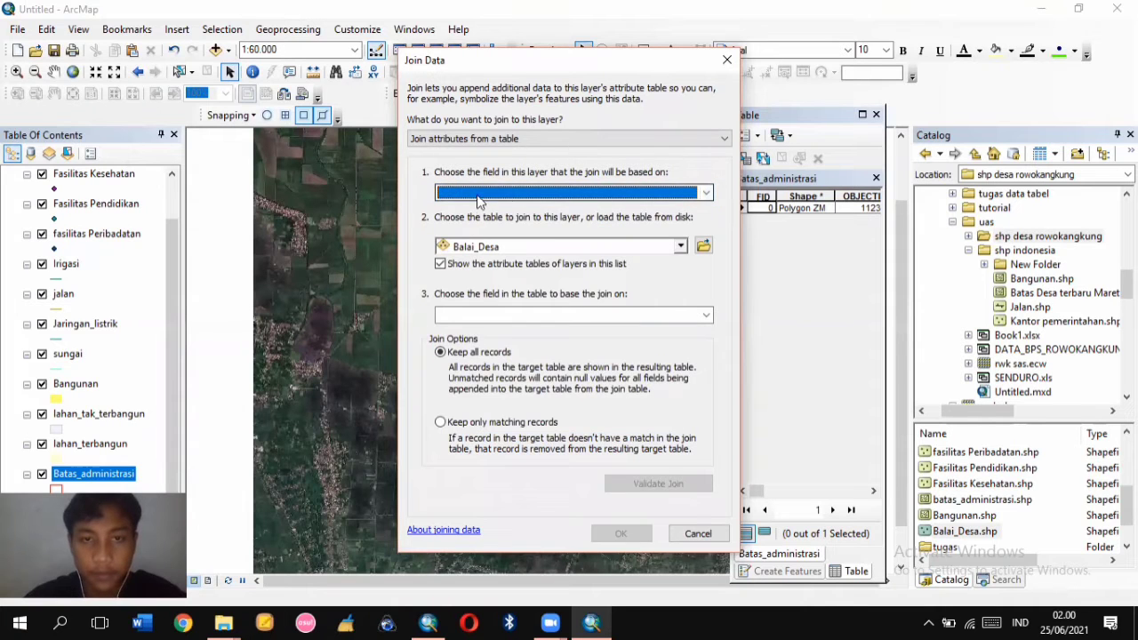
pyautogui.click(704, 193)
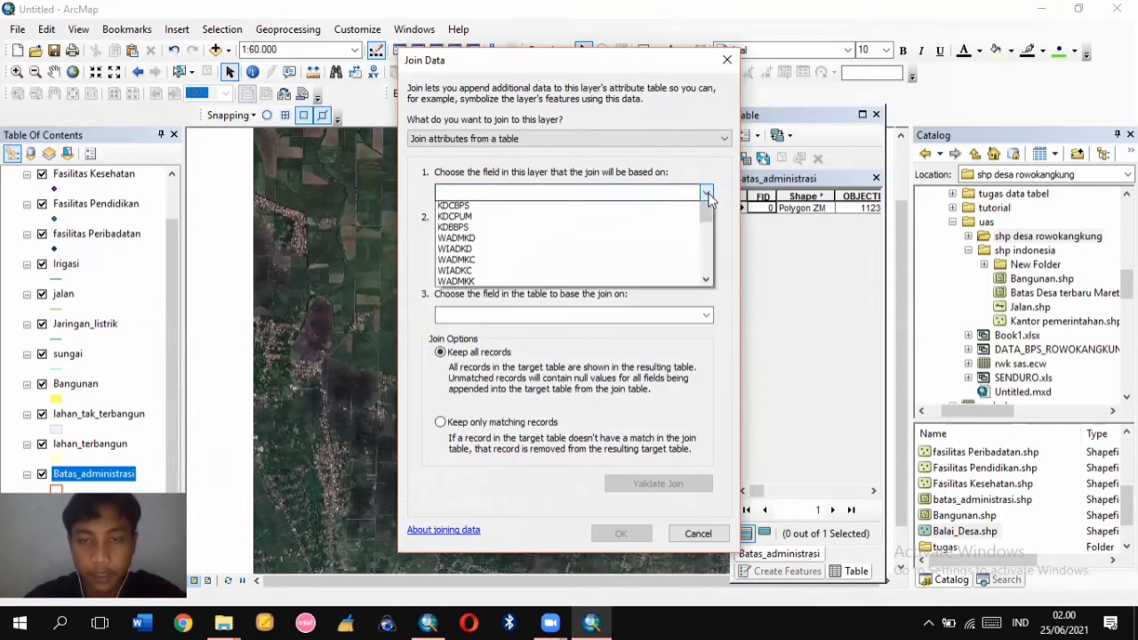
pyautogui.moveTo(700, 240); pyautogui.dragTo(715, 213)
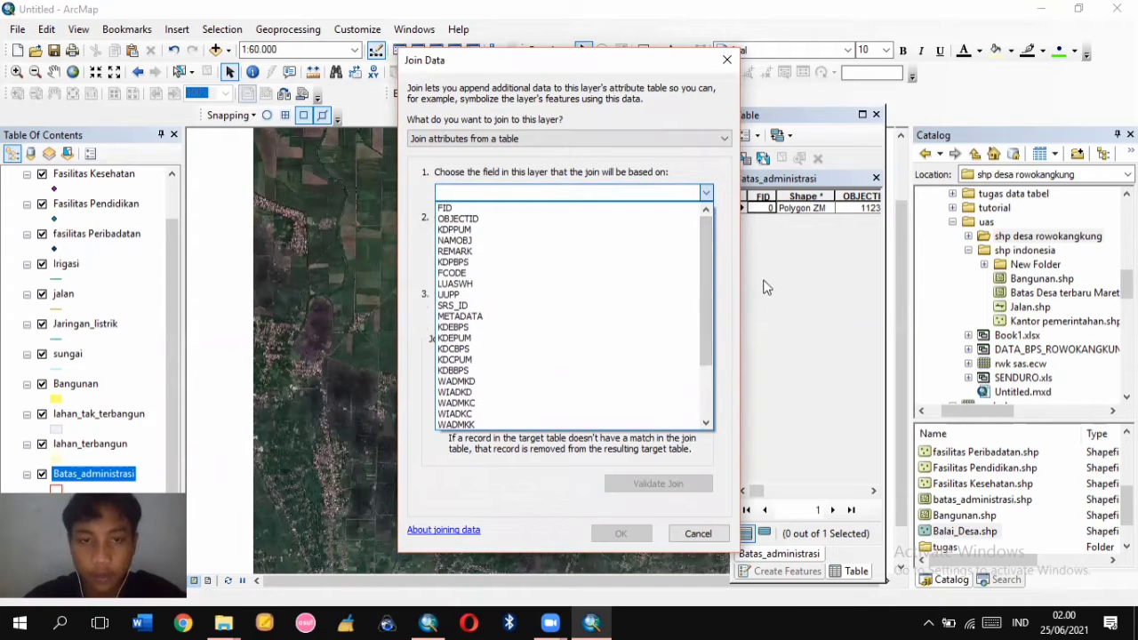
pyautogui.click(495, 242)
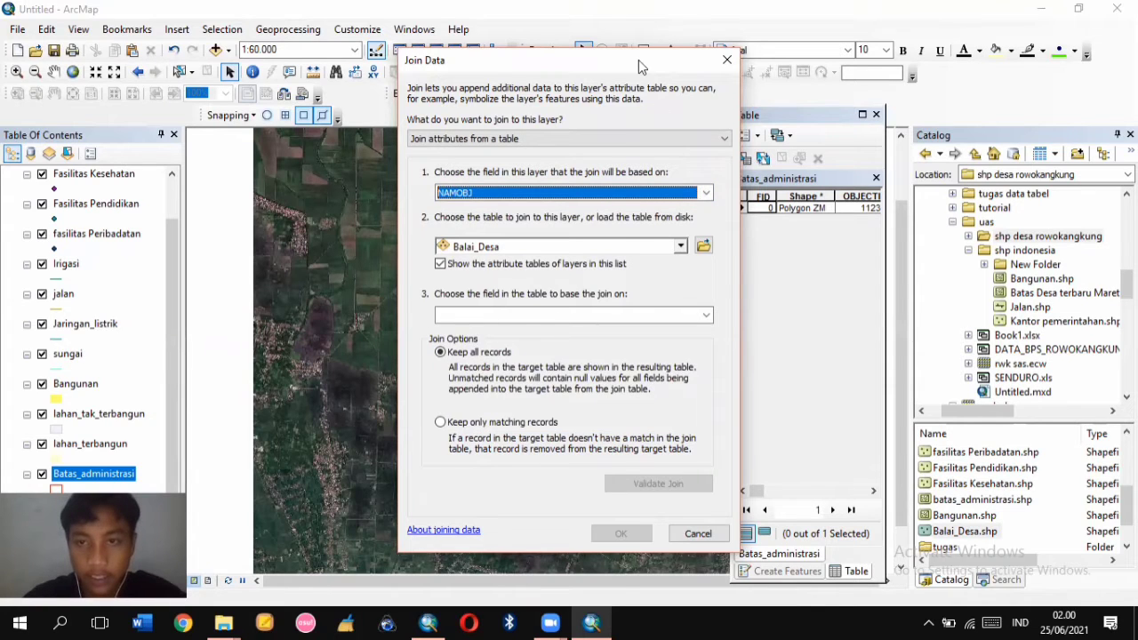
pyautogui.moveTo(639, 60); pyautogui.dragTo(612, 82)
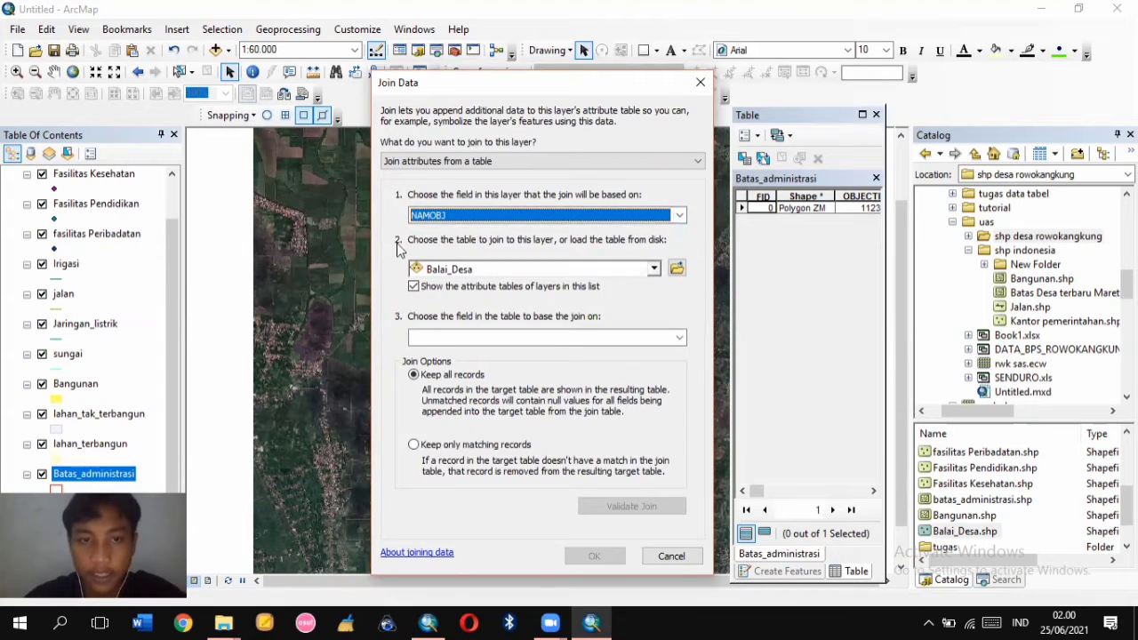
# Load Sheet1$ of DATA_BPS_ROWOKANGKUNG.xls from the uas folder as the table to join, matched on NAMOBJ
pyautogui.click(676, 268)
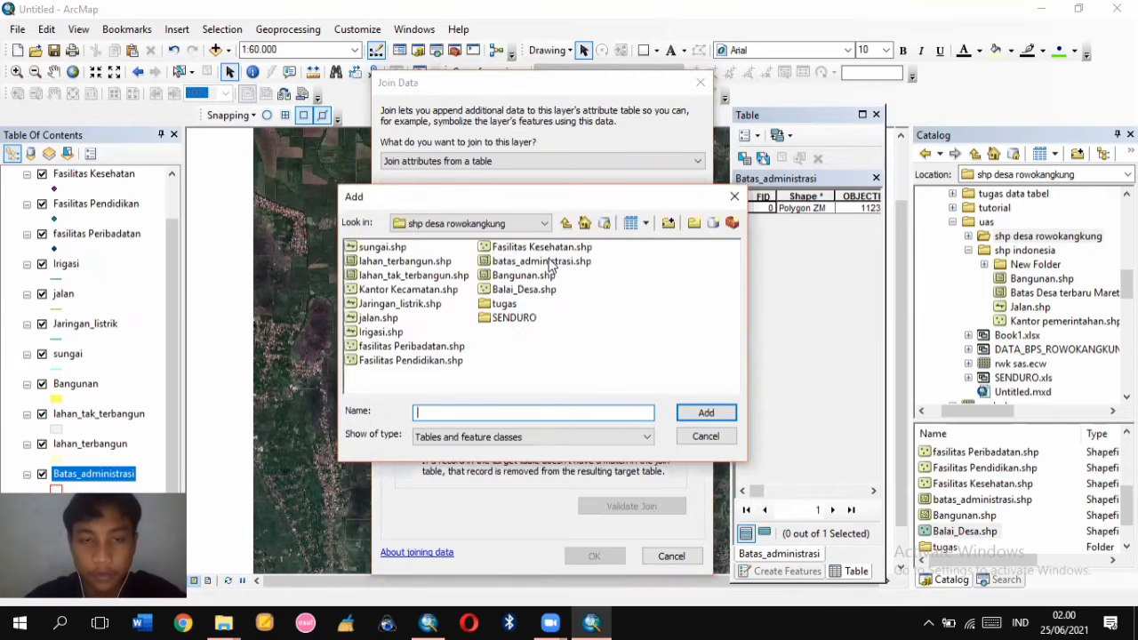
pyautogui.click(543, 224)
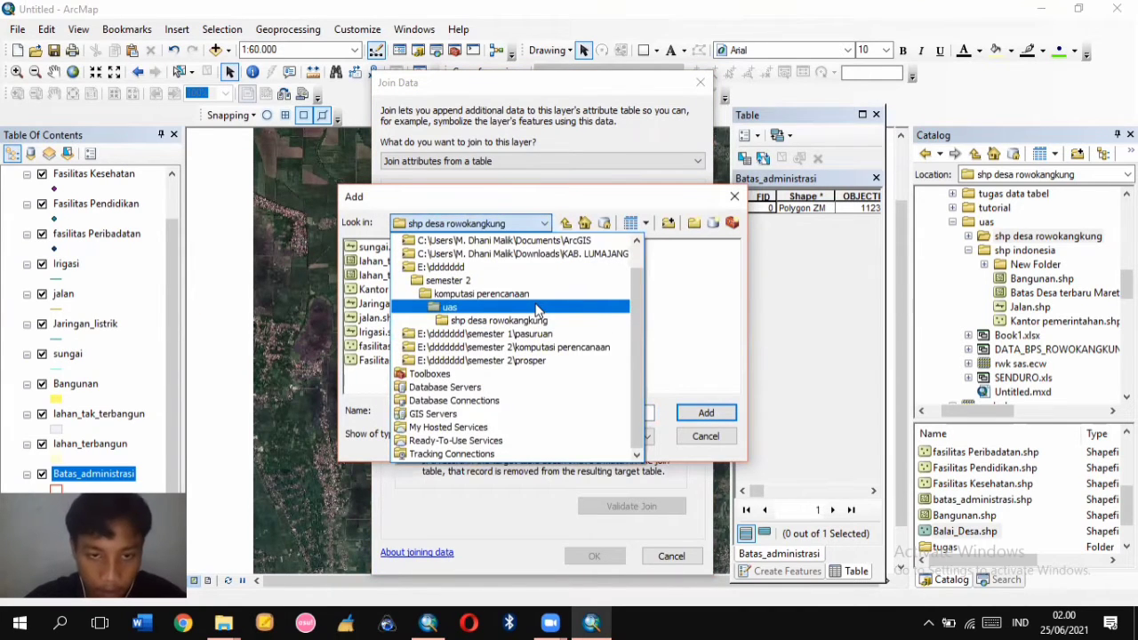
pyautogui.click(517, 309)
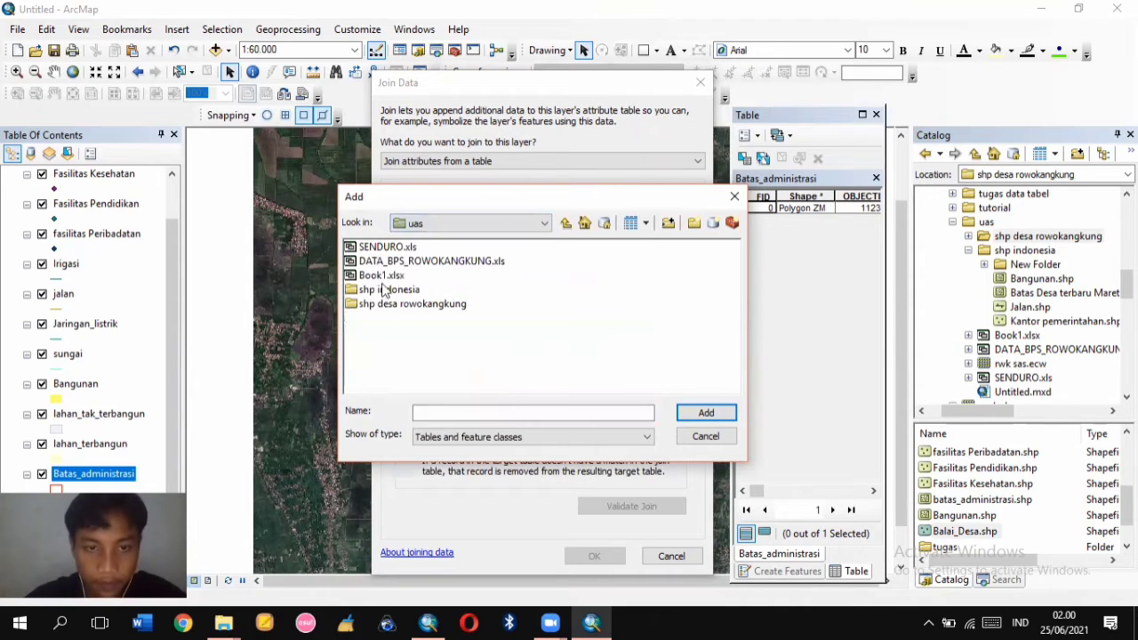
pyautogui.doubleClick(402, 261)
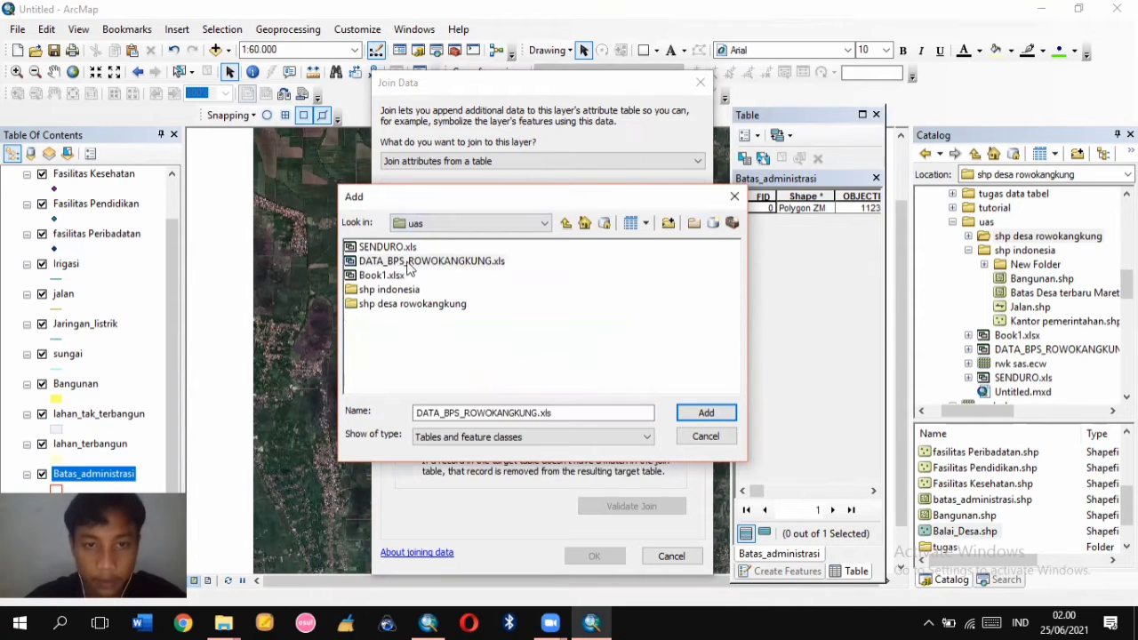
pyautogui.click(360, 247)
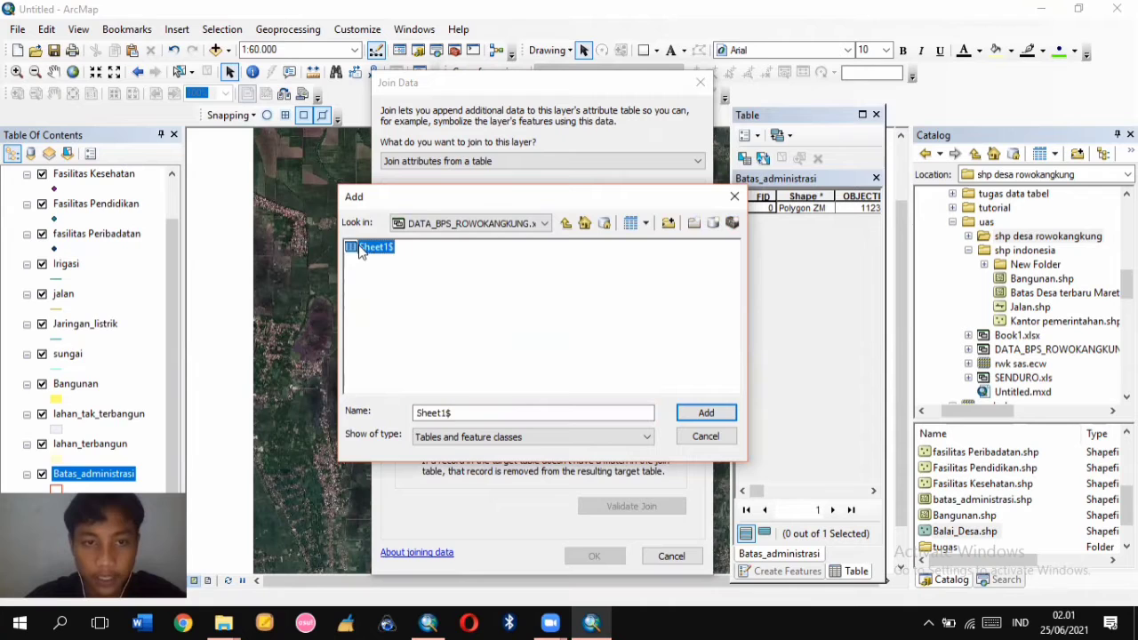
pyautogui.click(707, 416)
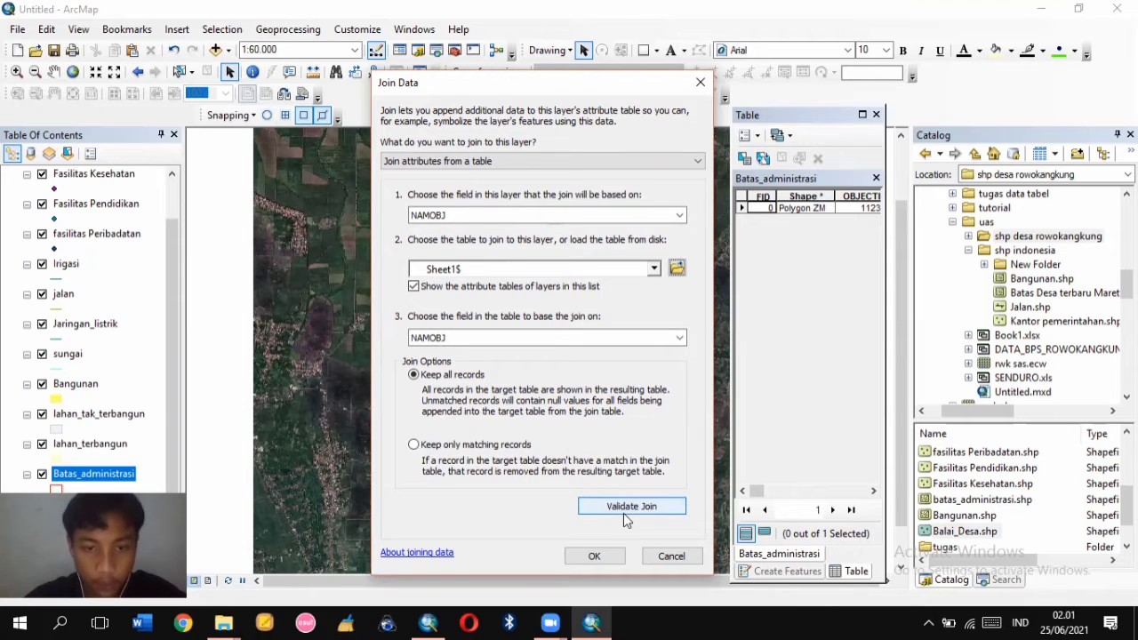
# Validate and apply the join with all records kept, and examine the joined fields in the enlarged Batas_administrasi attribute table
pyautogui.click(659, 520)
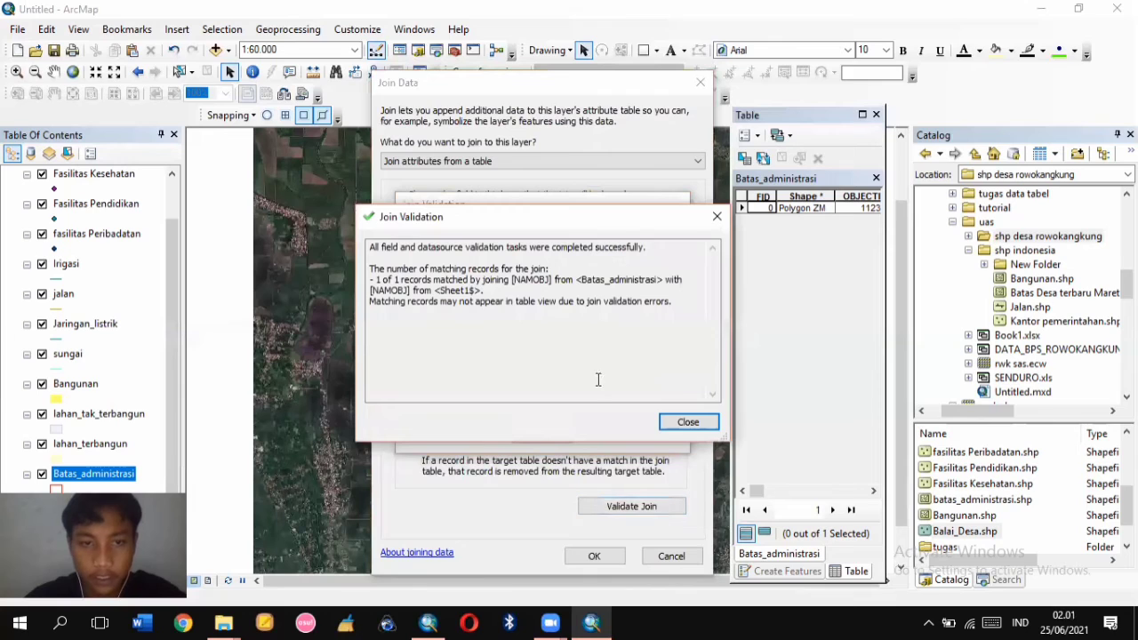
pyautogui.click(688, 424)
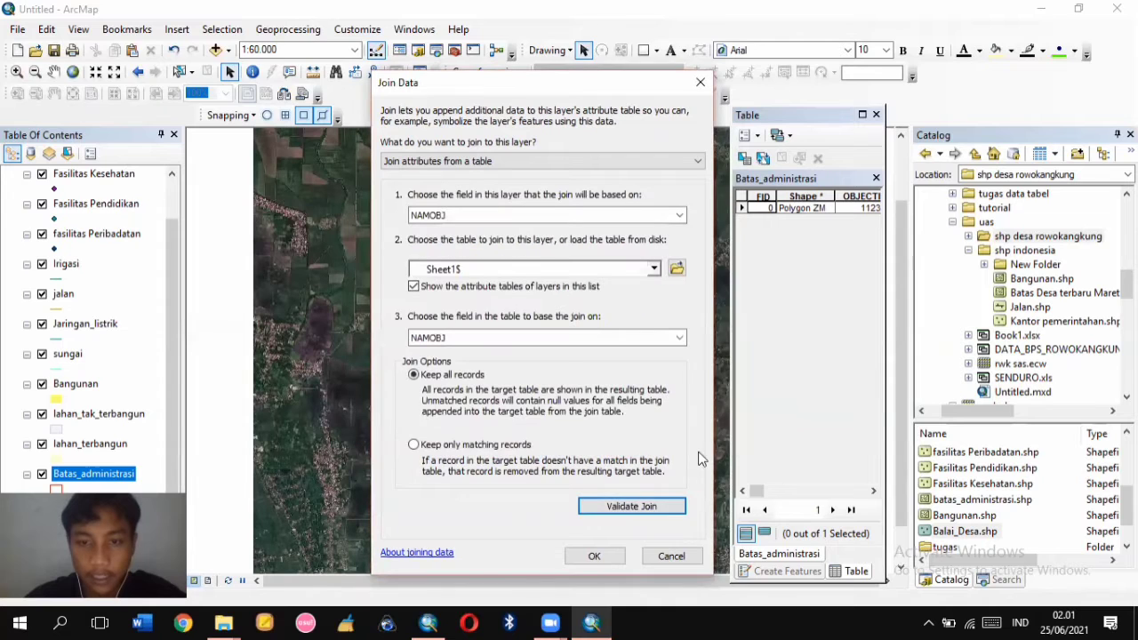
pyautogui.click(616, 557)
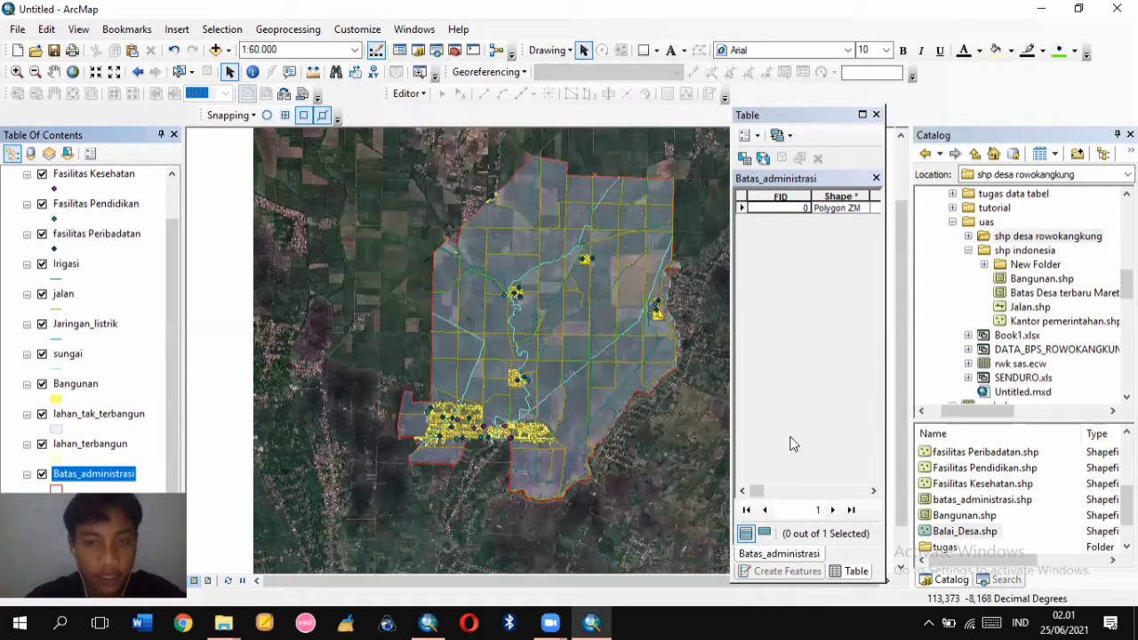
pyautogui.click(862, 114)
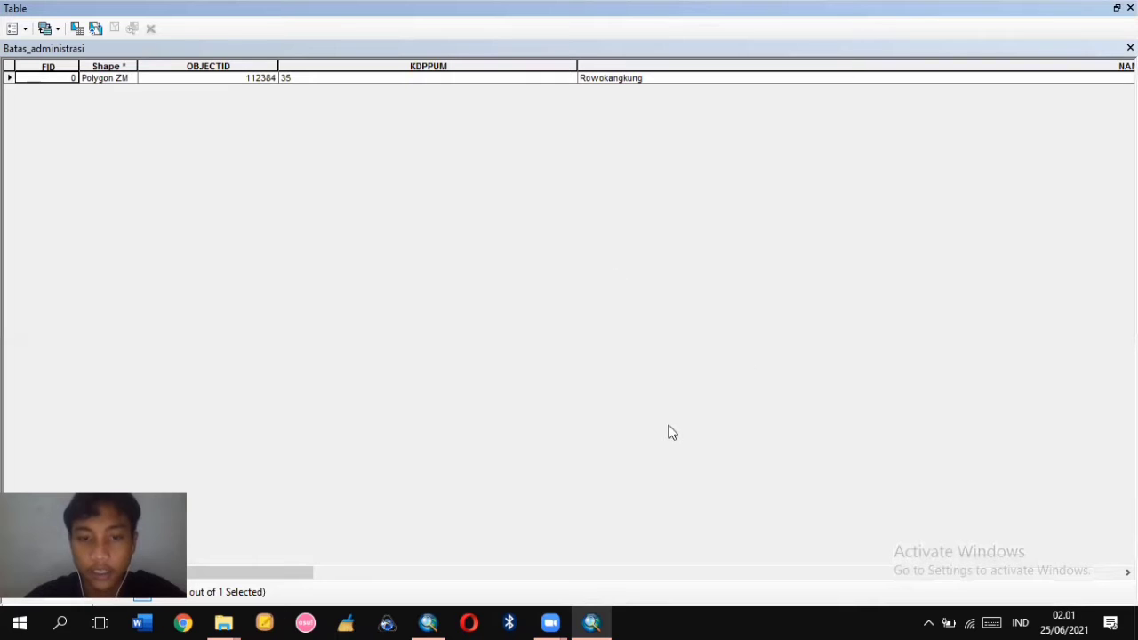
pyautogui.moveTo(307, 573); pyautogui.dragTo(883, 574)
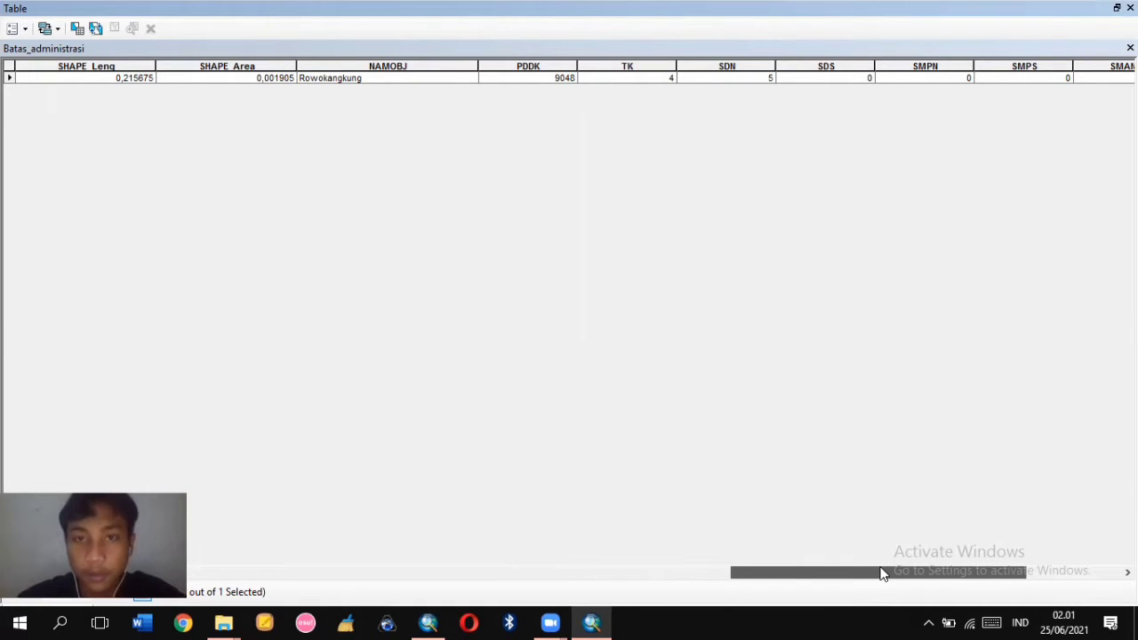
# Review the remaining joined fields in the Batas_administrasi attribute table, return it to its smaller size and close it
pyautogui.moveTo(884, 575); pyautogui.dragTo(943, 546)
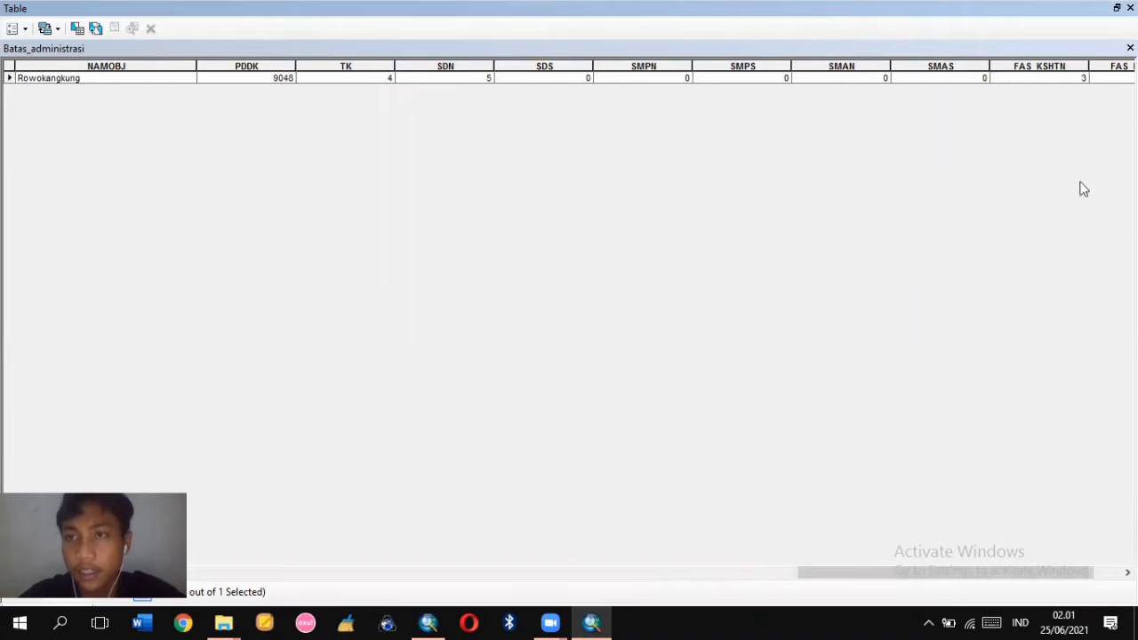
pyautogui.moveTo(976, 577); pyautogui.dragTo(1020, 574)
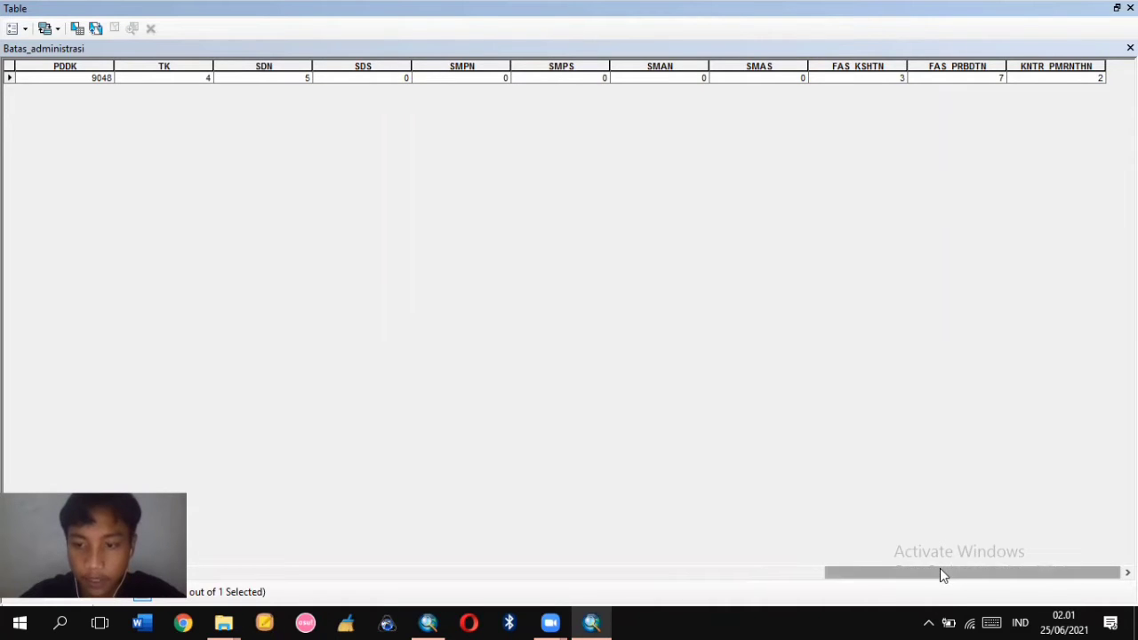
pyautogui.moveTo(940, 569); pyautogui.dragTo(650, 577)
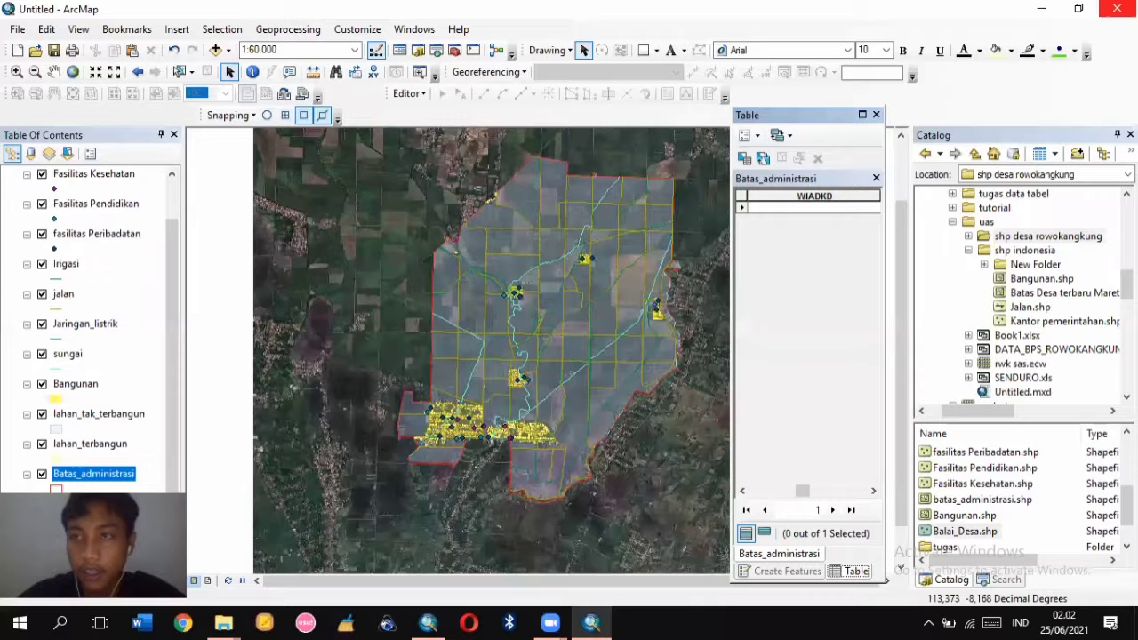
pyautogui.click(1117, 7)
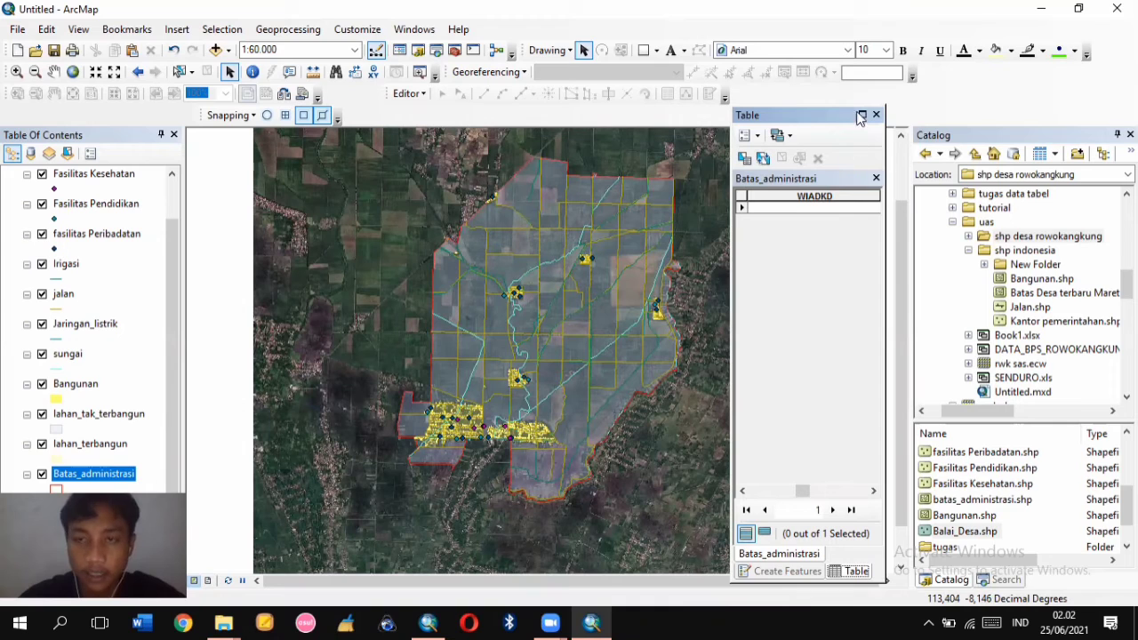
pyautogui.scroll(2, 129, 281)
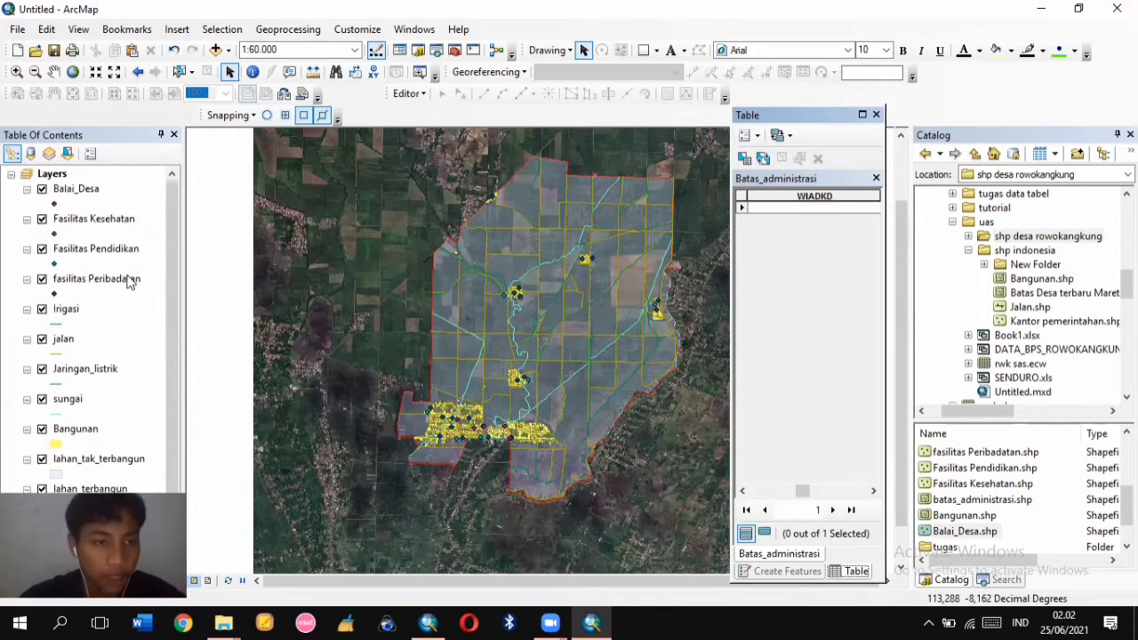
pyautogui.scroll(-1, 129, 281)
pyautogui.moveTo(175, 443)
pyautogui.mouseDown()
pyautogui.moveTo(186, 338)
pyautogui.moveTo(180, 462)
pyautogui.mouseUp()
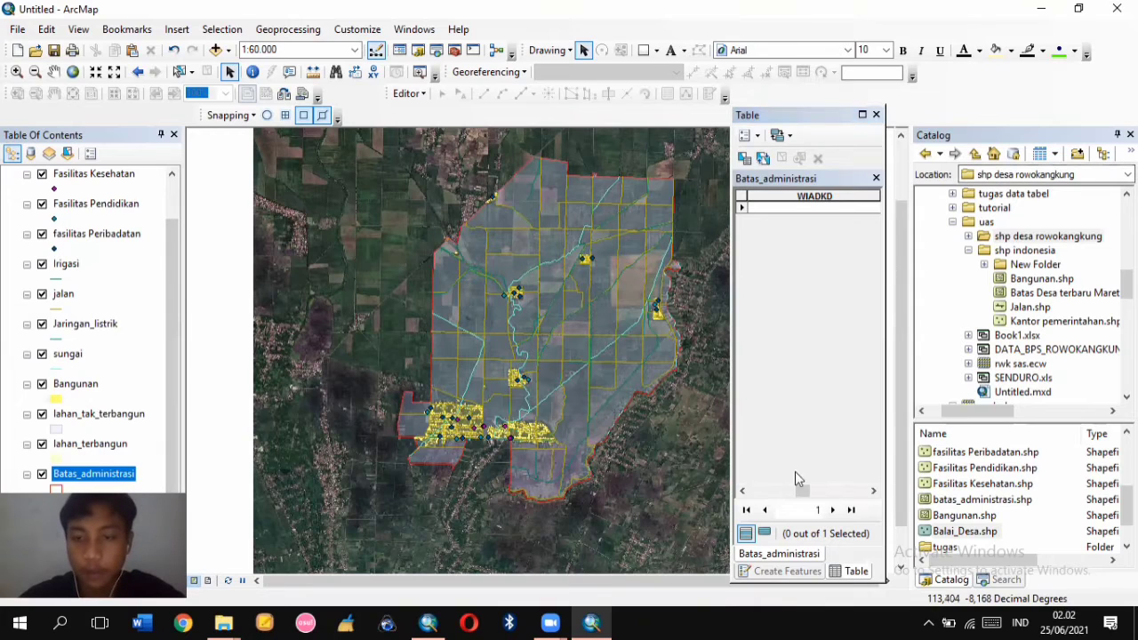
pyautogui.moveTo(803, 490); pyautogui.dragTo(756, 490)
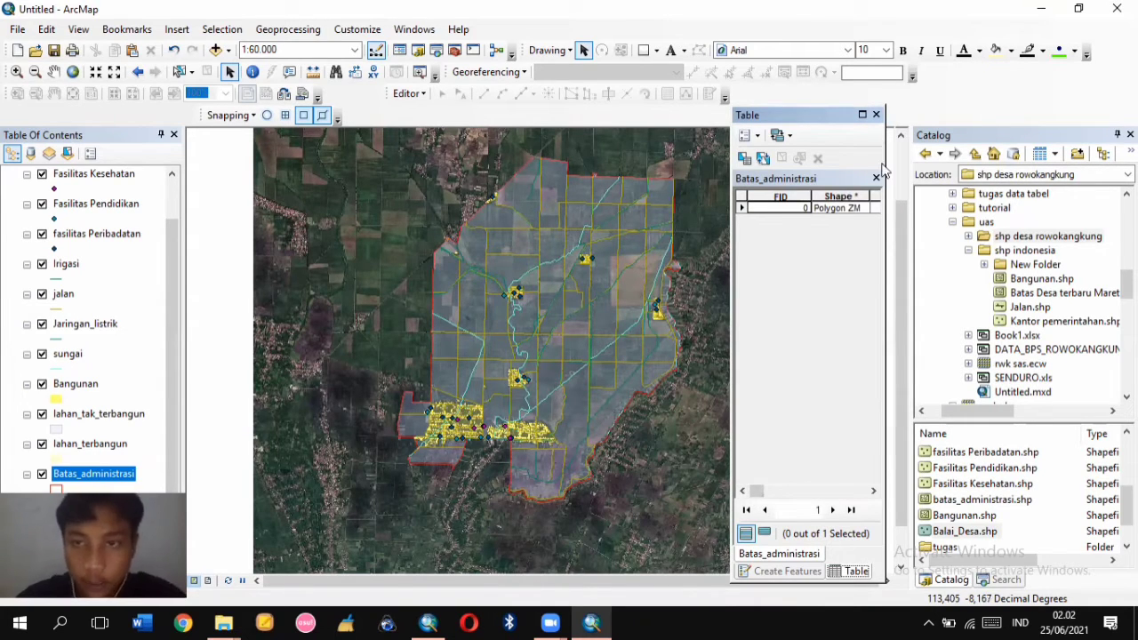
pyautogui.click(876, 114)
# Try to export all features of the joined Batas_administrasi layer as Batas Administrasi.shp in New Folder, allowing the existing file to be overwritten
pyautogui.rightClick(106, 479)
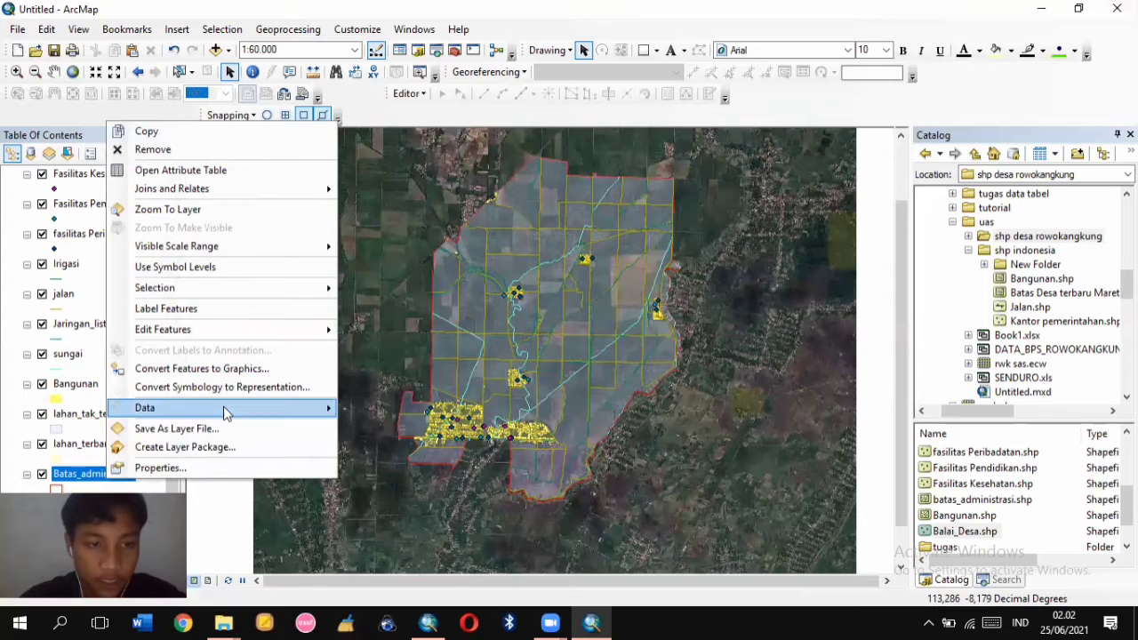
pyautogui.moveTo(223, 407)
pyautogui.click(442, 431)
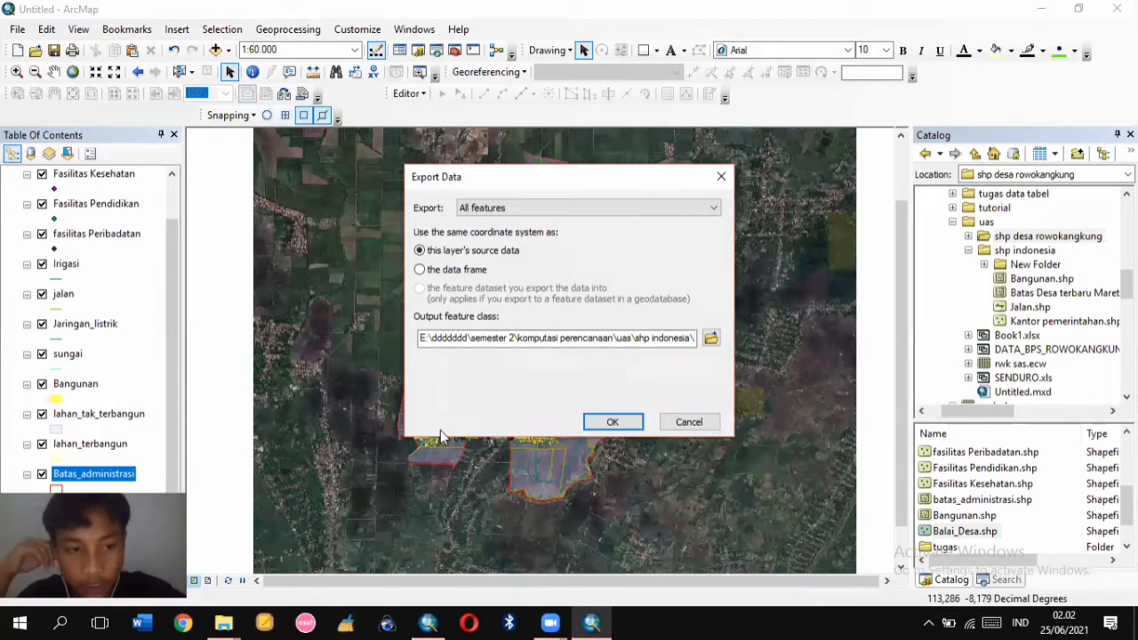
pyautogui.click(710, 338)
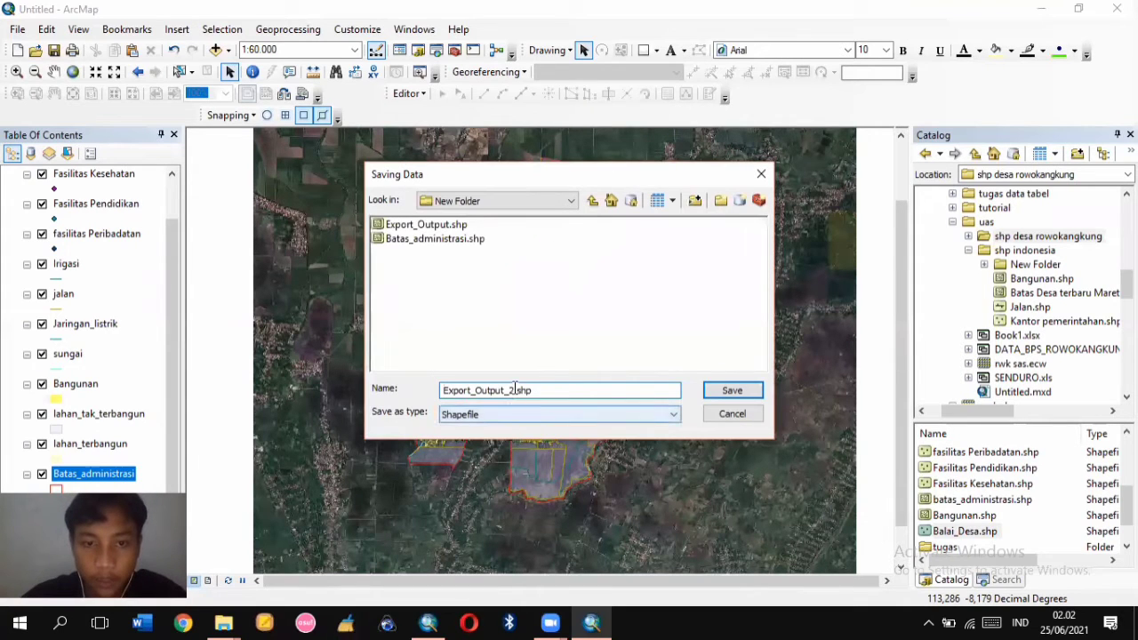
pyautogui.moveTo(515, 391); pyautogui.dragTo(428, 410)
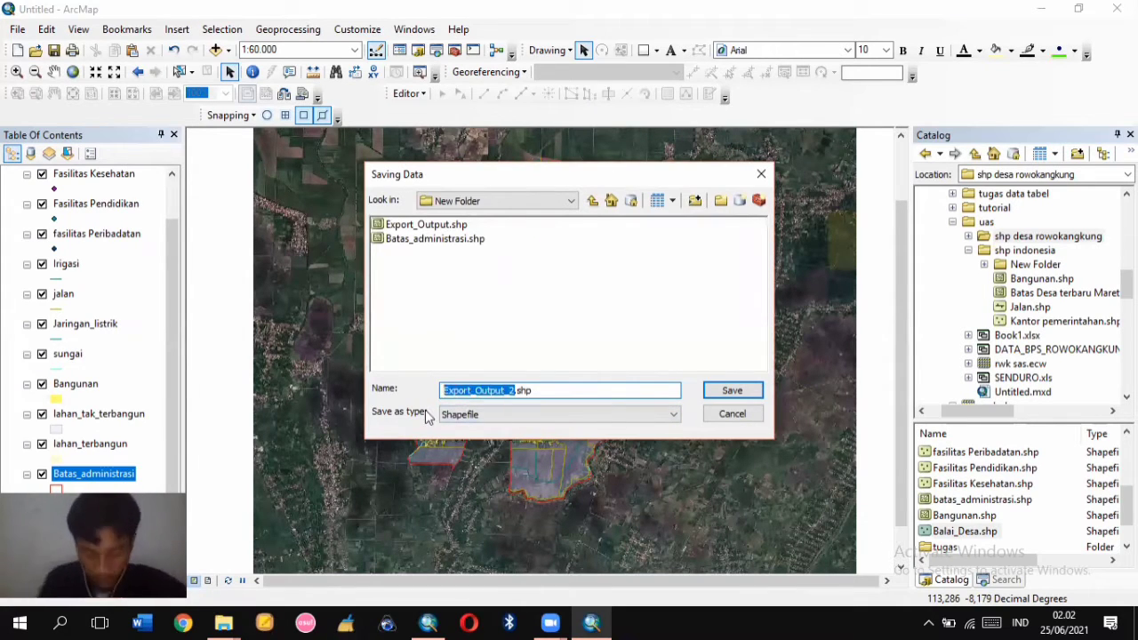
pyautogui.write('B')
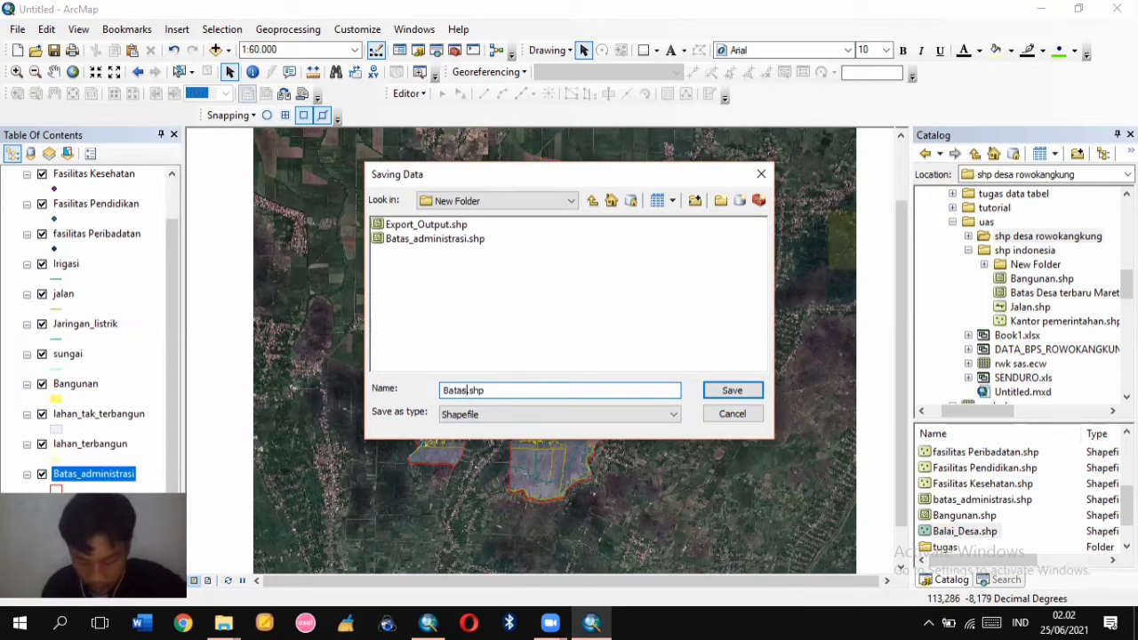
pyautogui.write('atas Ad')
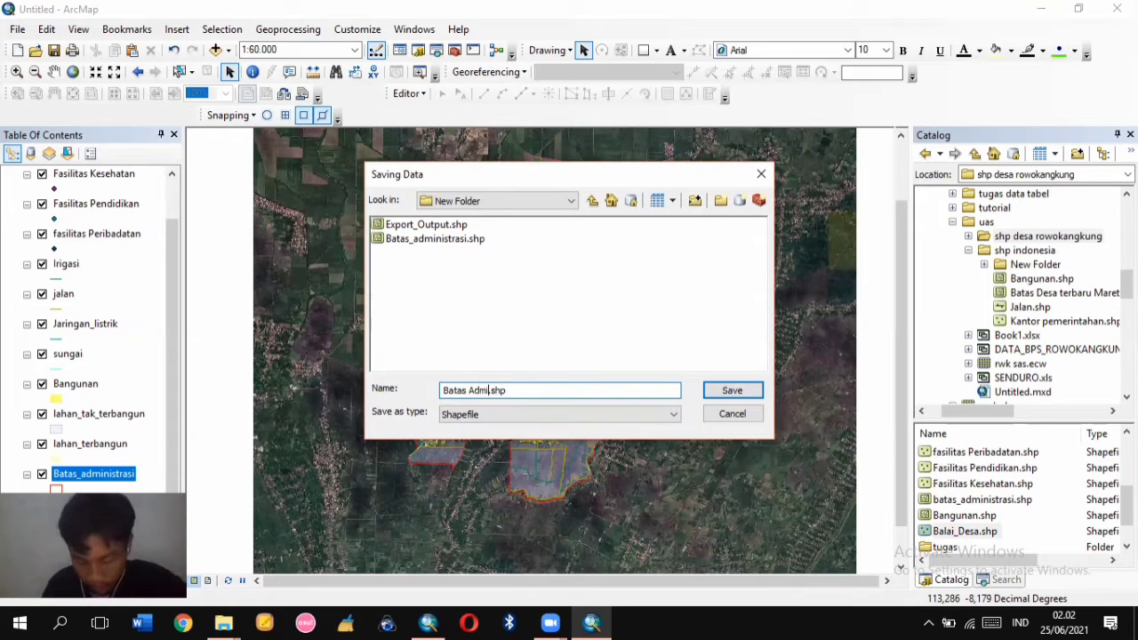
pyautogui.write('ministrasi')
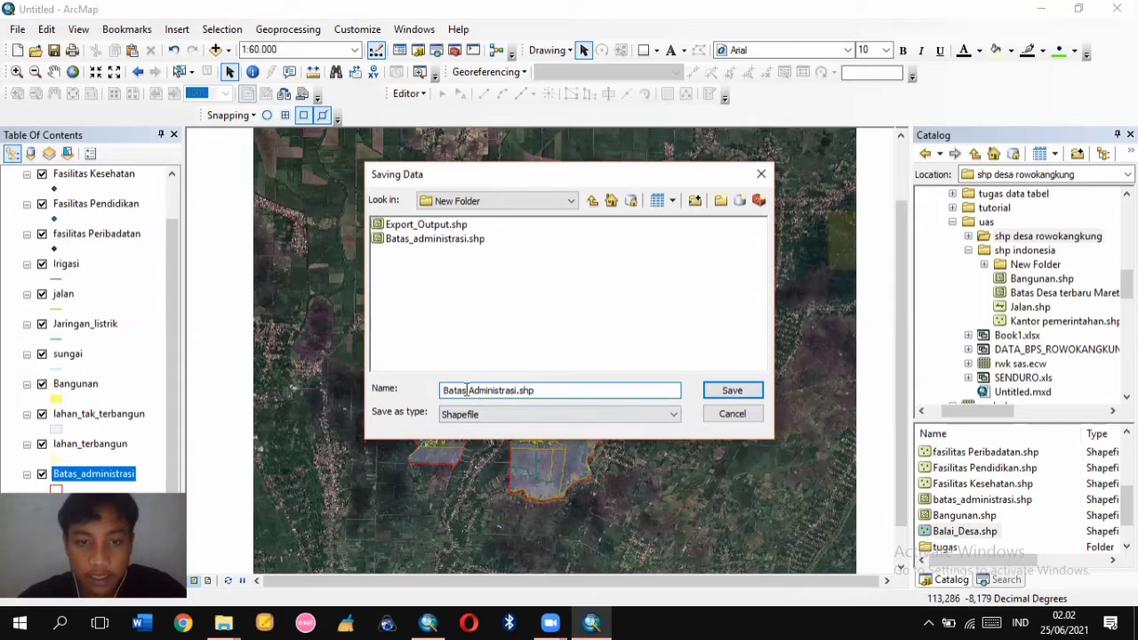
pyautogui.click(722, 393)
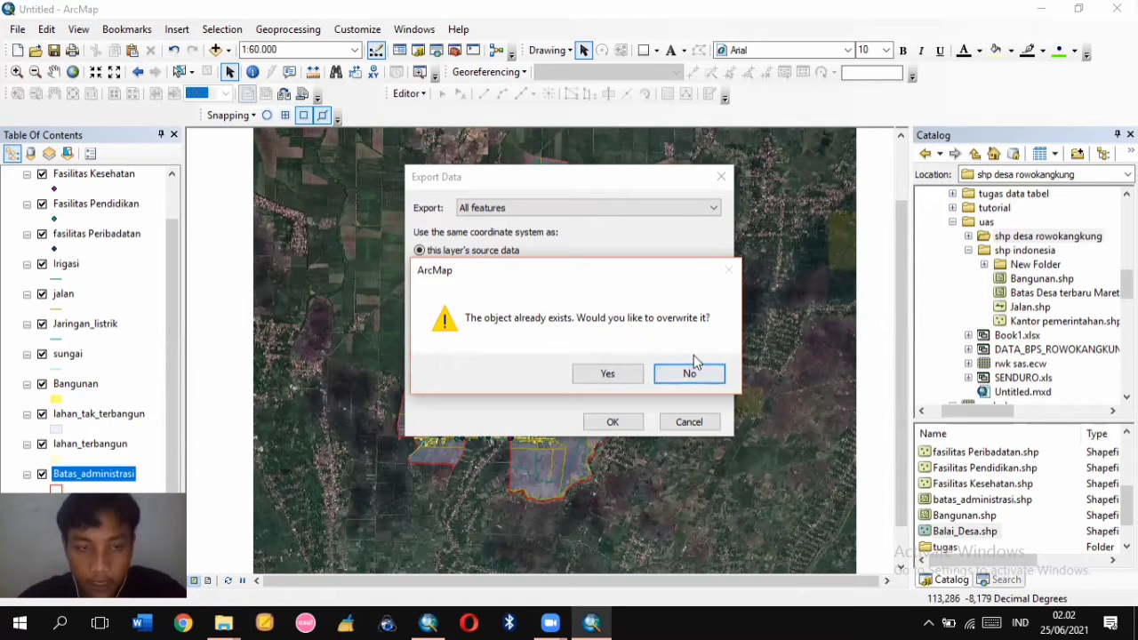
pyautogui.click(607, 377)
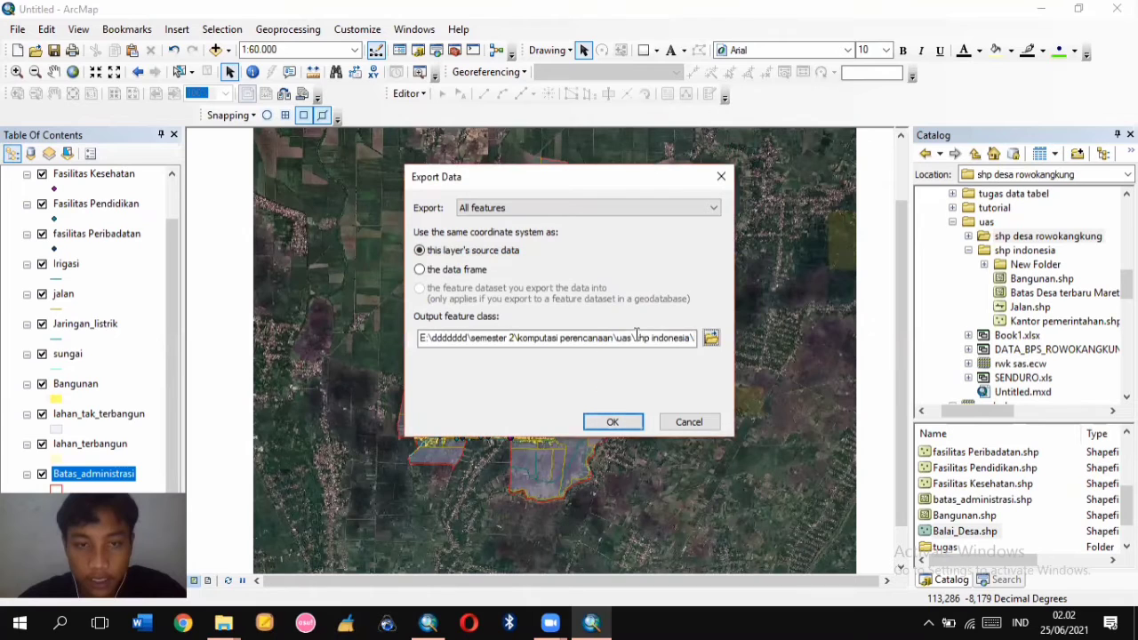
pyautogui.click(620, 431)
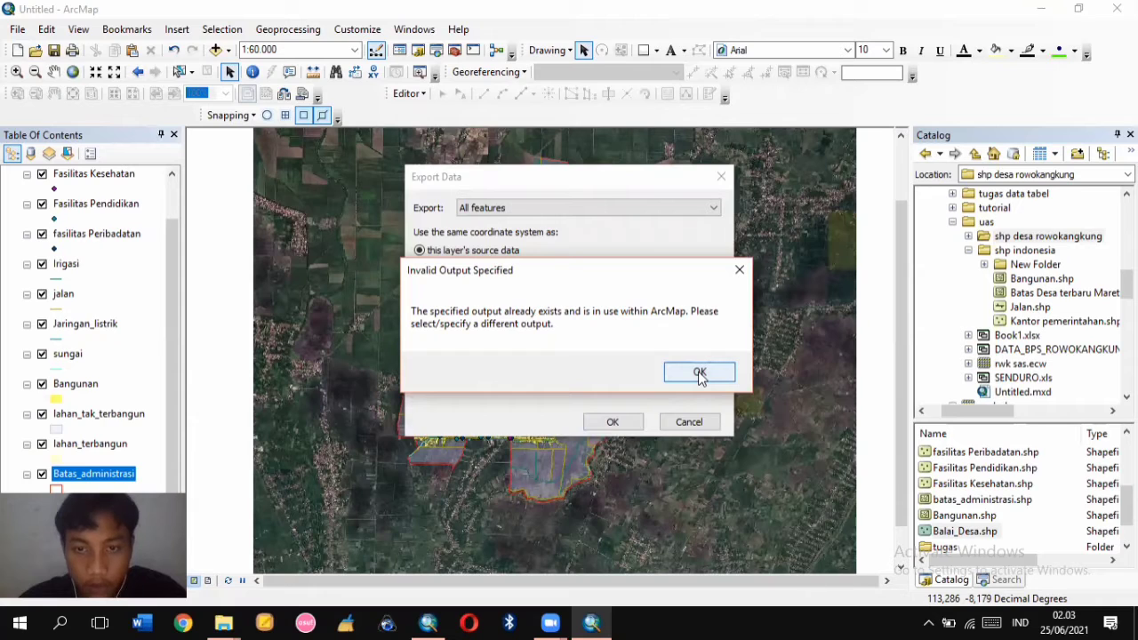
pyautogui.click(700, 373)
# Shorten the output shapefile's name to Administrasi.shp, run the export and add the result to the map as a layer
pyautogui.click(701, 335)
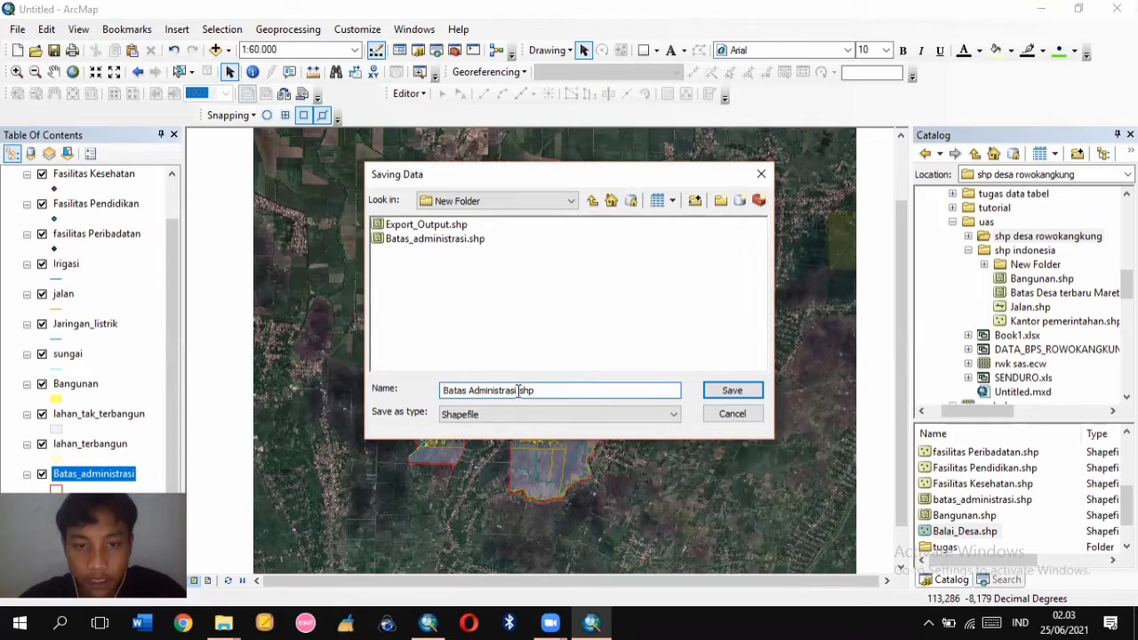
pyautogui.moveTo(468, 392); pyautogui.dragTo(420, 402)
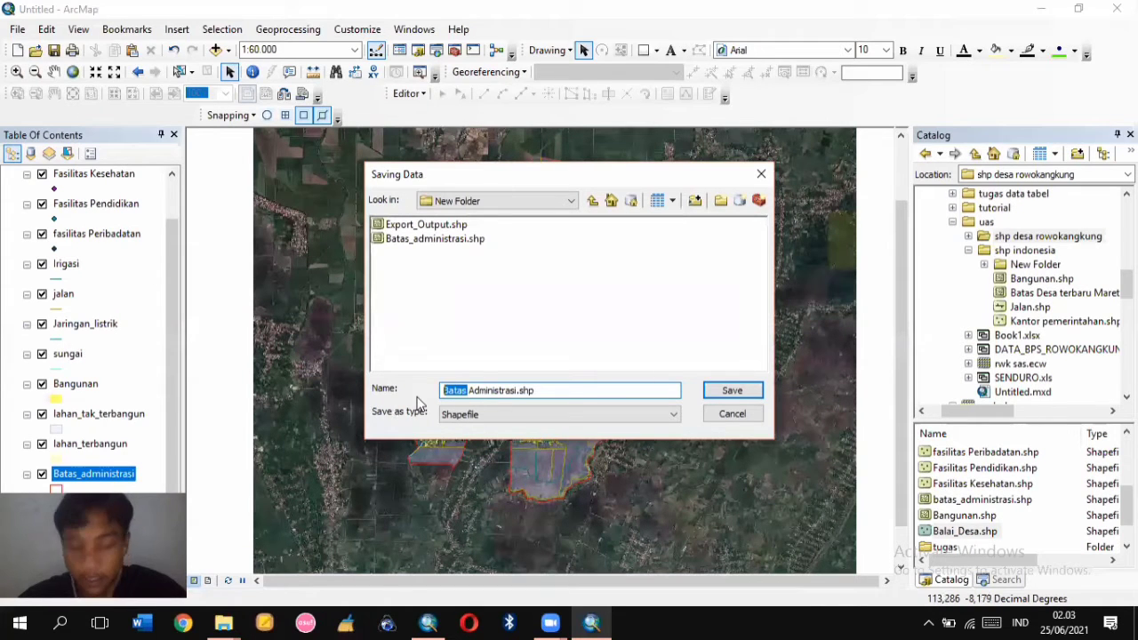
pyautogui.press('BackSpace')
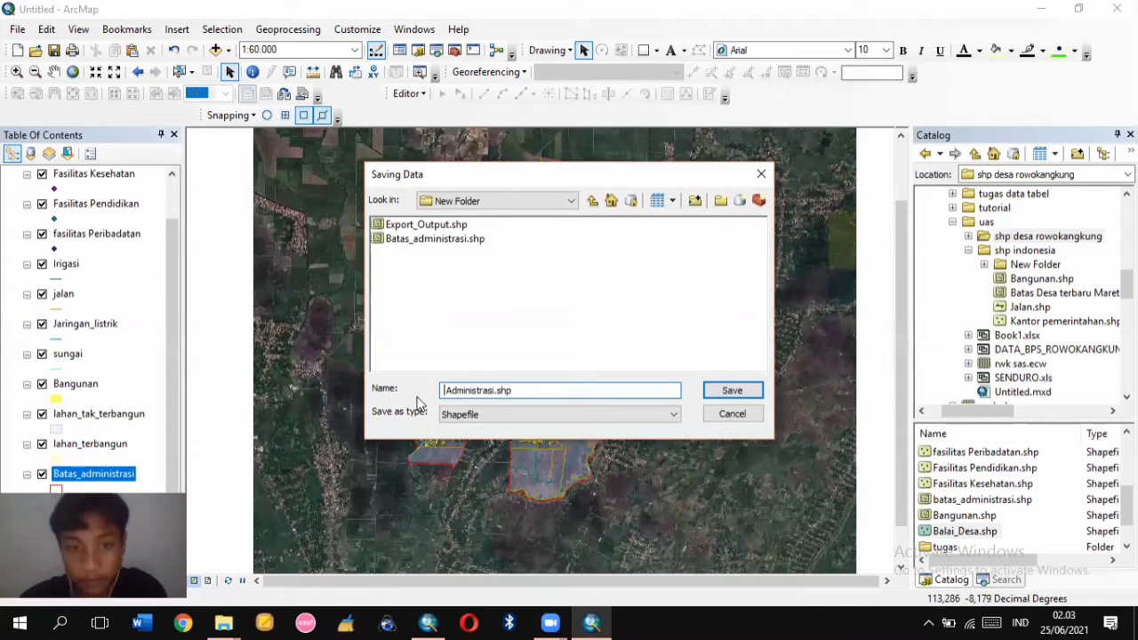
pyautogui.press('Delete')
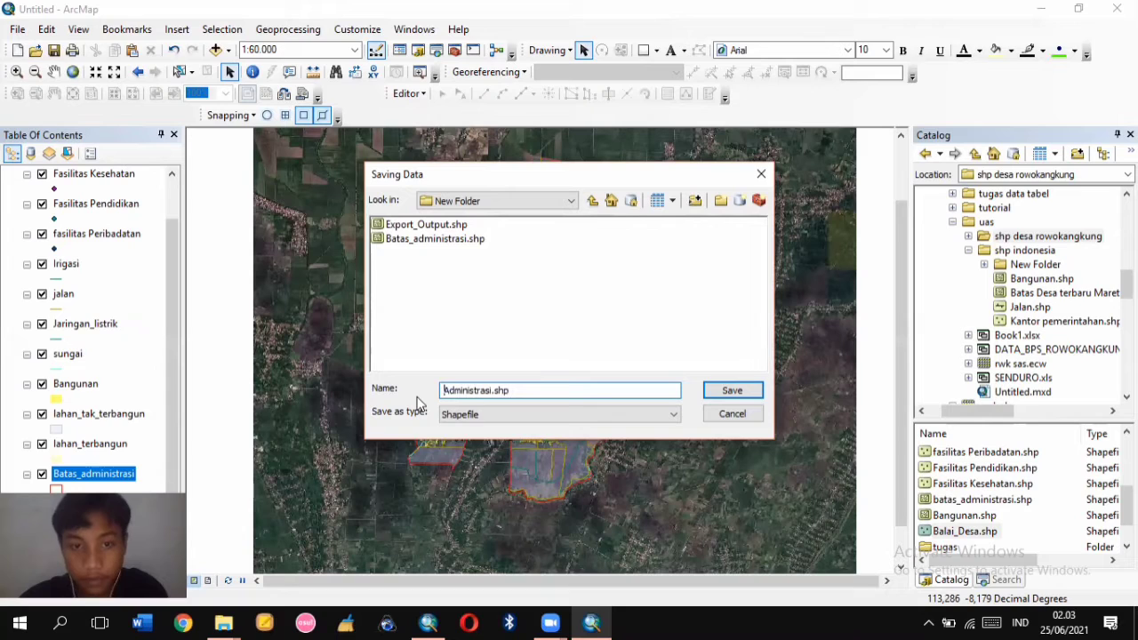
pyautogui.click(729, 398)
pyautogui.click(616, 421)
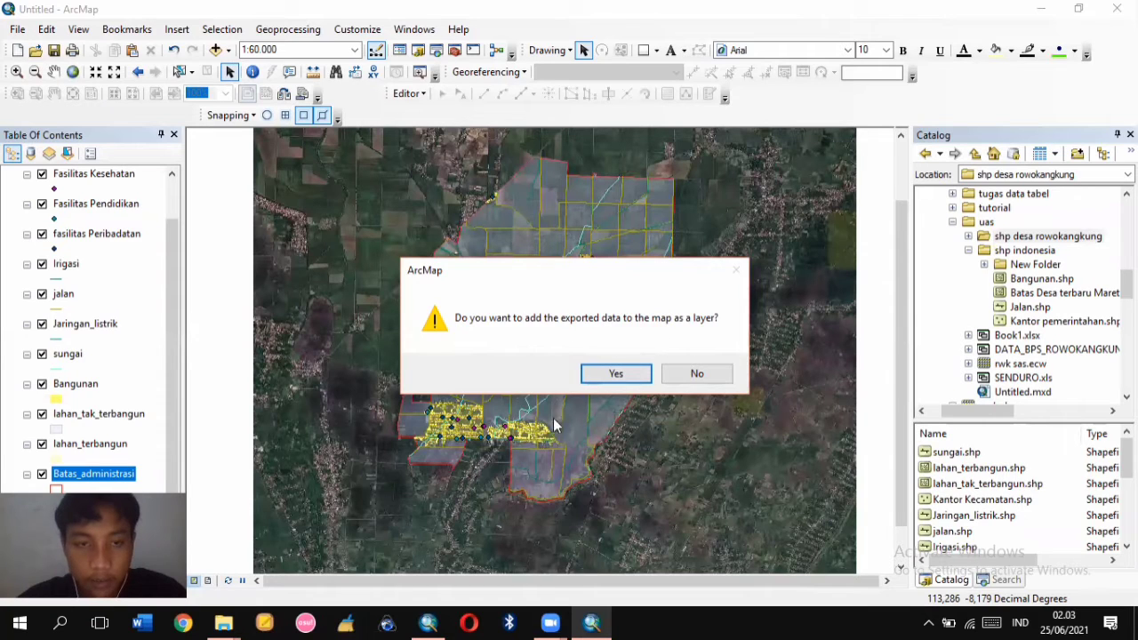
pyautogui.click(615, 375)
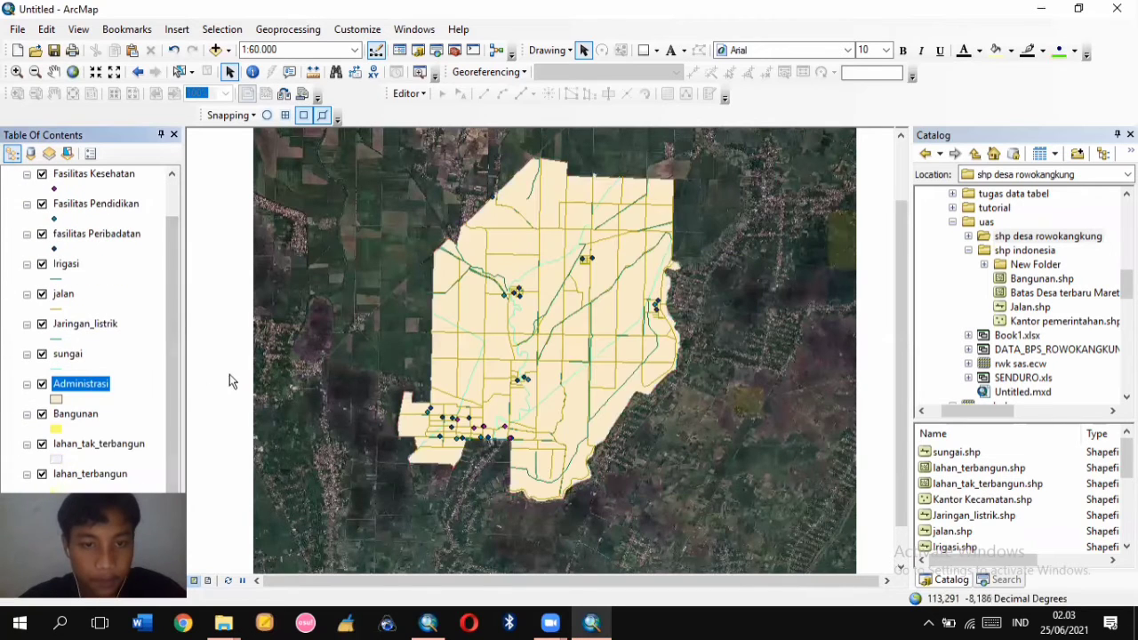
# Move the Administrasi layer below lahan_terbangun and directly above Batas_administrasi in the layer order
pyautogui.moveTo(168, 314); pyautogui.dragTo(170, 426)
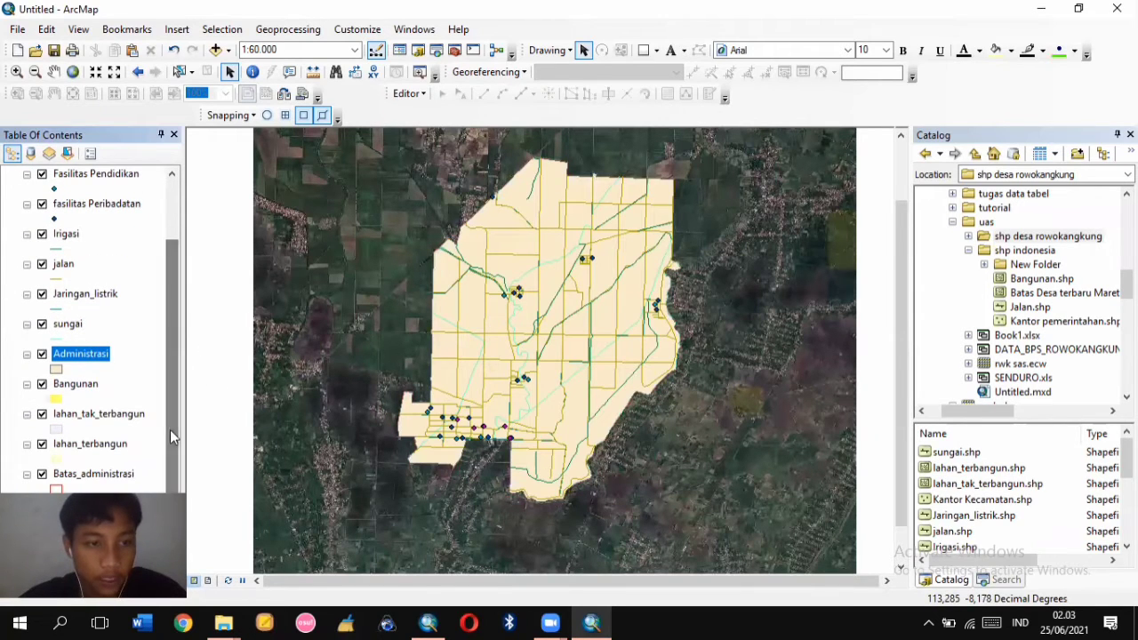
pyautogui.moveTo(172, 357); pyautogui.dragTo(166, 273)
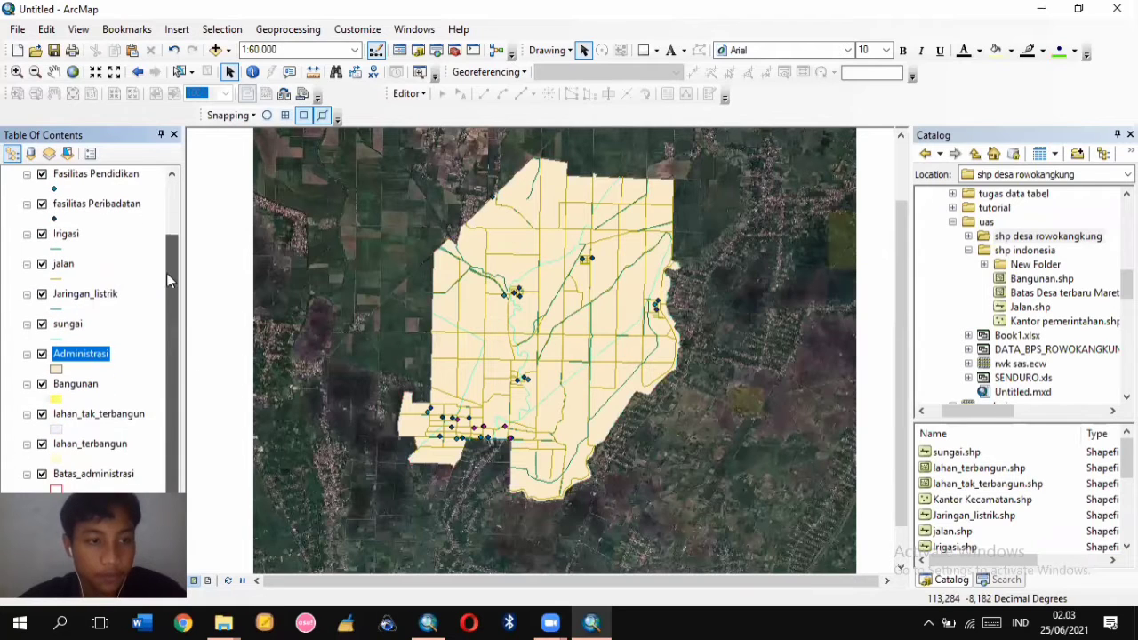
pyautogui.click(67, 356)
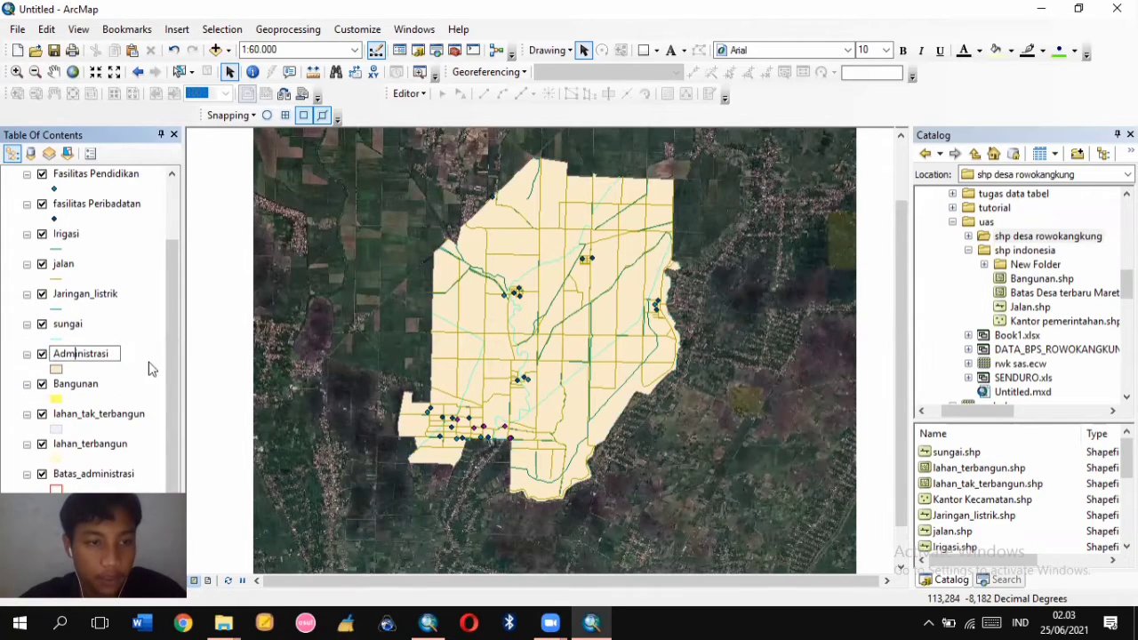
pyautogui.press('Return')
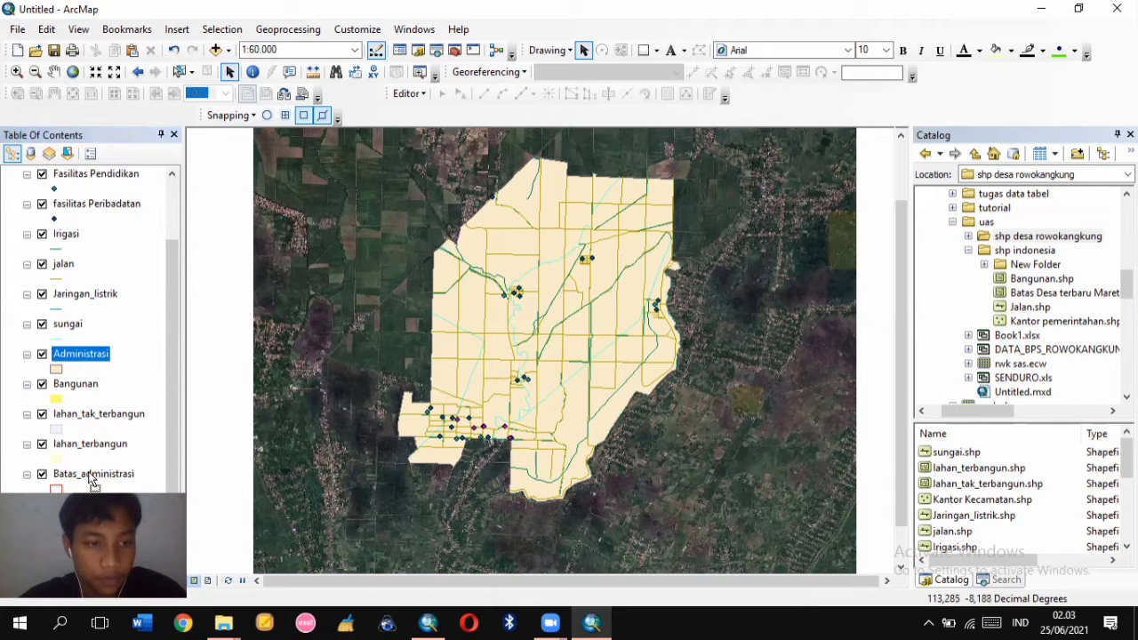
pyautogui.moveTo(89, 474); pyautogui.dragTo(92, 464)
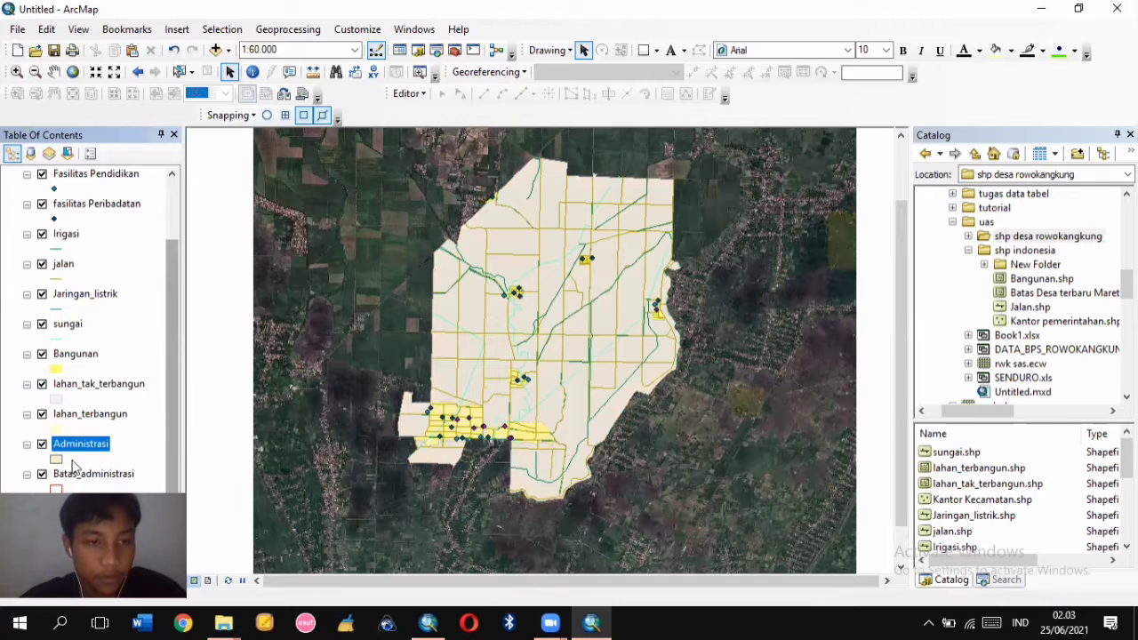
# Symbolize the Administrasi layer with no fill colour and a red outline
pyautogui.click(57, 459)
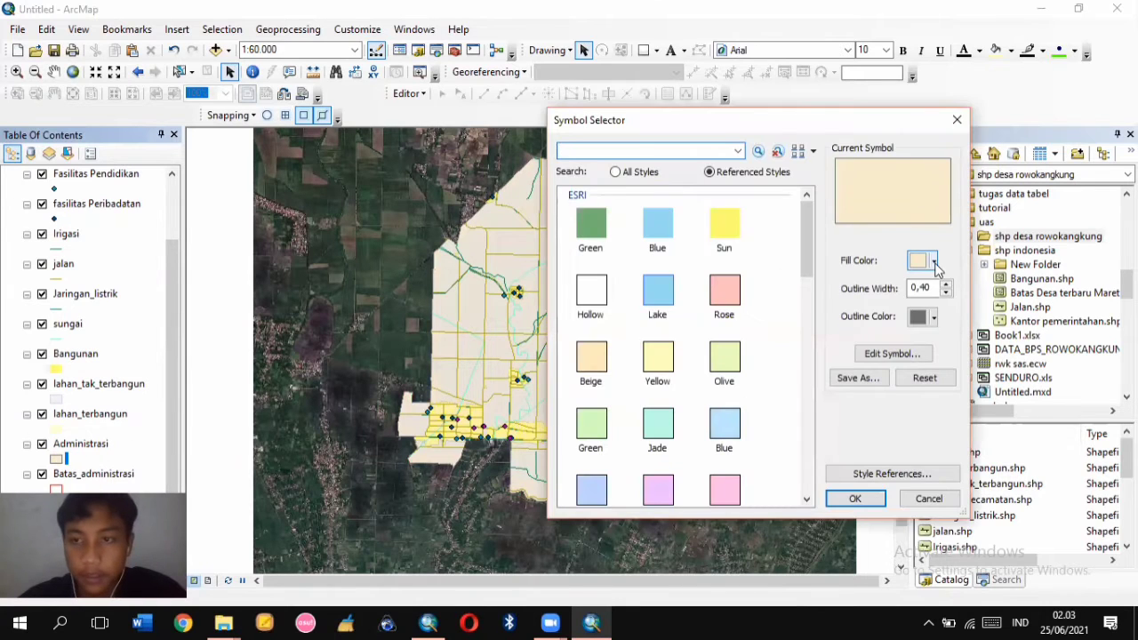
pyautogui.click(933, 261)
pyautogui.click(949, 286)
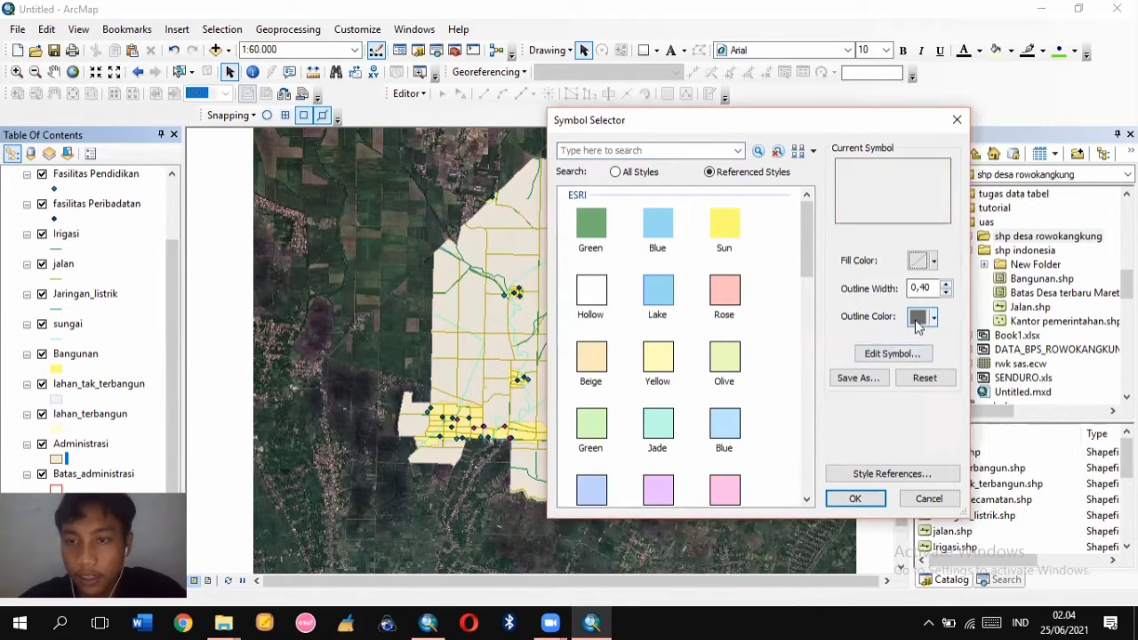
pyautogui.click(934, 317)
pyautogui.click(948, 393)
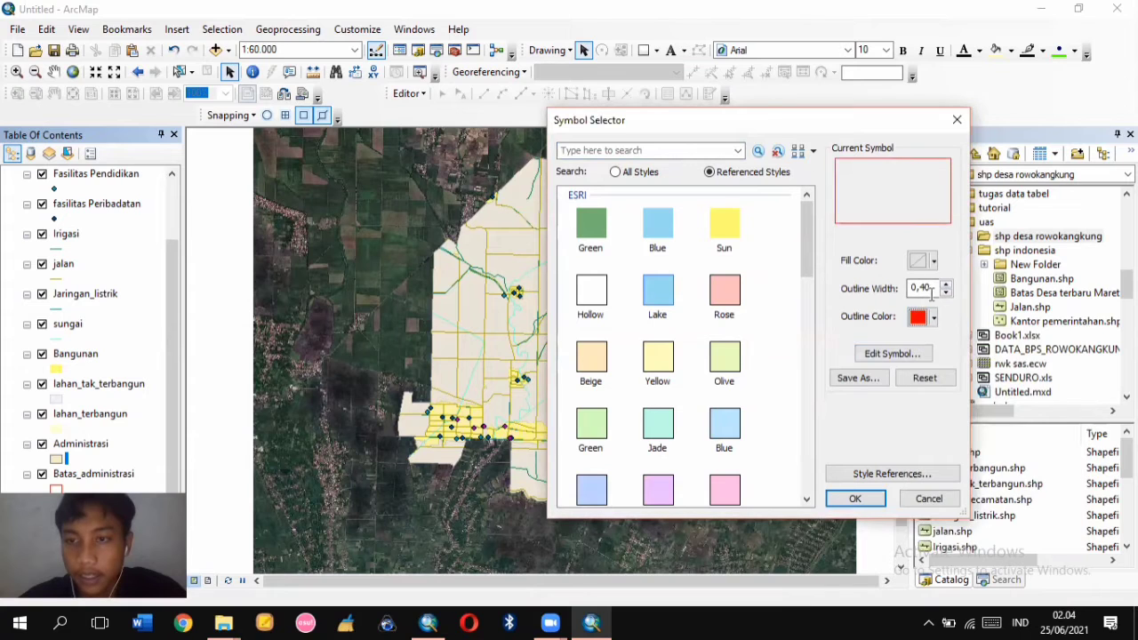
pyautogui.click(855, 499)
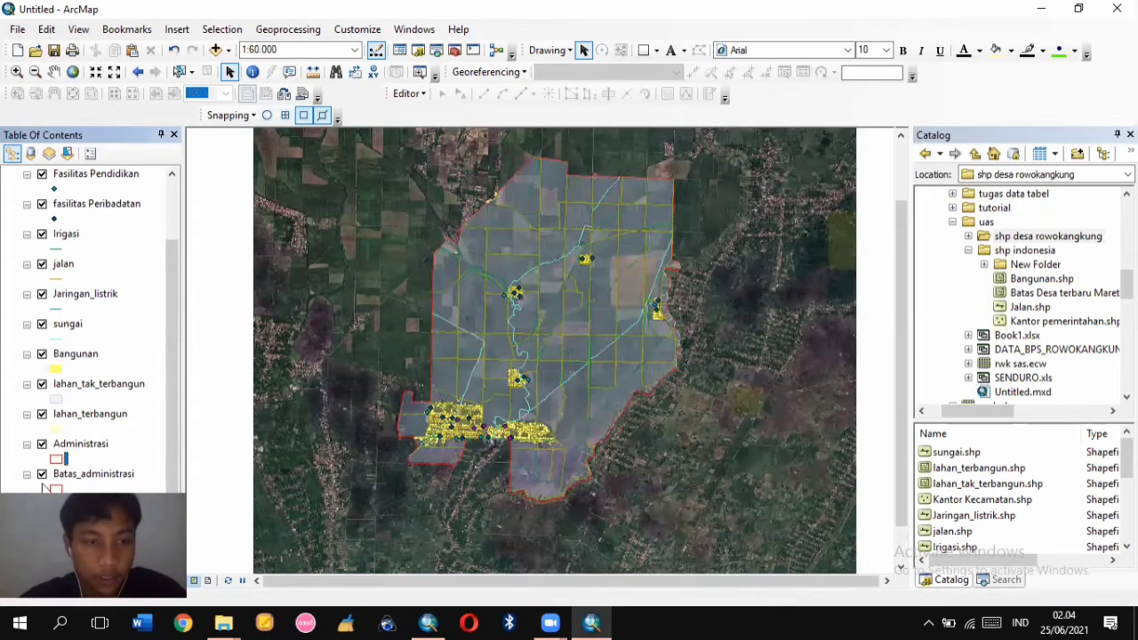
# Hide the Batas_administrasi layer, select the Administrasi layer and view the whole village on the map
pyautogui.click(42, 476)
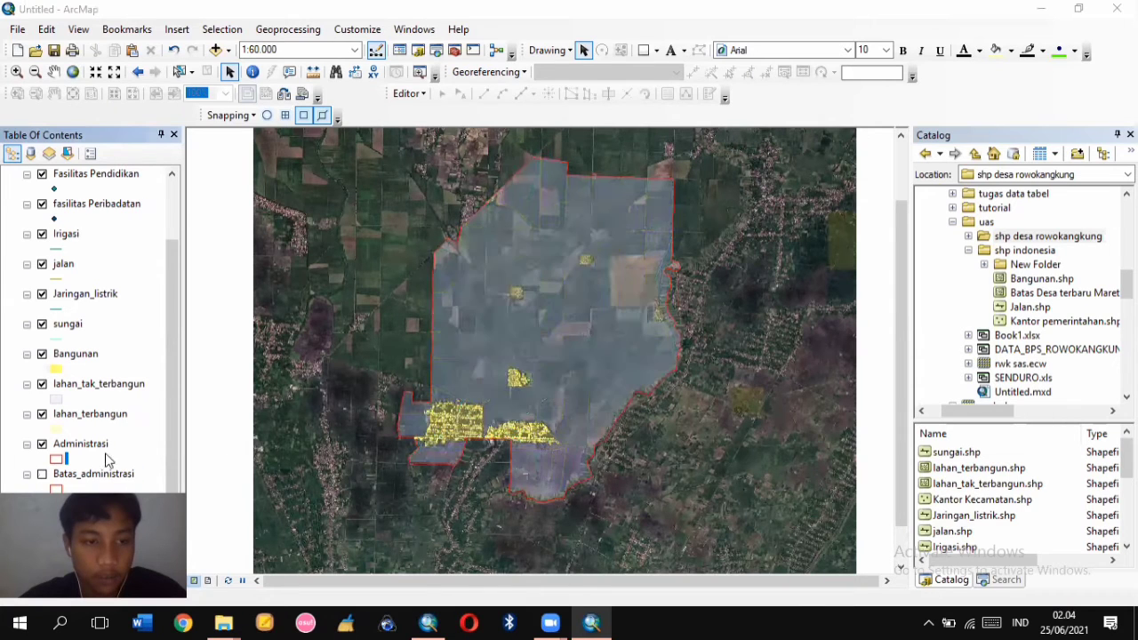
pyautogui.click(100, 448)
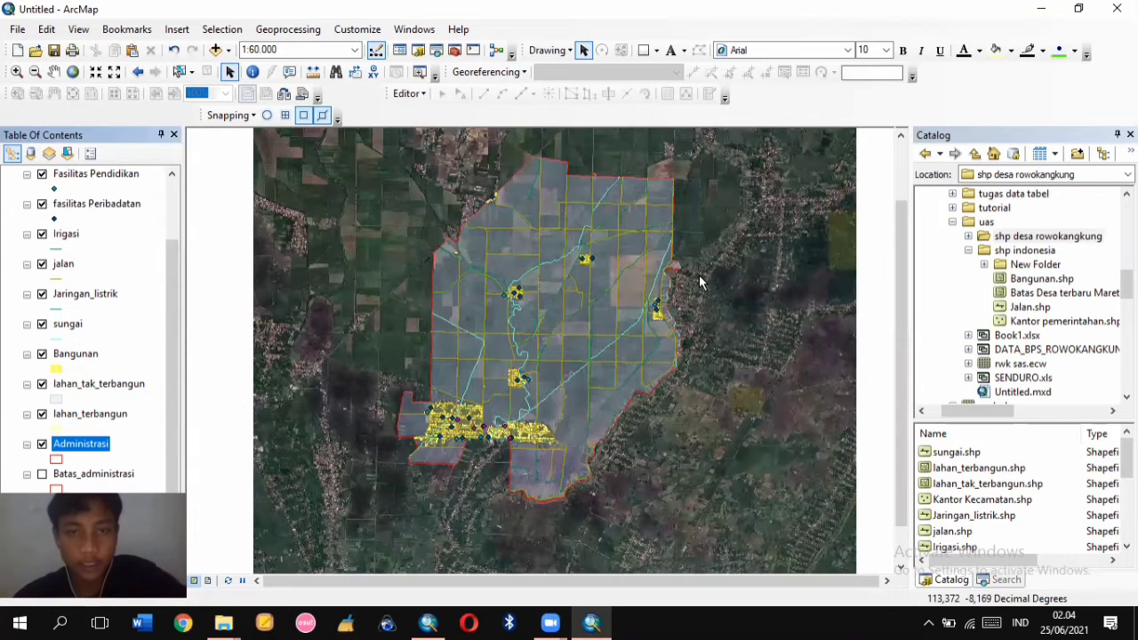
pyautogui.scroll(1, 699, 277)
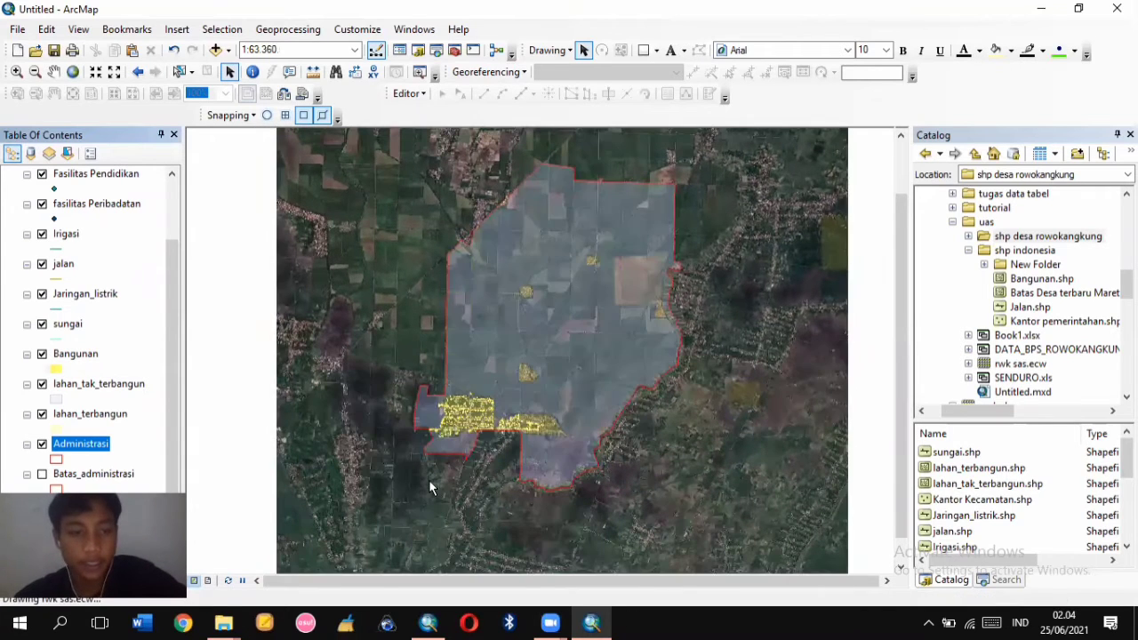
# Examine the buildings, roads and facility points of the southwestern settlement up close against the satellite imagery
pyautogui.scroll(-5, 462, 448)
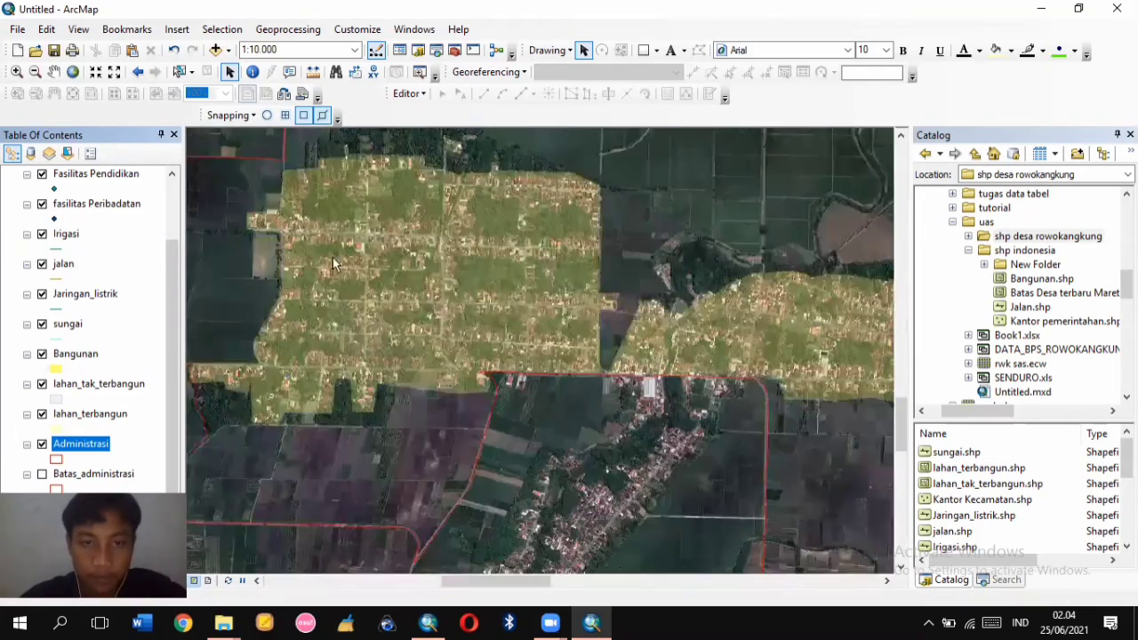
pyautogui.scroll(-2, 447, 326)
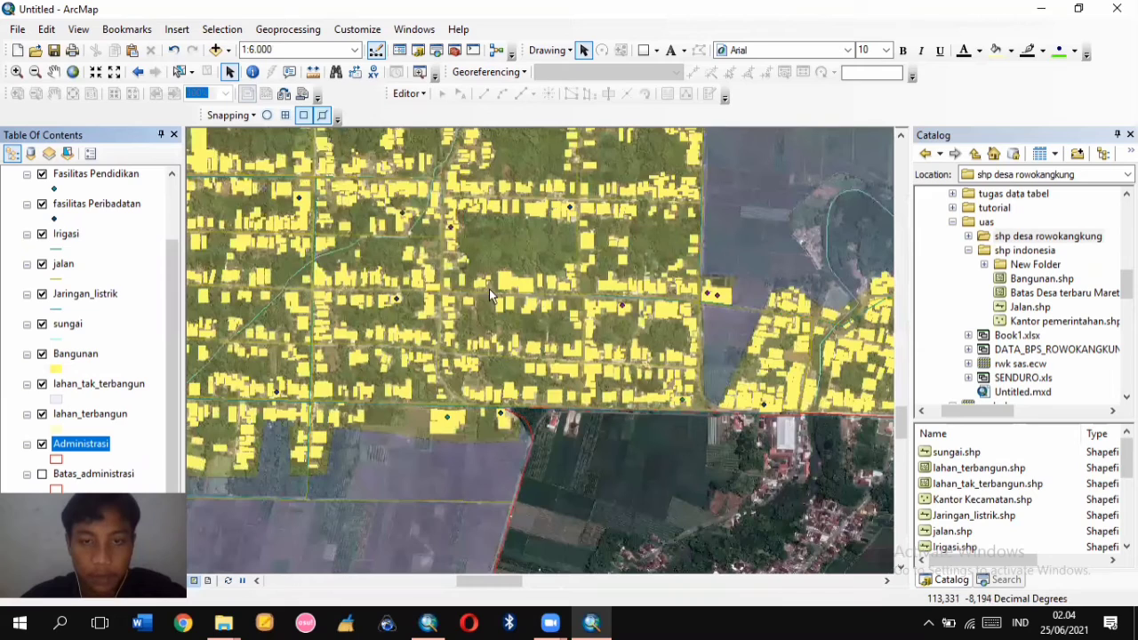
pyautogui.scroll(-2, 494, 302)
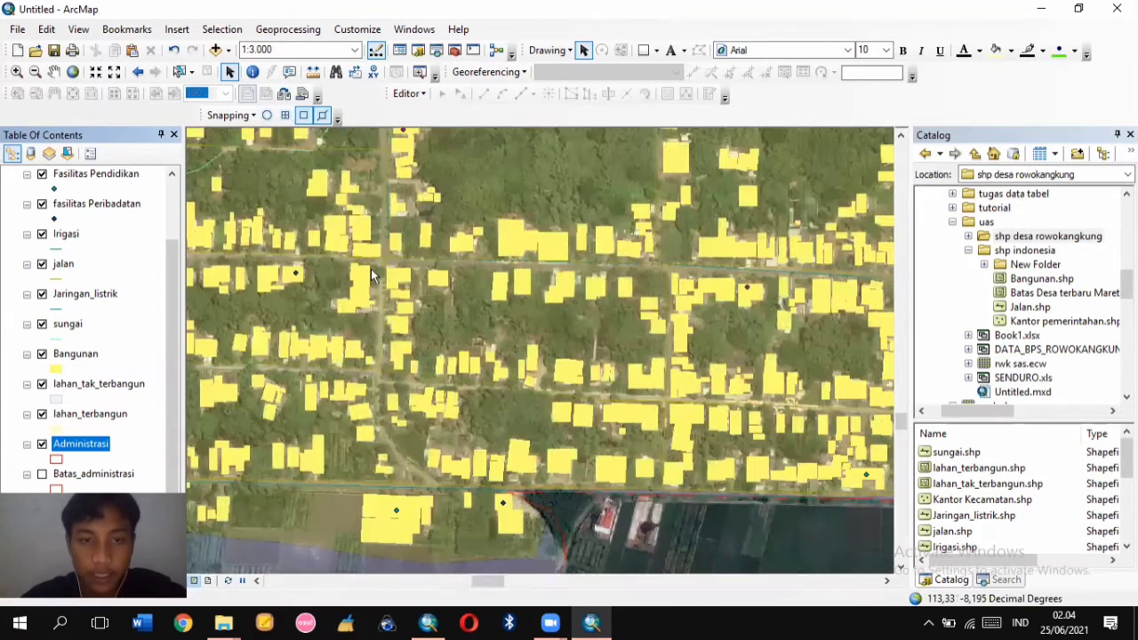
pyautogui.scroll(-1, 412, 322)
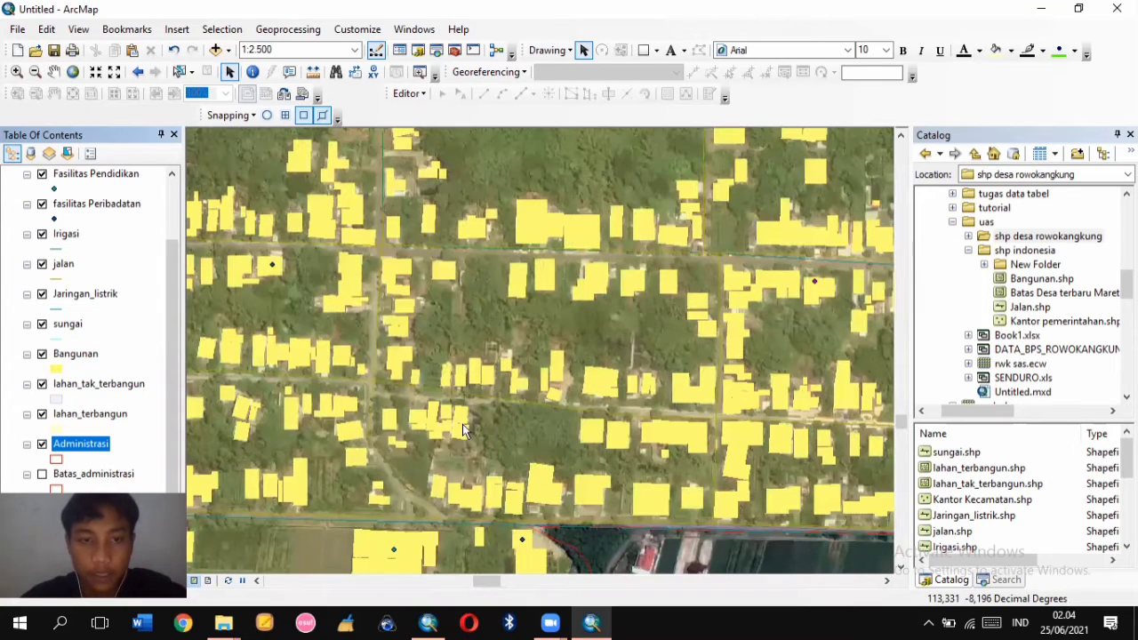
pyautogui.scroll(1, 462, 427)
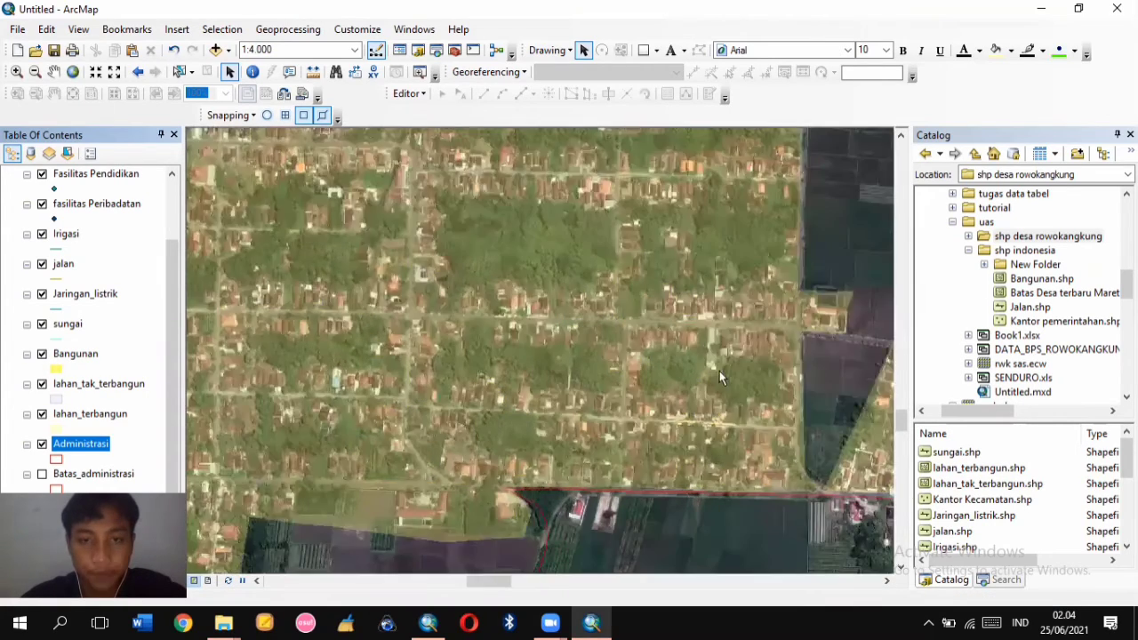
pyautogui.scroll(1, 714, 409)
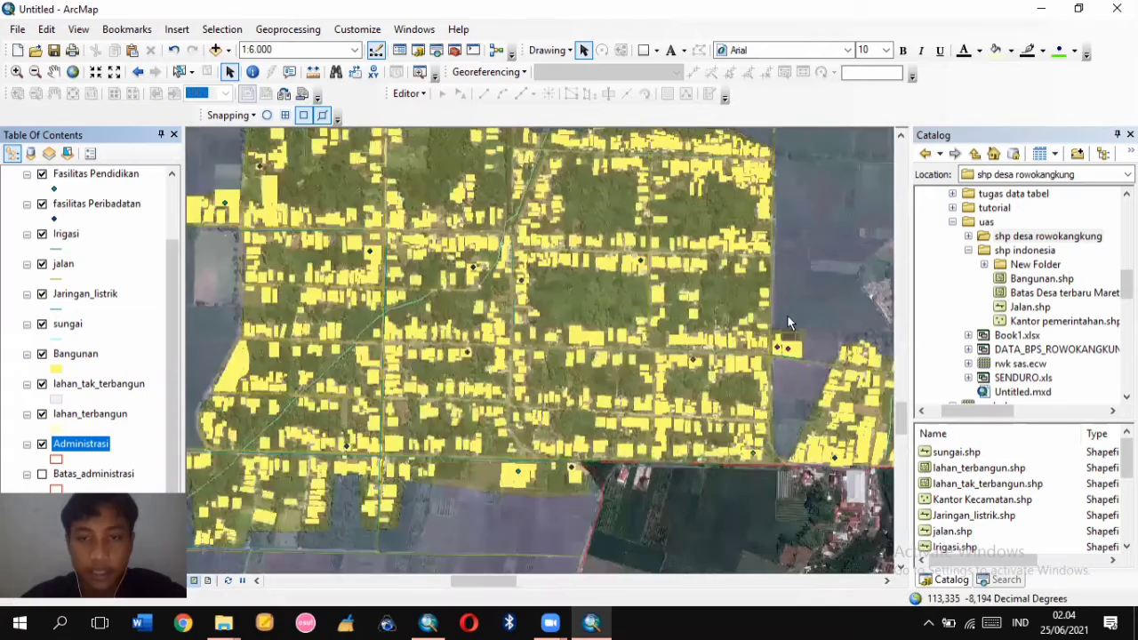
pyautogui.scroll(1, 787, 322)
pyautogui.scroll(1, 821, 310)
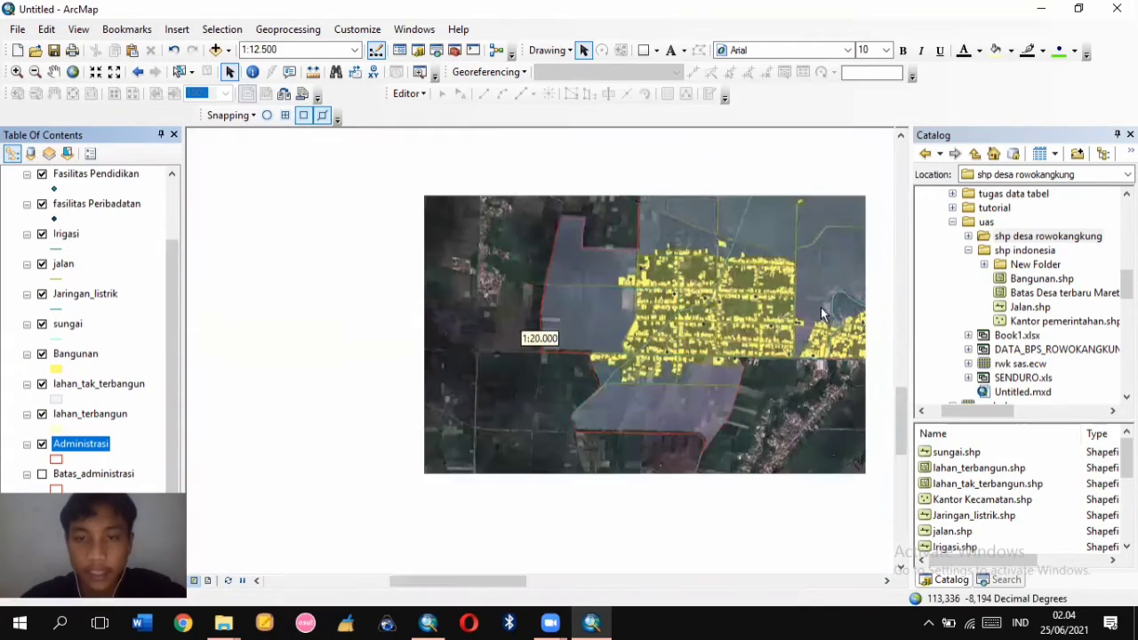
# Examine the village's southeastern part and boundary, ending with the whole village in view at 1:50.000
pyautogui.click(887, 580)
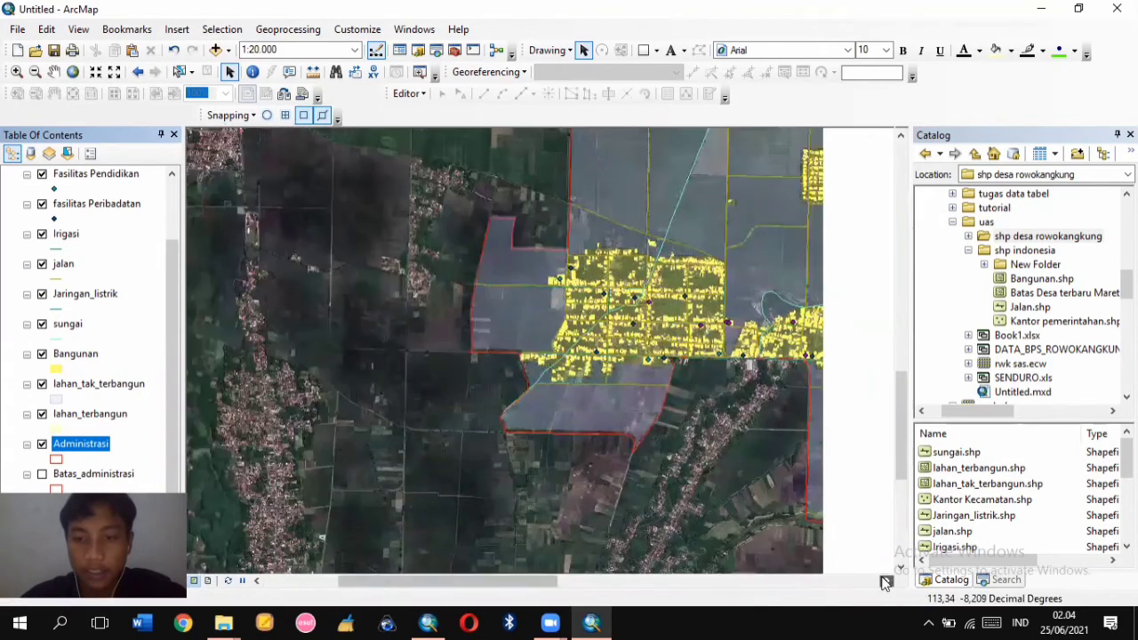
pyautogui.click(887, 581)
pyautogui.click(887, 581)
pyautogui.click(887, 581)
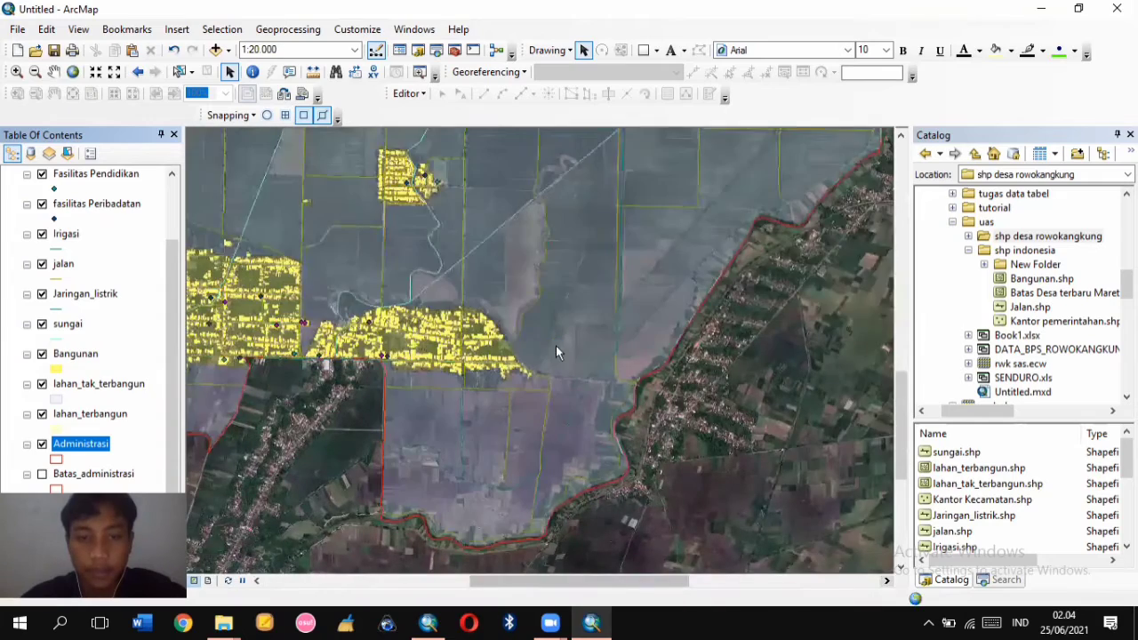
pyautogui.scroll(1, 530, 283)
pyautogui.scroll(1, 524, 260)
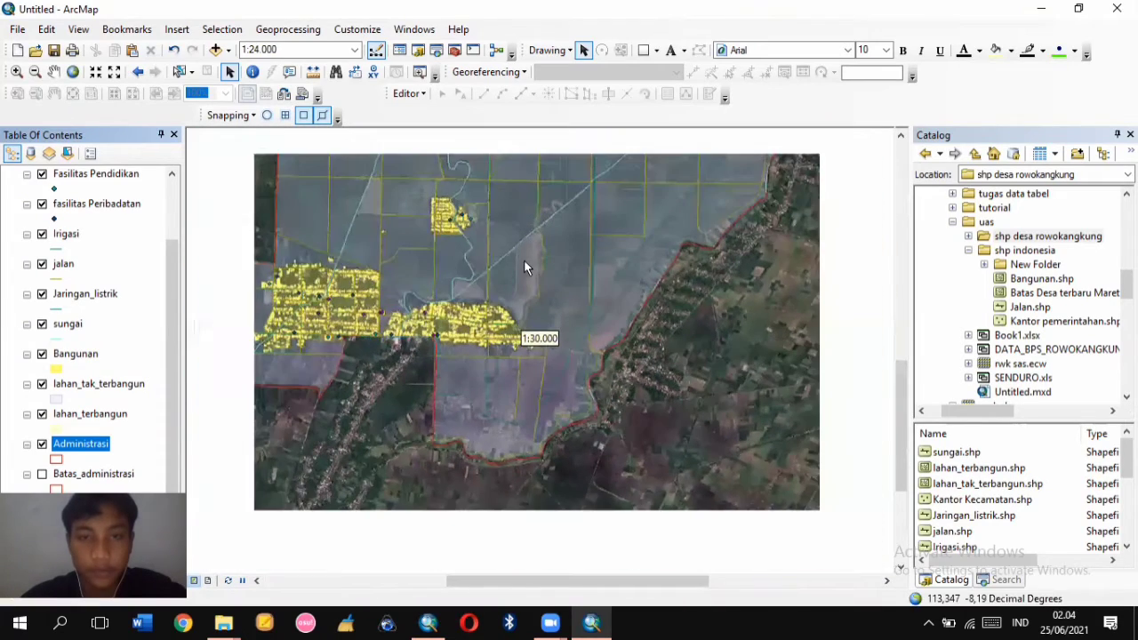
pyautogui.scroll(2, 527, 228)
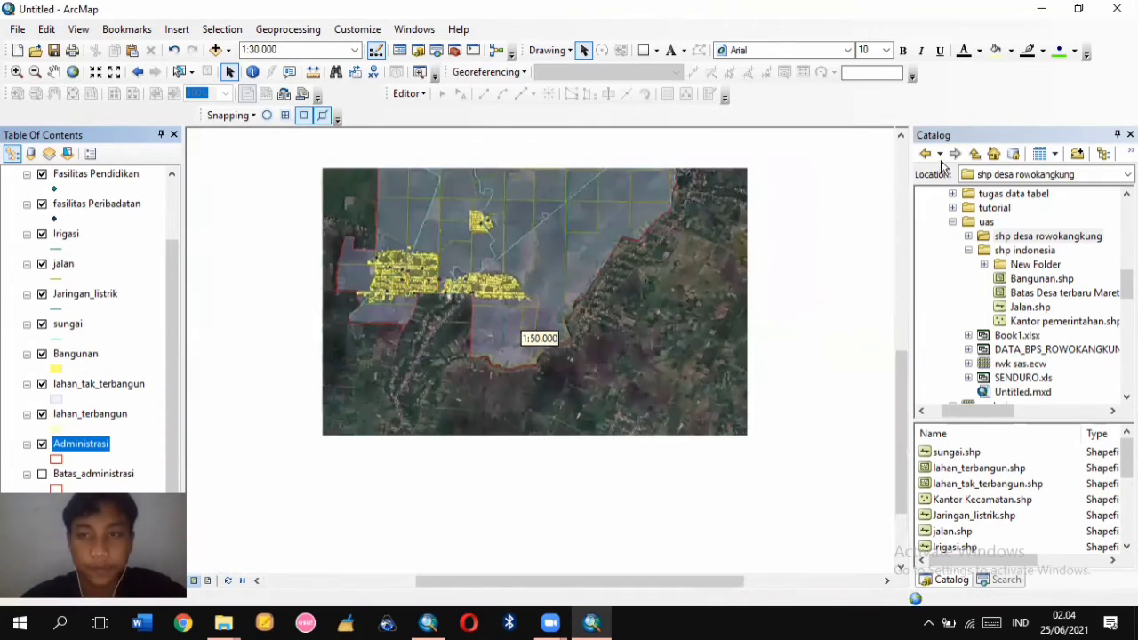
pyautogui.click(901, 138)
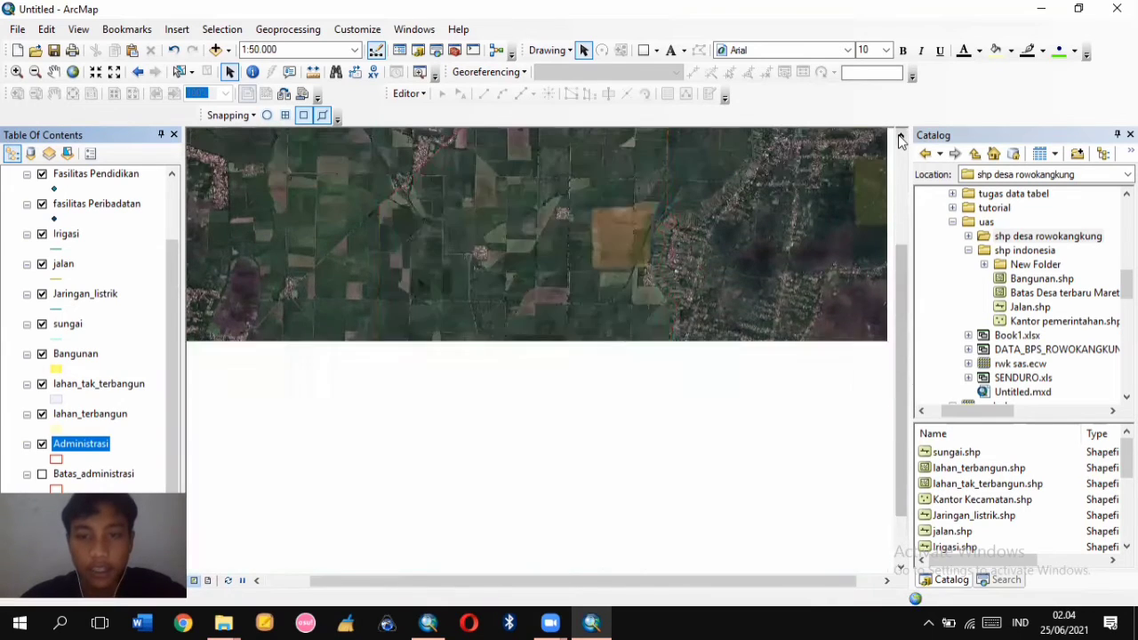
pyautogui.click(901, 138)
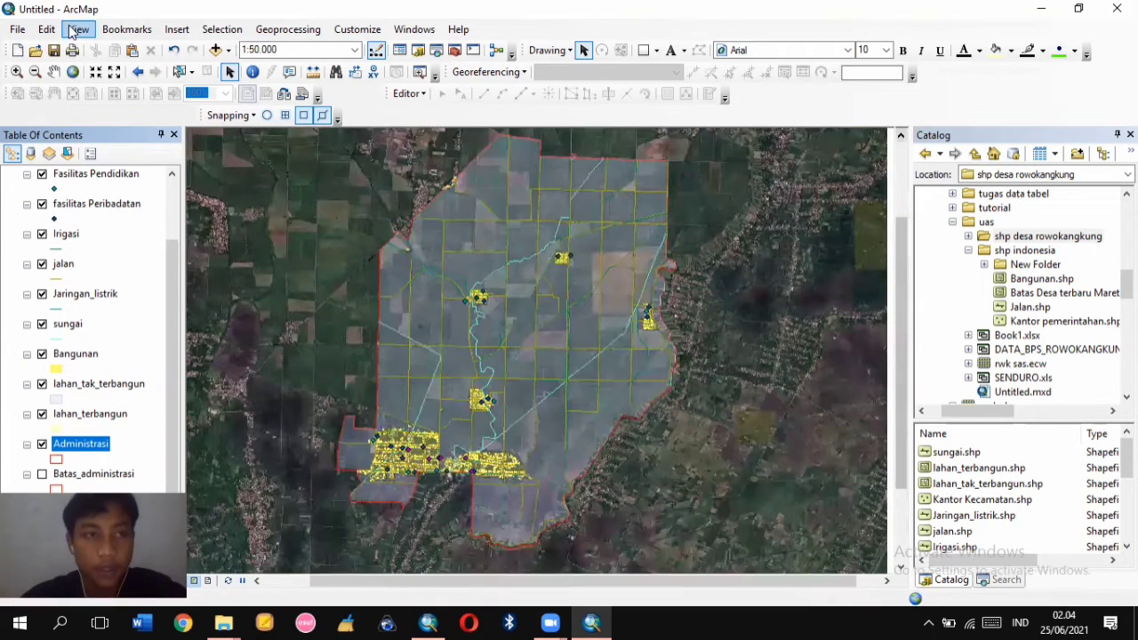
# Open the Page and Print Setup for the map and review the available printers
pyautogui.click(19, 30)
pyautogui.click(19, 30)
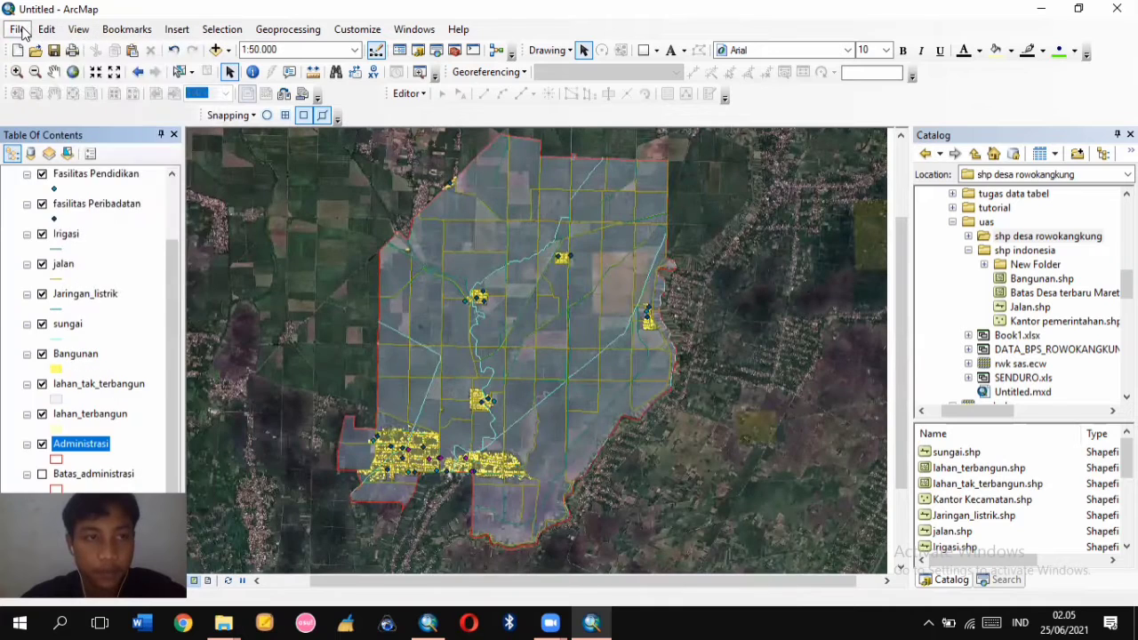
pyautogui.click(18, 29)
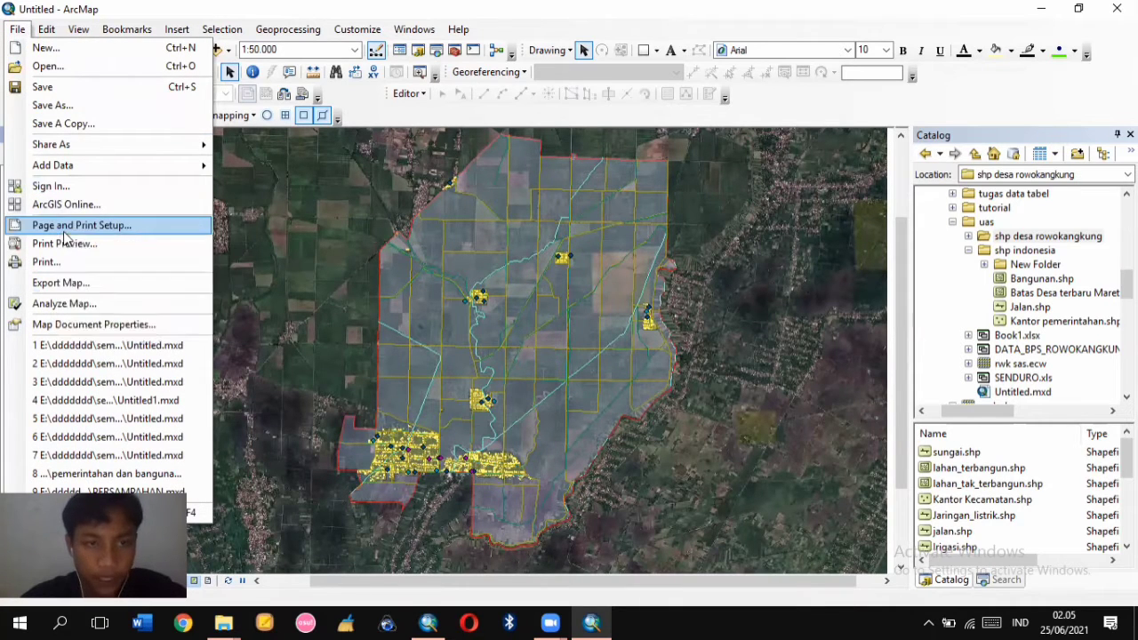
pyautogui.click(471, 279)
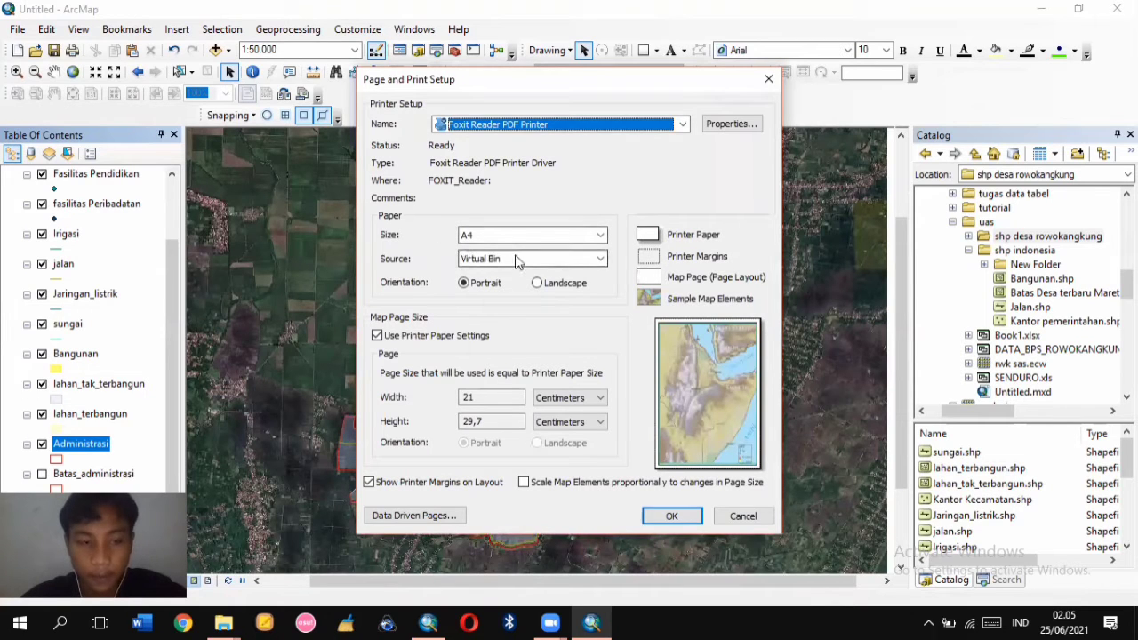
pyautogui.click(683, 125)
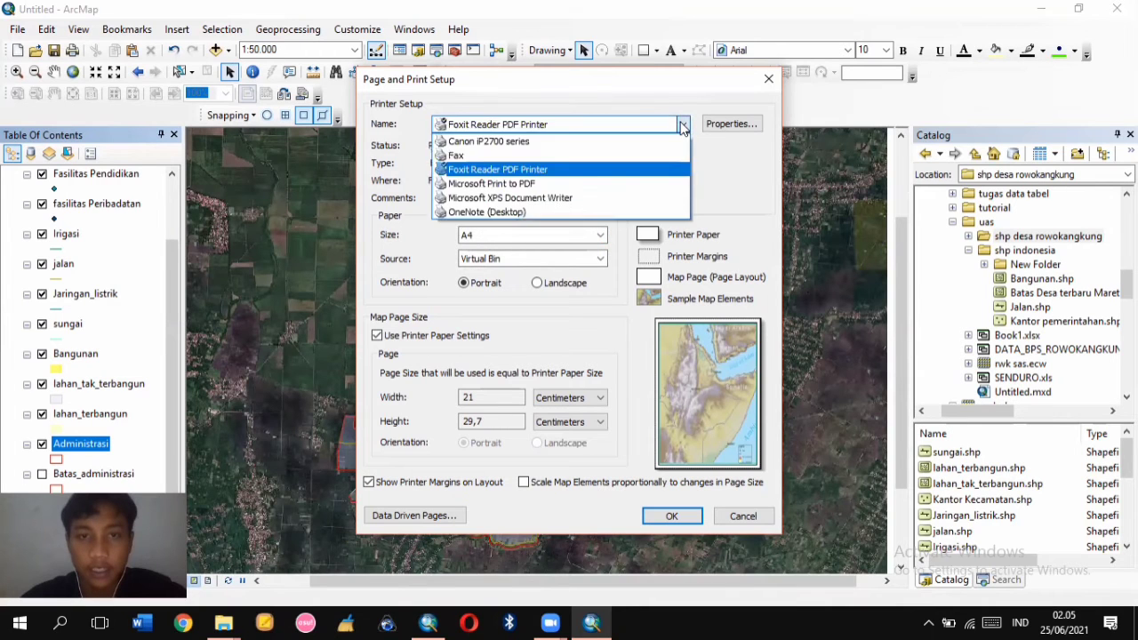
pyautogui.click(683, 125)
pyautogui.click(683, 125)
pyautogui.click(683, 125)
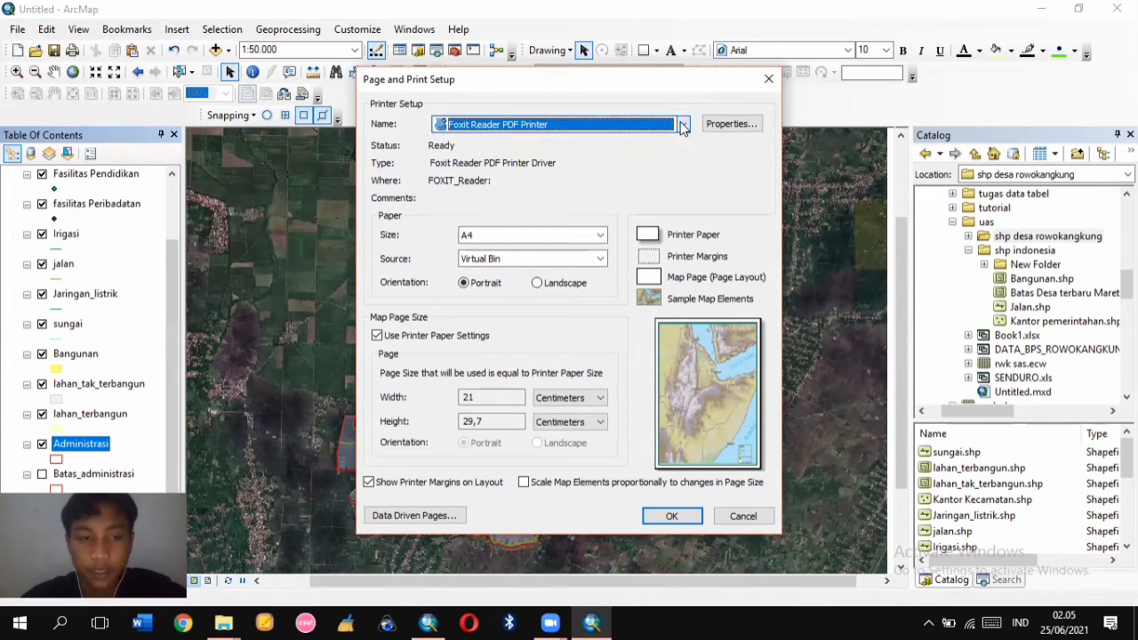
pyautogui.click(683, 125)
pyautogui.click(683, 125)
pyautogui.click(683, 125)
pyautogui.click(683, 125)
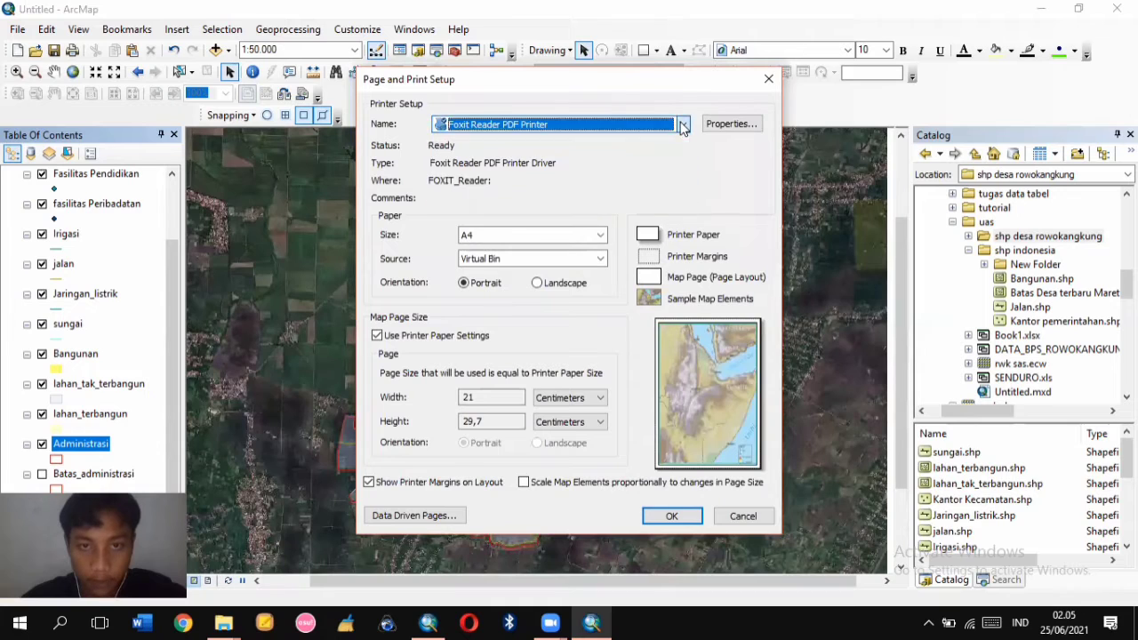
# Open the paper size choices in the page setup and browse the A3 and A4 formats
pyautogui.click(601, 236)
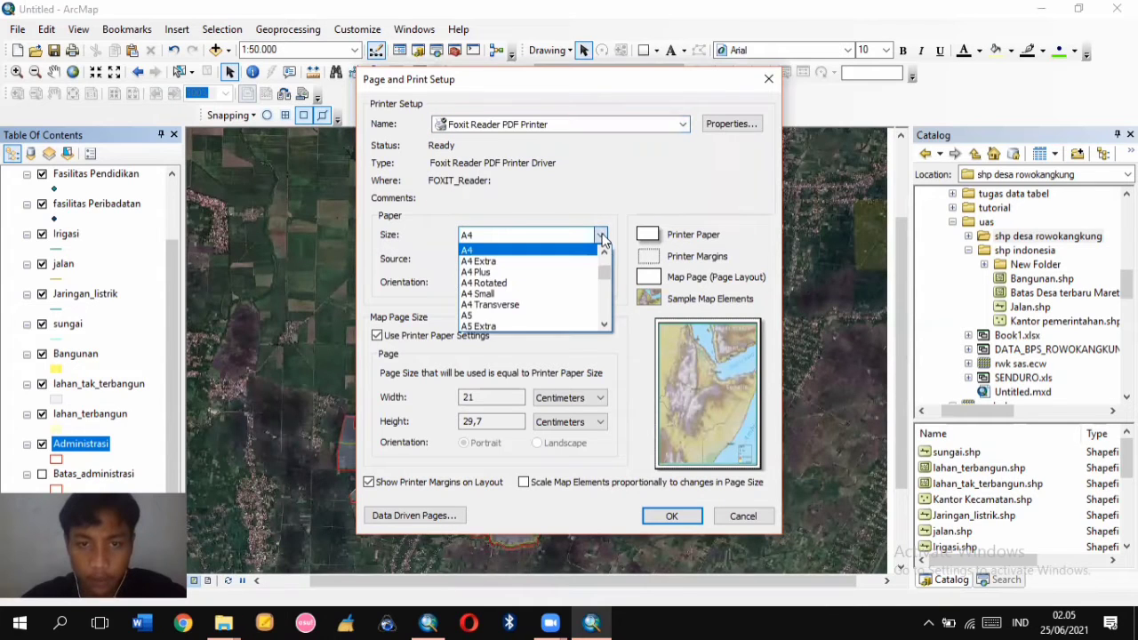
pyautogui.scroll(5, 546, 274)
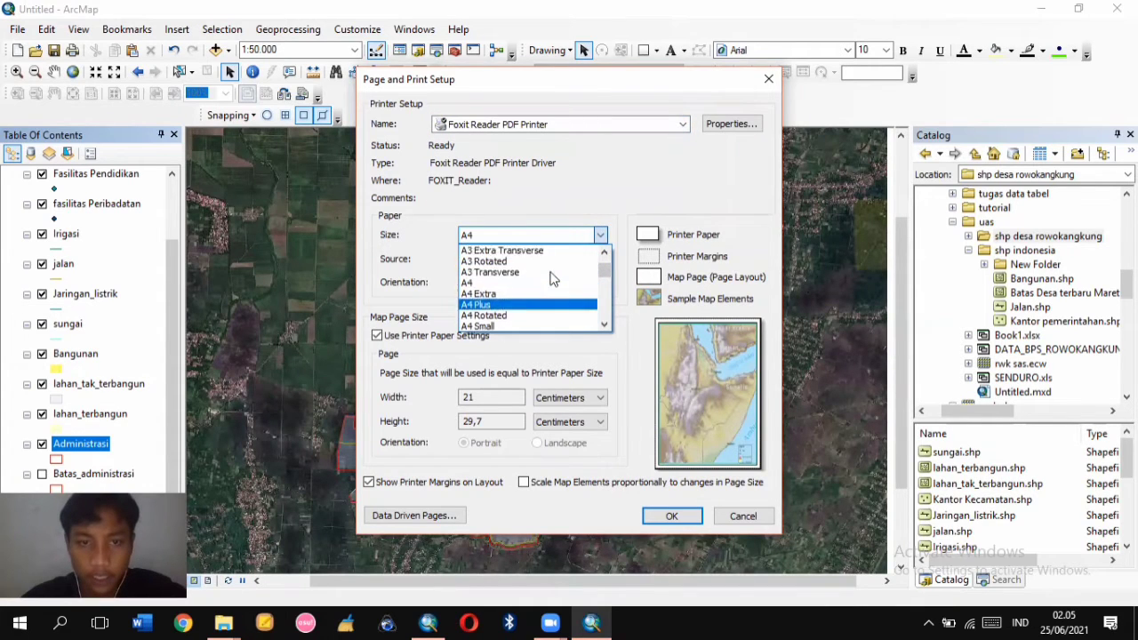
# Set the page to A3 paper size in landscape orientation
pyautogui.scroll(-1, 494, 311)
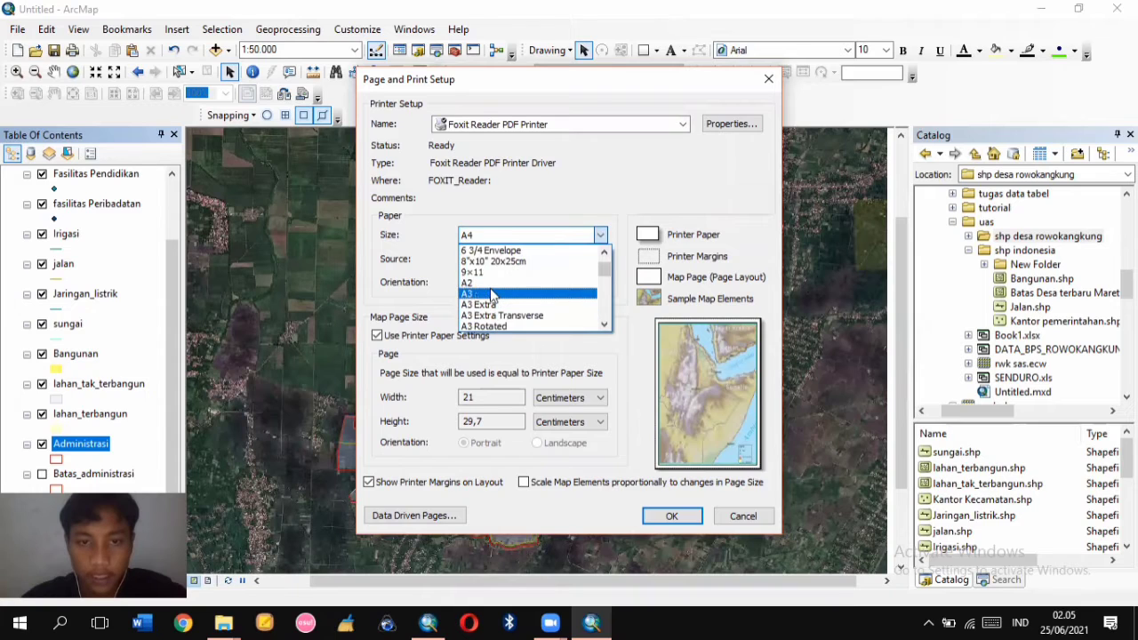
pyautogui.click(491, 294)
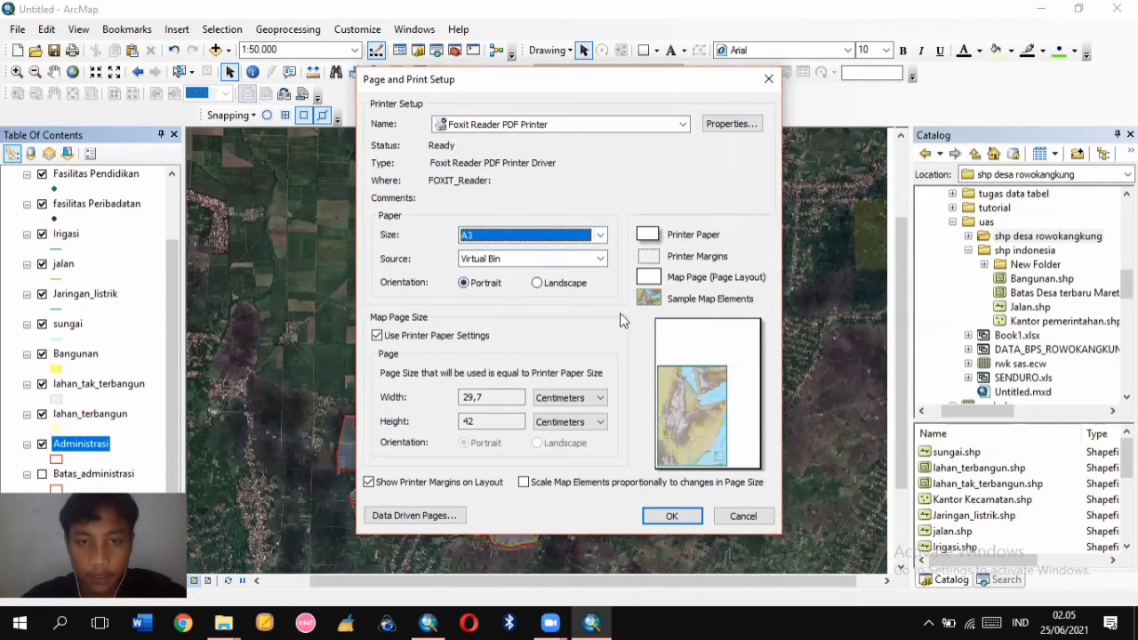
pyautogui.click(537, 283)
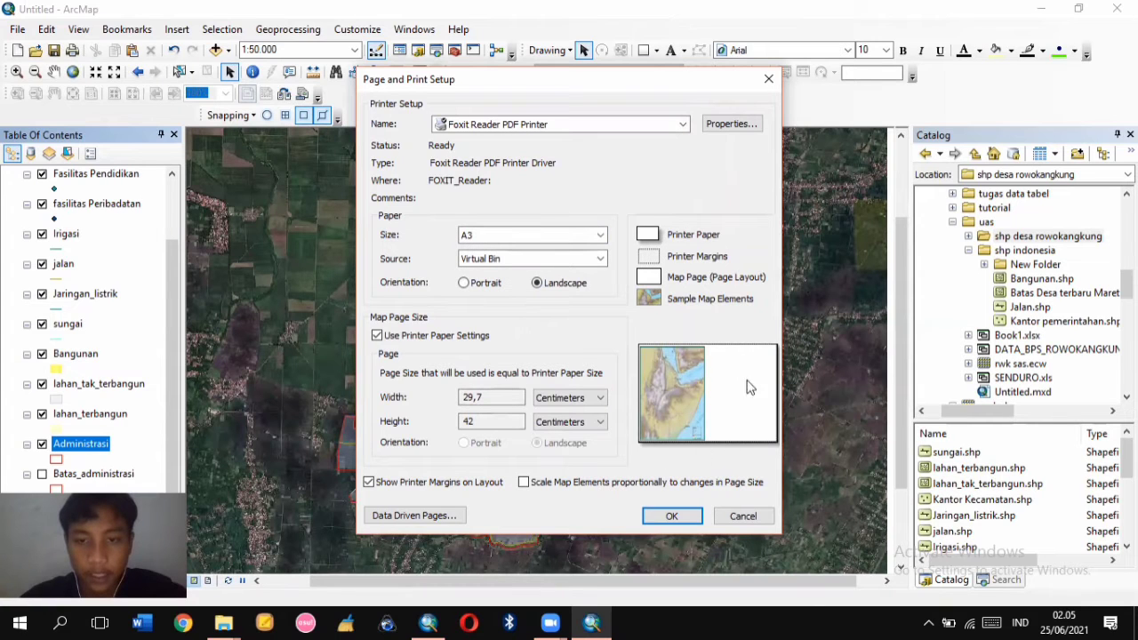
pyautogui.click(673, 517)
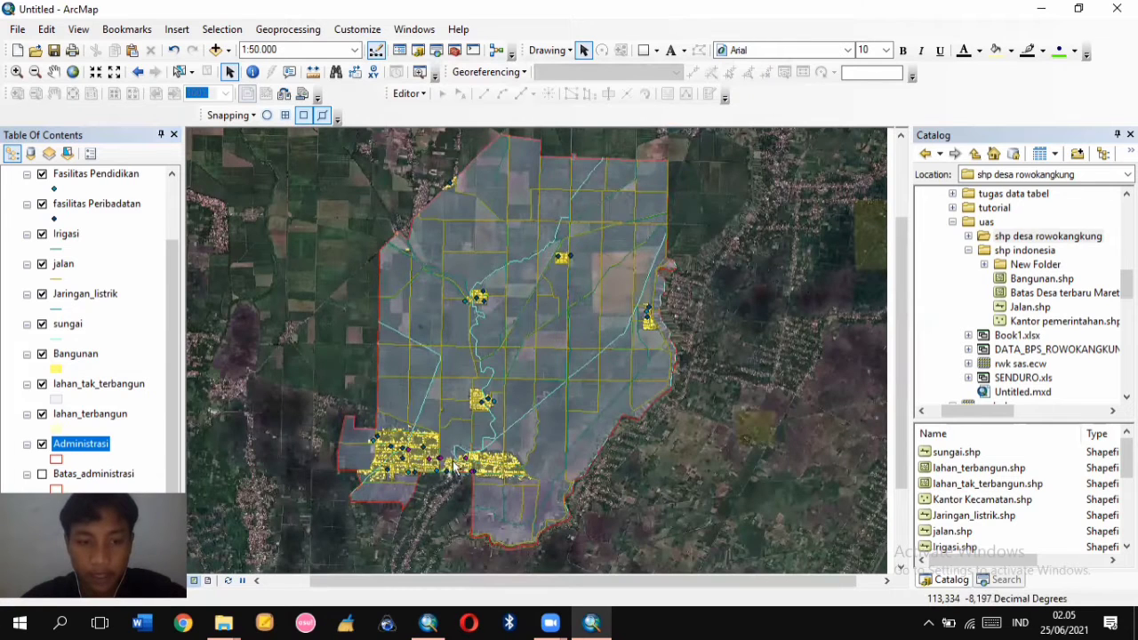
# Switch from data view to layout view and select the map data frame on the page
pyautogui.scroll(-2, 463, 454)
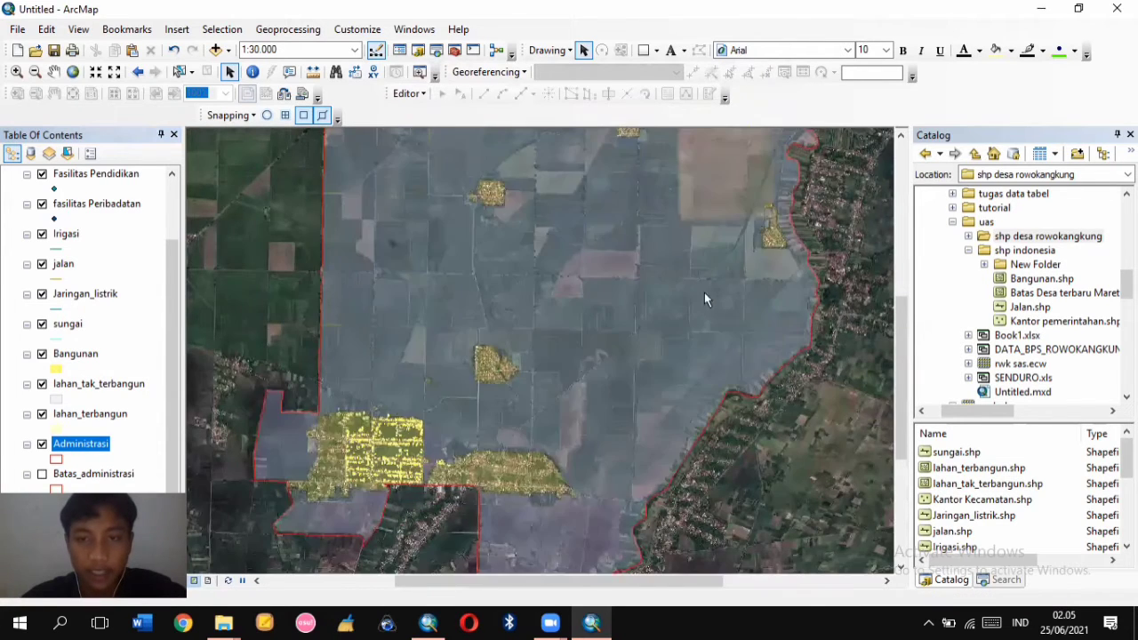
pyautogui.scroll(1, 706, 285)
pyautogui.scroll(1, 707, 284)
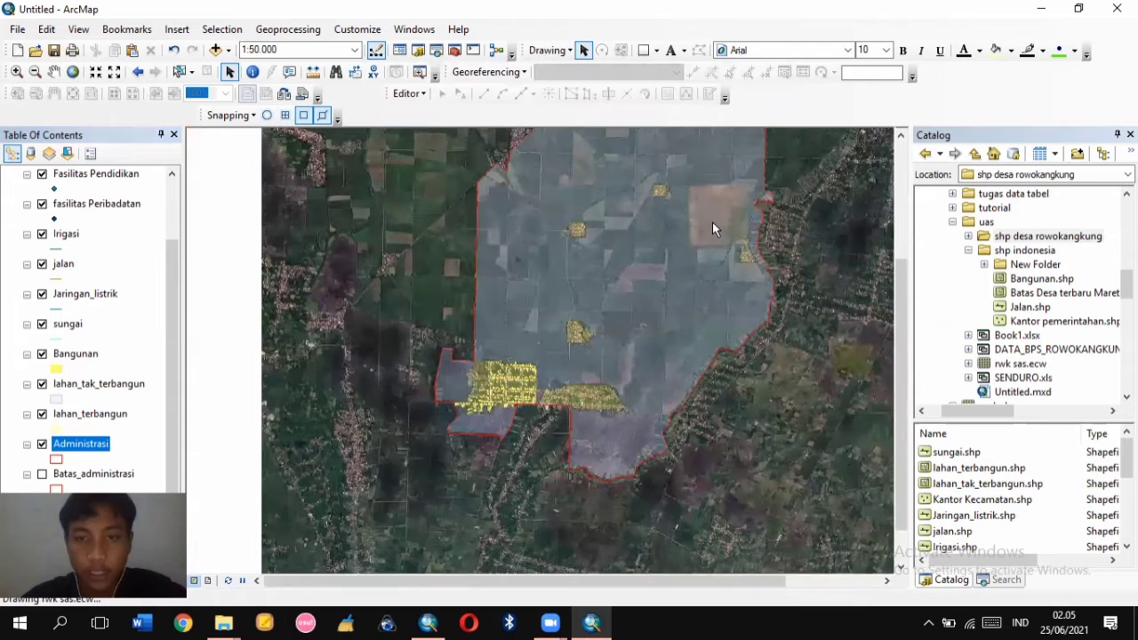
pyautogui.click(901, 136)
pyautogui.click(901, 136)
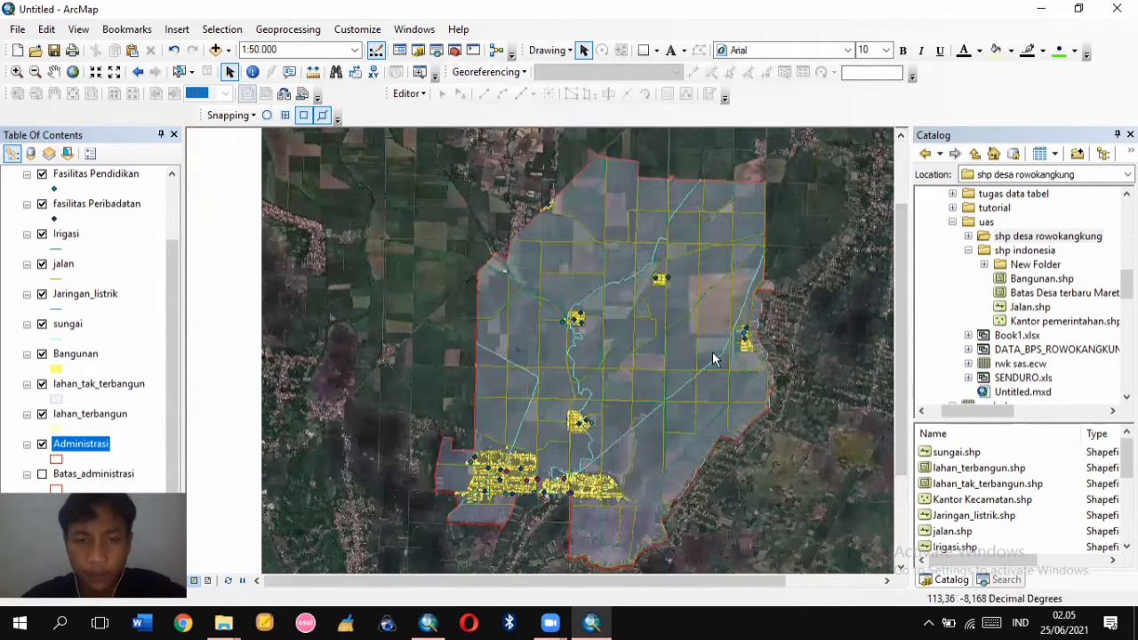
pyautogui.click(209, 584)
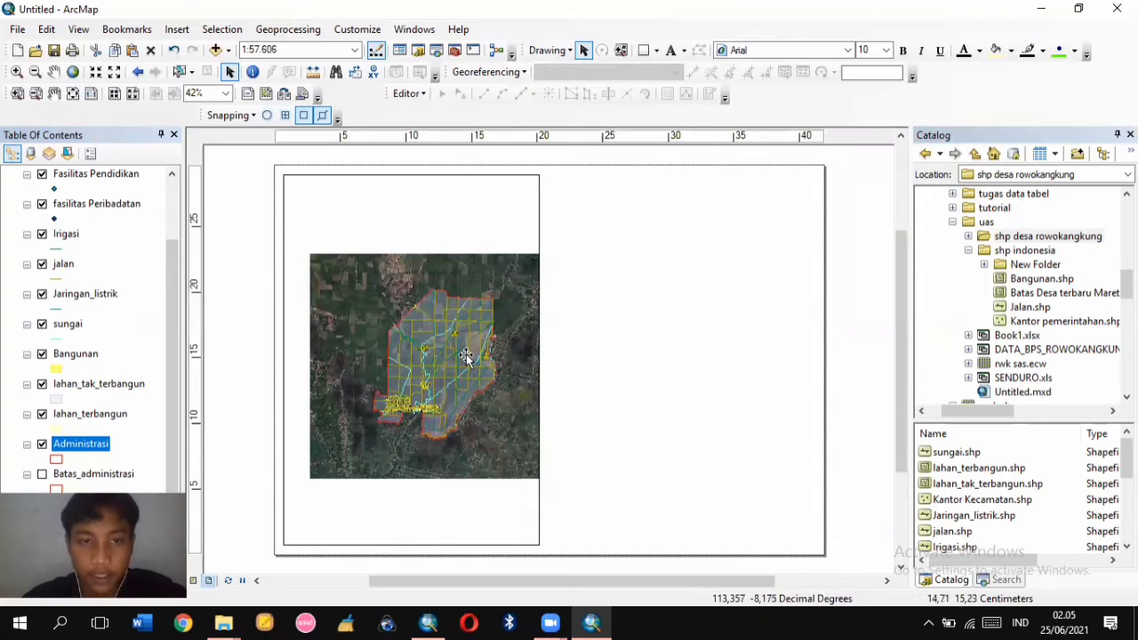
pyautogui.click(407, 93)
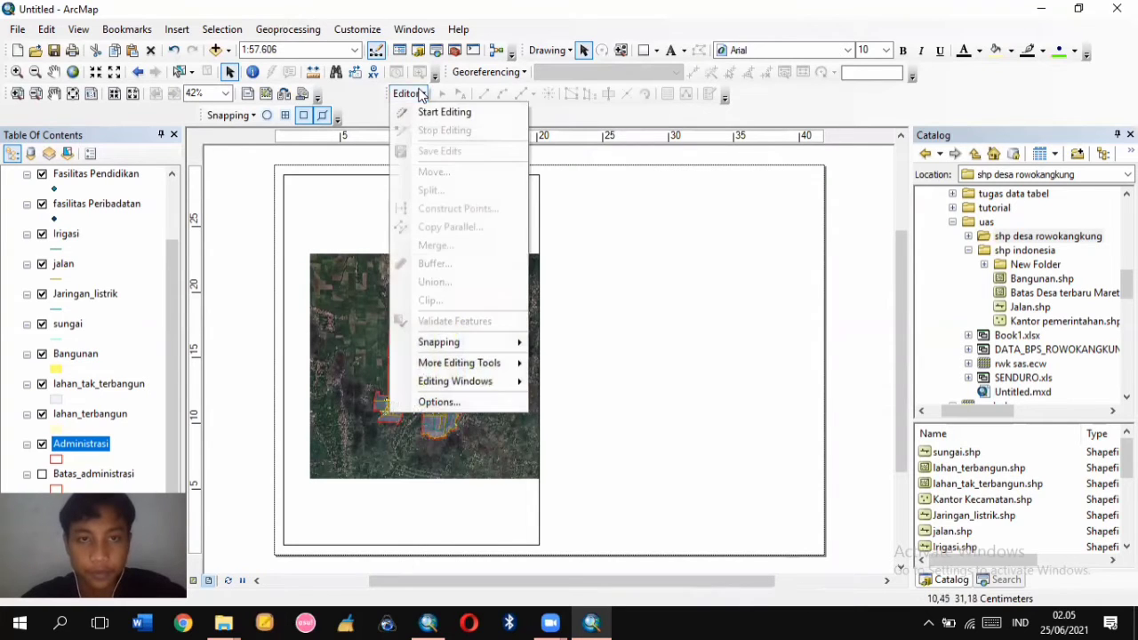
pyautogui.click(377, 94)
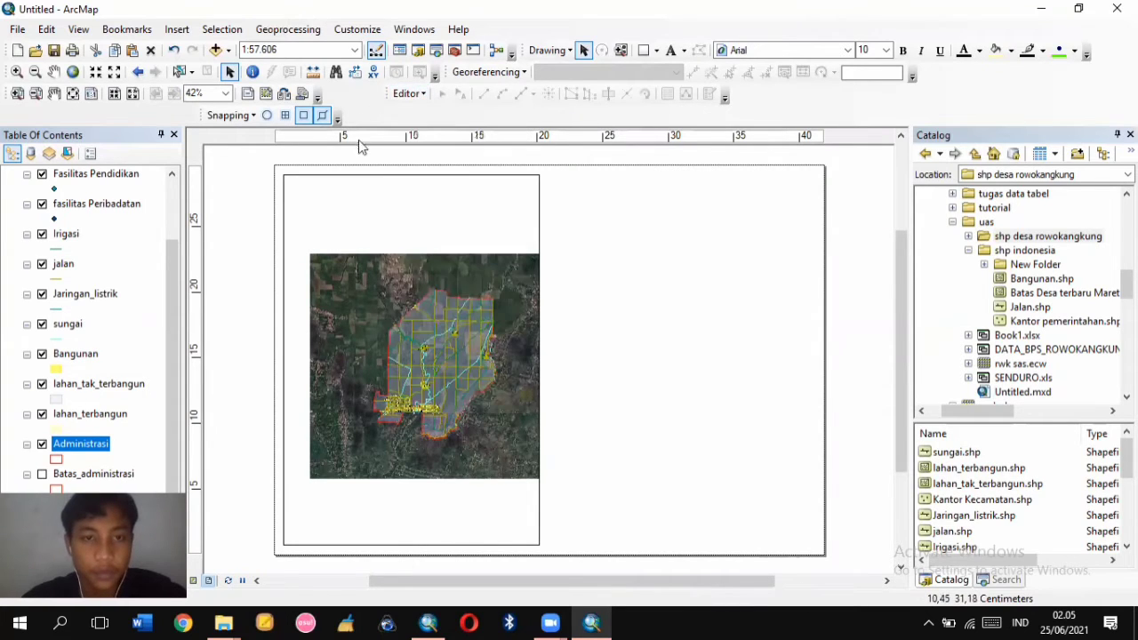
pyautogui.click(428, 368)
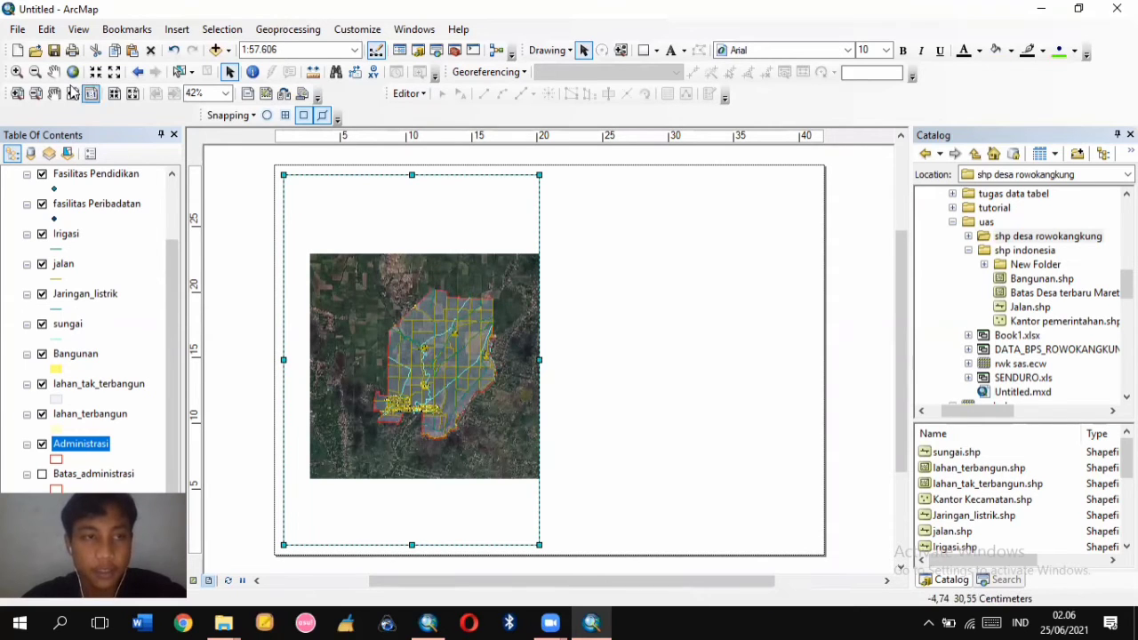
# Zoom in on the village area inside the data frame and set the map scale to 1:24.000
pyautogui.scroll(1, 418, 369)
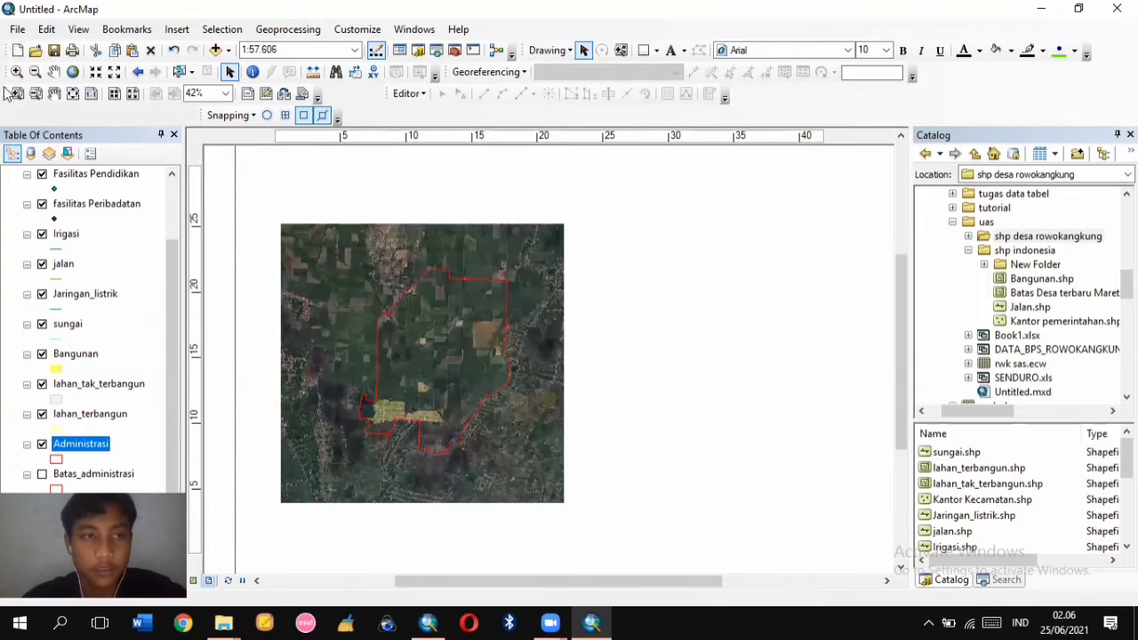
pyautogui.click(16, 72)
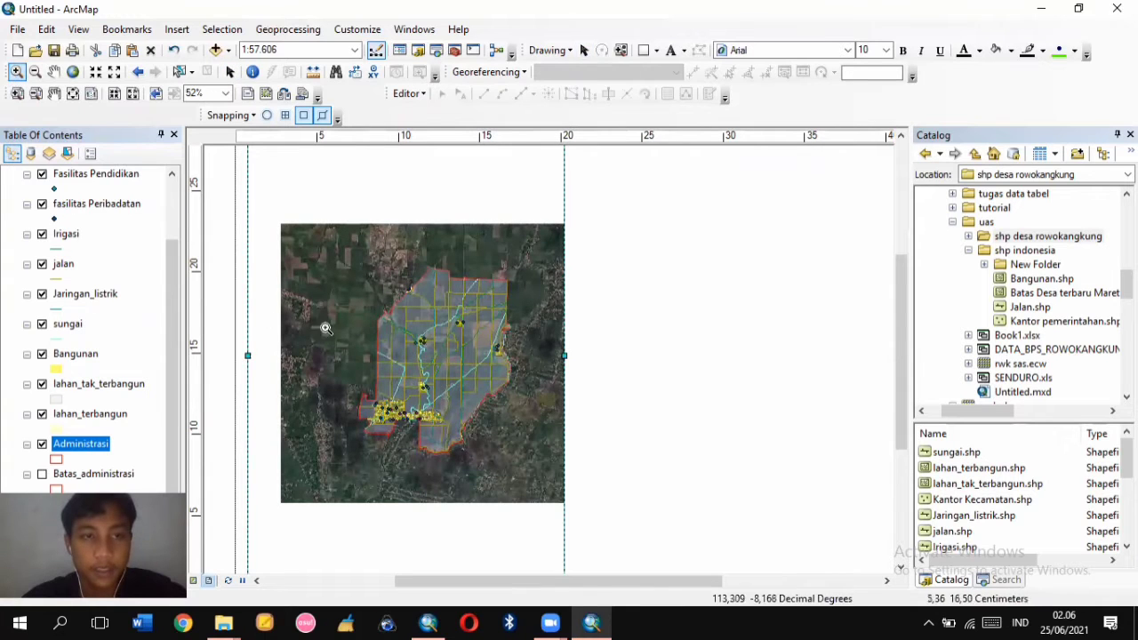
pyautogui.click(395, 351)
pyautogui.click(423, 369)
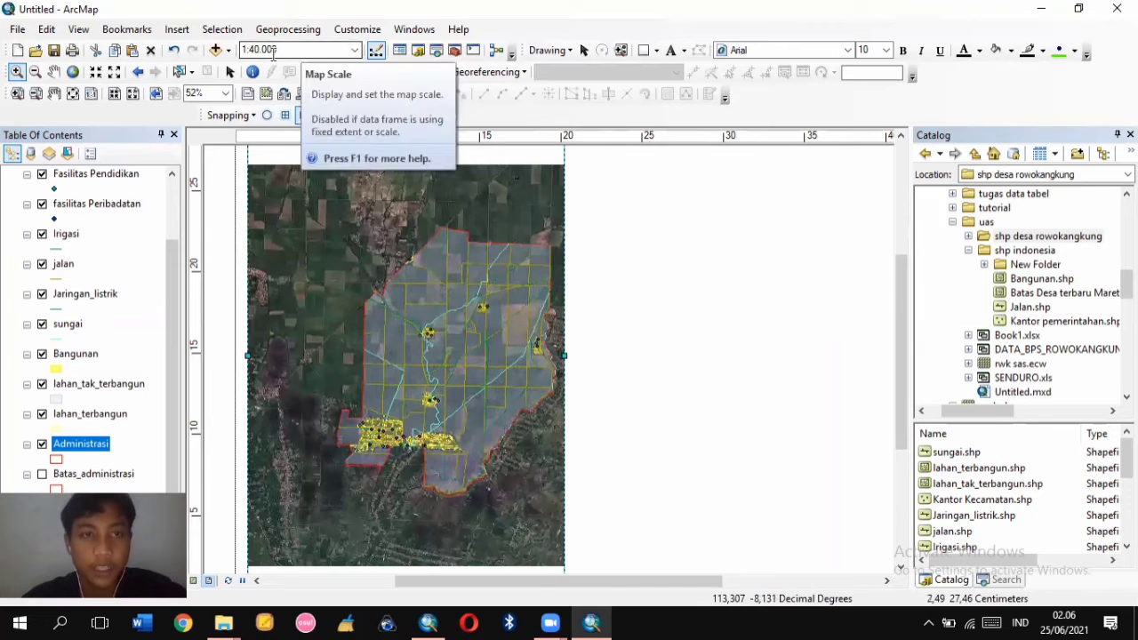
pyautogui.click(354, 50)
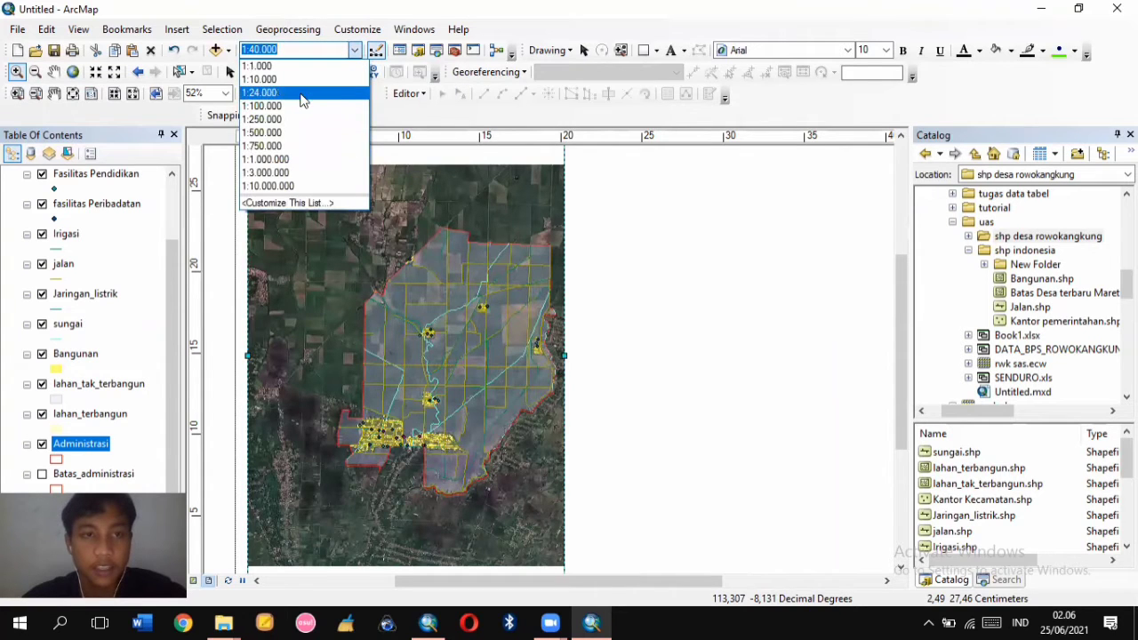
pyautogui.click(302, 96)
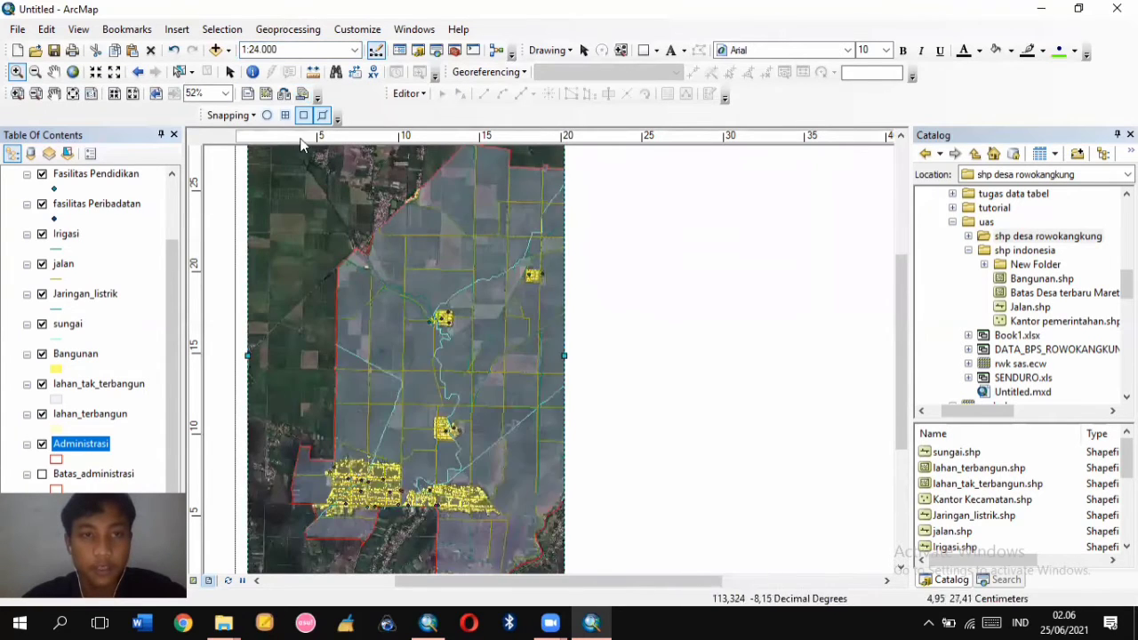
# Set the map scale of the data frame to 1:25.000
pyautogui.scroll(-2, 456, 368)
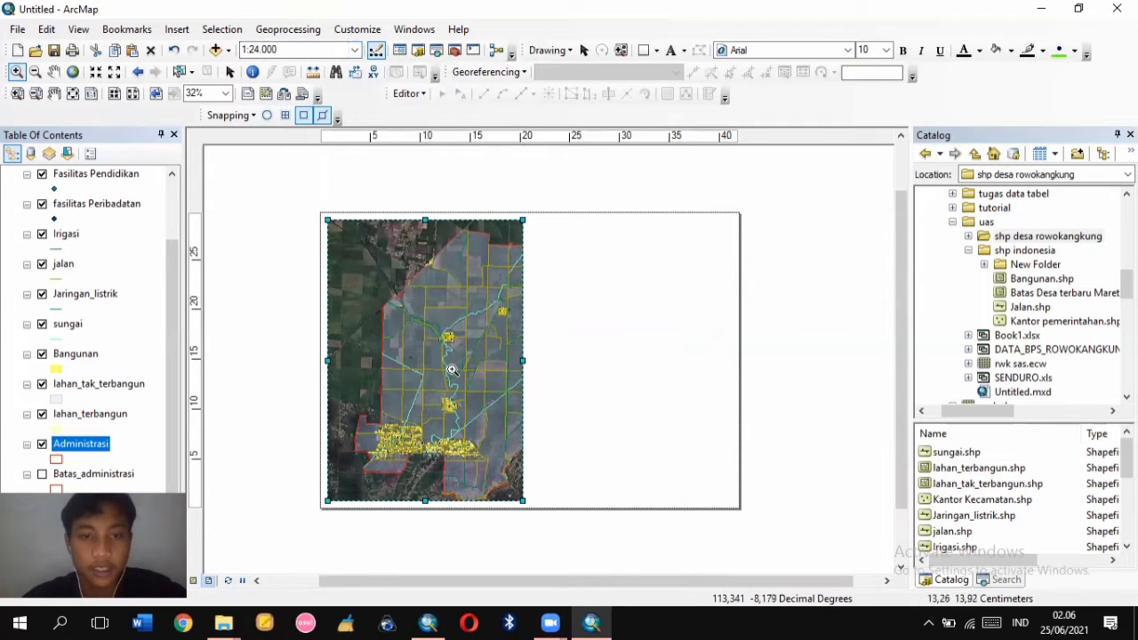
pyautogui.click(35, 71)
pyautogui.click(456, 370)
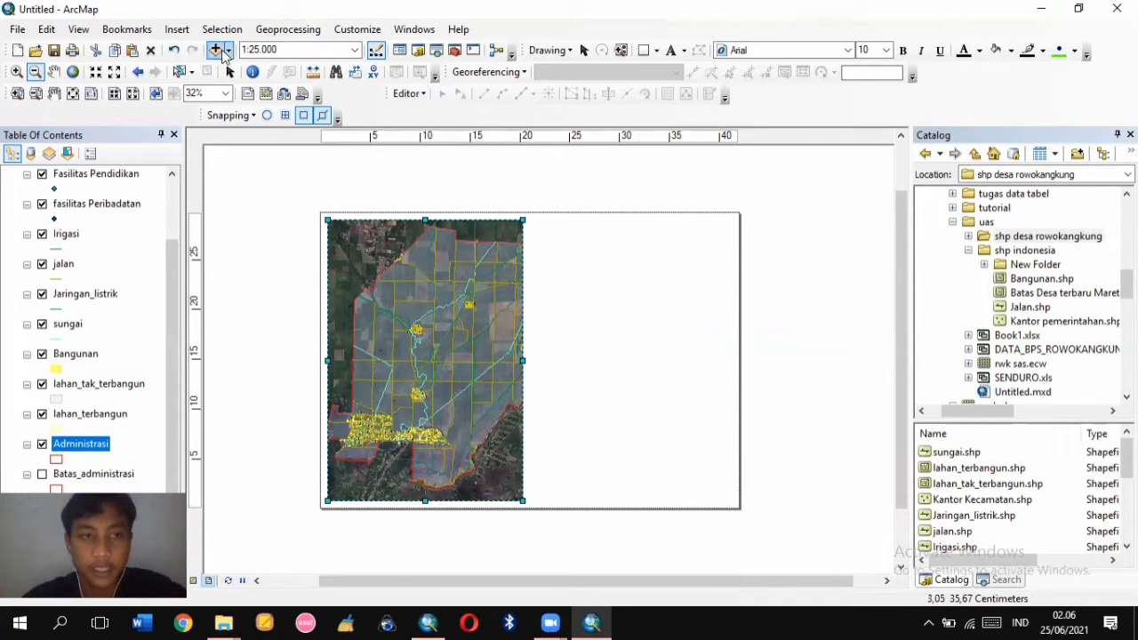
pyautogui.click(302, 117)
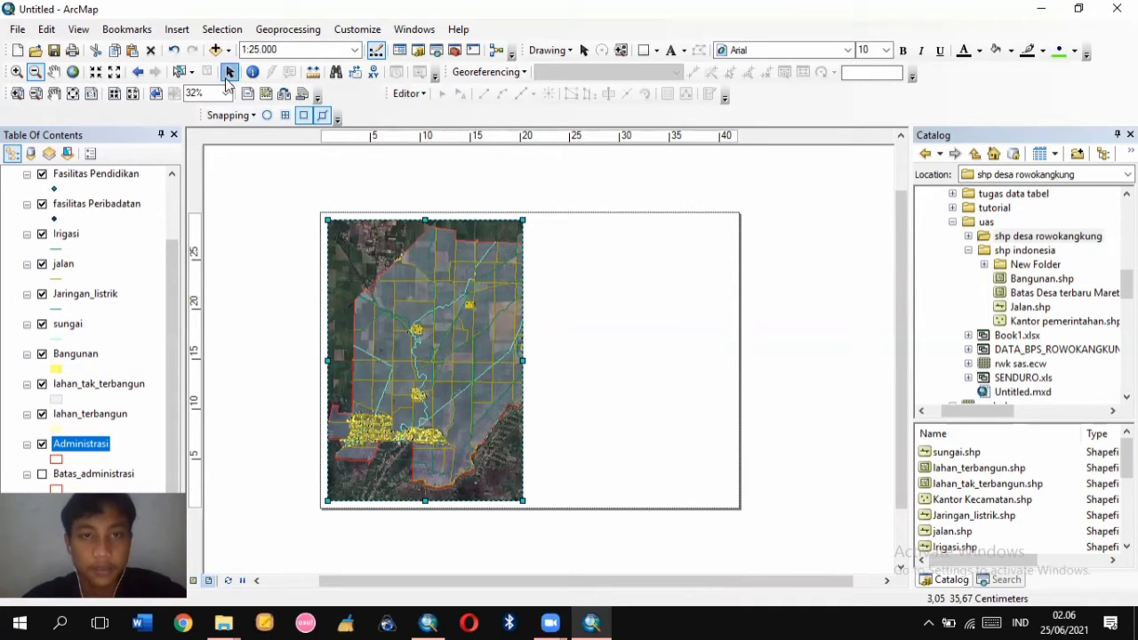
# Widen the data frame rightward to about the 27 cm ruler mark and reposition the map so the whole village fits inside
pyautogui.click(228, 75)
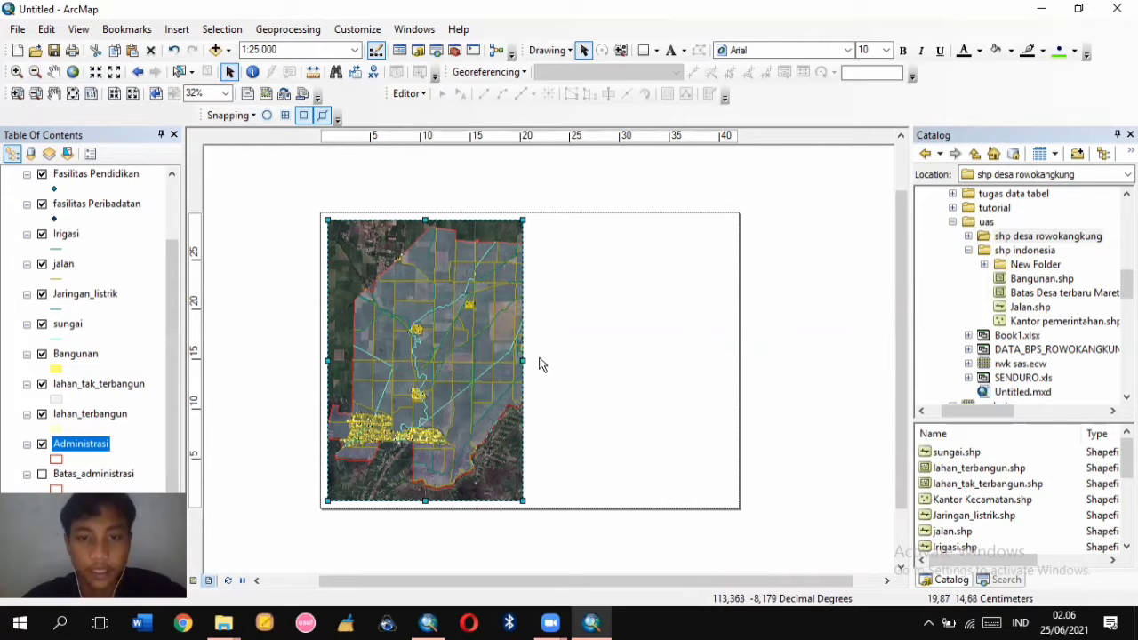
pyautogui.moveTo(523, 361); pyautogui.dragTo(594, 362)
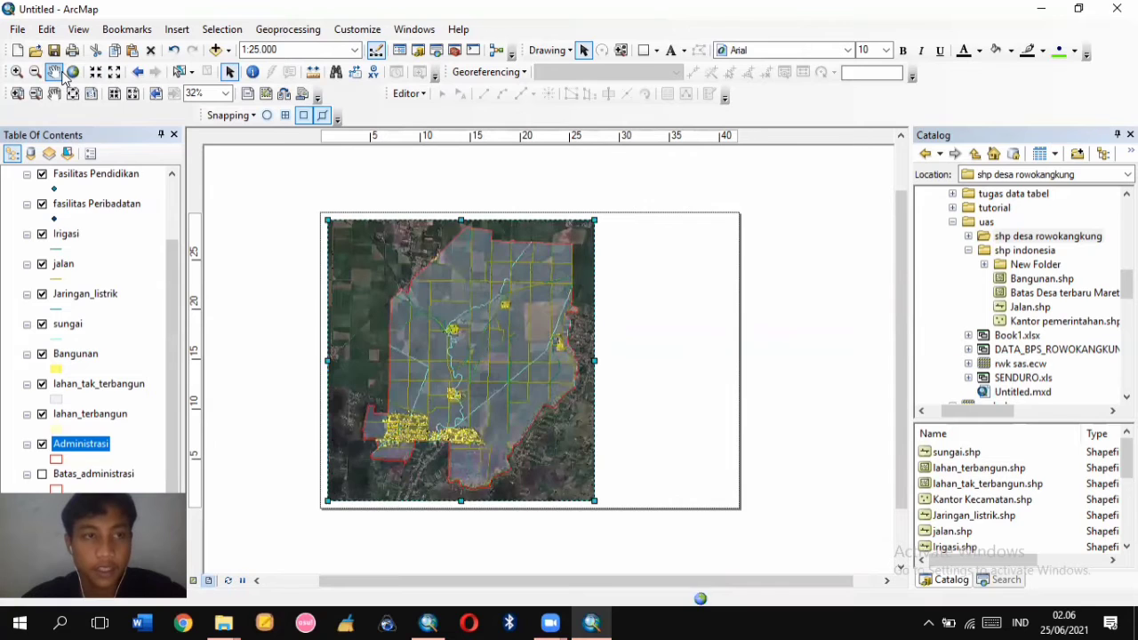
pyautogui.click(54, 73)
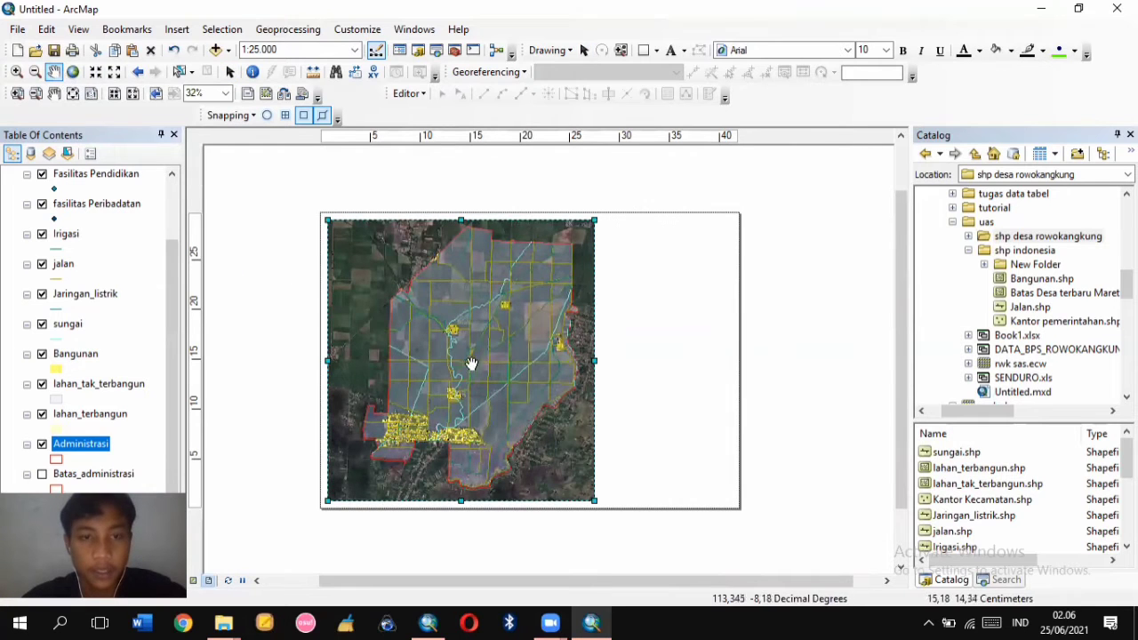
pyautogui.moveTo(477, 347); pyautogui.dragTo(442, 370)
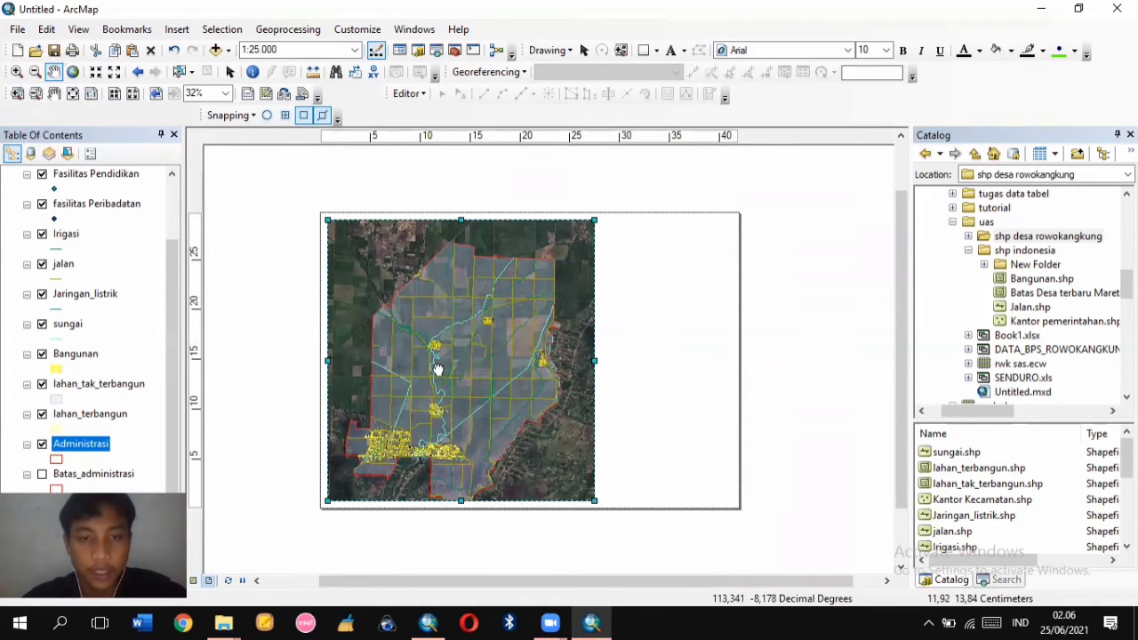
pyautogui.moveTo(439, 369); pyautogui.dragTo(440, 362)
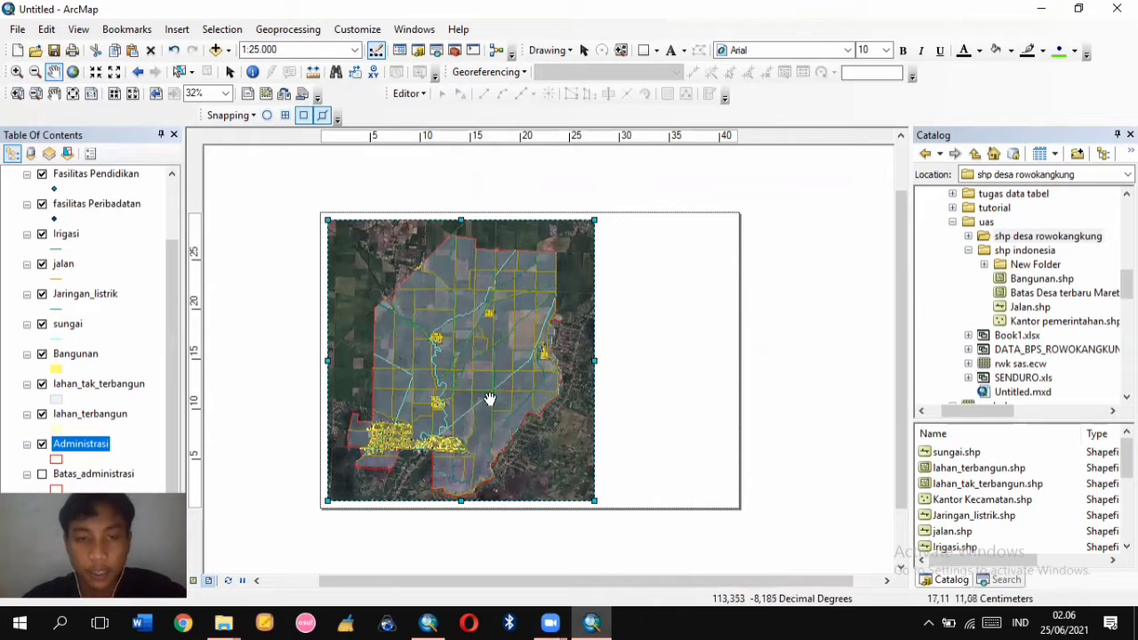
pyautogui.moveTo(490, 399); pyautogui.dragTo(490, 389)
# Deselect the data frame and draw a rectangle about 41.2 by 28.9 cm just inside the page edges as a border
pyautogui.click(17, 94)
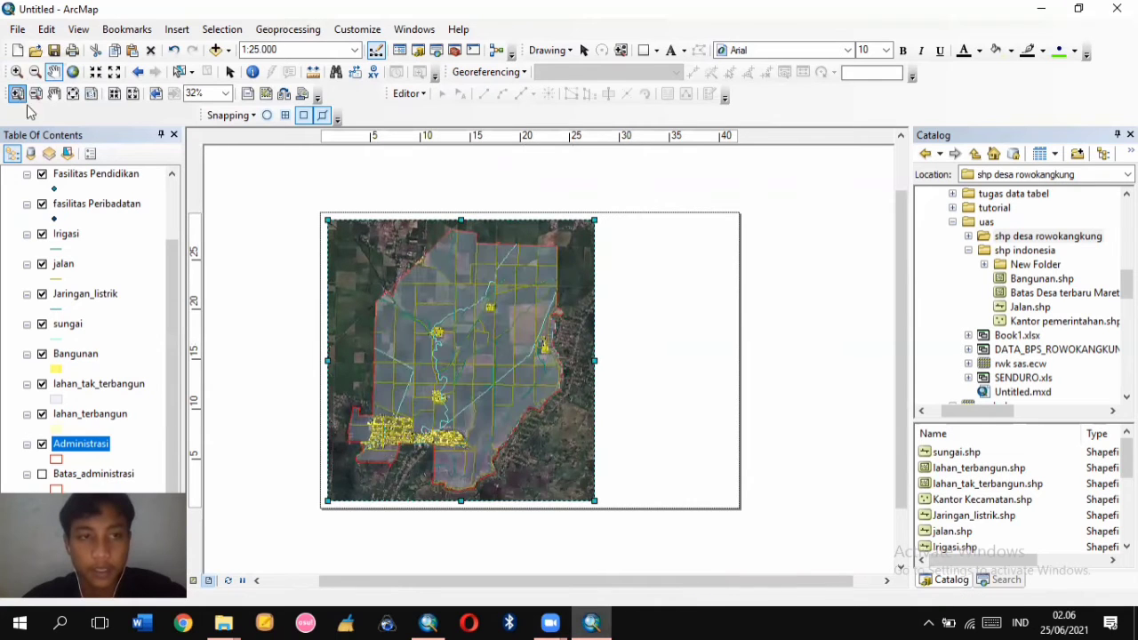
pyautogui.moveTo(269, 182); pyautogui.dragTo(758, 564)
pyautogui.moveTo(274, 240); pyautogui.dragTo(815, 535)
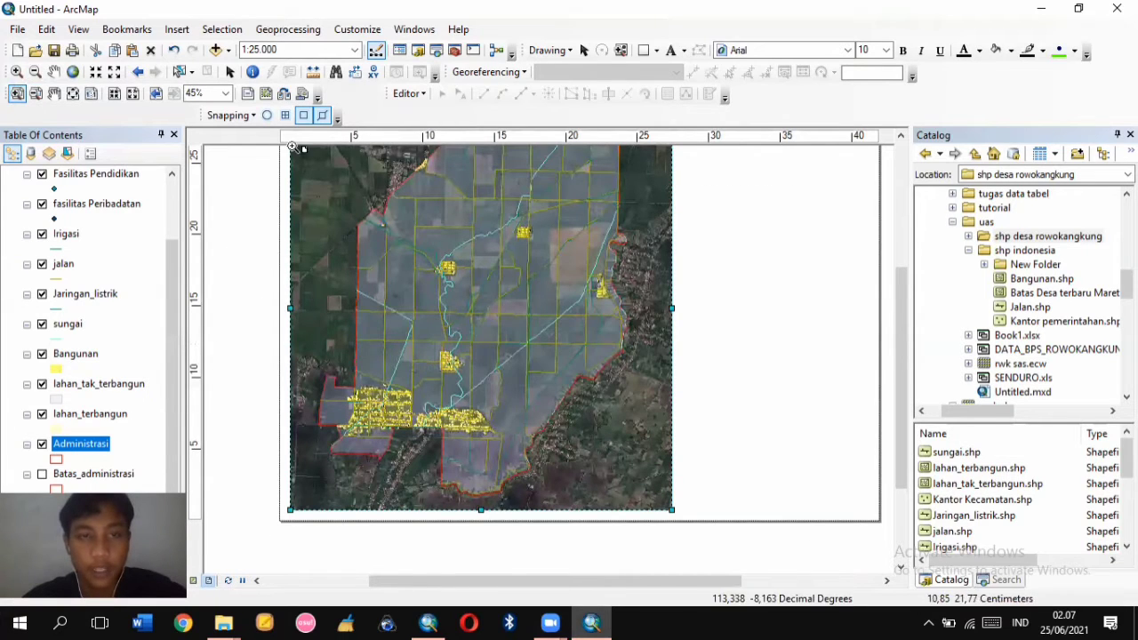
pyautogui.click(36, 95)
pyautogui.click(681, 344)
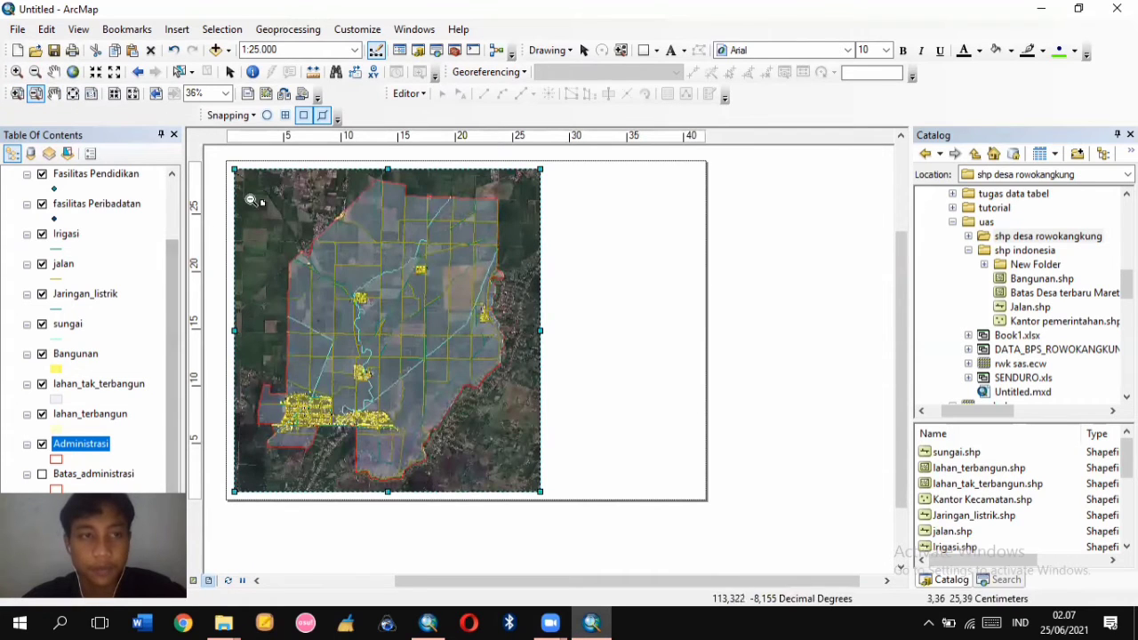
pyautogui.click(72, 95)
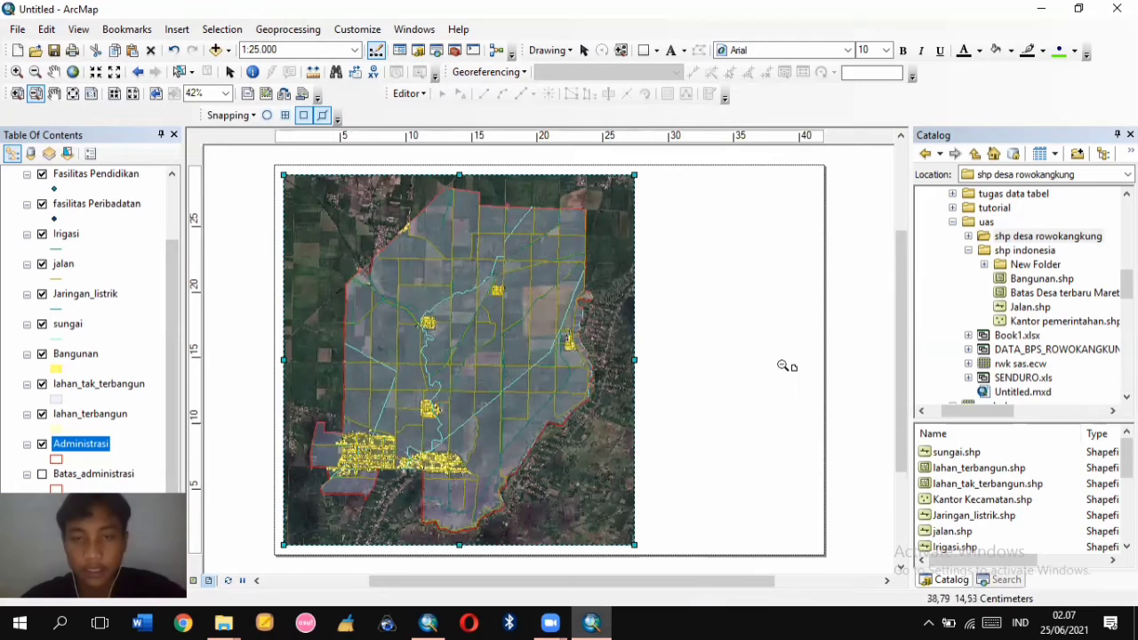
pyautogui.click(584, 51)
pyautogui.click(863, 197)
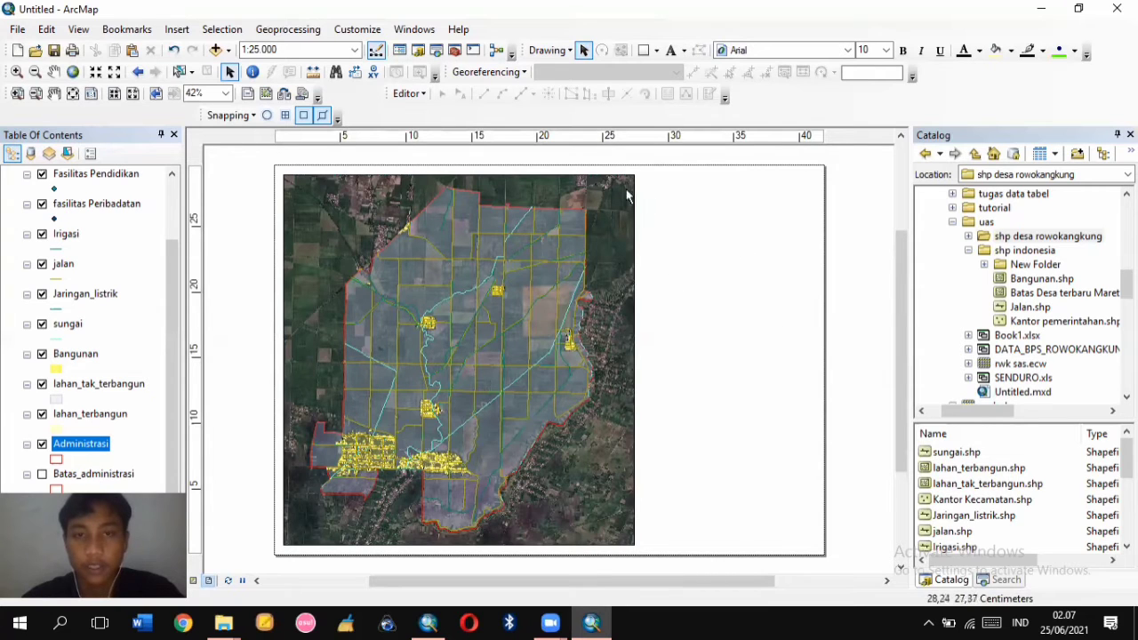
pyautogui.click(648, 51)
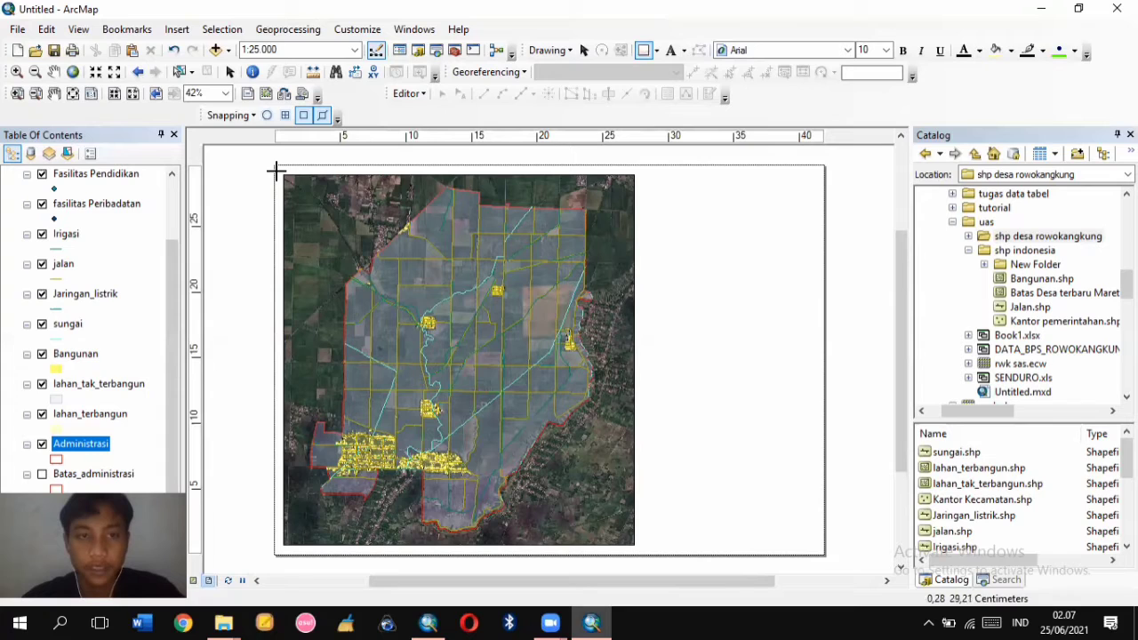
pyautogui.moveTo(276, 169)
pyautogui.mouseDown()
pyautogui.moveTo(485, 333)
pyautogui.moveTo(635, 508)
pyautogui.moveTo(893, 550)
pyautogui.moveTo(818, 551)
pyautogui.mouseUp()
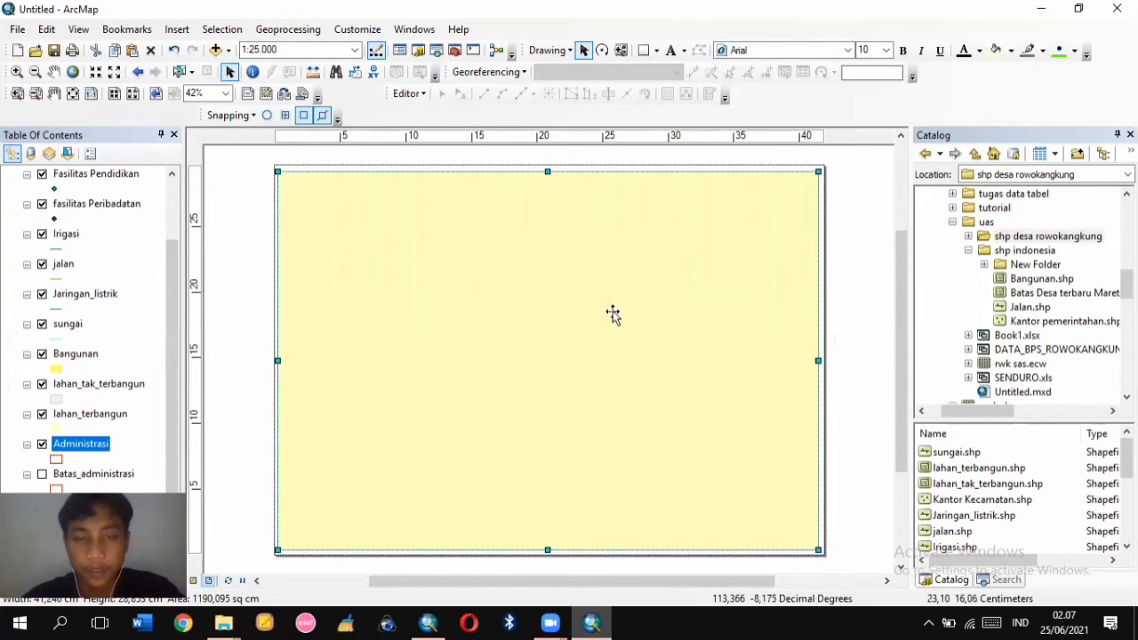
# Set the page border rectangle's fill to No Color and its outline color to black, then deselect it
pyautogui.doubleClick(628, 351)
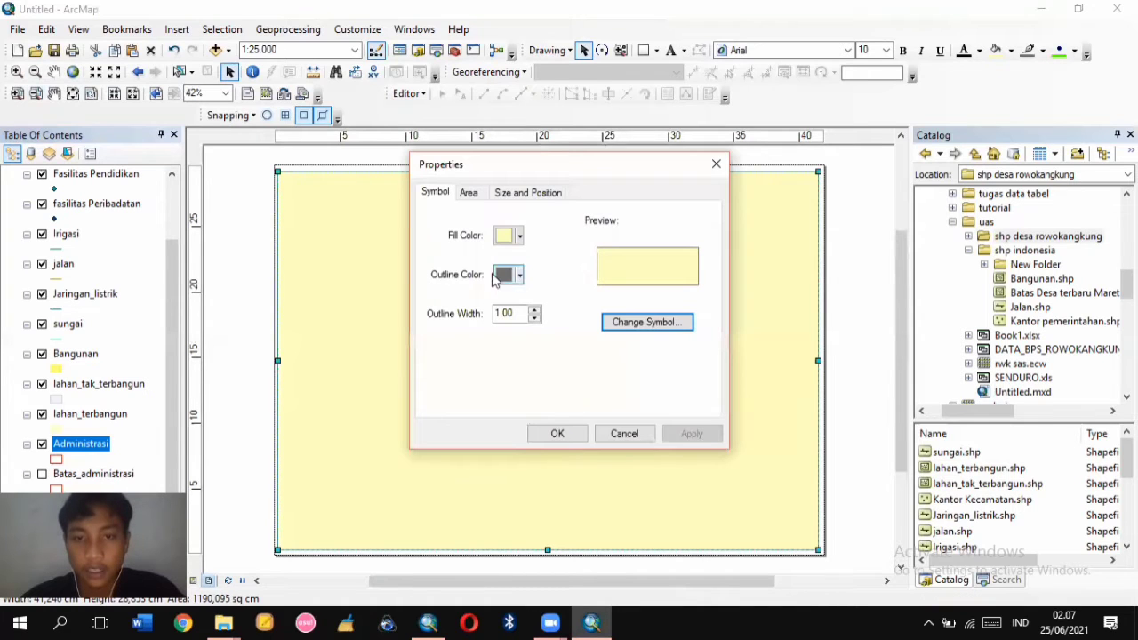
pyautogui.click(507, 240)
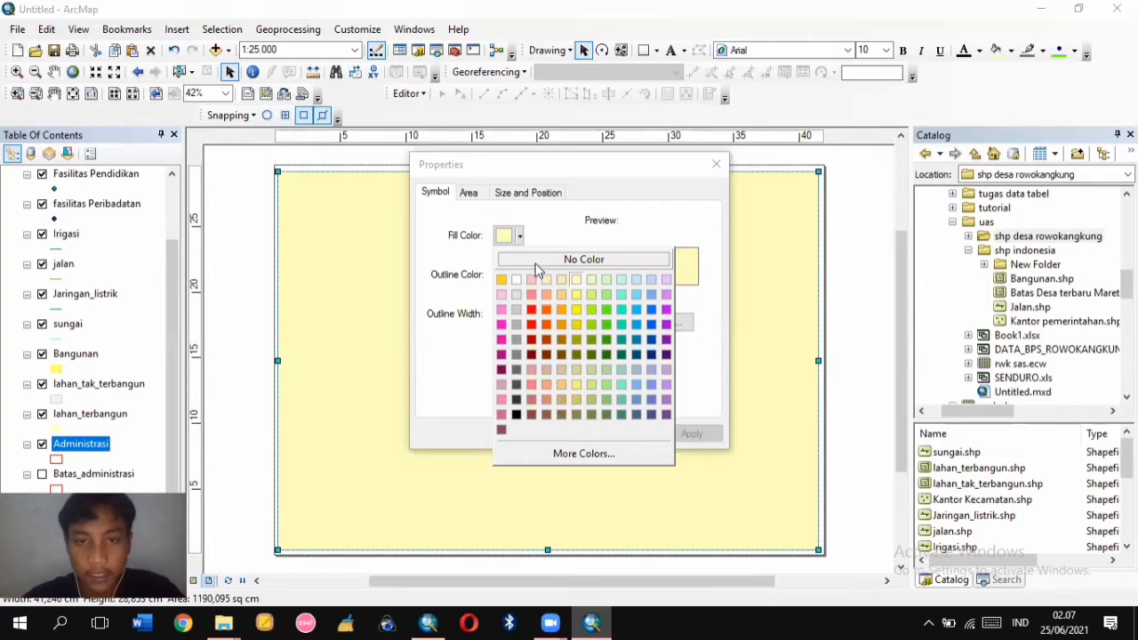
pyautogui.click(535, 263)
pyautogui.click(519, 276)
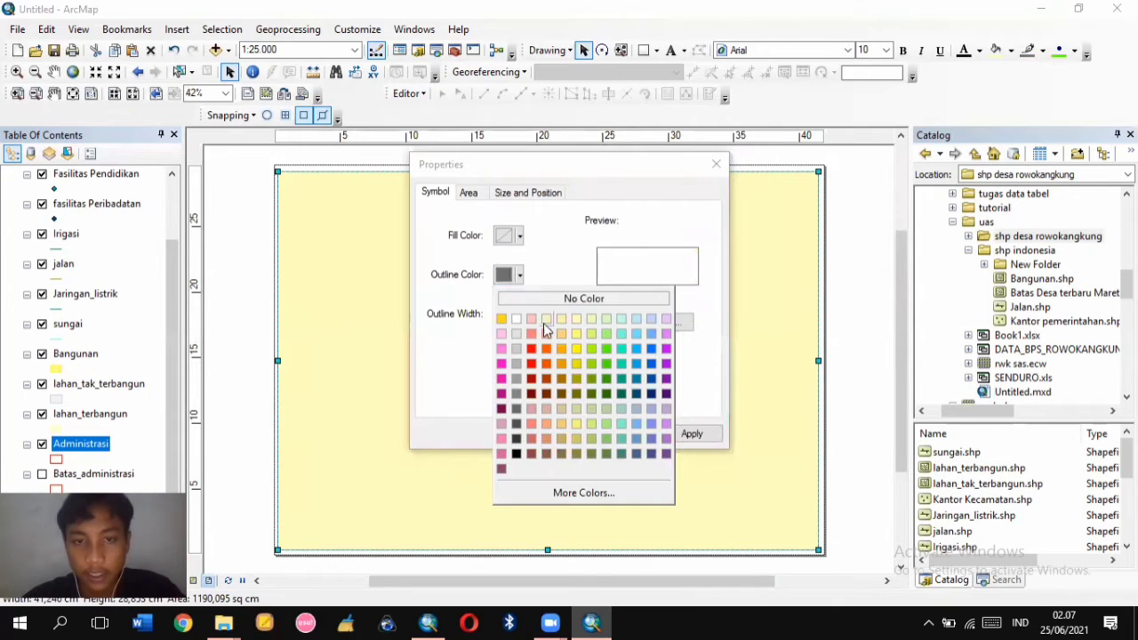
pyautogui.click(516, 453)
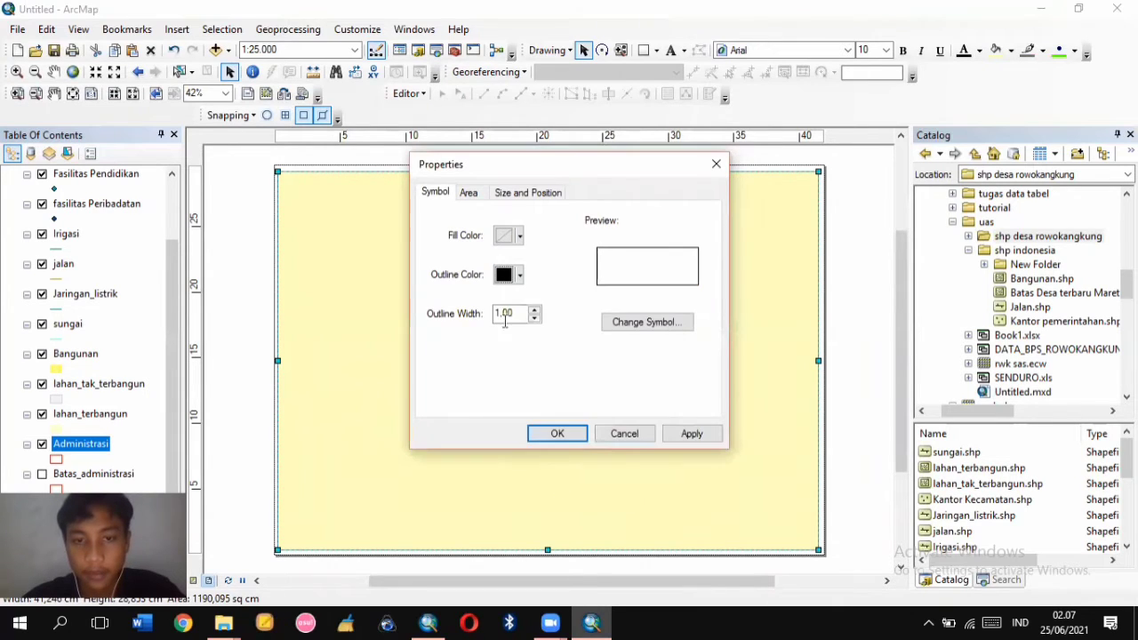
pyautogui.click(556, 435)
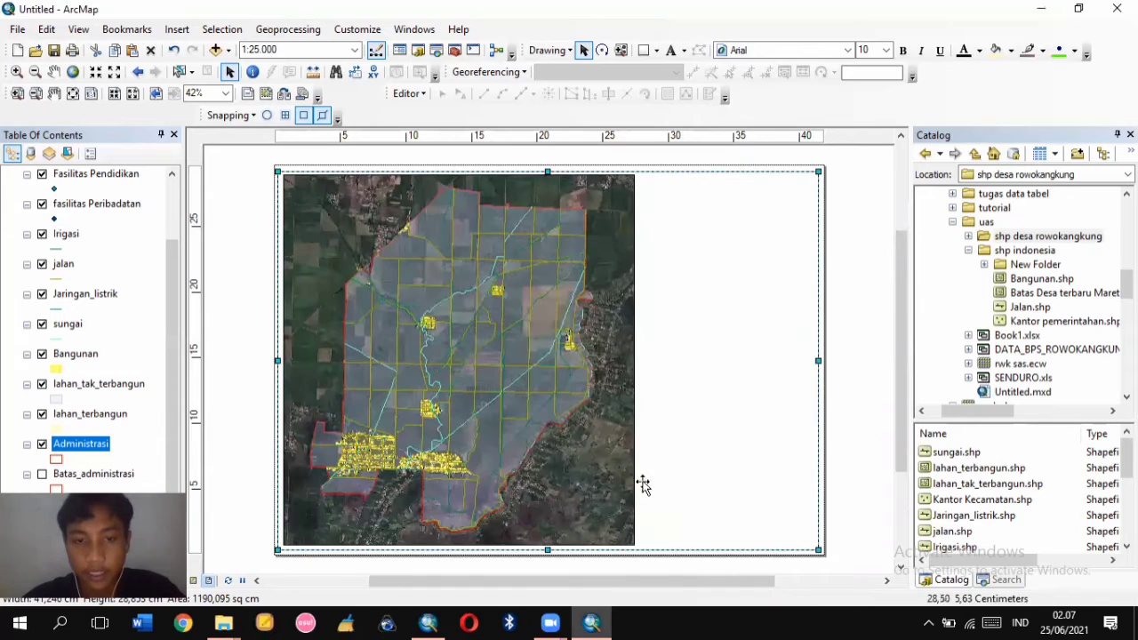
pyautogui.click(869, 382)
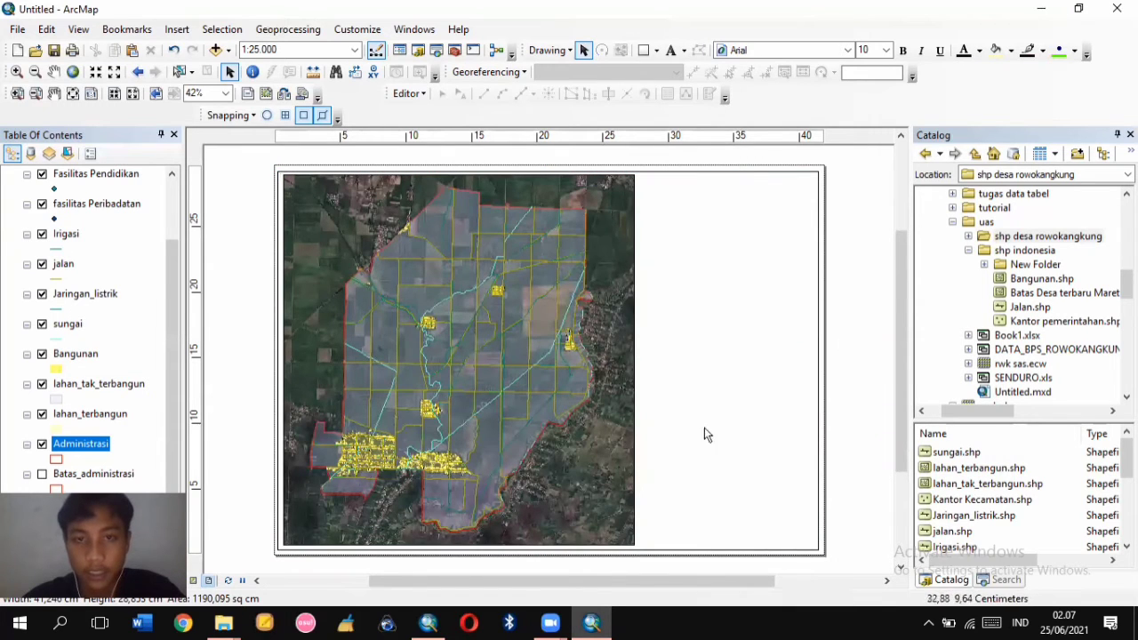
# Draw a rectangle about 13.4 by 4.2 cm in the blank area beside the map, just under the border's upper edge
pyautogui.click(199, 213)
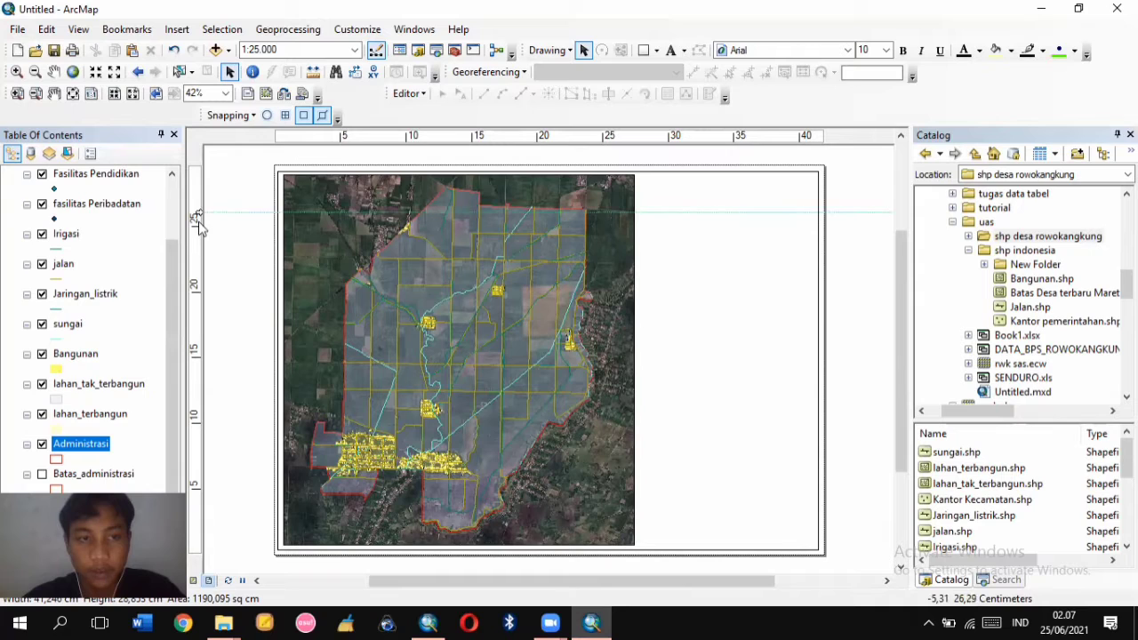
pyautogui.moveTo(197, 213)
pyautogui.mouseDown()
pyautogui.moveTo(206, 174)
pyautogui.moveTo(193, 186)
pyautogui.moveTo(194, 166)
pyautogui.moveTo(322, 328)
pyautogui.mouseUp()
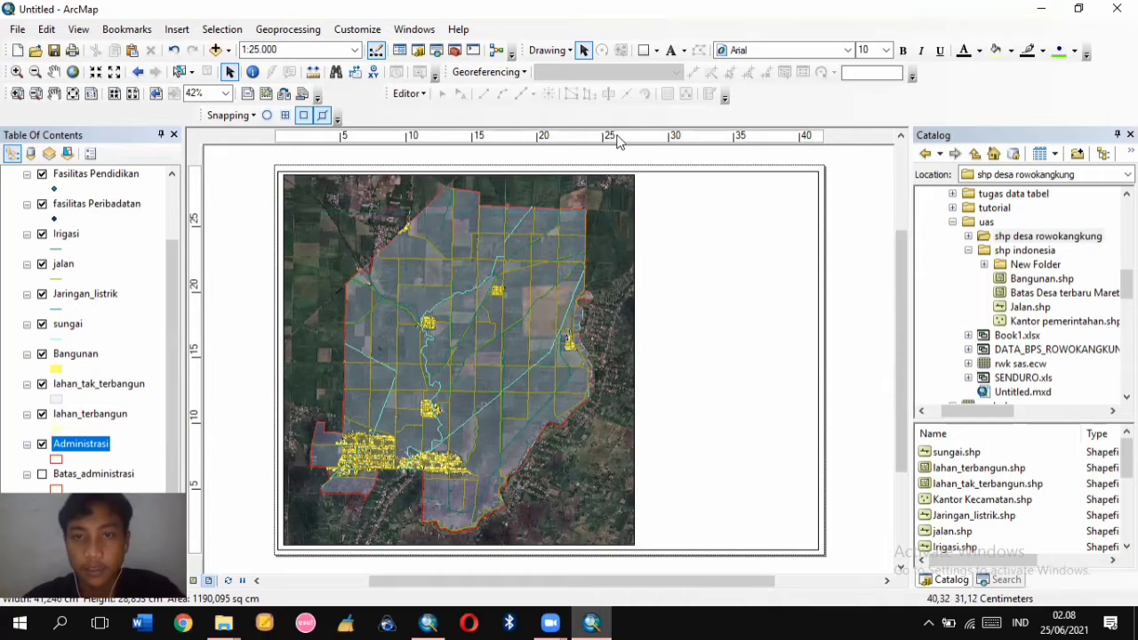
pyautogui.click(642, 51)
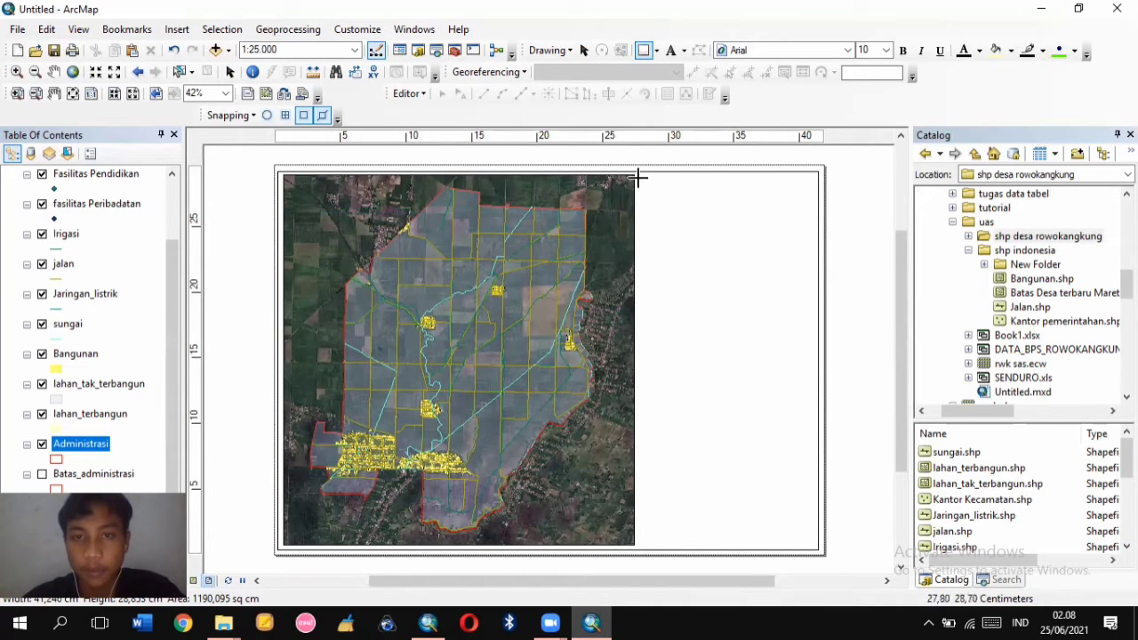
pyautogui.moveTo(638, 179)
pyautogui.mouseDown()
pyautogui.moveTo(754, 234)
pyautogui.moveTo(816, 234)
pyautogui.mouseUp()
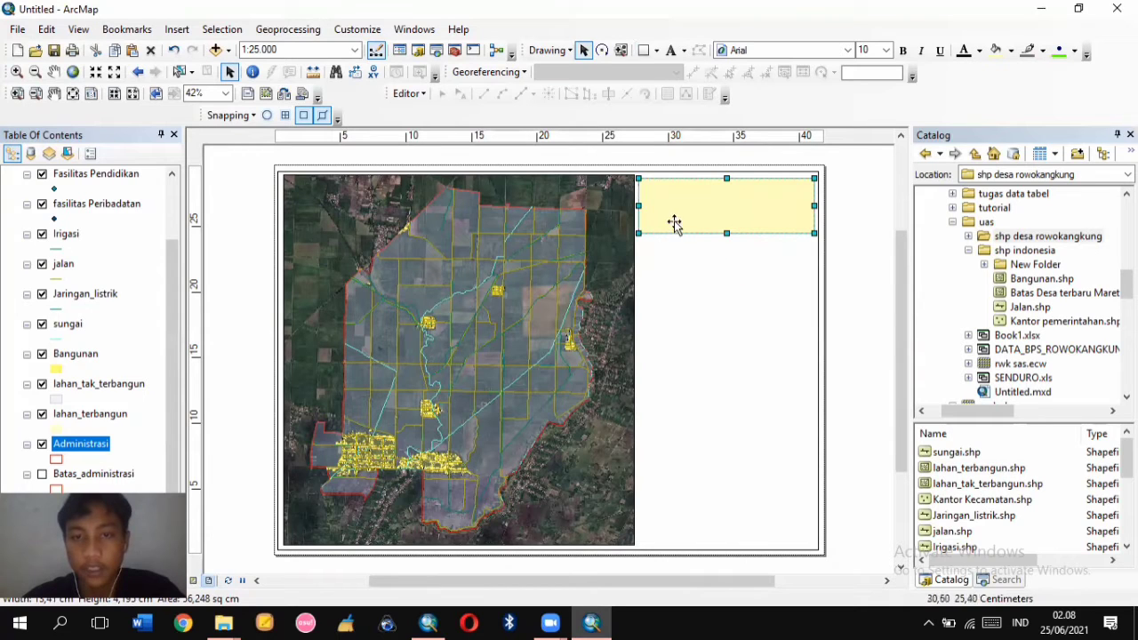
pyautogui.click(842, 235)
pyautogui.click(678, 201)
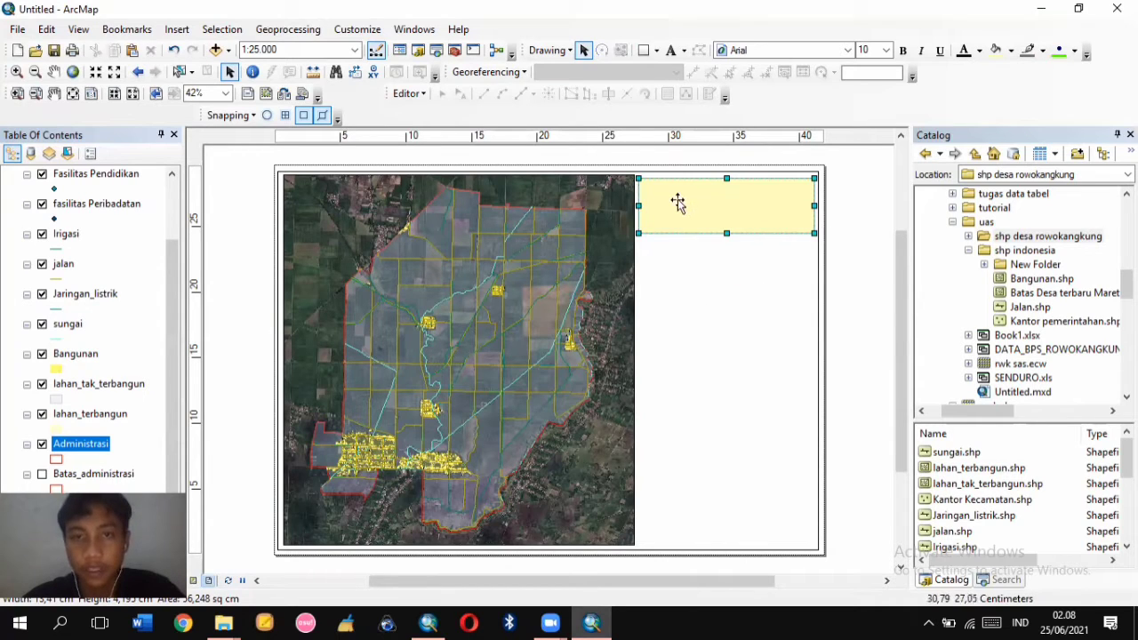
# Draw two more rectangles stacked below the first box, the upper one about 13.1 by 4.1 cm
pyautogui.click(645, 54)
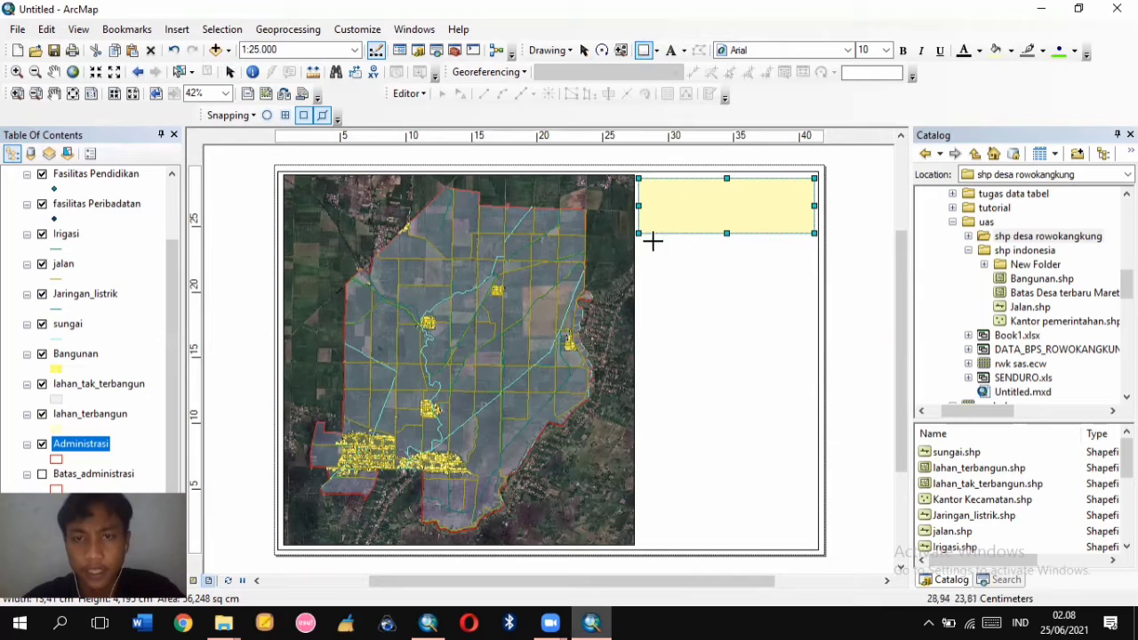
pyautogui.moveTo(641, 236)
pyautogui.mouseDown()
pyautogui.moveTo(762, 259)
pyautogui.moveTo(803, 273)
pyautogui.moveTo(812, 291)
pyautogui.mouseUp()
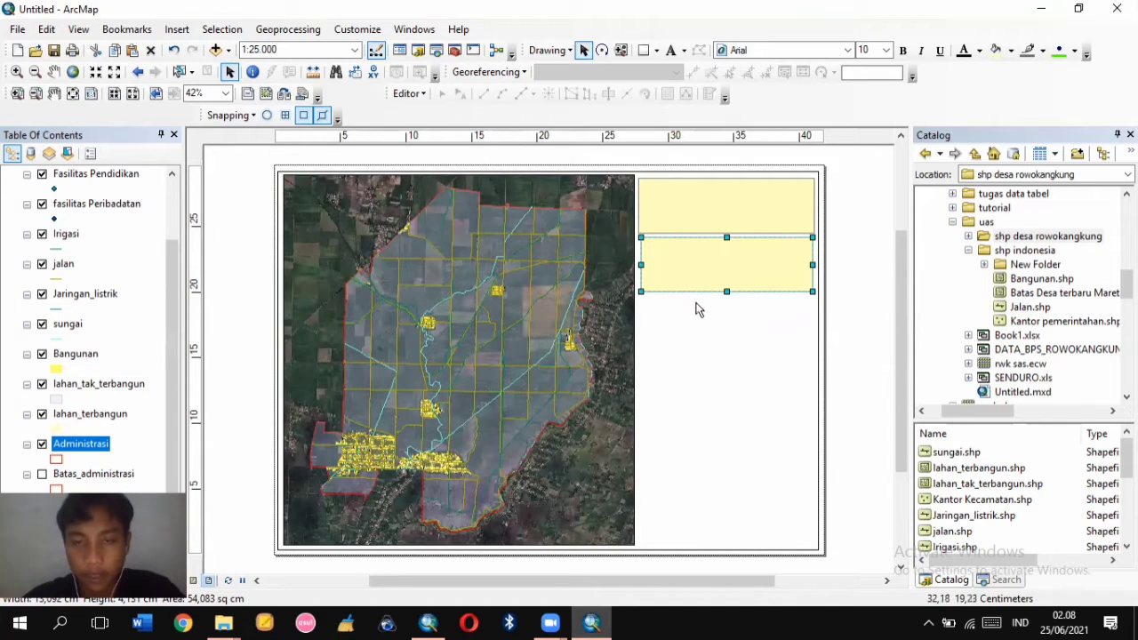
pyautogui.click(643, 50)
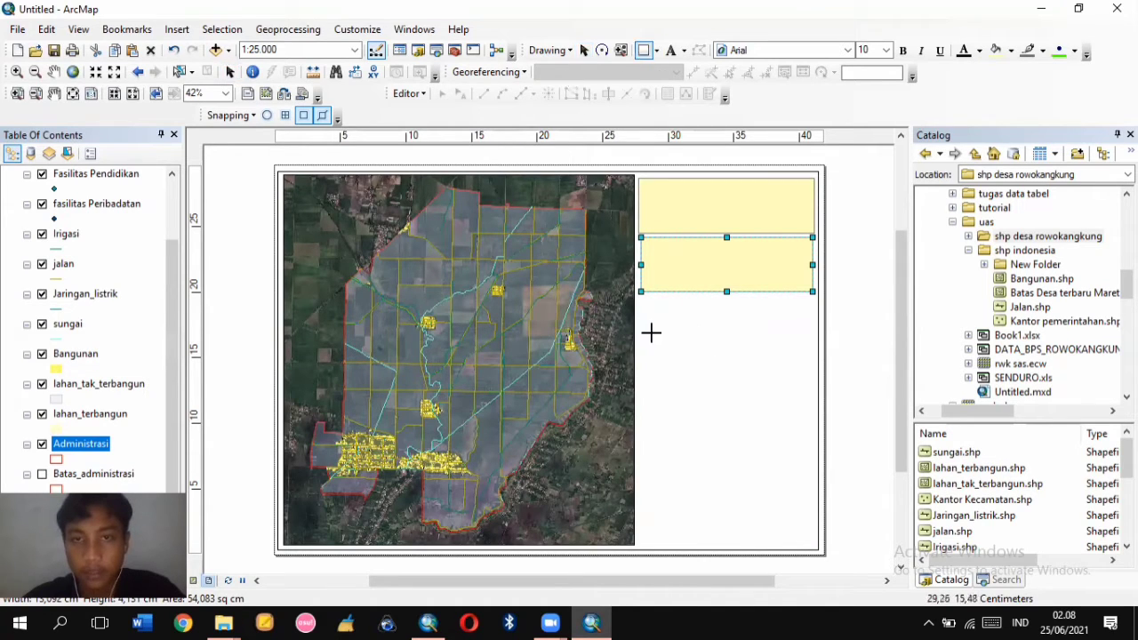
pyautogui.moveTo(642, 301); pyautogui.dragTo(813, 343)
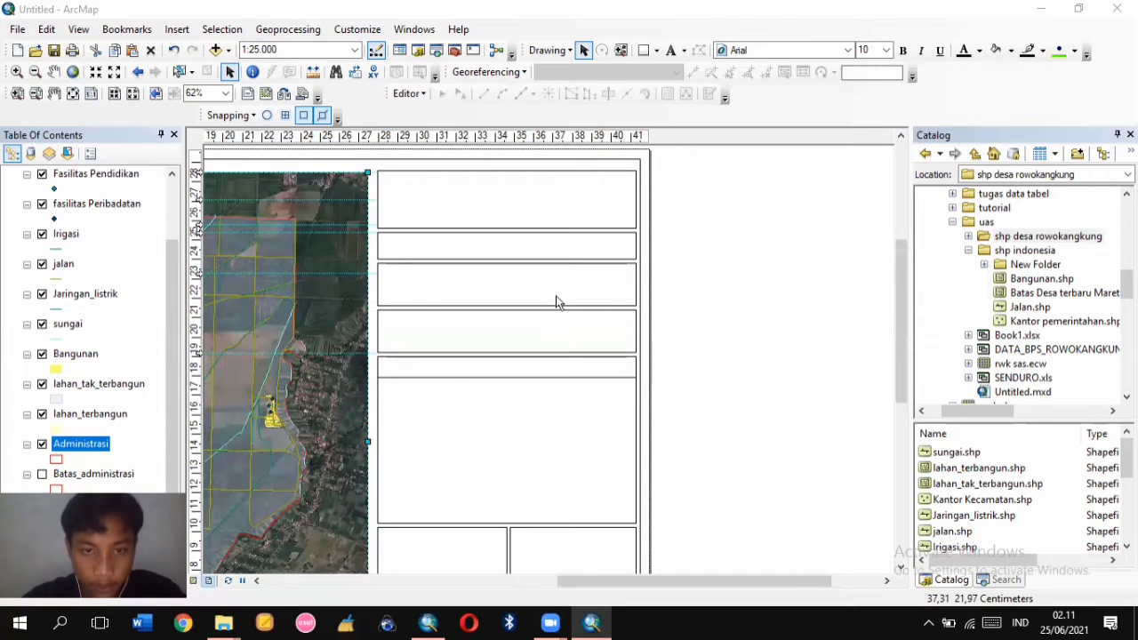
# Add a horizontal guide near 18 cm on the vertical ruler and remove the two guides crossing the uppermost box
pyautogui.moveTo(900, 295); pyautogui.dragTo(911, 361)
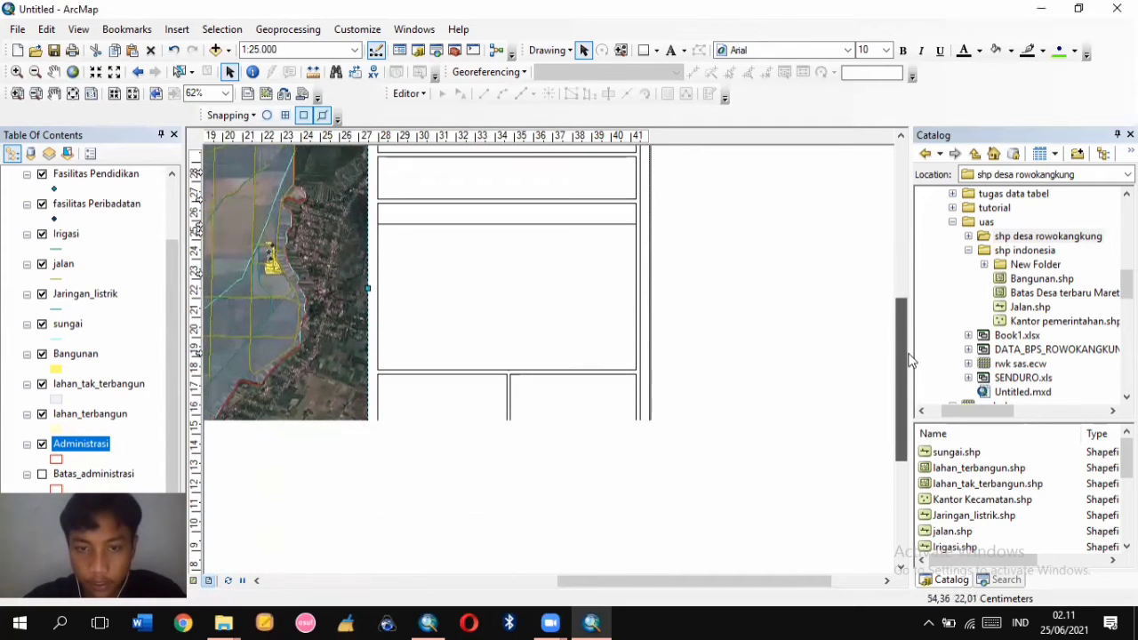
pyautogui.scroll(1, 609, 287)
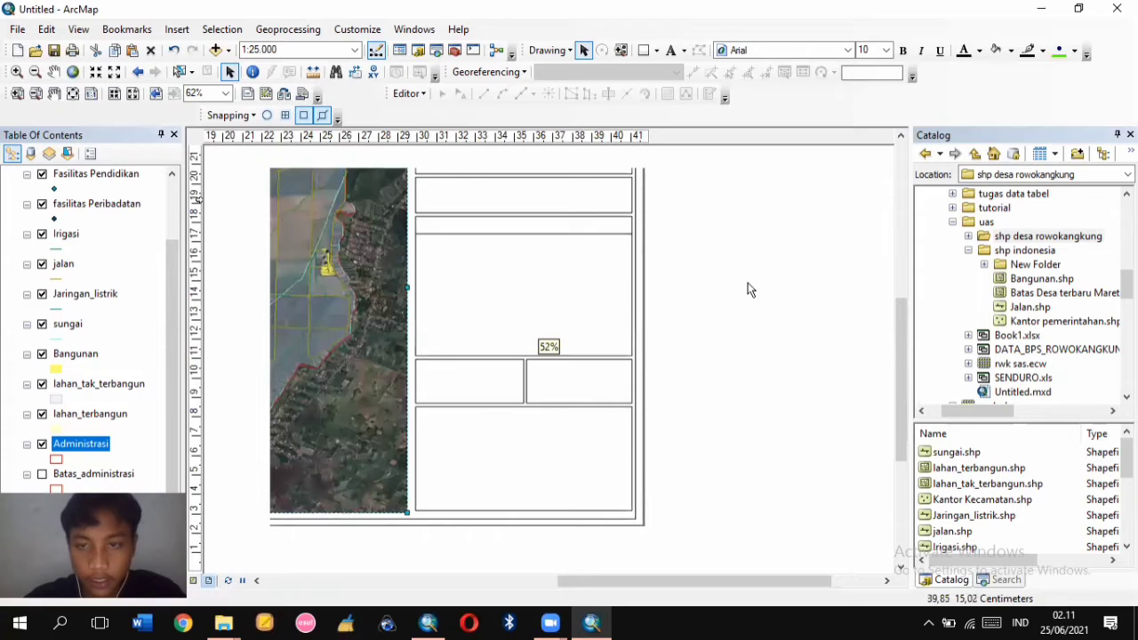
pyautogui.moveTo(902, 347); pyautogui.dragTo(903, 285)
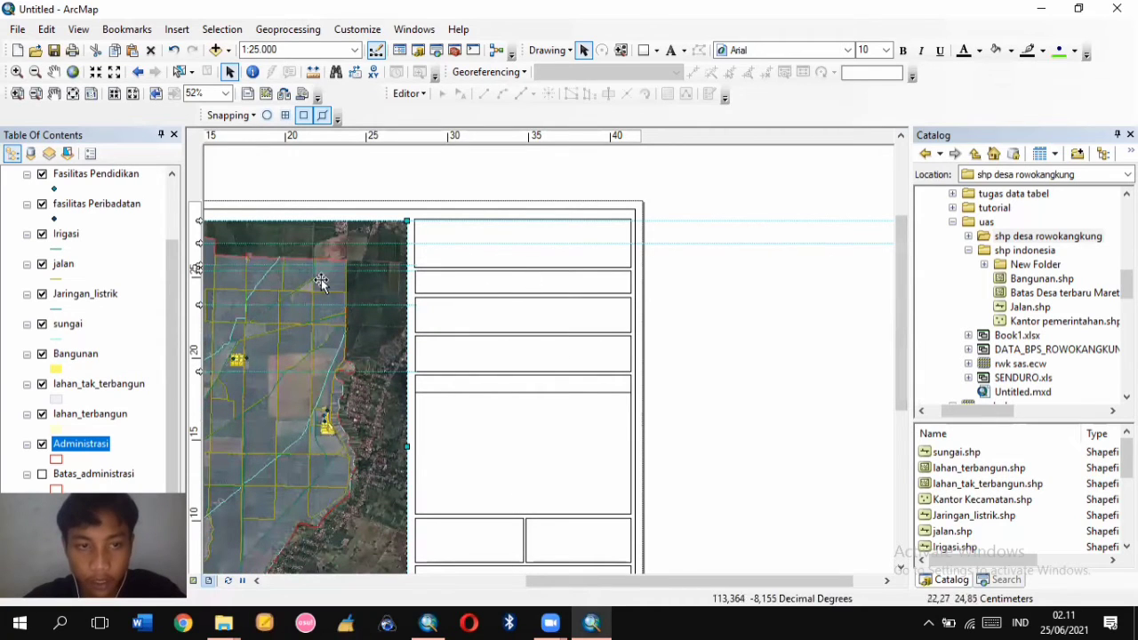
pyautogui.click(199, 388)
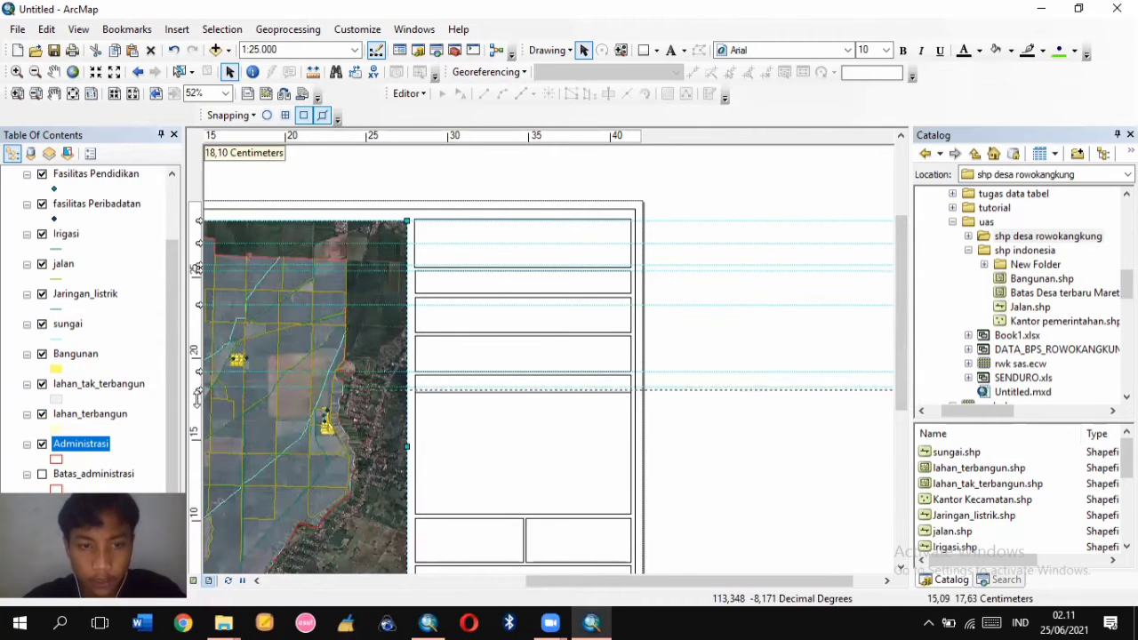
pyautogui.rightClick(197, 244)
pyautogui.click(232, 152)
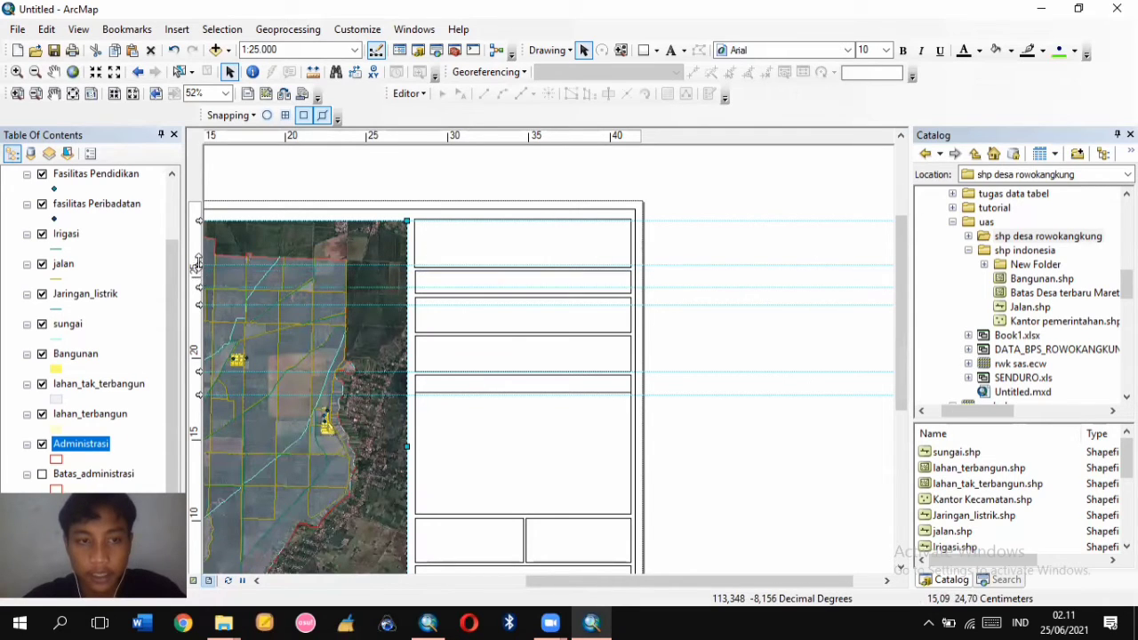
pyautogui.moveTo(197, 264); pyautogui.dragTo(286, 267)
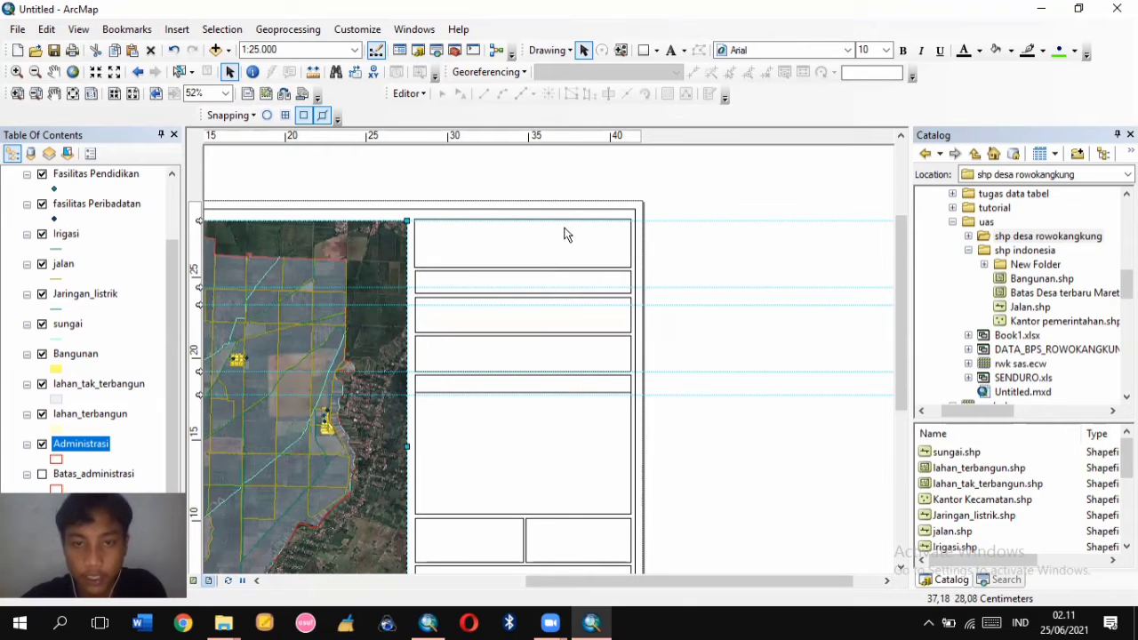
# Insert the text "PERENCANAAN WILAYAH DAN KOTA" in the uppermost box beside the map
pyautogui.click(671, 50)
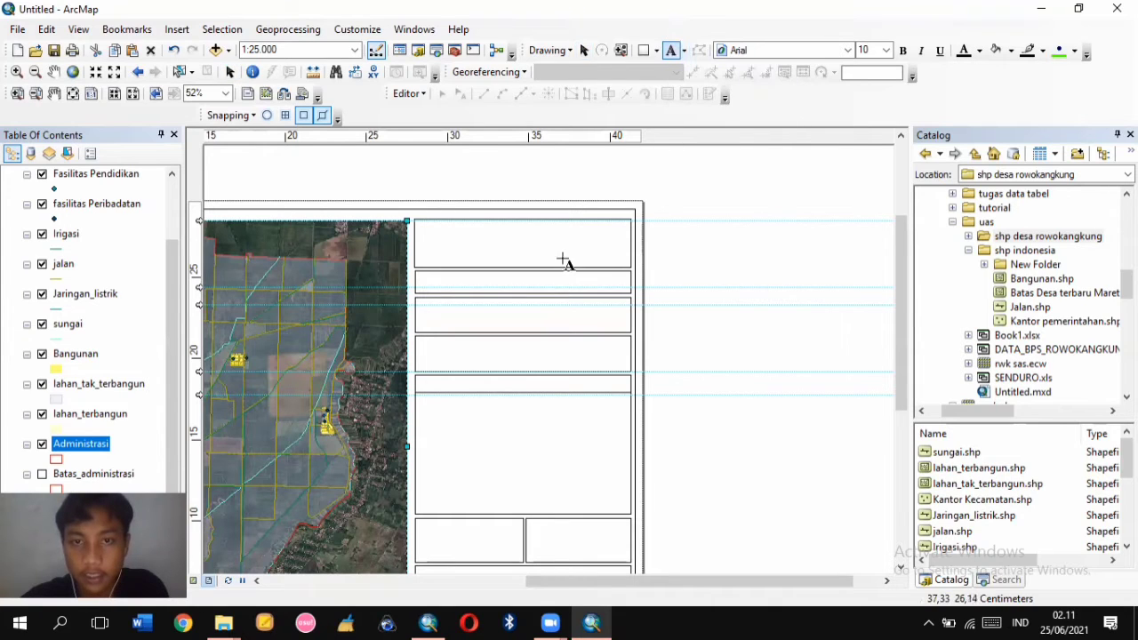
pyautogui.click(520, 233)
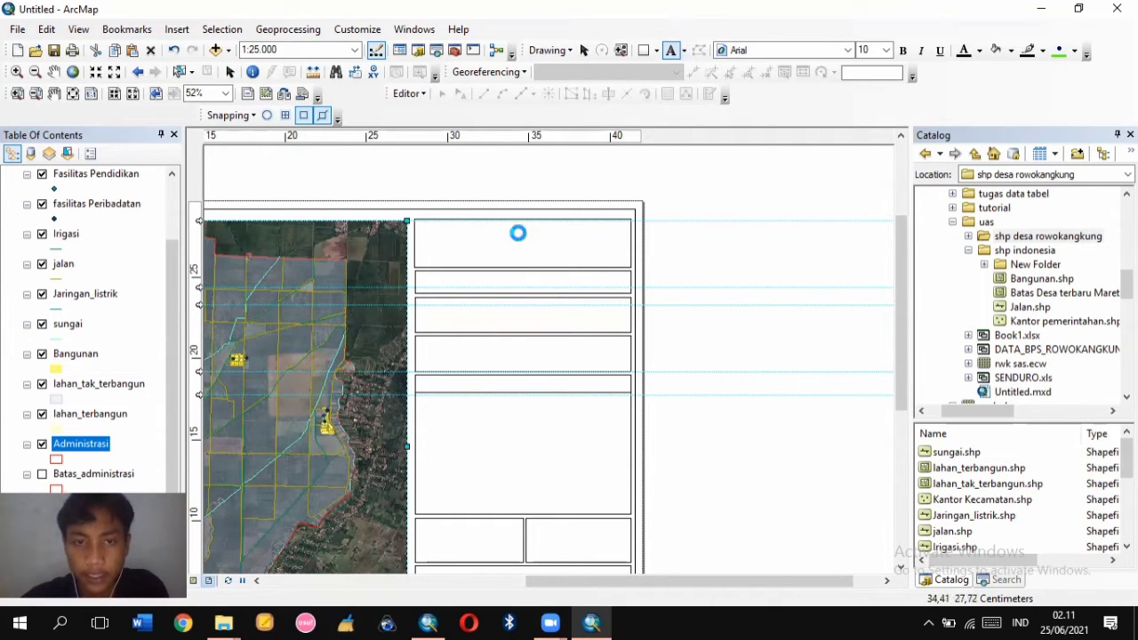
pyautogui.press('Return')
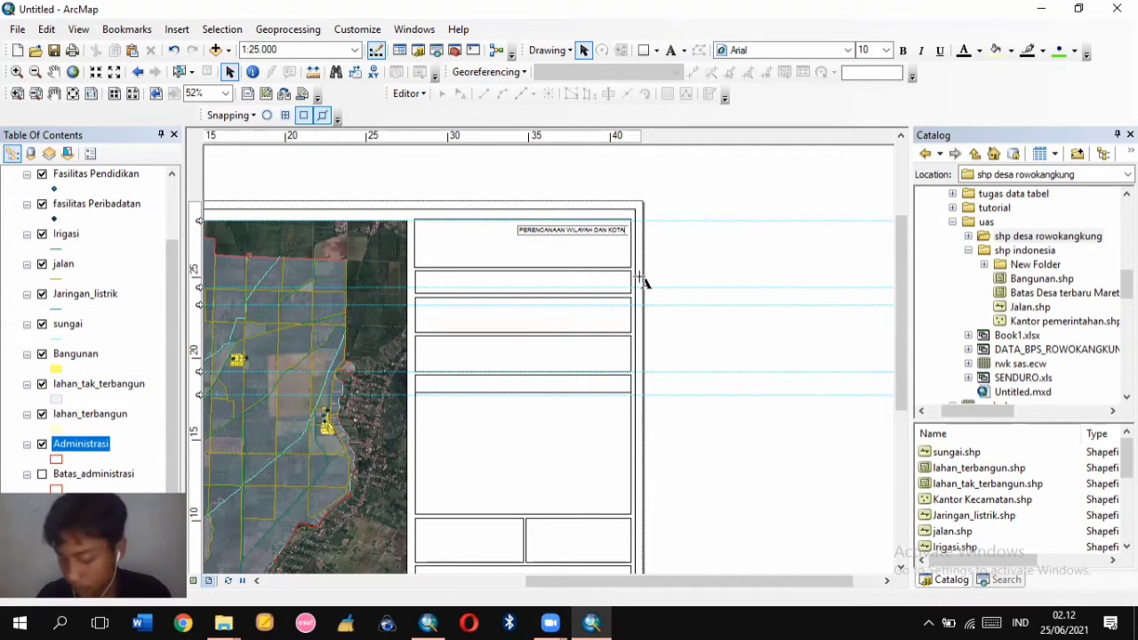
pyautogui.click(640, 281)
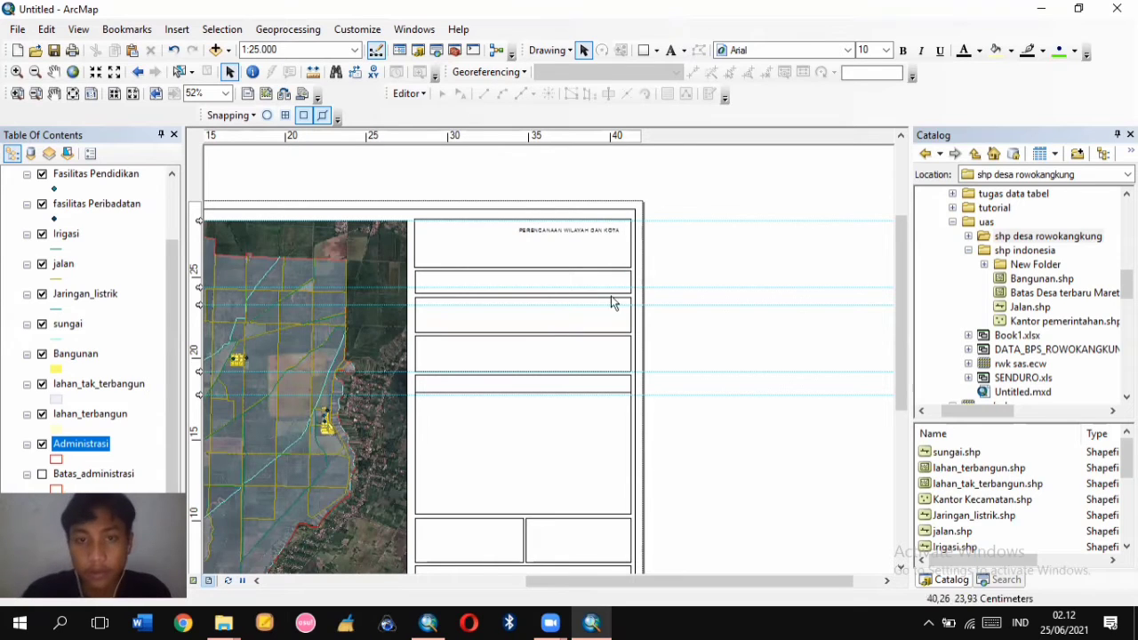
# Shift the heading text toward the box's center and add the lines "FAKULTAS TEKNIK" and "UNIVERSITAS NEGERI JEMBER" below it
pyautogui.moveTo(592, 231); pyautogui.dragTo(561, 239)
pyautogui.doubleClick(561, 238)
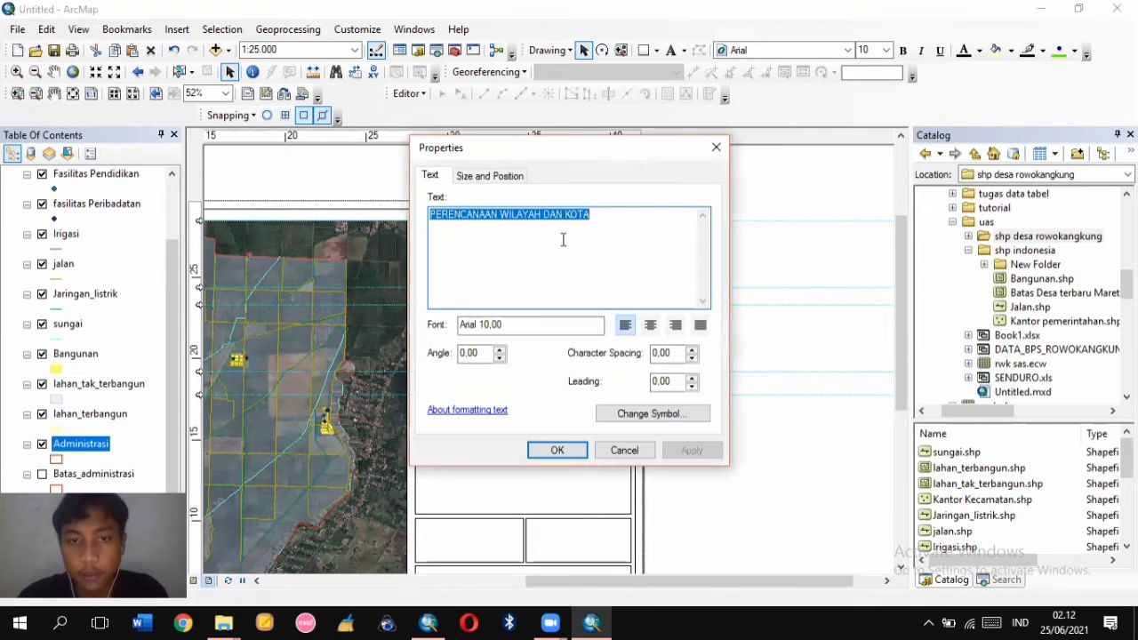
pyautogui.click(622, 223)
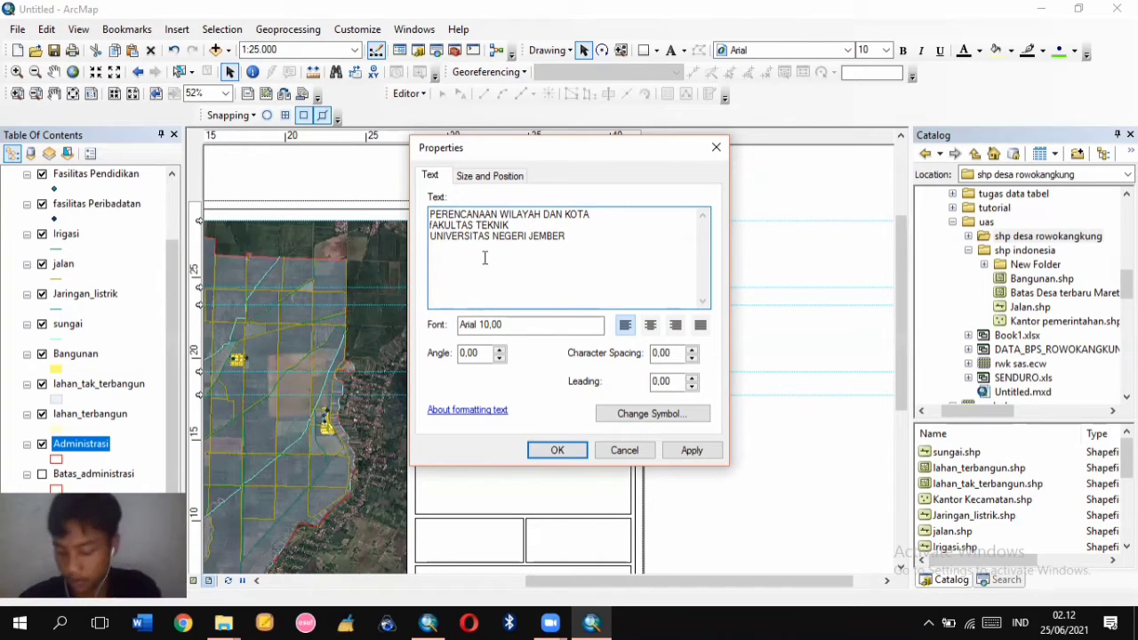
pyautogui.press('Delete')
pyautogui.write('F')
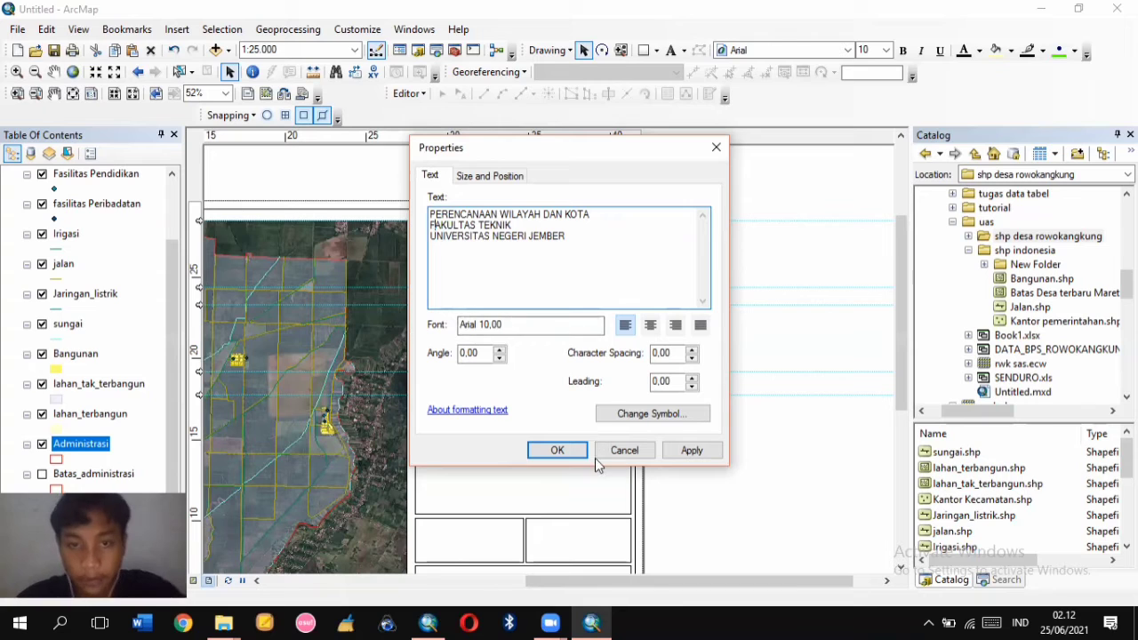
pyautogui.click(551, 451)
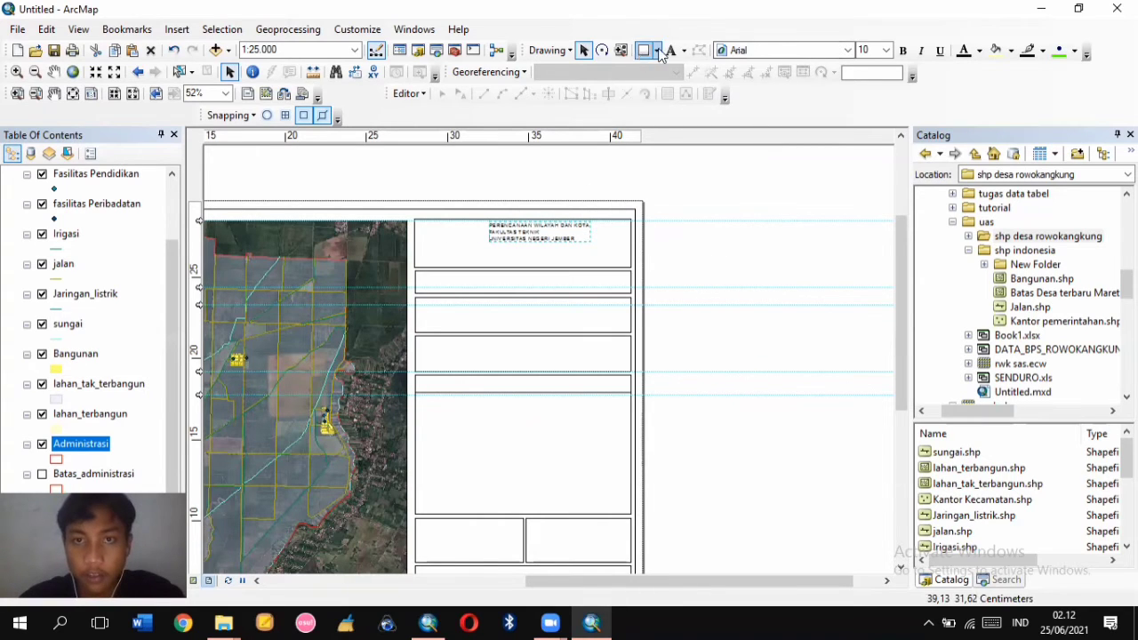
# Format the heading text as bold Arial Narrow, size 16, and reposition it to fit inside the uppermost box
pyautogui.click(904, 52)
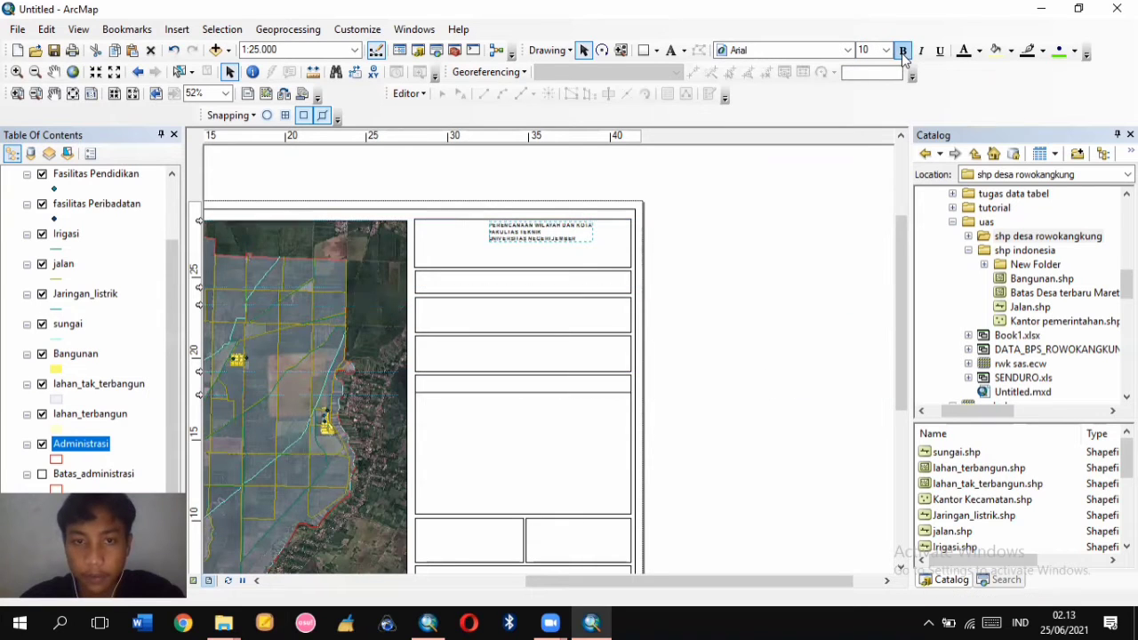
pyautogui.click(847, 52)
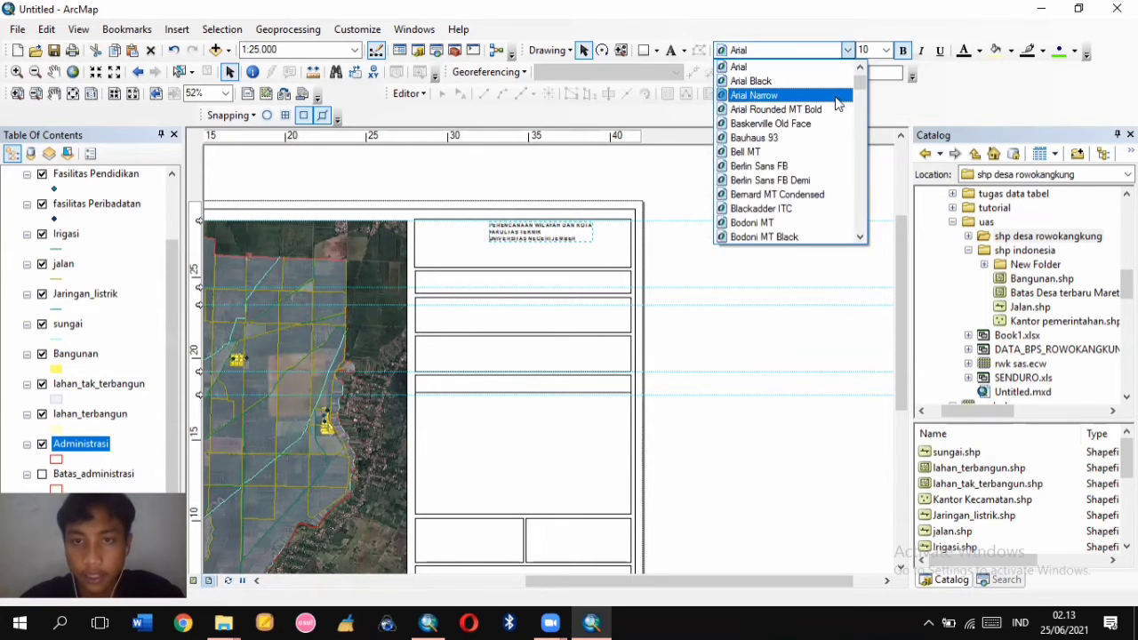
pyautogui.click(836, 100)
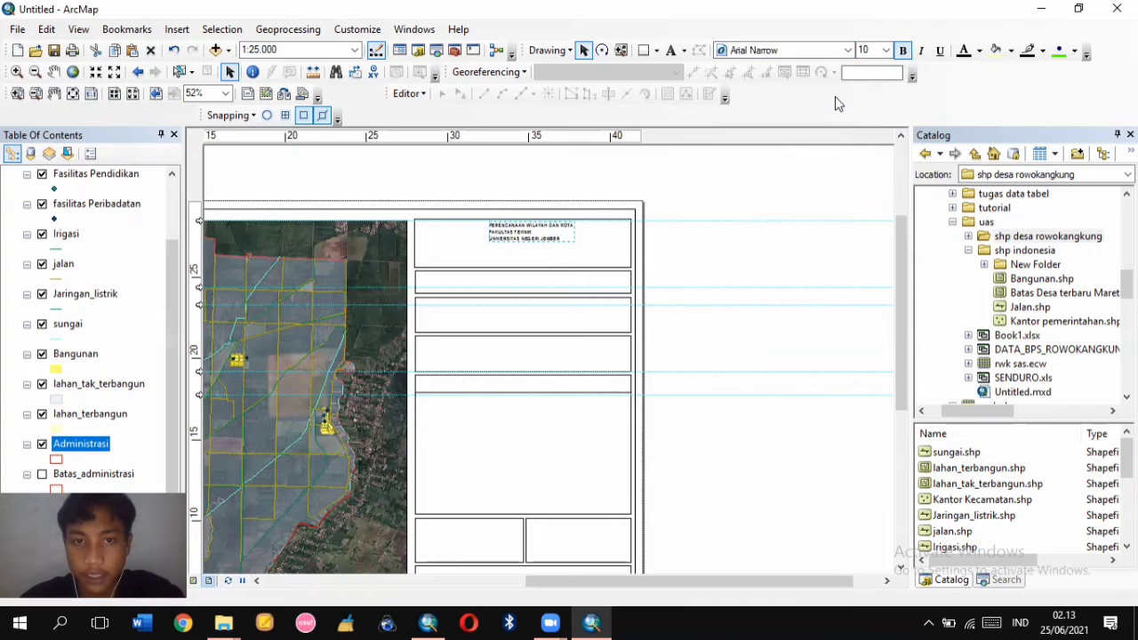
pyautogui.click(887, 51)
pyautogui.click(874, 151)
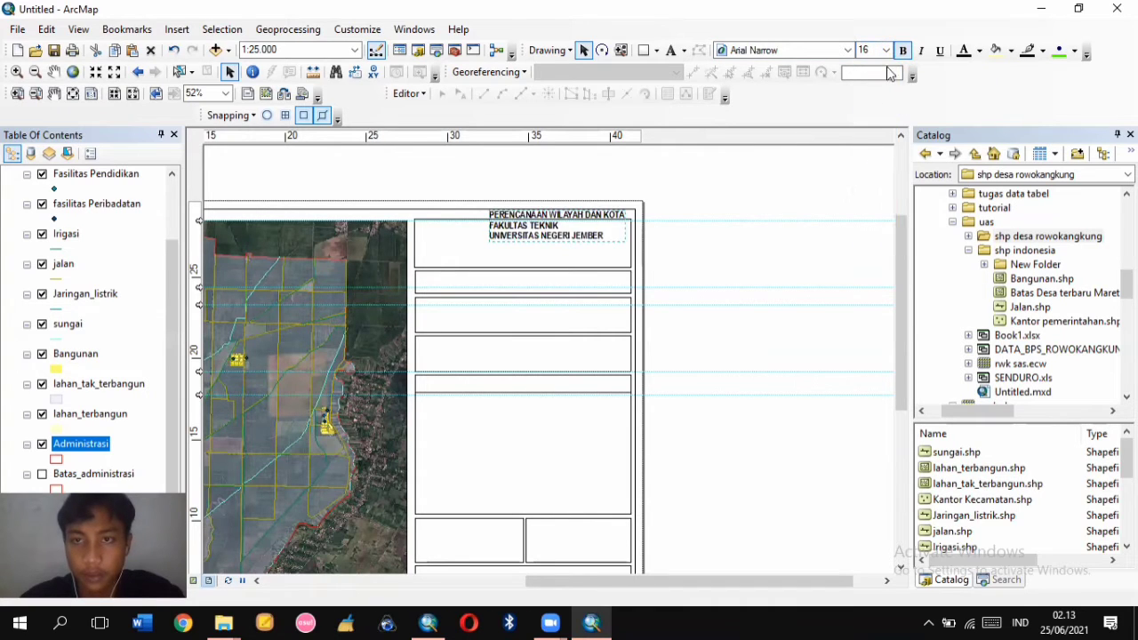
pyautogui.moveTo(561, 239)
pyautogui.mouseDown()
pyautogui.moveTo(548, 253)
pyautogui.moveTo(546, 244)
pyautogui.mouseUp()
# Center-align the three lines of the institution heading text in the uppermost box
pyautogui.scroll(-2, 570, 238)
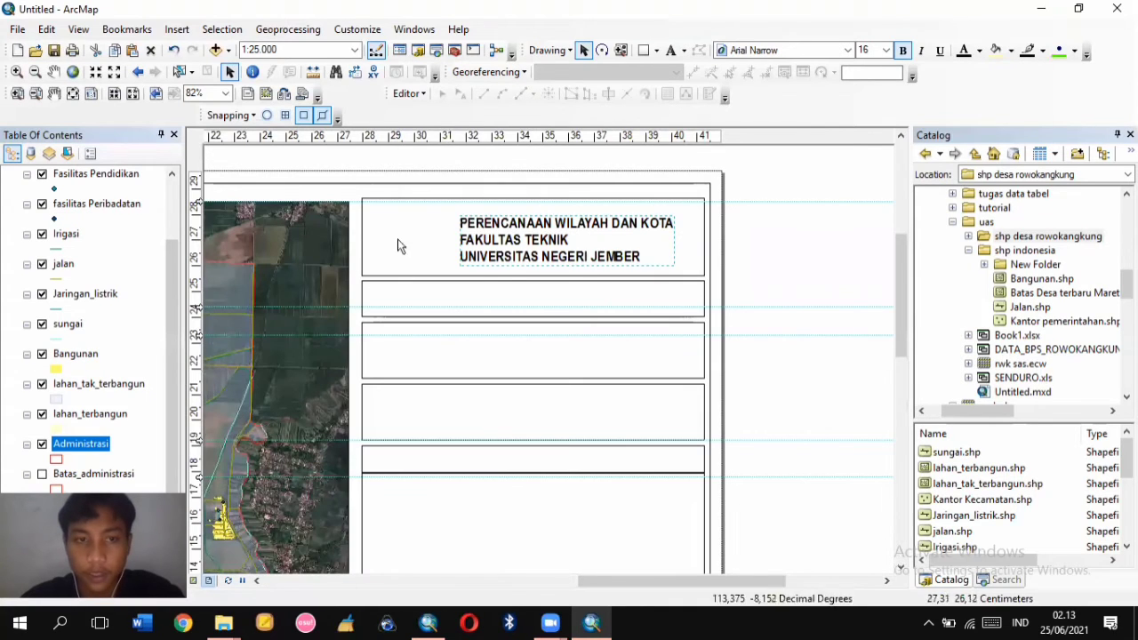
pyautogui.rightClick(581, 235)
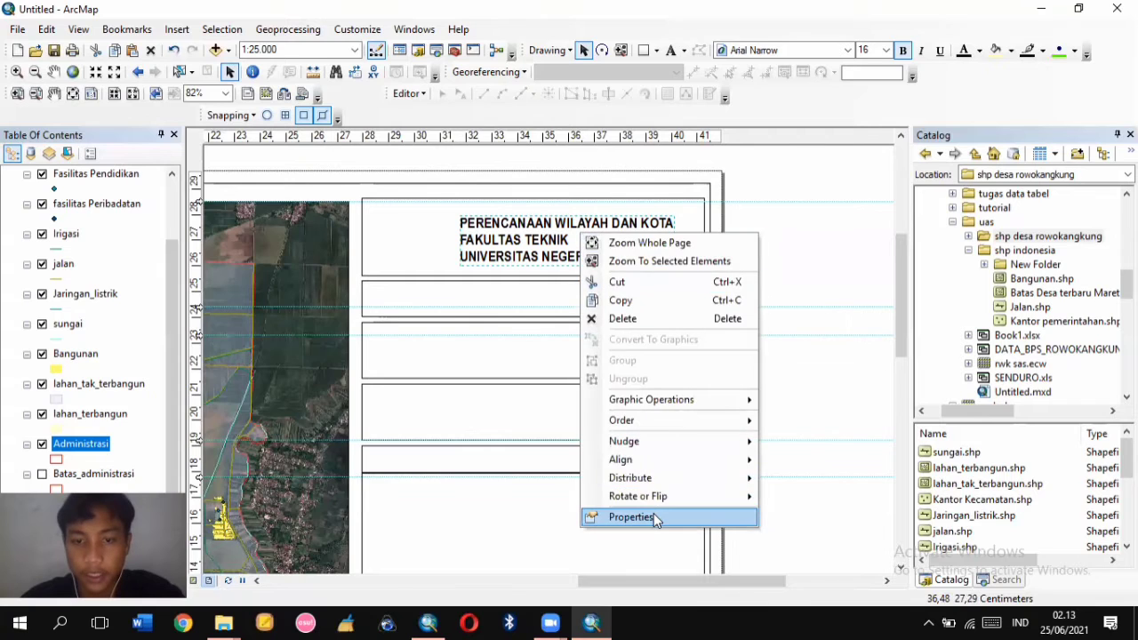
pyautogui.click(654, 515)
pyautogui.click(650, 326)
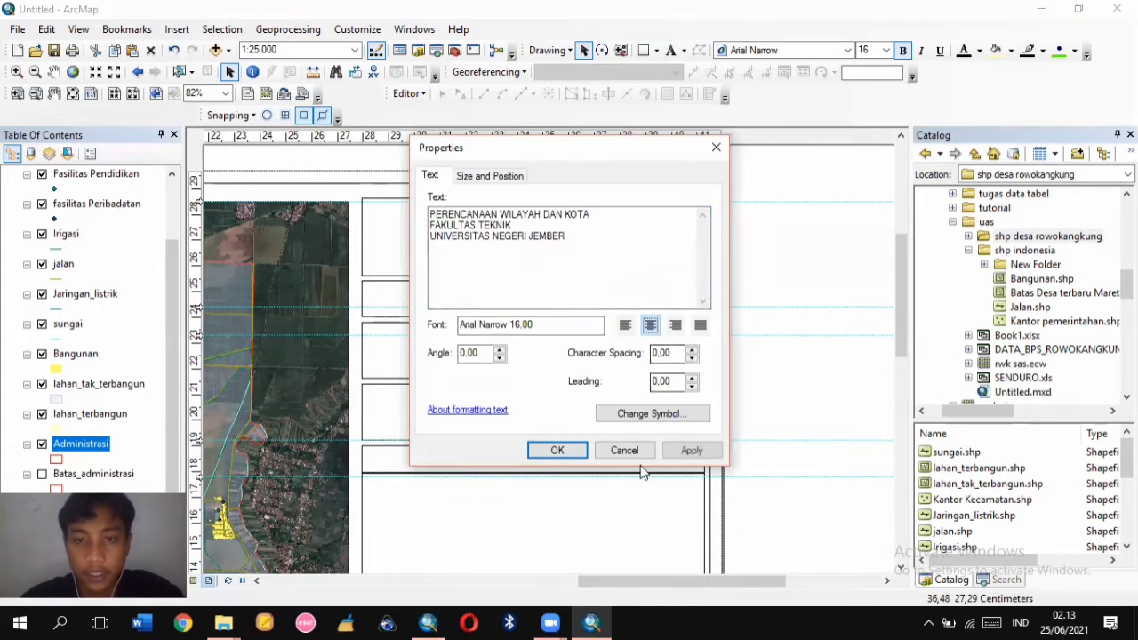
pyautogui.click(557, 451)
# Lower the uppermost horizontal guide slightly and move the heading text up within its box
pyautogui.moveTo(447, 257); pyautogui.dragTo(553, 250)
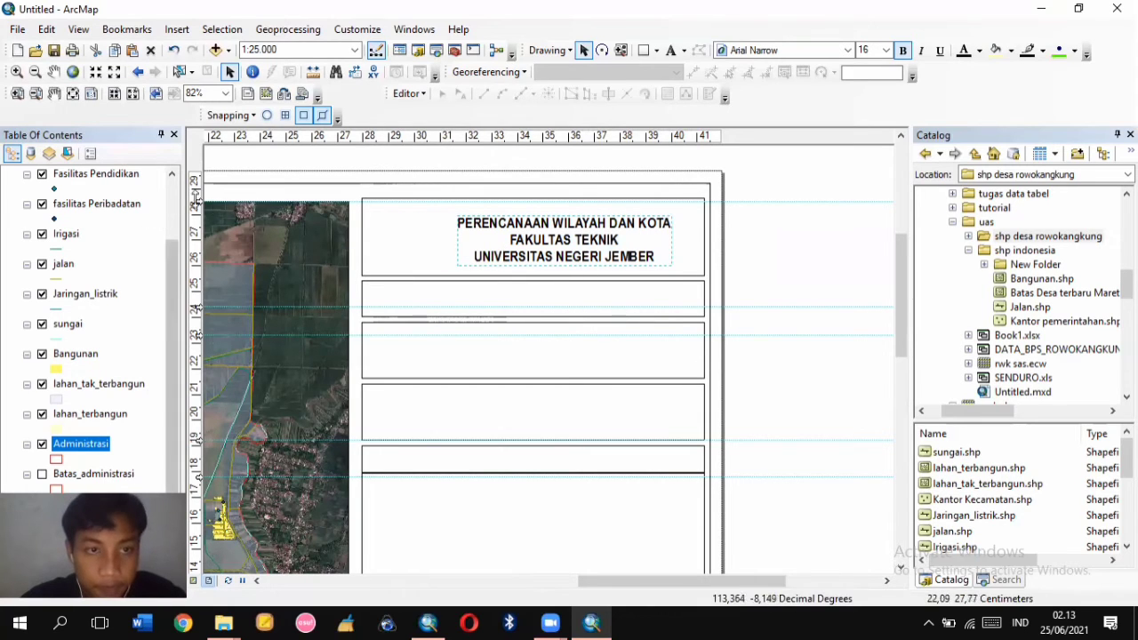
pyautogui.moveTo(197, 203); pyautogui.dragTo(198, 207)
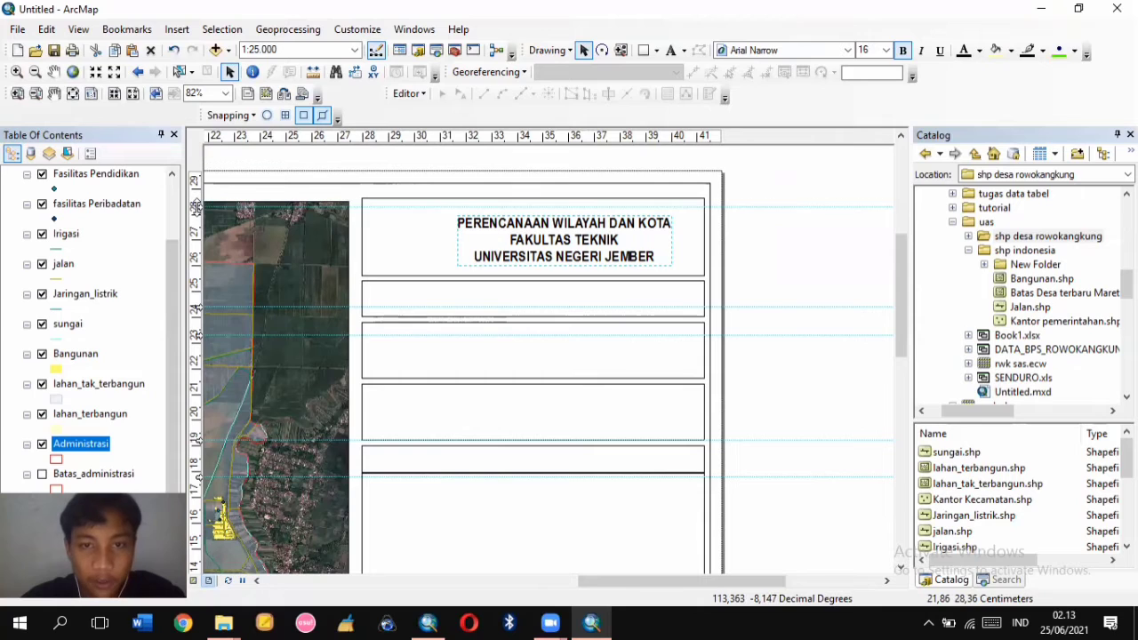
pyautogui.moveTo(577, 244); pyautogui.dragTo(579, 236)
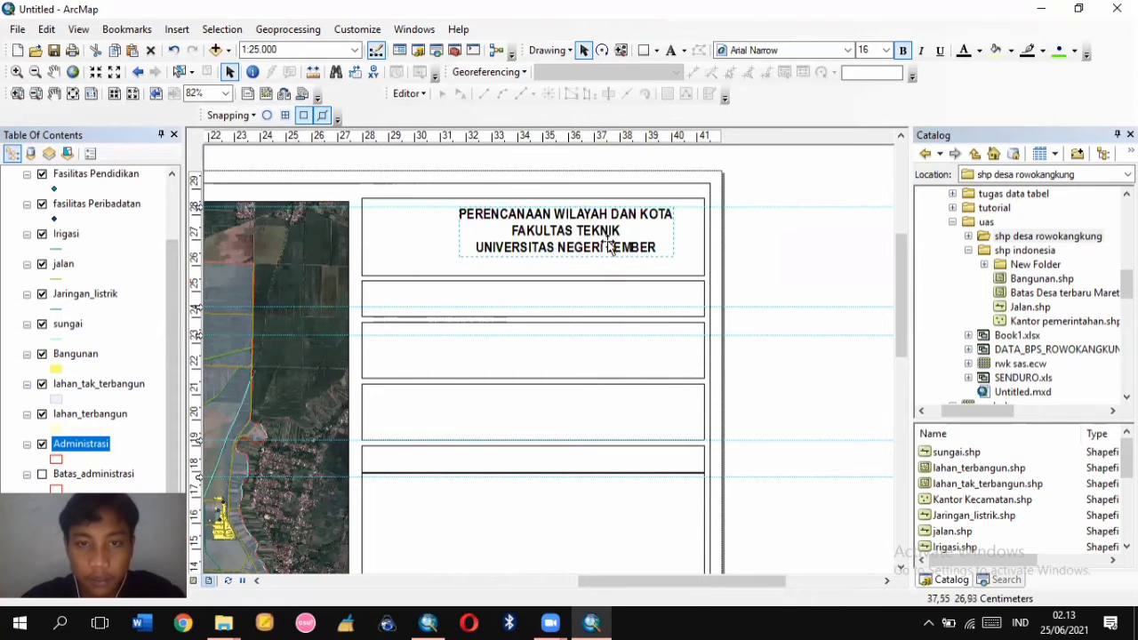
pyautogui.click(769, 263)
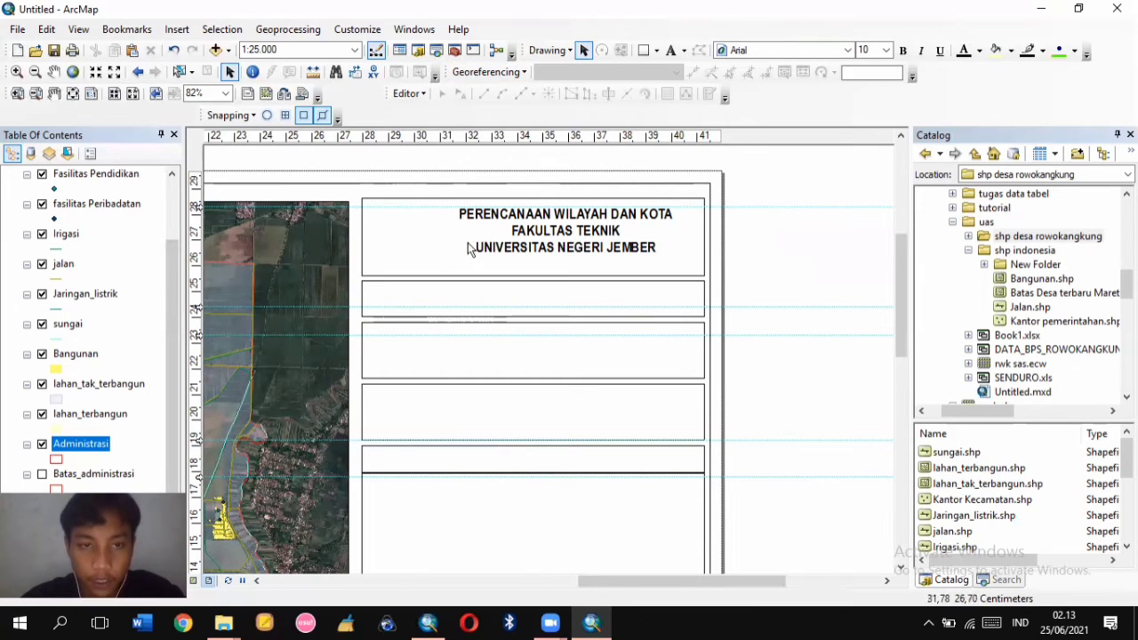
# Insert the university logo picture download.png from USB Drive (F:) into the layout
pyautogui.click(183, 33)
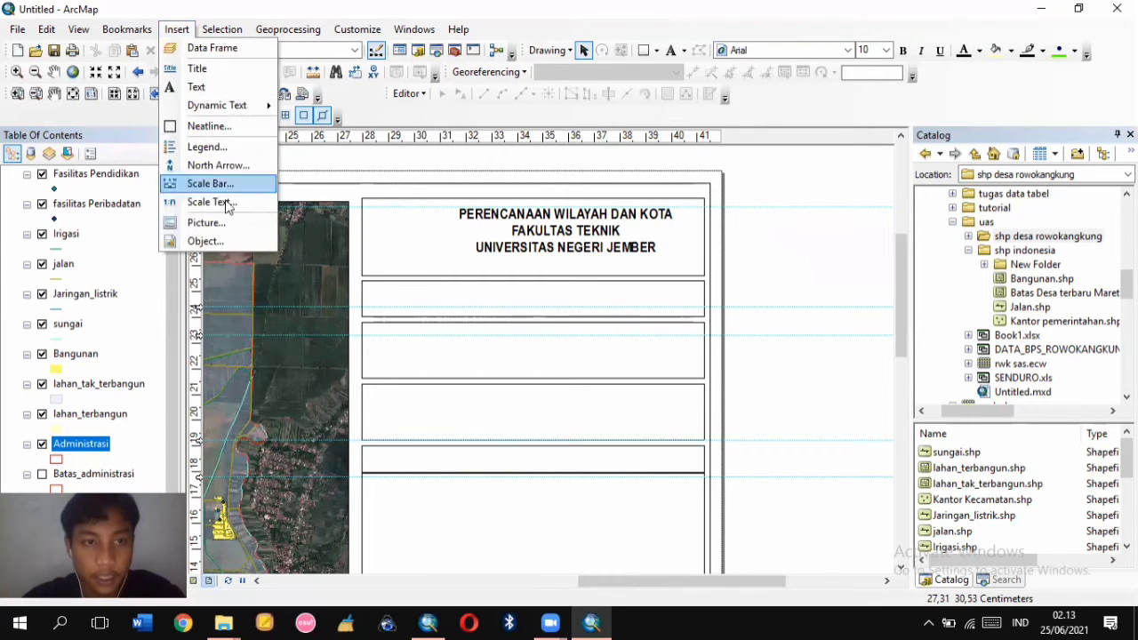
pyautogui.click(206, 222)
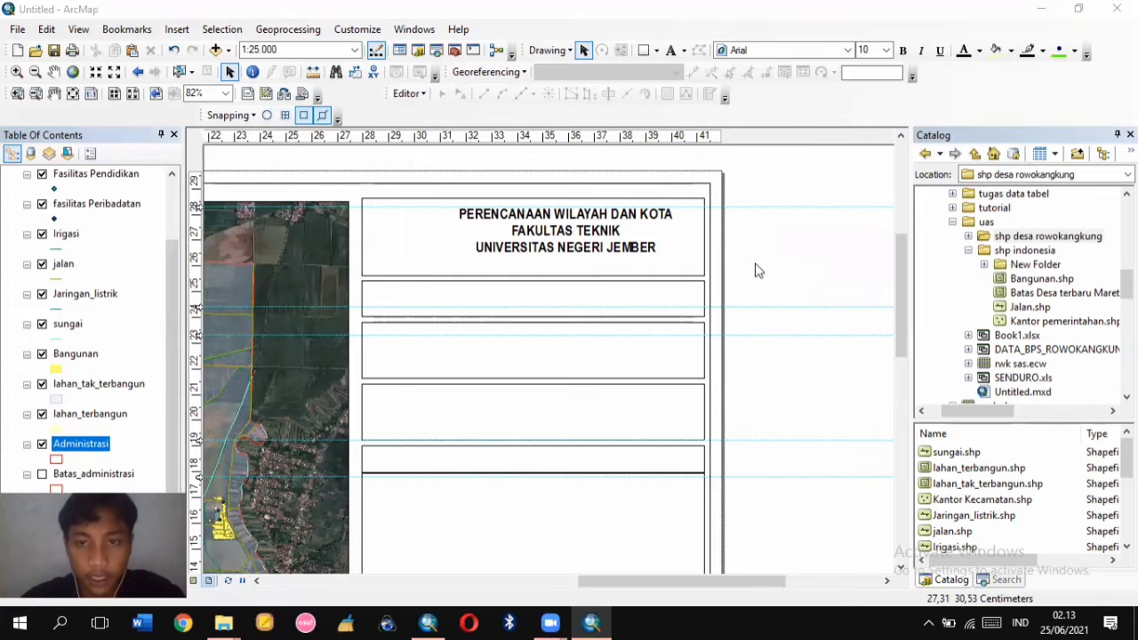
pyautogui.scroll(-2, 505, 327)
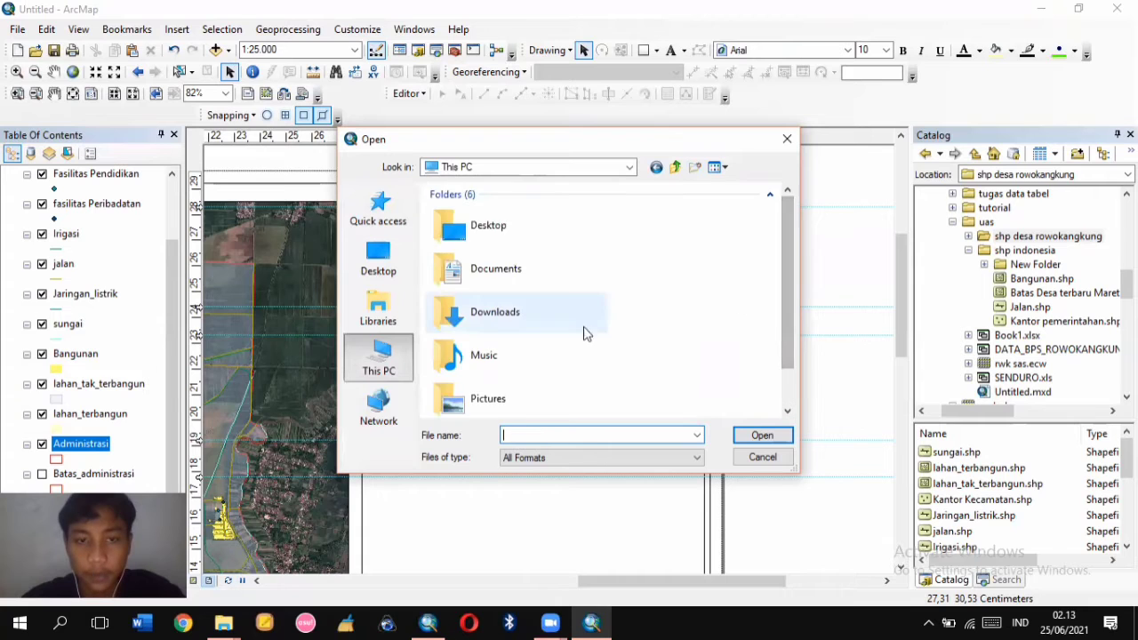
pyautogui.scroll(-1, 622, 320)
pyautogui.scroll(-5, 635, 304)
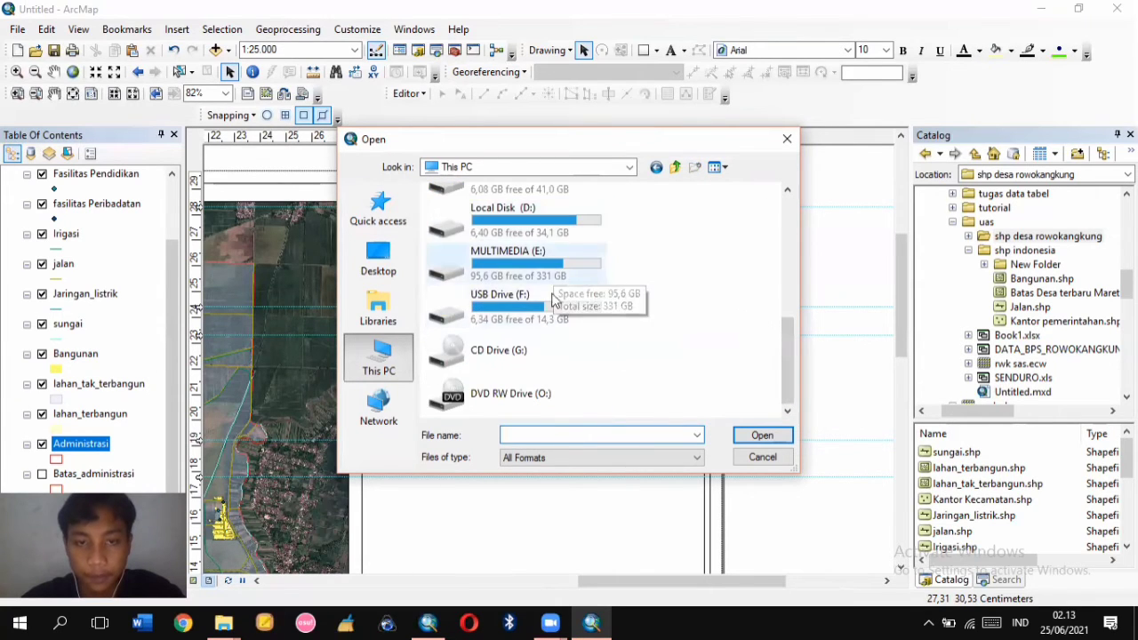
pyautogui.doubleClick(533, 302)
pyautogui.scroll(-6, 623, 271)
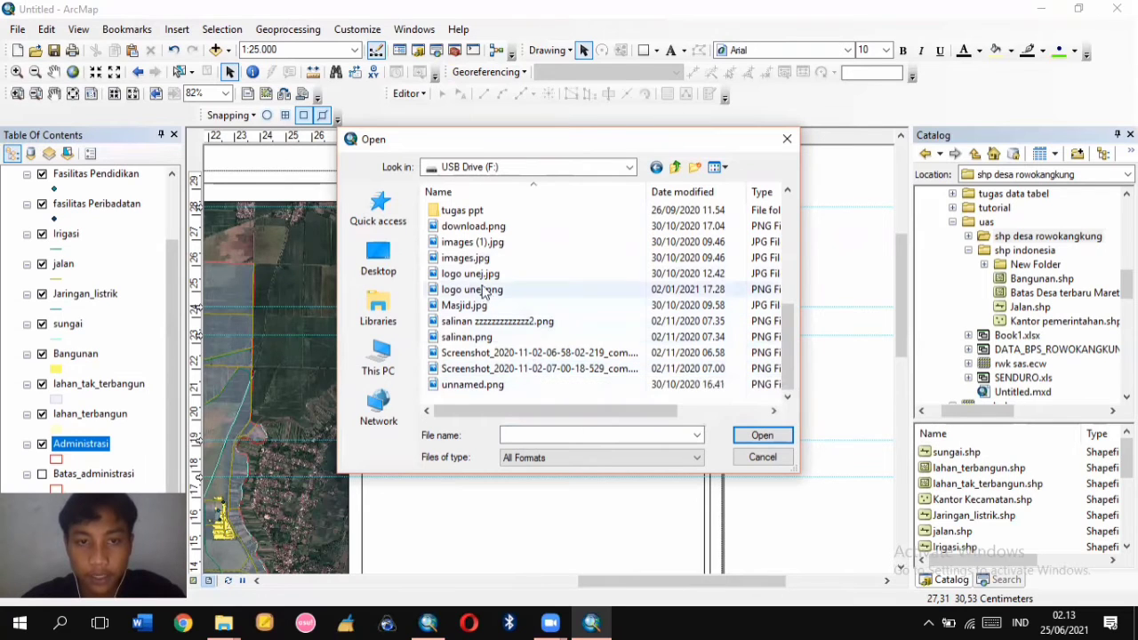
pyautogui.click(476, 226)
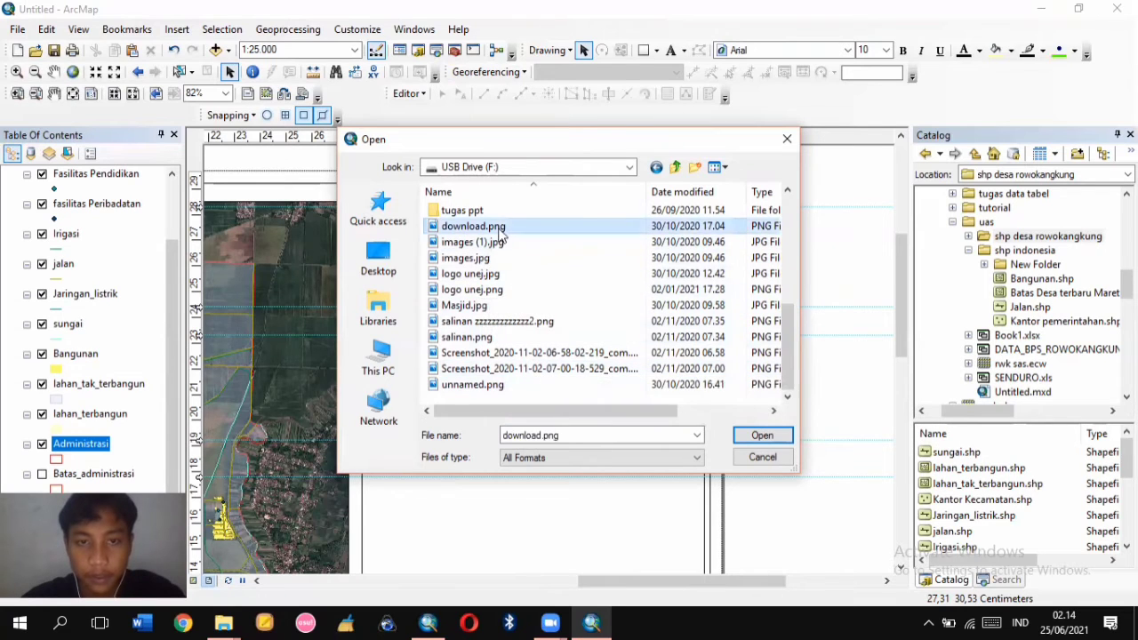
pyautogui.click(762, 436)
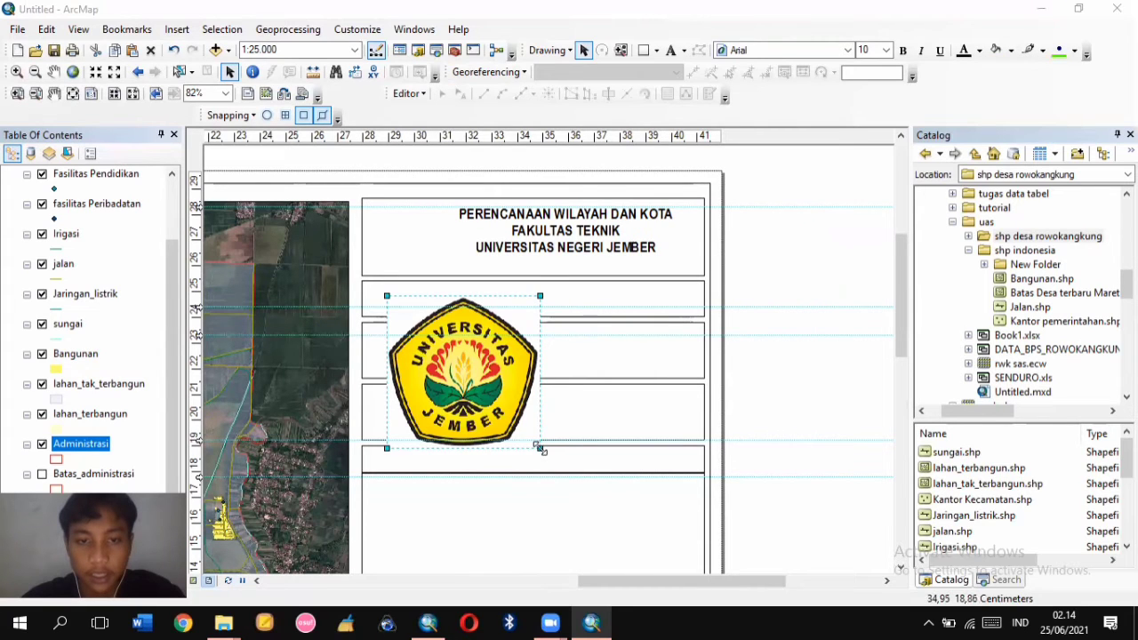
# Shrink the logo and place it beside the heading text inside the uppermost box
pyautogui.moveTo(540, 447); pyautogui.dragTo(484, 396)
pyautogui.moveTo(431, 360); pyautogui.dragTo(429, 274)
pyautogui.moveTo(483, 307); pyautogui.dragTo(432, 249)
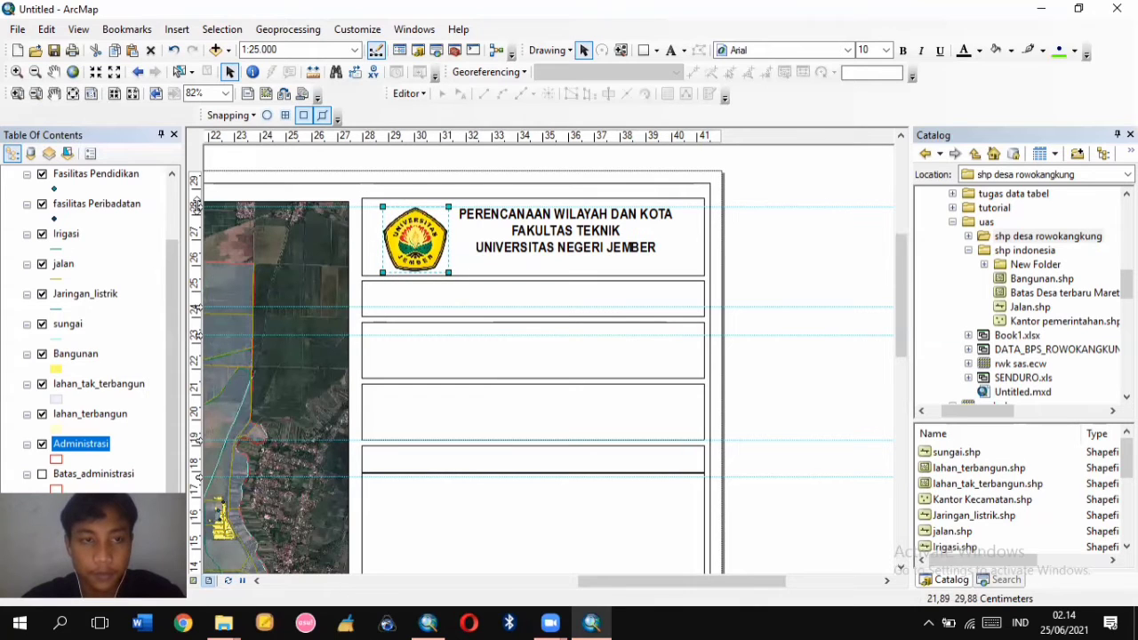
# Raise the uppermost guide to the map's upper edge, align the logo with it and make the logo slightly smaller
pyautogui.moveTo(198, 207); pyautogui.dragTo(197, 202)
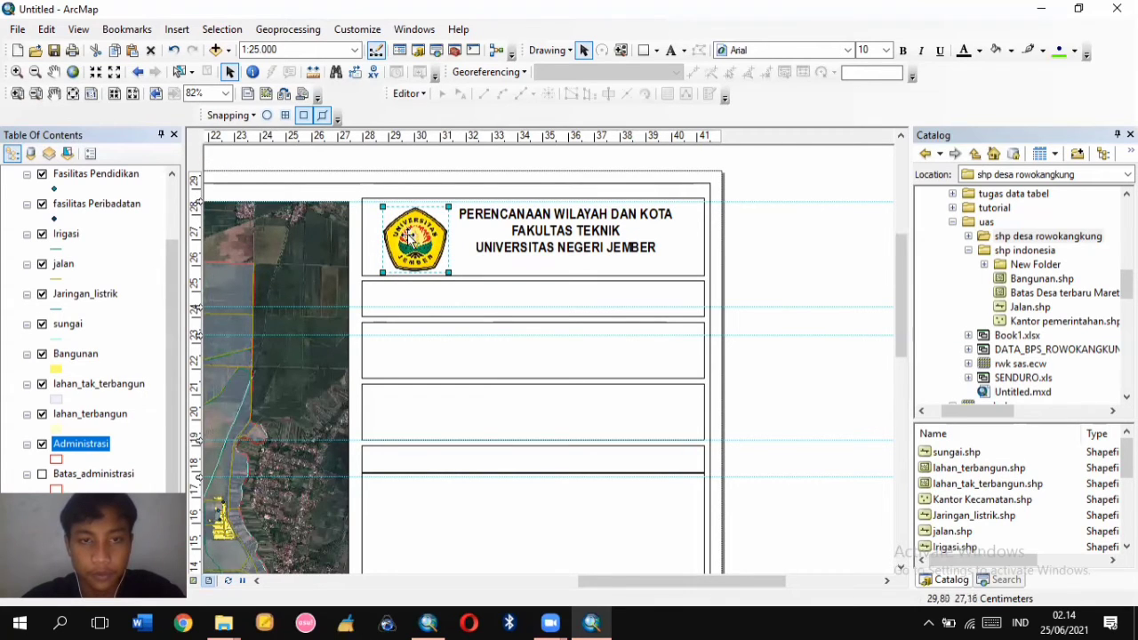
pyautogui.moveTo(411, 236); pyautogui.dragTo(410, 231)
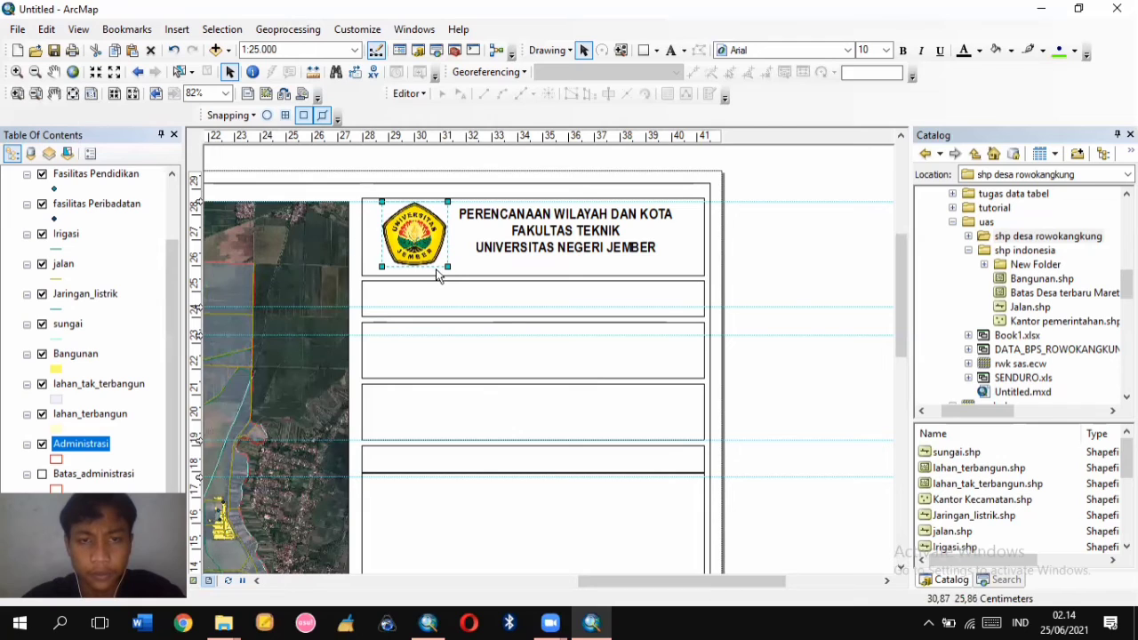
pyautogui.moveTo(443, 270); pyautogui.dragTo(440, 265)
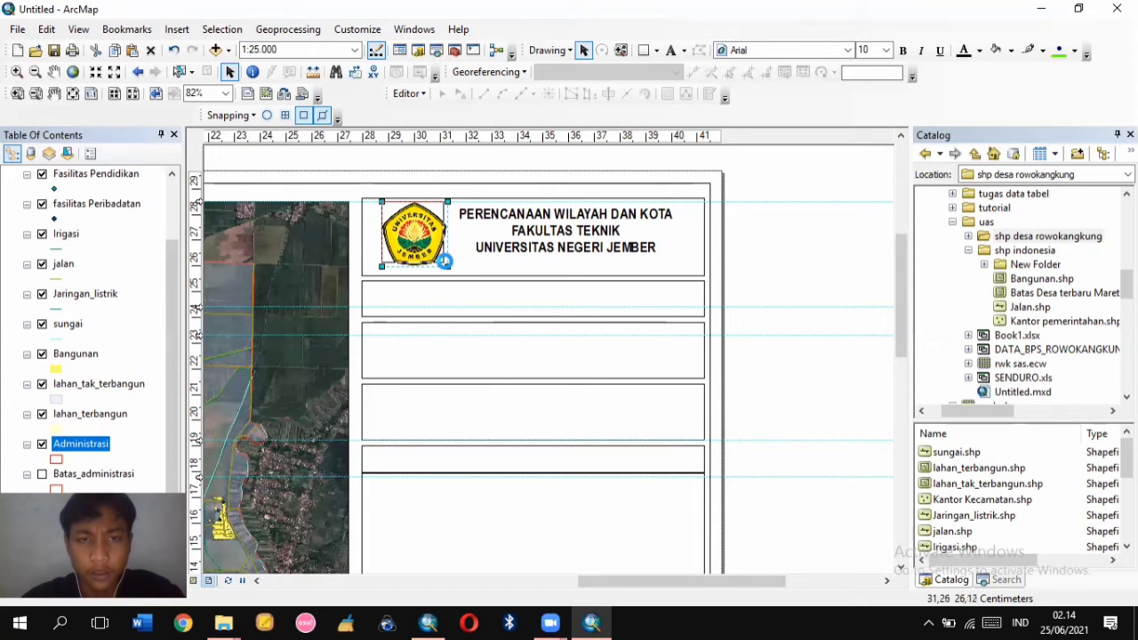
# Remove the two horizontal guides near 24 cm and 23 cm on the vertical ruler
pyautogui.click(603, 315)
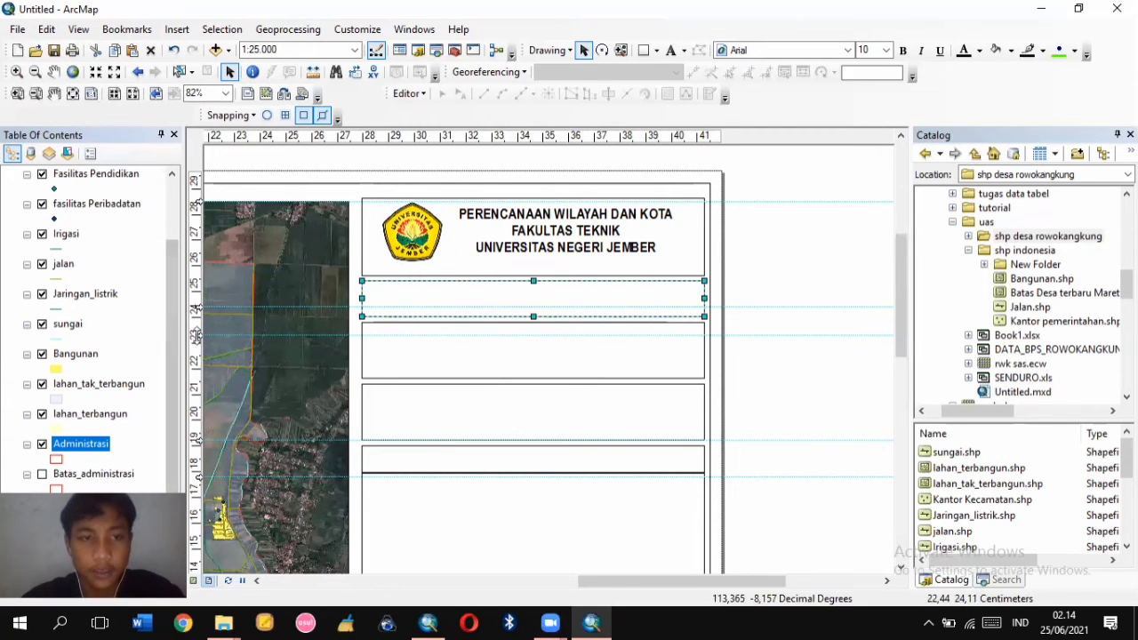
pyautogui.moveTo(198, 305); pyautogui.dragTo(271, 321)
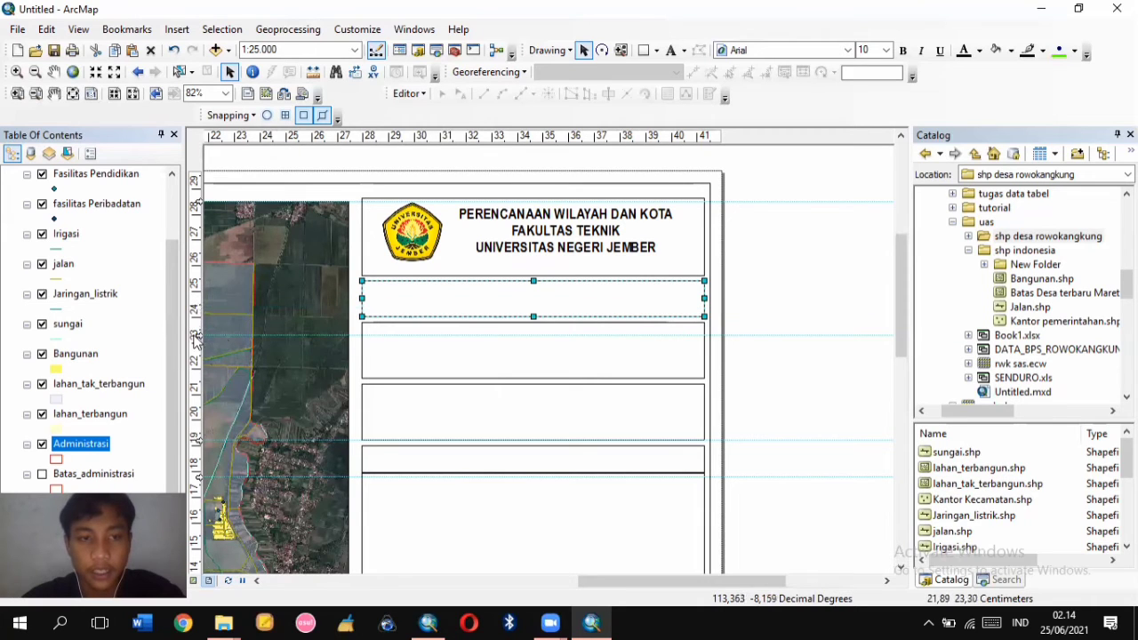
pyautogui.click(196, 338)
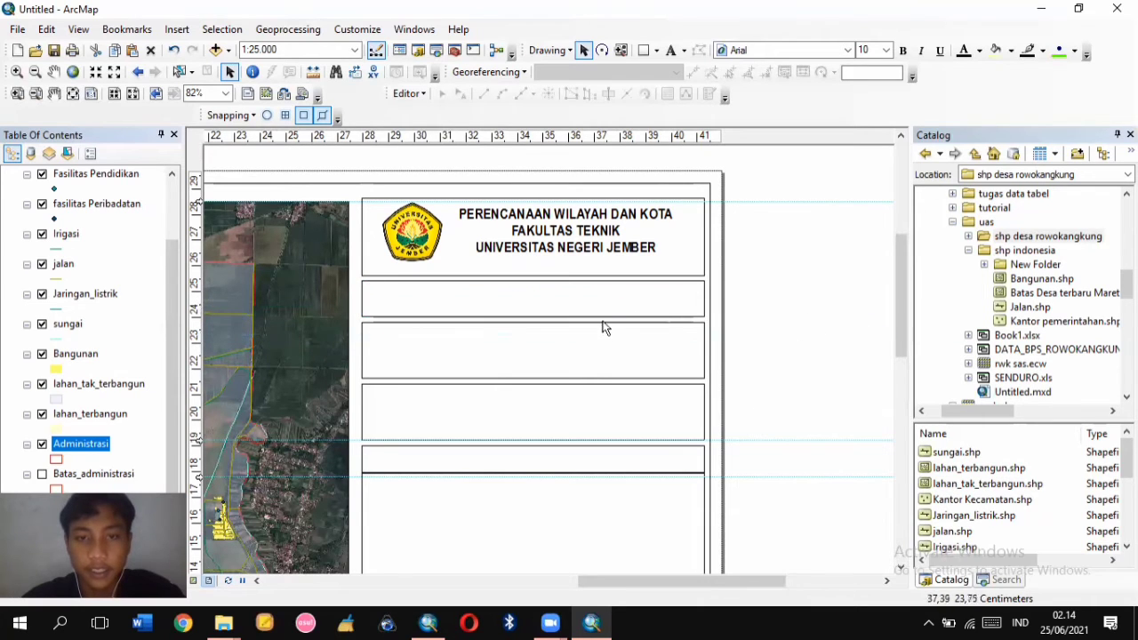
# Lower the uppermost guide to check the heading text's alignment and clear that guide
pyautogui.click(554, 257)
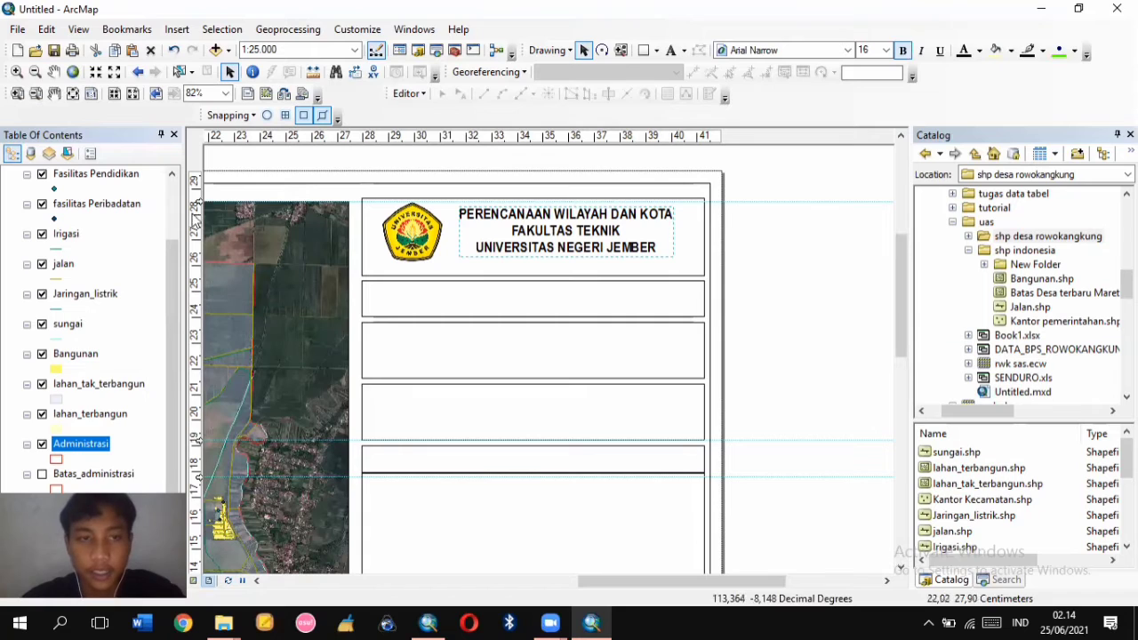
pyautogui.moveTo(199, 202); pyautogui.dragTo(198, 207)
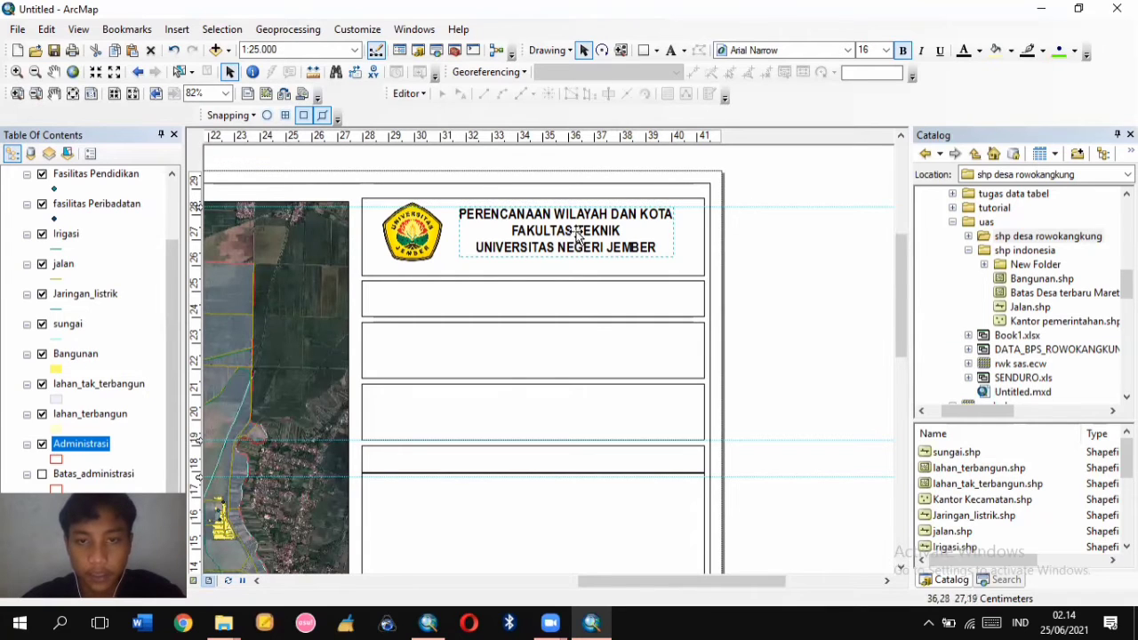
pyautogui.moveTo(578, 231); pyautogui.dragTo(578, 230)
pyautogui.click(768, 301)
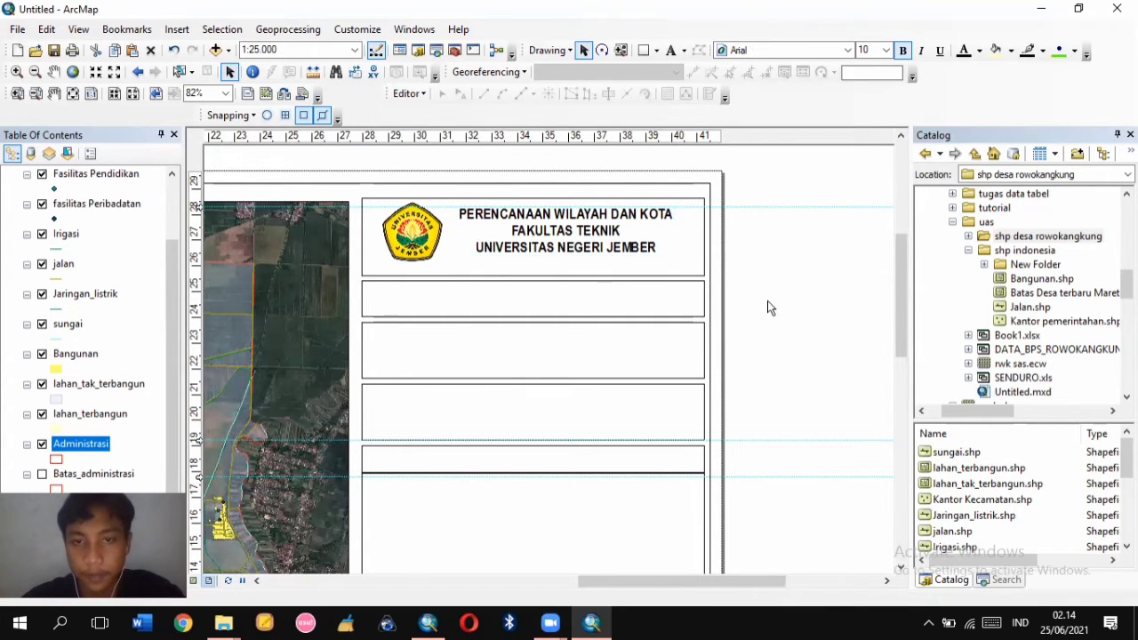
pyautogui.rightClick(198, 207)
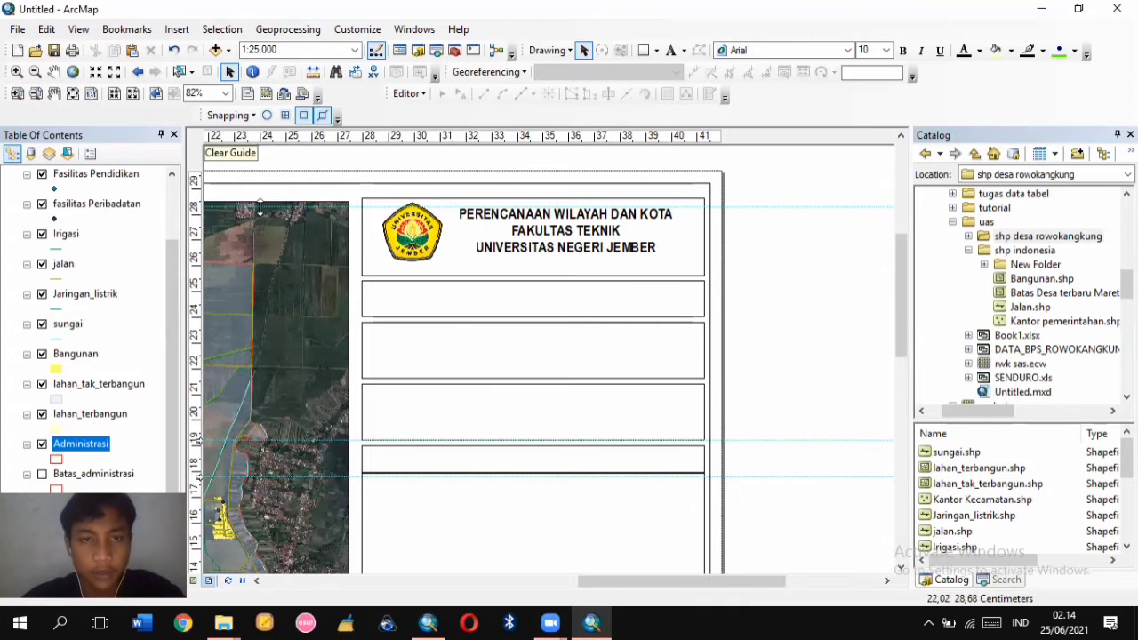
pyautogui.click(226, 152)
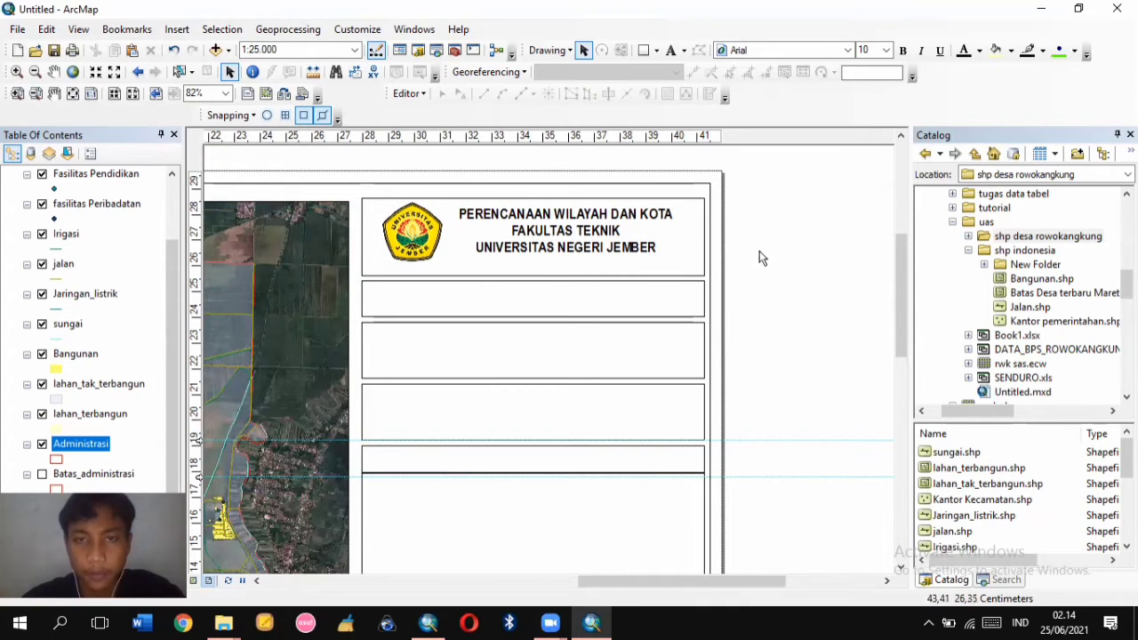
# Place a new text element in the empty box directly below the institution heading
pyautogui.click(673, 50)
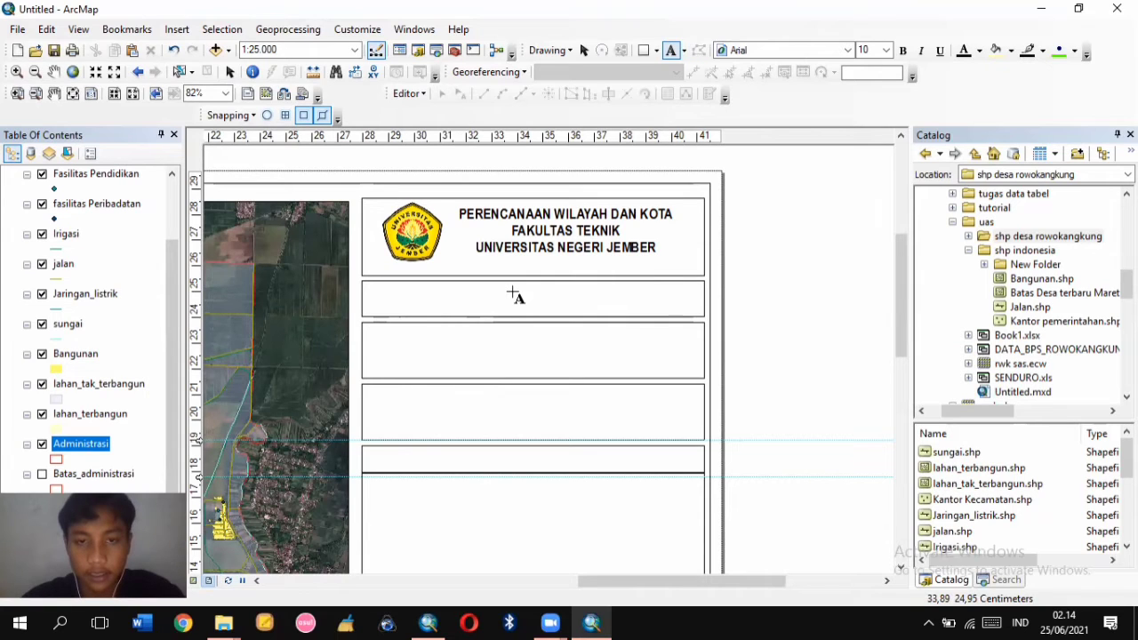
pyautogui.click(515, 296)
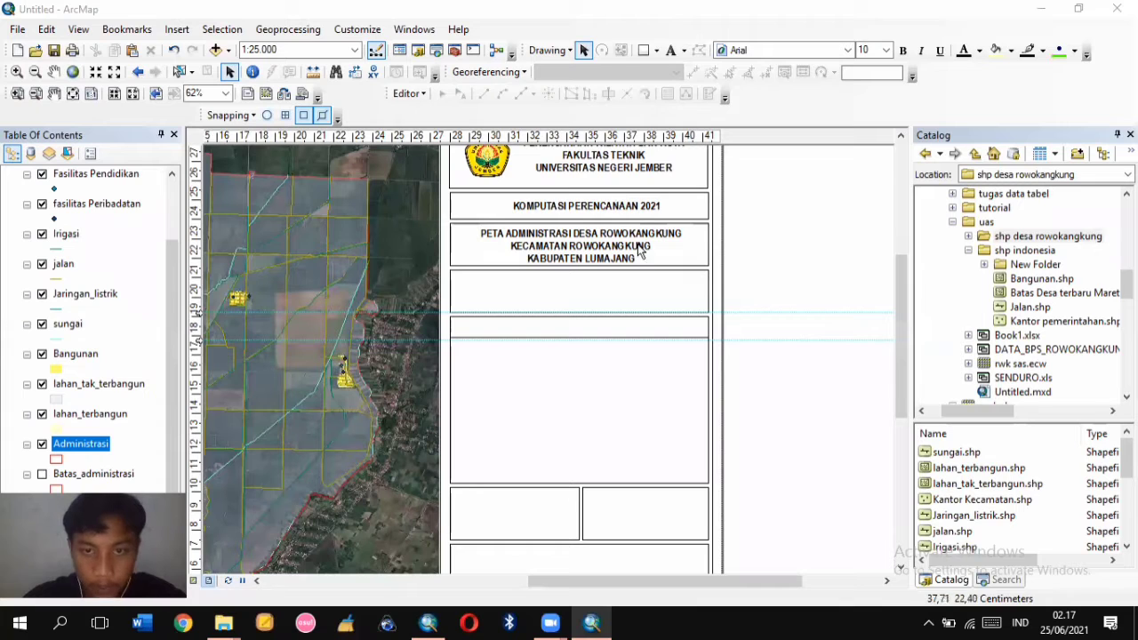
# Examine the course title and map title texts in their boxes and the empty box below them
pyautogui.scroll(3, 584, 190)
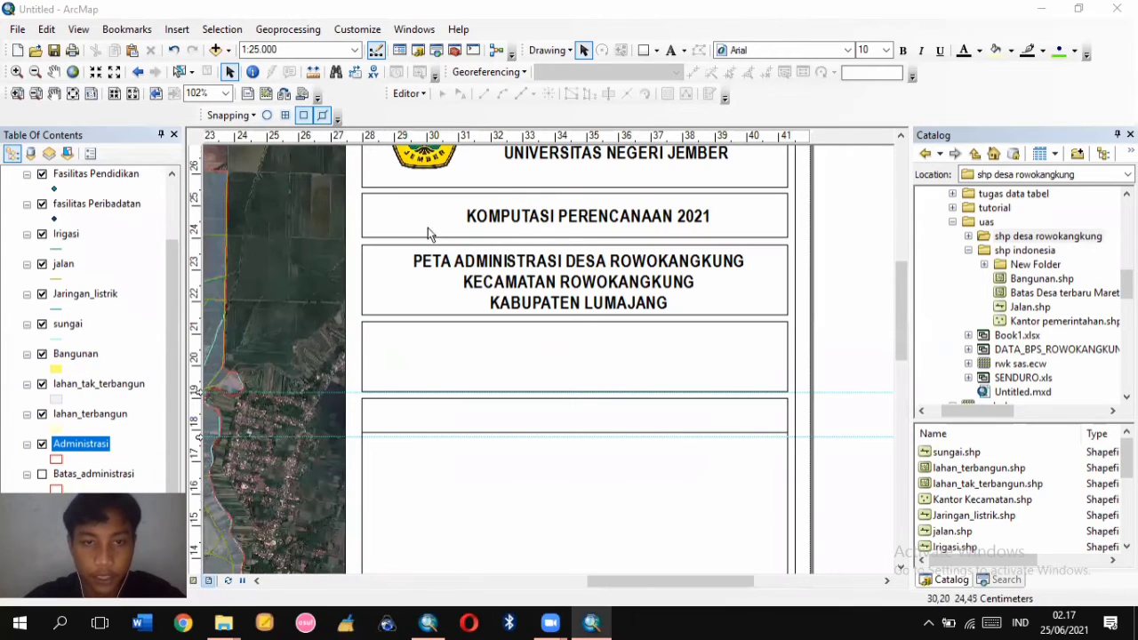
pyautogui.click(704, 229)
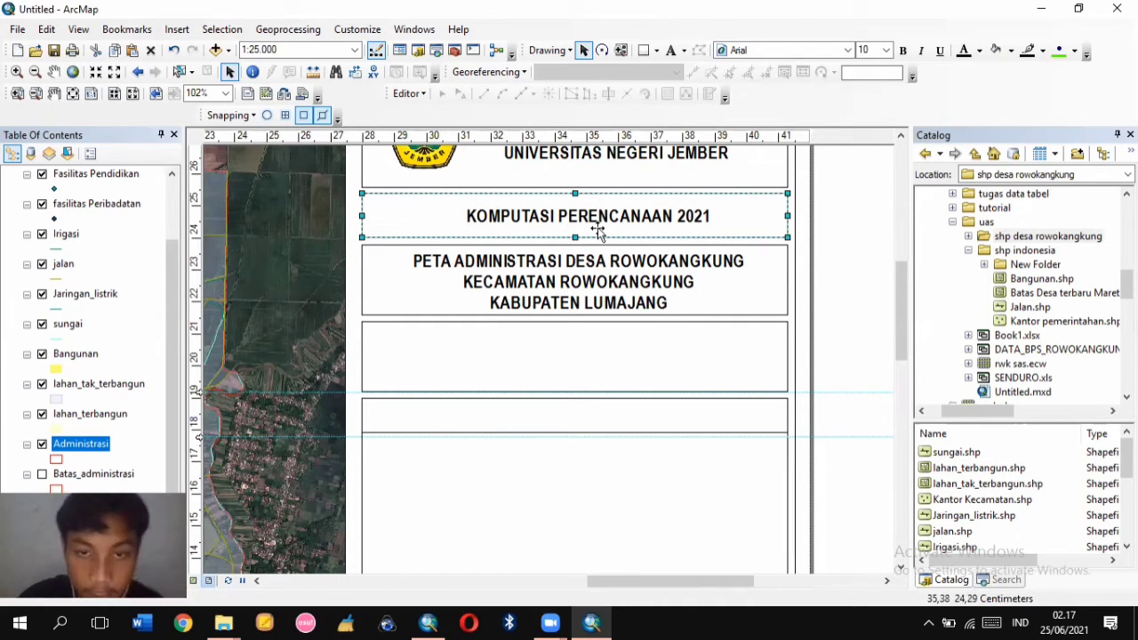
pyautogui.click(635, 300)
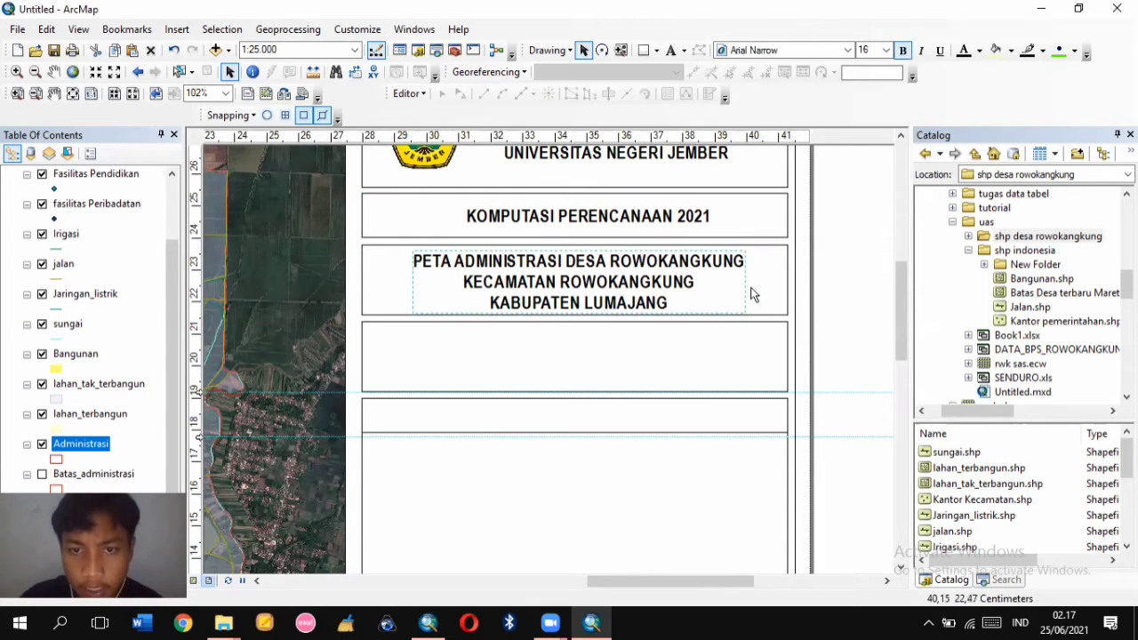
pyautogui.scroll(-1, 903, 289)
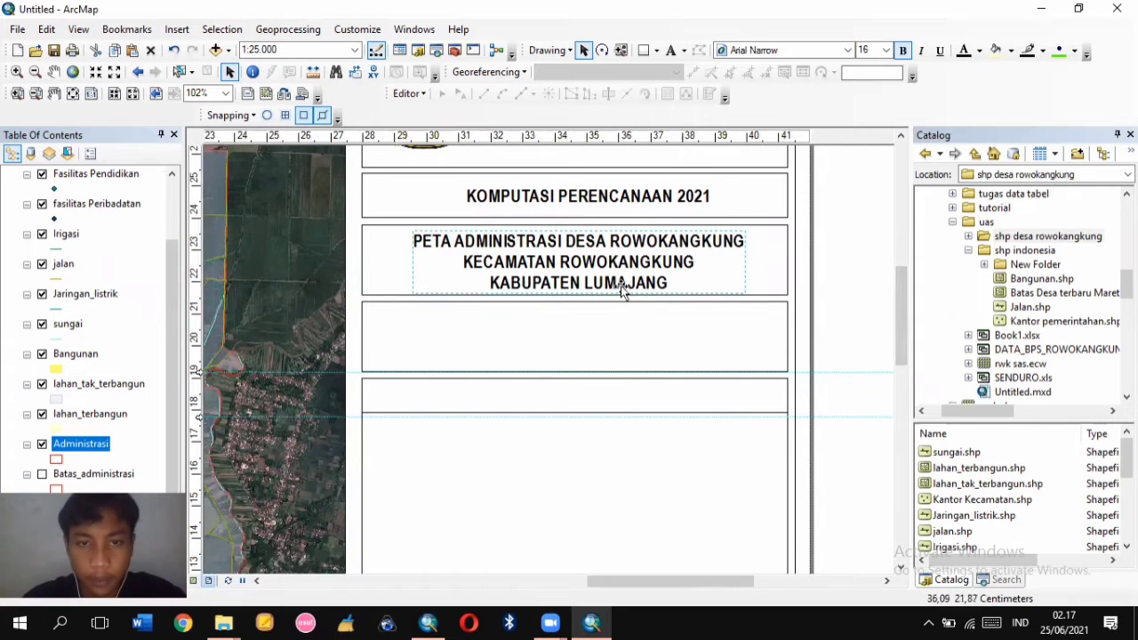
pyautogui.scroll(-1, 675, 365)
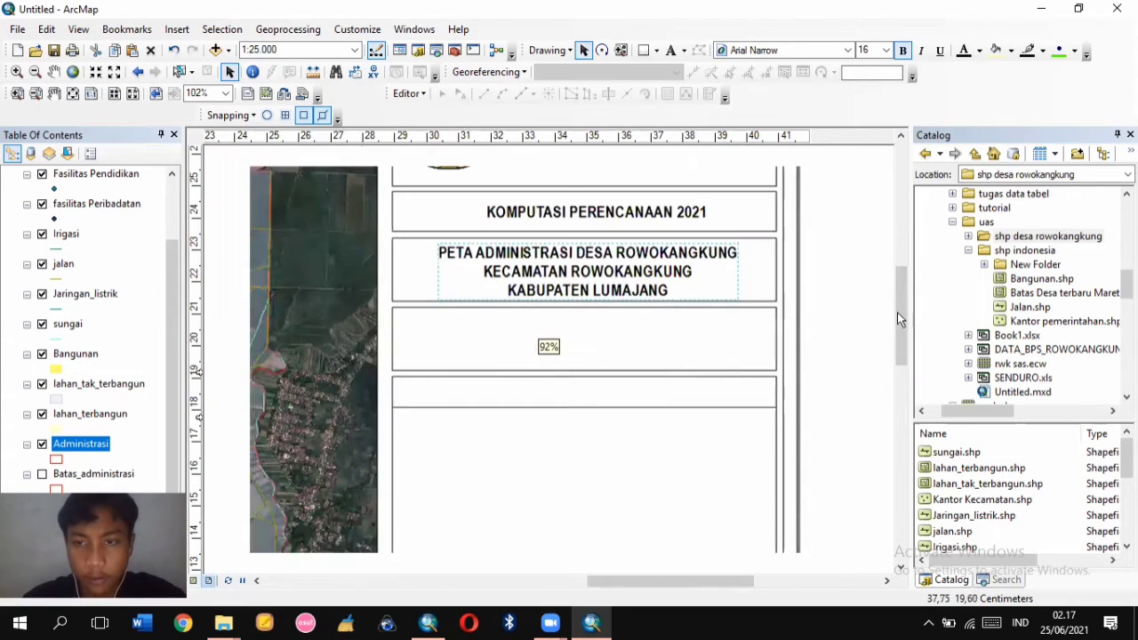
pyautogui.click(622, 353)
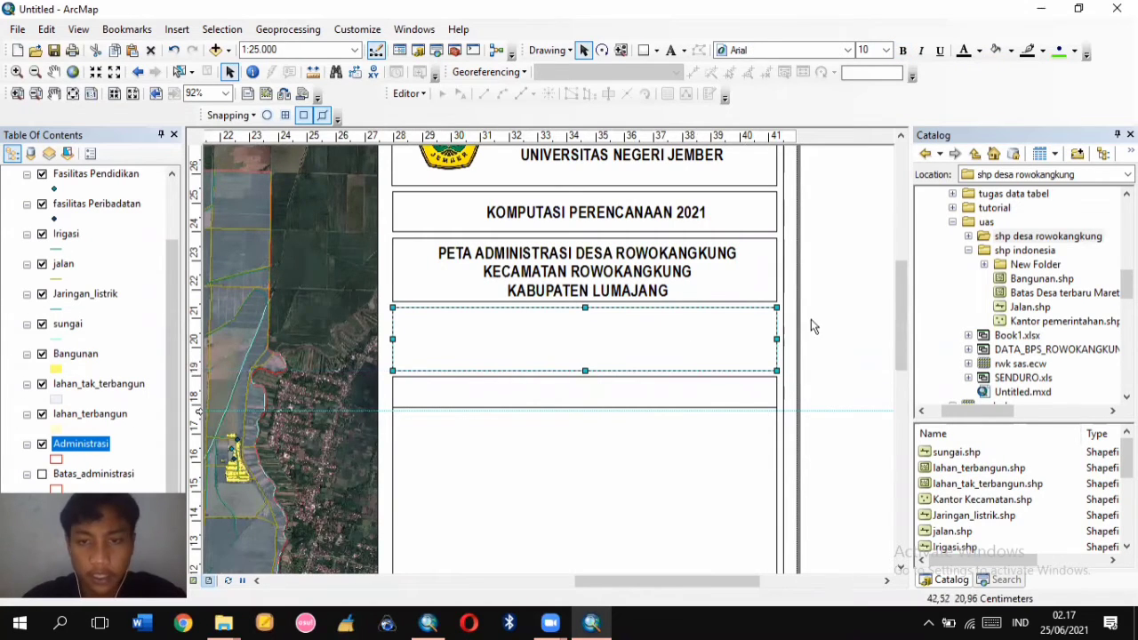
pyautogui.click(857, 333)
pyautogui.click(324, 116)
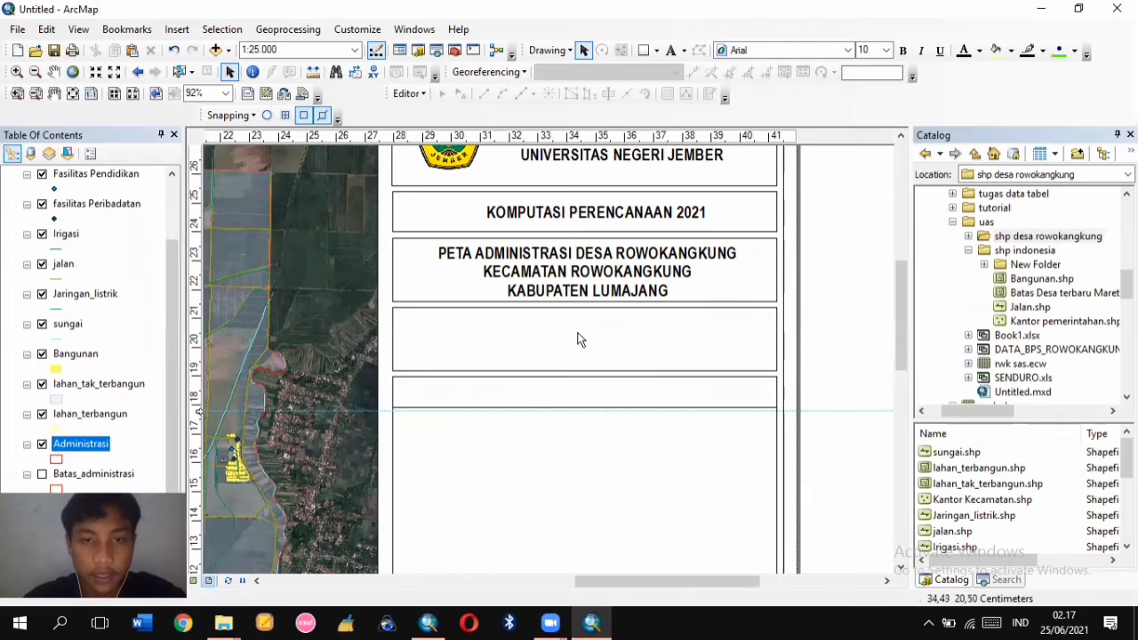
# Insert the ESRI North 7 north arrow, place it at the left end of the box below the map title, and enlarge it slightly
pyautogui.click(178, 30)
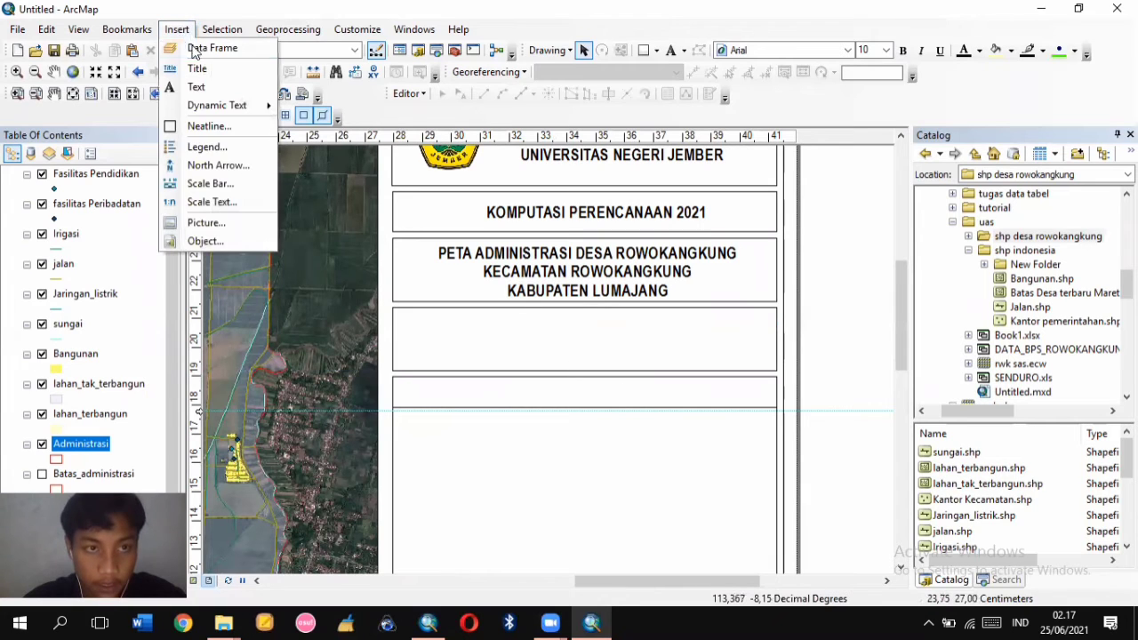
pyautogui.click(233, 167)
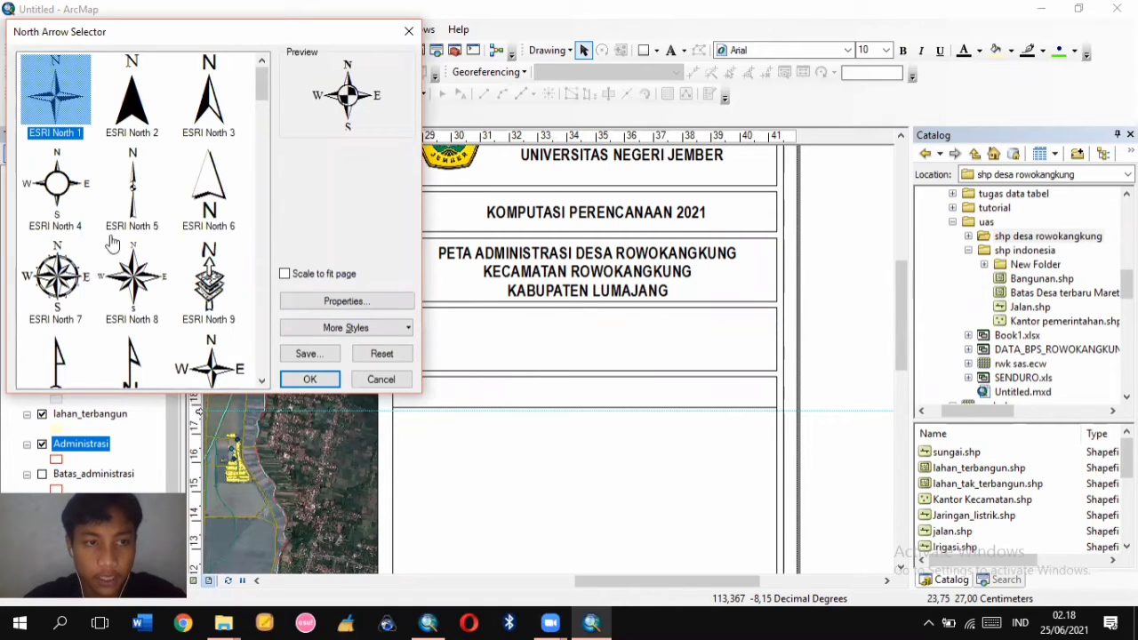
pyautogui.click(107, 296)
pyautogui.scroll(-2, 178, 187)
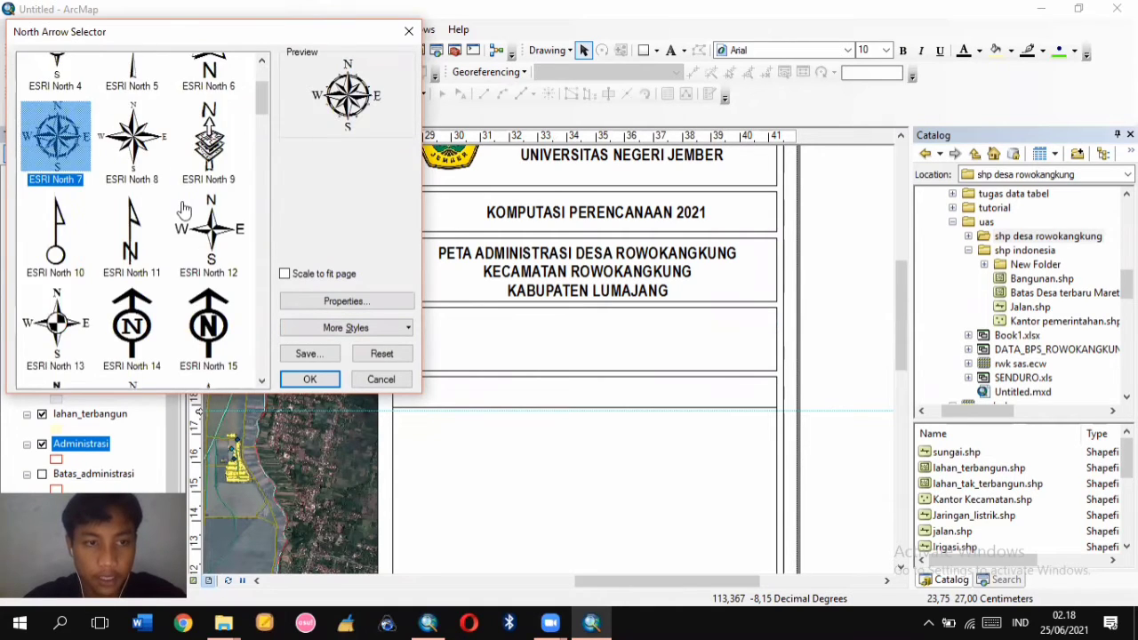
pyautogui.scroll(-2, 182, 209)
pyautogui.scroll(4, 183, 209)
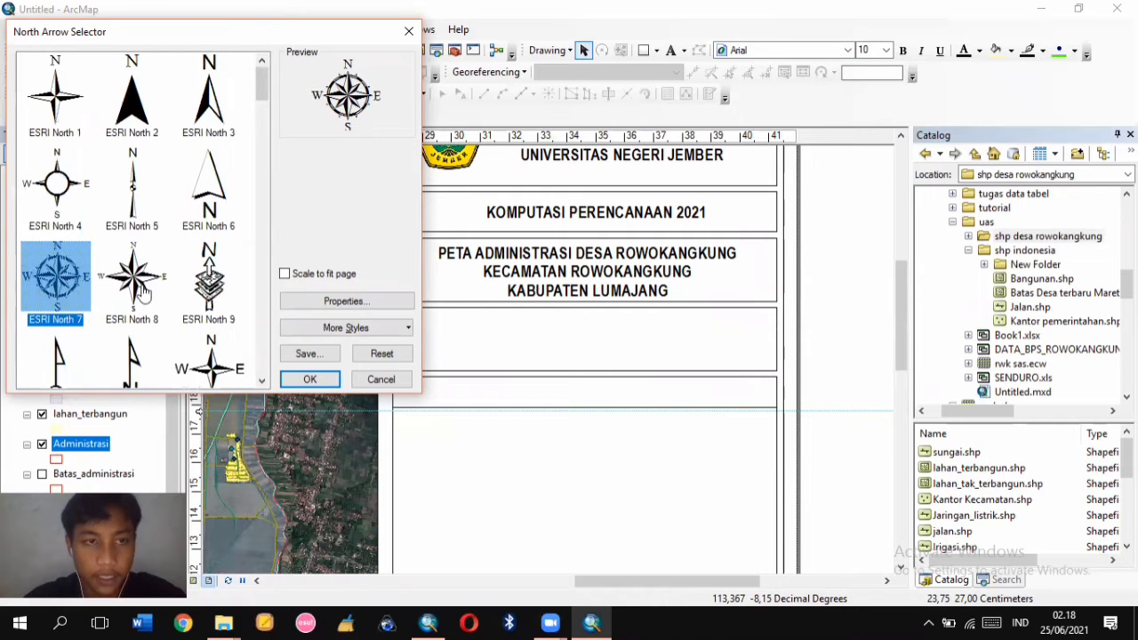
pyautogui.click(309, 378)
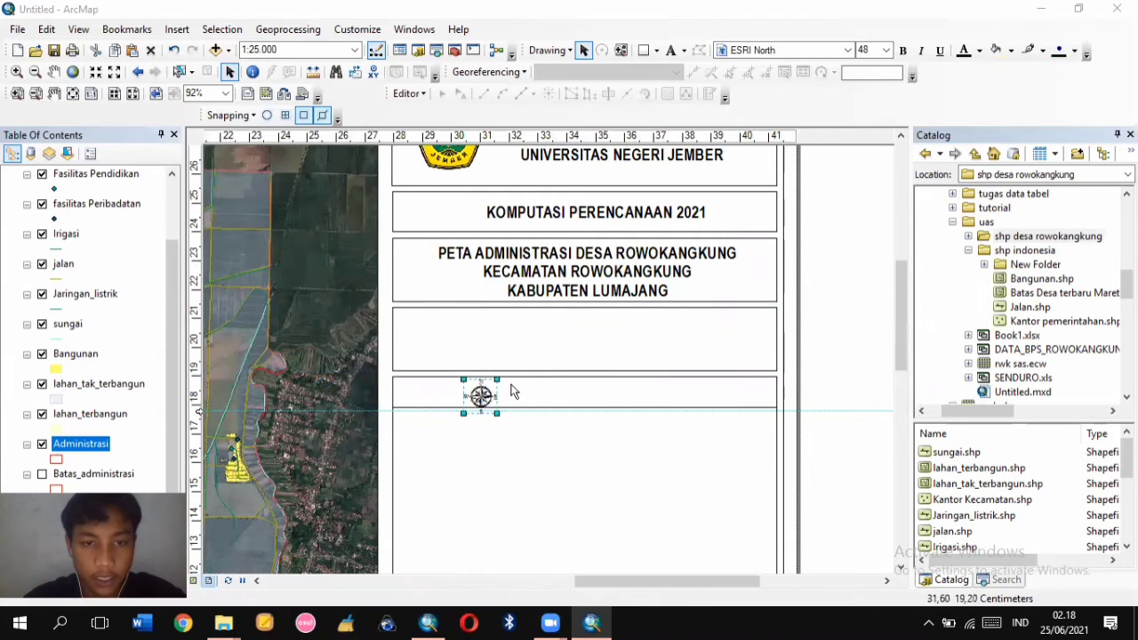
pyautogui.moveTo(489, 400); pyautogui.dragTo(451, 362)
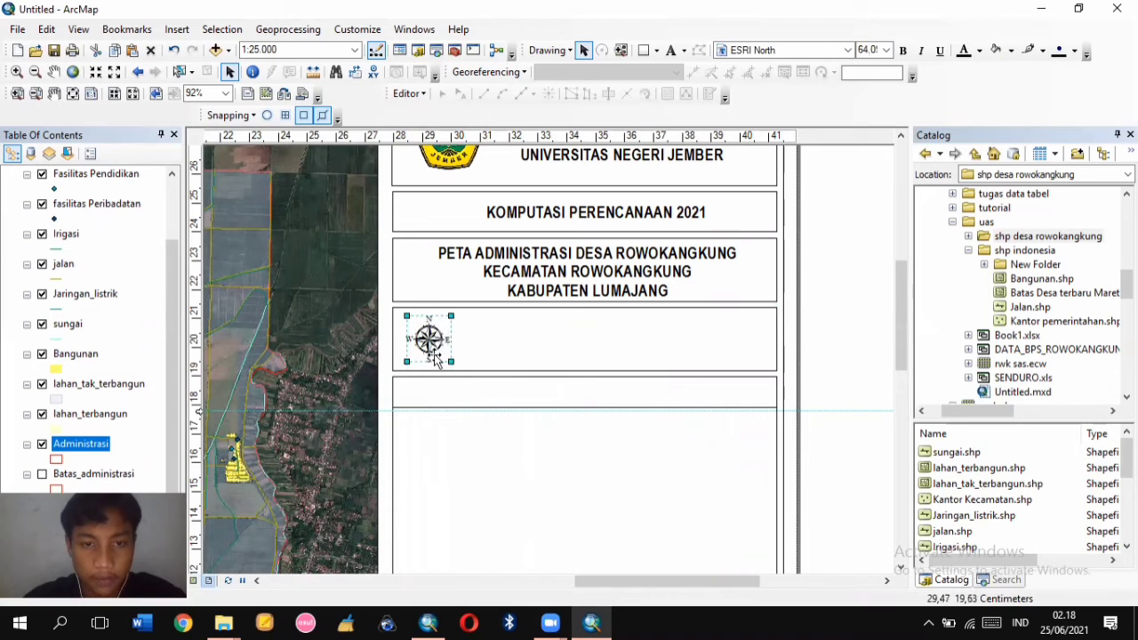
pyautogui.click(531, 355)
# Insert an Alternating Scale Bar 2 beside the north arrow and shorten it to fit inside the box
pyautogui.click(176, 30)
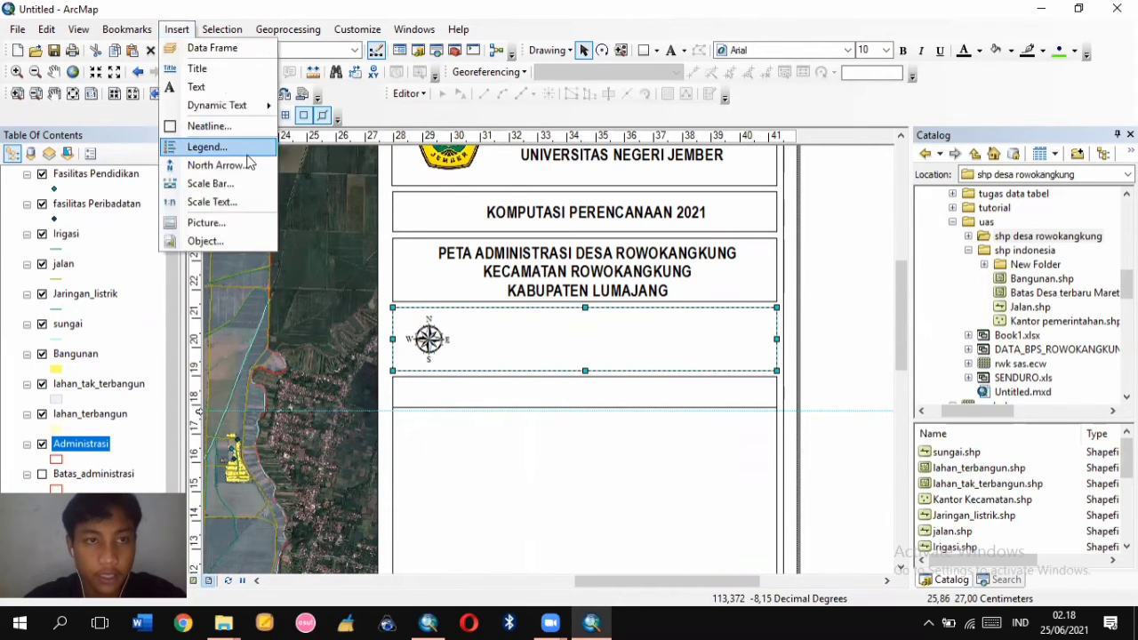
pyautogui.click(211, 183)
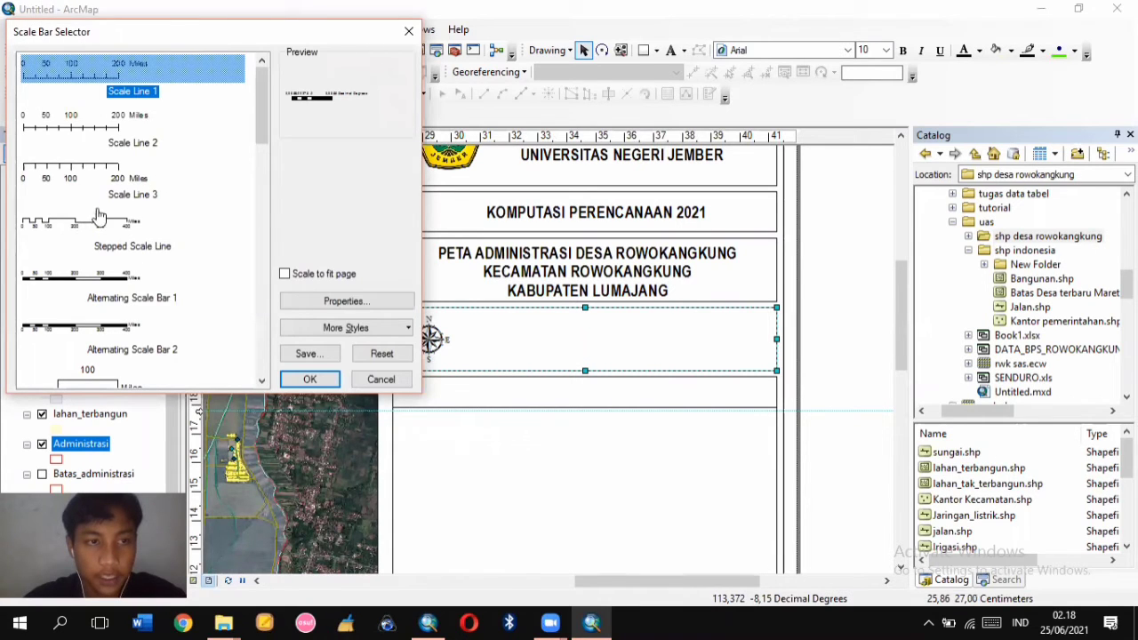
pyautogui.click(93, 229)
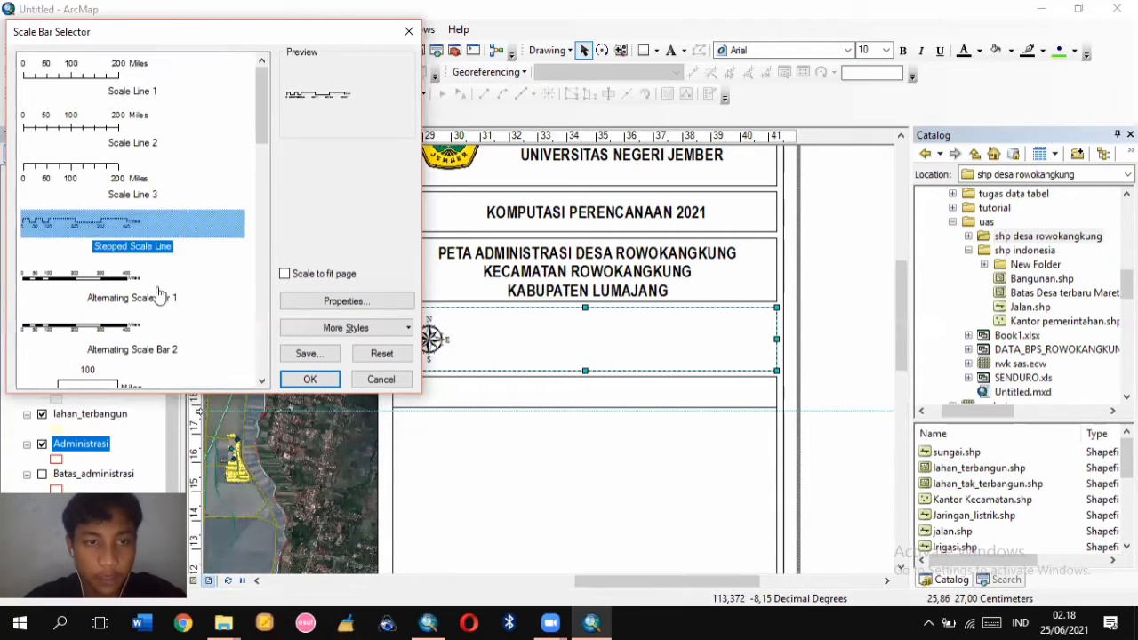
pyautogui.click(98, 289)
pyautogui.click(121, 331)
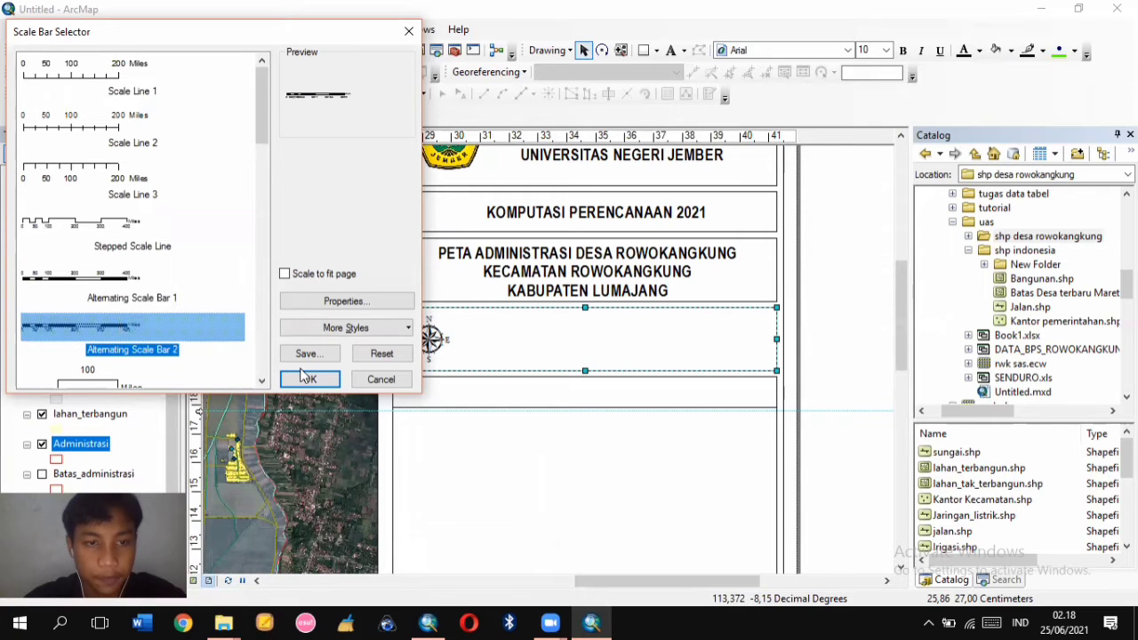
pyautogui.click(309, 379)
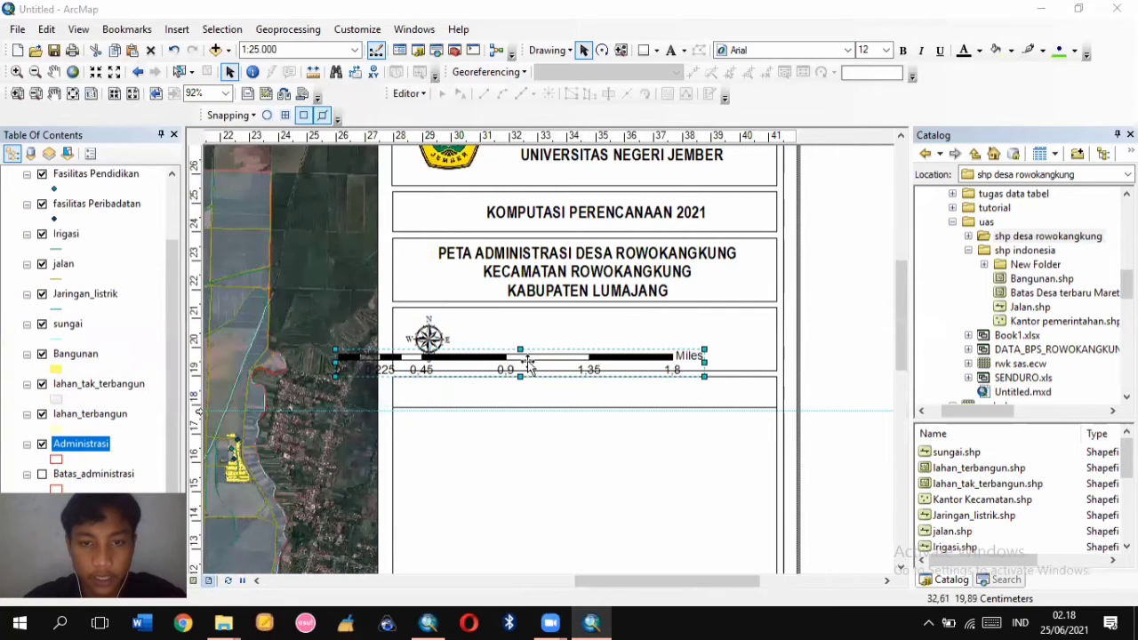
pyautogui.moveTo(528, 365); pyautogui.dragTo(649, 347)
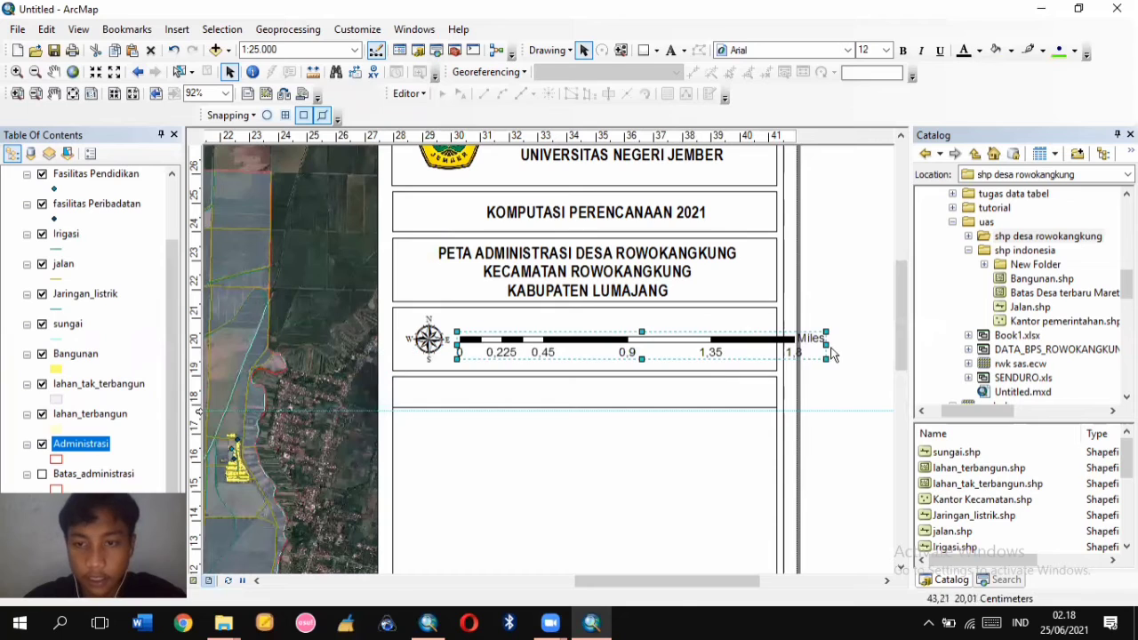
pyautogui.moveTo(822, 342); pyautogui.dragTo(775, 342)
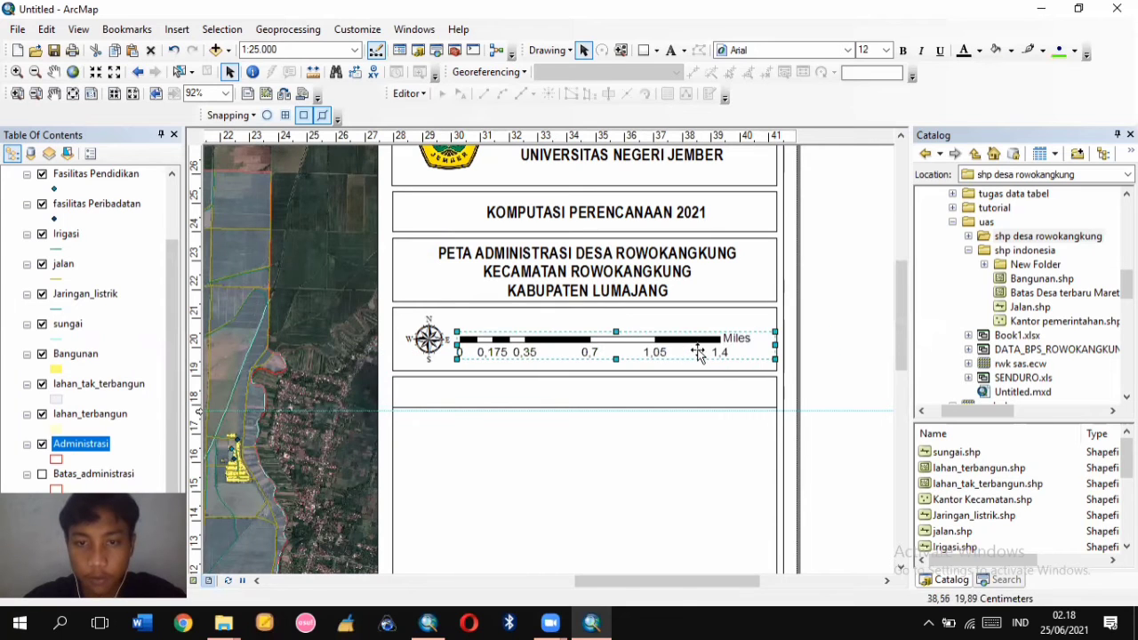
# Set the scale bar's division units to Kilometers
pyautogui.rightClick(754, 356)
pyautogui.click(740, 340)
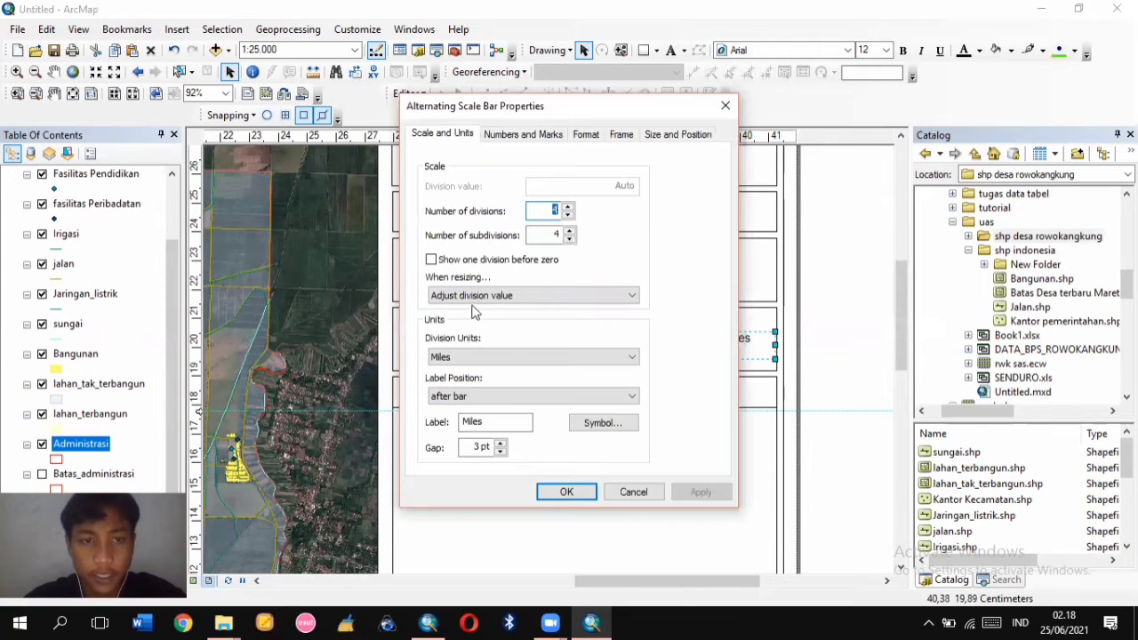
pyautogui.click(594, 426)
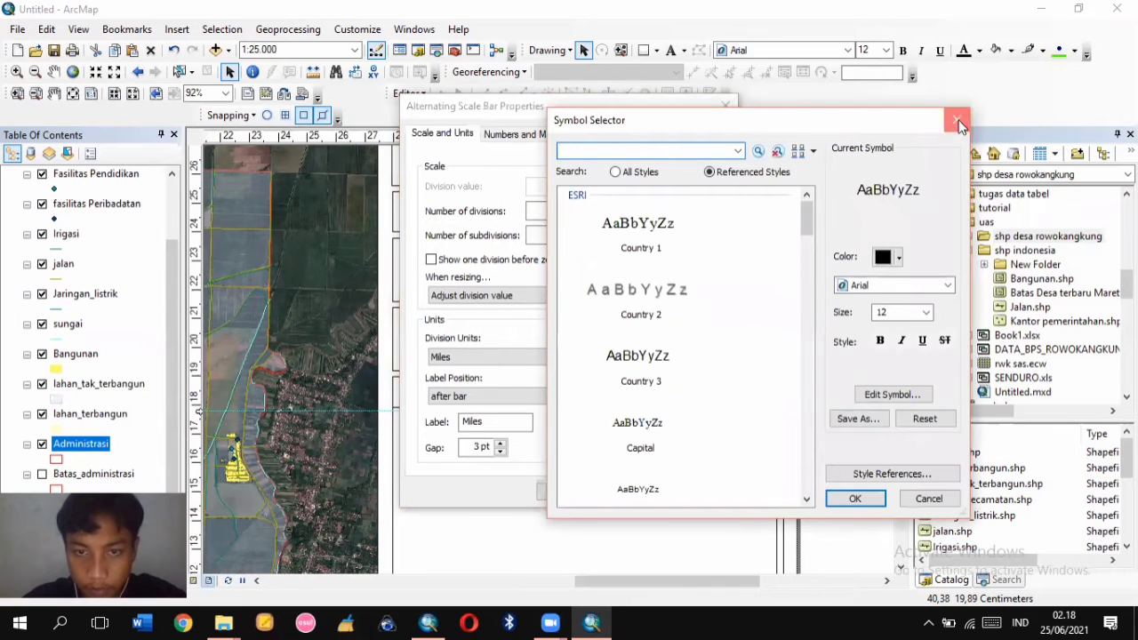
pyautogui.click(958, 120)
pyautogui.click(540, 359)
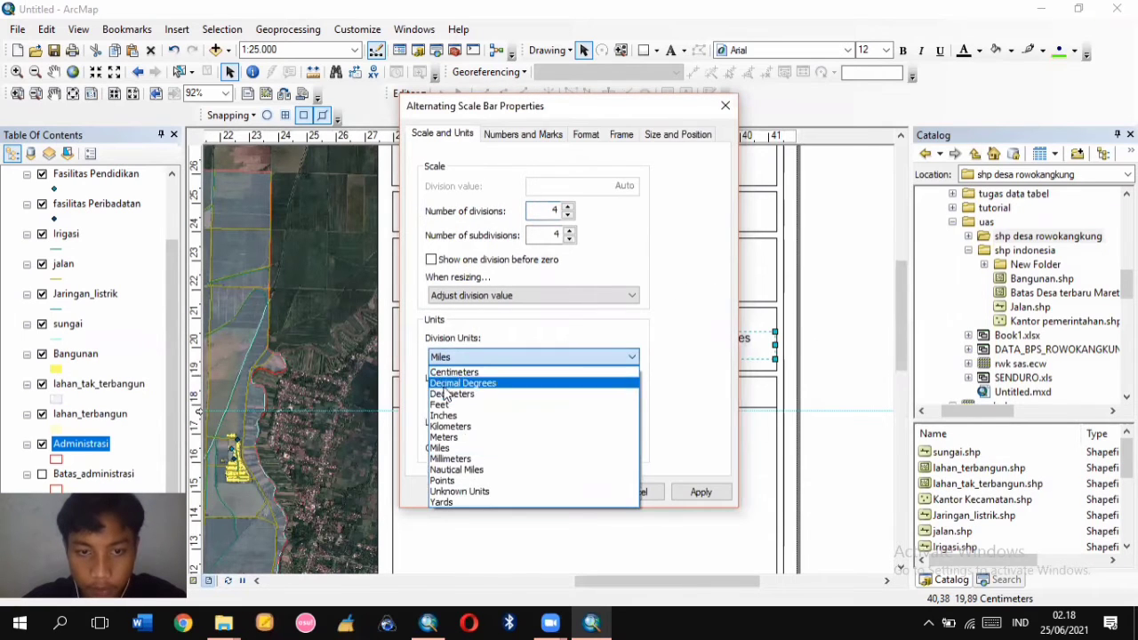
pyautogui.click(495, 431)
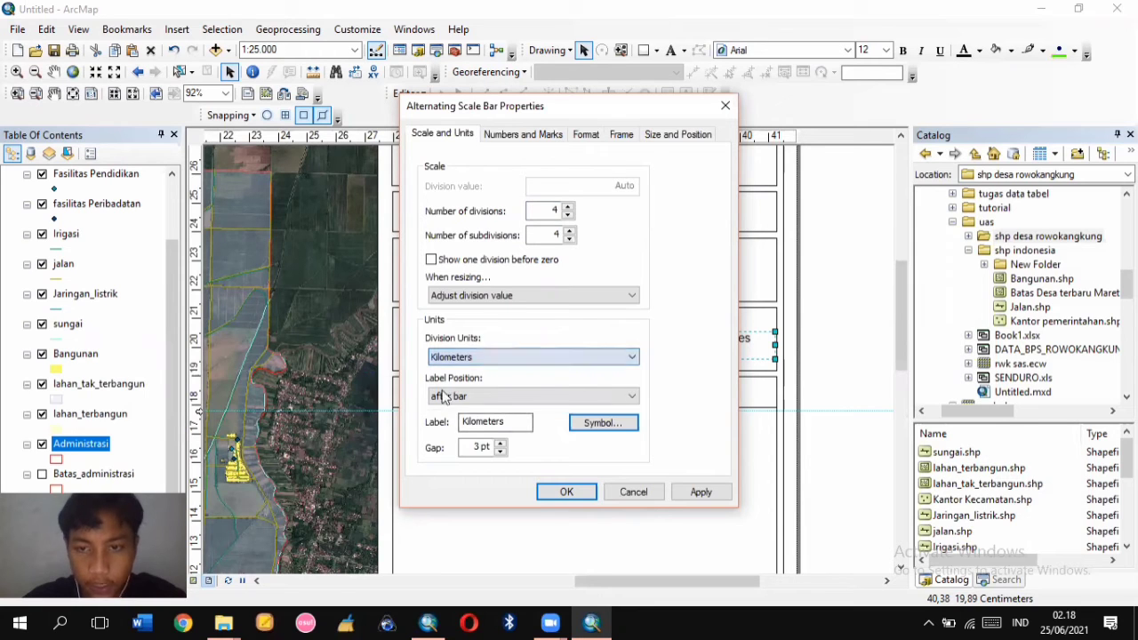
pyautogui.click(699, 495)
pyautogui.click(566, 492)
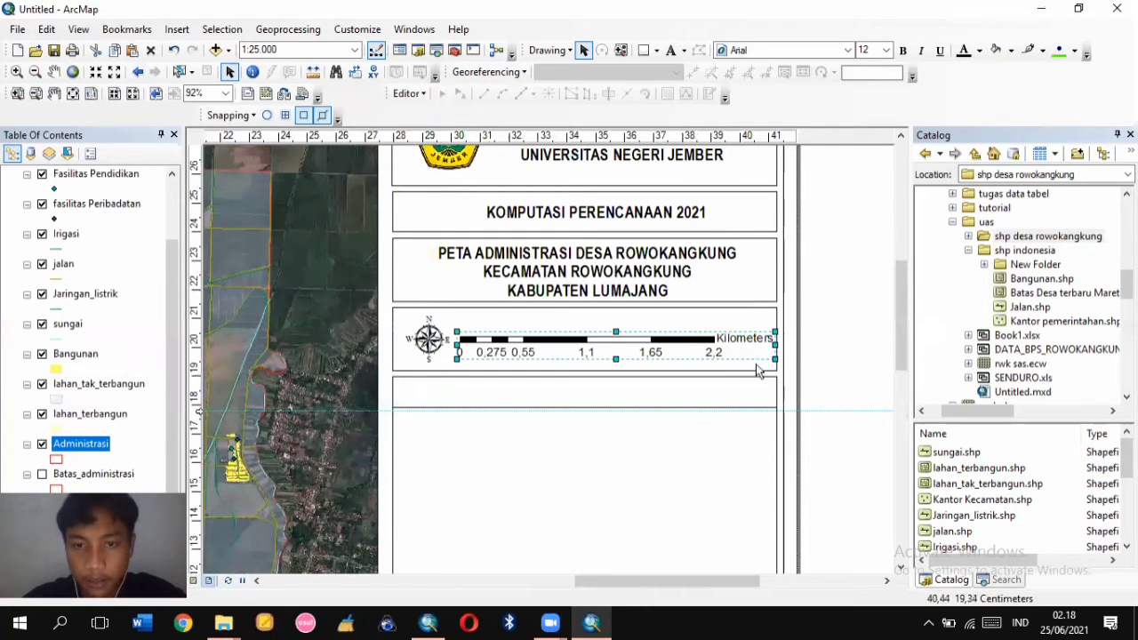
pyautogui.doubleClick(579, 349)
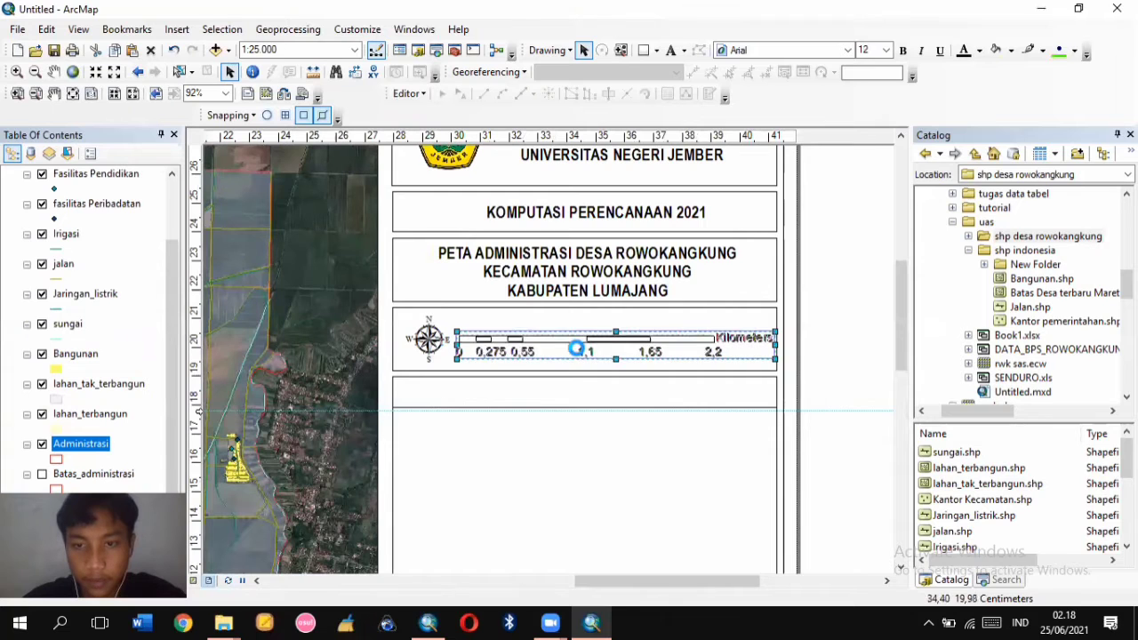
# Start inserting a scale text element into the layout
pyautogui.click(203, 31)
pyautogui.click(176, 30)
pyautogui.click(176, 31)
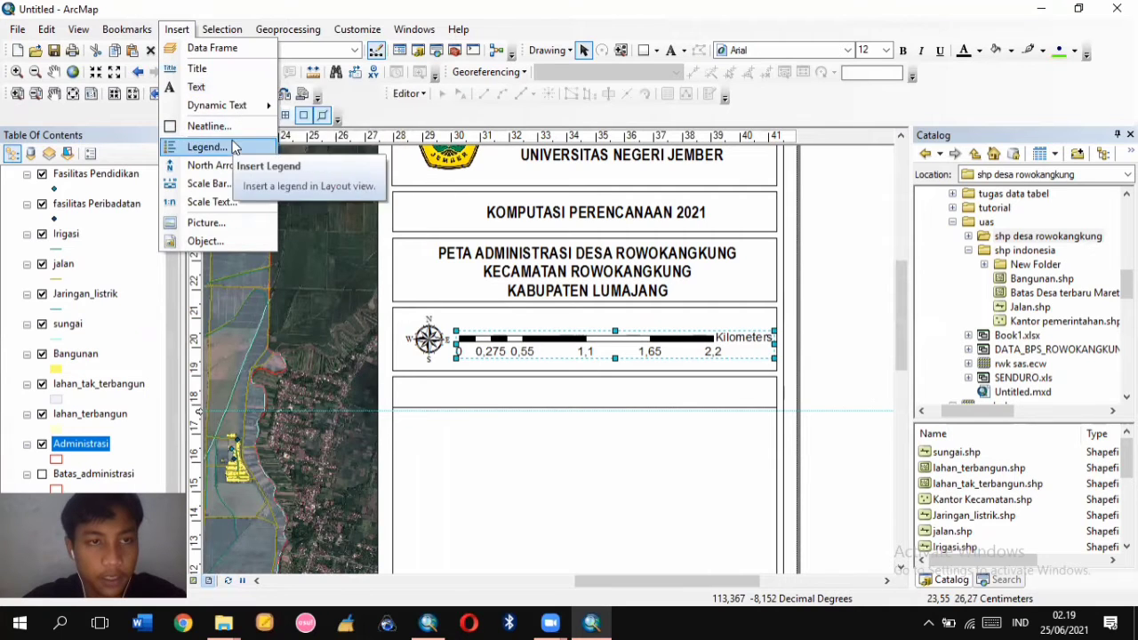
pyautogui.click(221, 203)
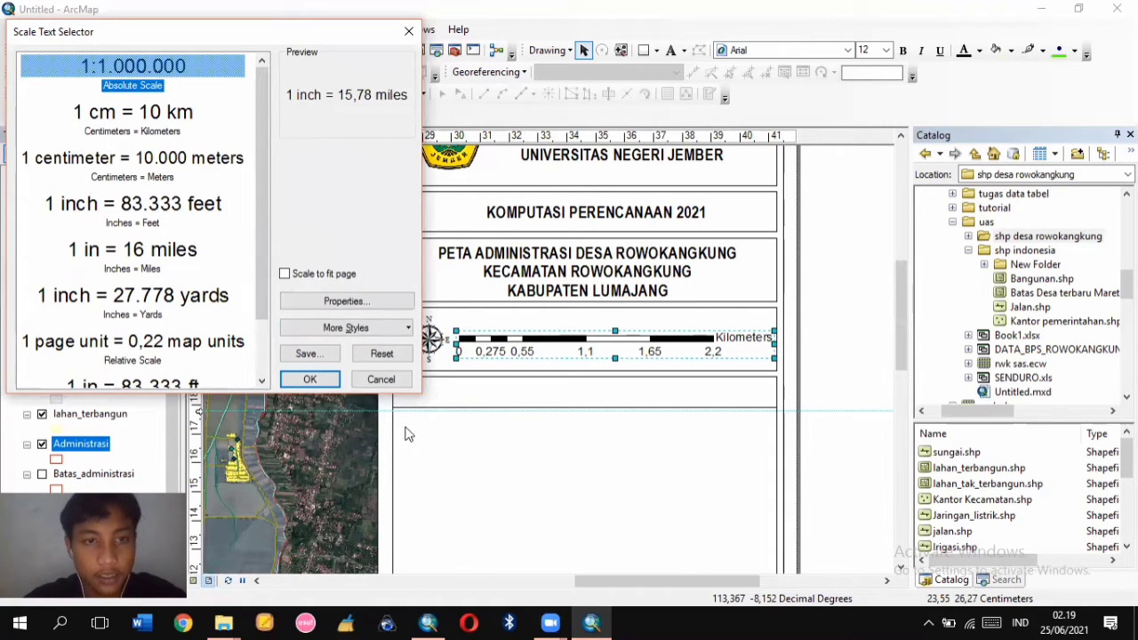
pyautogui.click(345, 304)
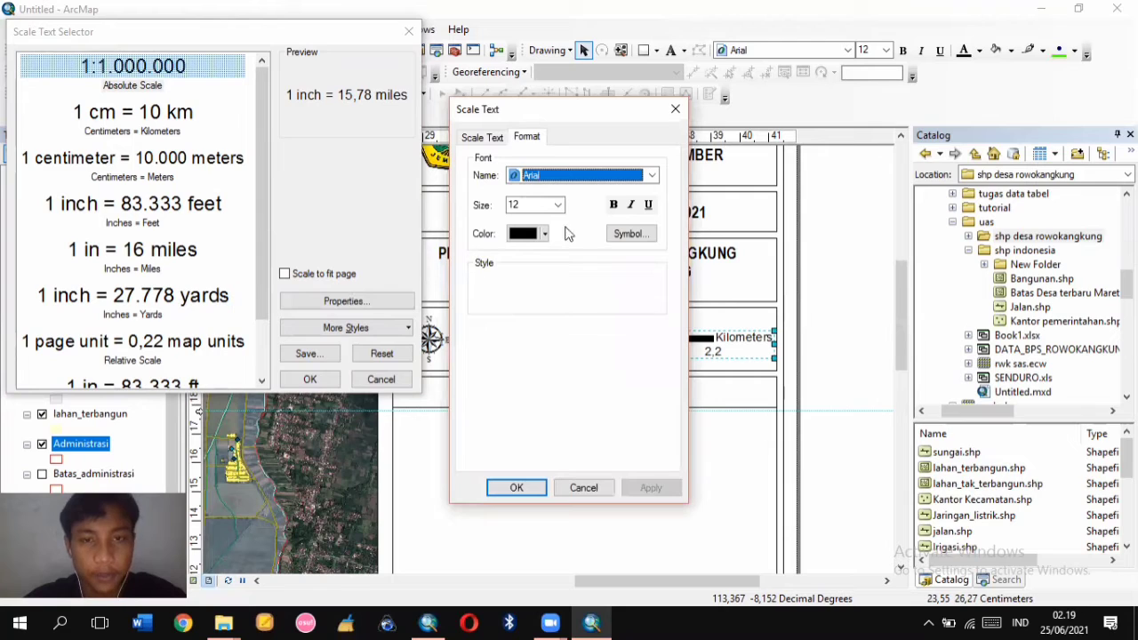
pyautogui.click(492, 140)
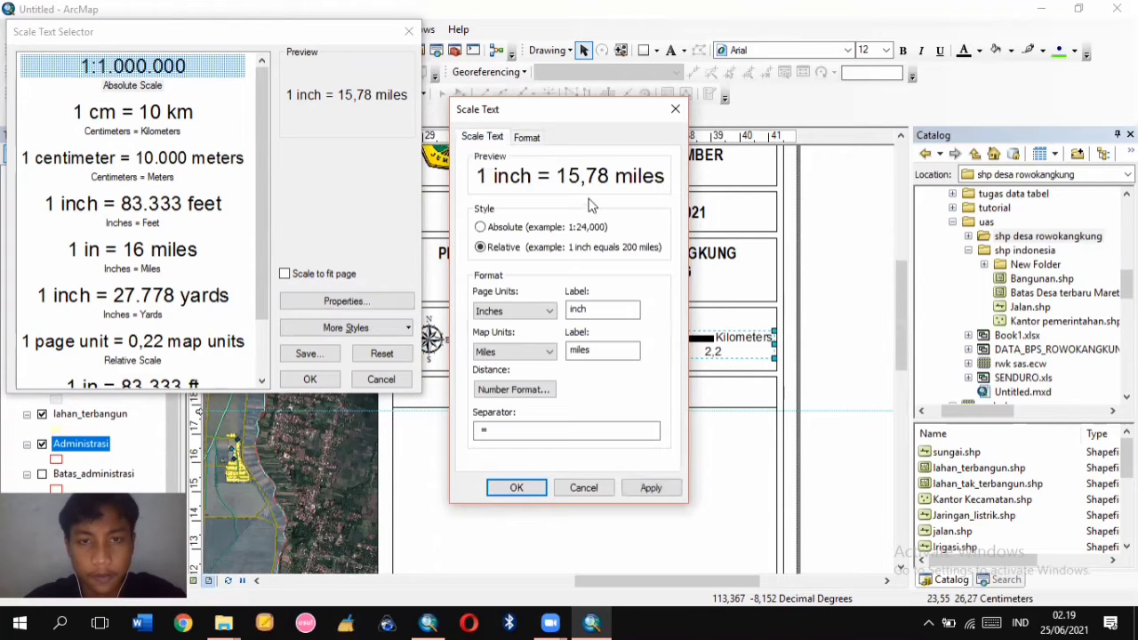
pyautogui.click(550, 311)
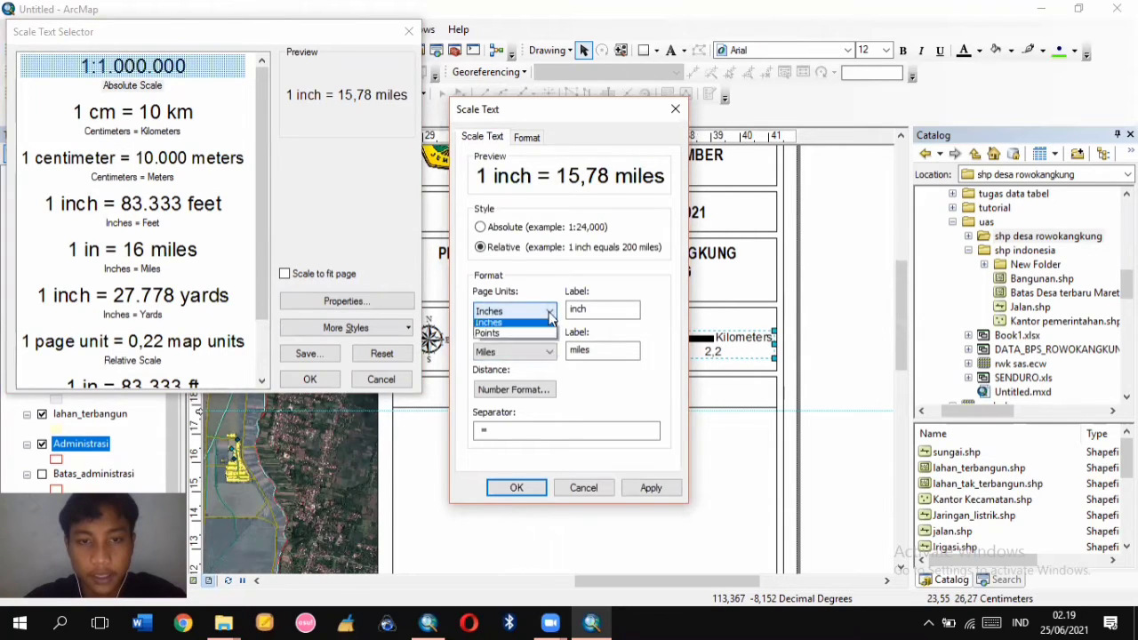
pyautogui.click(509, 327)
pyautogui.click(534, 353)
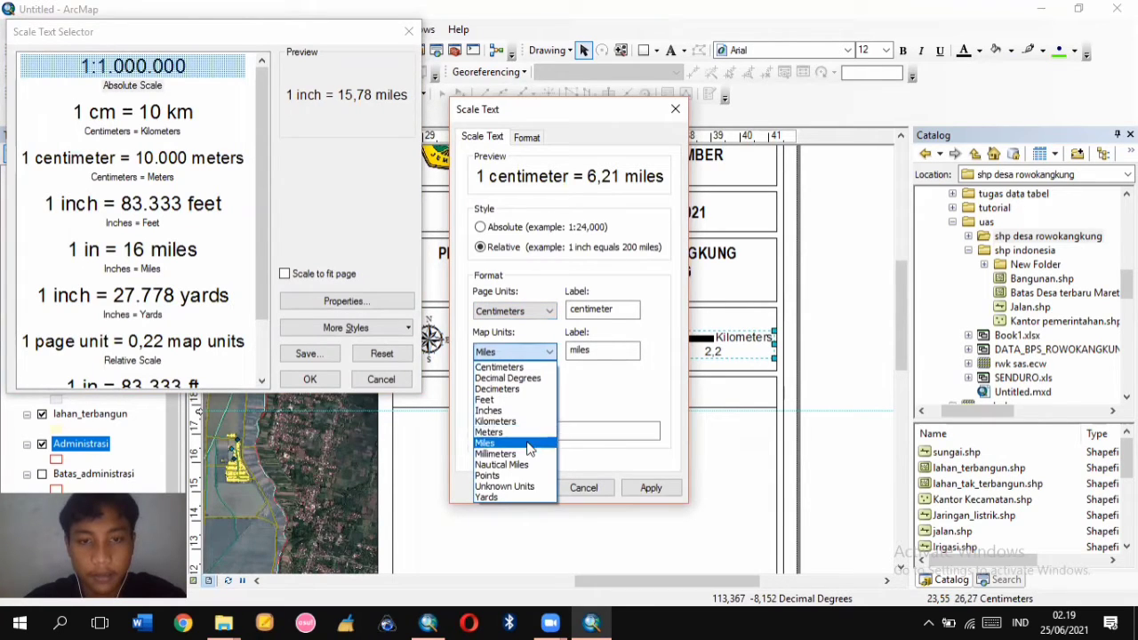
pyautogui.click(516, 369)
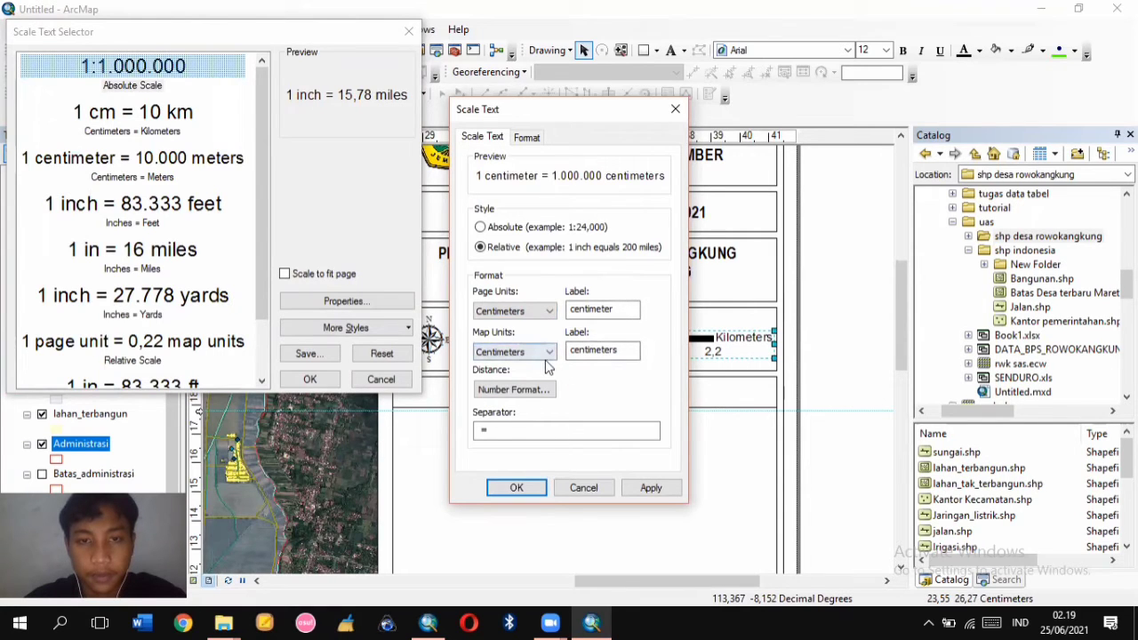
pyautogui.click(549, 353)
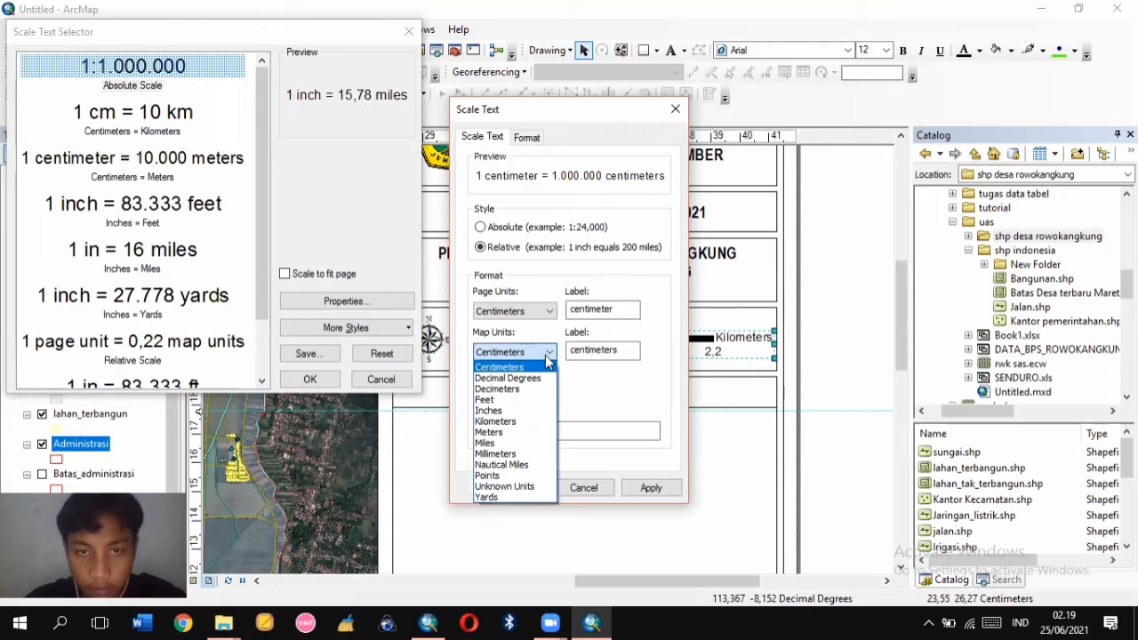
pyautogui.click(548, 357)
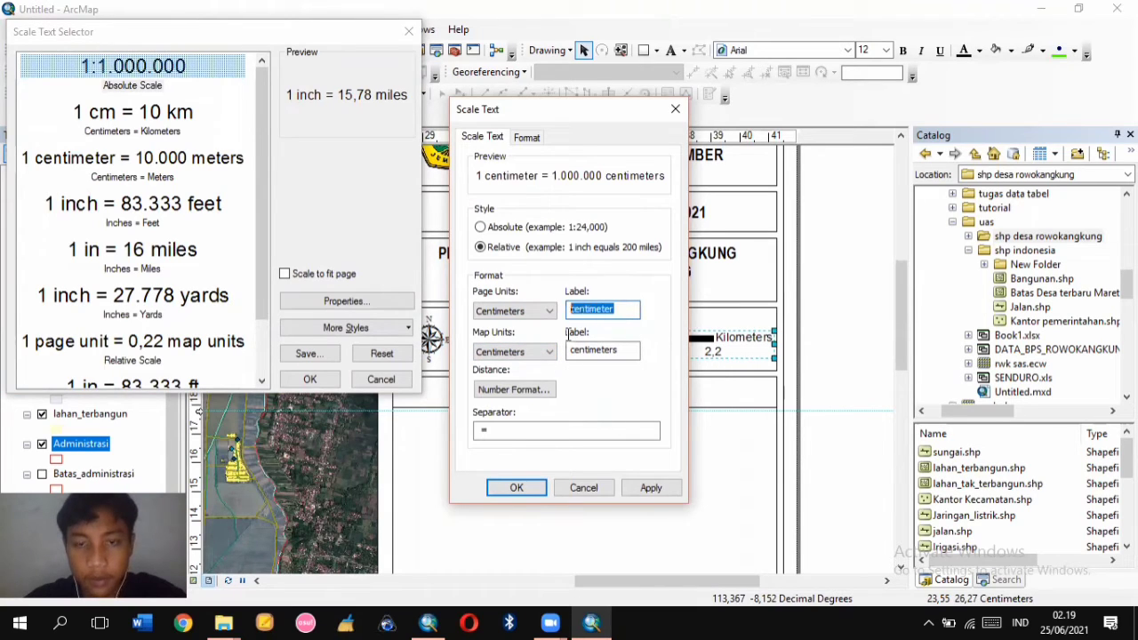
pyautogui.press('BackSpace')
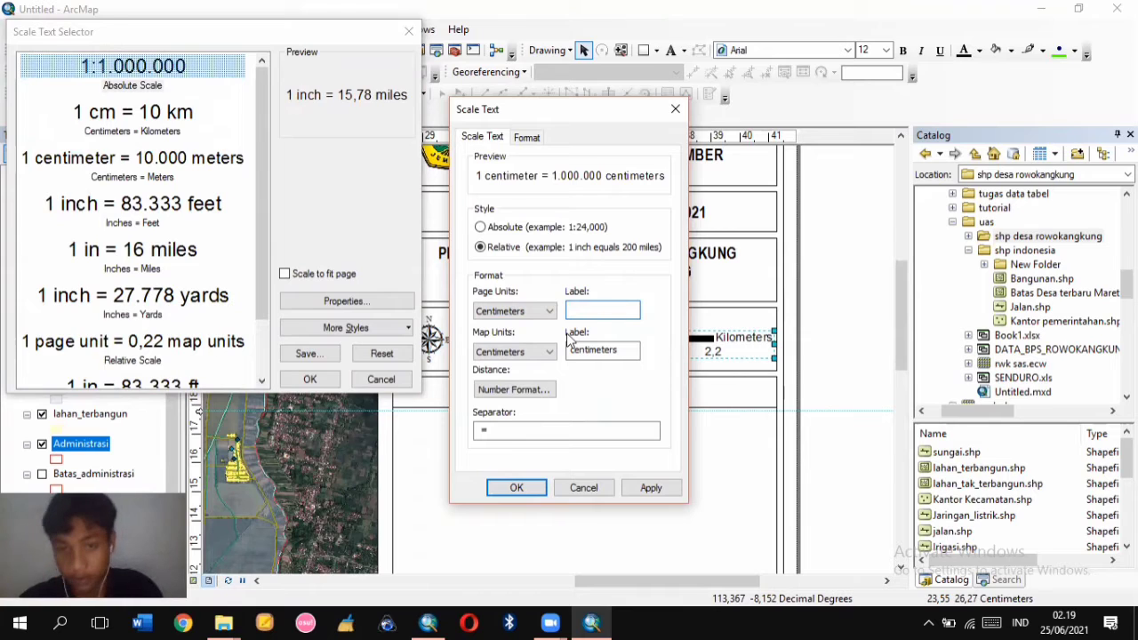
pyautogui.click(676, 108)
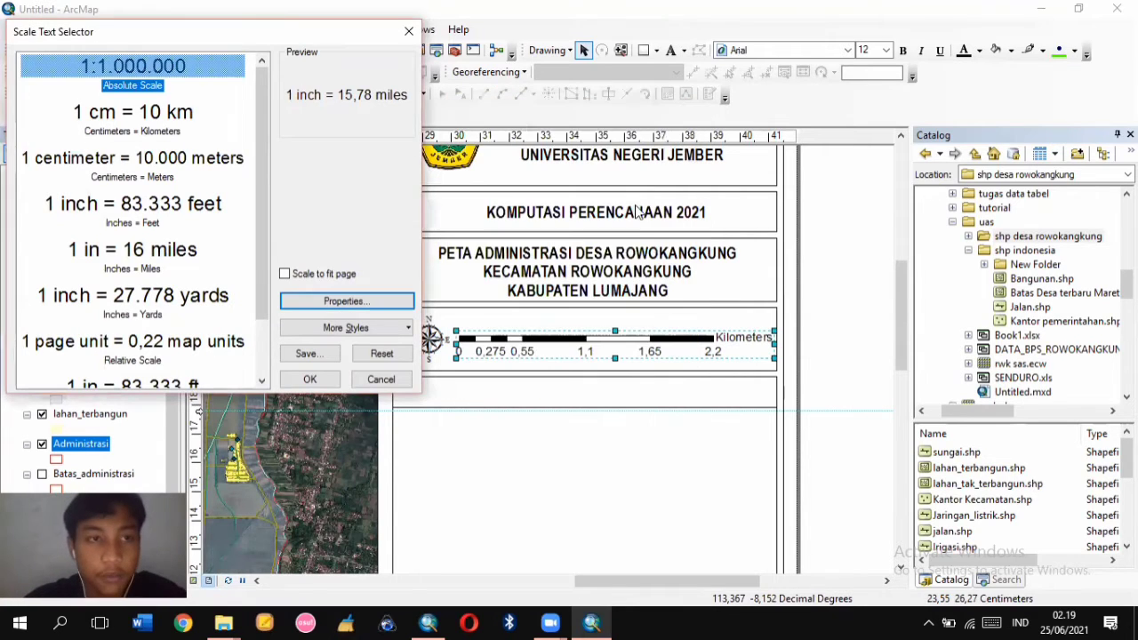
# Add the scale text in the Absolute Scale style and place it above the middle of the scale bar
pyautogui.click(165, 75)
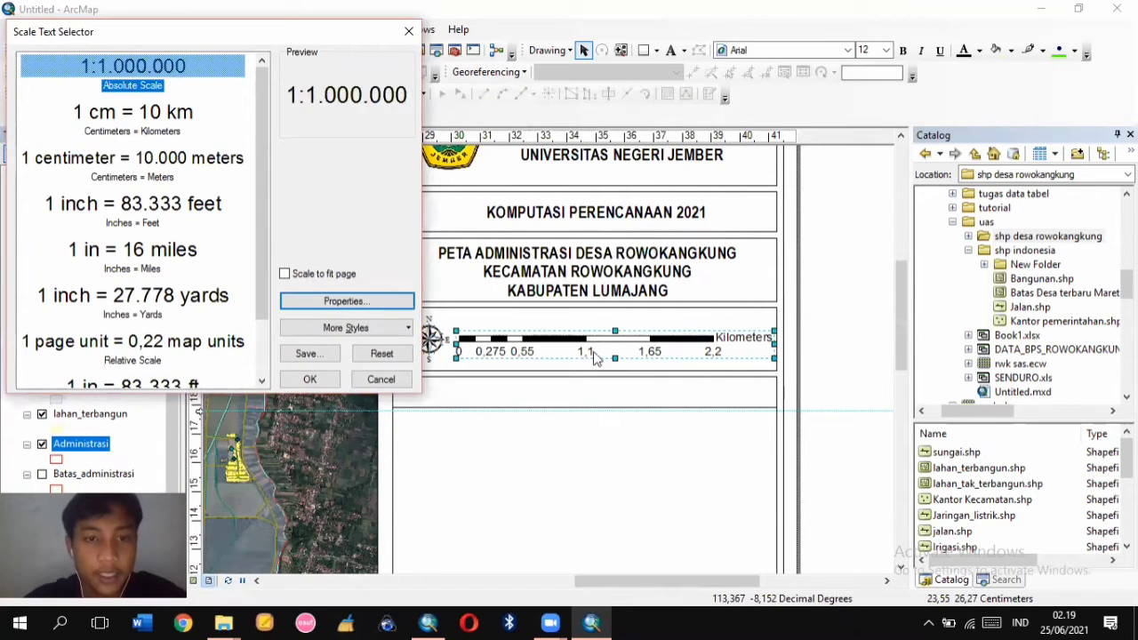
pyautogui.click(309, 380)
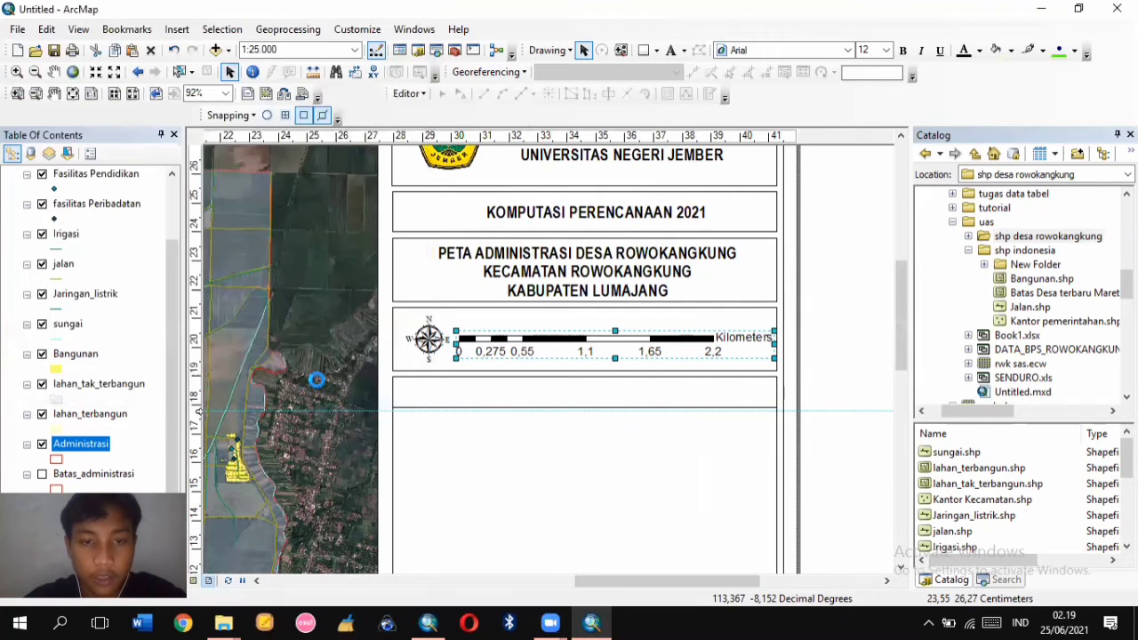
pyautogui.moveTo(483, 371); pyautogui.dragTo(581, 330)
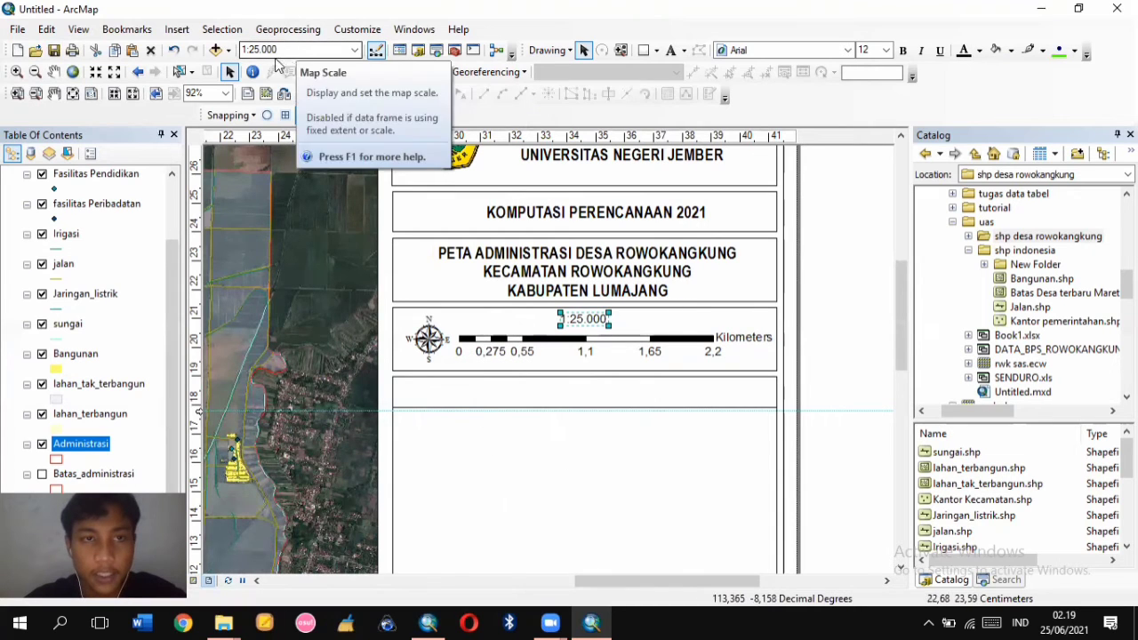
pyautogui.click(863, 401)
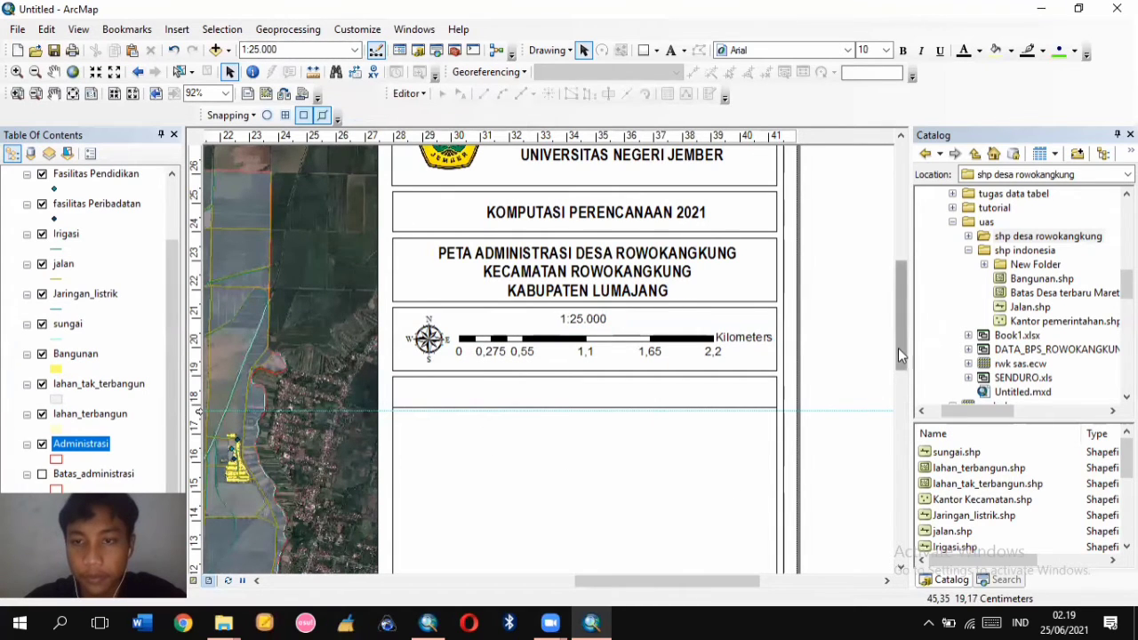
pyautogui.moveTo(899, 348); pyautogui.dragTo(898, 402)
pyautogui.scroll(3, 681, 379)
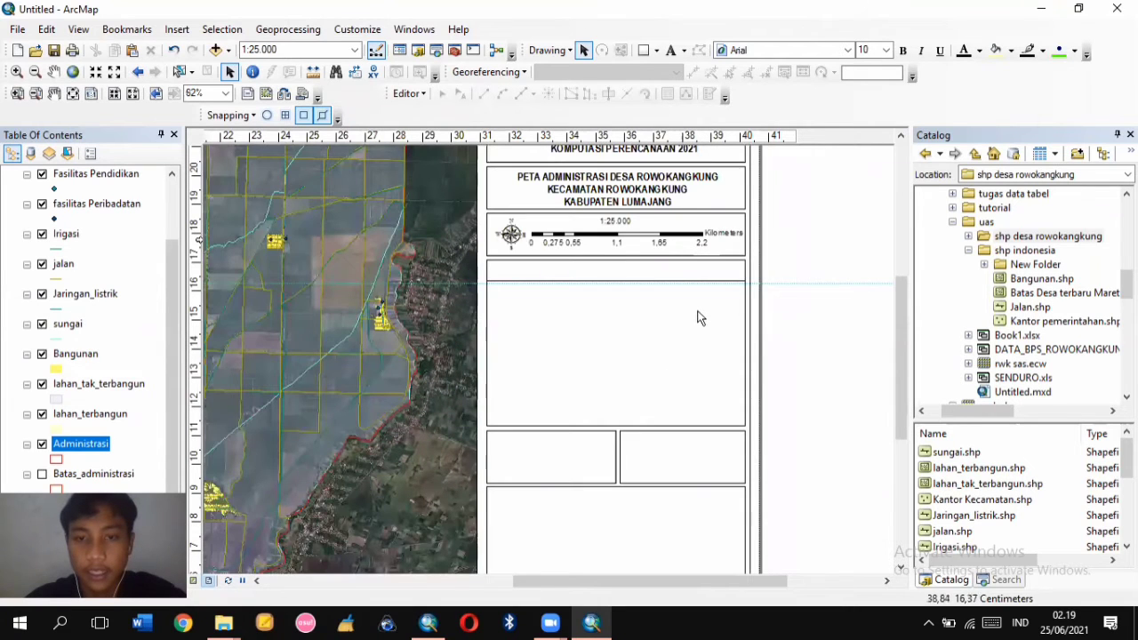
# Add the text PETA ORIENTASI in the narrow box beneath the scale bar box
pyautogui.scroll(2, 698, 317)
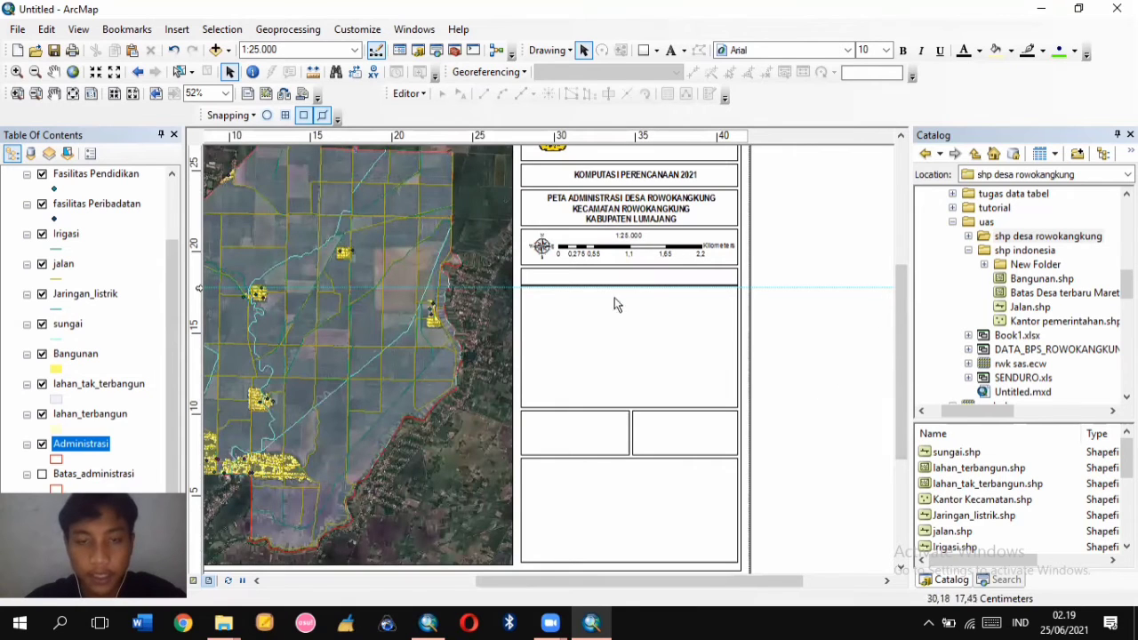
pyautogui.click(671, 51)
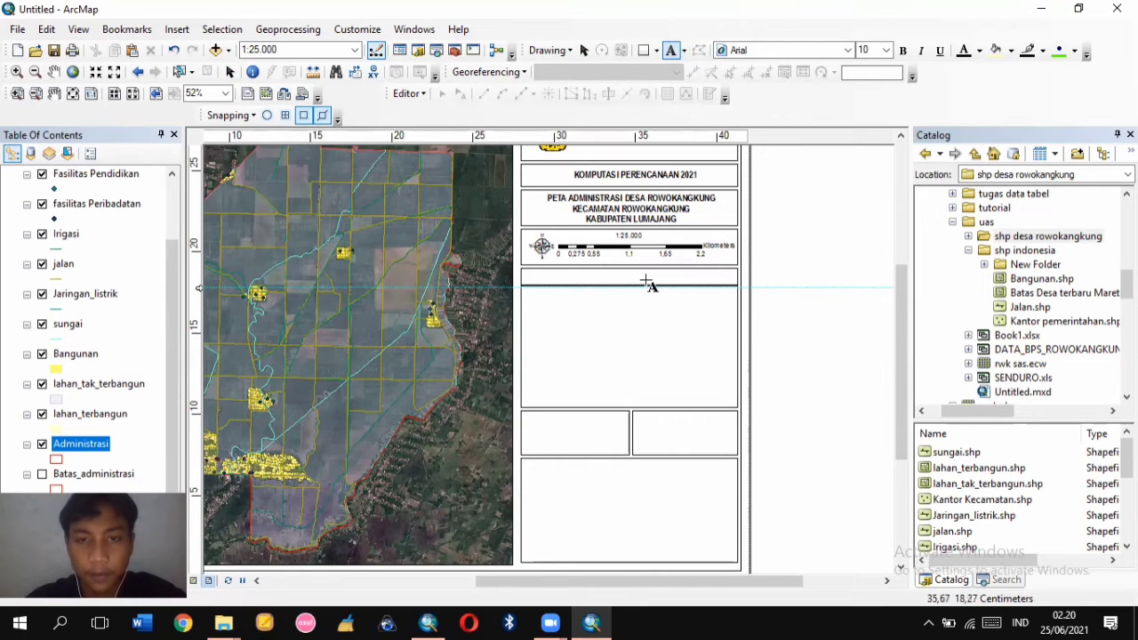
pyautogui.click(605, 279)
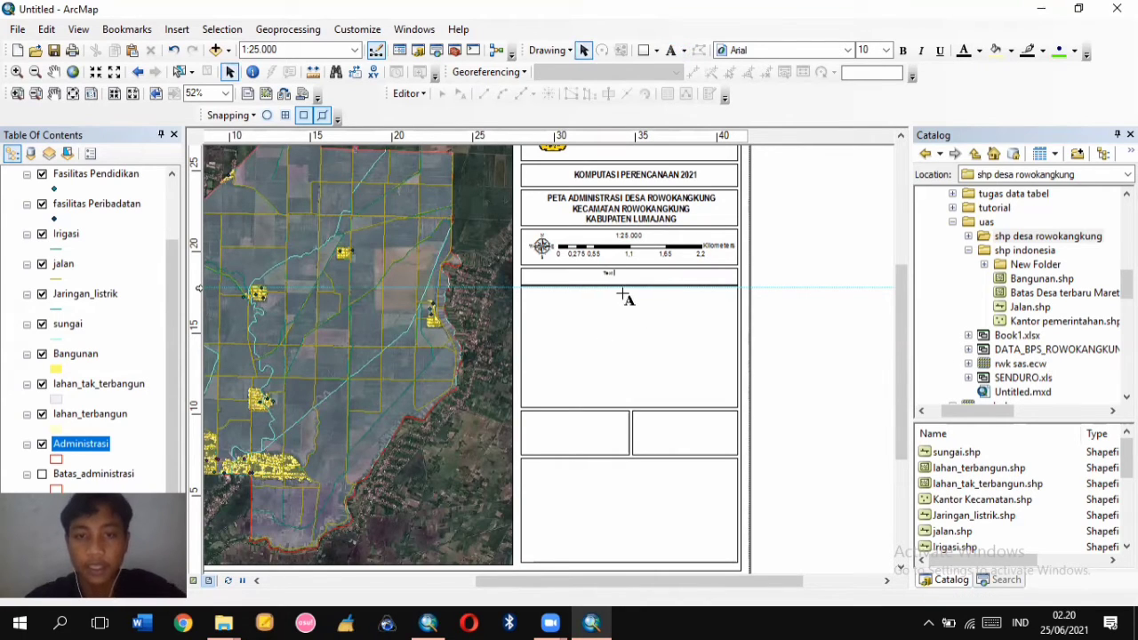
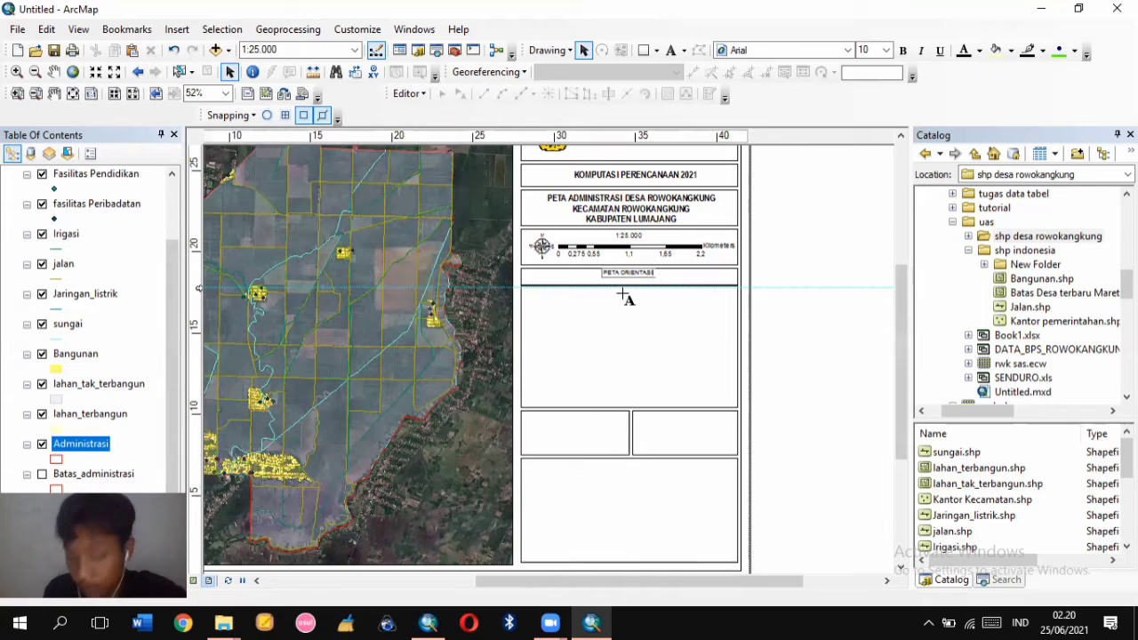
pyautogui.press('Return')
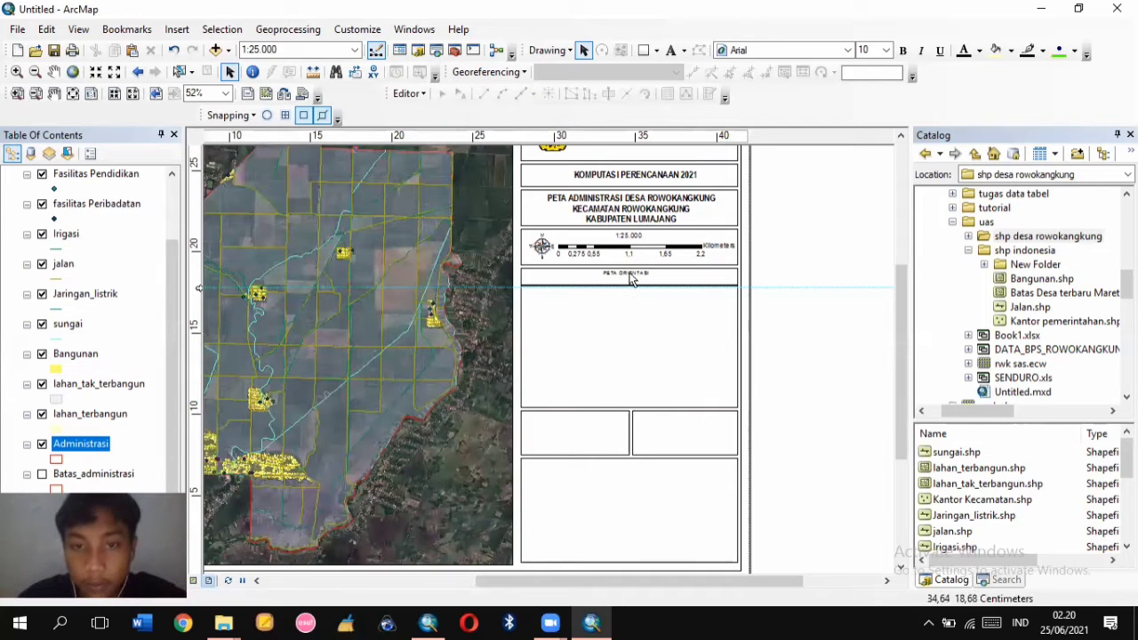
# Format the PETA ORIENTASI heading in bold at size 16 and centre it in its narrow box
pyautogui.click(630, 278)
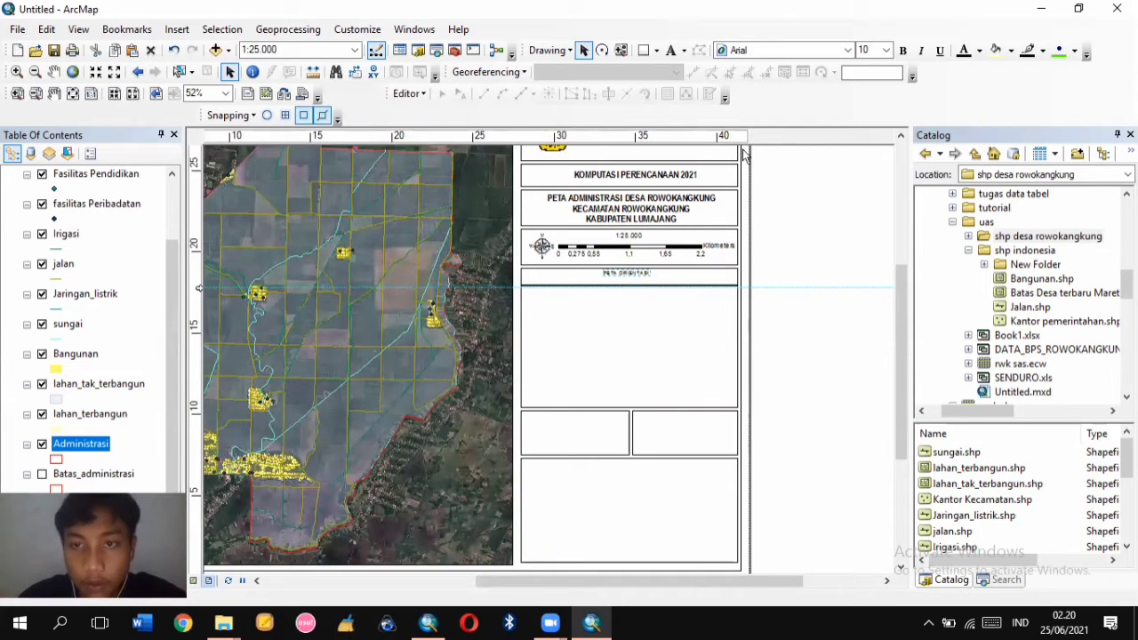
pyautogui.click(887, 51)
pyautogui.click(868, 153)
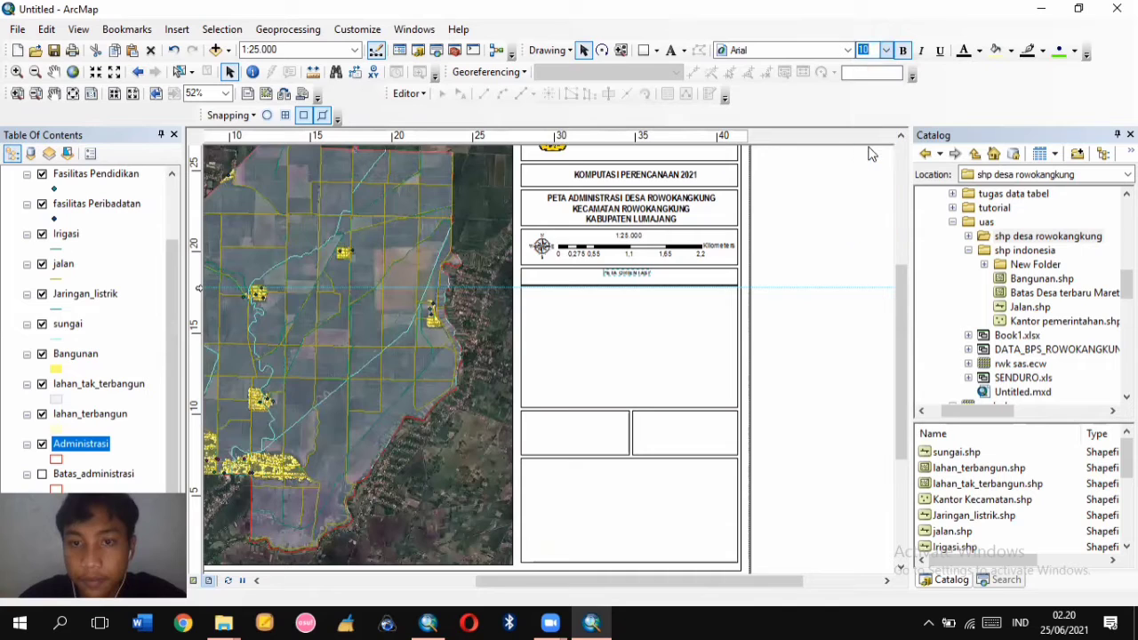
pyautogui.click(887, 51)
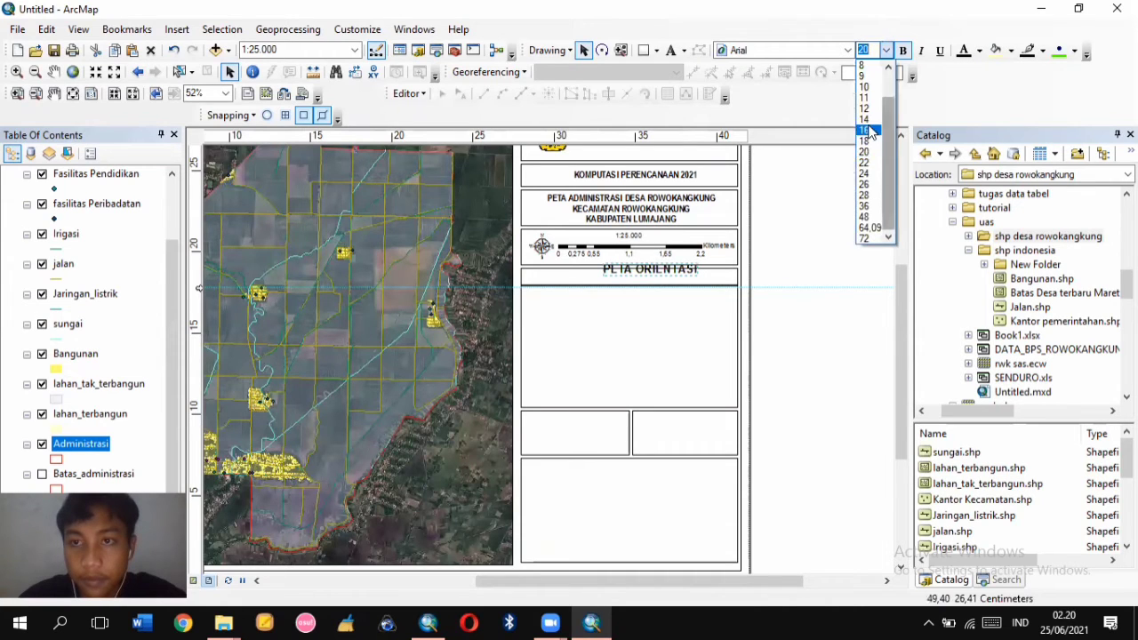
pyautogui.click(865, 130)
pyautogui.moveTo(653, 271); pyautogui.dragTo(652, 281)
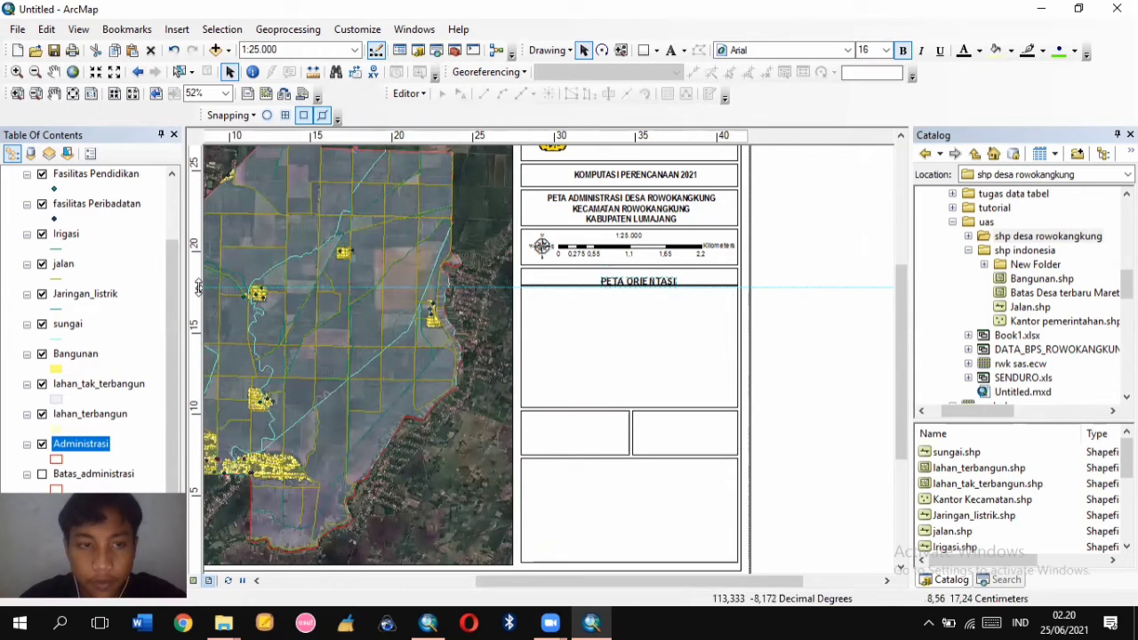
pyautogui.moveTo(199, 287); pyautogui.dragTo(199, 284)
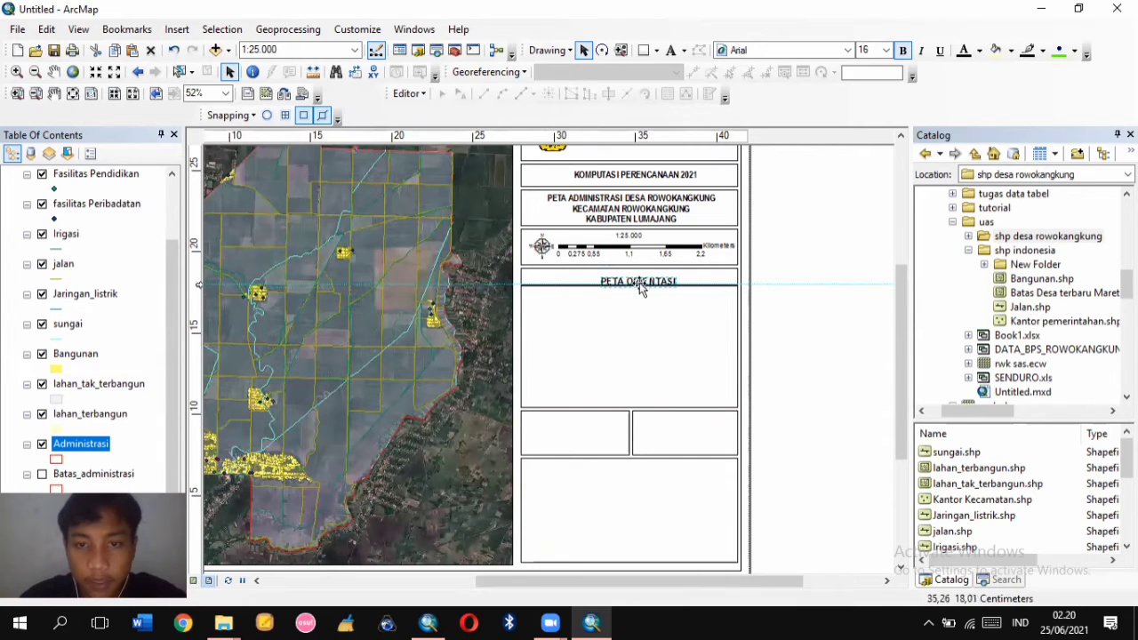
pyautogui.moveTo(639, 281); pyautogui.dragTo(629, 278)
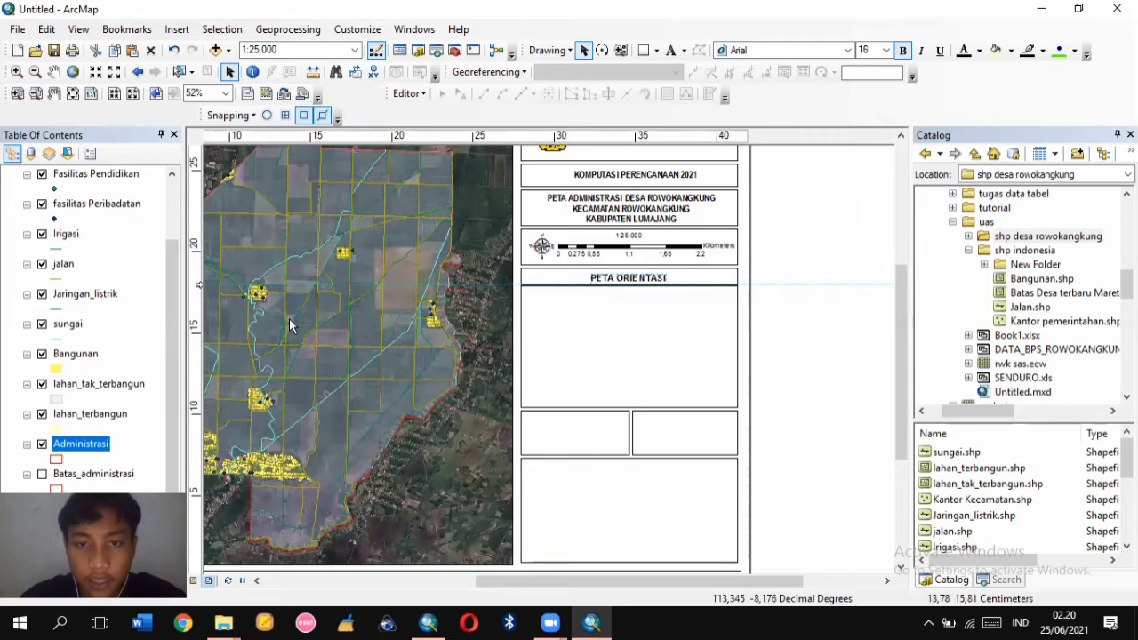
pyautogui.click(733, 333)
pyautogui.click(832, 364)
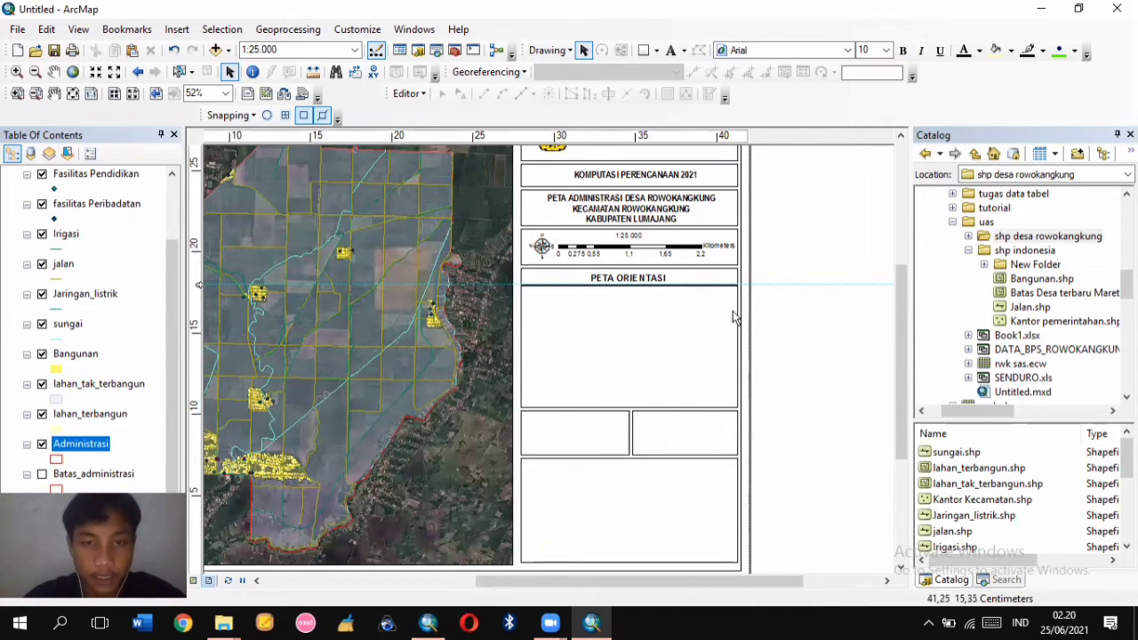
# Insert a new data frame and move it into the empty box beneath the PETA ORIENTASI heading
pyautogui.moveTo(168, 302); pyautogui.dragTo(158, 402)
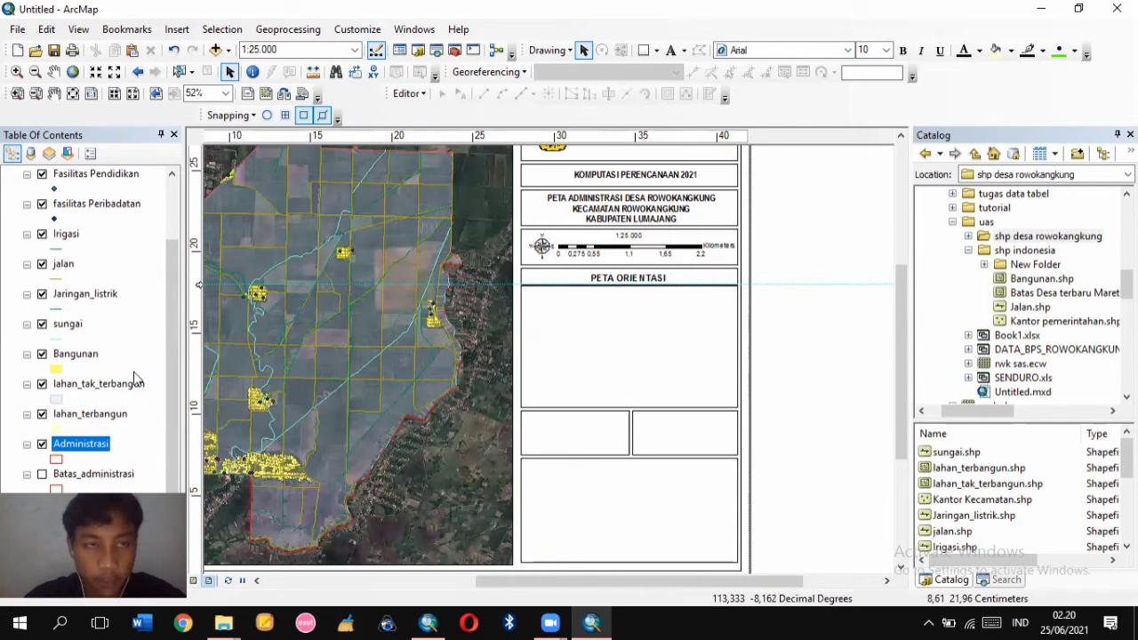
pyautogui.click(179, 30)
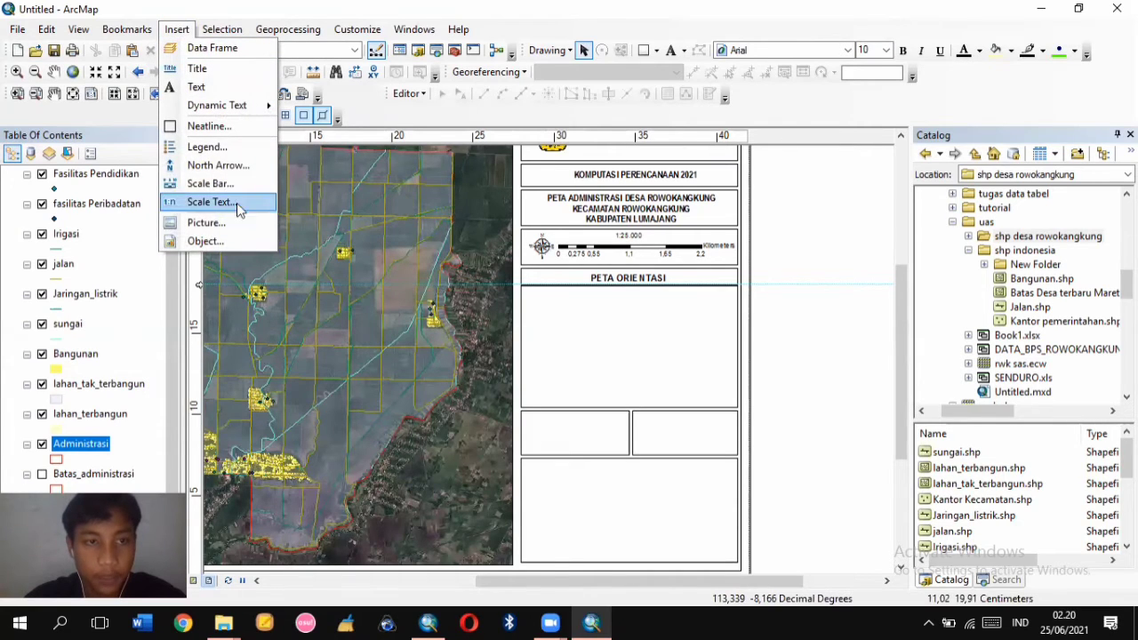
pyautogui.click(233, 51)
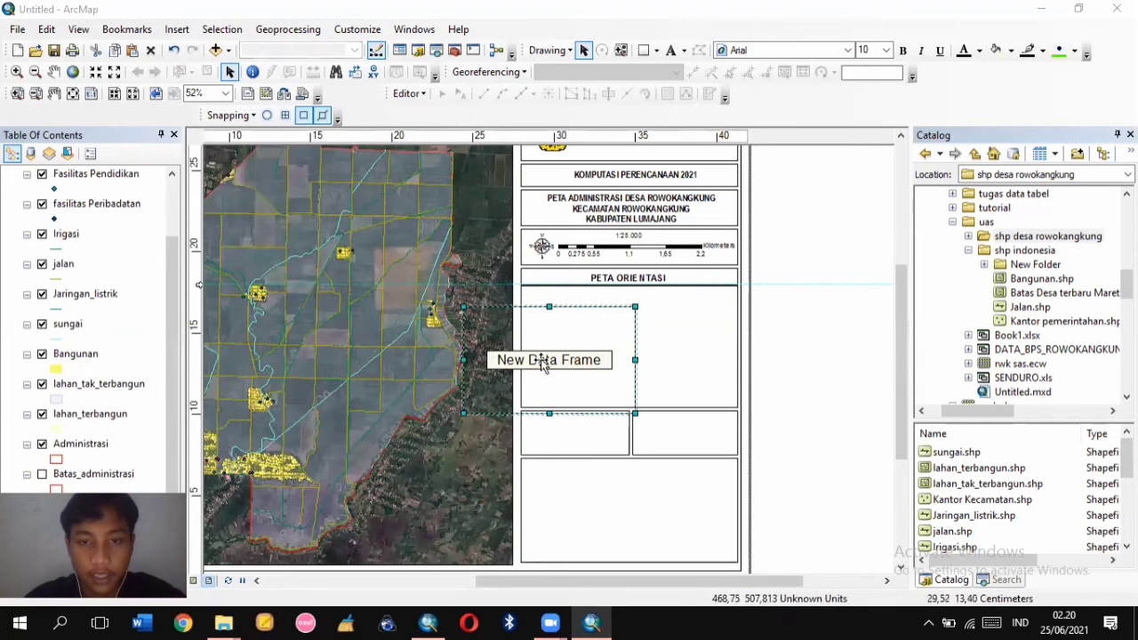
pyautogui.moveTo(561, 342); pyautogui.dragTo(591, 371)
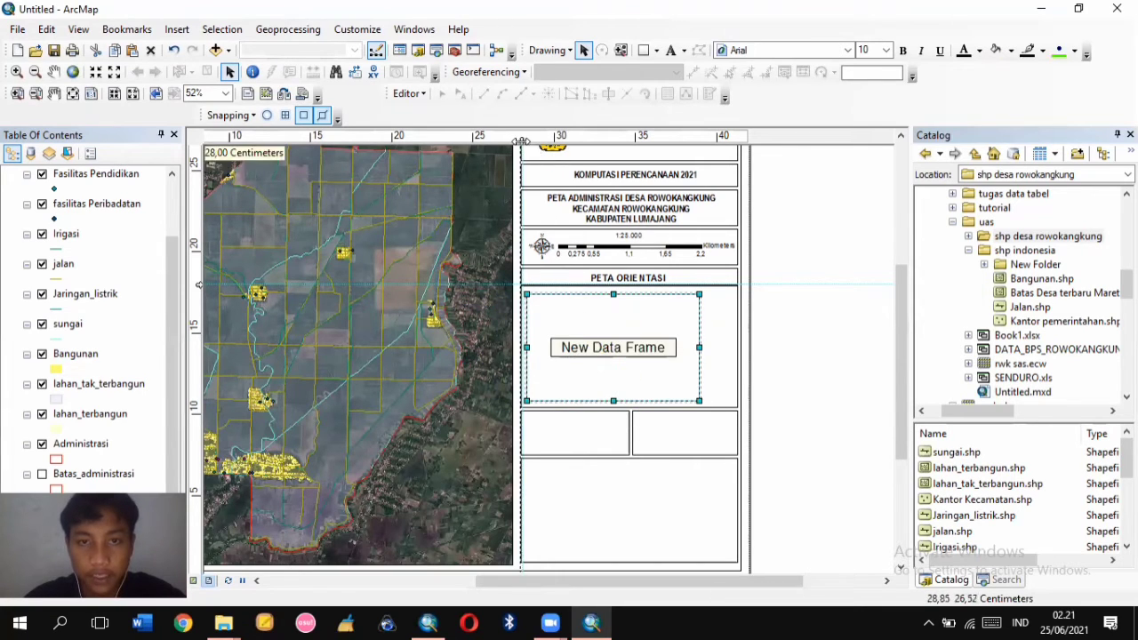
# Widen the new data frame to both sides of its box, using vertical guides at 28 cm and at the box's right edge
pyautogui.moveTo(526, 347); pyautogui.dragTo(521, 346)
pyautogui.click(722, 136)
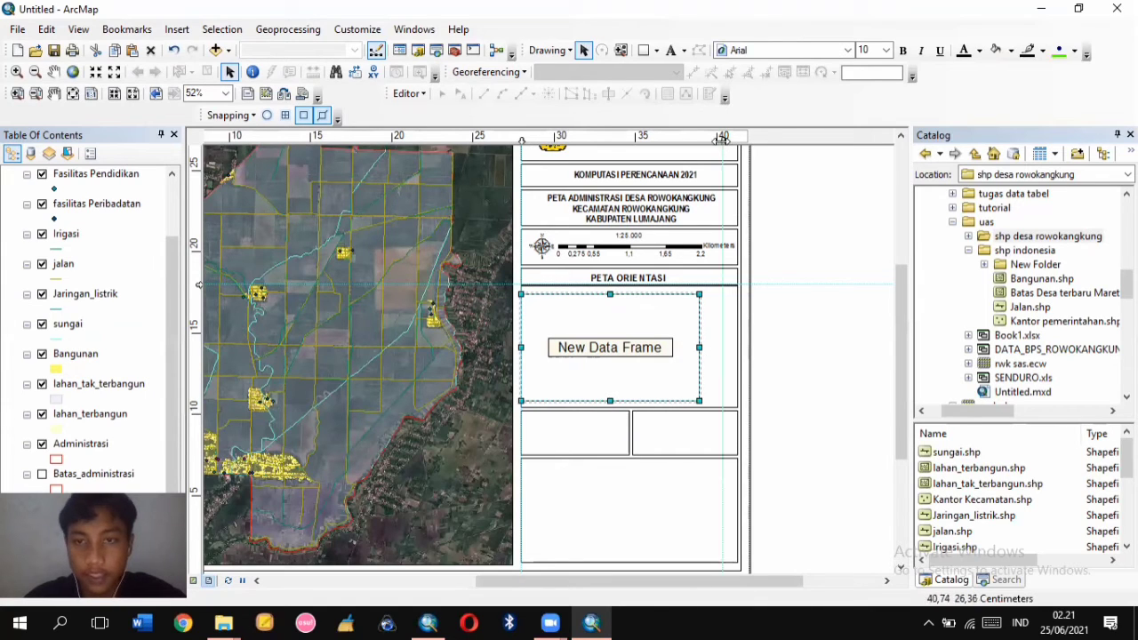
pyautogui.moveTo(722, 137); pyautogui.dragTo(739, 137)
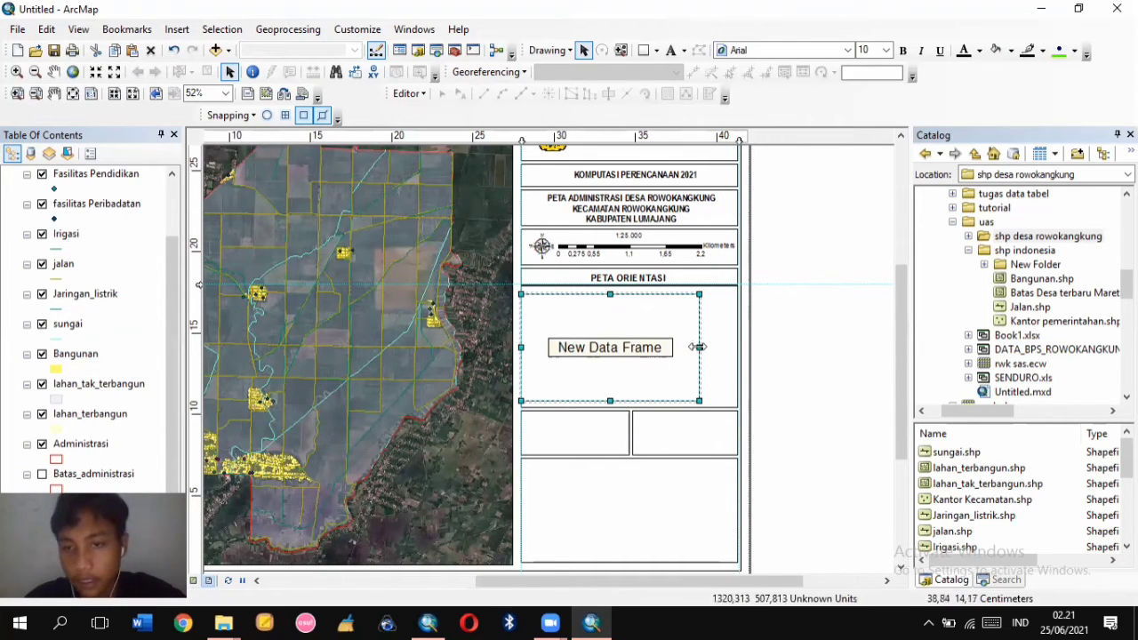
pyautogui.moveTo(699, 347); pyautogui.dragTo(737, 351)
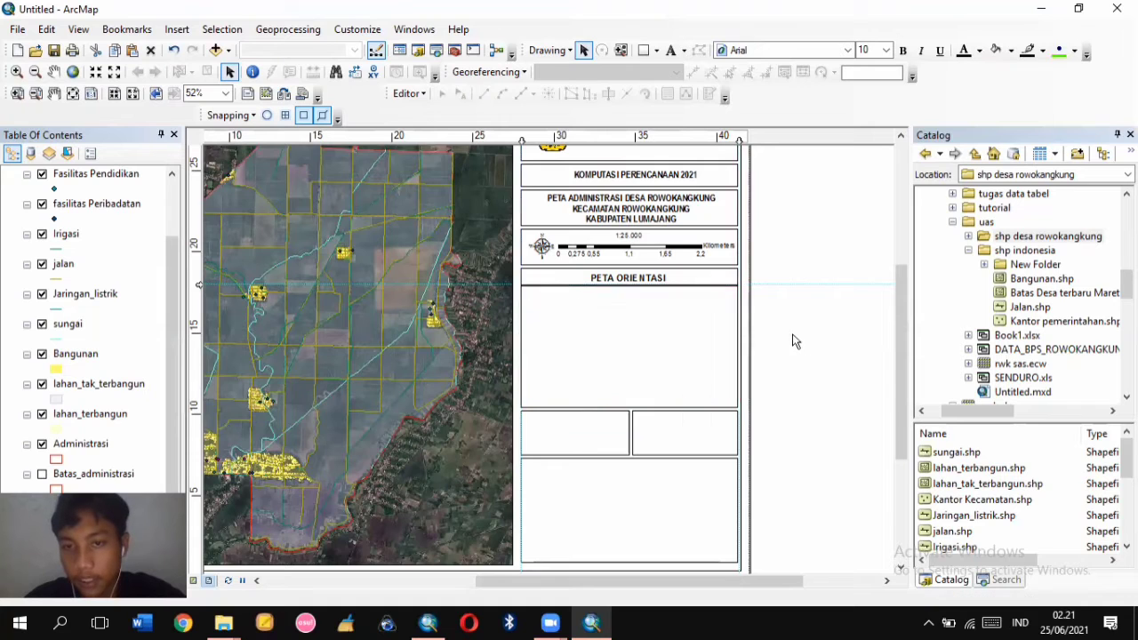
# Trim the data frame's right edge to the box border and extend its top and bottom edges to fill the box
pyautogui.scroll(2, 794, 276)
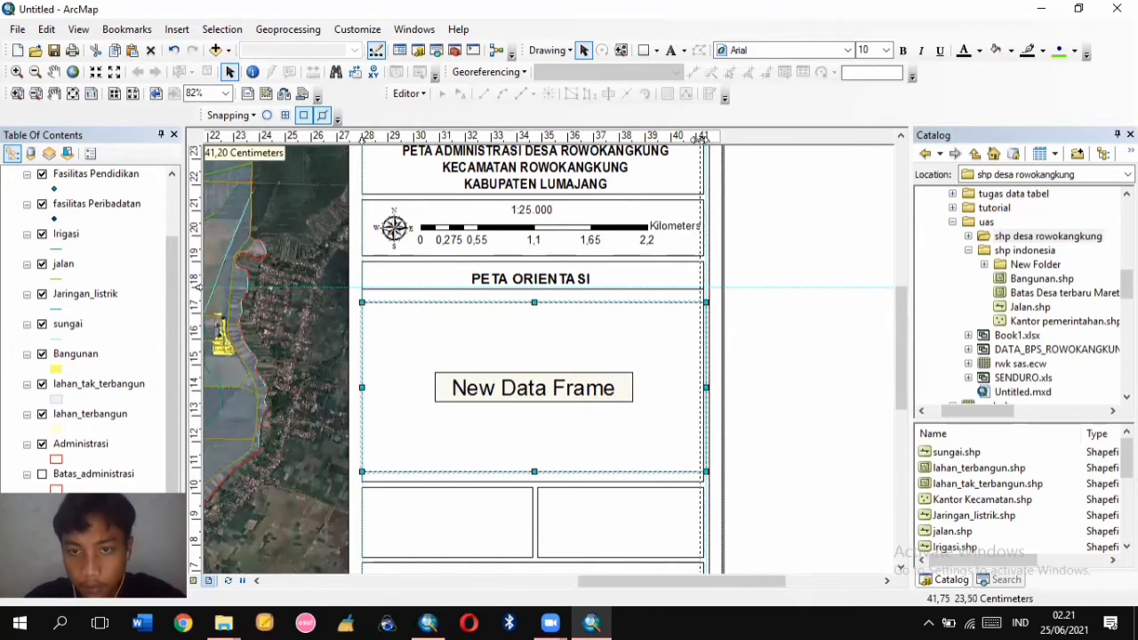
pyautogui.moveTo(707, 388); pyautogui.dragTo(702, 388)
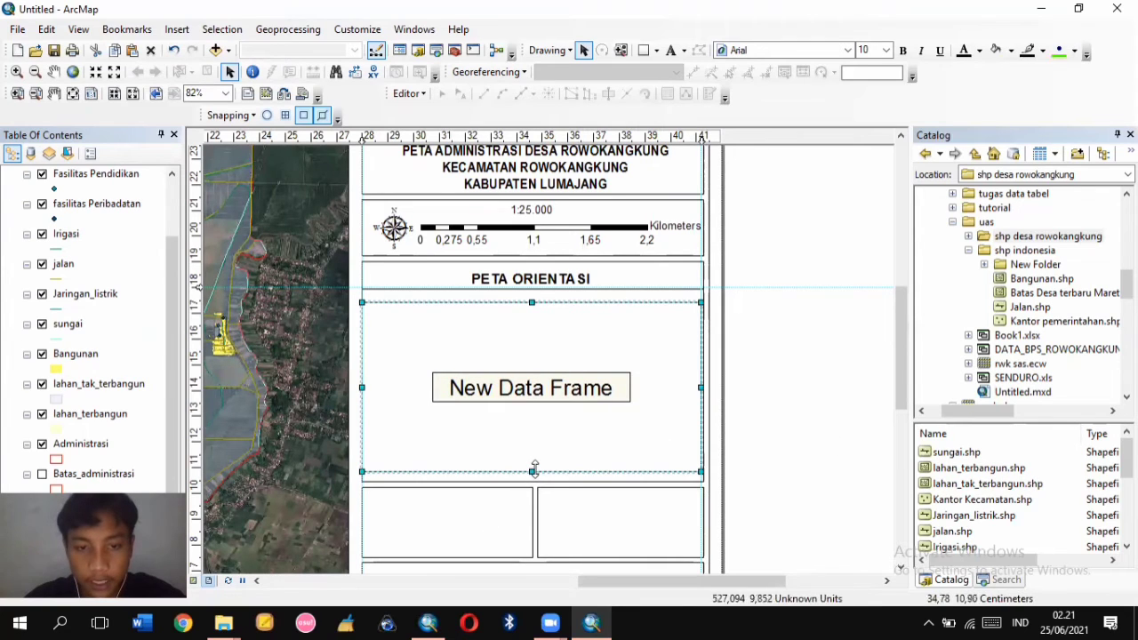
pyautogui.moveTo(532, 473); pyautogui.dragTo(535, 482)
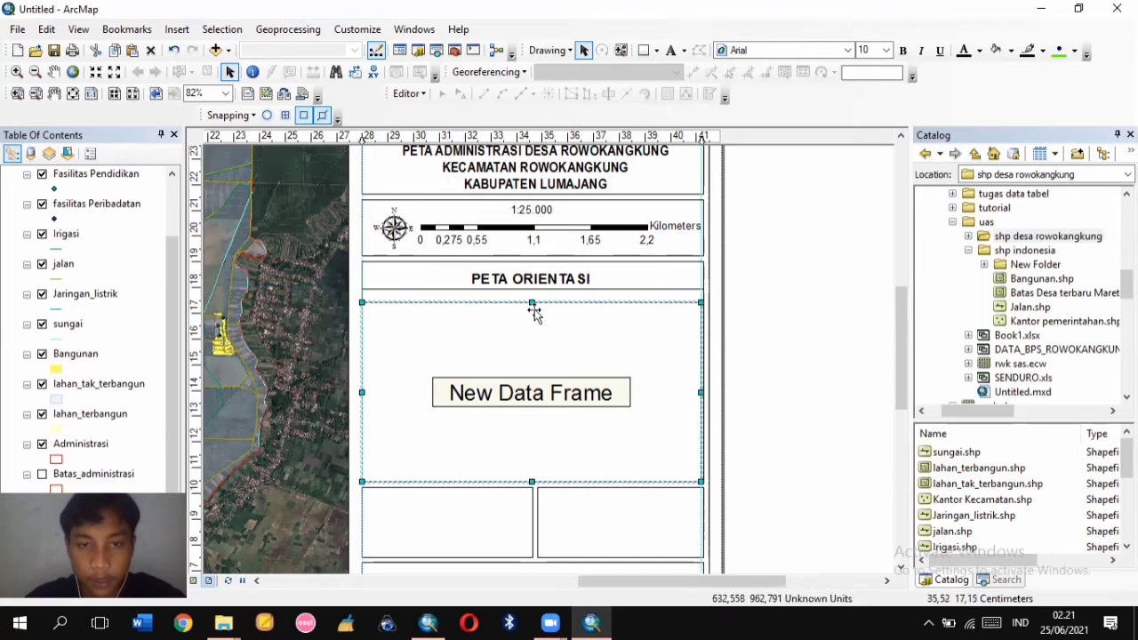
pyautogui.moveTo(531, 302); pyautogui.dragTo(537, 290)
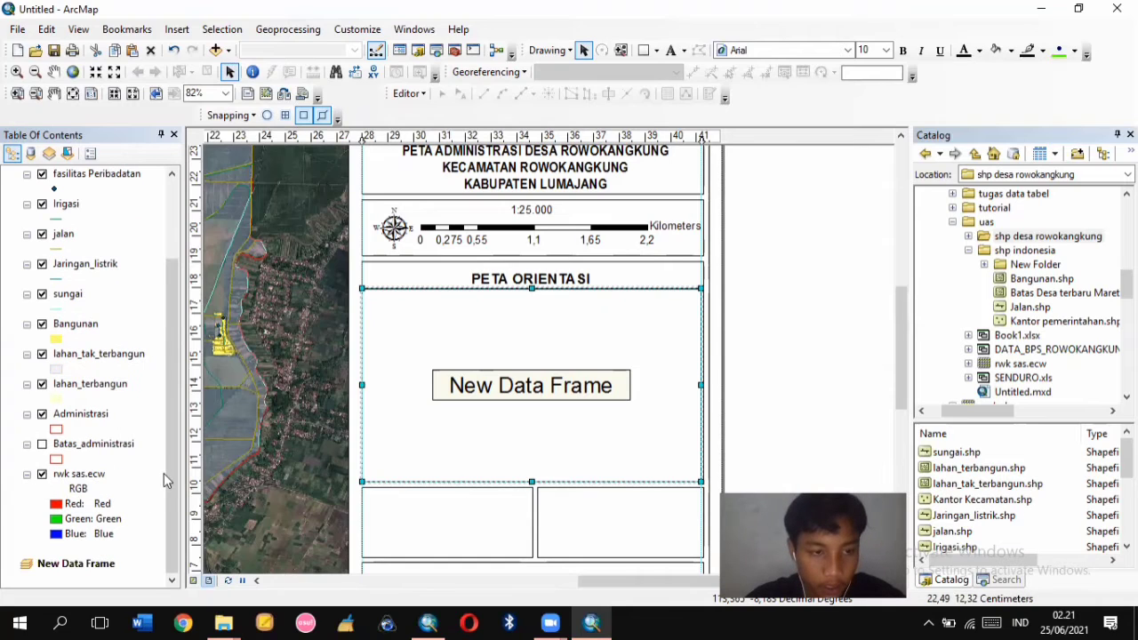
# Add Administrasi.shp from New Folder inside uas\shp indonesia to the New Data Frame
pyautogui.click(68, 565)
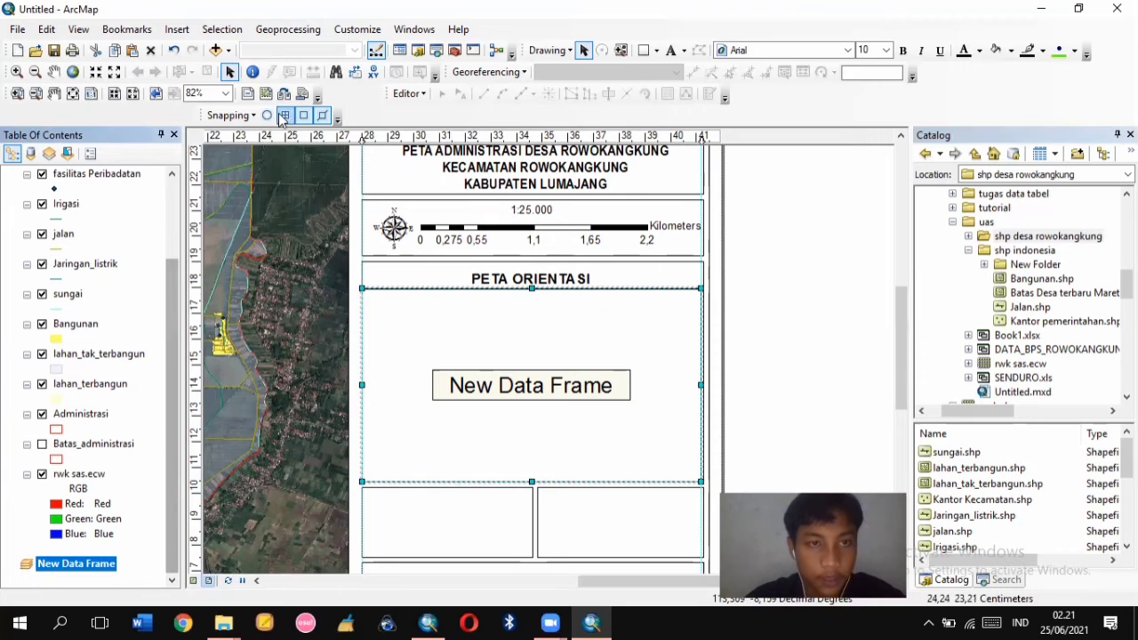
pyautogui.rightClick(103, 571)
pyautogui.click(151, 202)
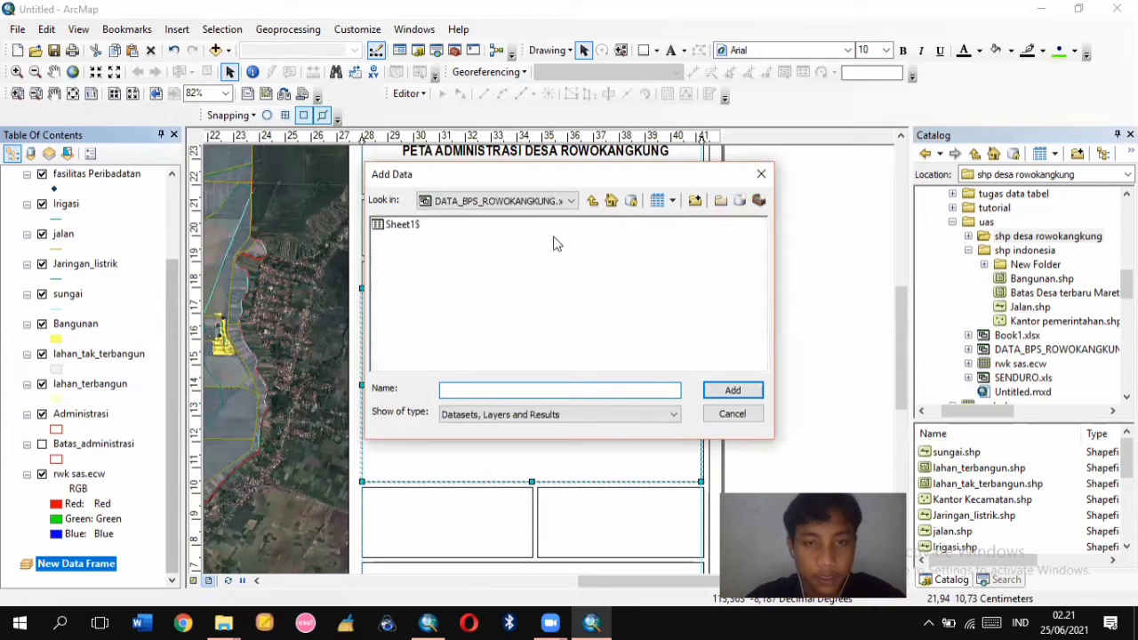
pyautogui.click(569, 201)
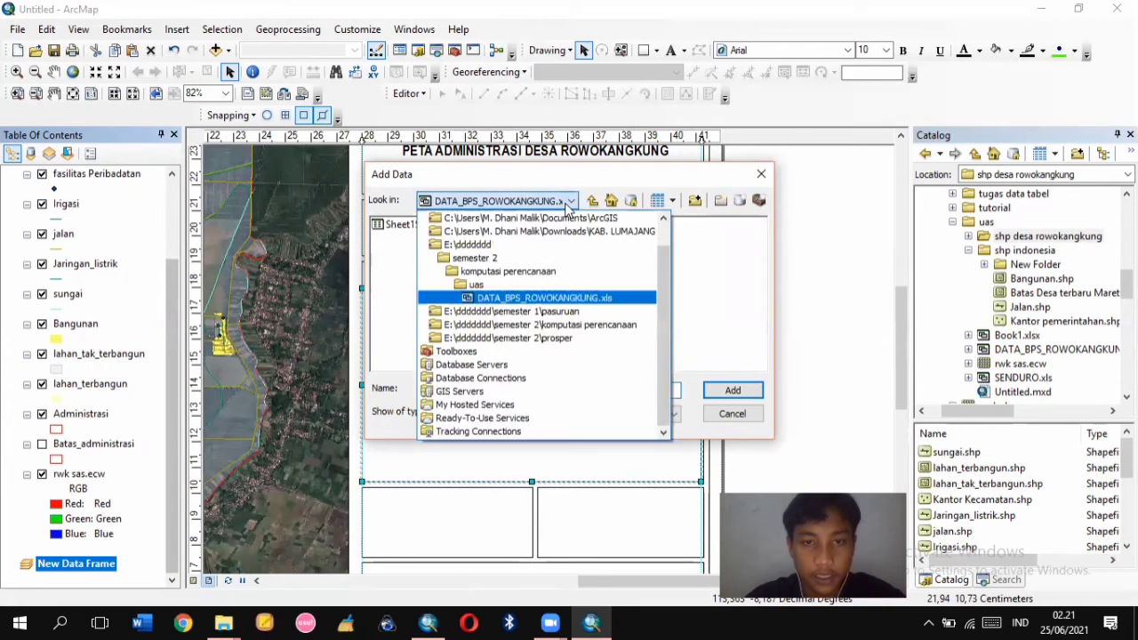
pyautogui.click(495, 287)
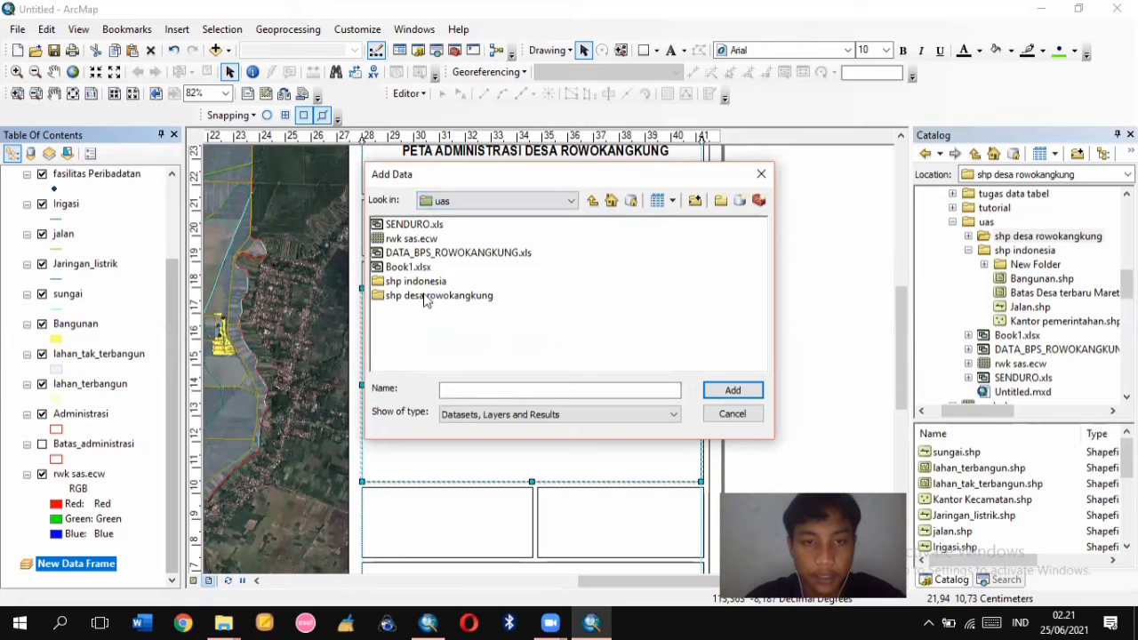
pyautogui.doubleClick(425, 282)
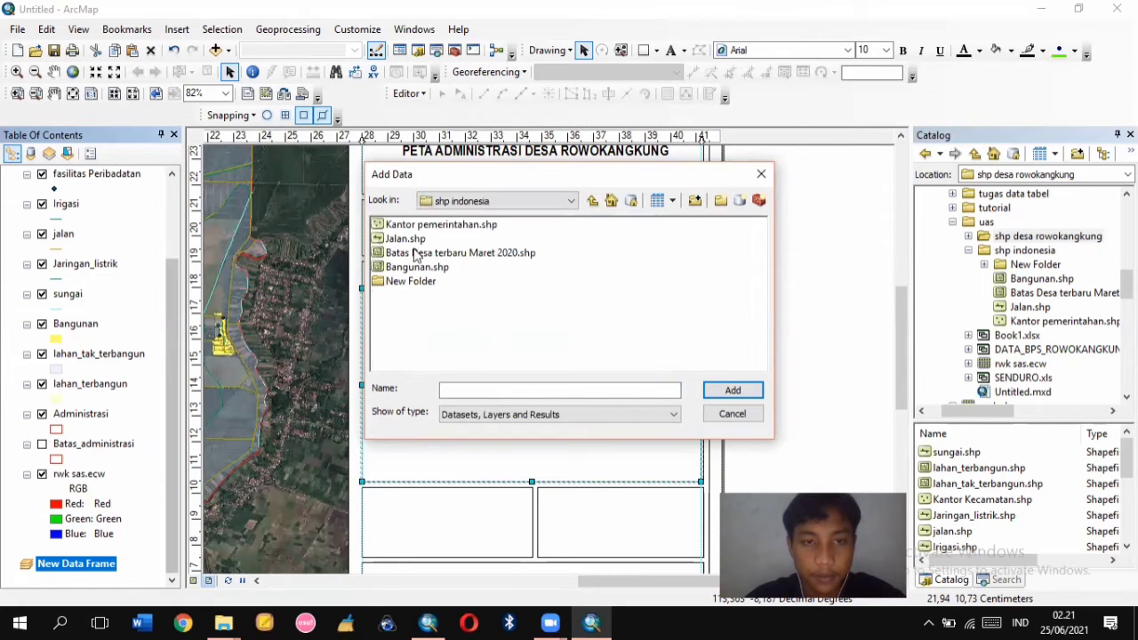
pyautogui.doubleClick(418, 282)
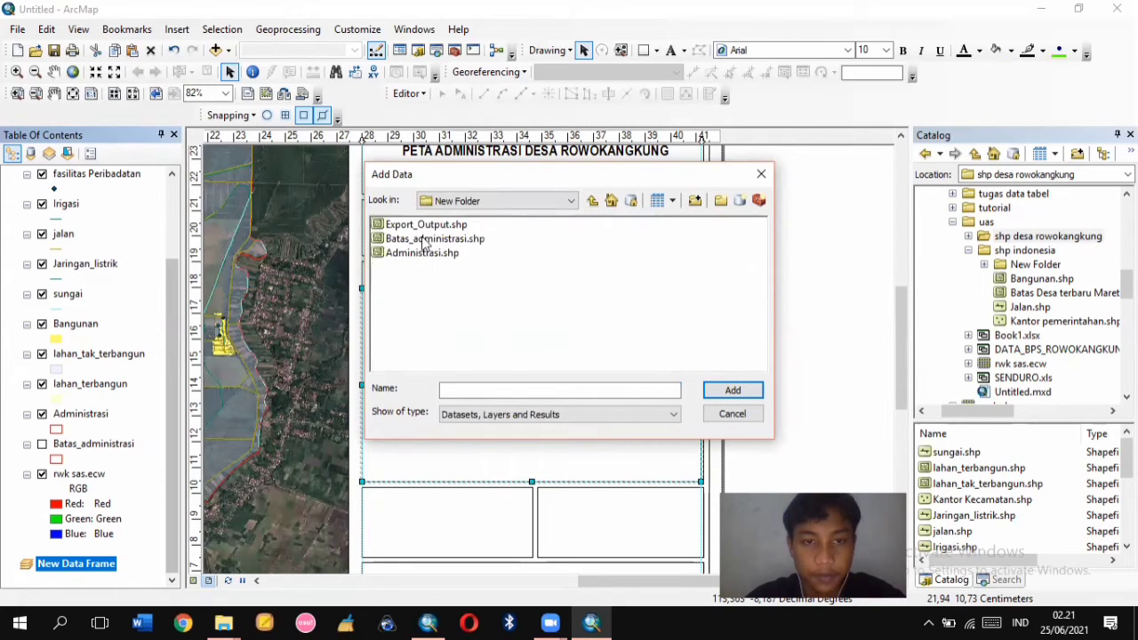
pyautogui.click(424, 242)
pyautogui.click(431, 226)
pyautogui.click(423, 254)
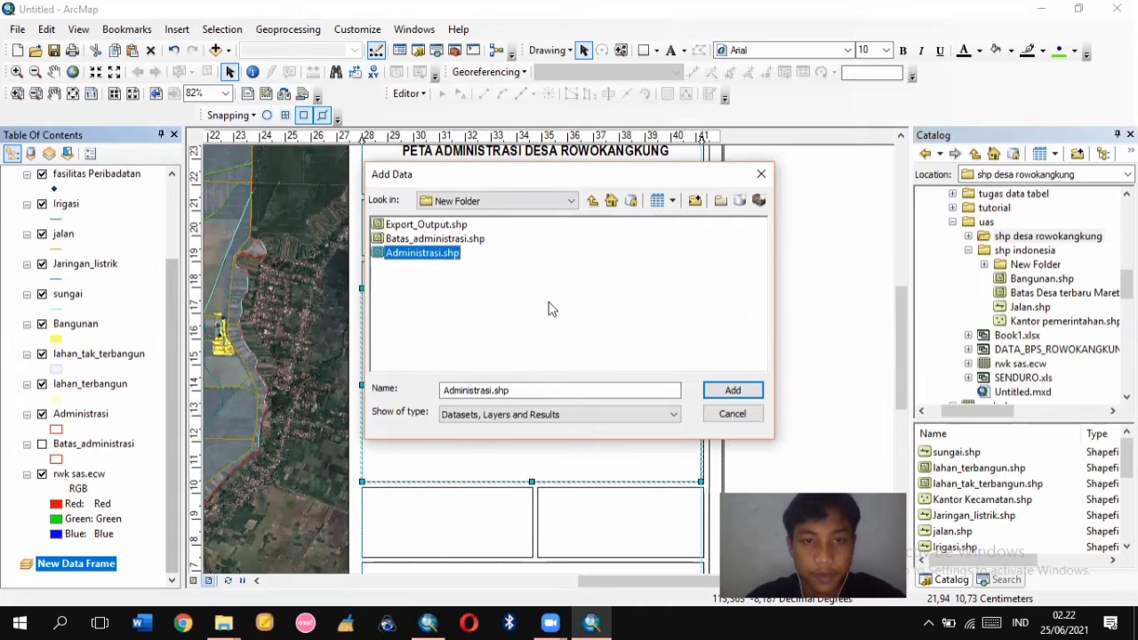
pyautogui.click(733, 392)
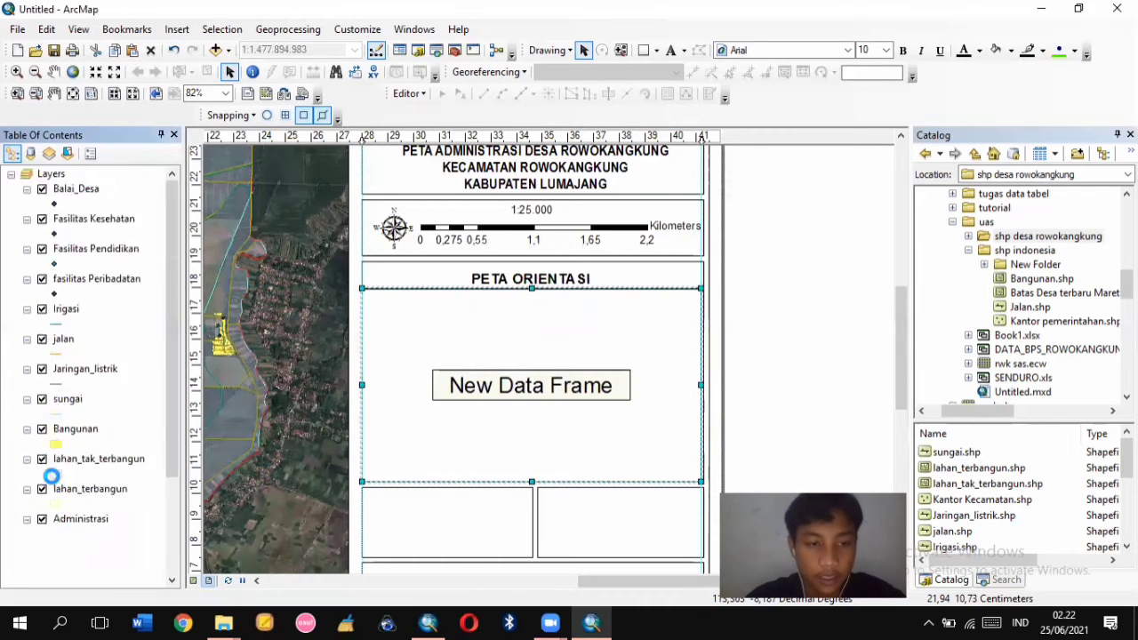
# Add the INDONESIA_KEC layer from the shp kecamatan folder inside komputasi perencanaan to the New Data Frame
pyautogui.scroll(-1, 171, 500)
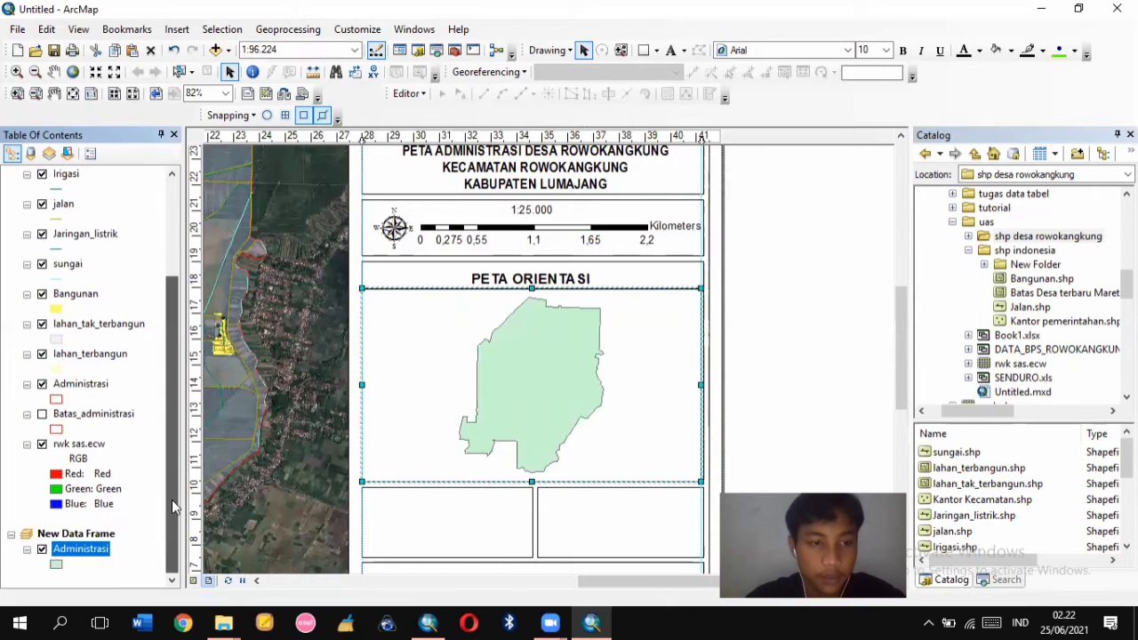
pyautogui.click(107, 536)
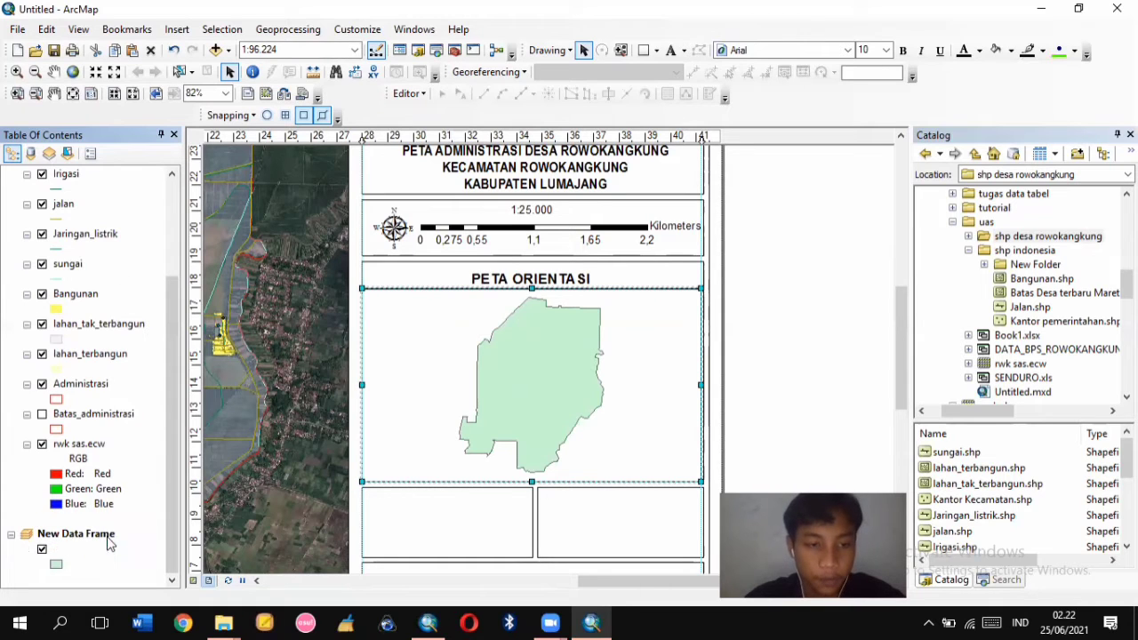
pyautogui.rightClick(108, 543)
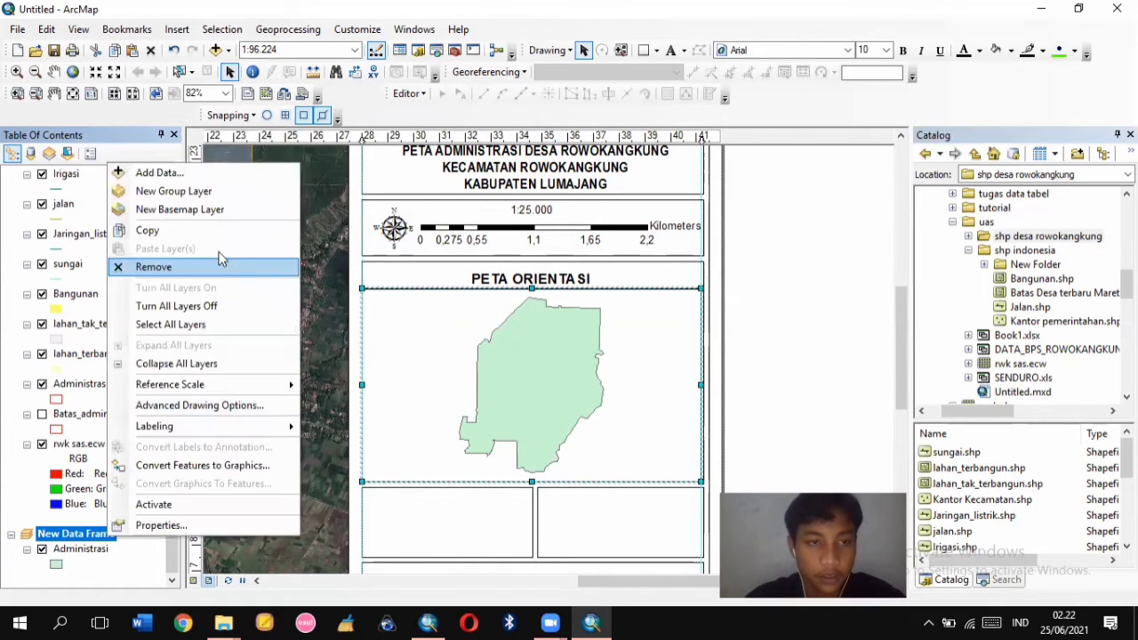
pyautogui.click(160, 172)
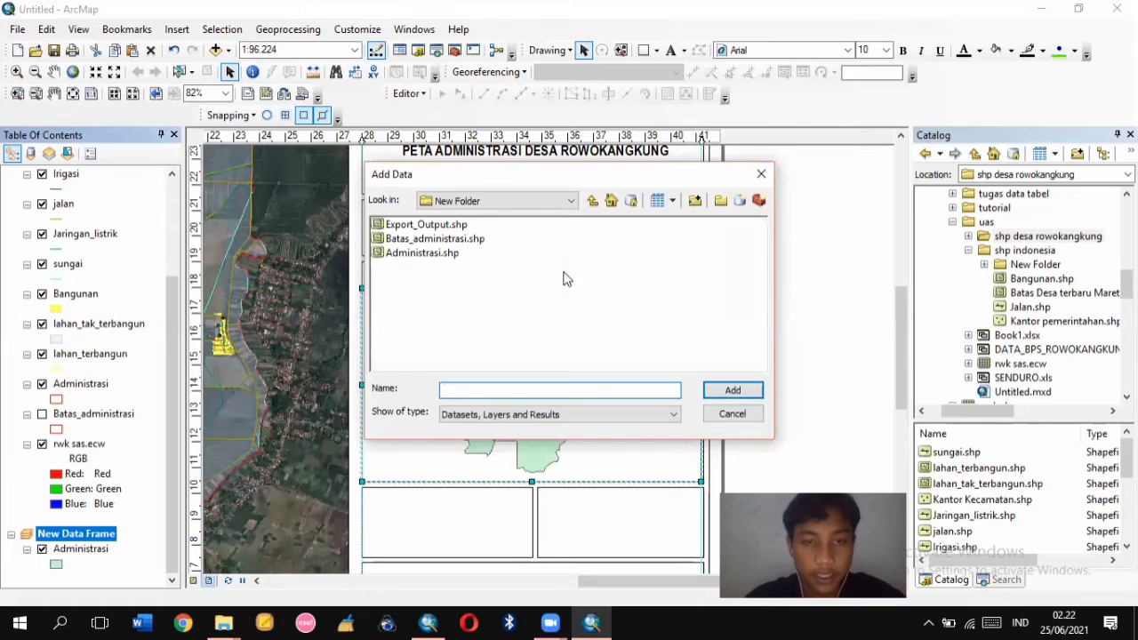
pyautogui.click(565, 204)
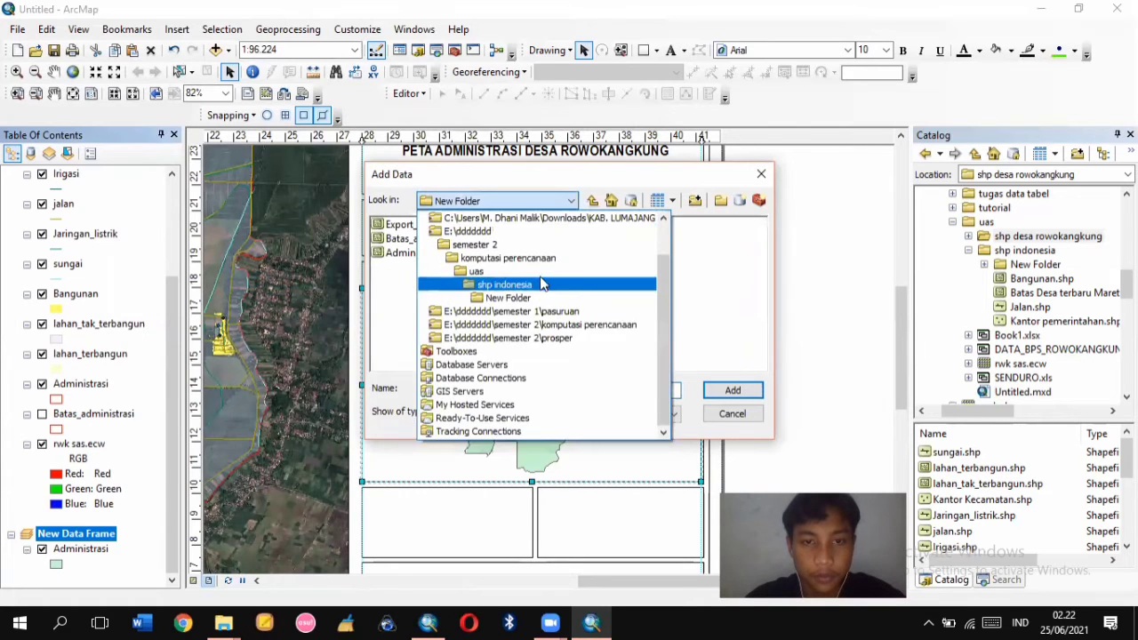
pyautogui.click(484, 257)
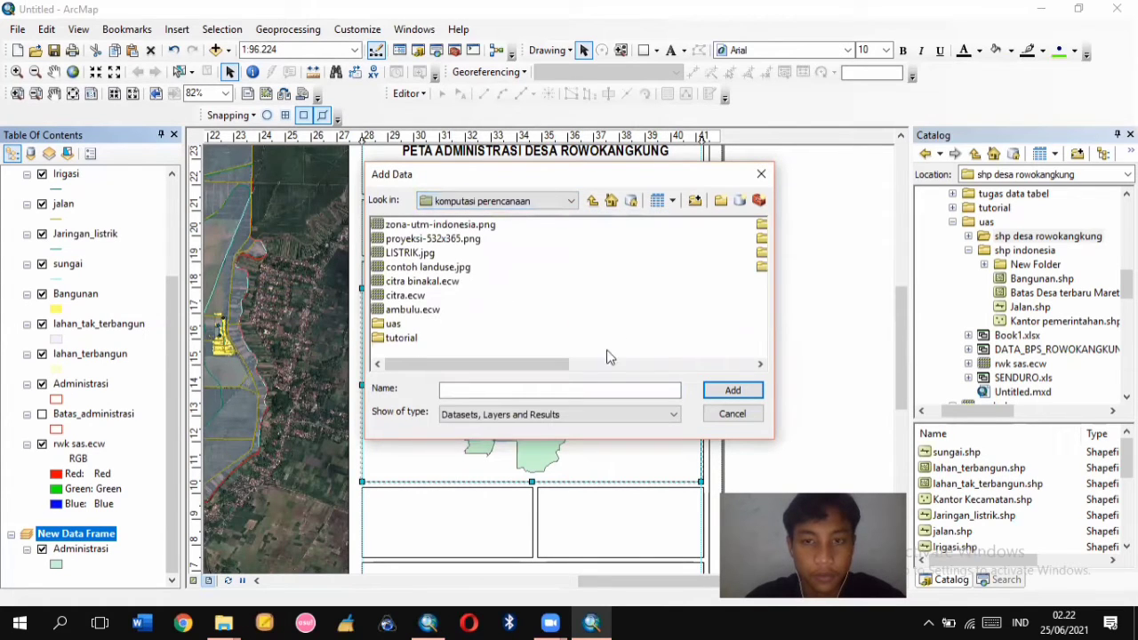
pyautogui.moveTo(530, 363); pyautogui.dragTo(698, 356)
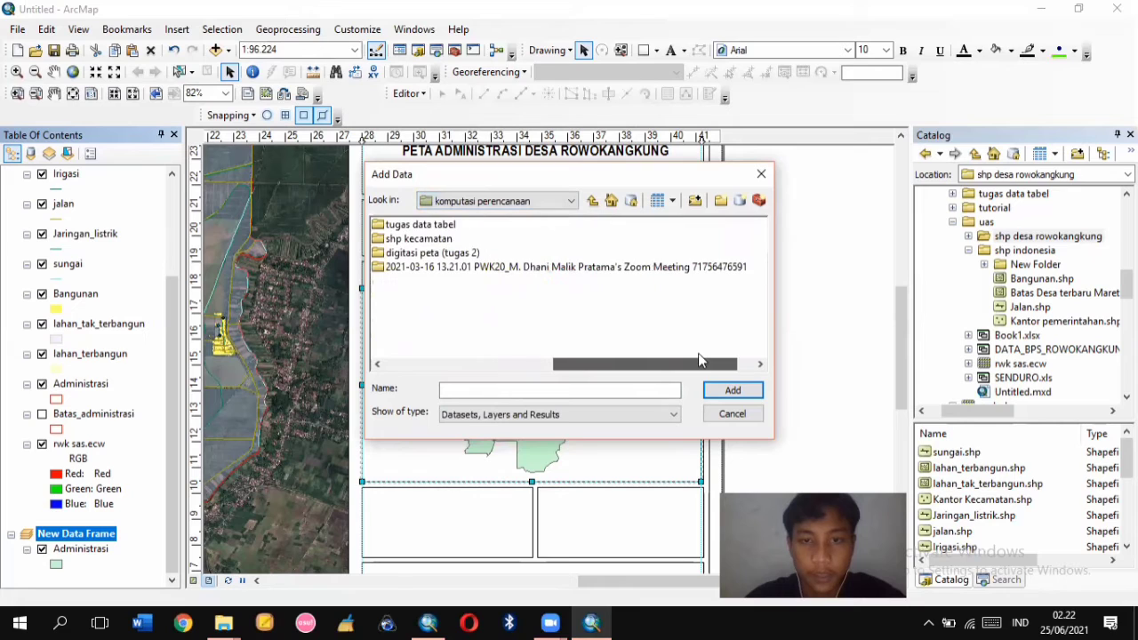
pyautogui.doubleClick(420, 238)
pyautogui.doubleClick(443, 227)
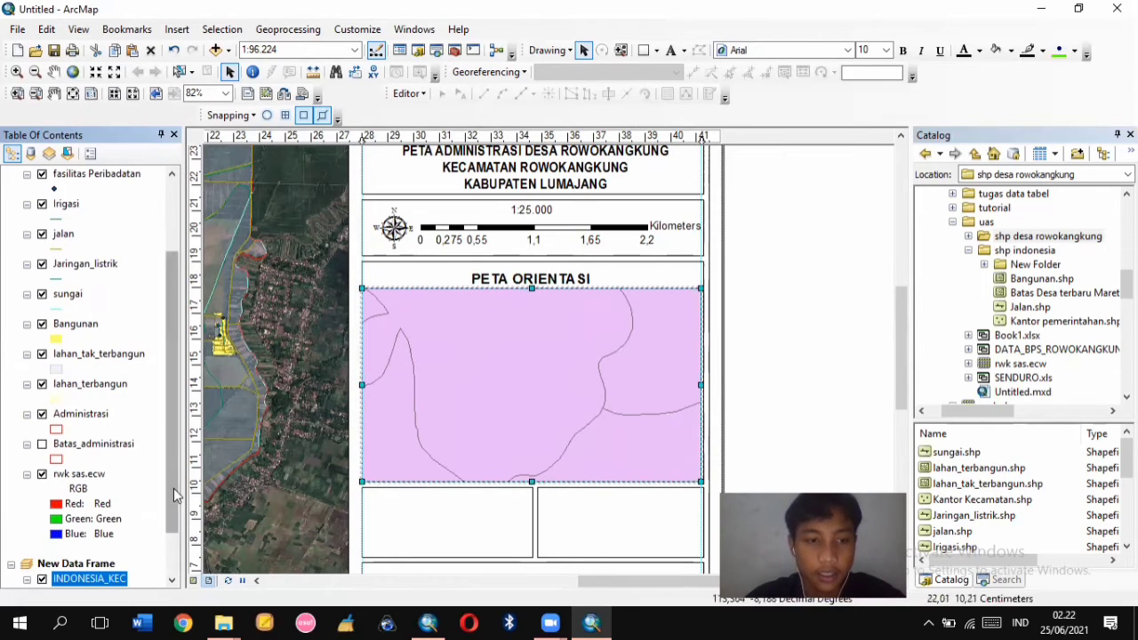
# Move the Administrasi layer above INDONESIA_KEC in the New Data Frame's drawing order
pyautogui.moveTo(175, 495); pyautogui.dragTo(173, 547)
pyautogui.keyDown('ctrl'); pyautogui.click(82, 549); pyautogui.keyUp('ctrl')
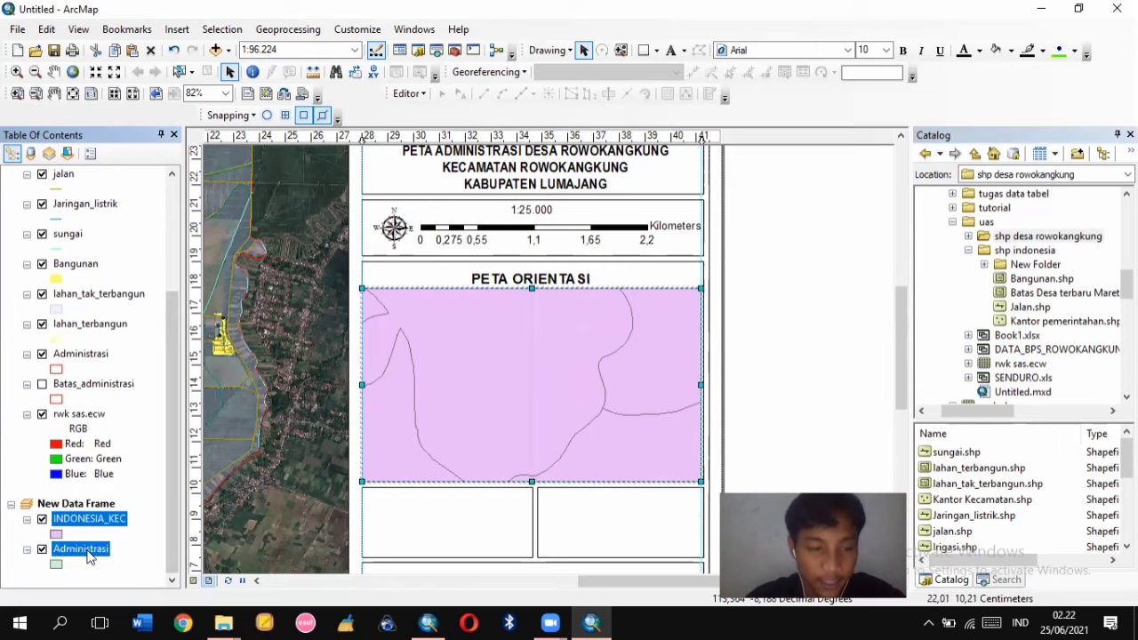
pyautogui.moveTo(87, 556); pyautogui.dragTo(96, 509)
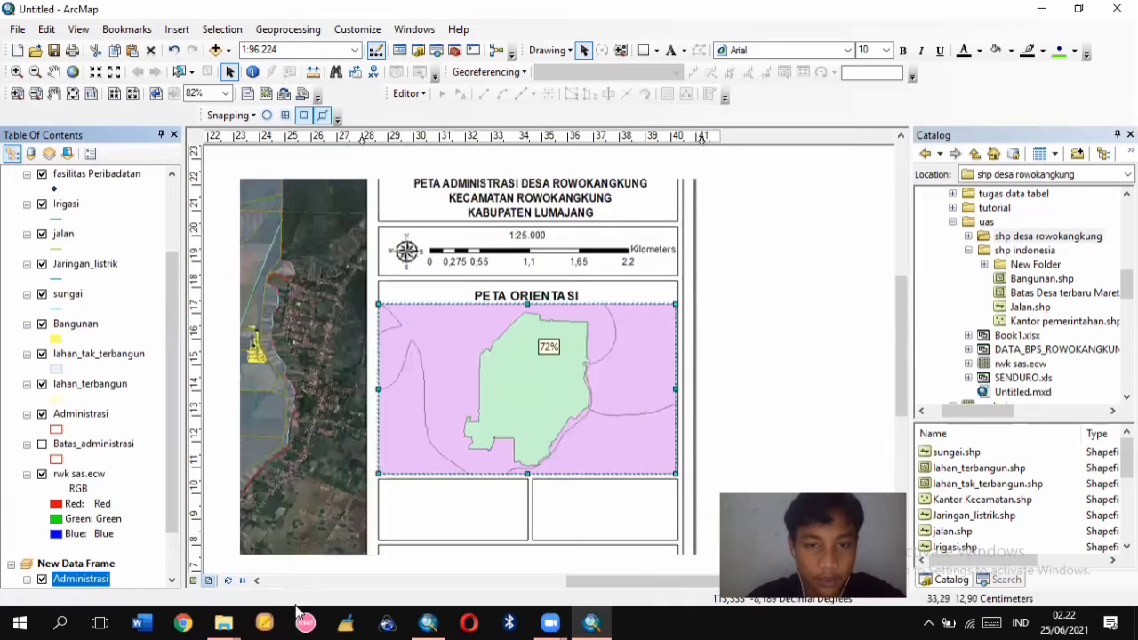
pyautogui.scroll(-2, 172, 532)
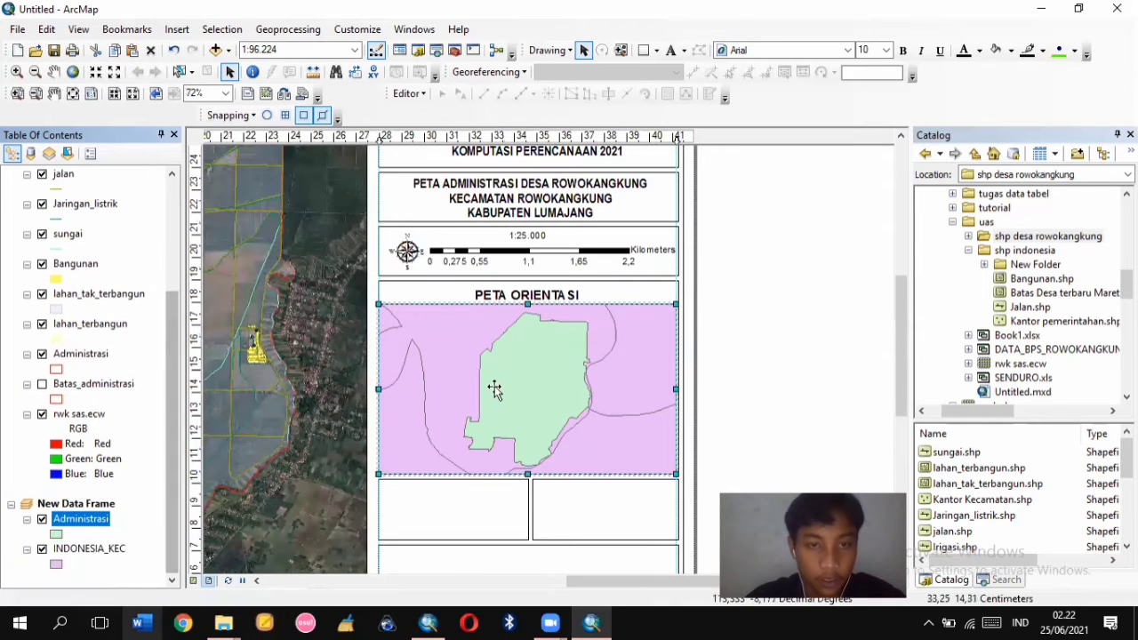
# Zoom the orientation map out to the surrounding districts at about 1:806.215 and centre it on the village area
pyautogui.click(35, 73)
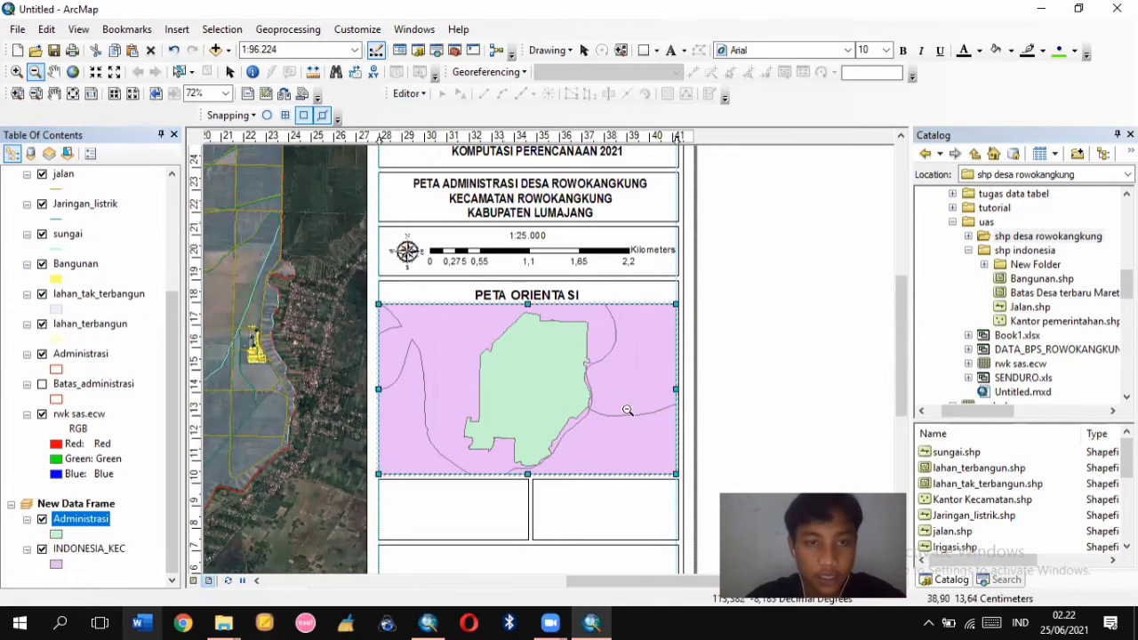
pyautogui.click(559, 389)
pyautogui.moveTo(559, 389); pyautogui.dragTo(545, 375)
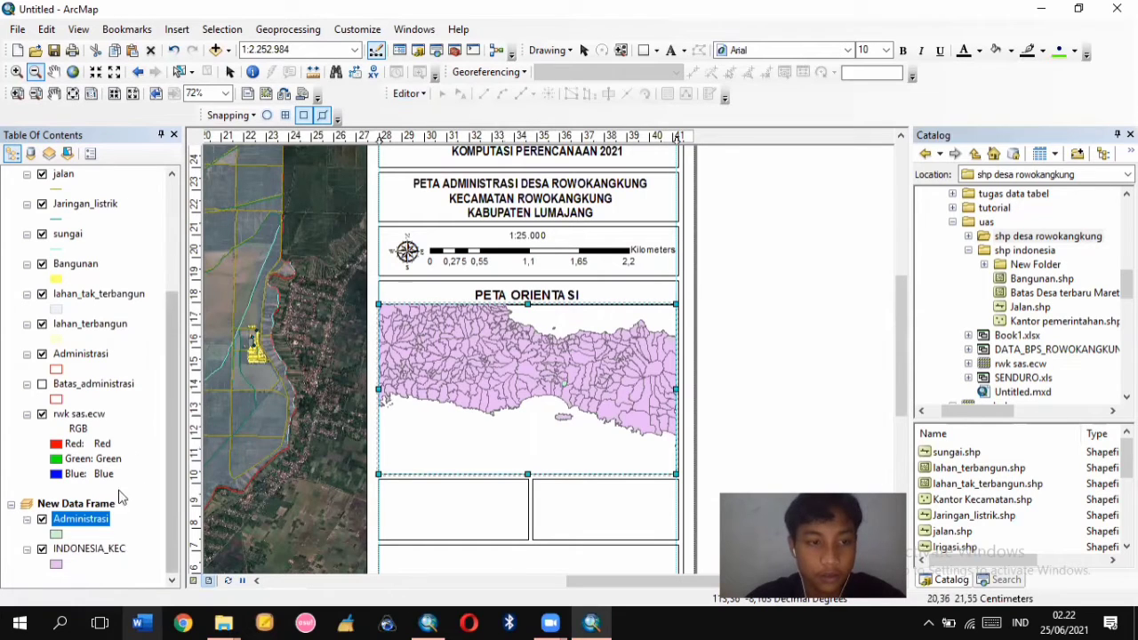
pyautogui.click(16, 72)
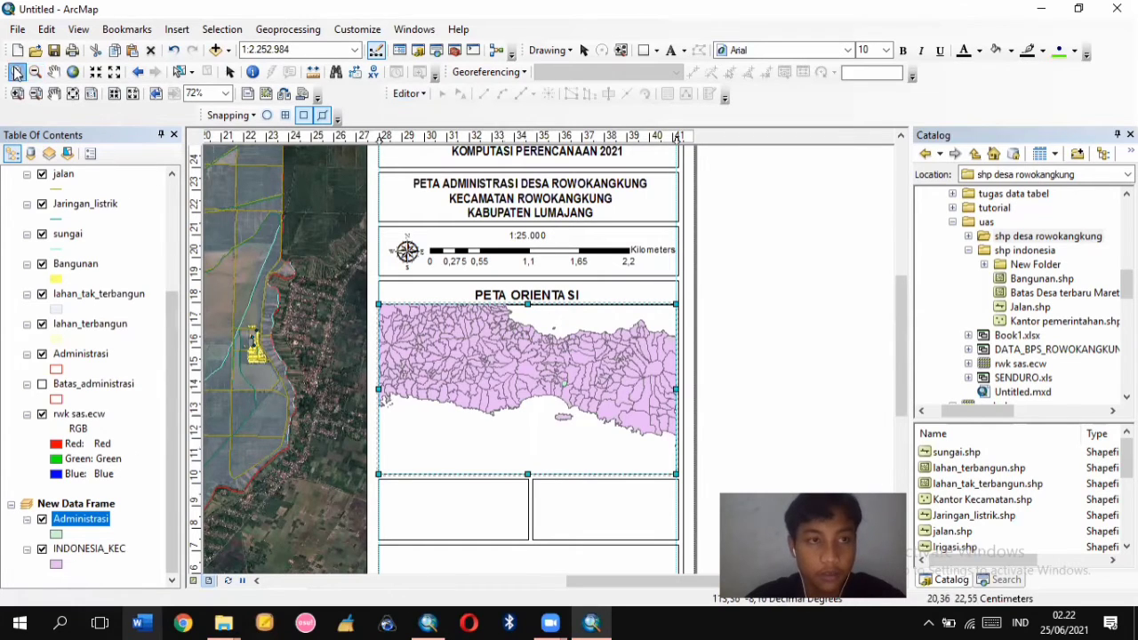
pyautogui.moveTo(540, 367); pyautogui.dragTo(621, 433)
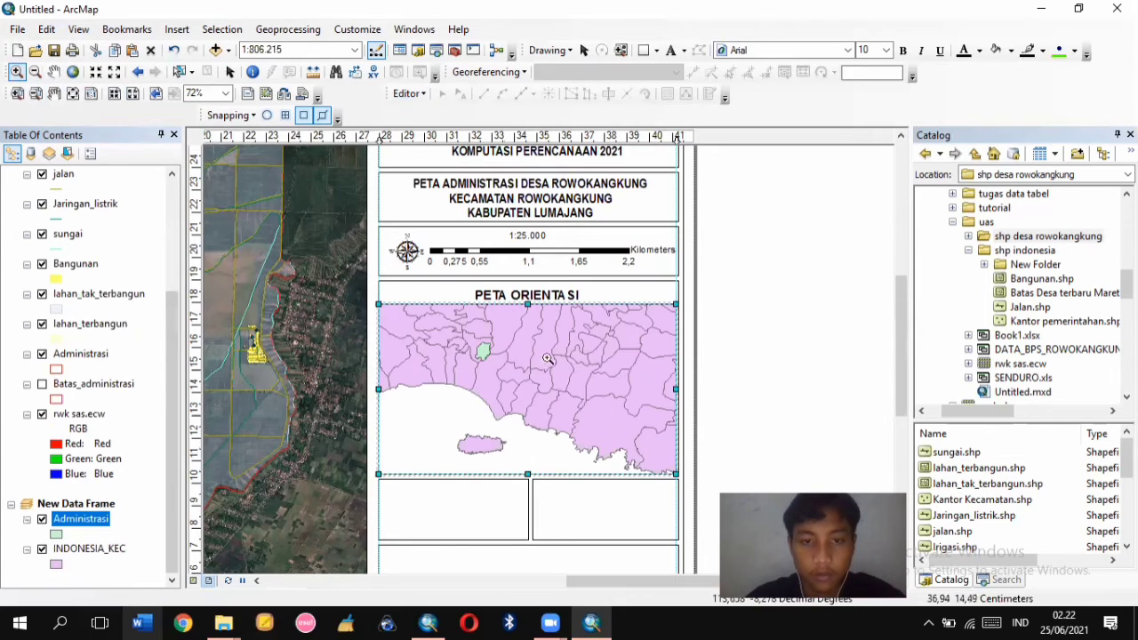
pyautogui.click(53, 71)
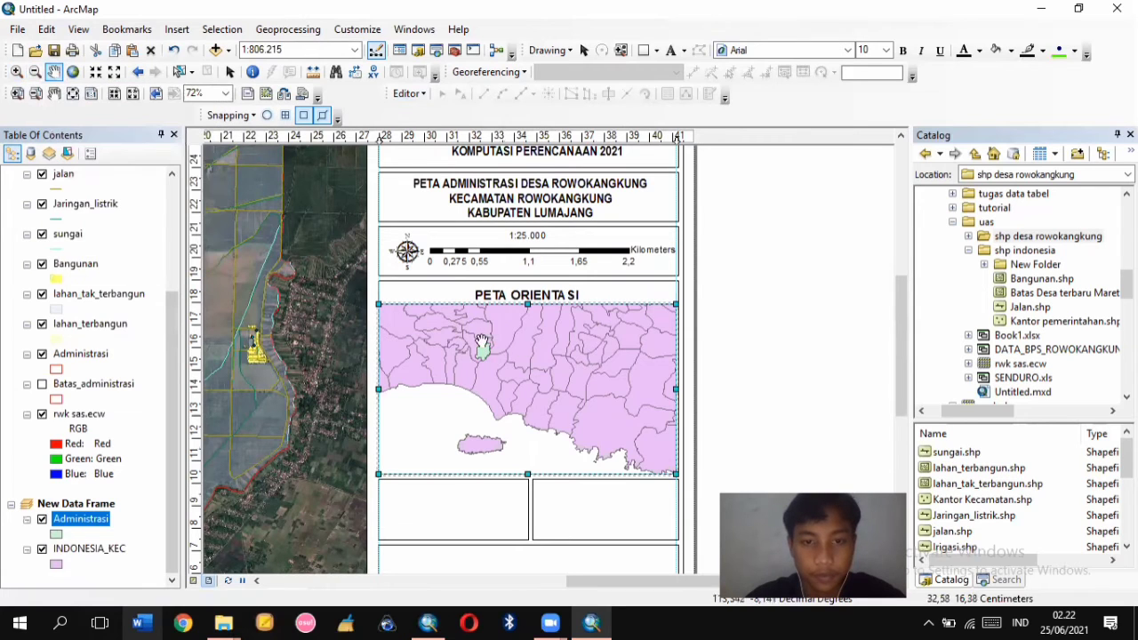
pyautogui.moveTo(481, 341); pyautogui.dragTo(537, 385)
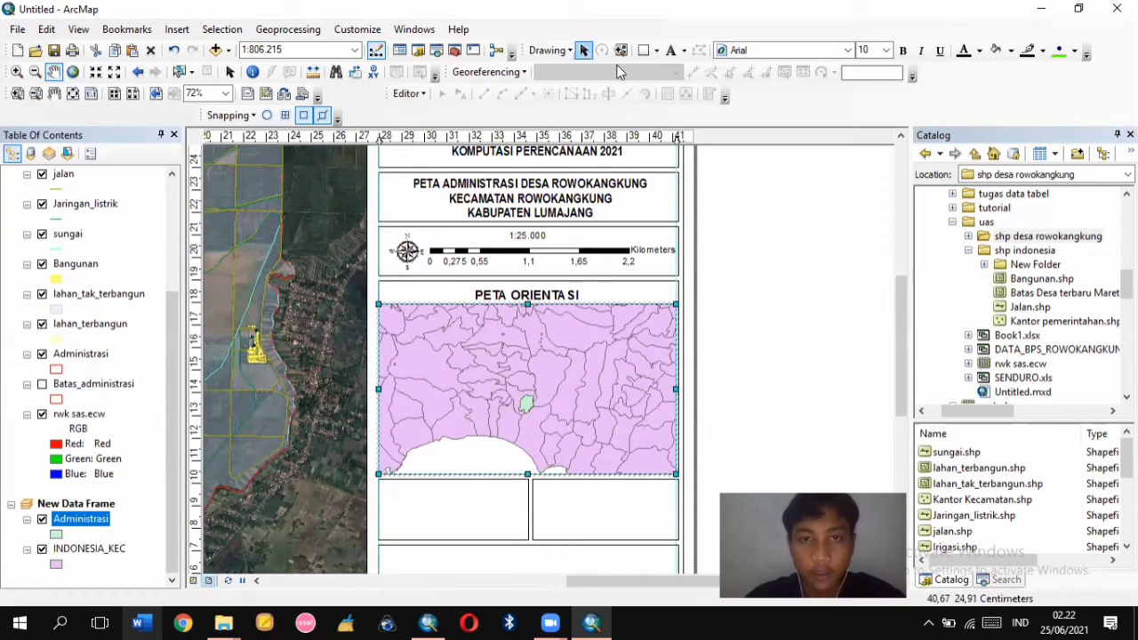
# Draw a rectangle about 13.2 by 3.8 cm over the orientation map's lower half, with a turquoise fill and no outline colour
pyautogui.click(645, 53)
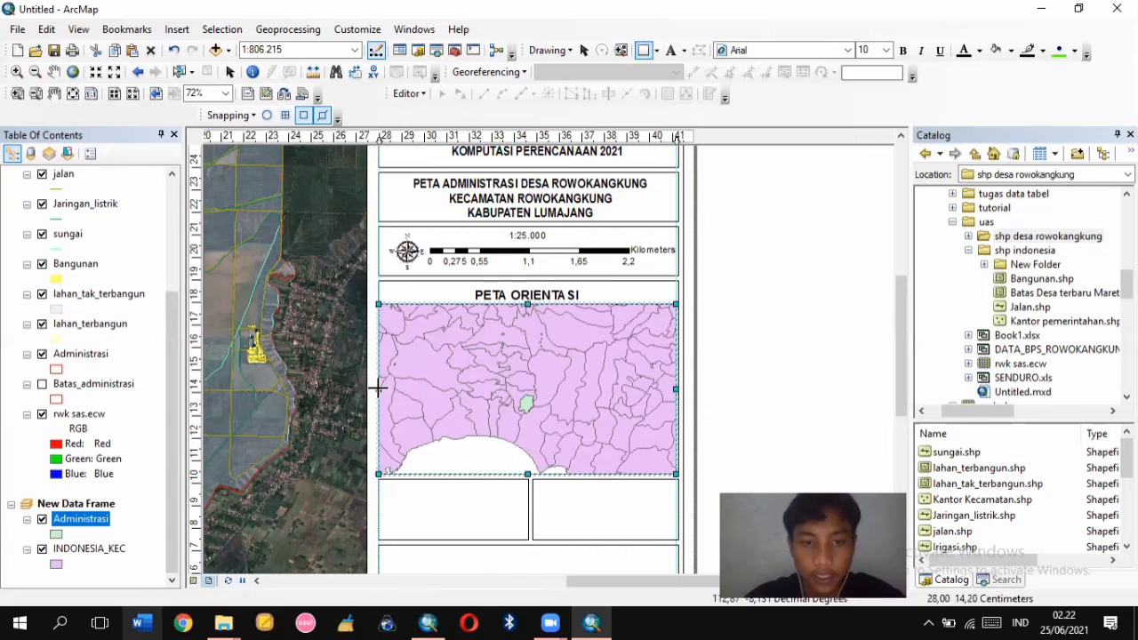
pyautogui.moveTo(377, 388); pyautogui.dragTo(676, 474)
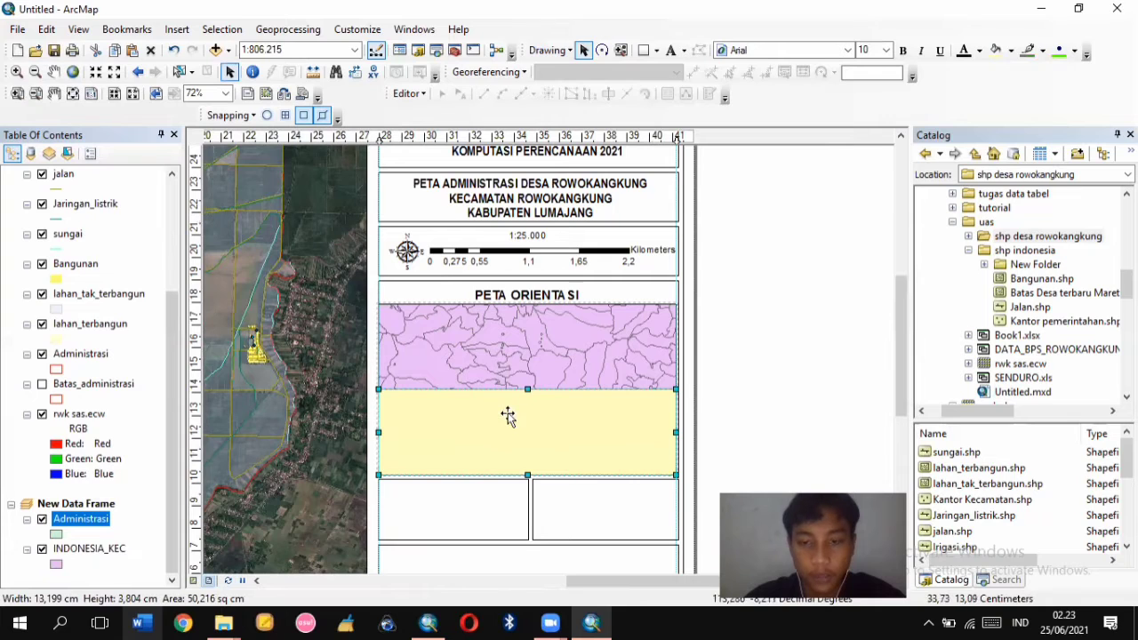
pyautogui.rightClick(507, 413)
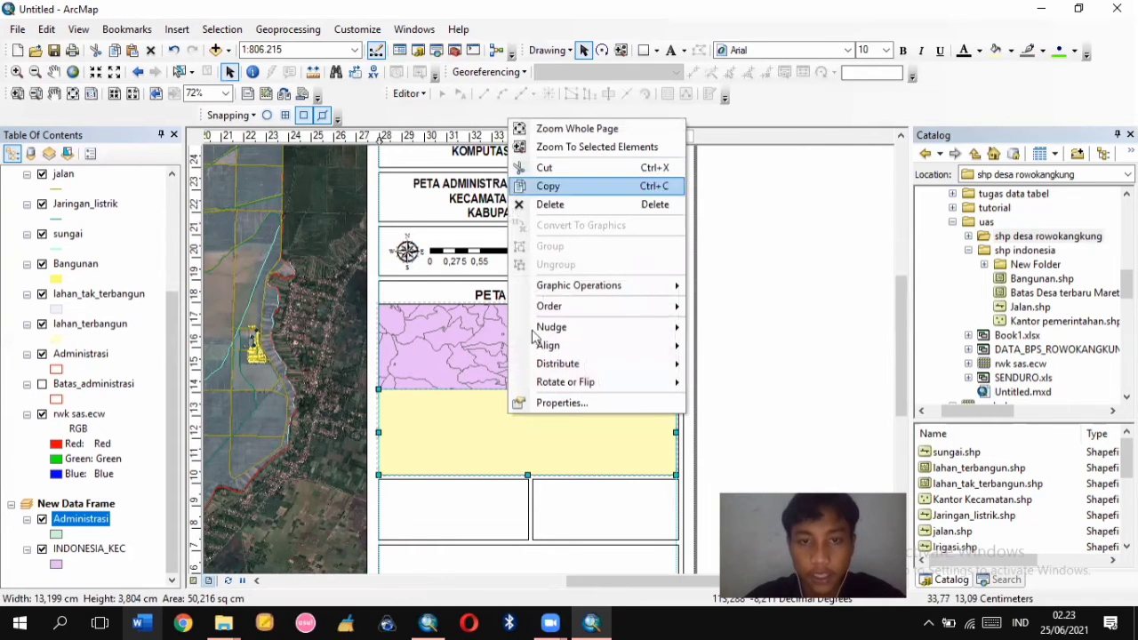
pyautogui.click(547, 403)
pyautogui.click(520, 237)
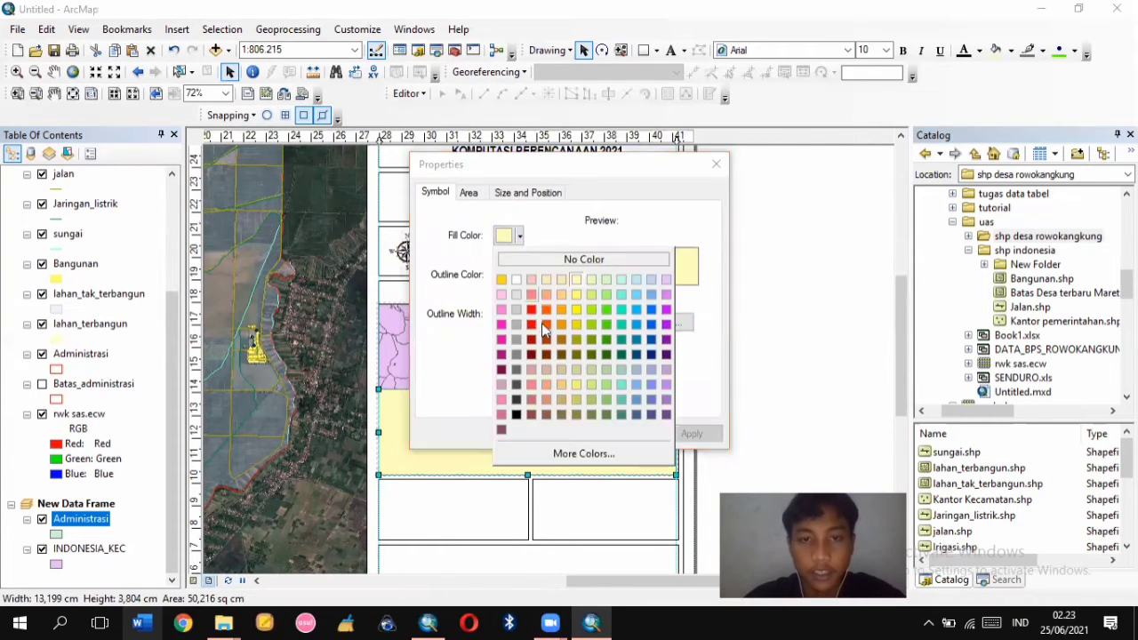
pyautogui.click(627, 328)
pyautogui.click(520, 237)
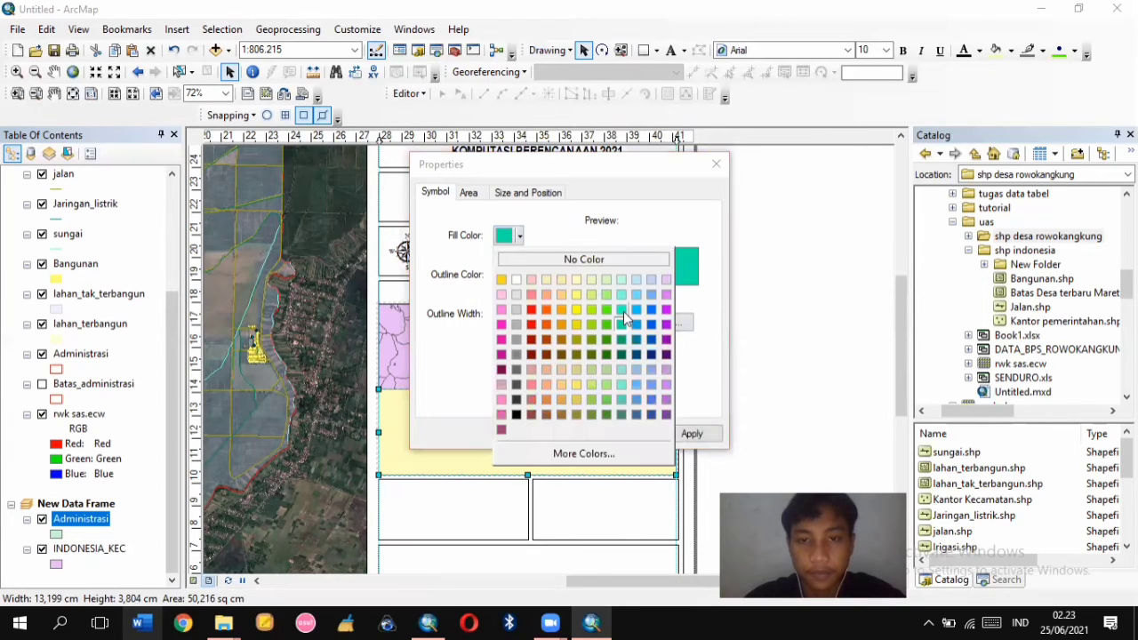
pyautogui.click(623, 311)
pyautogui.click(520, 277)
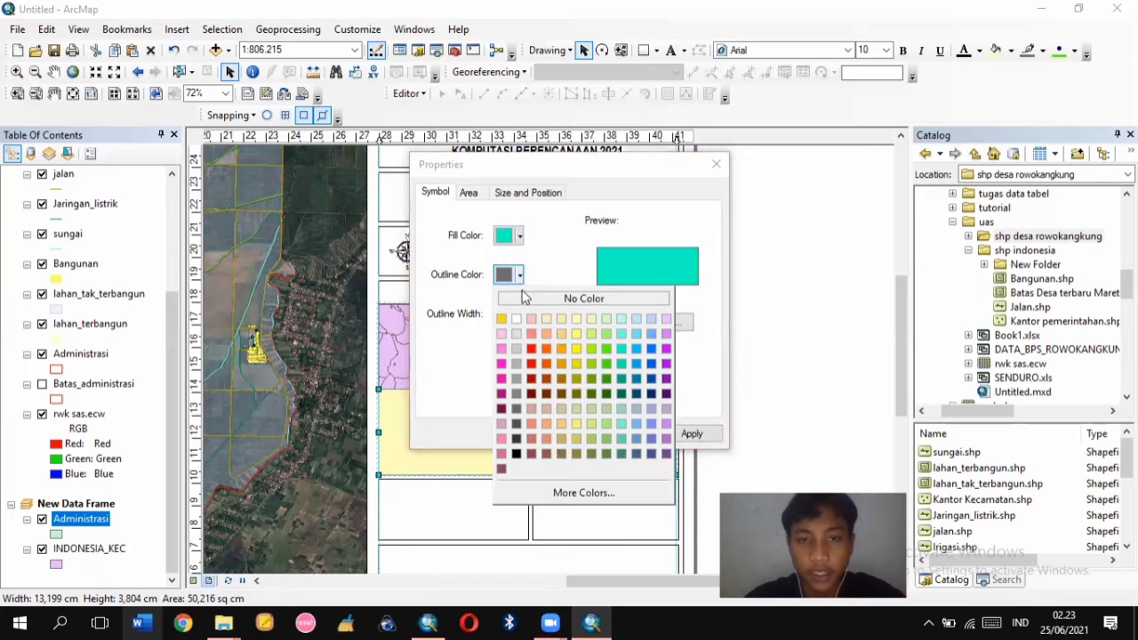
pyautogui.click(577, 300)
pyautogui.click(692, 433)
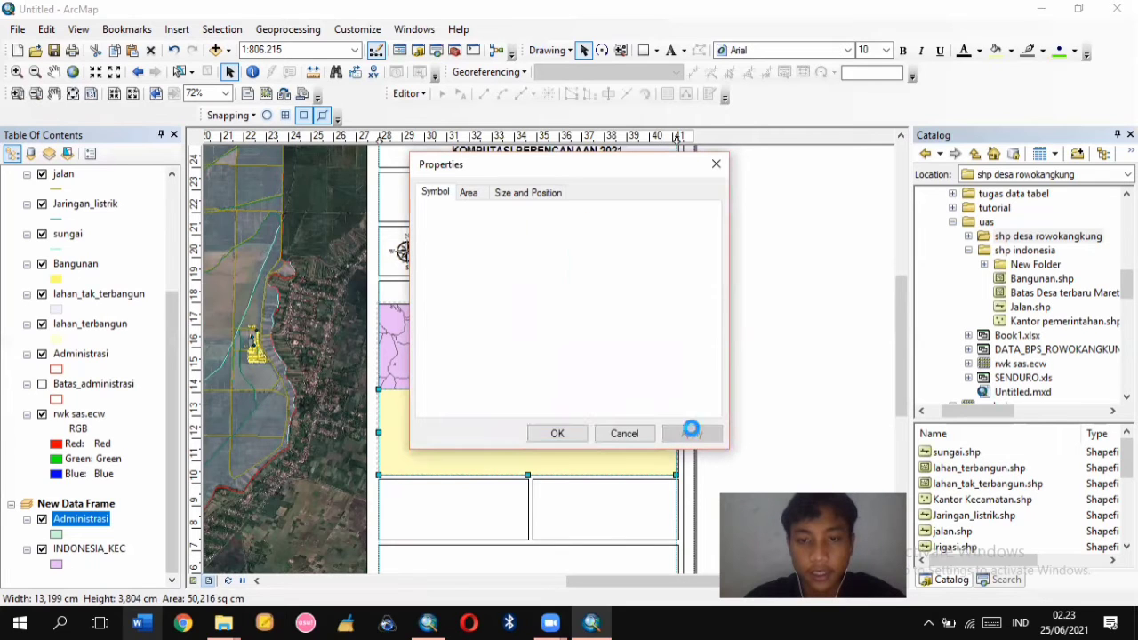
pyautogui.click(564, 442)
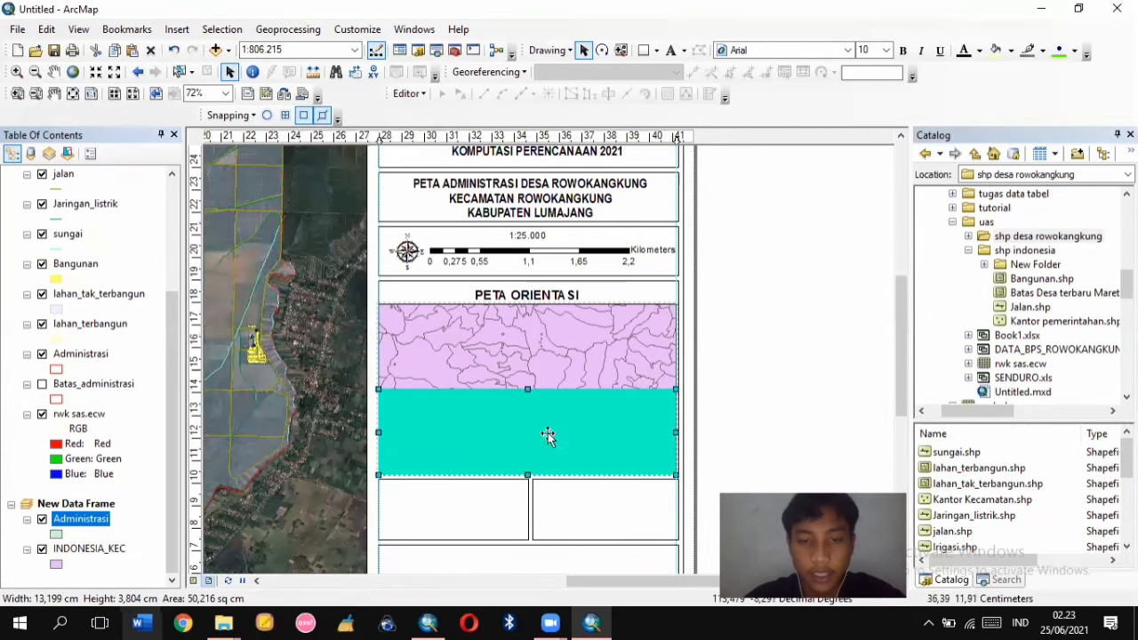
# Send the turquoise rectangle to the back so it serves as the sea behind the orientation map
pyautogui.rightClick(507, 404)
pyautogui.moveTo(578, 293)
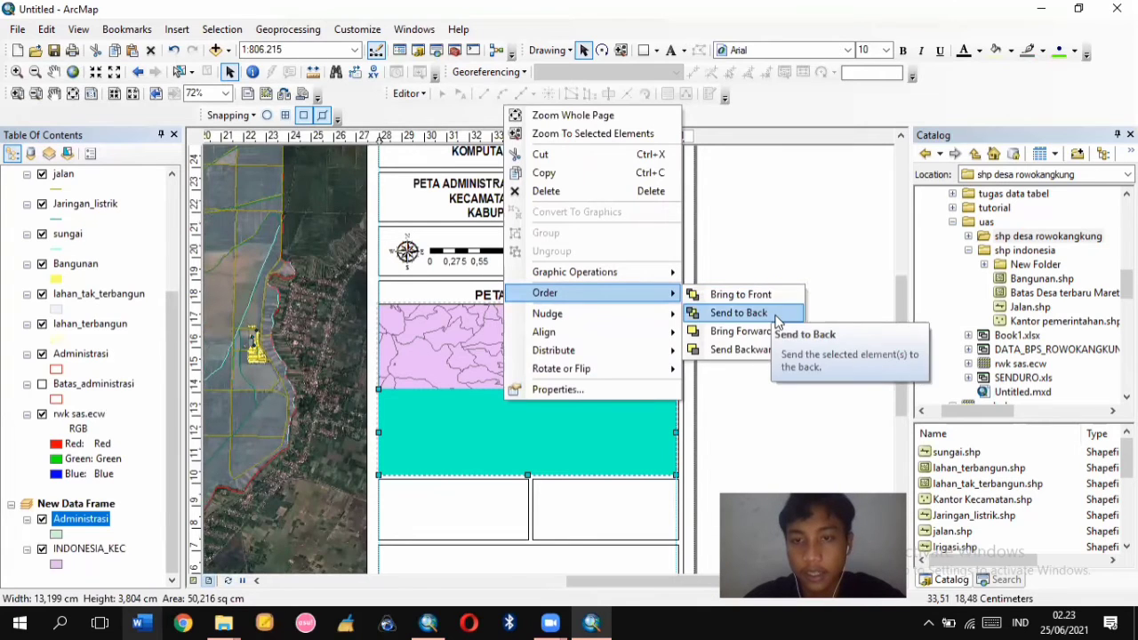
pyautogui.click(738, 313)
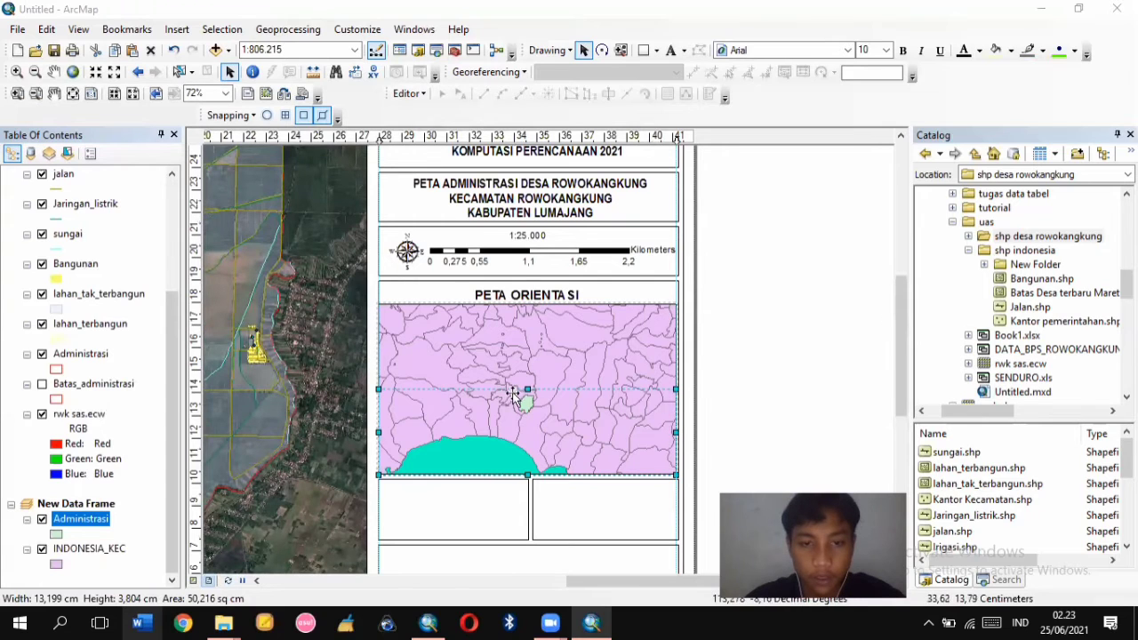
# Set the outline colour of the New Data Frame's Administrasi layer to red
pyautogui.click(56, 535)
pyautogui.click(925, 318)
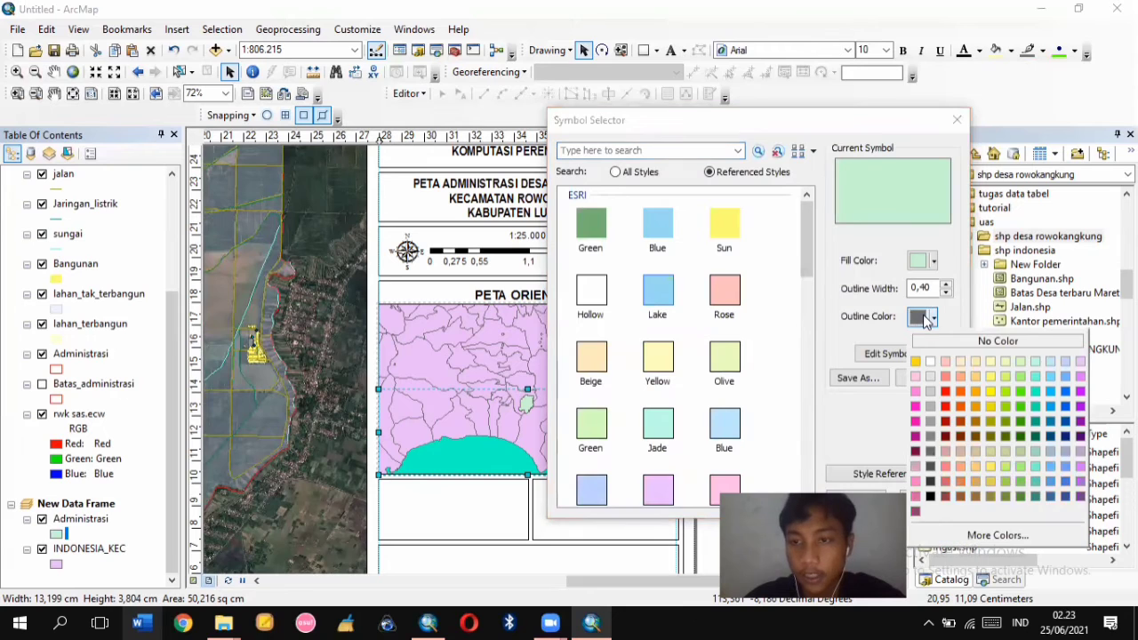
pyautogui.click(946, 409)
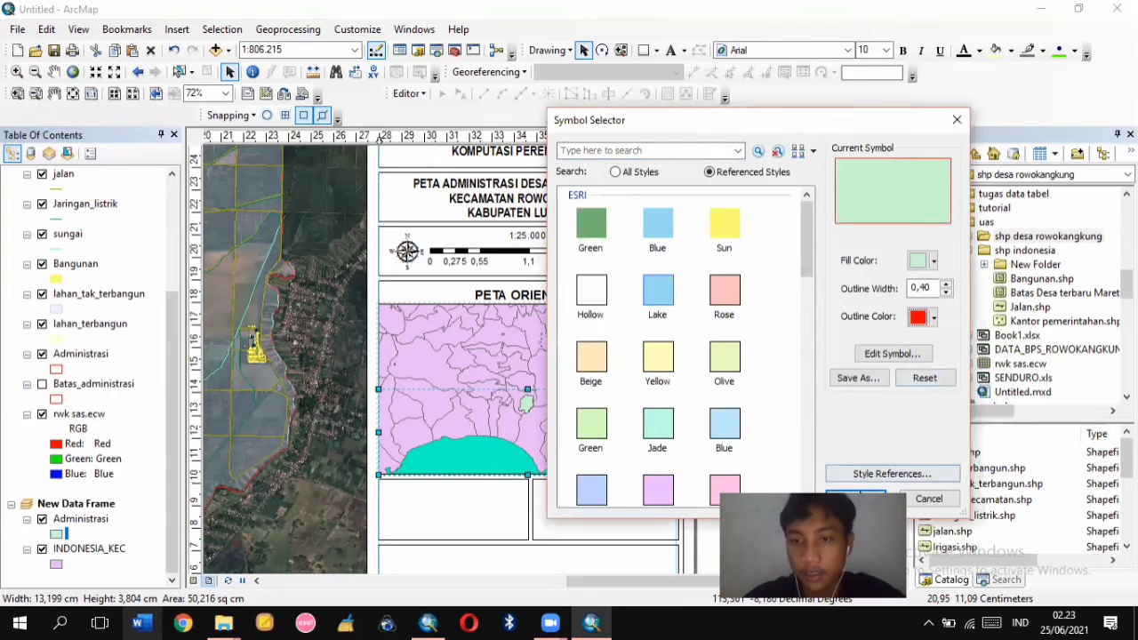
pyautogui.click(856, 498)
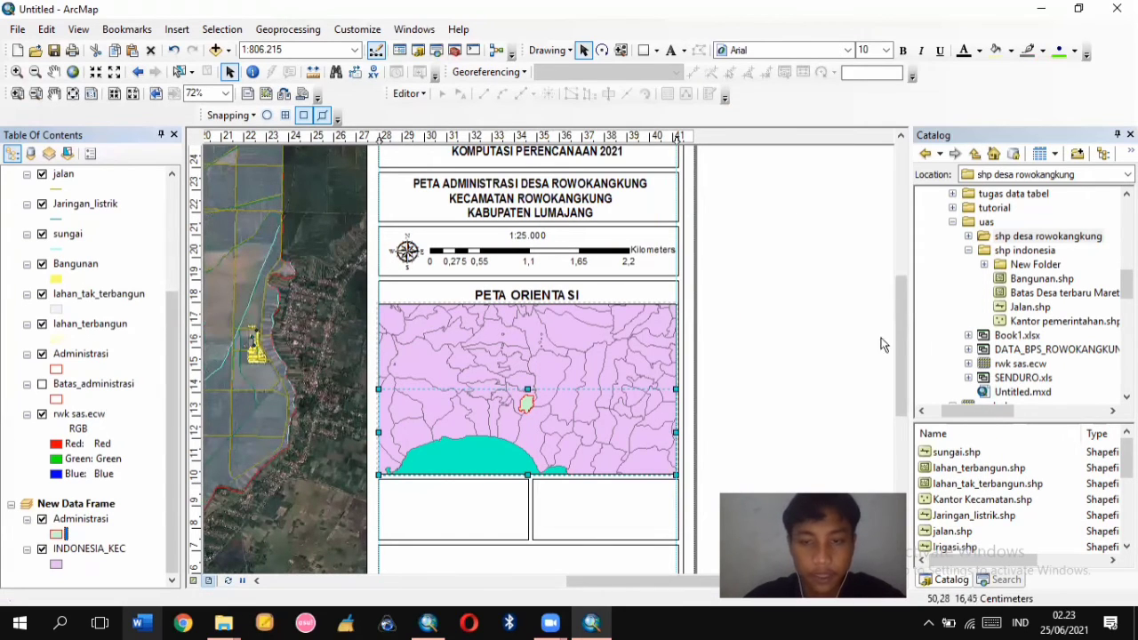
# Label the features of the INDONESIA_KEC layer with their district names in the orientation map
pyautogui.moveTo(898, 333); pyautogui.dragTo(904, 387)
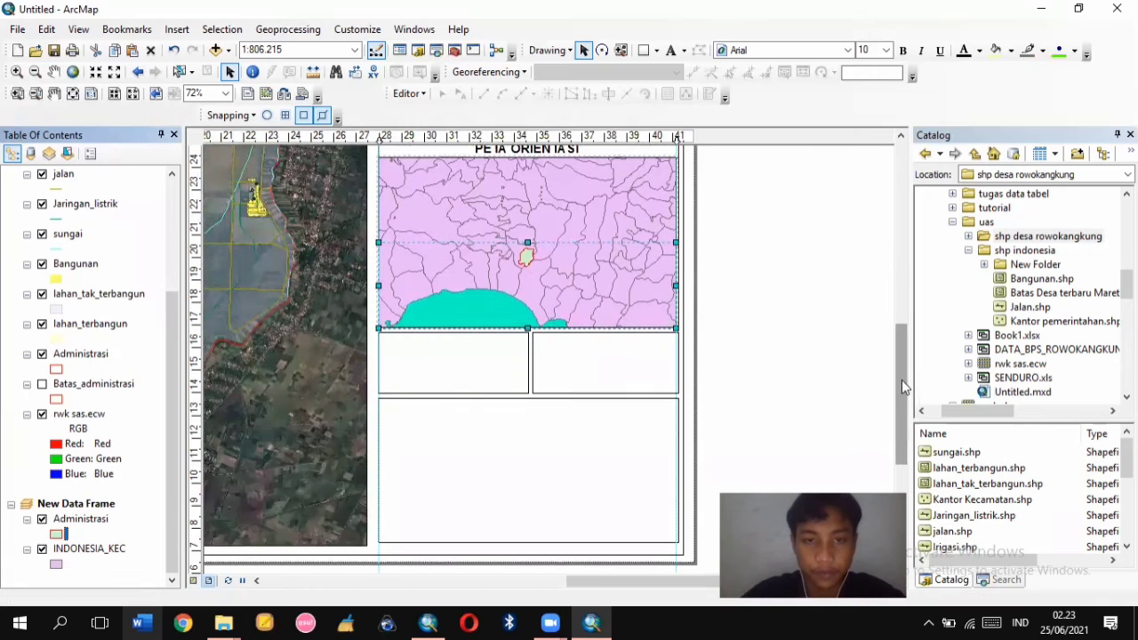
pyautogui.rightClick(116, 549)
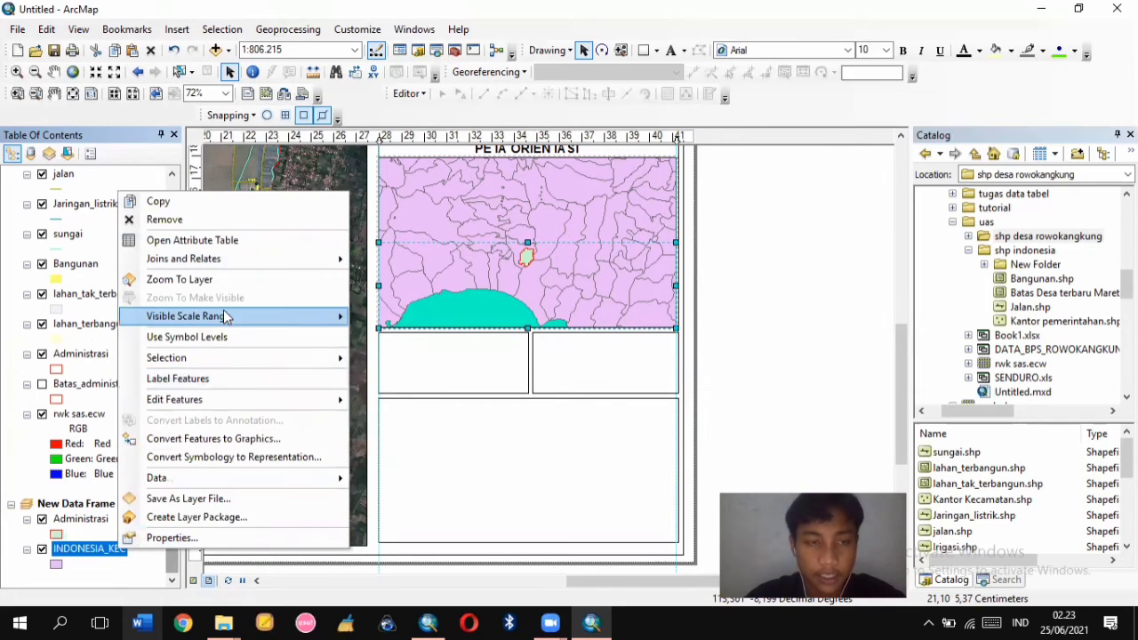
pyautogui.moveTo(228, 260)
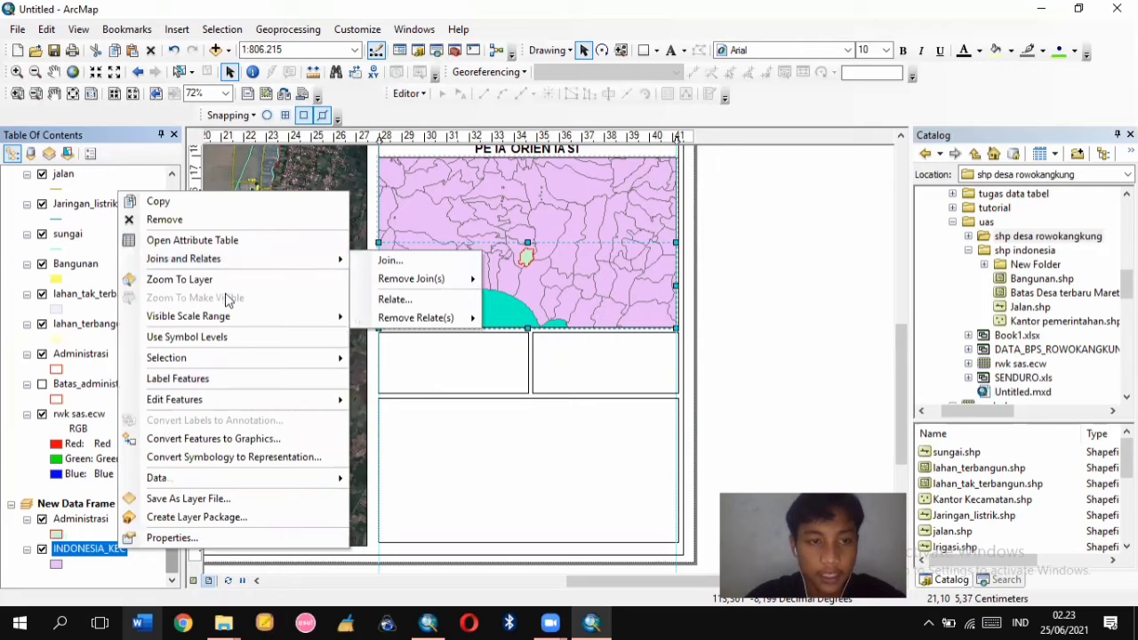
pyautogui.click(229, 378)
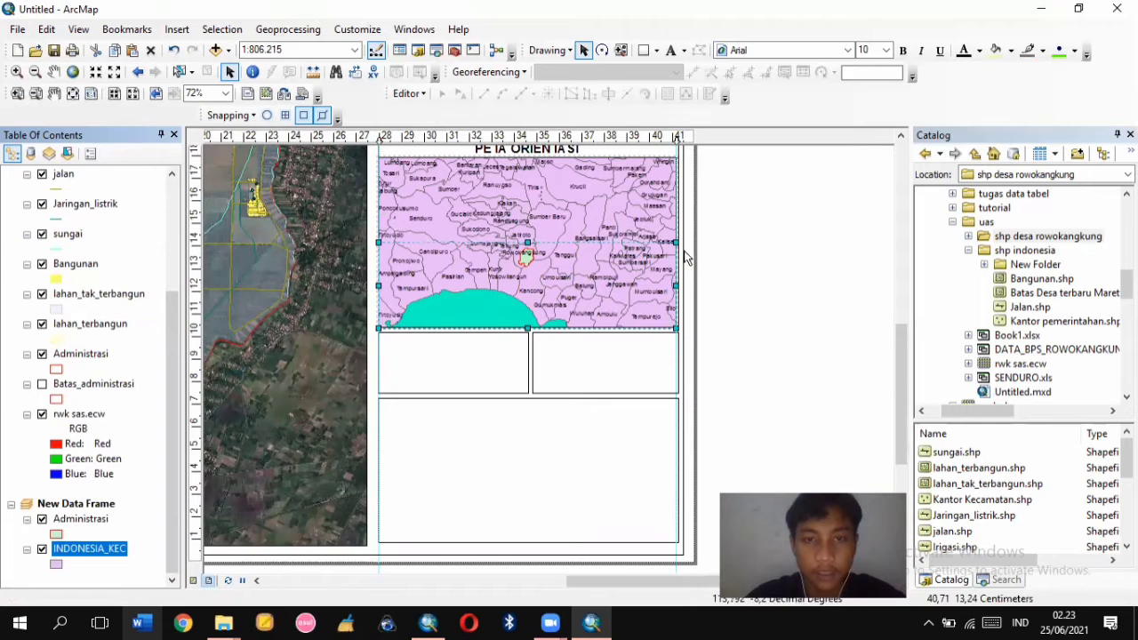
pyautogui.moveTo(902, 351); pyautogui.dragTo(914, 311)
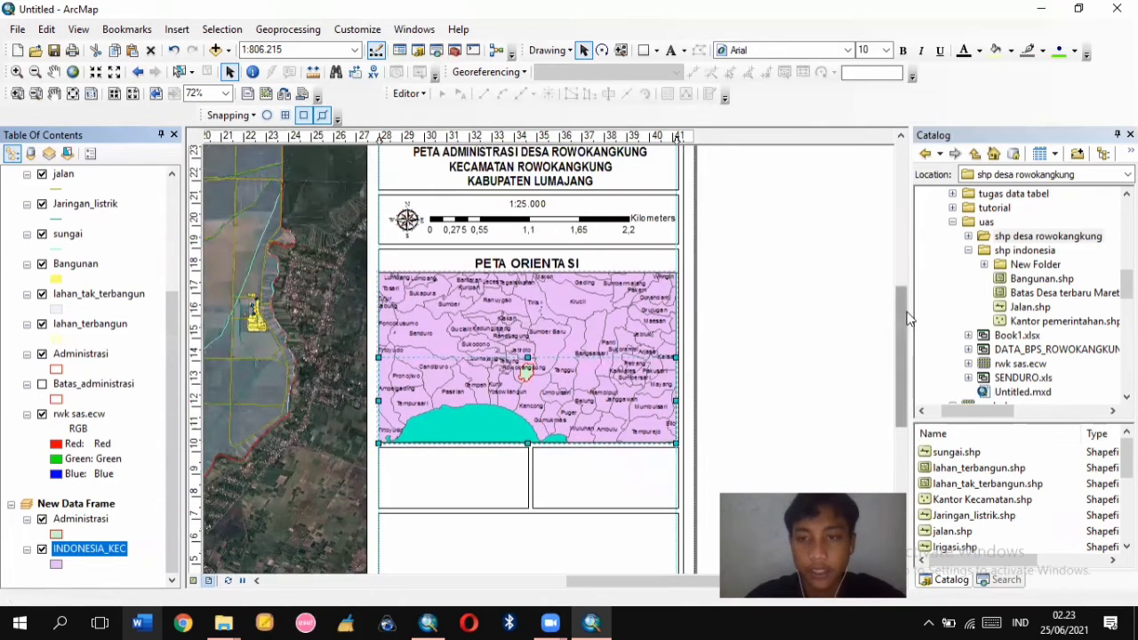
pyautogui.scroll(-3, 900, 346)
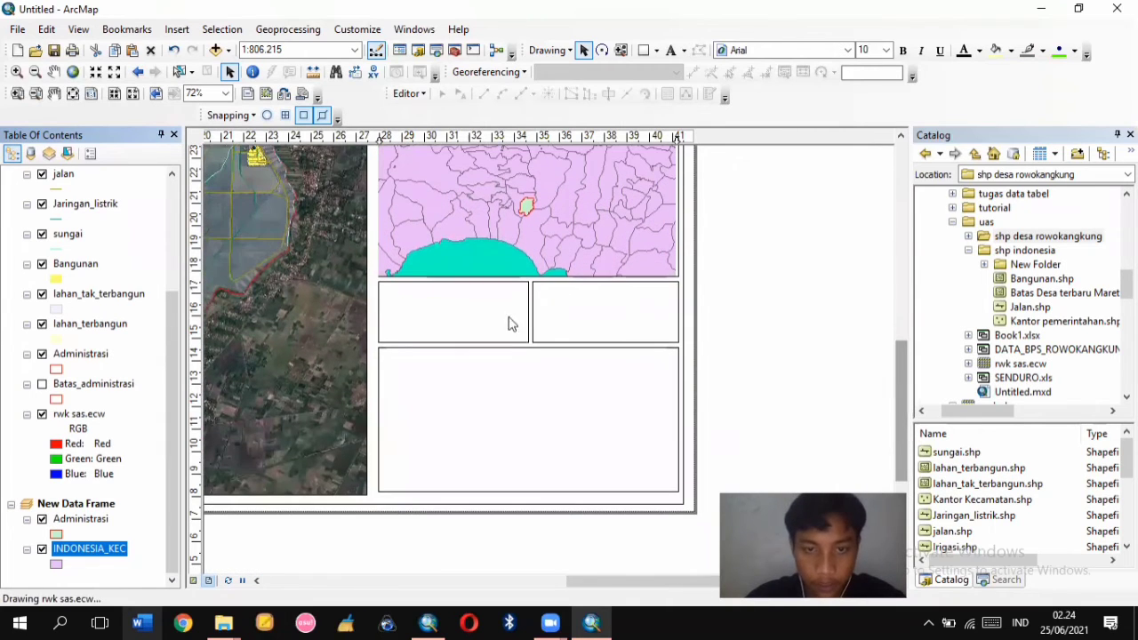
pyautogui.click(511, 324)
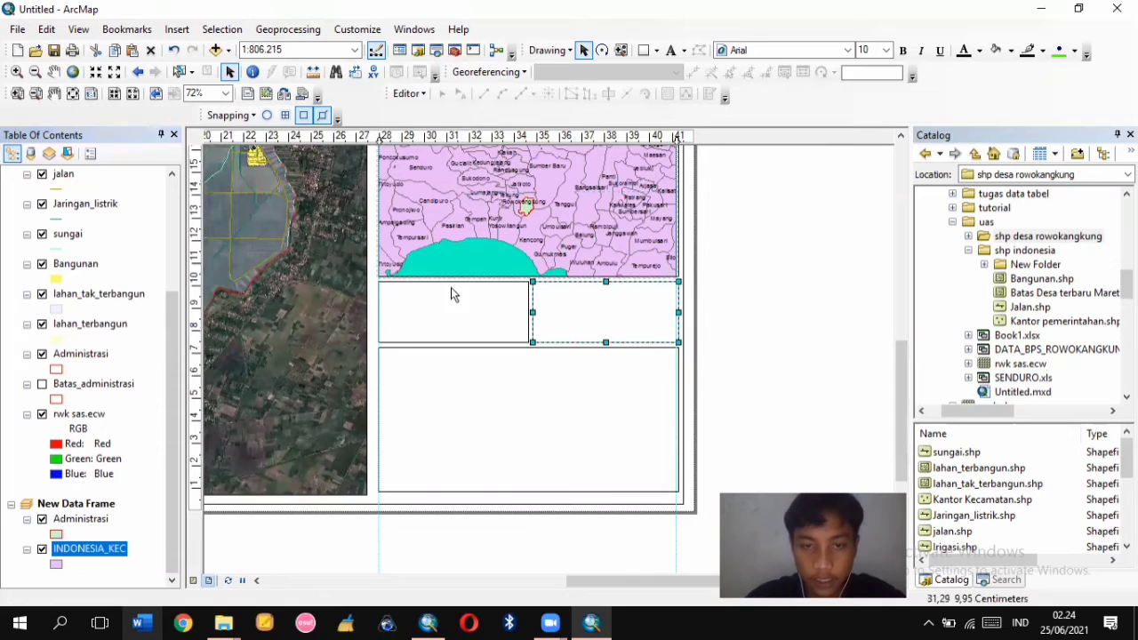
pyautogui.click(555, 325)
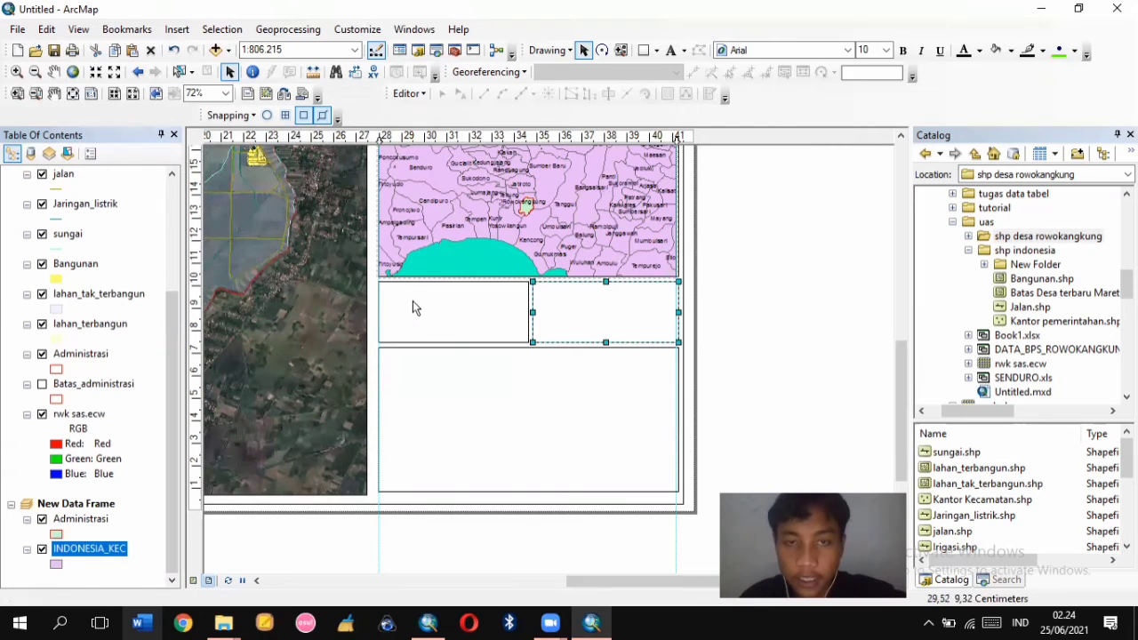
pyautogui.scroll(-1, 458, 292)
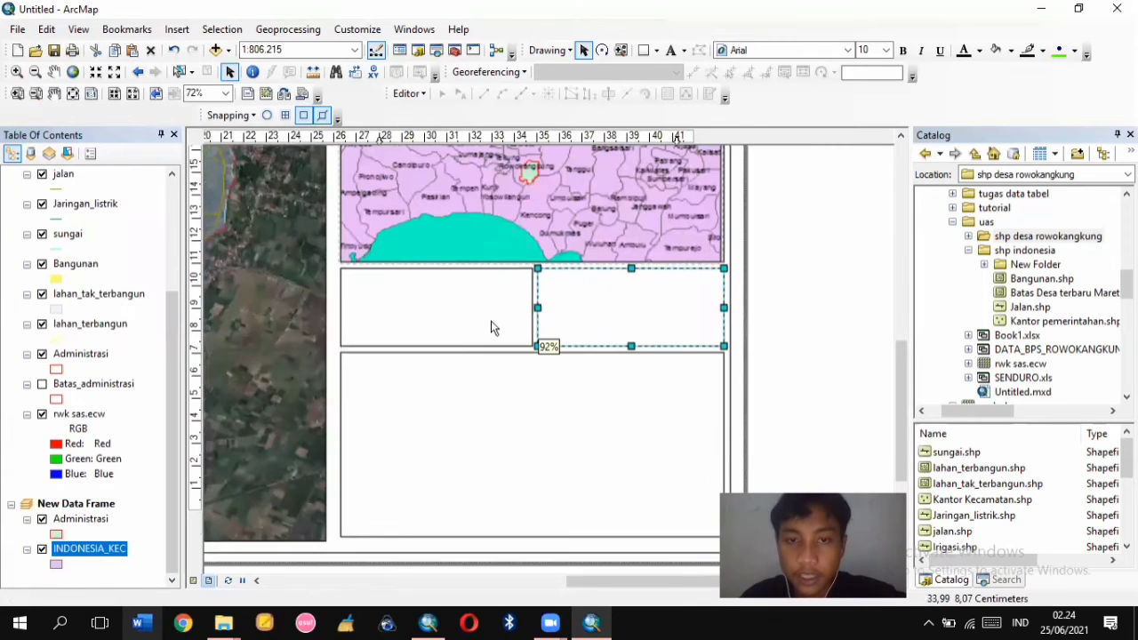
pyautogui.click(590, 320)
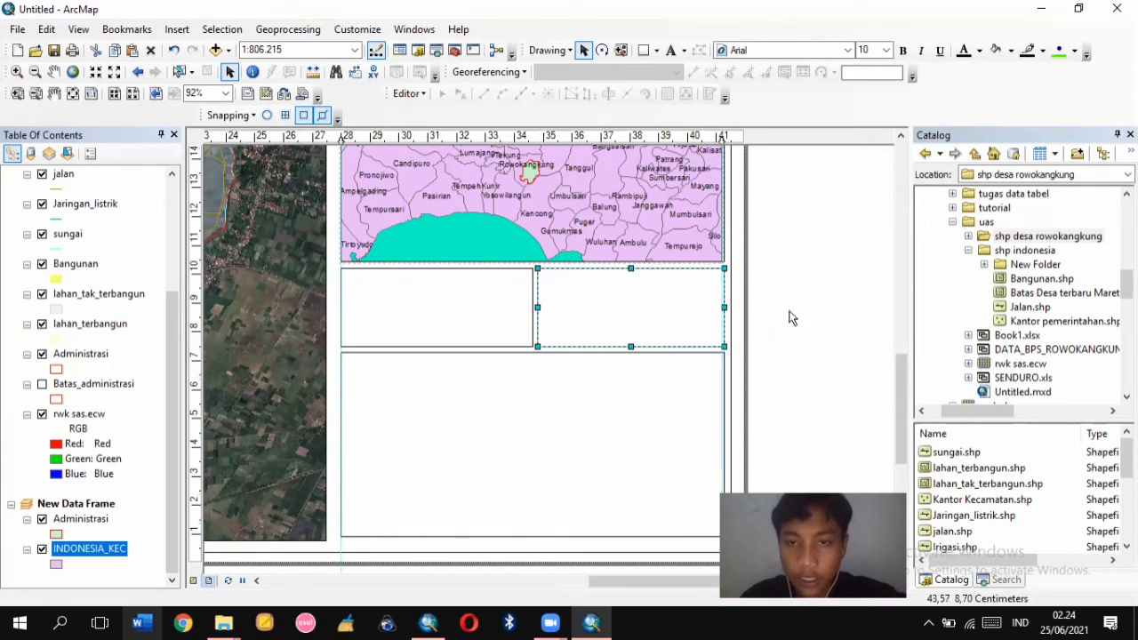
pyautogui.click(436, 312)
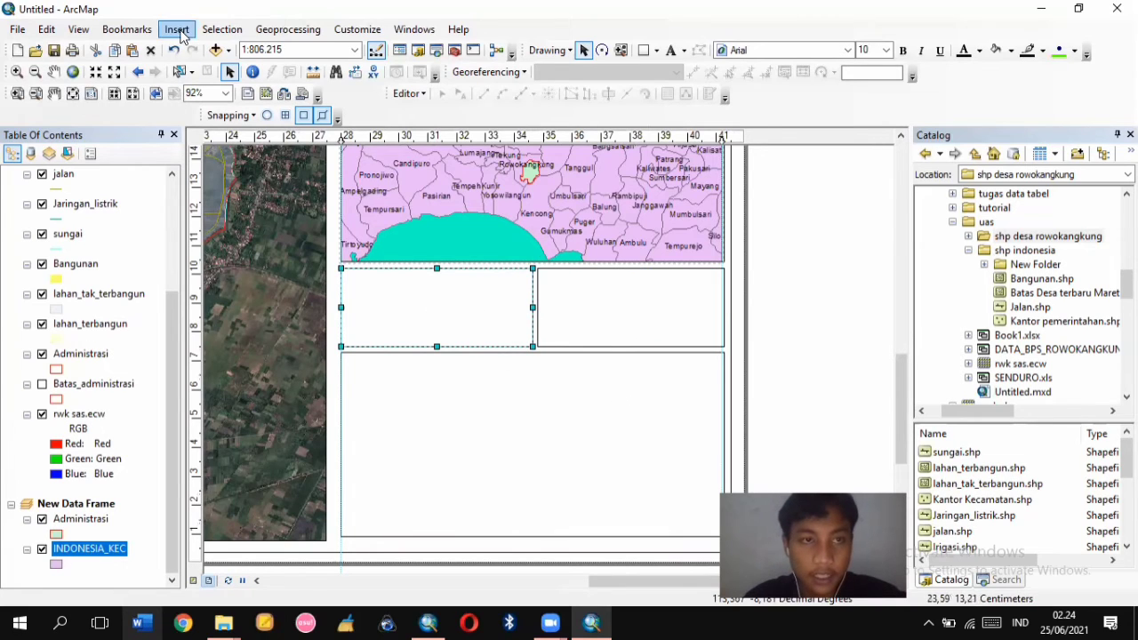
# Insert the coordinate system of the main Layers data frame as dynamic text on the layout
pyautogui.moveTo(175, 356); pyautogui.dragTo(177, 249)
pyautogui.click(288, 312)
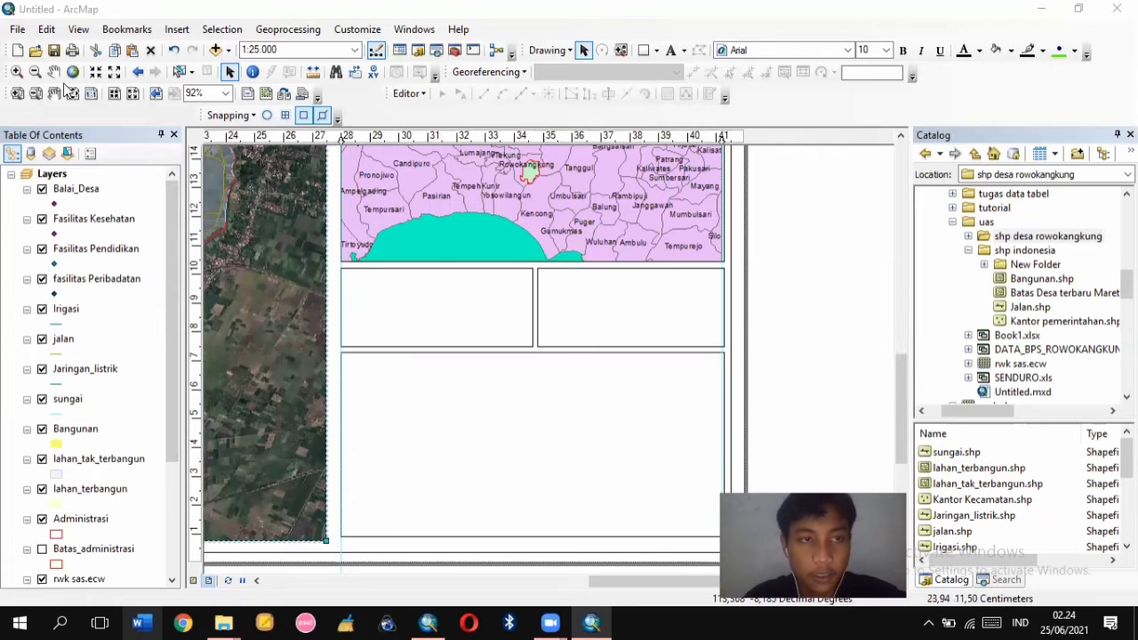
pyautogui.click(178, 30)
pyautogui.moveTo(227, 33)
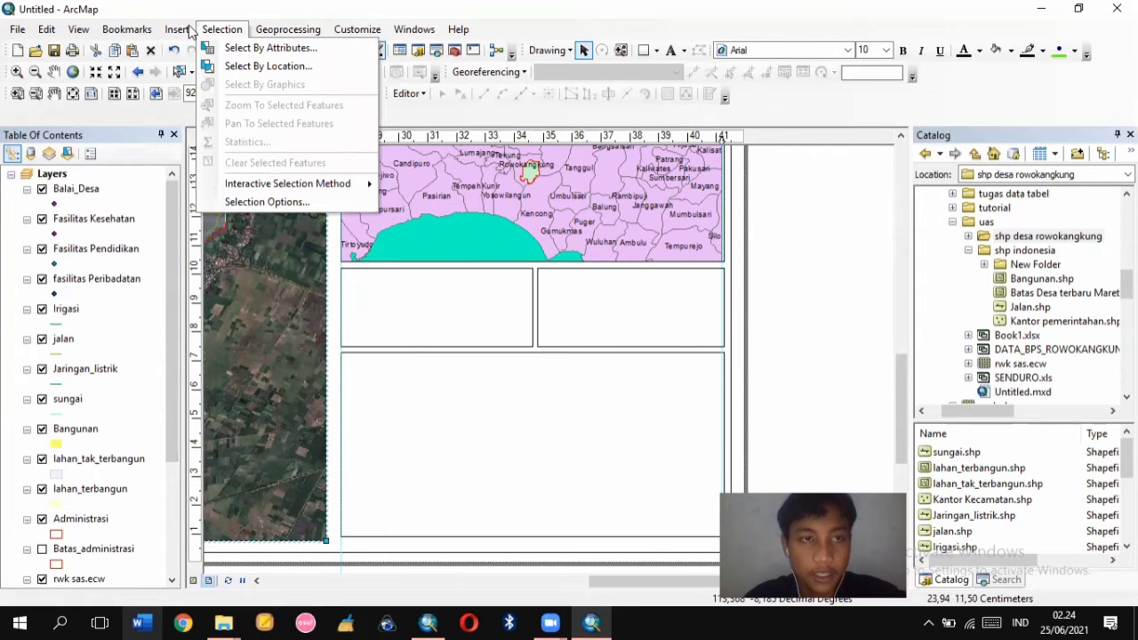
pyautogui.moveTo(177, 31)
pyautogui.moveTo(200, 111)
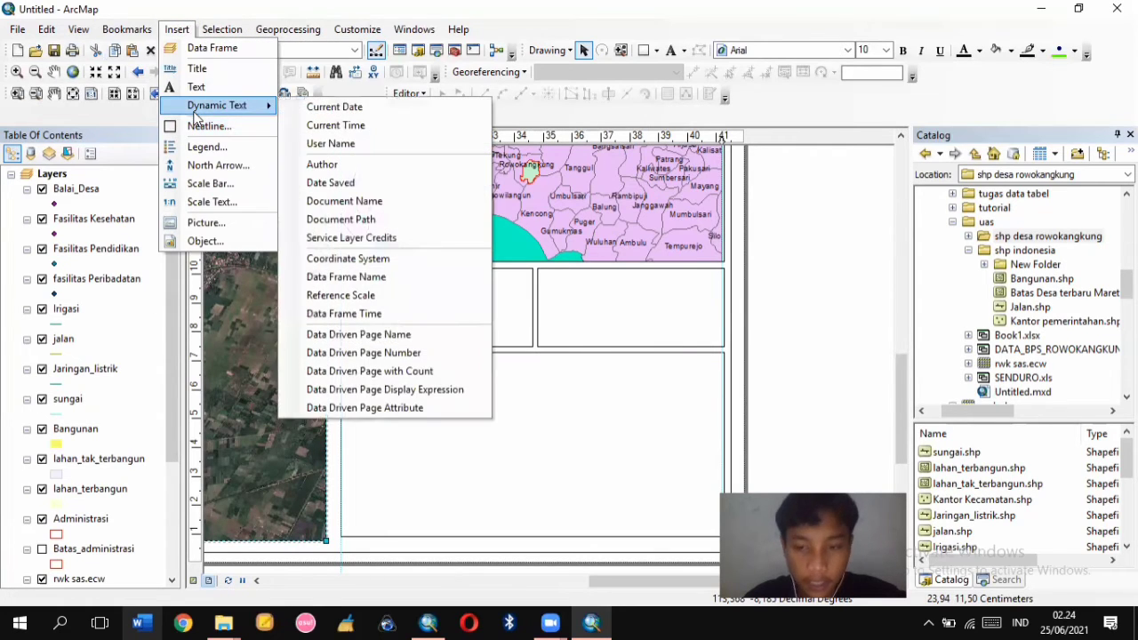
pyautogui.click(413, 259)
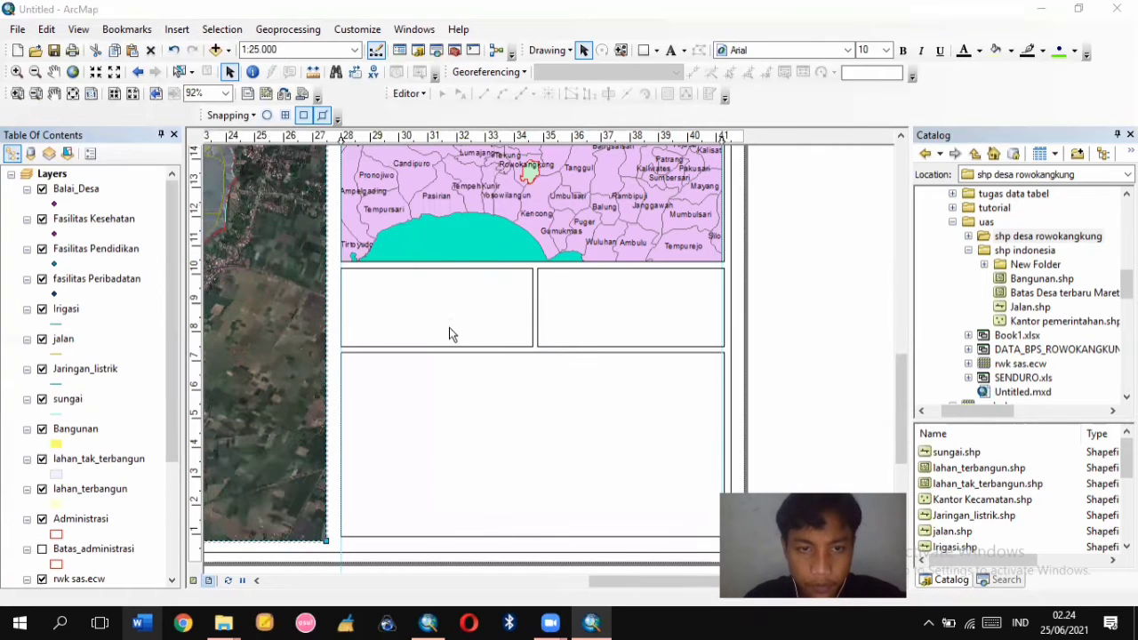
# Place the coordinate system text inside the left small box below the orientation map and nudge it up towards the box's upper edge
pyautogui.moveTo(682, 376); pyautogui.dragTo(473, 308)
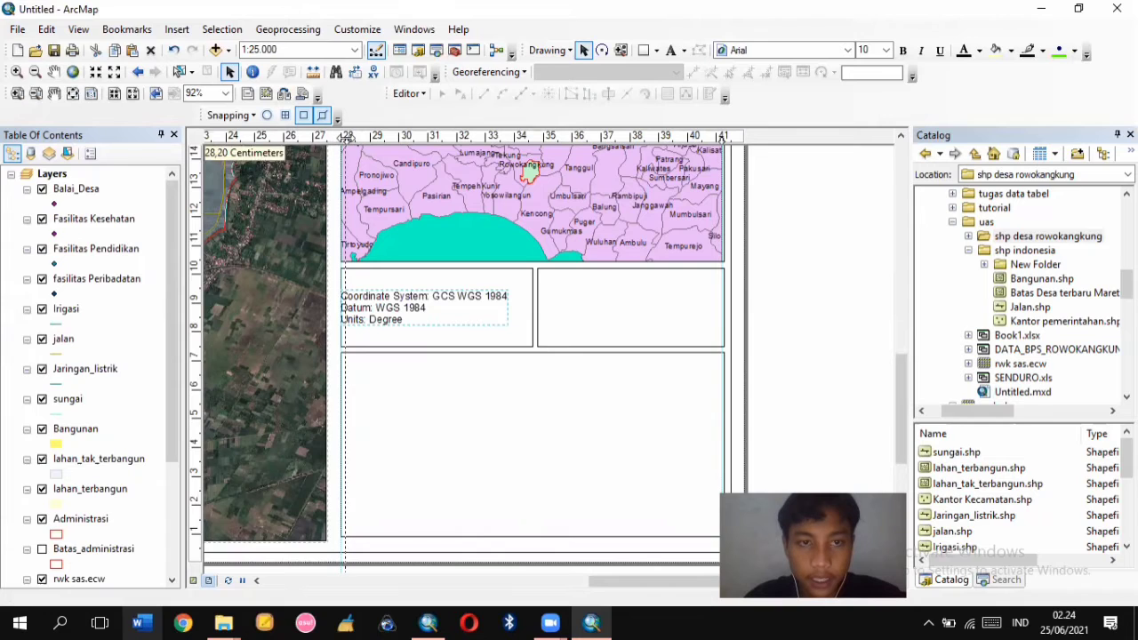
pyautogui.moveTo(397, 311); pyautogui.dragTo(399, 311)
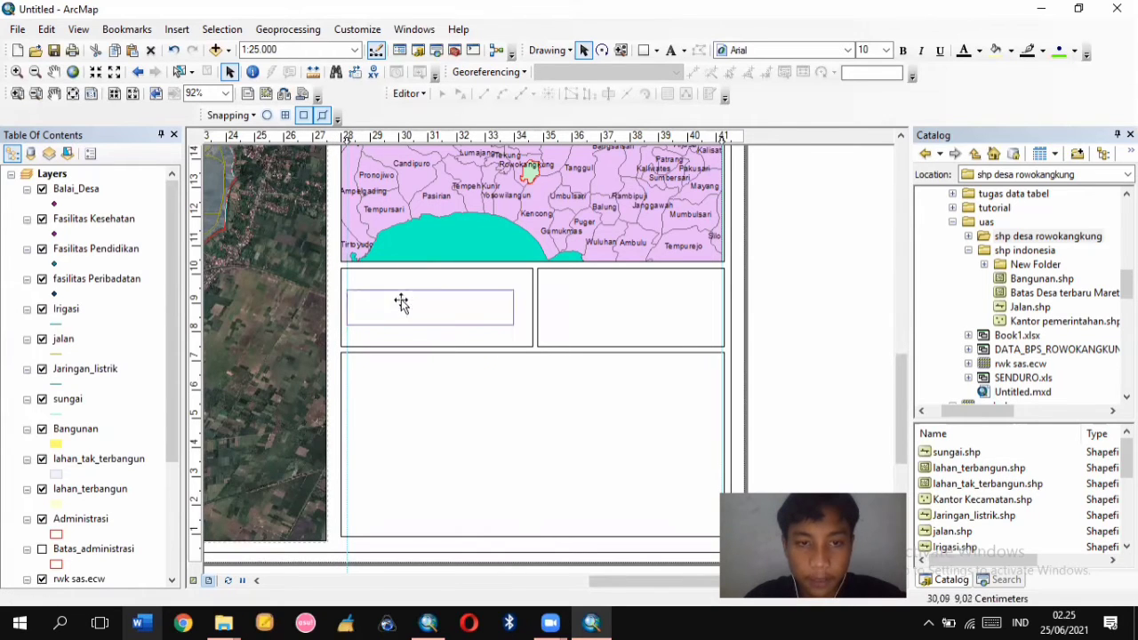
pyautogui.press('Up')
pyautogui.press('Up')
pyautogui.press('Up')
pyautogui.press('Up')
pyautogui.press('Up')
pyautogui.press('Up')
pyautogui.press('Up')
pyautogui.press('Up')
pyautogui.press('Up')
pyautogui.press('Up')
# Add the text "Peta Citra SAS Planet" in the upper left of the right small box below the orientation map
pyautogui.click(621, 303)
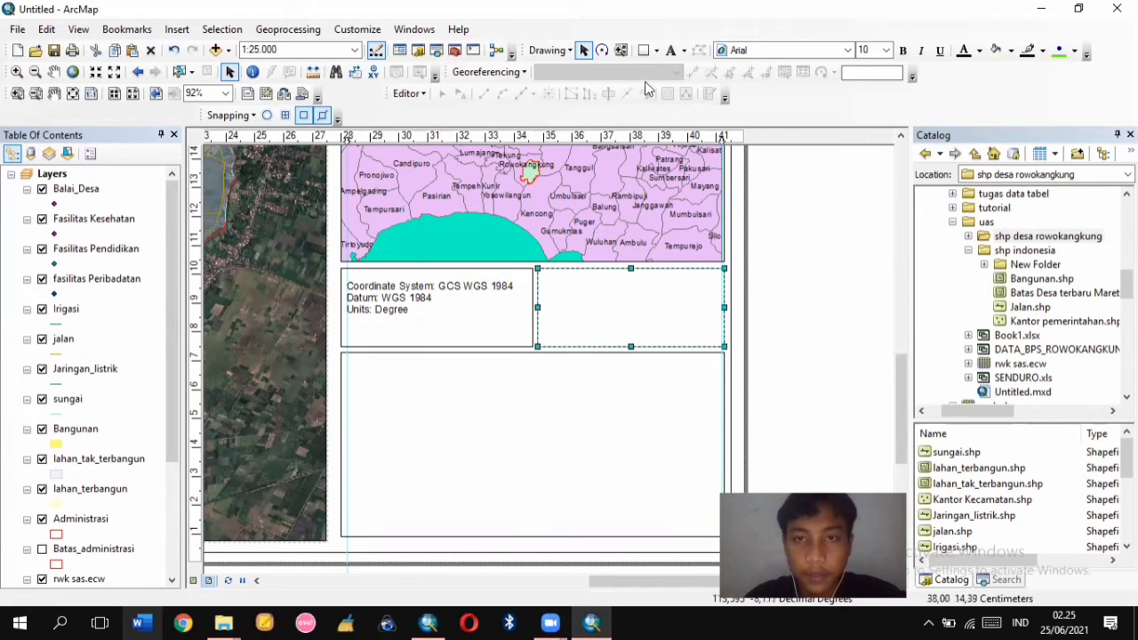
pyautogui.click(671, 49)
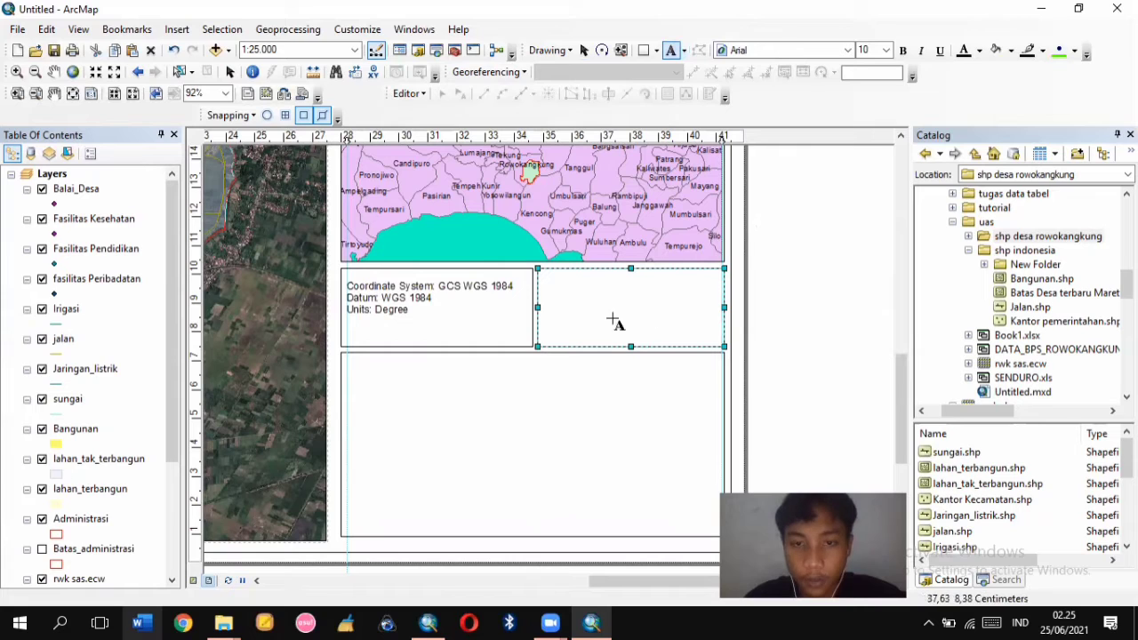
pyautogui.click(568, 287)
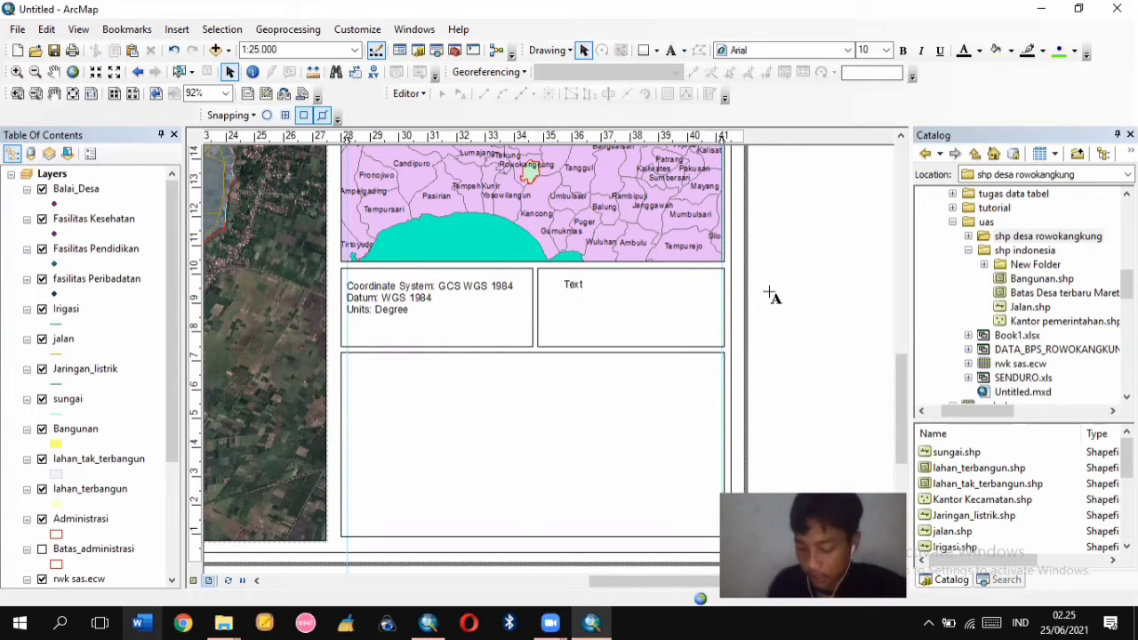
pyautogui.press('BackSpace')
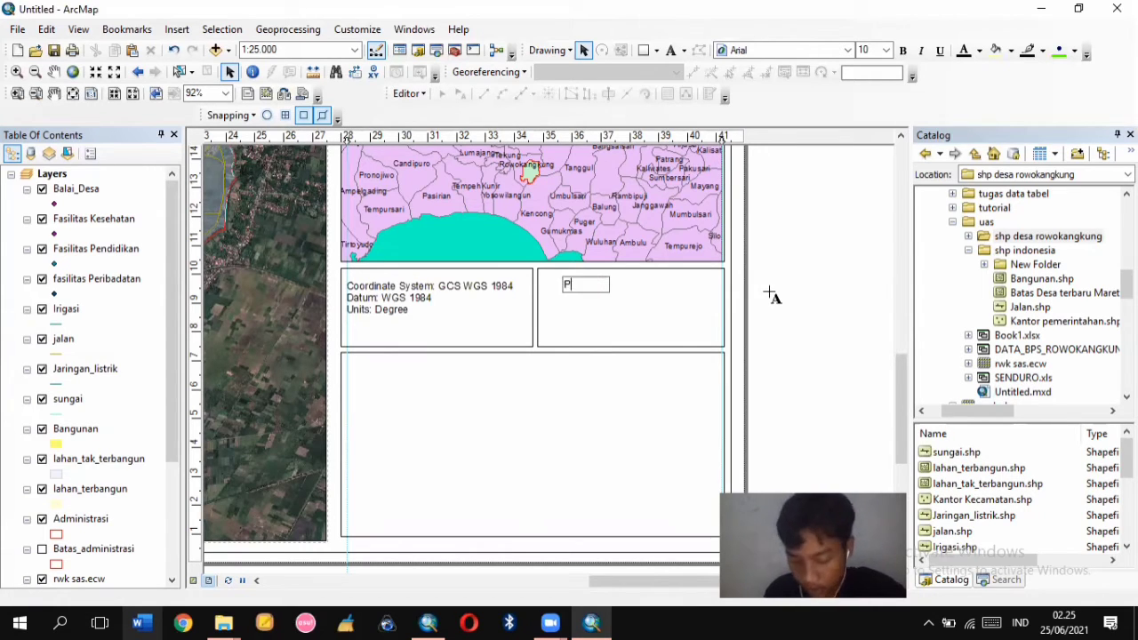
pyautogui.press('BackSpace')
pyautogui.press('BackSpace')
pyautogui.press('BackSpace')
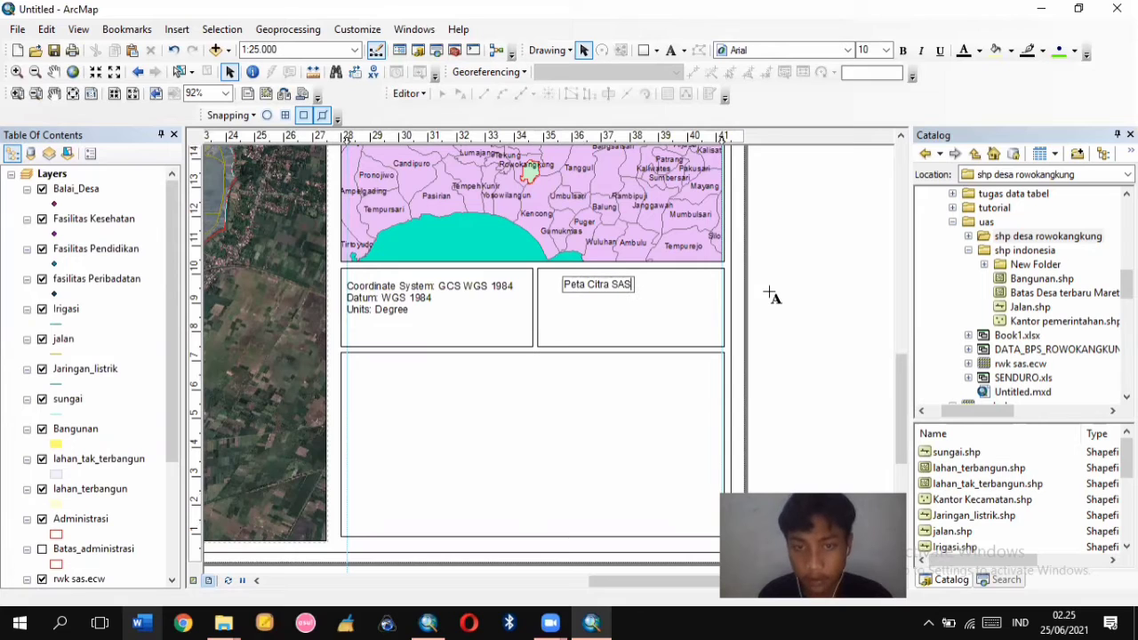
pyautogui.write('anet')
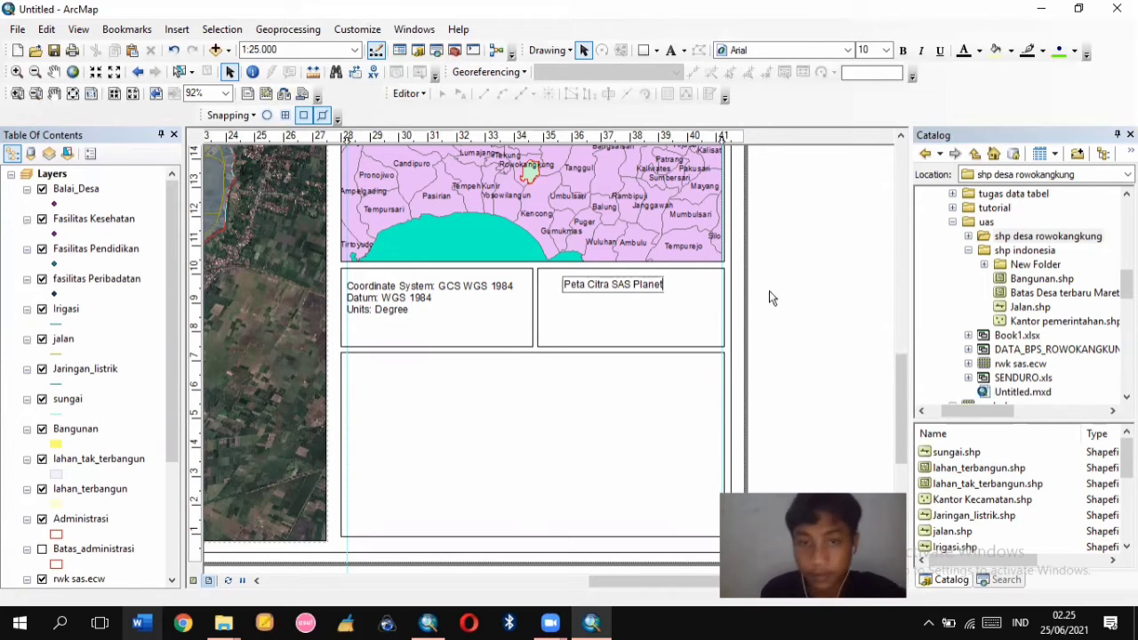
pyautogui.click(769, 291)
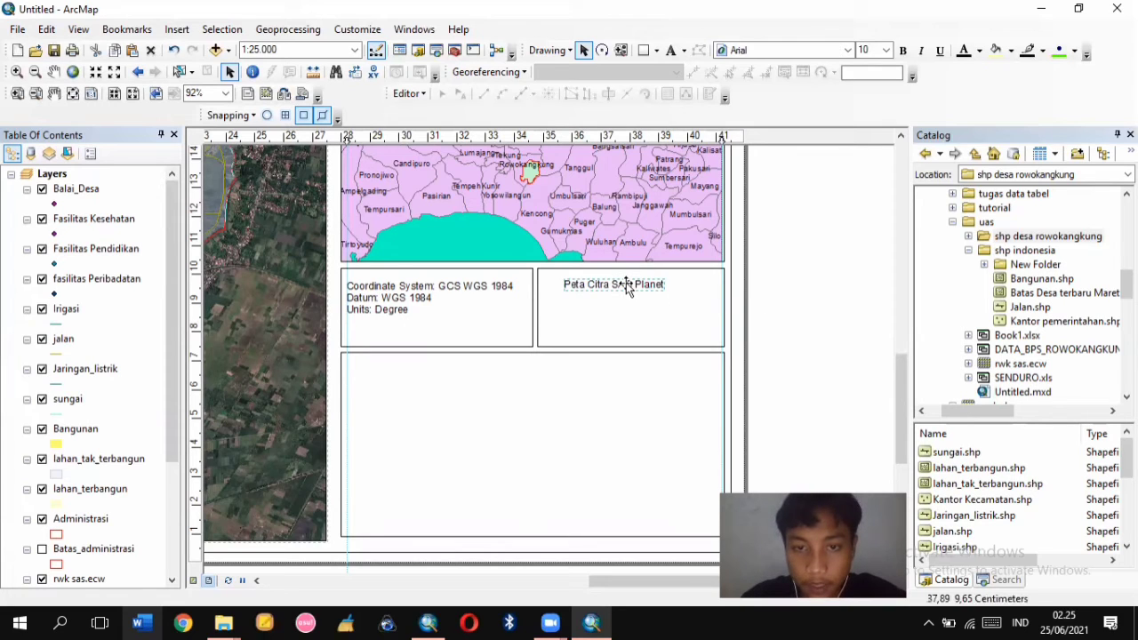
pyautogui.moveTo(627, 287); pyautogui.dragTo(610, 286)
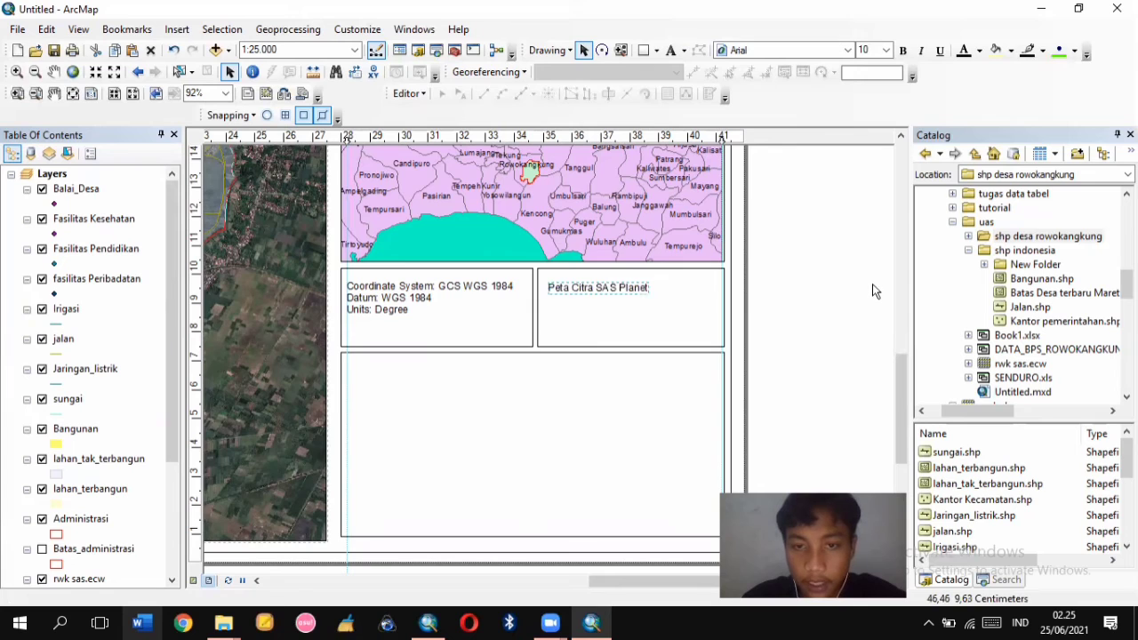
pyautogui.scroll(1, 872, 285)
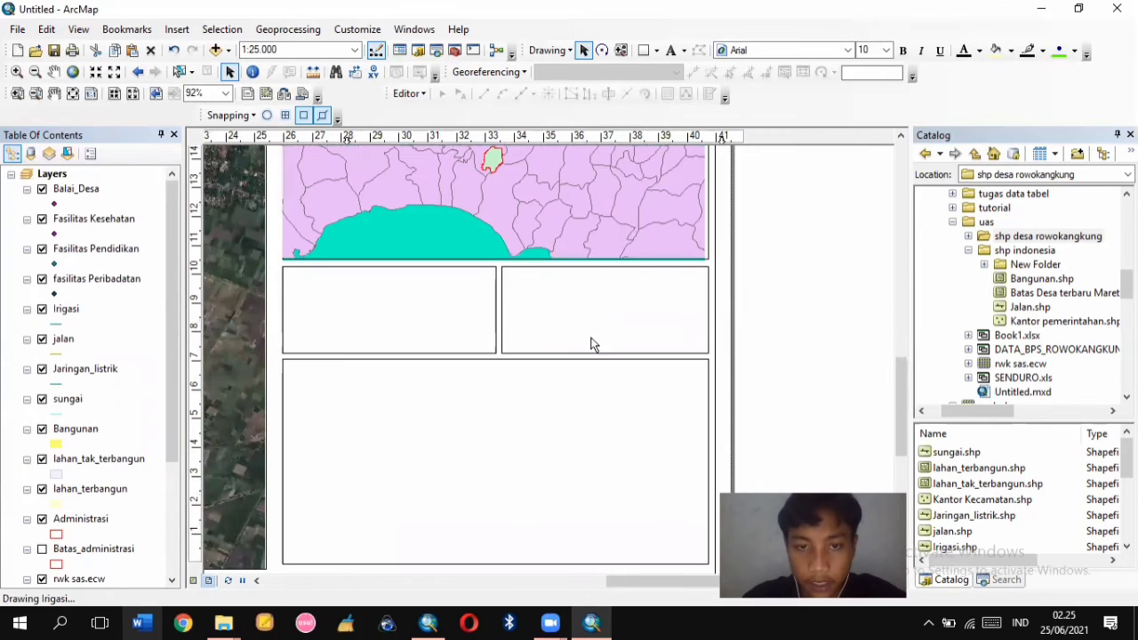
pyautogui.scroll(-1, 541, 294)
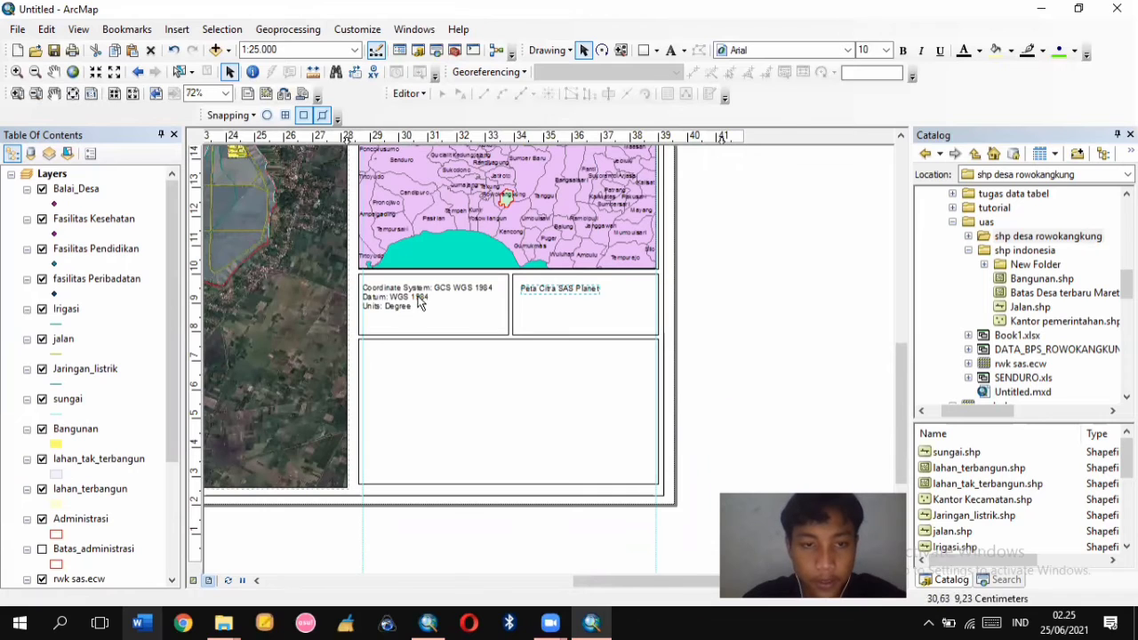
pyautogui.scroll(-1, 559, 322)
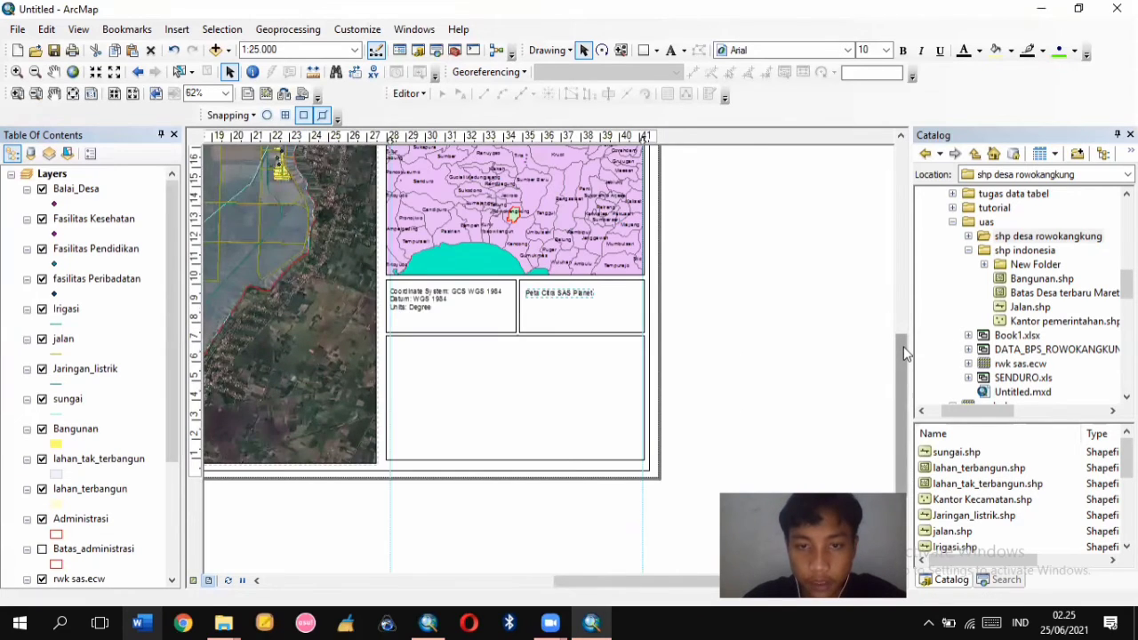
pyautogui.click(512, 381)
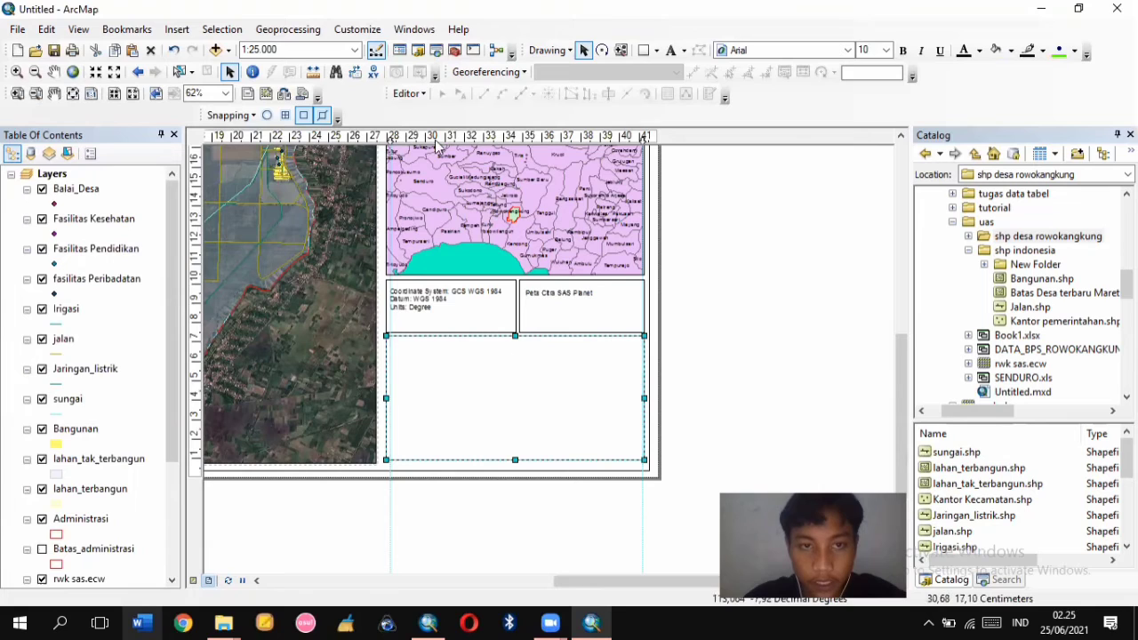
pyautogui.click(400, 174)
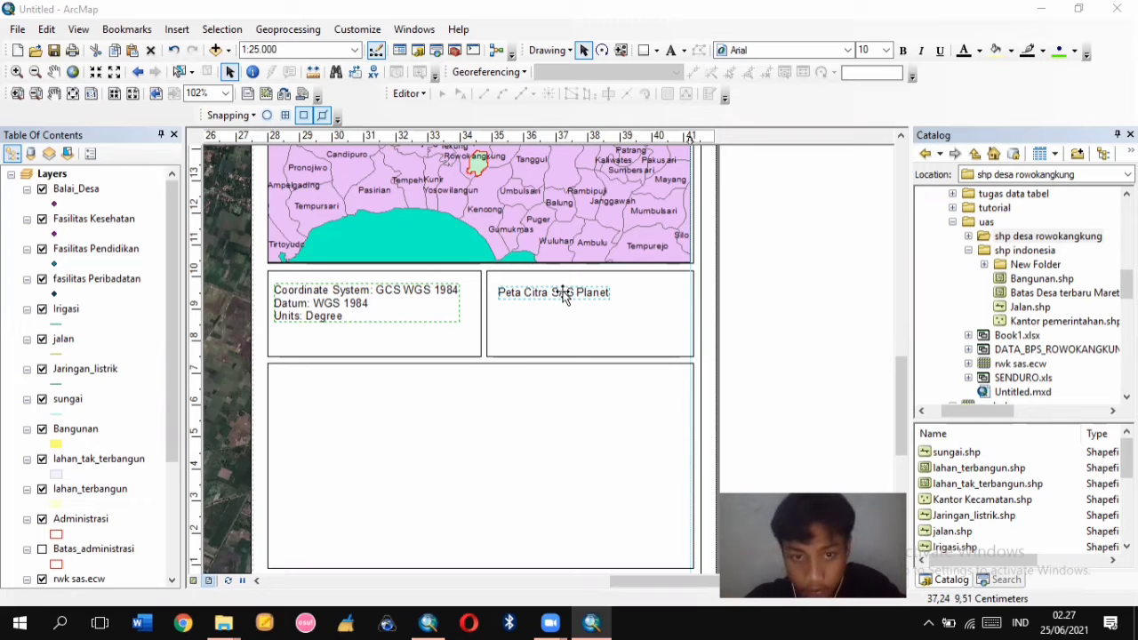
# Delete the "Peta Citra SAS Planet" text and the coordinate system text from the two small boxes
pyautogui.click(678, 340)
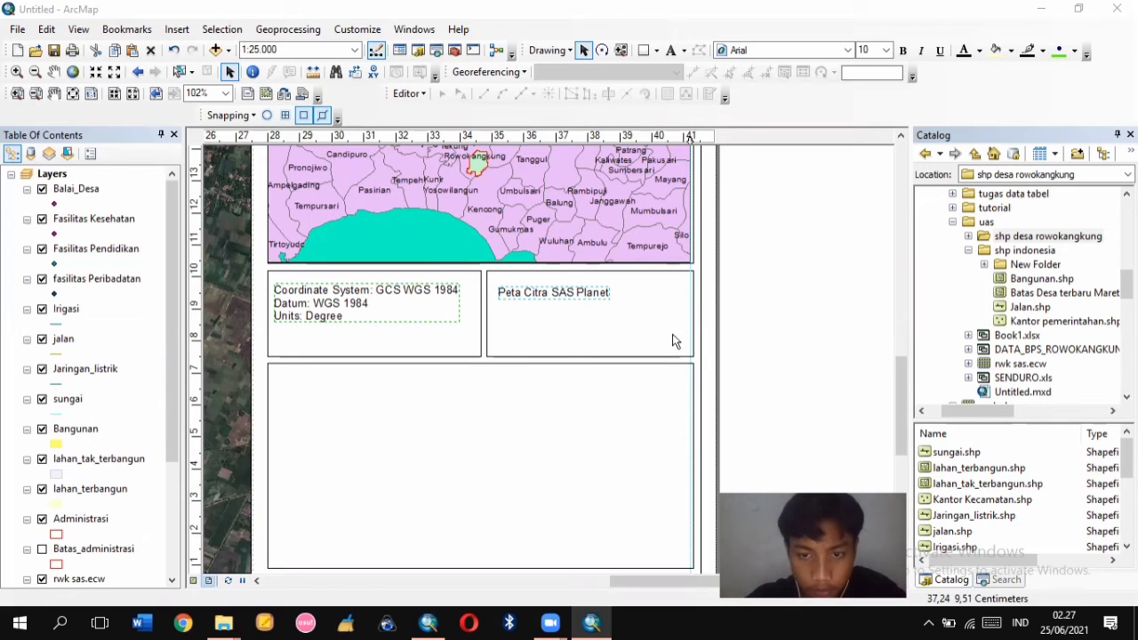
pyautogui.rightClick(759, 310)
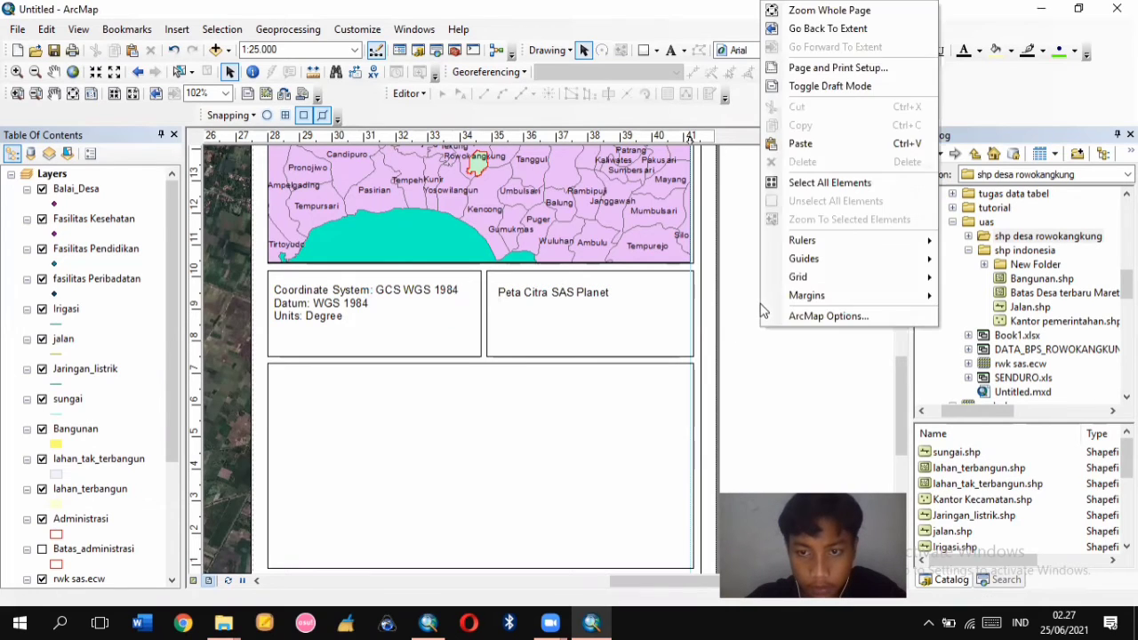
pyautogui.click(585, 298)
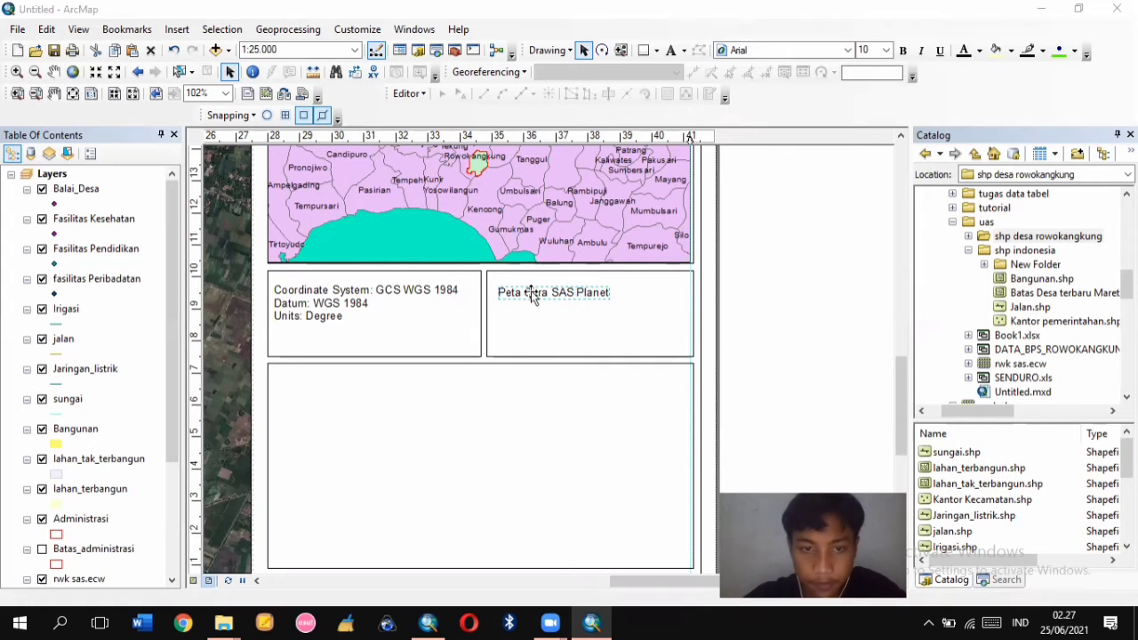
pyautogui.press('Delete')
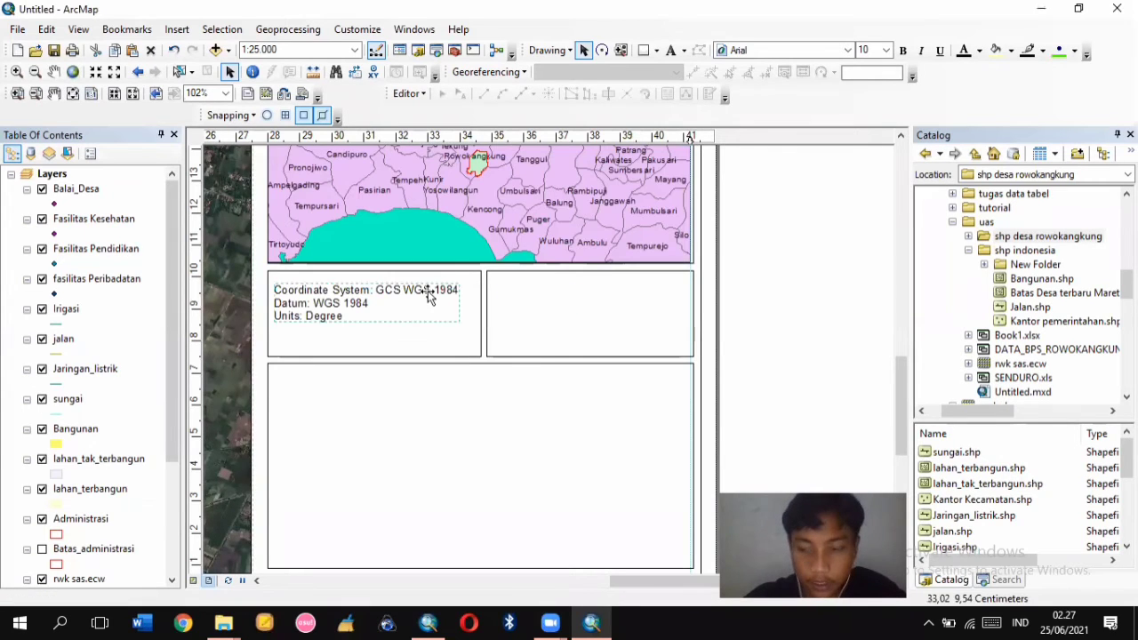
pyautogui.press('Delete')
# Paste the copied "Spatial Reference" and "Sumber Peta" headings with their text blocks into the two small boxes below the orientation map
pyautogui.rightClick(754, 299)
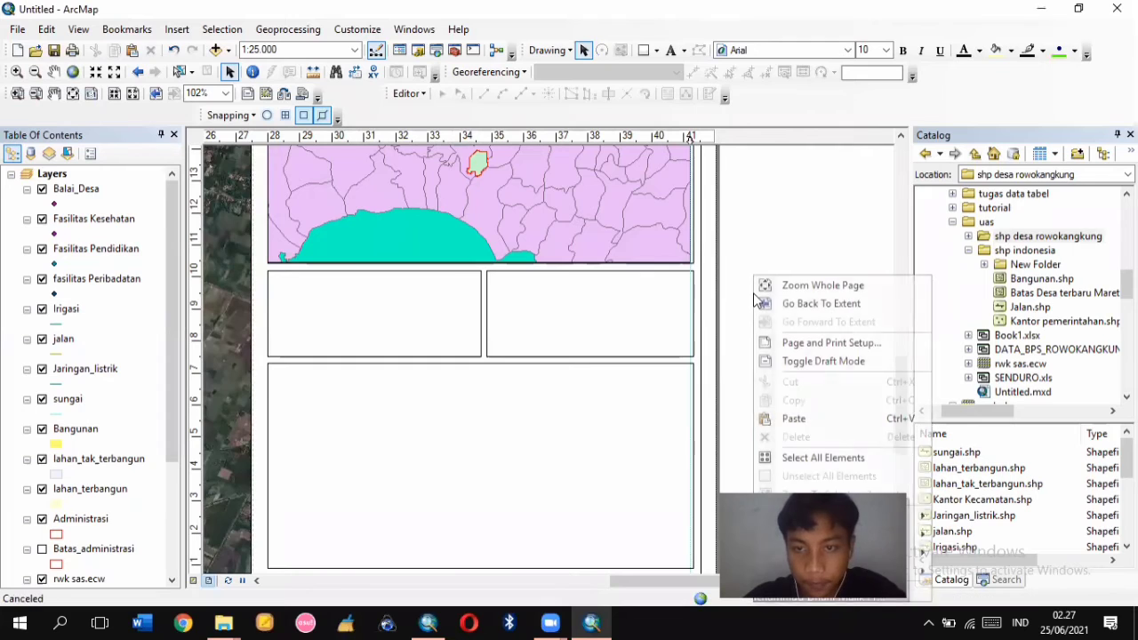
pyautogui.click(739, 307)
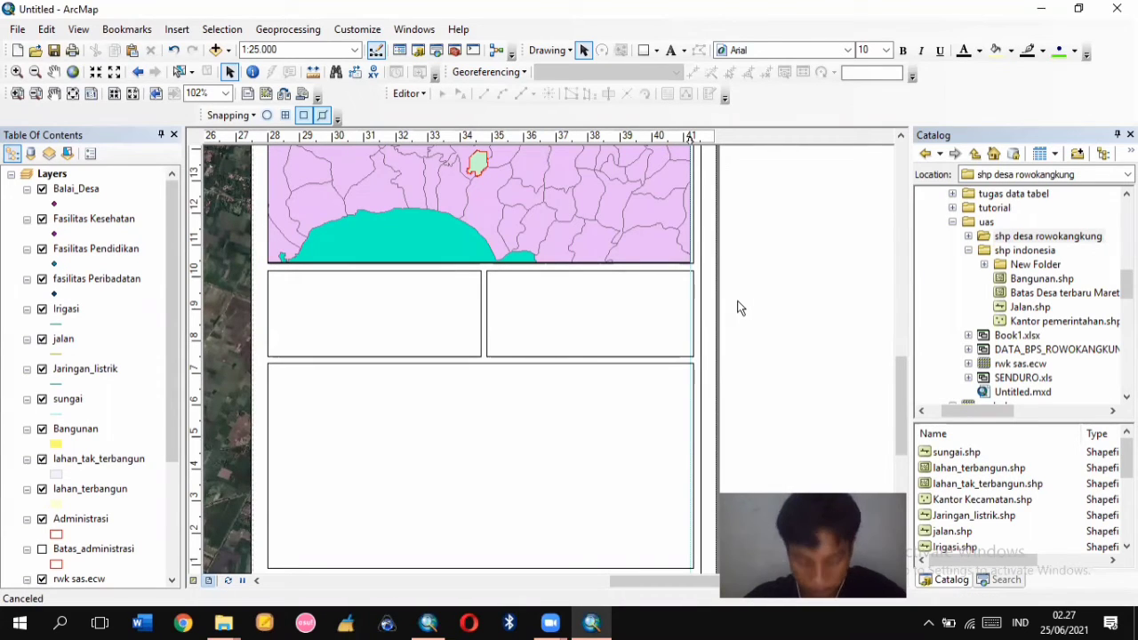
pyautogui.hotkey('ctrl', 'v')
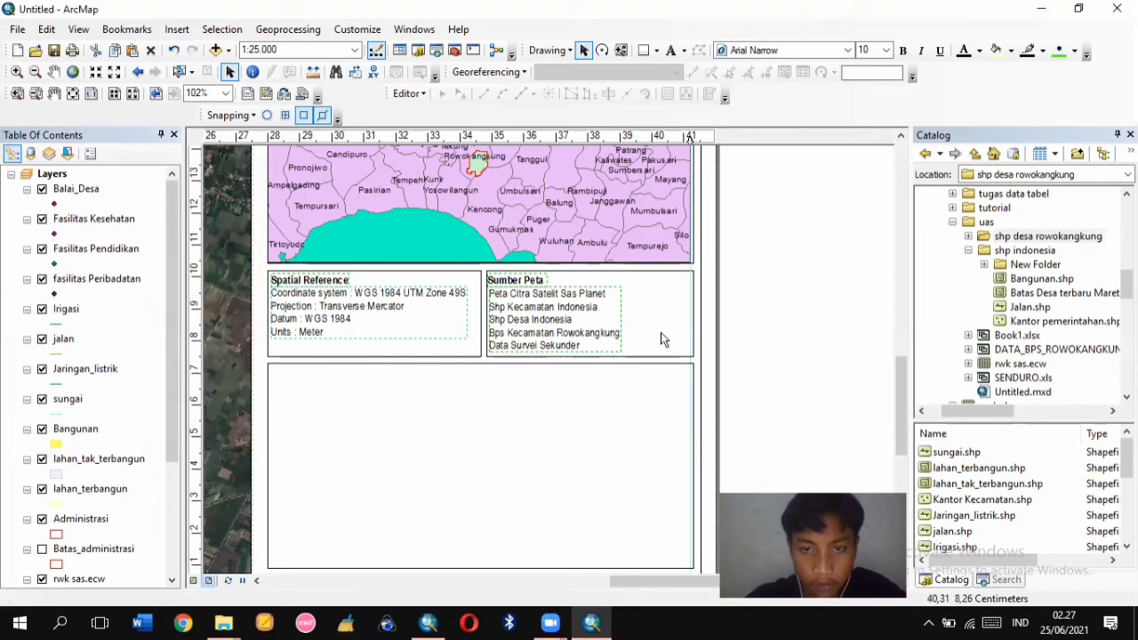
pyautogui.click(424, 383)
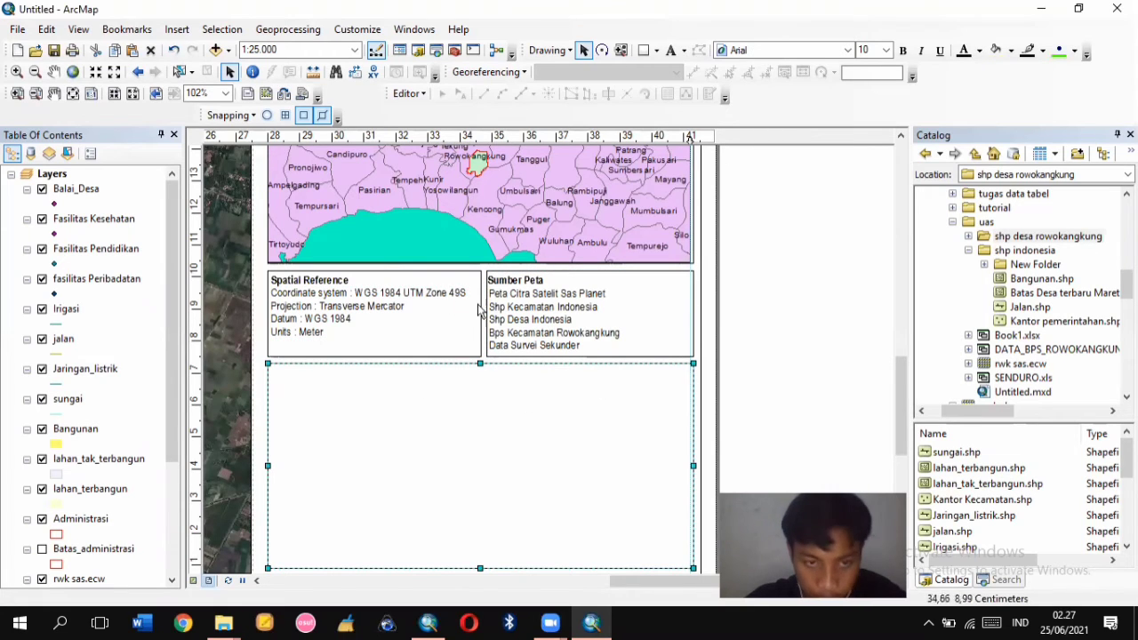
pyautogui.click(325, 281)
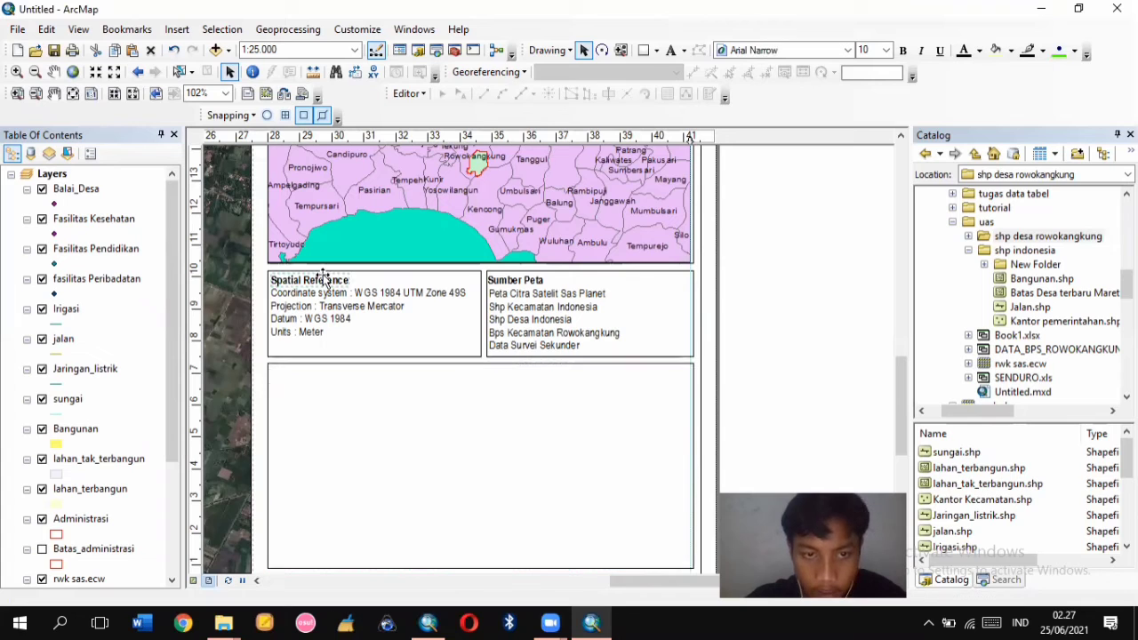
pyautogui.click(537, 341)
pyautogui.scroll(3, 525, 419)
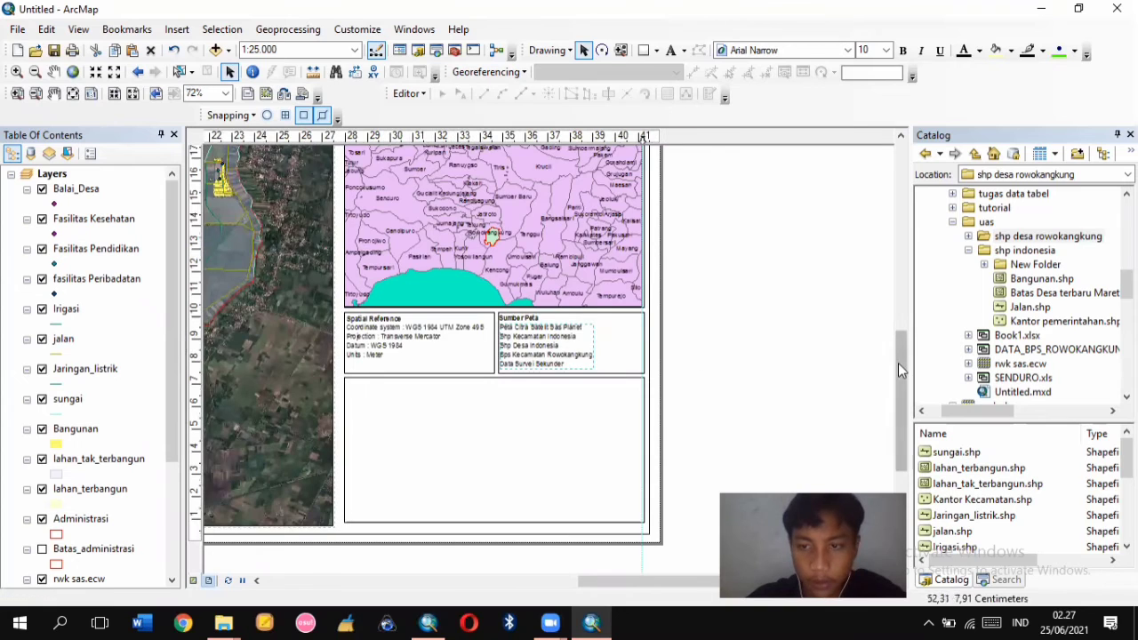
# Start a new legend for the main map and remove the rwk sas.ecw image layer from its items
pyautogui.moveTo(899, 363); pyautogui.dragTo(902, 389)
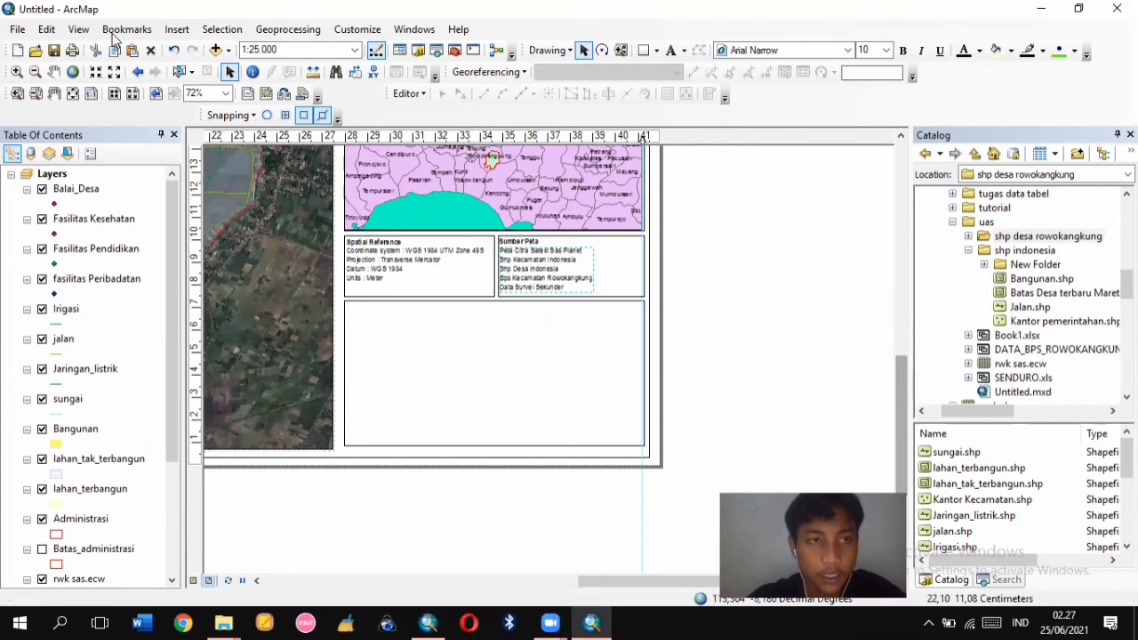
pyautogui.click(175, 30)
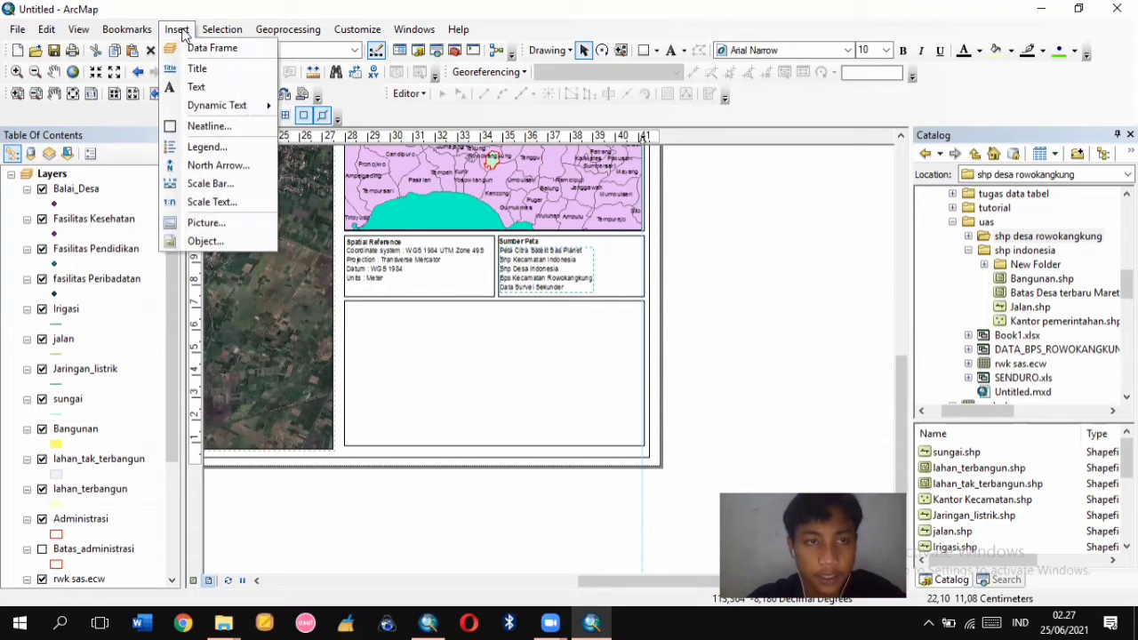
pyautogui.click(213, 147)
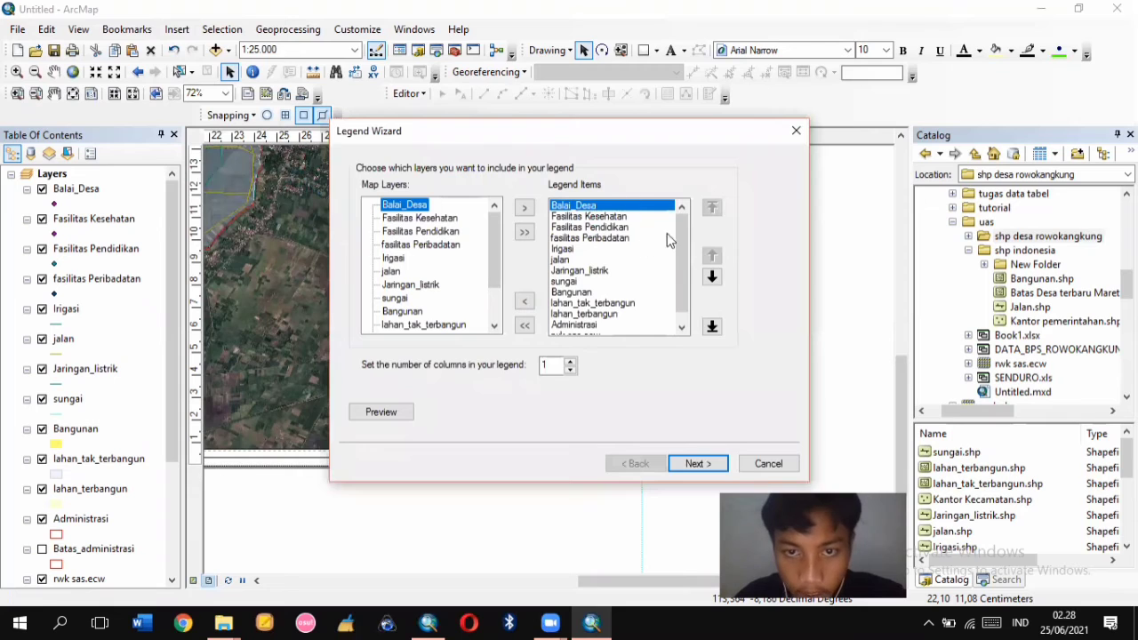
pyautogui.scroll(-1, 681, 254)
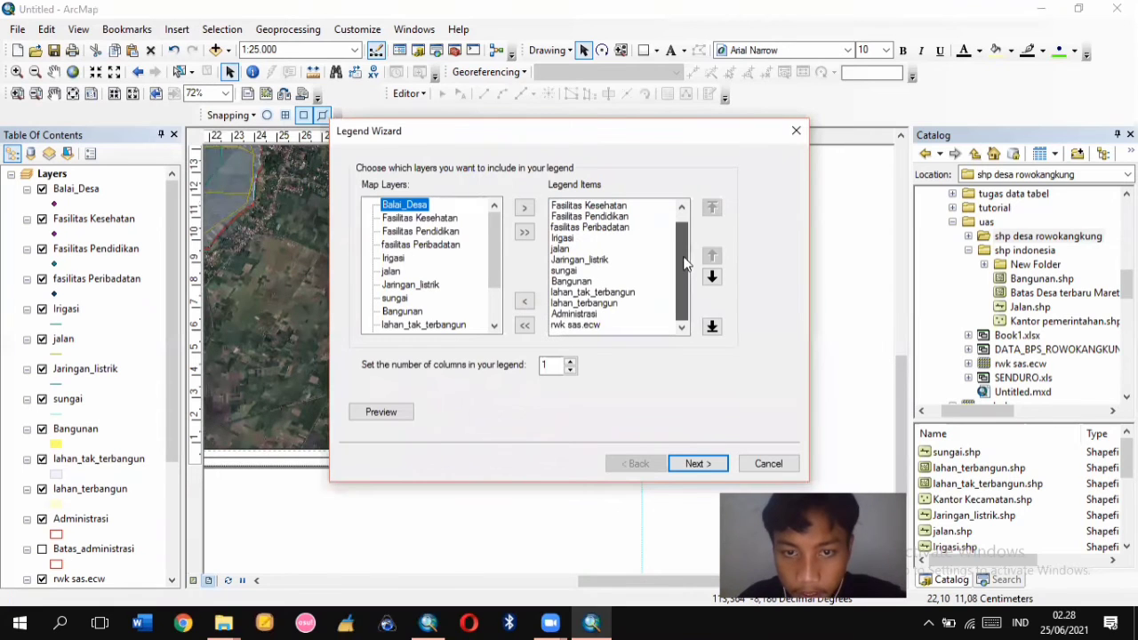
pyautogui.click(580, 325)
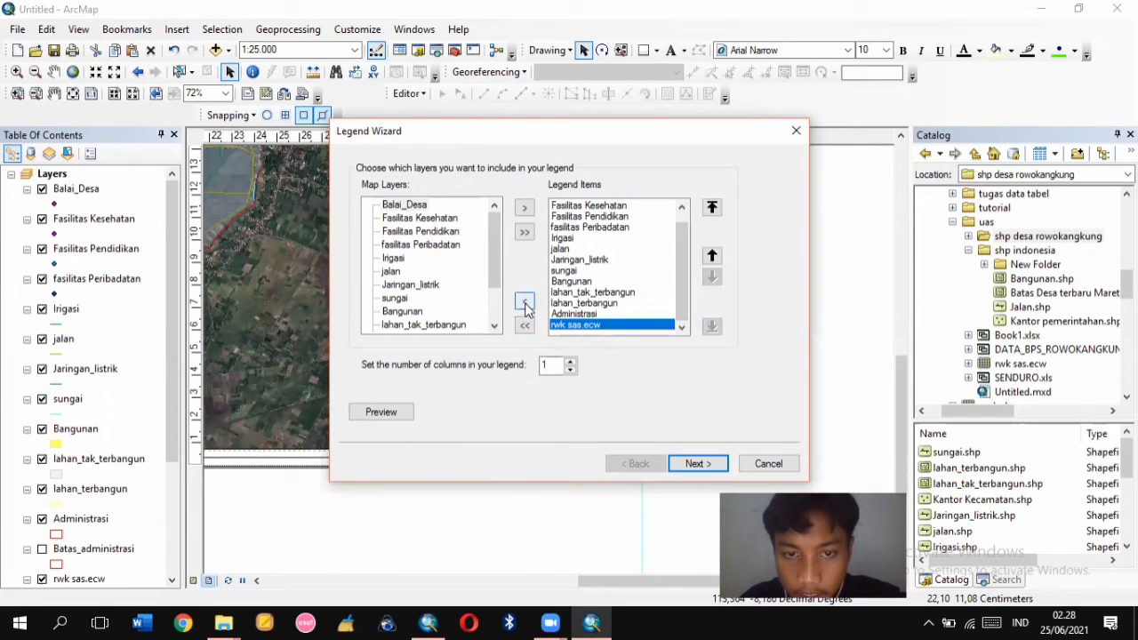
pyautogui.click(525, 303)
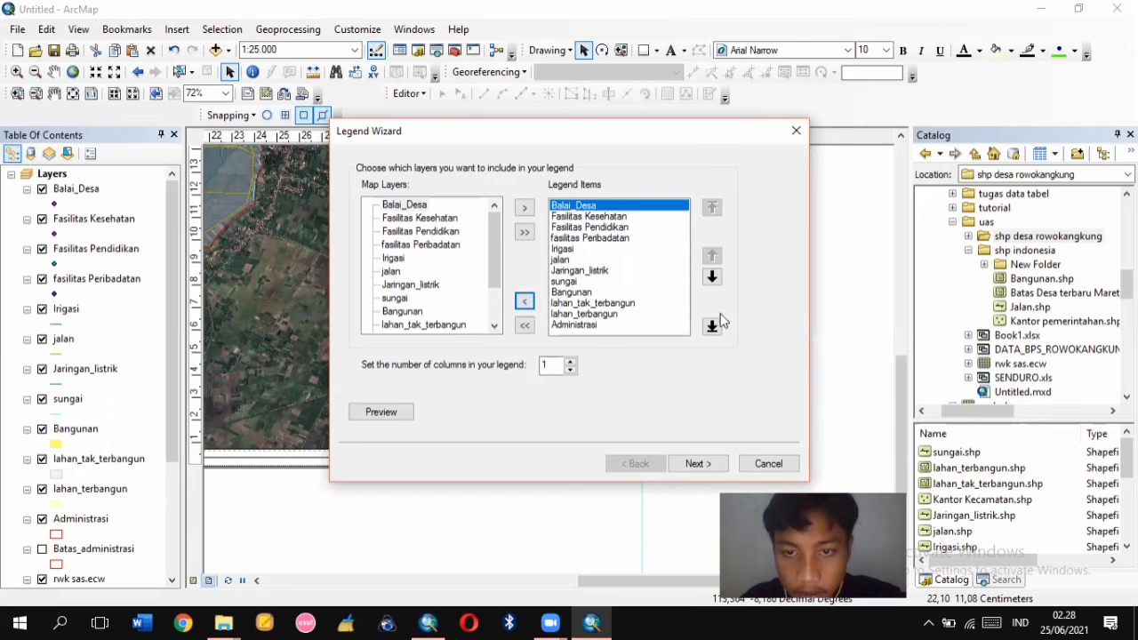
pyautogui.click(584, 217)
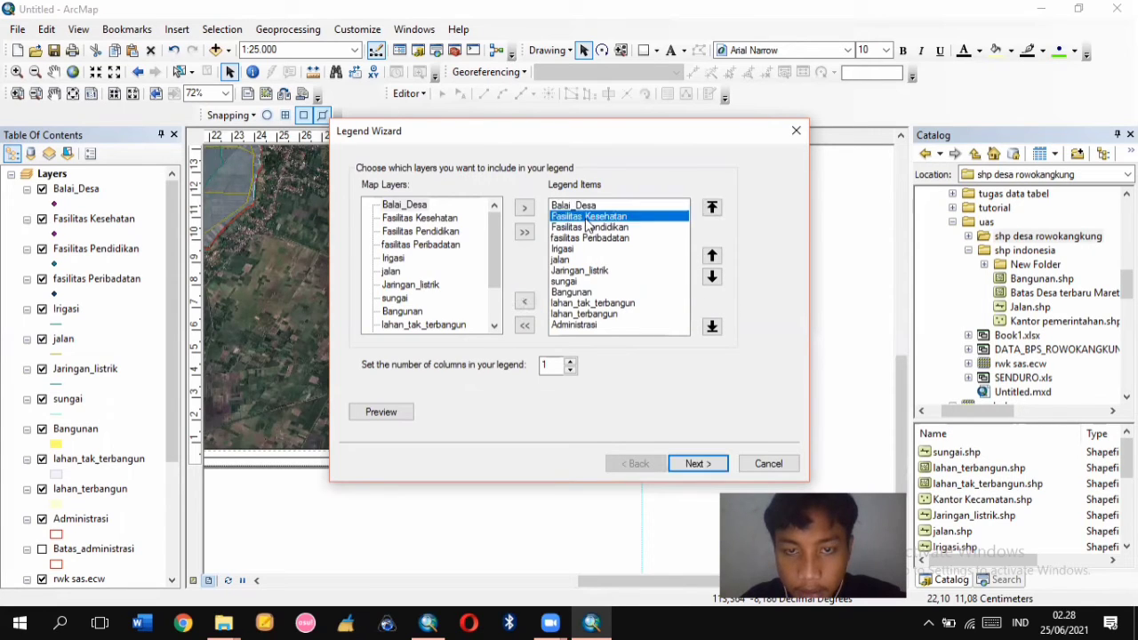
pyautogui.click(593, 227)
pyautogui.click(596, 239)
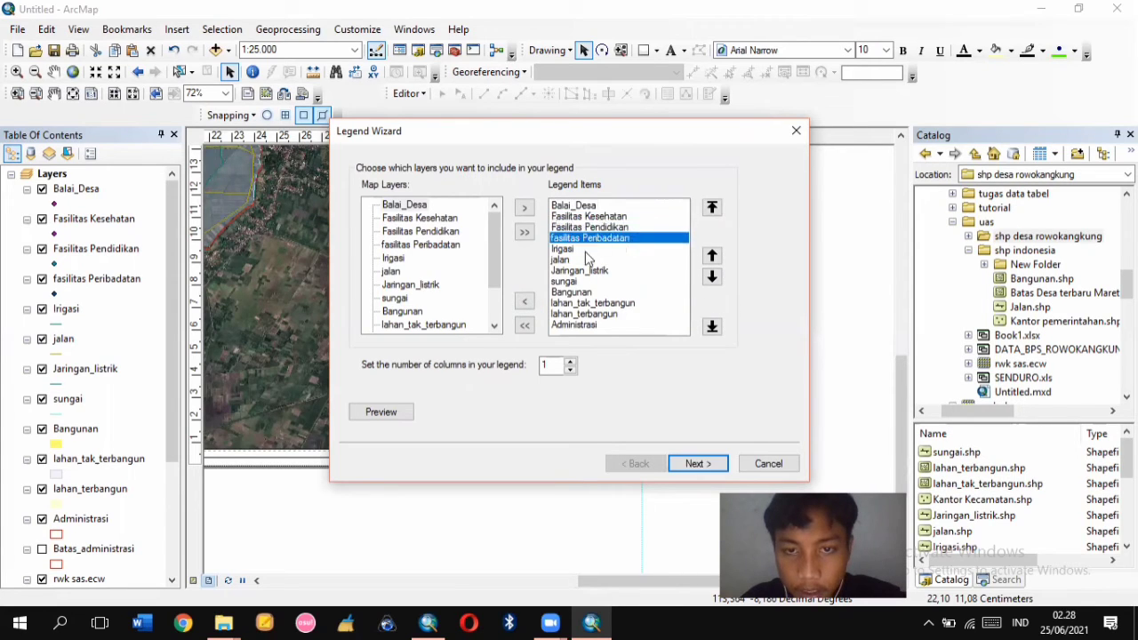
pyautogui.click(586, 252)
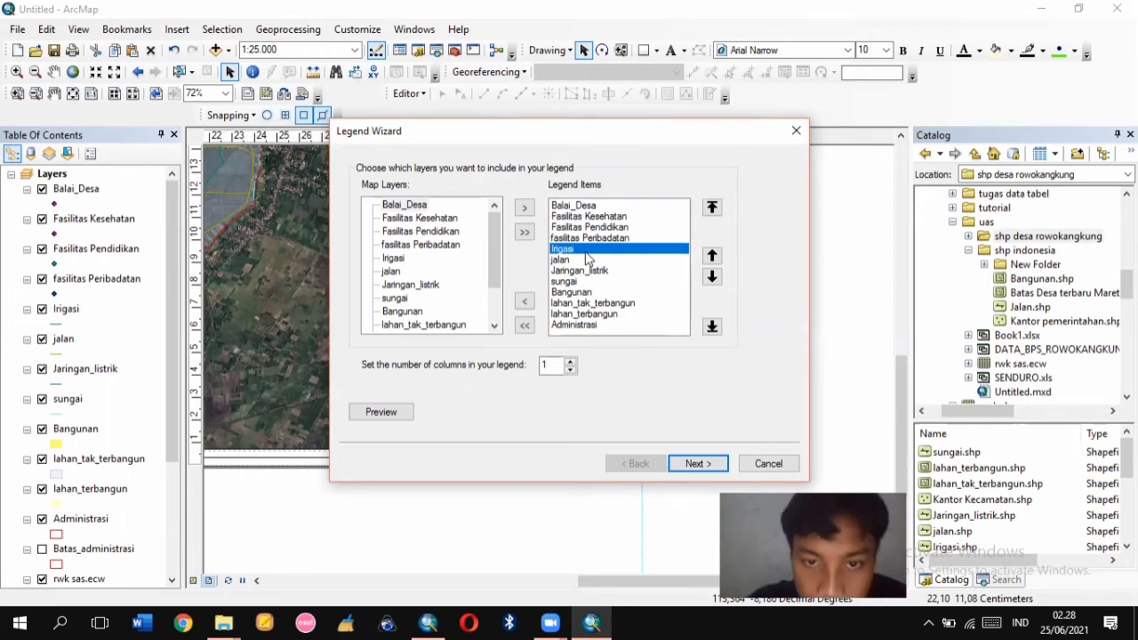
pyautogui.click(591, 282)
pyautogui.click(603, 324)
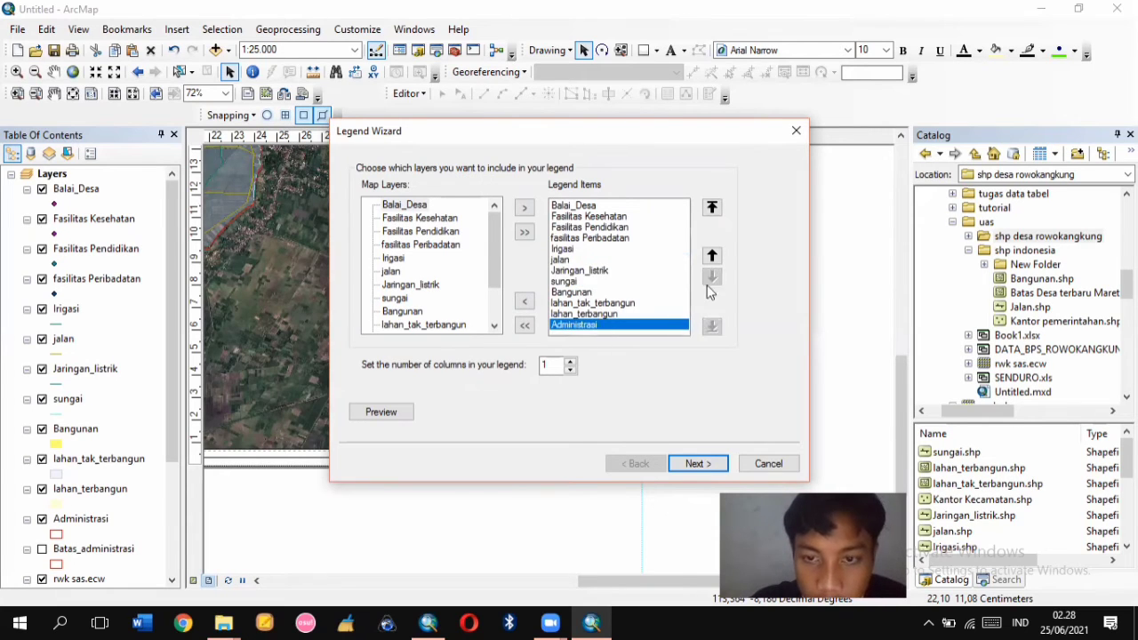
# Set the legend to be laid out in two columns and continue to its title settings
pyautogui.click(571, 361)
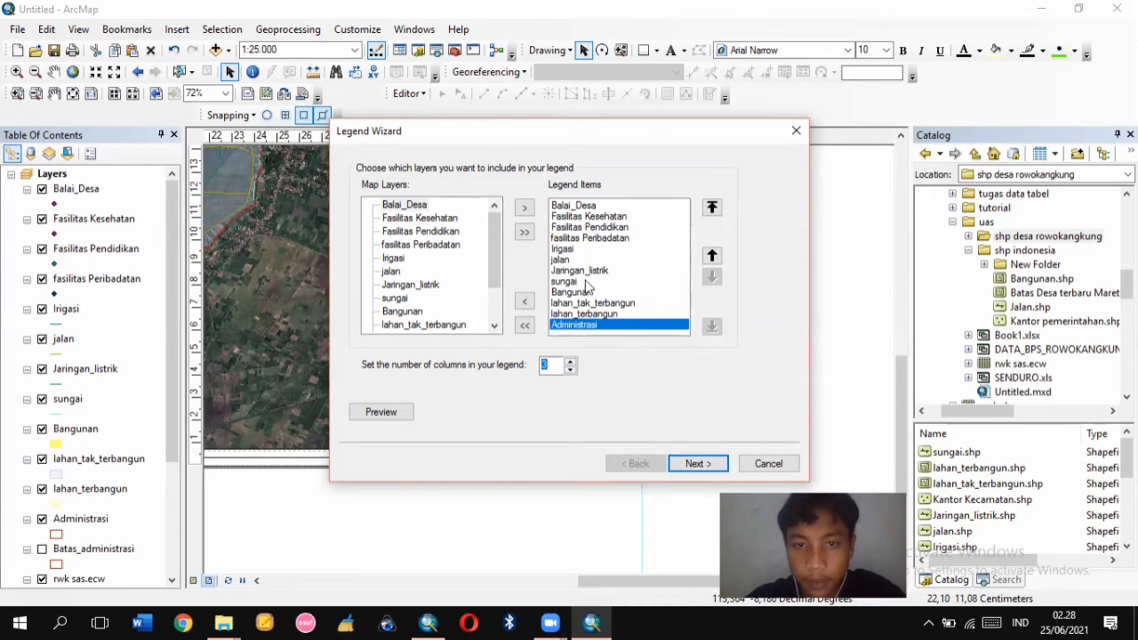
pyautogui.click(571, 361)
pyautogui.click(721, 469)
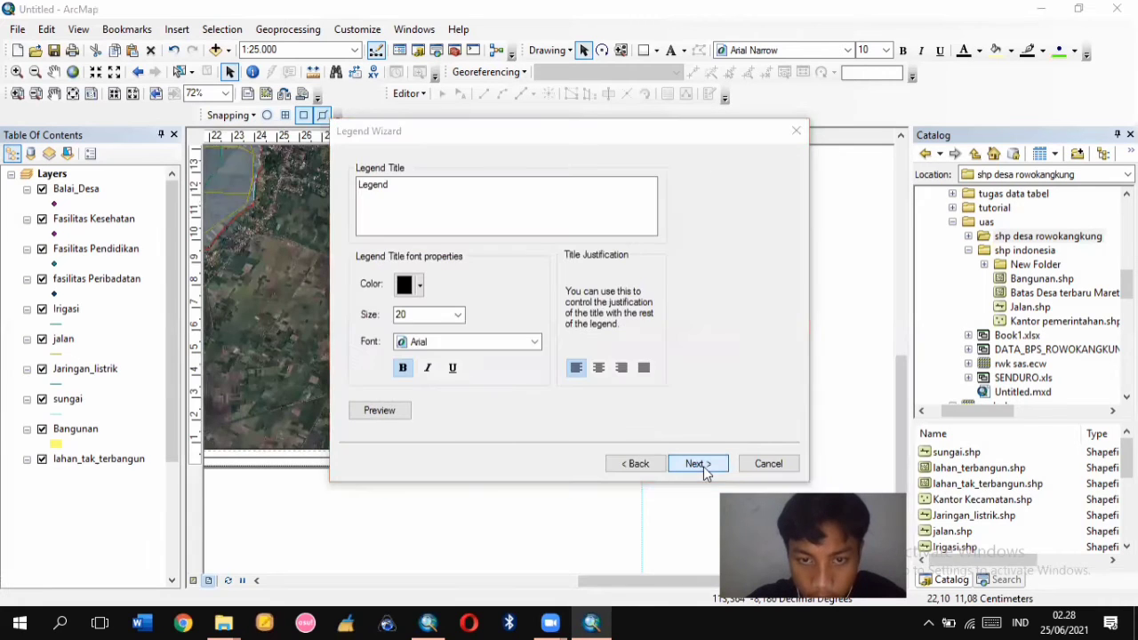
# Title the legend "Legenda", keep its title size at 20, and finish it with the default frame, patch and spacing settings
pyautogui.click(421, 185)
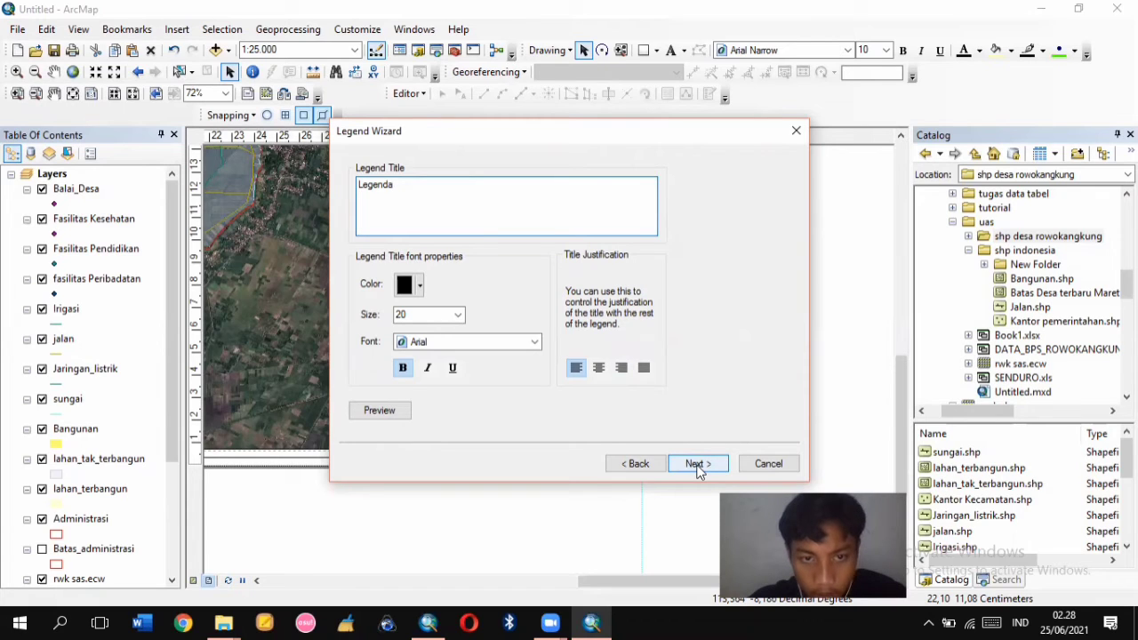
pyautogui.click(460, 316)
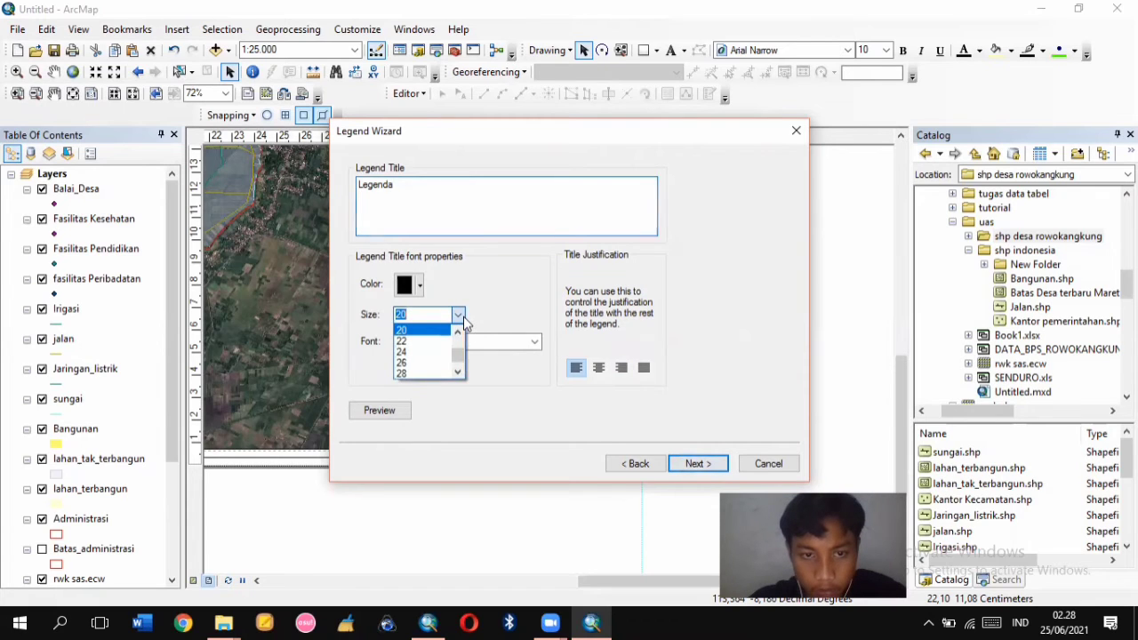
pyautogui.click(459, 317)
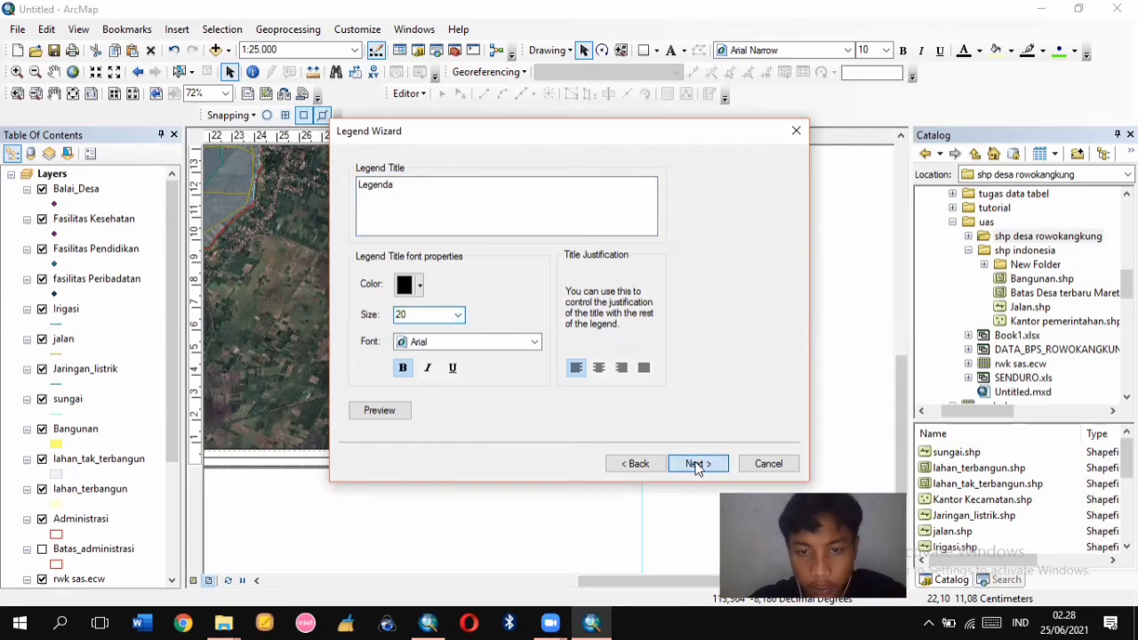
pyautogui.click(698, 464)
pyautogui.click(698, 464)
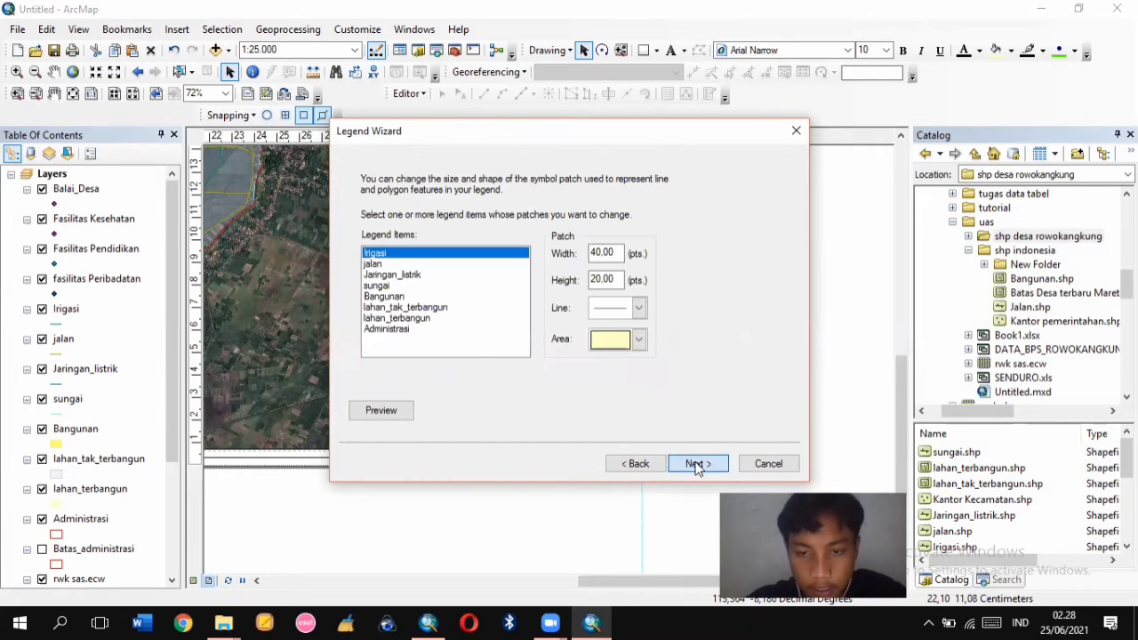
pyautogui.click(698, 464)
pyautogui.click(696, 464)
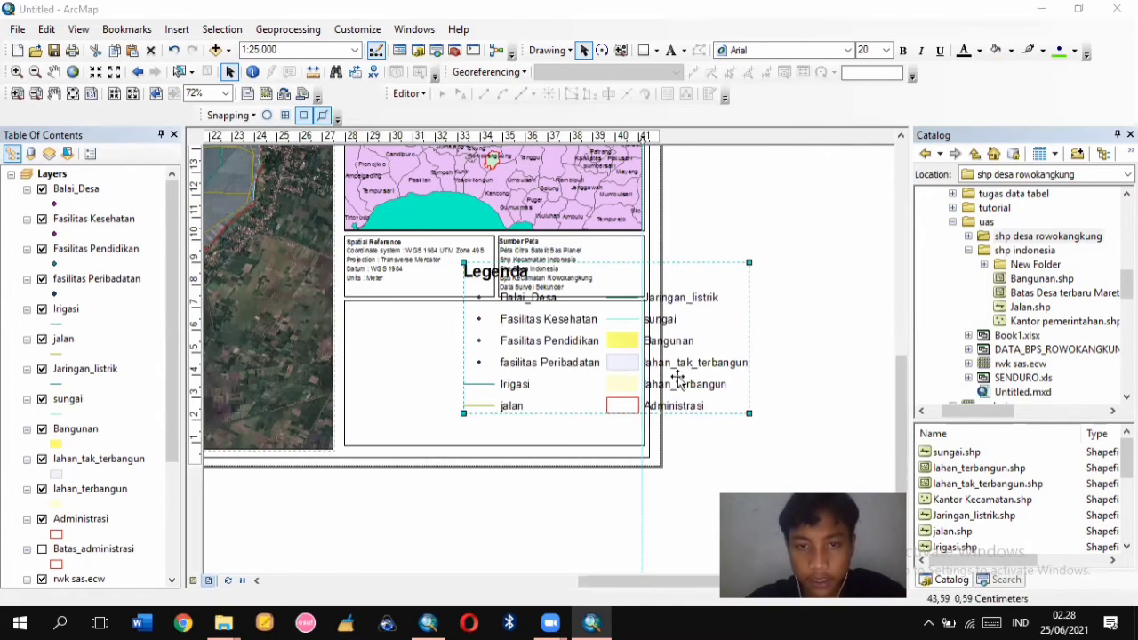
# Move the legend into the large empty box below the Spatial Reference and Sumber Peta boxes and shrink it to fit
pyautogui.moveTo(666, 291); pyautogui.dragTo(582, 305)
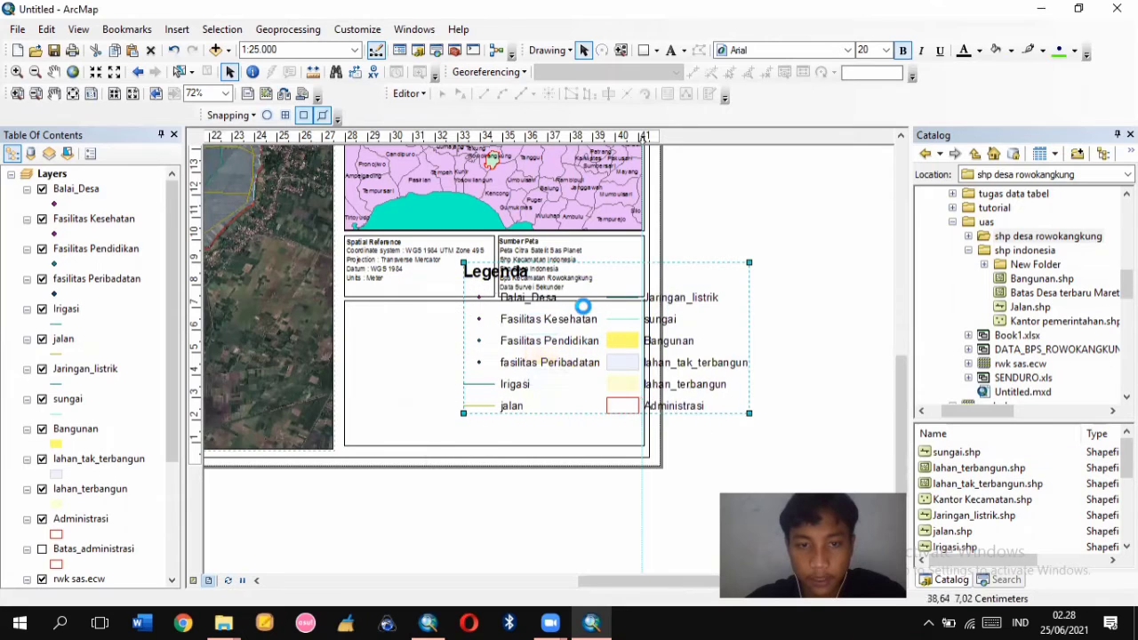
pyautogui.moveTo(666, 276); pyautogui.dragTo(610, 305)
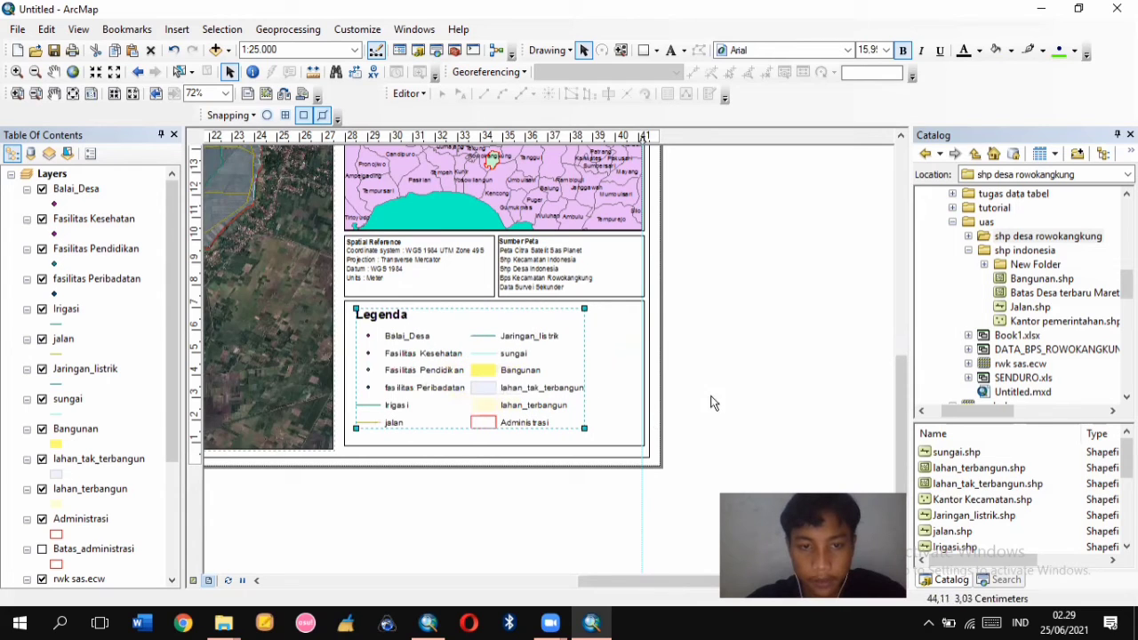
pyautogui.moveTo(613, 583); pyautogui.dragTo(576, 589)
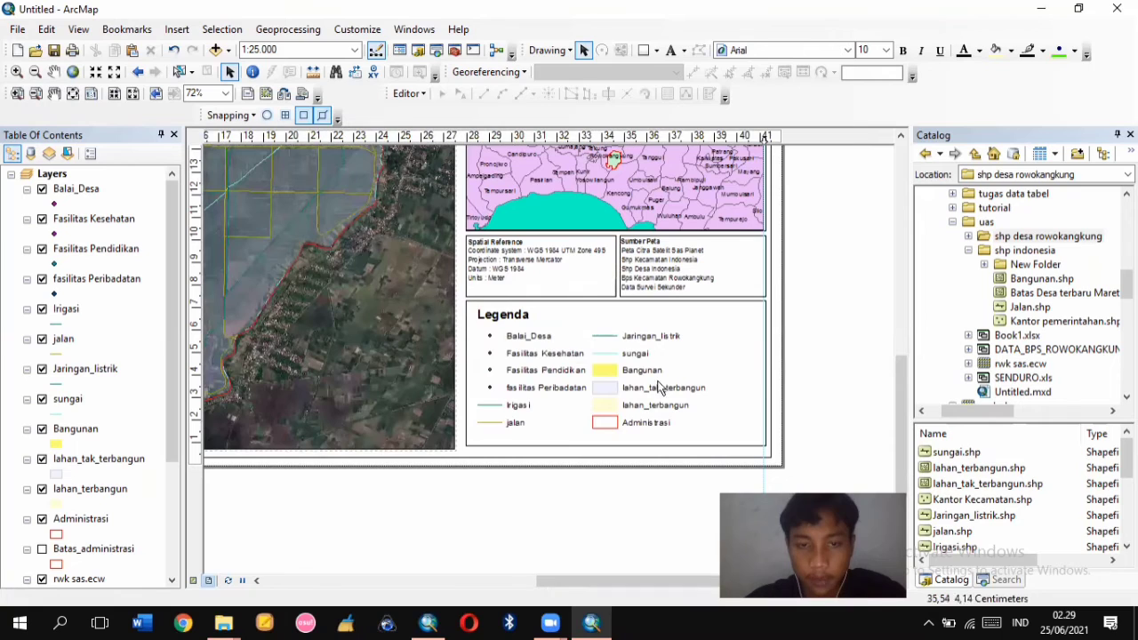
# Convert the legend to graphics and ungroup it into separate entries
pyautogui.moveTo(439, 283); pyautogui.dragTo(846, 472)
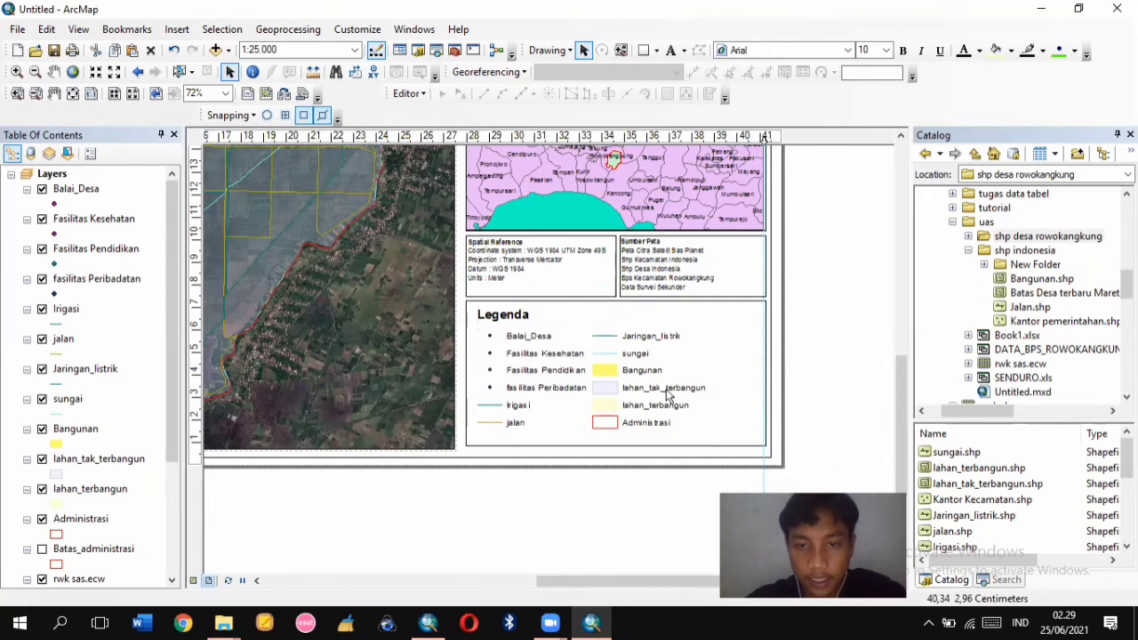
pyautogui.rightClick(559, 338)
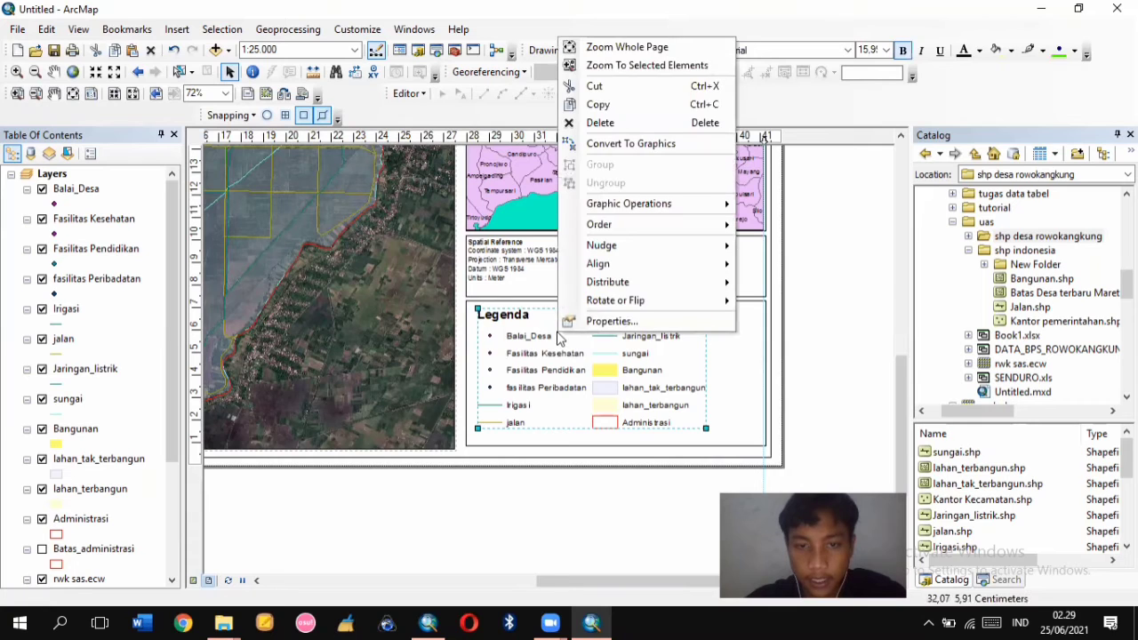
pyautogui.click(627, 145)
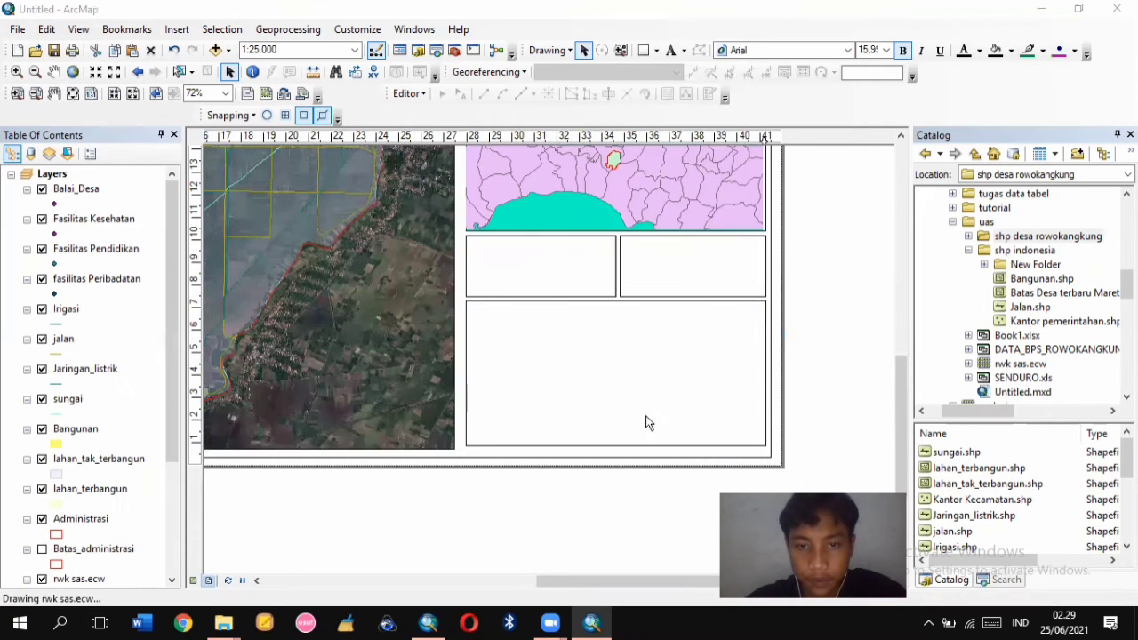
pyautogui.rightClick(570, 365)
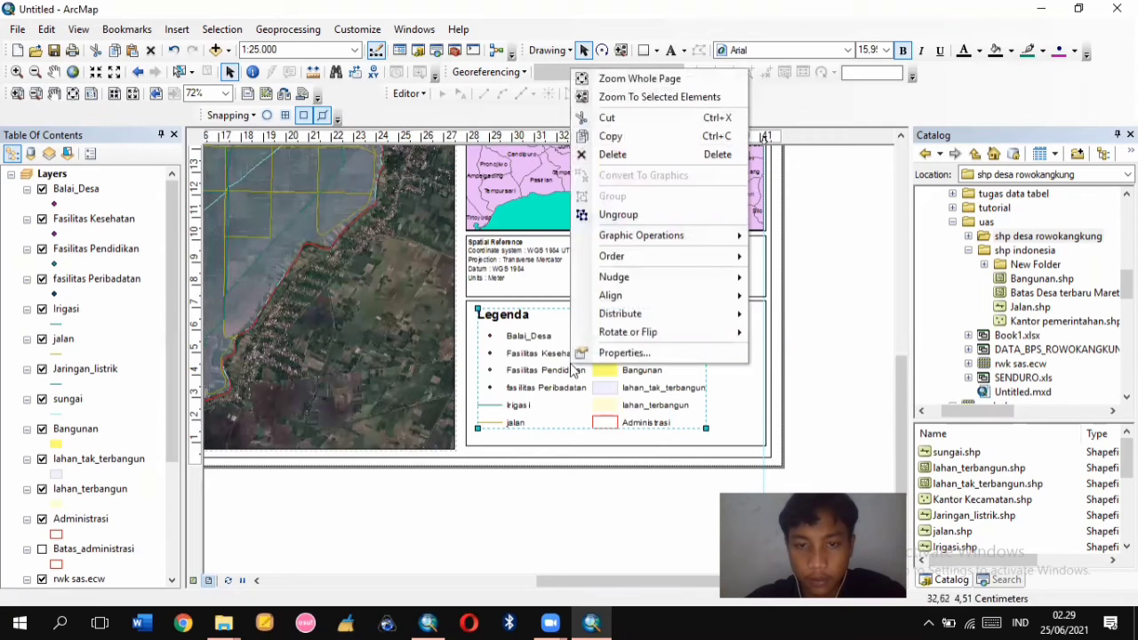
pyautogui.click(602, 222)
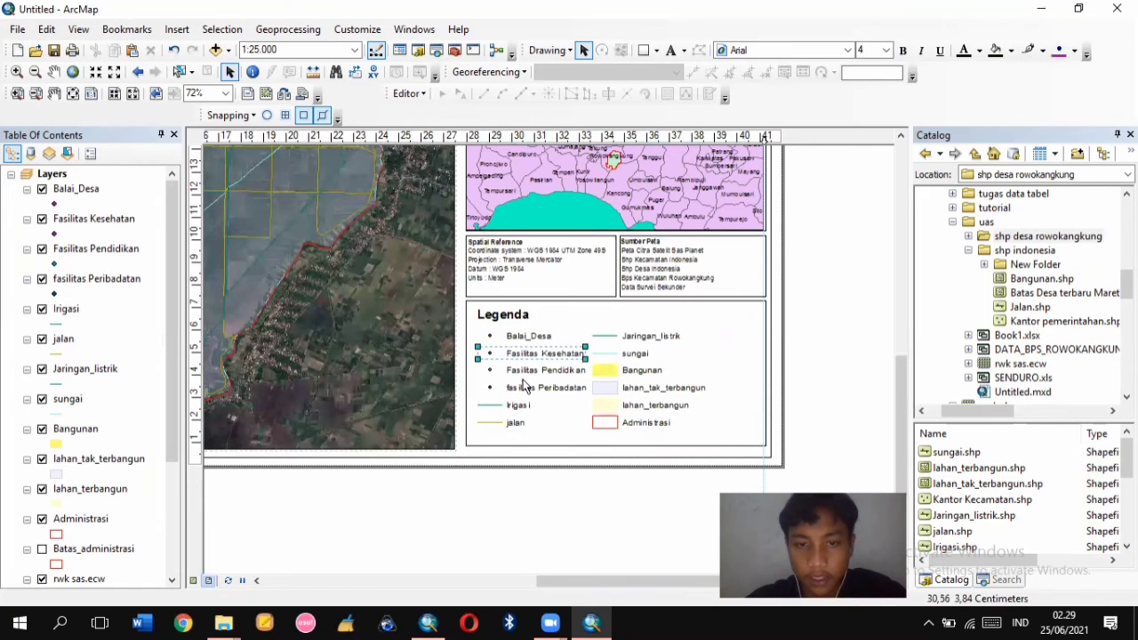
# Shift the legend's second column of entries, from Jaringan_listrik to Administrasi, slightly to the right inside the box
pyautogui.click(534, 370)
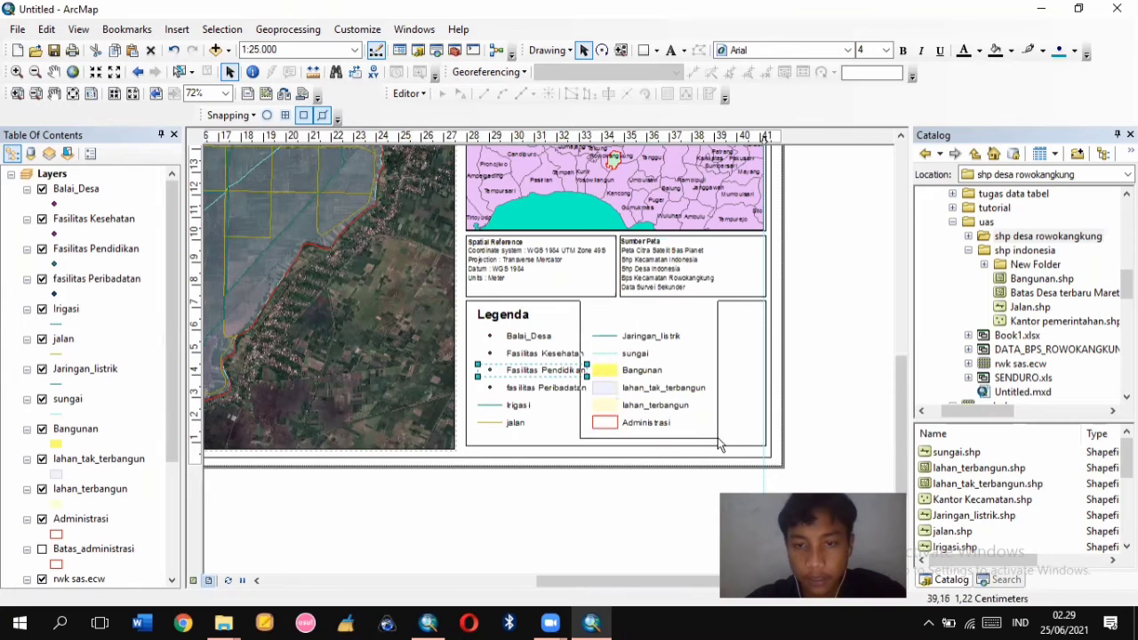
pyautogui.moveTo(728, 442); pyautogui.dragTo(731, 443)
pyautogui.moveTo(618, 377); pyautogui.dragTo(641, 377)
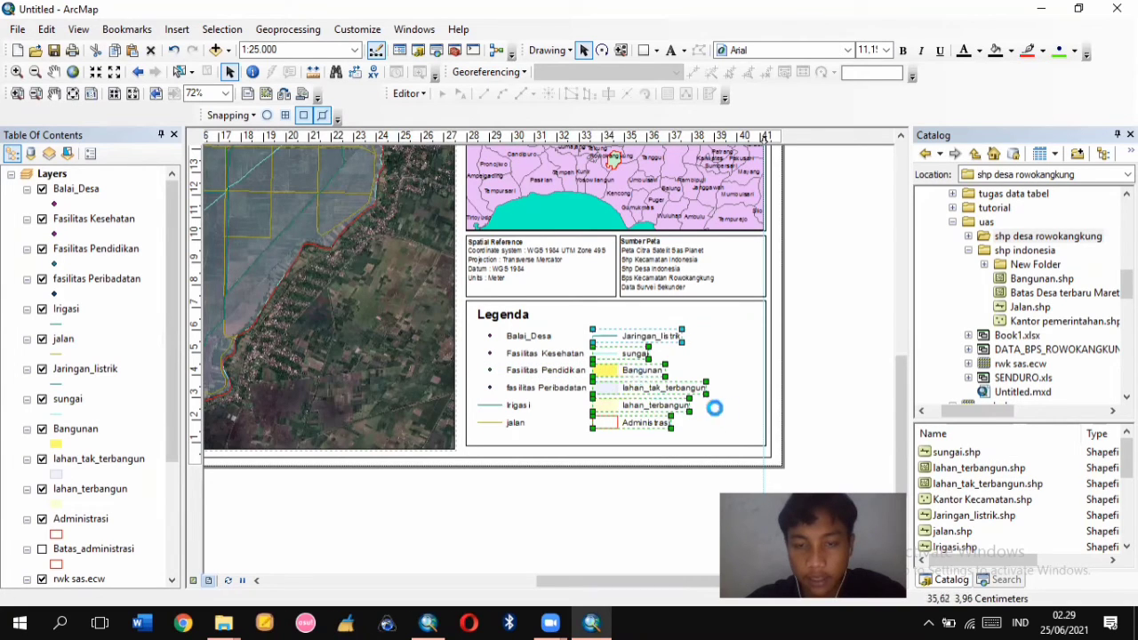
pyautogui.click(807, 415)
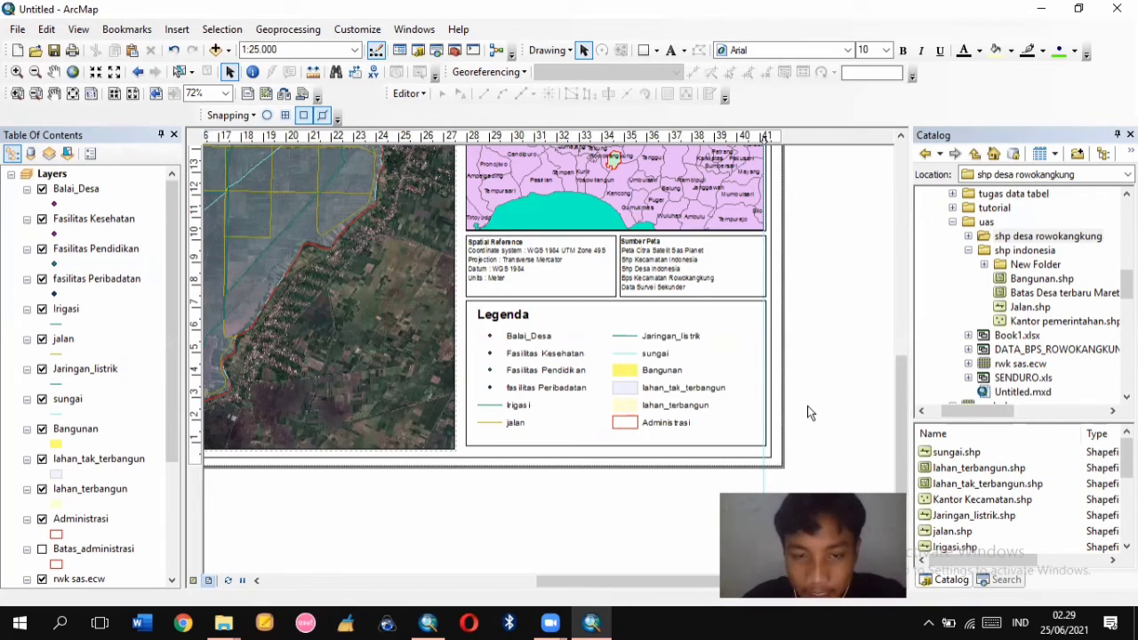
# Ungroup the Balai_Desa legend entry so its symbol and label are separate
pyautogui.scroll(-2, 576, 377)
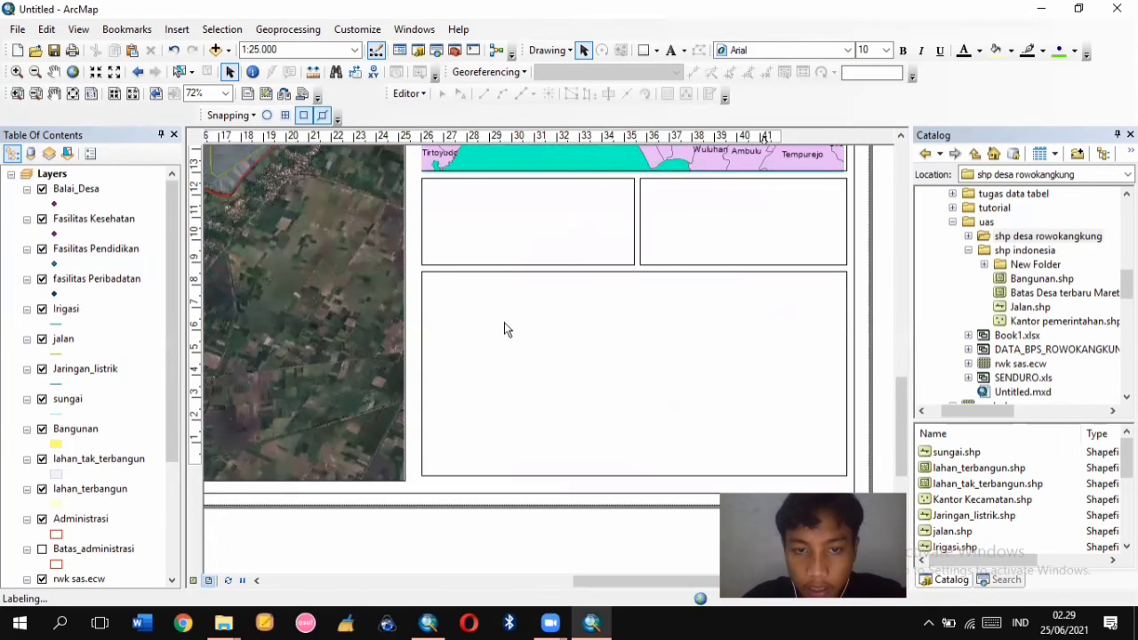
pyautogui.click(507, 327)
pyautogui.rightClick(507, 327)
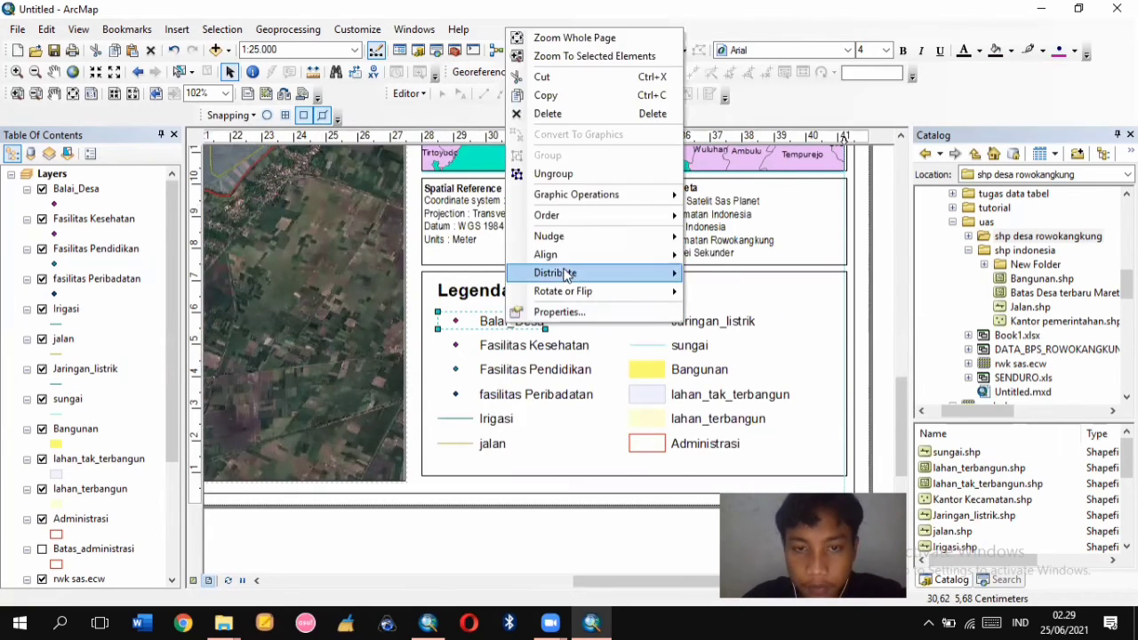
pyautogui.click(569, 174)
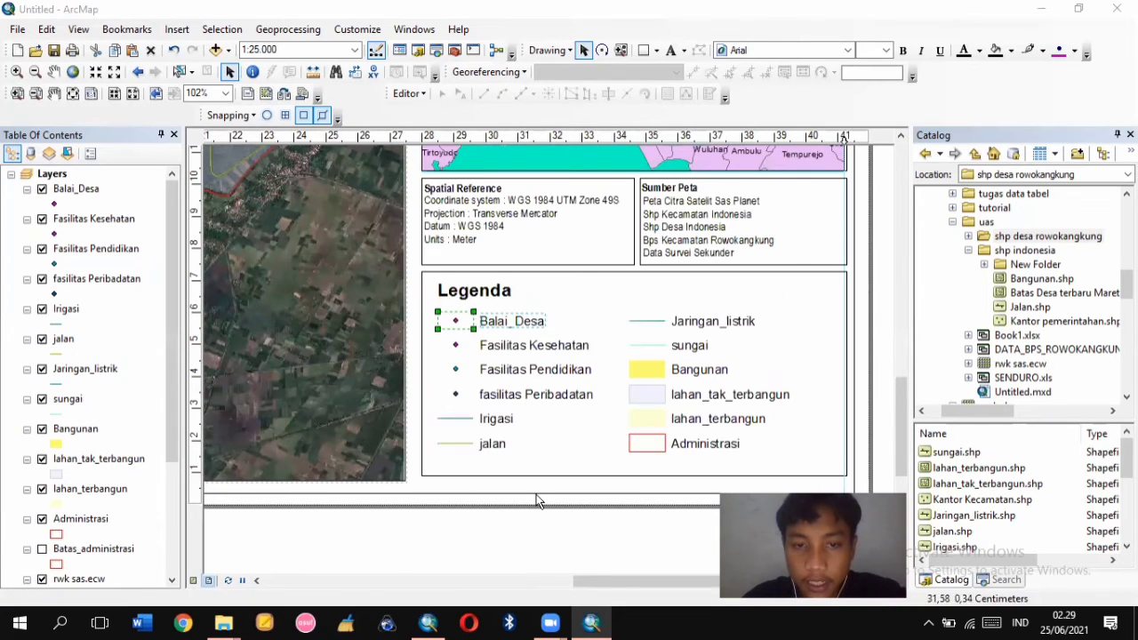
# Change the text of the first legend label to "Balai Desa", replacing the underscore with a space
pyautogui.click(521, 323)
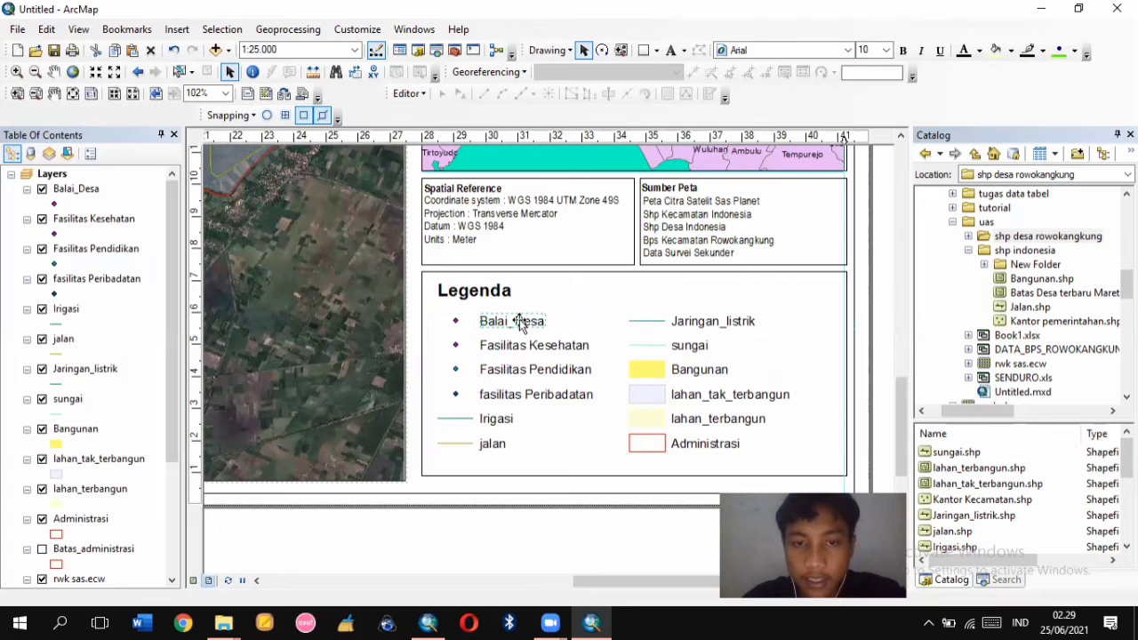
pyautogui.doubleClick(521, 323)
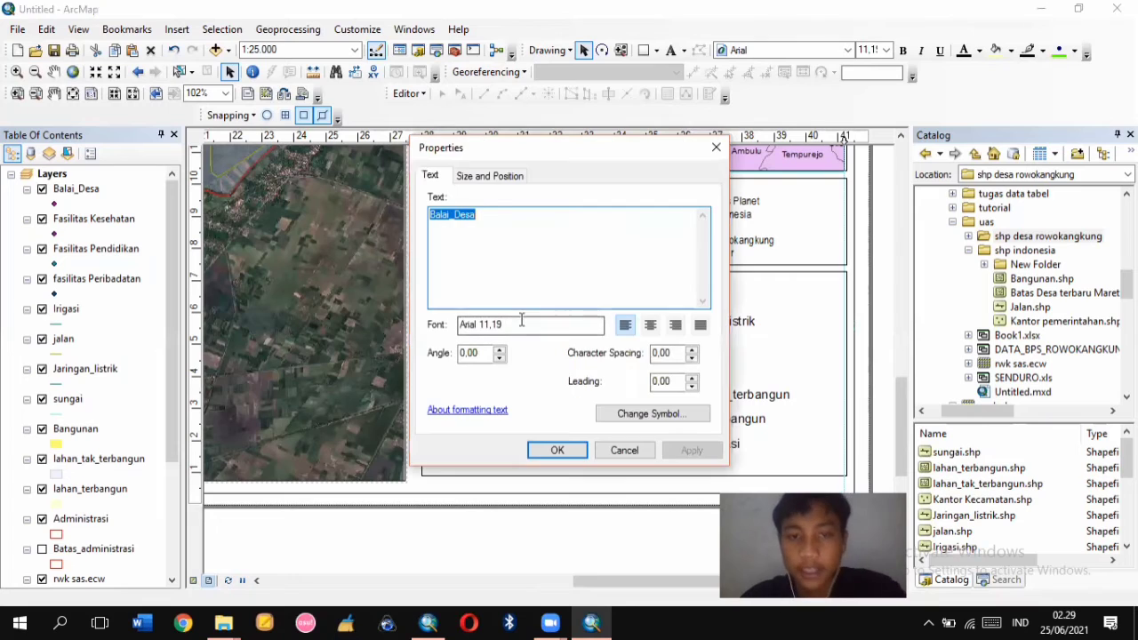
pyautogui.click(458, 218)
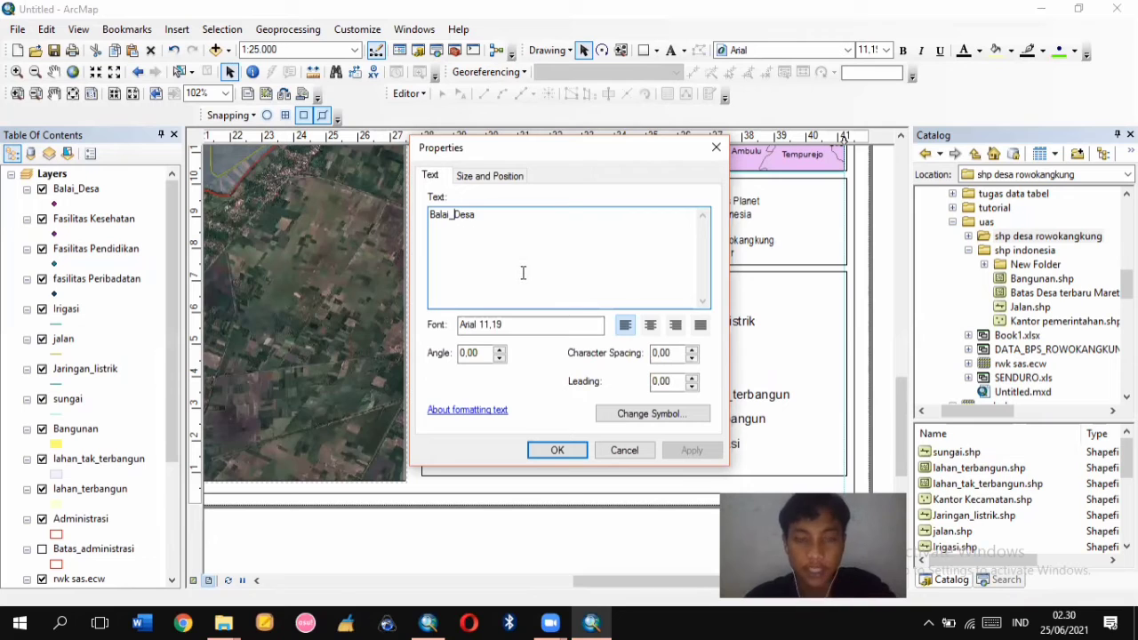
pyautogui.press('BackSpace')
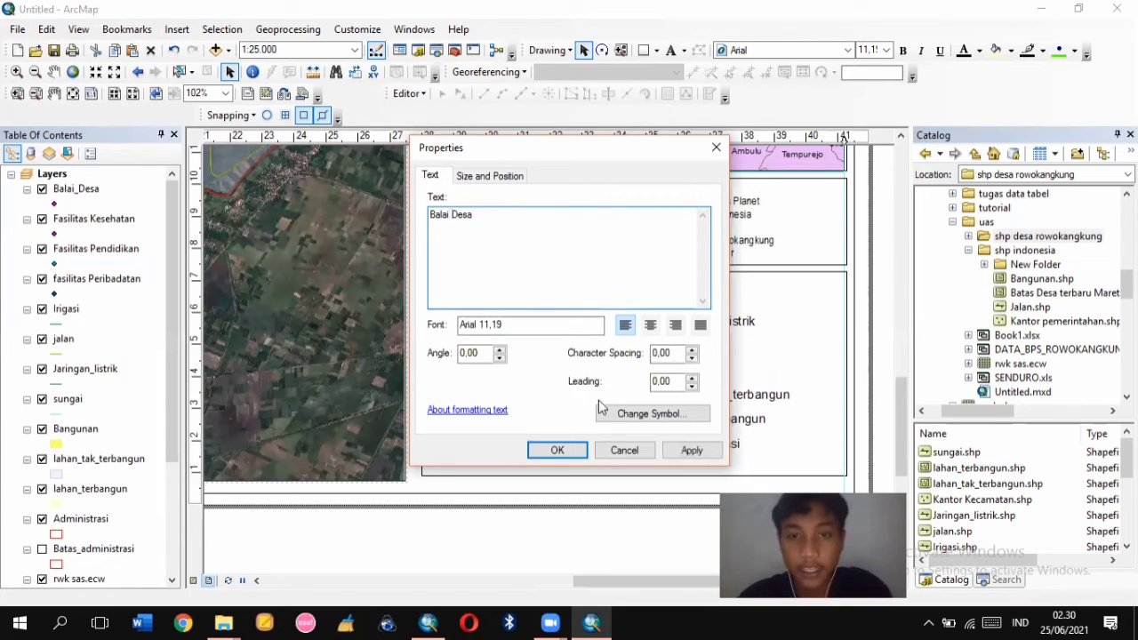
pyautogui.click(557, 451)
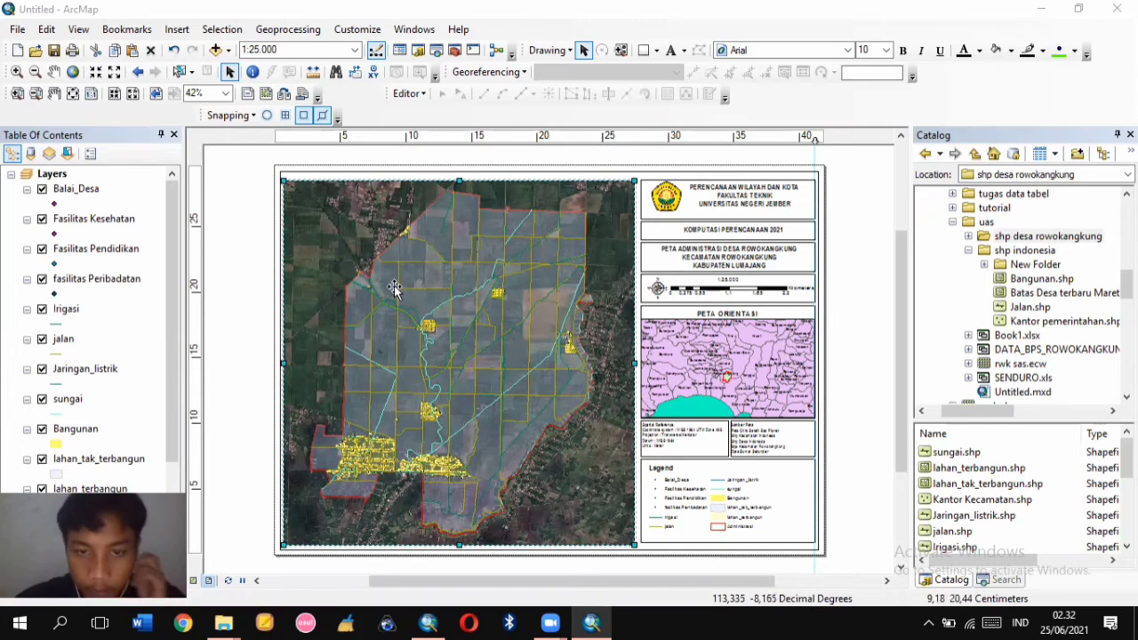
# Add a graticule with lines and labels to the main map's data frame, with parallels and meridians every 30 seconds
pyautogui.rightClick(345, 229)
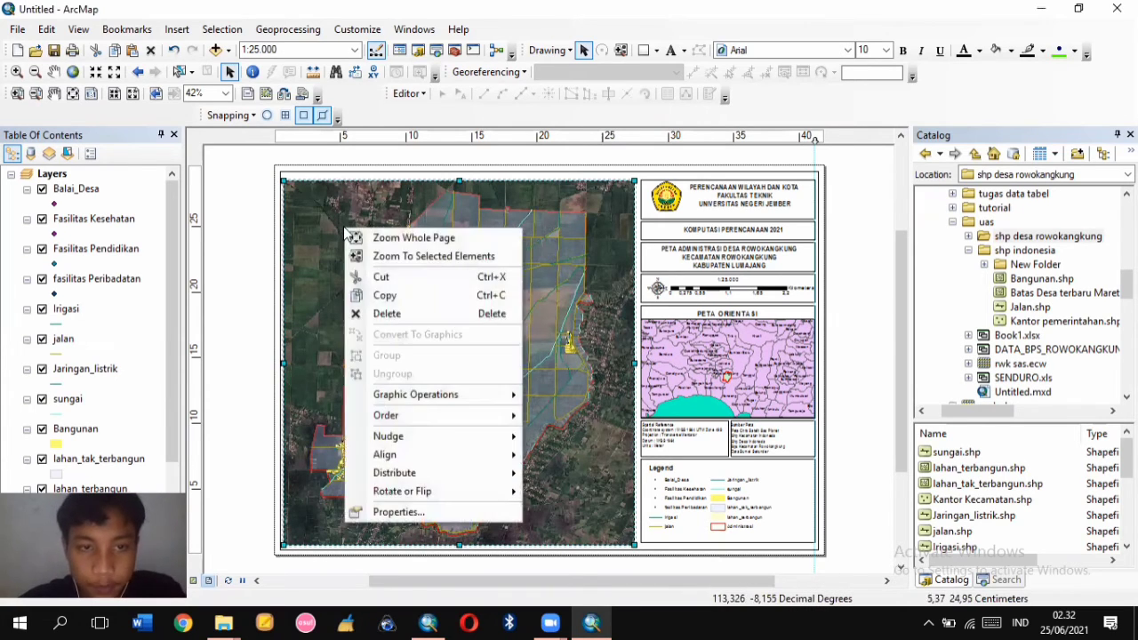
pyautogui.click(440, 514)
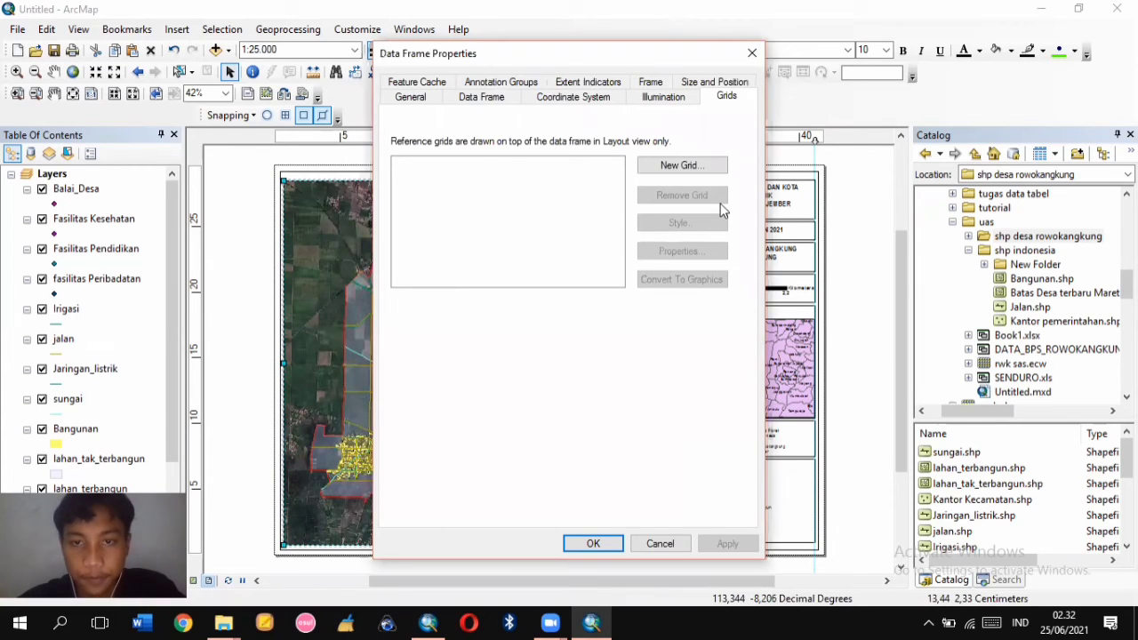
pyautogui.click(686, 166)
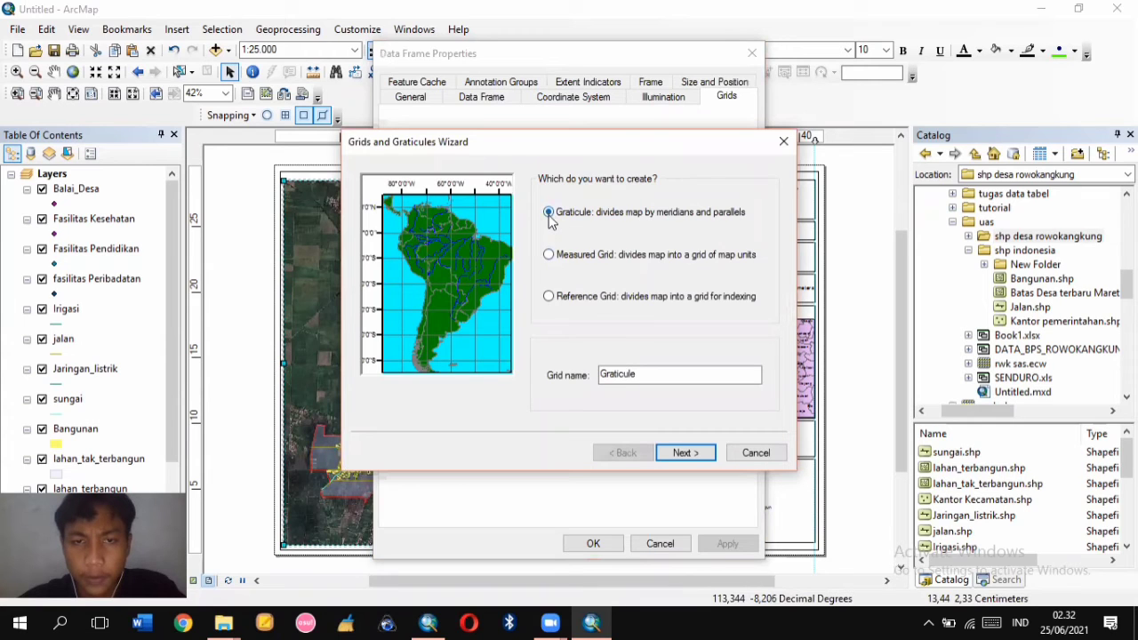
pyautogui.click(561, 258)
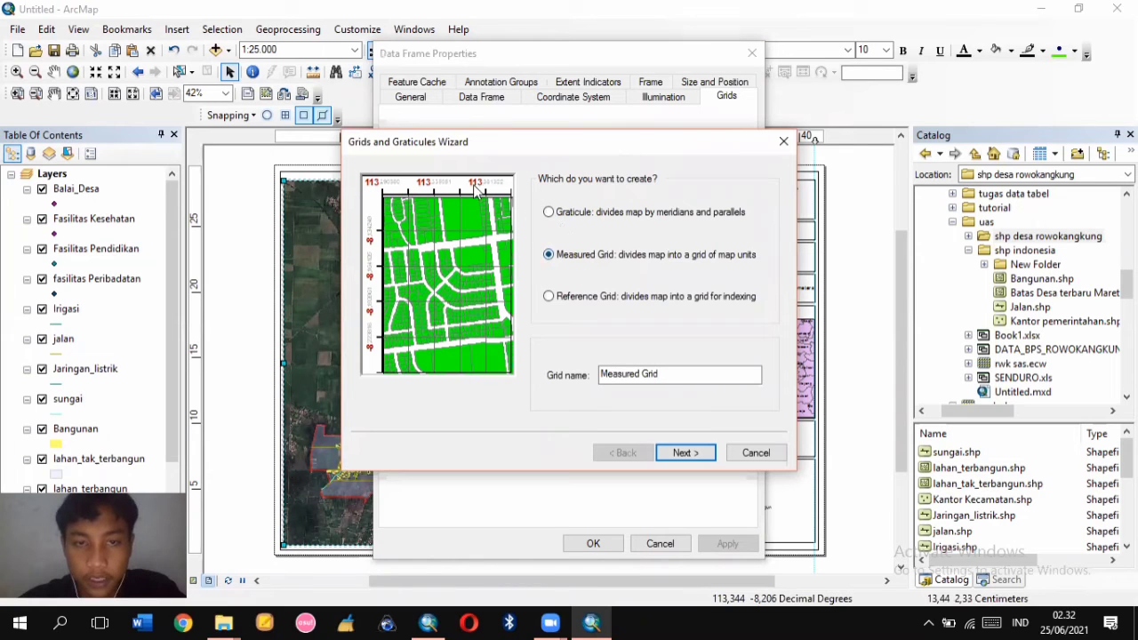
pyautogui.click(549, 213)
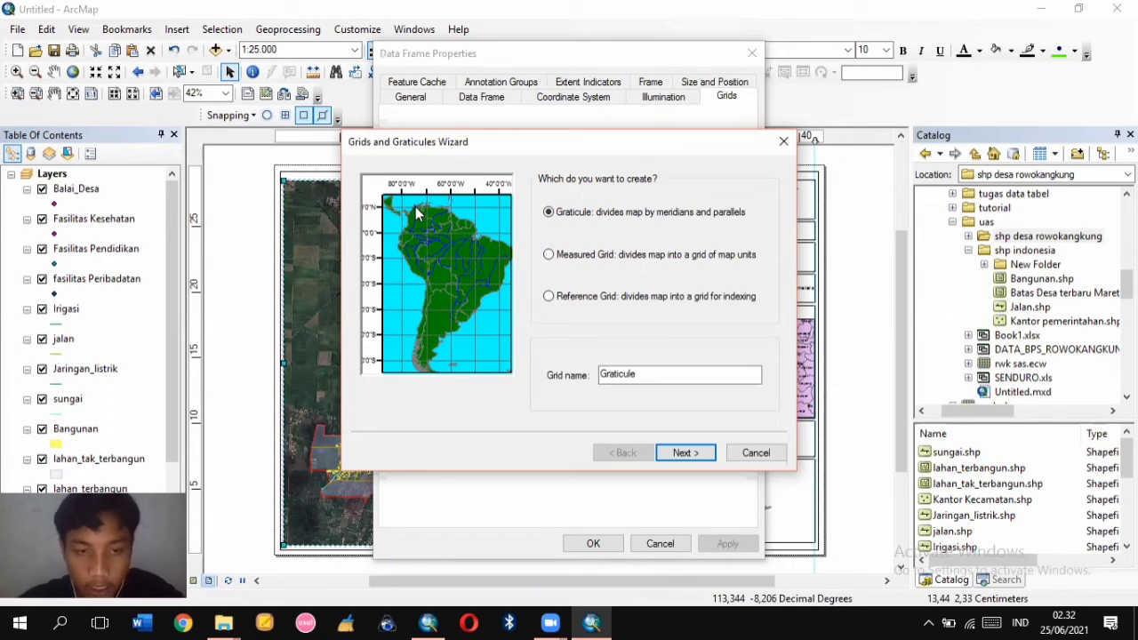
pyautogui.click(692, 453)
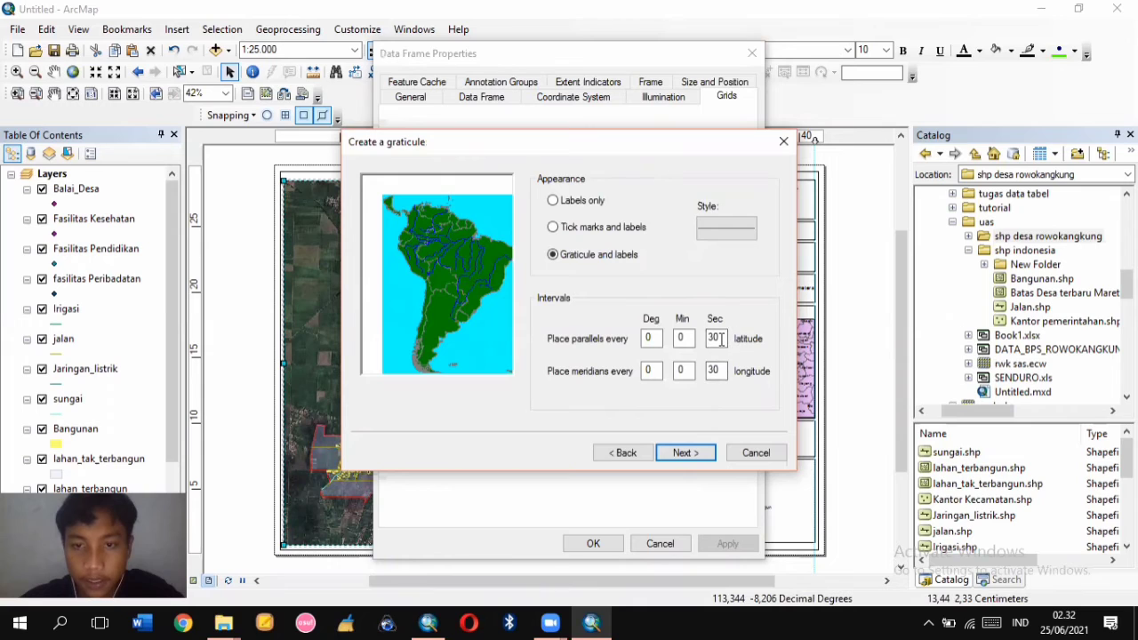
pyautogui.click(684, 455)
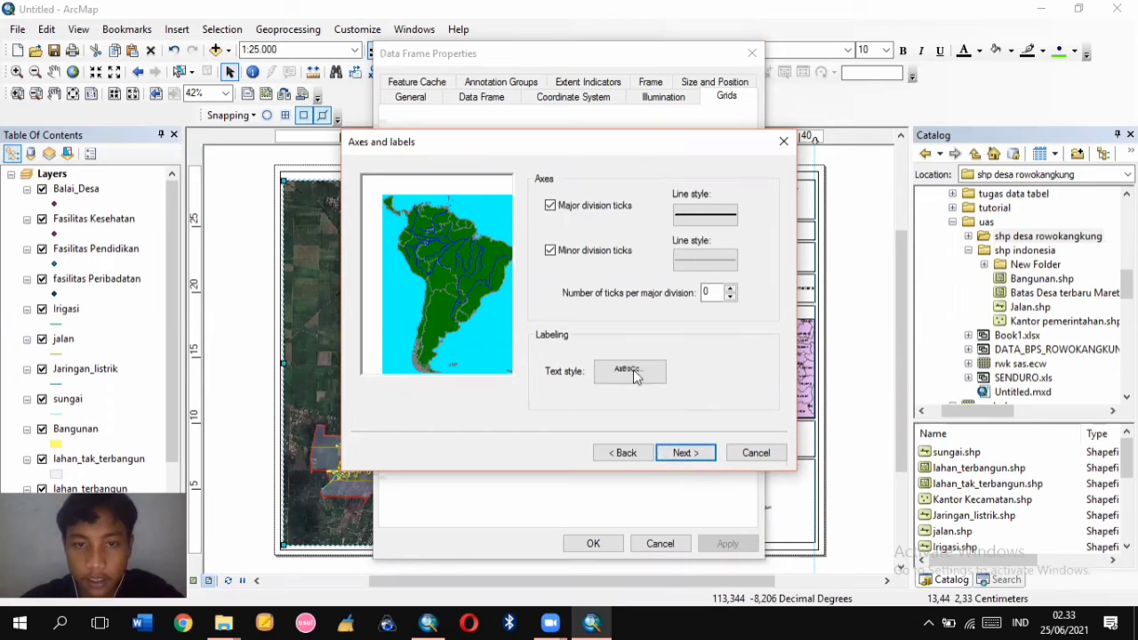
pyautogui.click(684, 455)
pyautogui.click(686, 453)
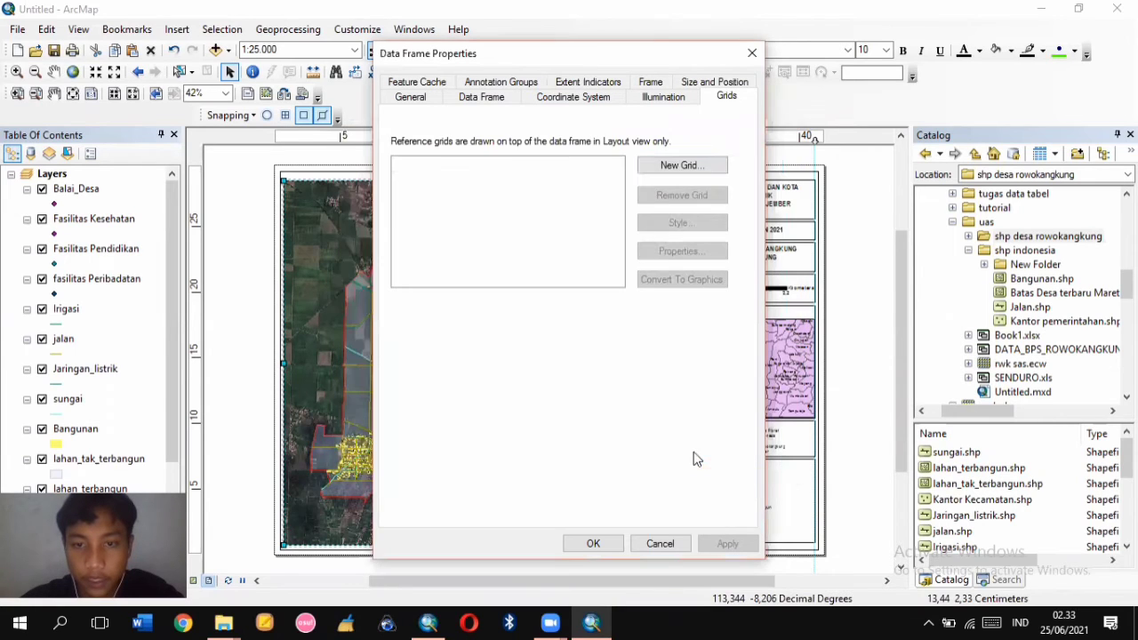
pyautogui.click(728, 545)
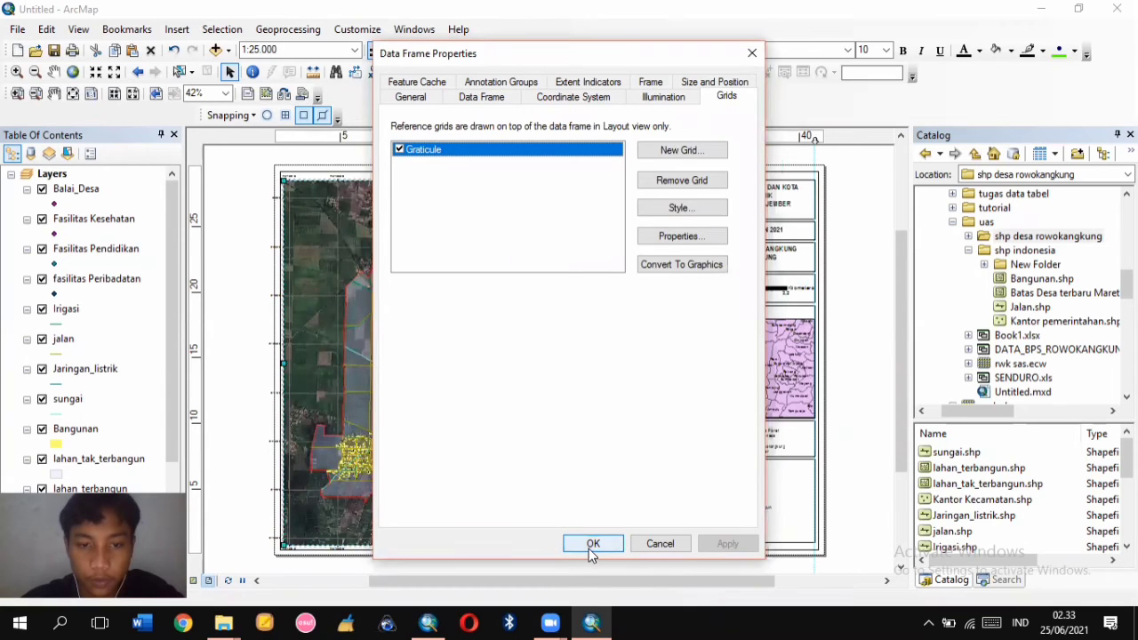
pyautogui.click(593, 544)
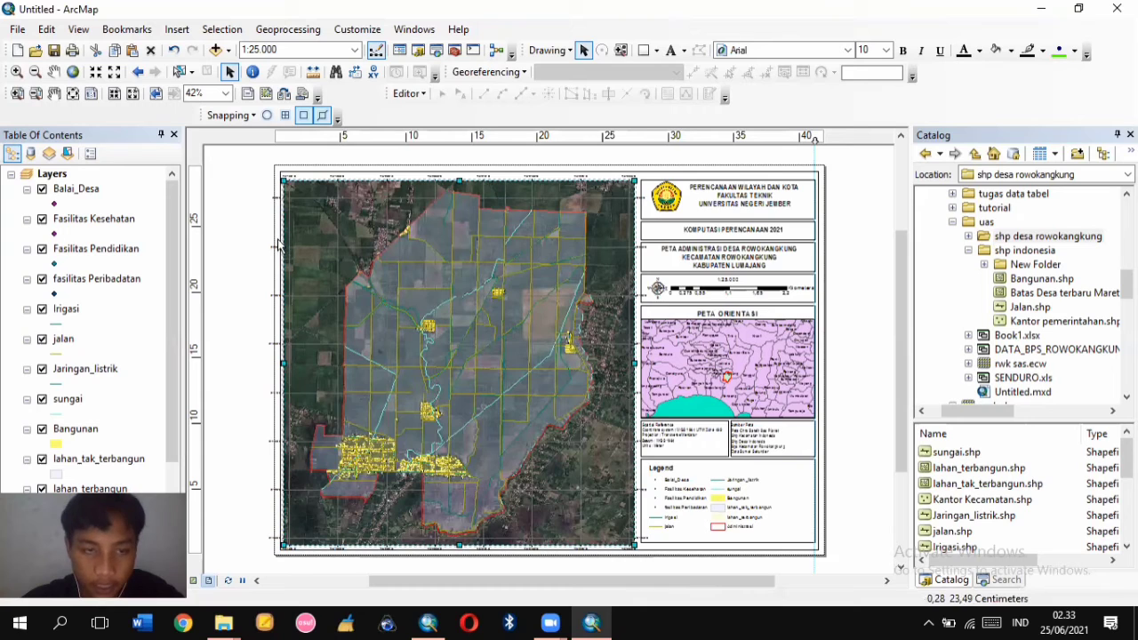
# Choose the first saved reference system style, with black cross ticks, for the main map's graticule
pyautogui.rightClick(592, 307)
pyautogui.click(680, 587)
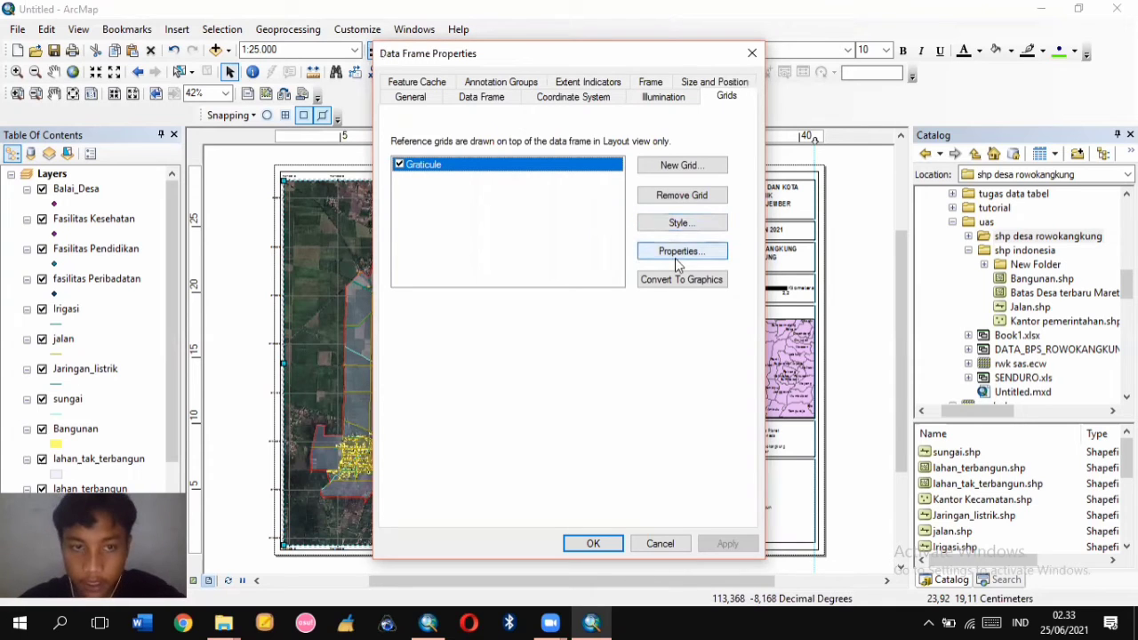
pyautogui.click(678, 224)
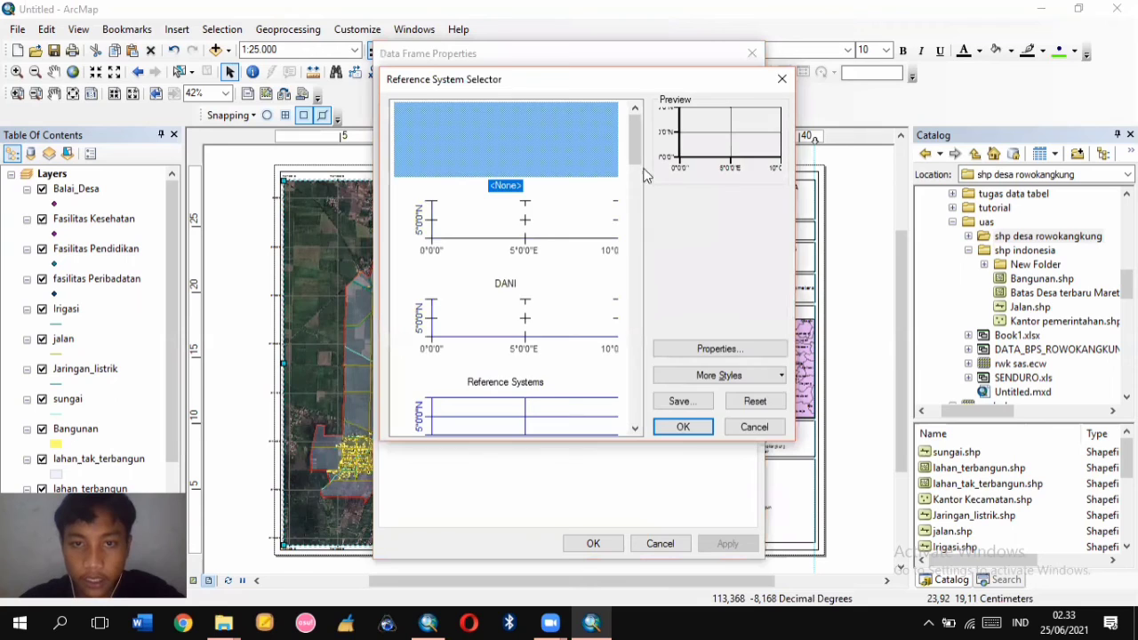
pyautogui.click(532, 238)
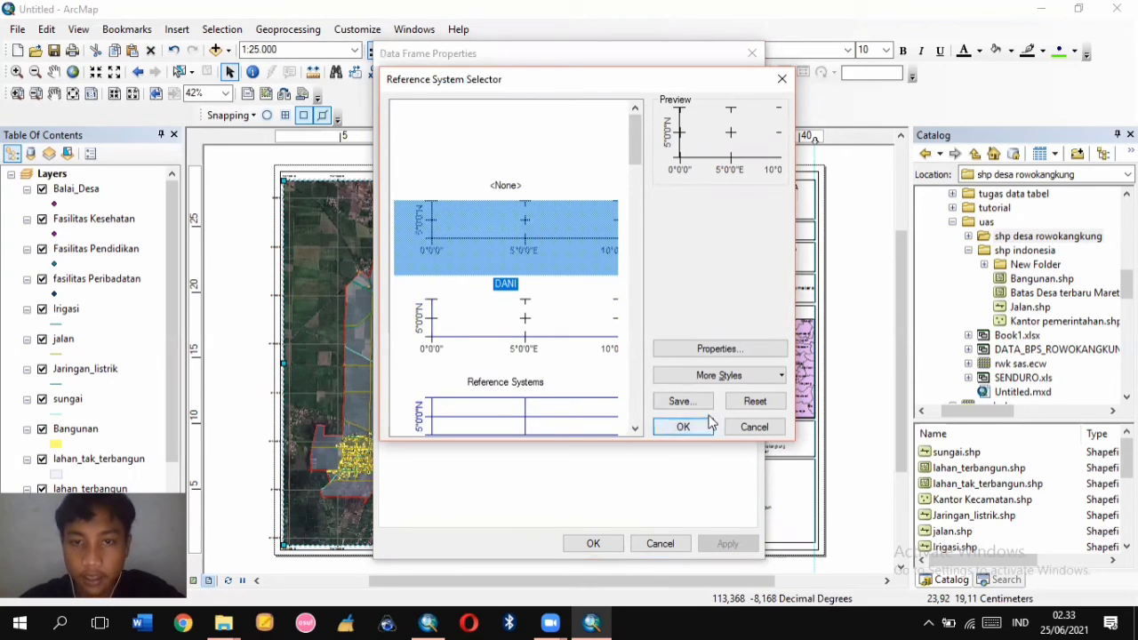
# Set the graticule style's X and Y axis intervals to 0 degrees, 0 minutes and 30 seconds
pyautogui.click(720, 349)
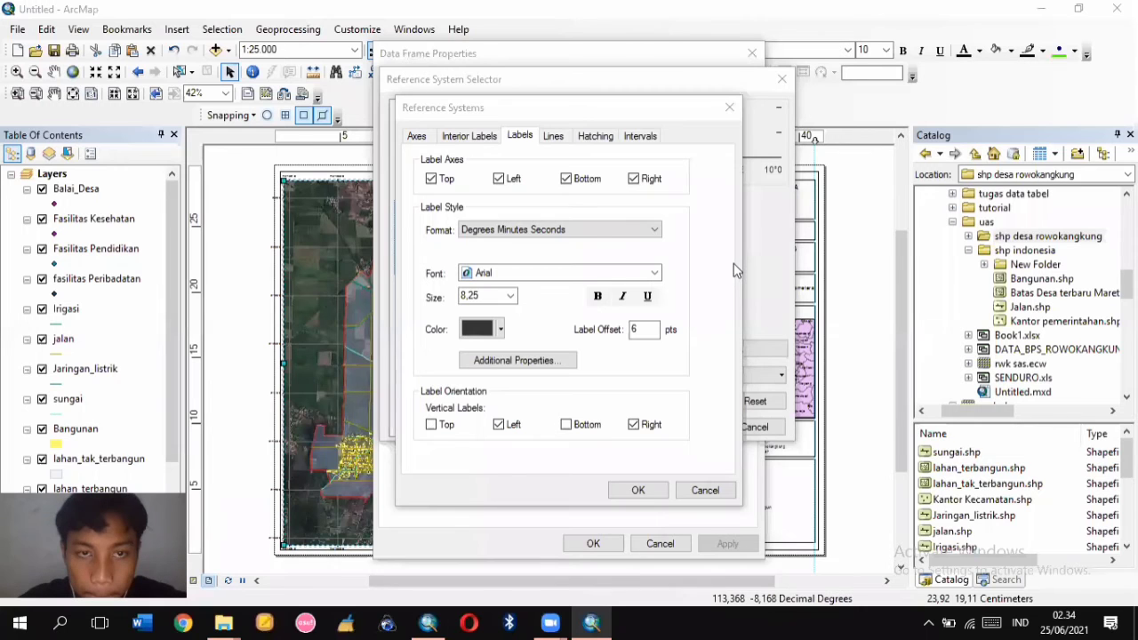
pyautogui.click(601, 114)
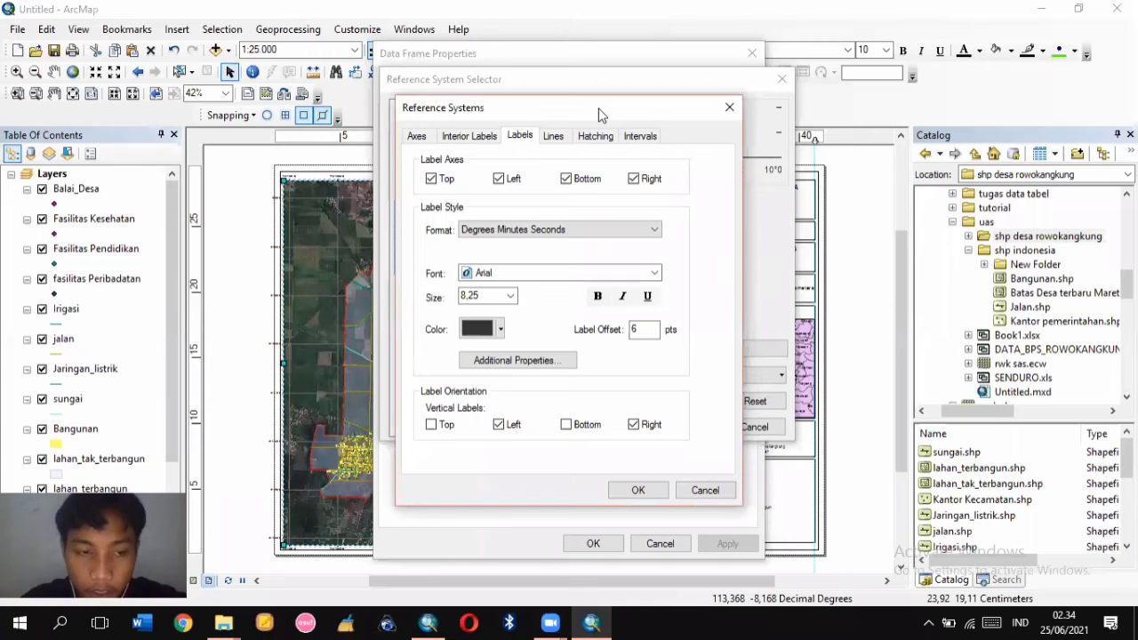
pyautogui.moveTo(598, 109); pyautogui.dragTo(524, 98)
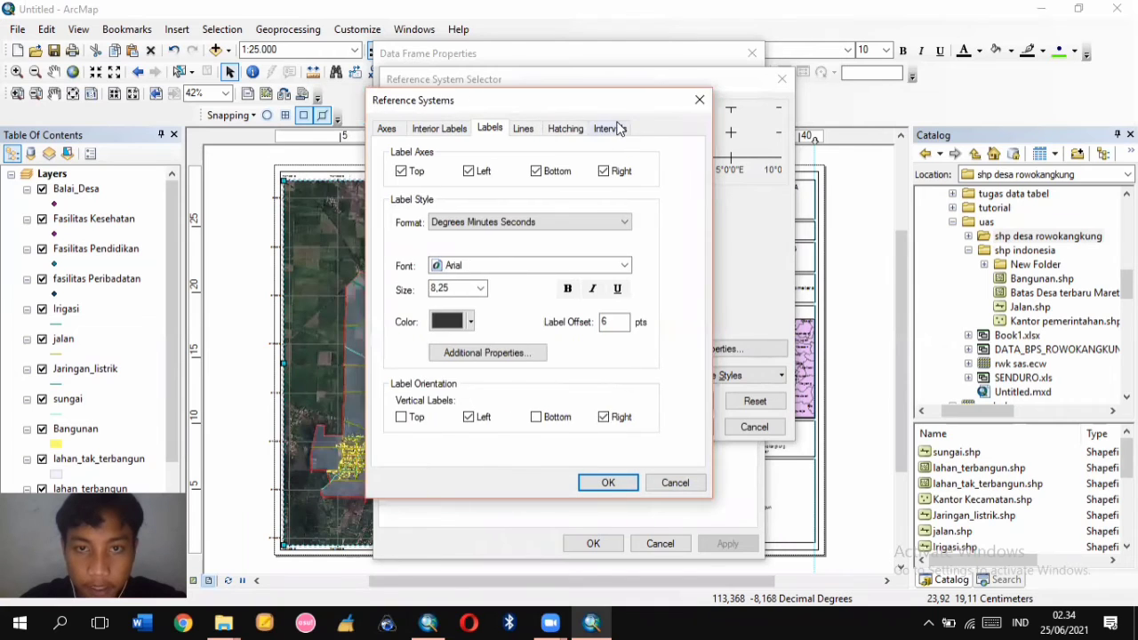
pyautogui.click(620, 129)
pyautogui.doubleClick(458, 174)
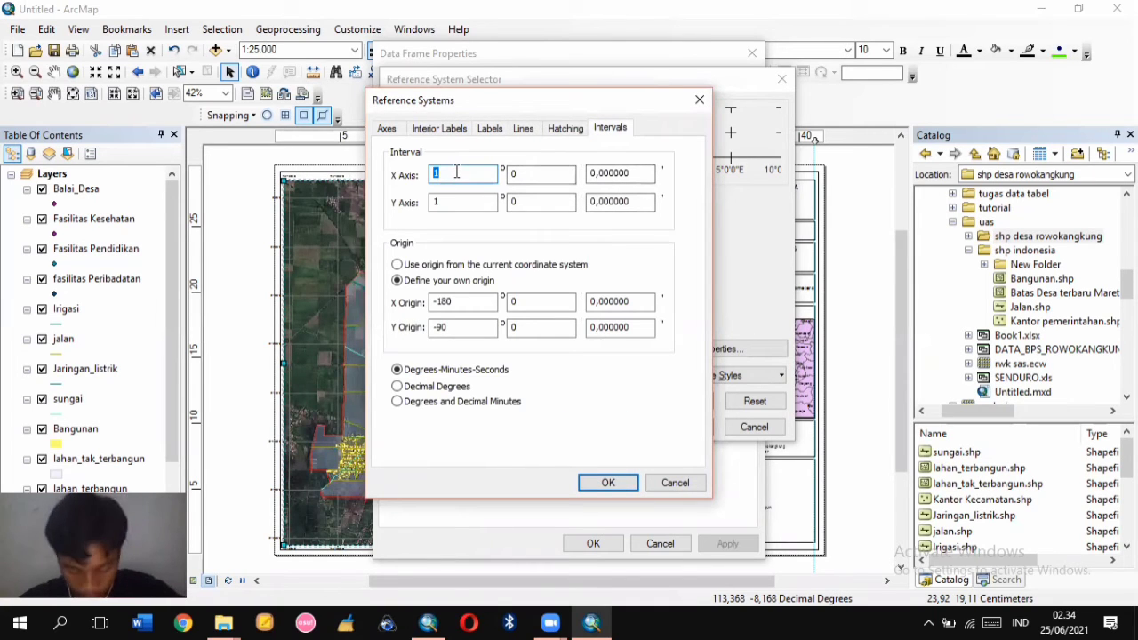
pyautogui.write('0')
pyautogui.click(591, 174)
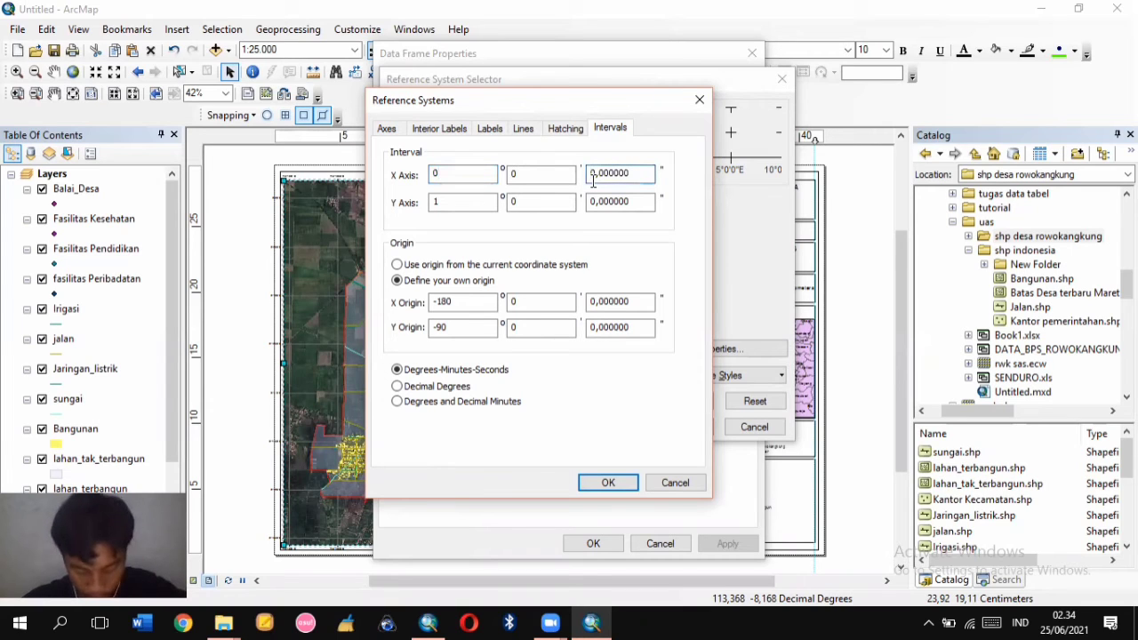
pyautogui.write('3')
pyautogui.click(595, 203)
pyautogui.write('3')
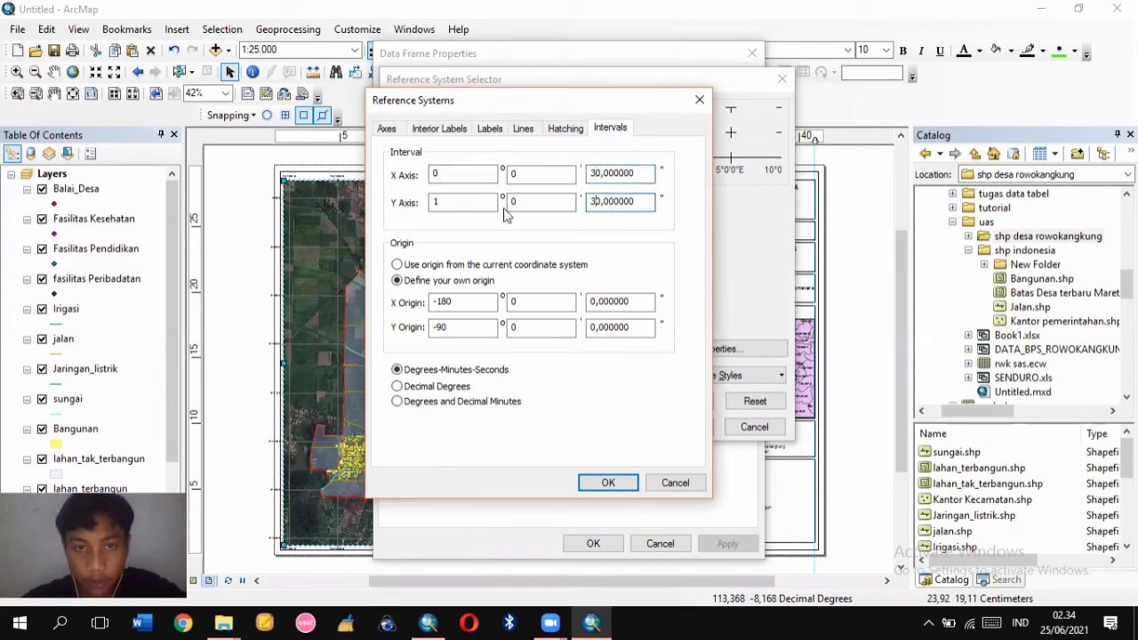
pyautogui.doubleClick(445, 202)
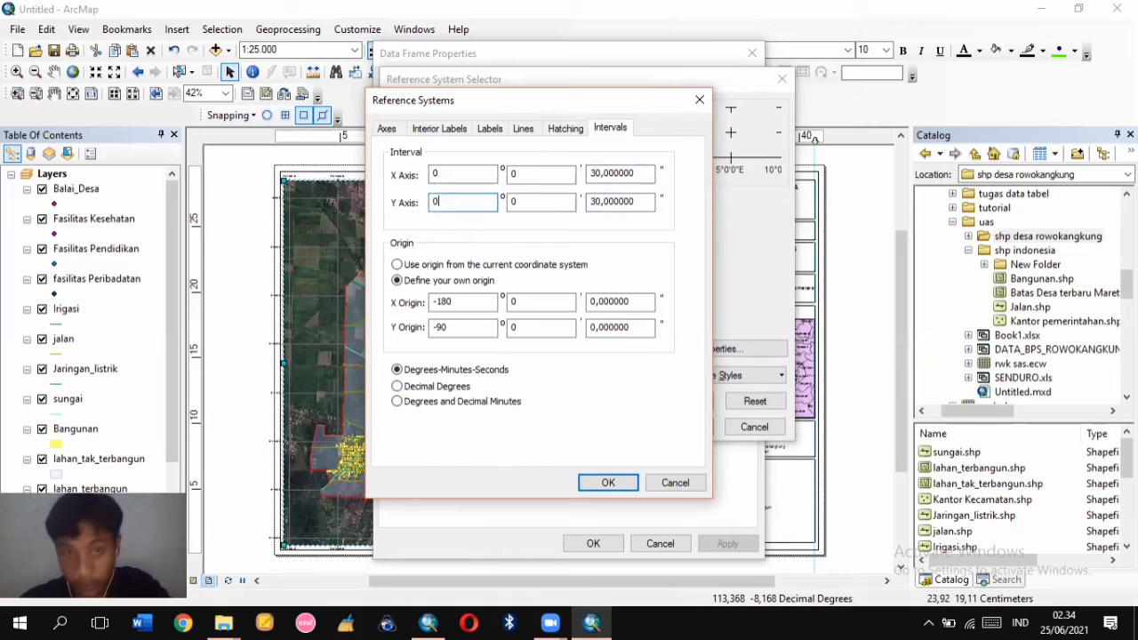
pyautogui.write('0')
# Try displaying the graticule as a grid of lines, and switch it back to a grid of ticks
pyautogui.click(566, 134)
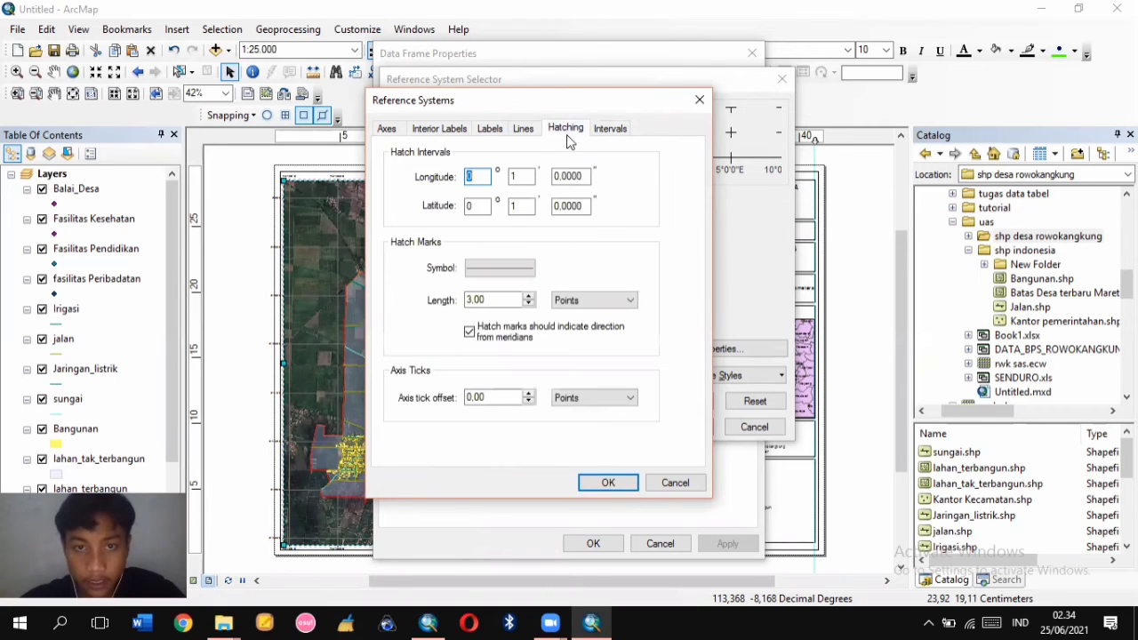
pyautogui.click(527, 133)
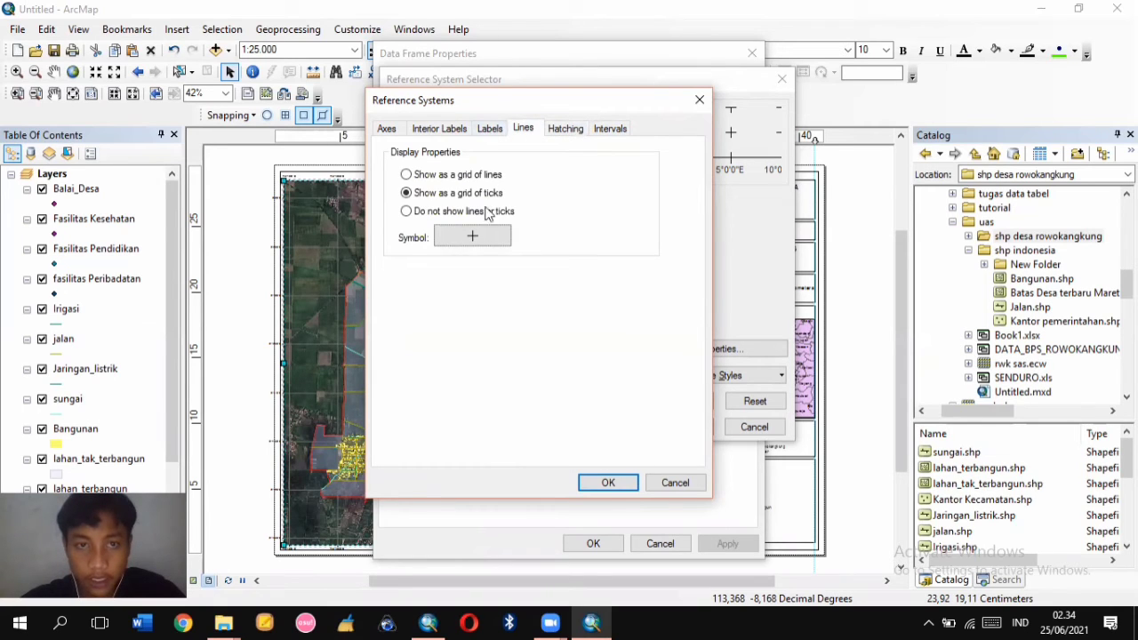
pyautogui.click(407, 176)
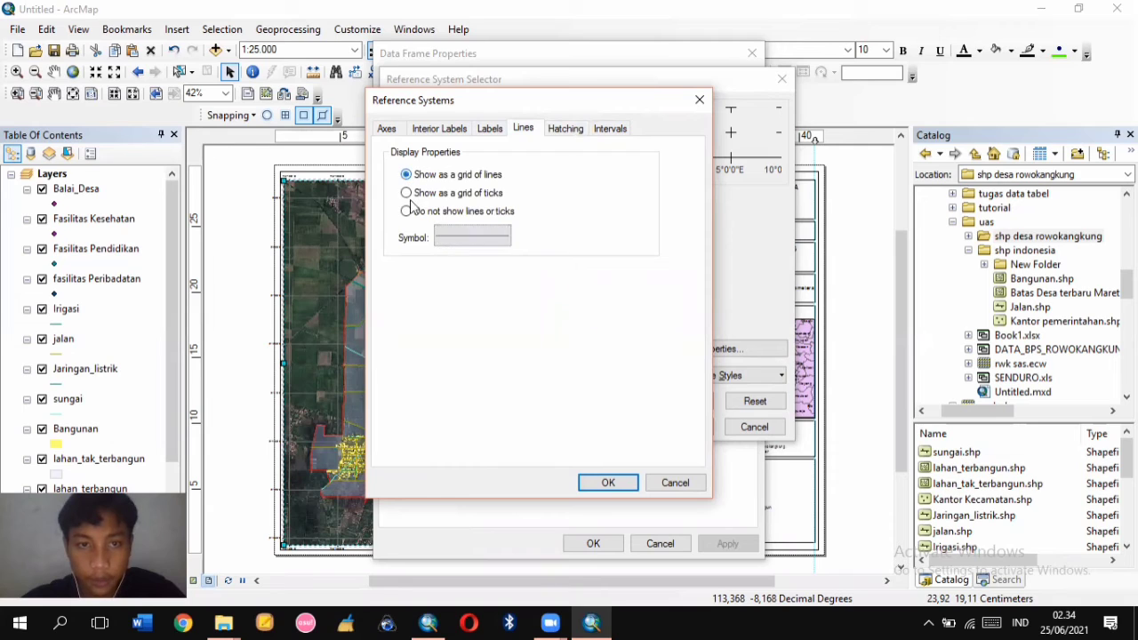
pyautogui.click(406, 194)
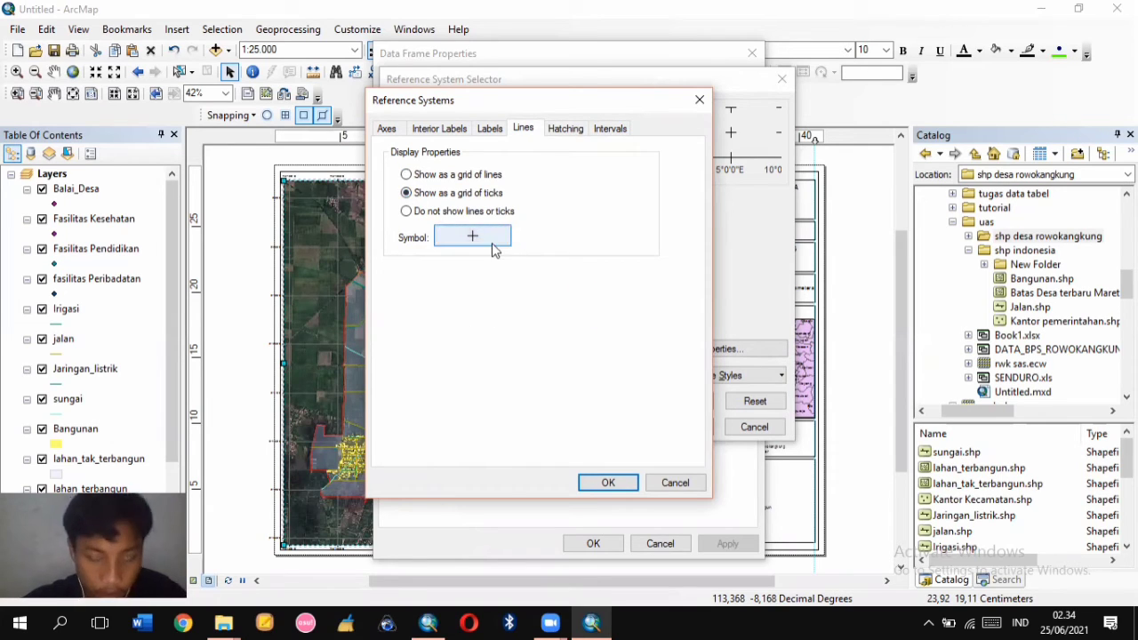
# Set the colour of the graticule's coordinate labels to black
pyautogui.click(482, 129)
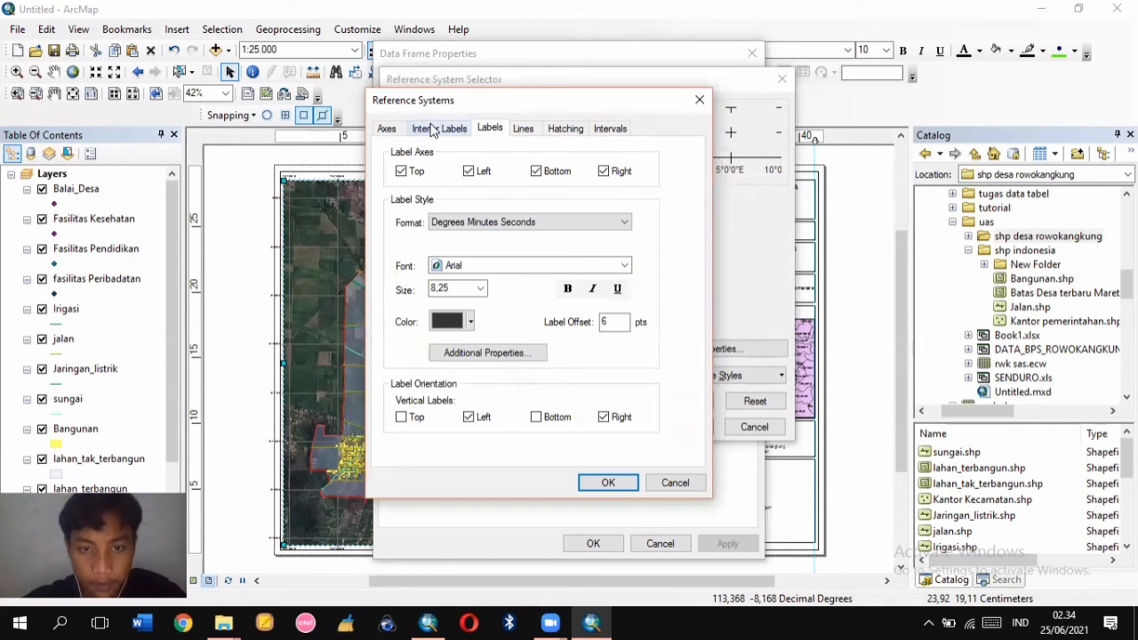
pyautogui.click(467, 321)
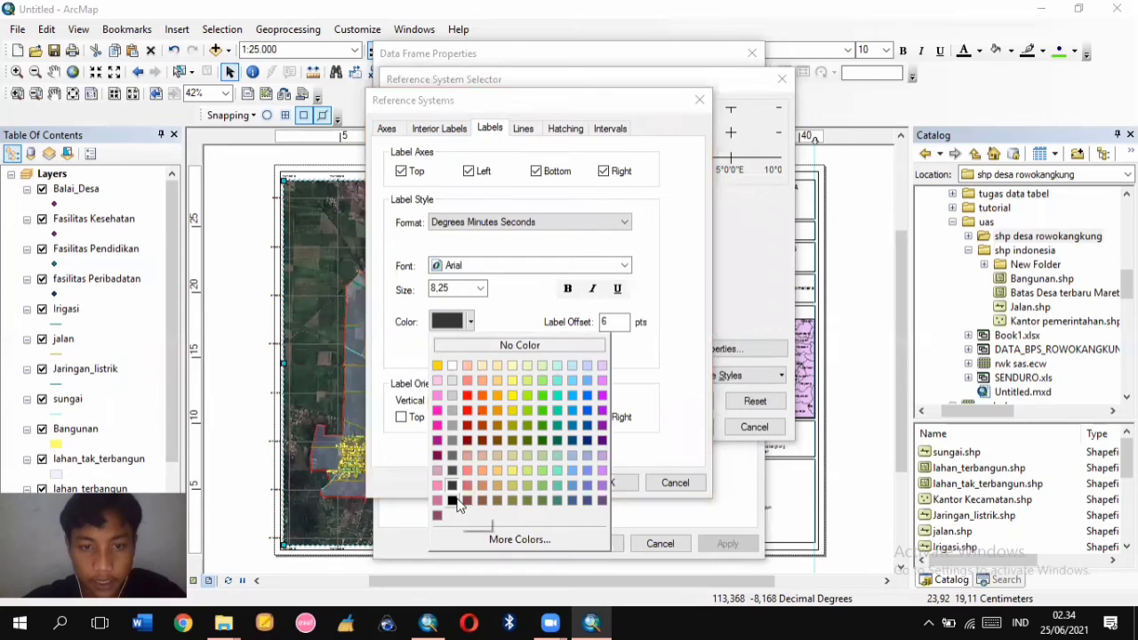
pyautogui.click(451, 501)
# Set the line width of the graticule's simple border to 1
pyautogui.click(396, 130)
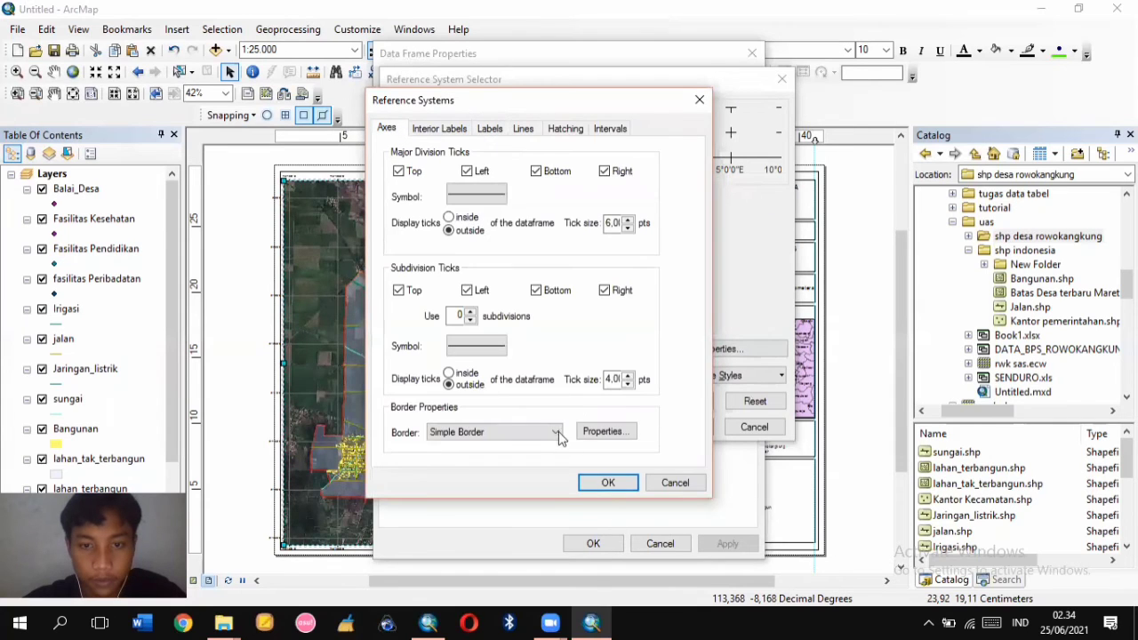
pyautogui.click(603, 432)
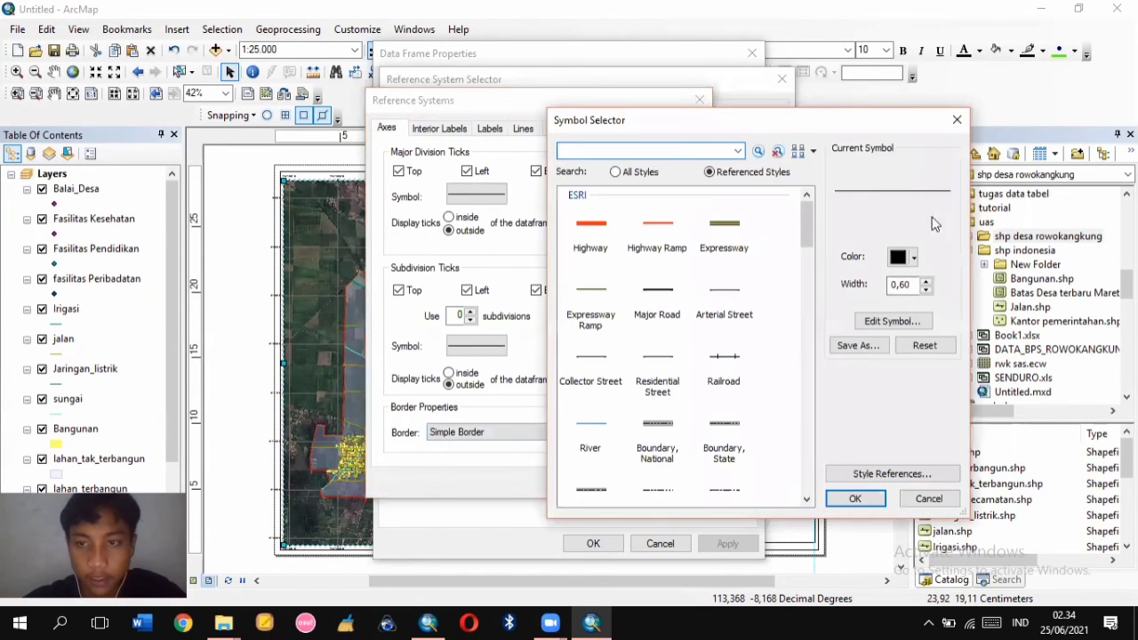
pyautogui.click(929, 286)
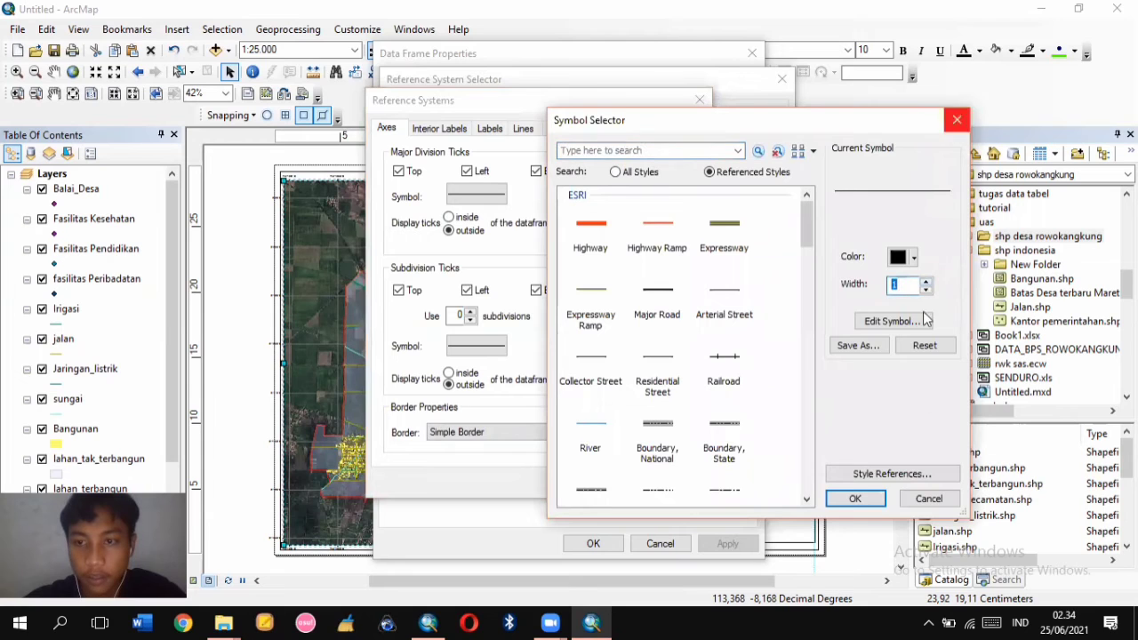
pyautogui.click(855, 499)
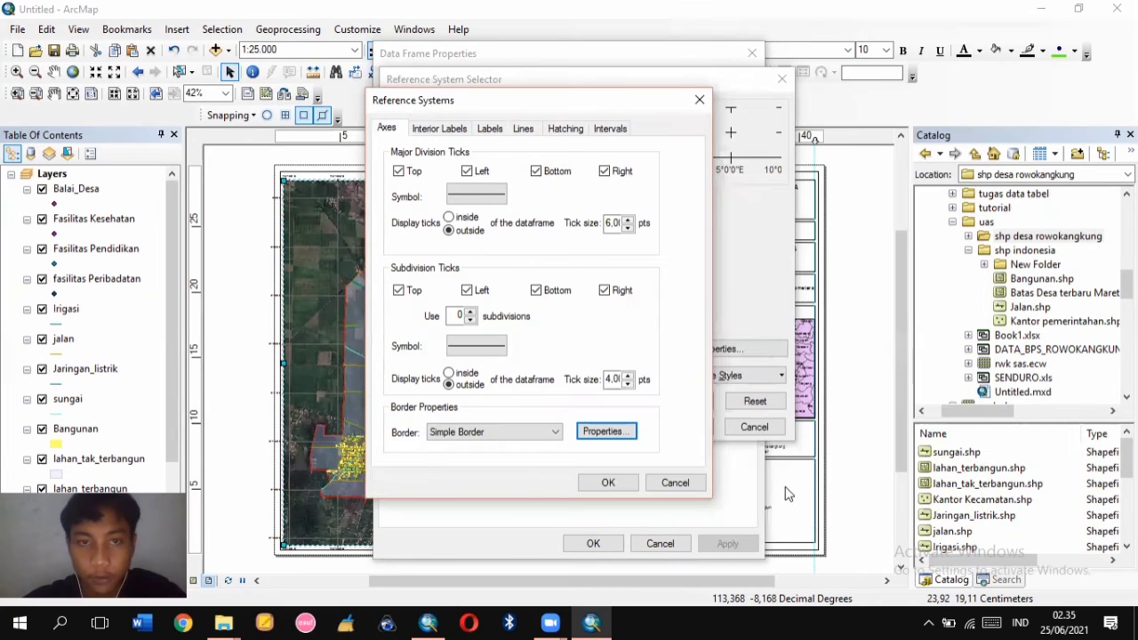
# Confirm the edited graticule style and apply it to the main data frame
pyautogui.click(608, 483)
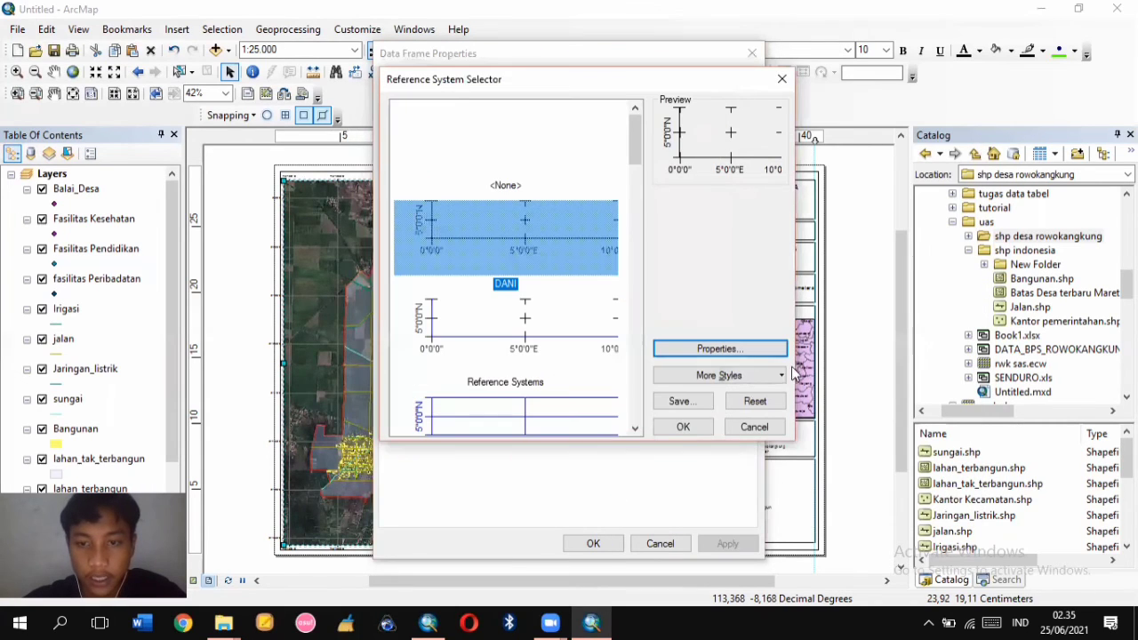
pyautogui.click(693, 430)
pyautogui.click(727, 544)
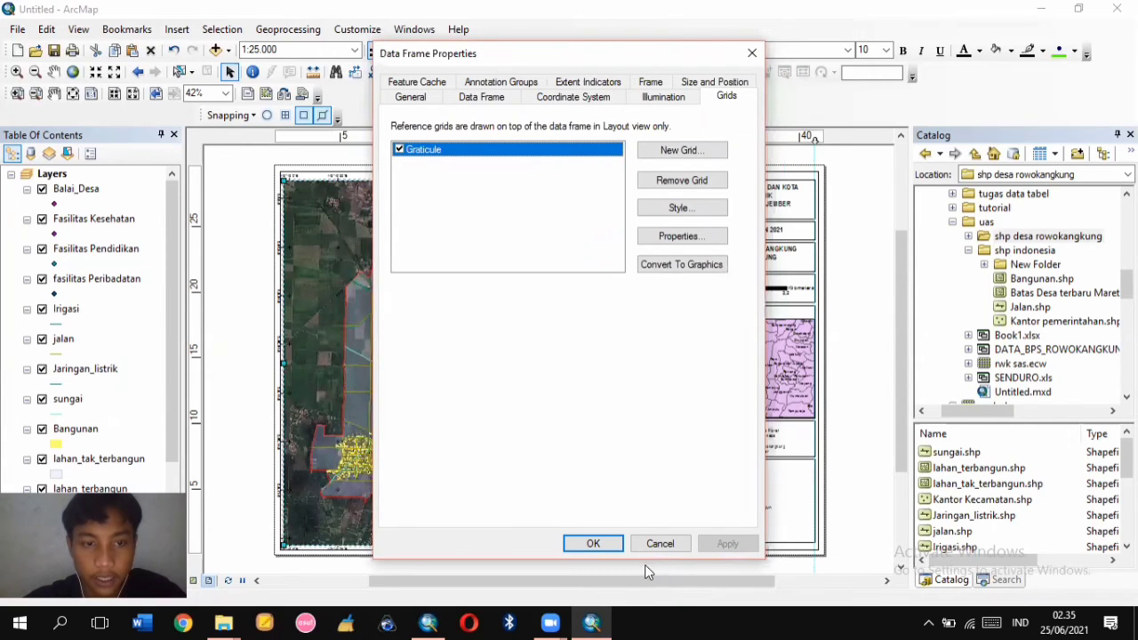
pyautogui.click(613, 545)
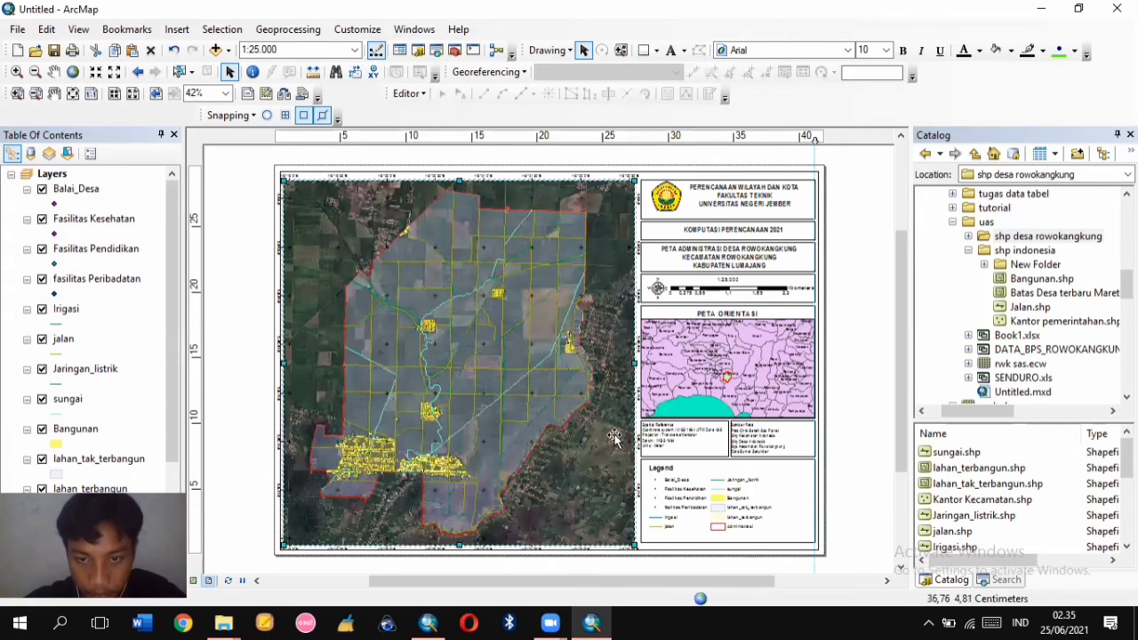
# Pull the main map frame's left and bottom edges slightly inward to leave room for the graticule labels
pyautogui.scroll(-2, 365, 418)
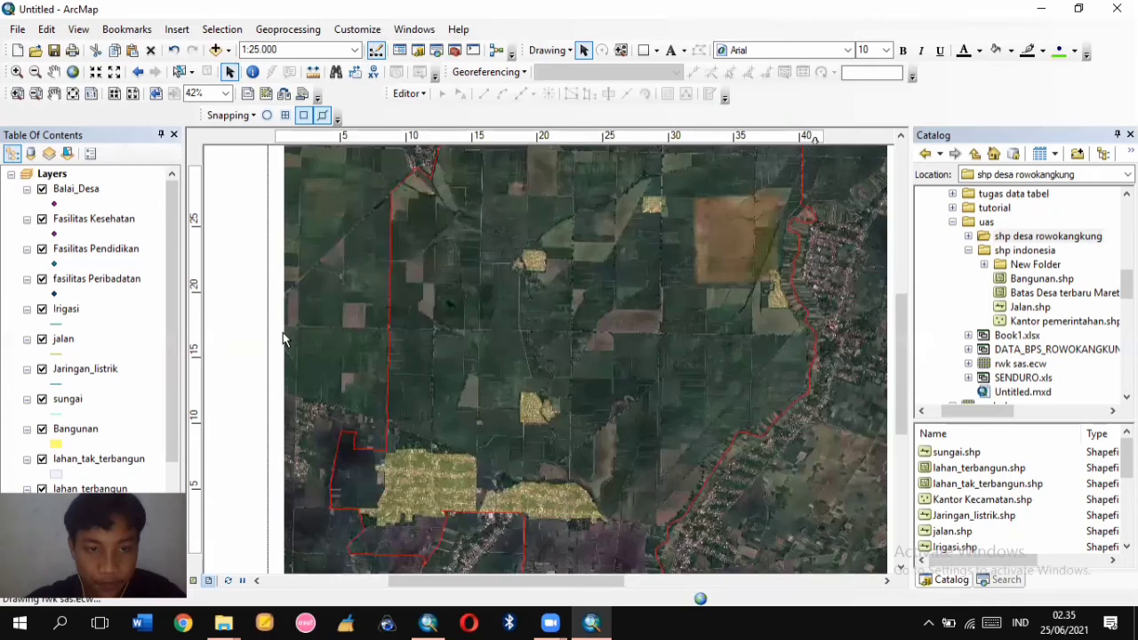
pyautogui.moveTo(290, 327); pyautogui.dragTo(292, 322)
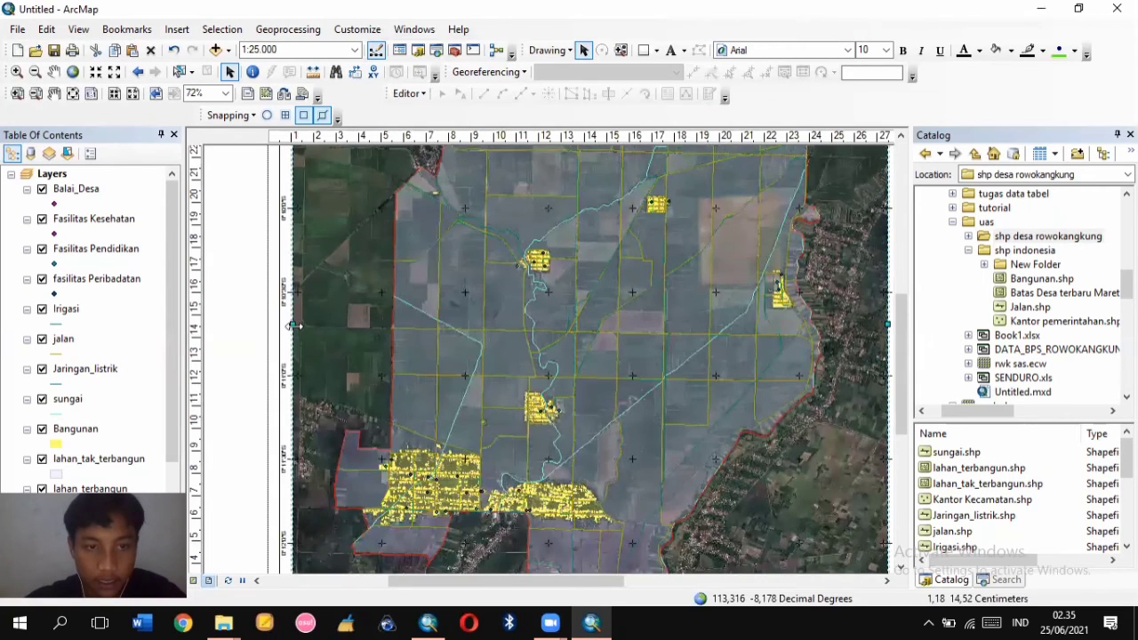
pyautogui.scroll(3, 516, 377)
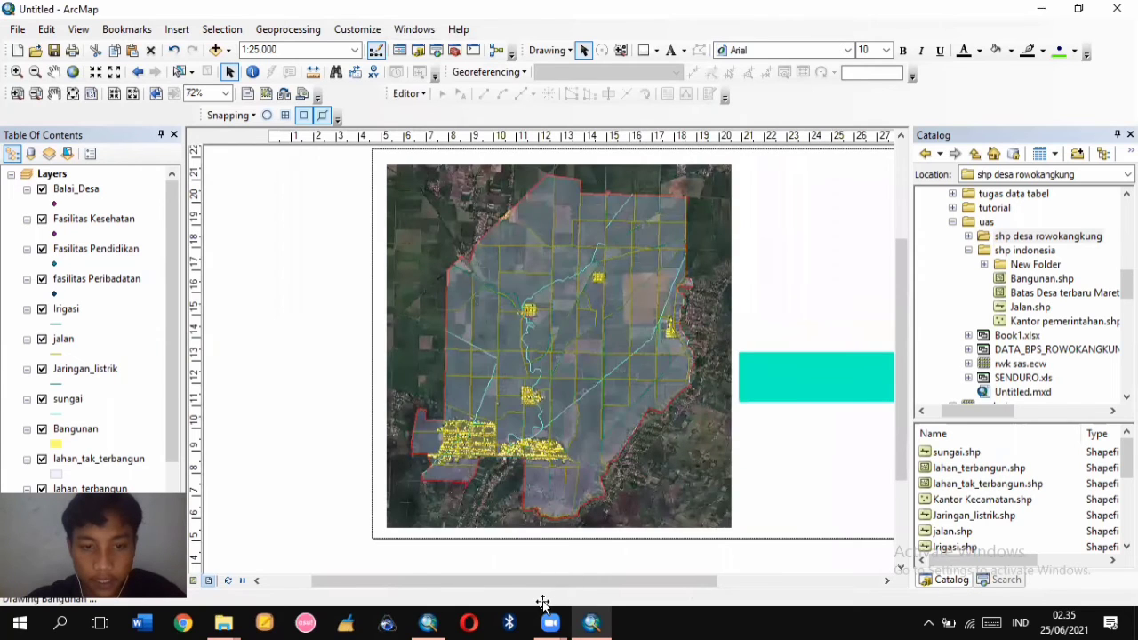
pyautogui.scroll(-4, 605, 570)
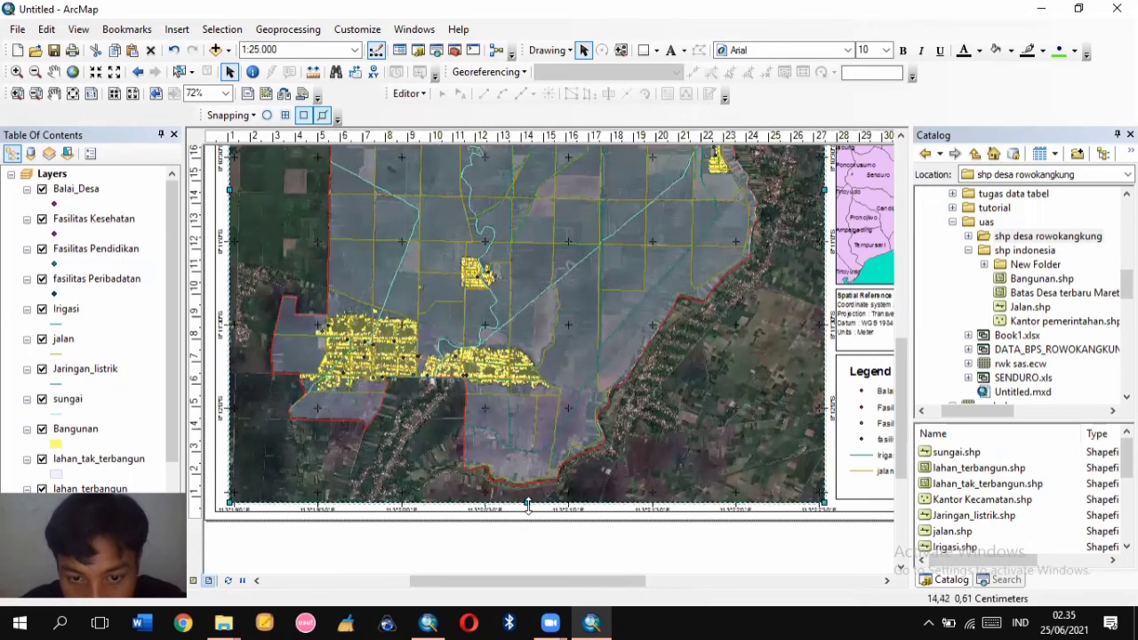
pyautogui.moveTo(528, 505); pyautogui.dragTo(528, 500)
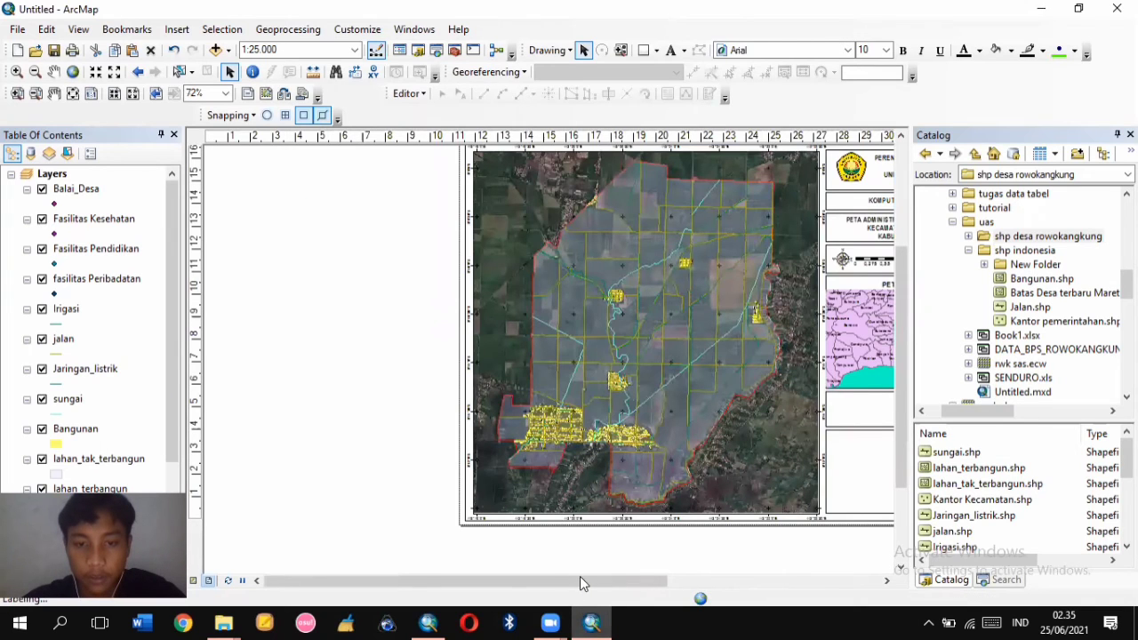
# Examine the full page layout and check the graticule labels, orientation inset, info boxes and legend up close
pyautogui.moveTo(581, 581); pyautogui.dragTo(706, 597)
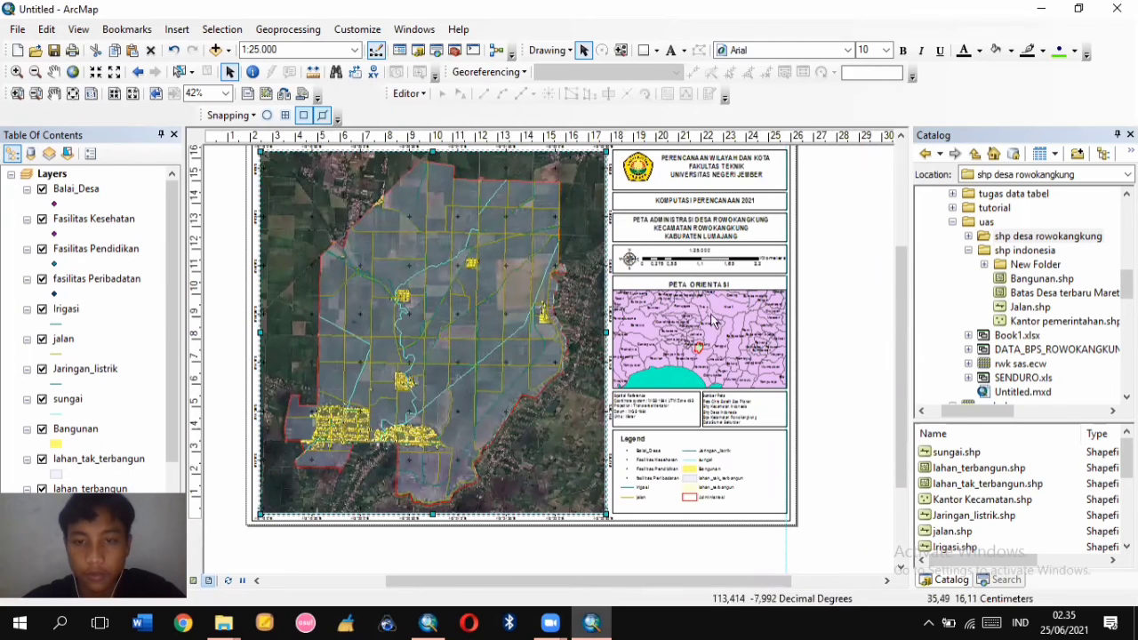
pyautogui.moveTo(904, 354); pyautogui.dragTo(903, 330)
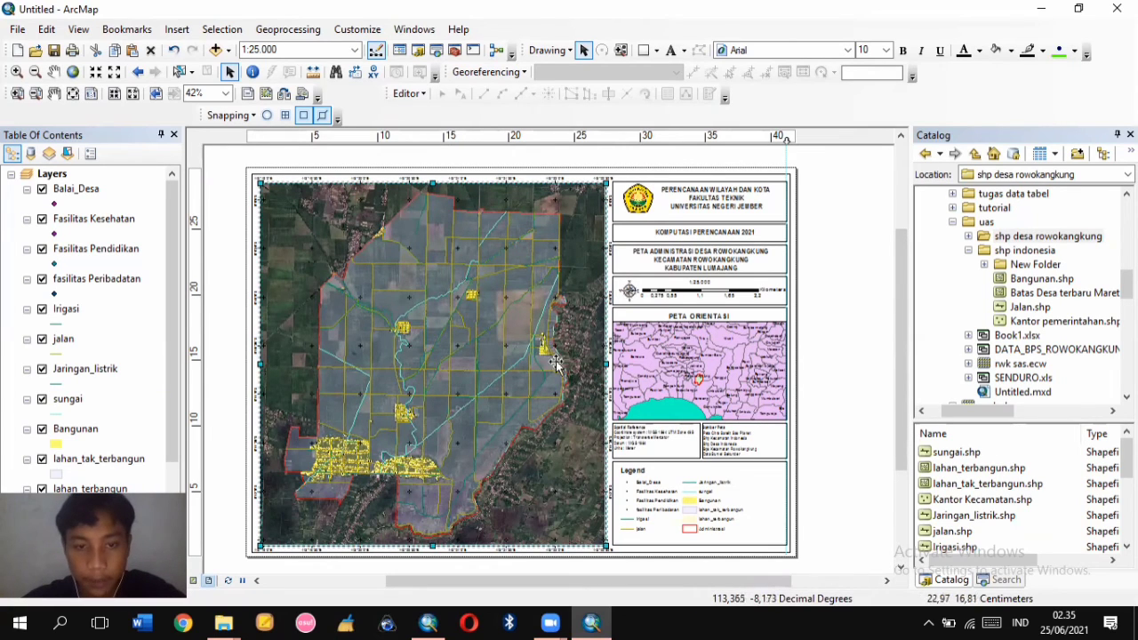
pyautogui.scroll(1, 509, 340)
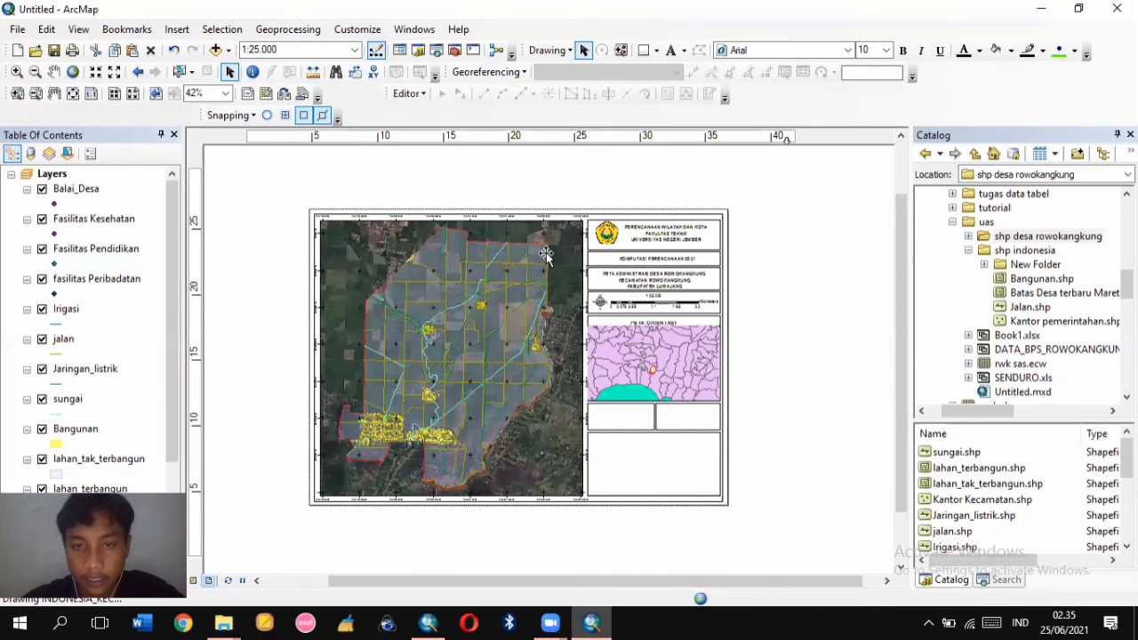
pyautogui.scroll(-1, 546, 253)
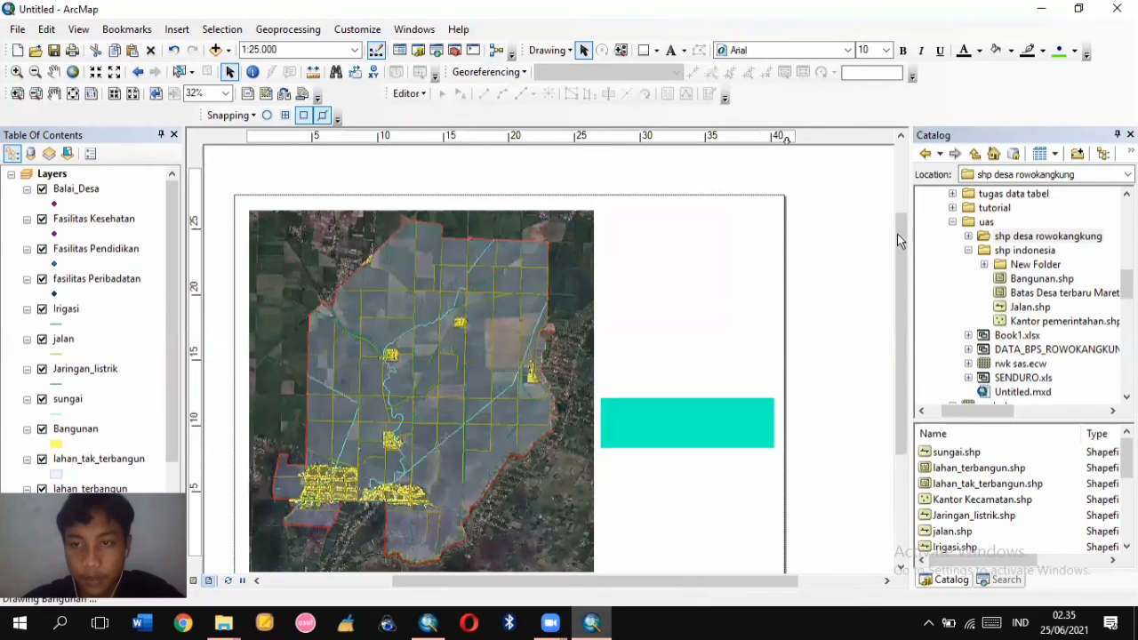
pyautogui.moveTo(903, 226); pyautogui.dragTo(898, 254)
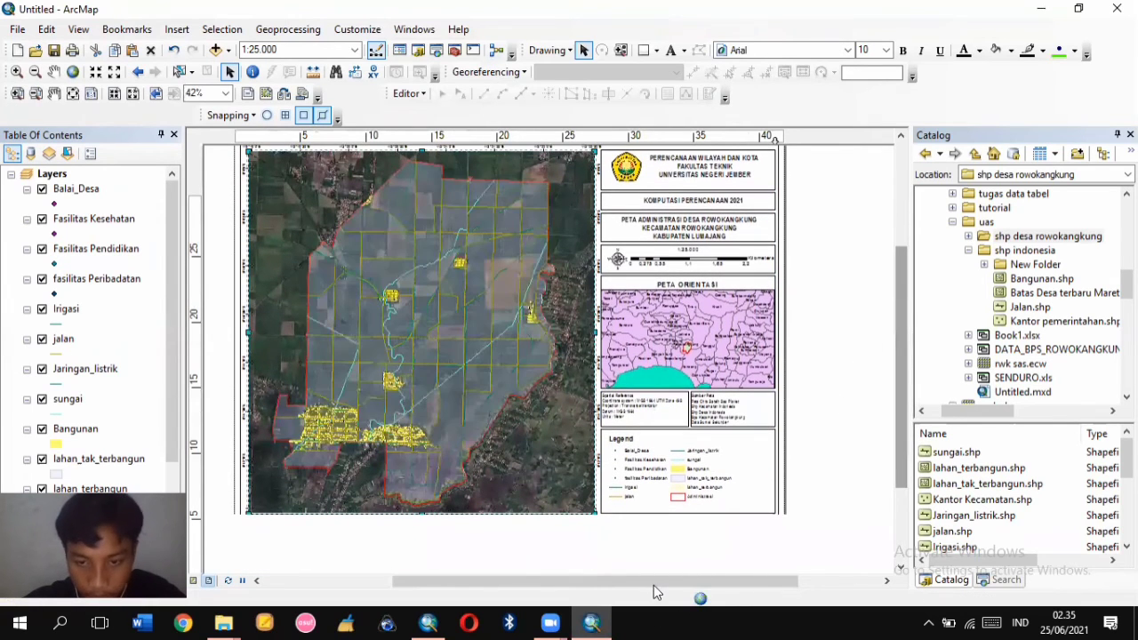
pyautogui.scroll(-3, 649, 489)
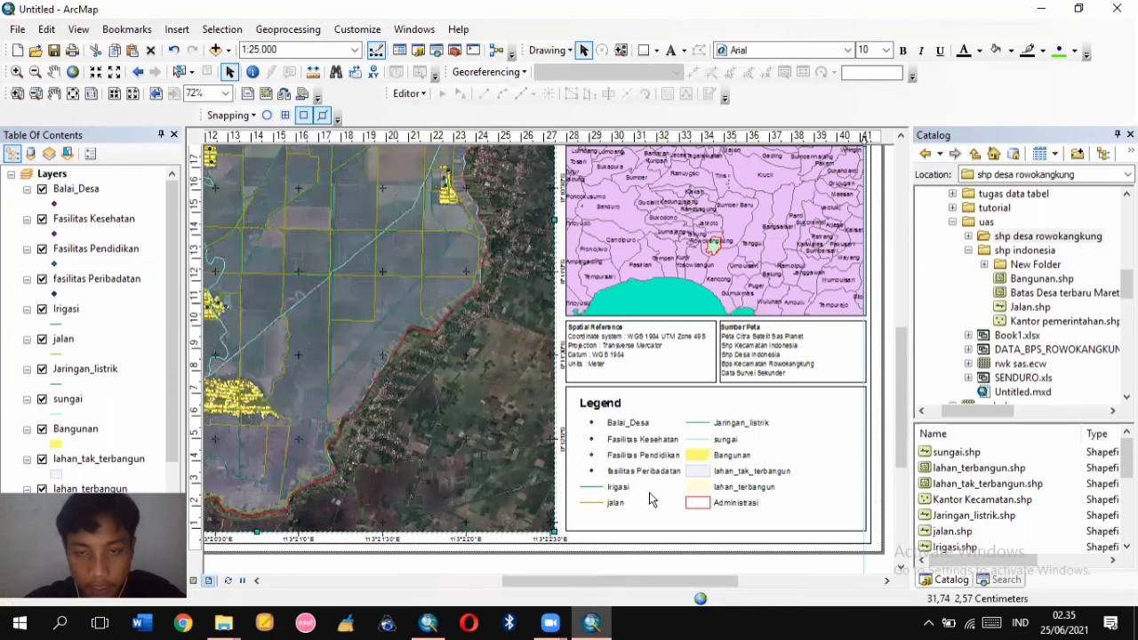
pyautogui.scroll(2, 649, 492)
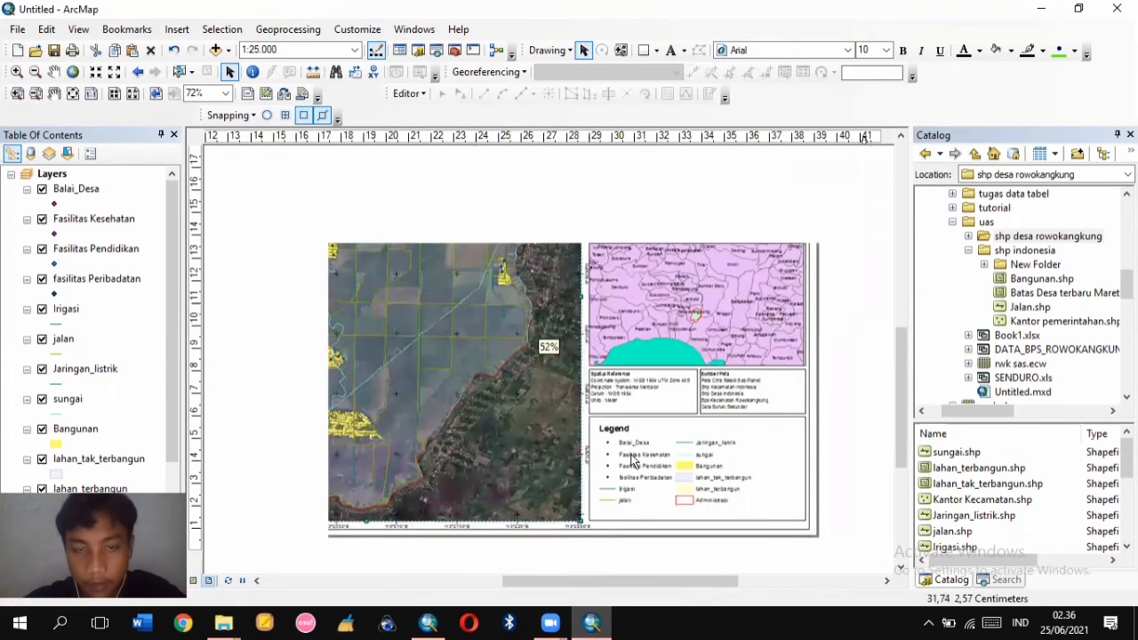
pyautogui.scroll(-2, 629, 449)
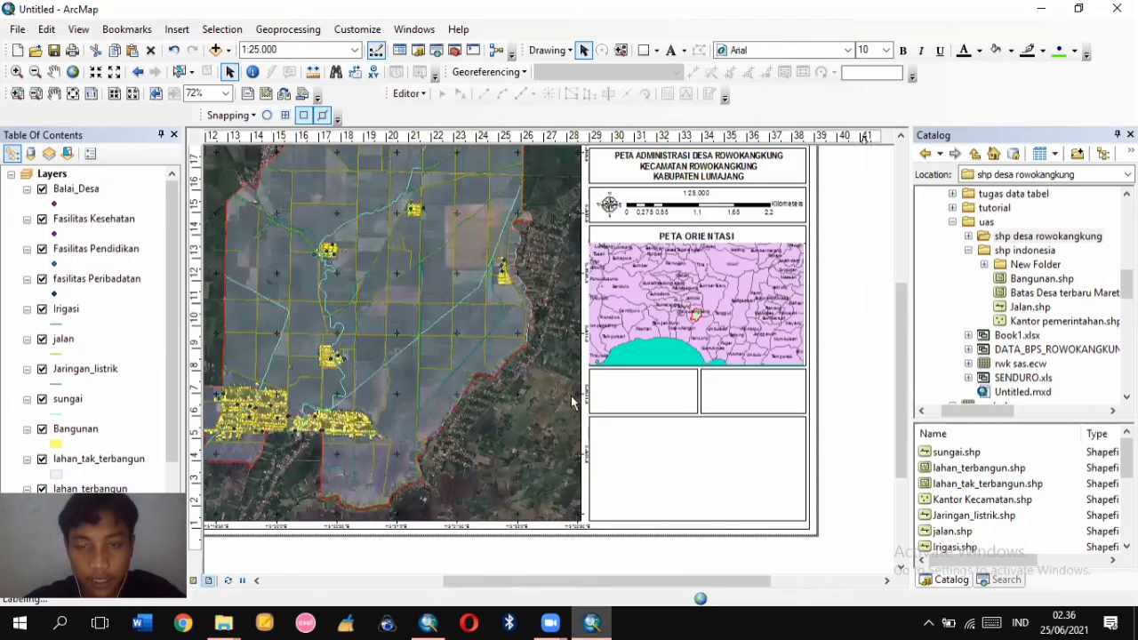
pyautogui.scroll(2, 572, 402)
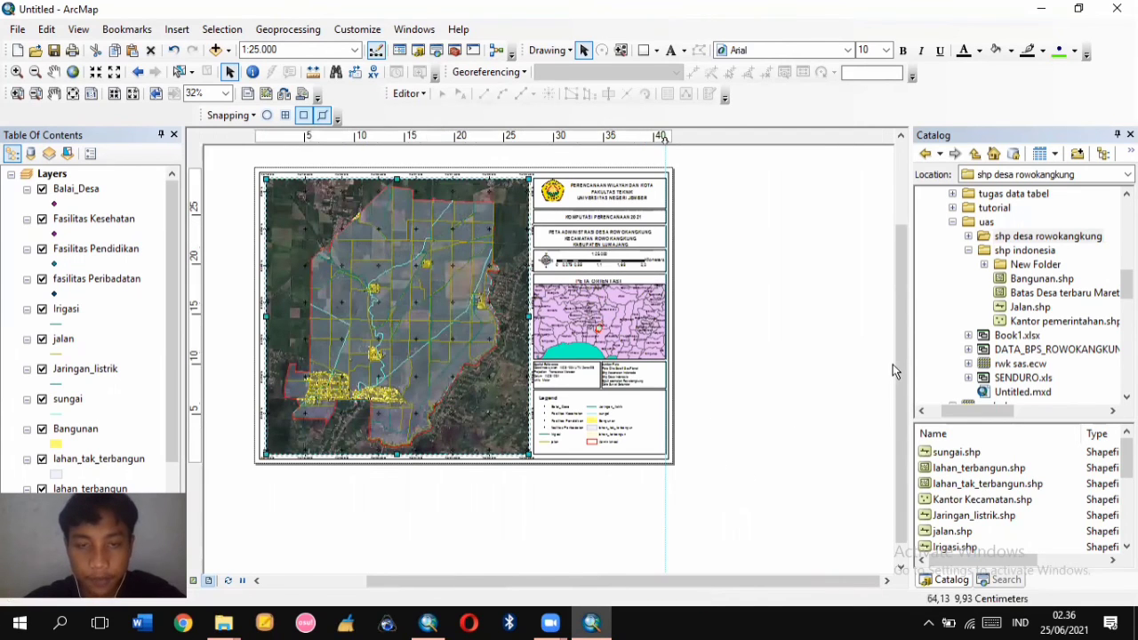
pyautogui.moveTo(674, 580); pyautogui.dragTo(586, 587)
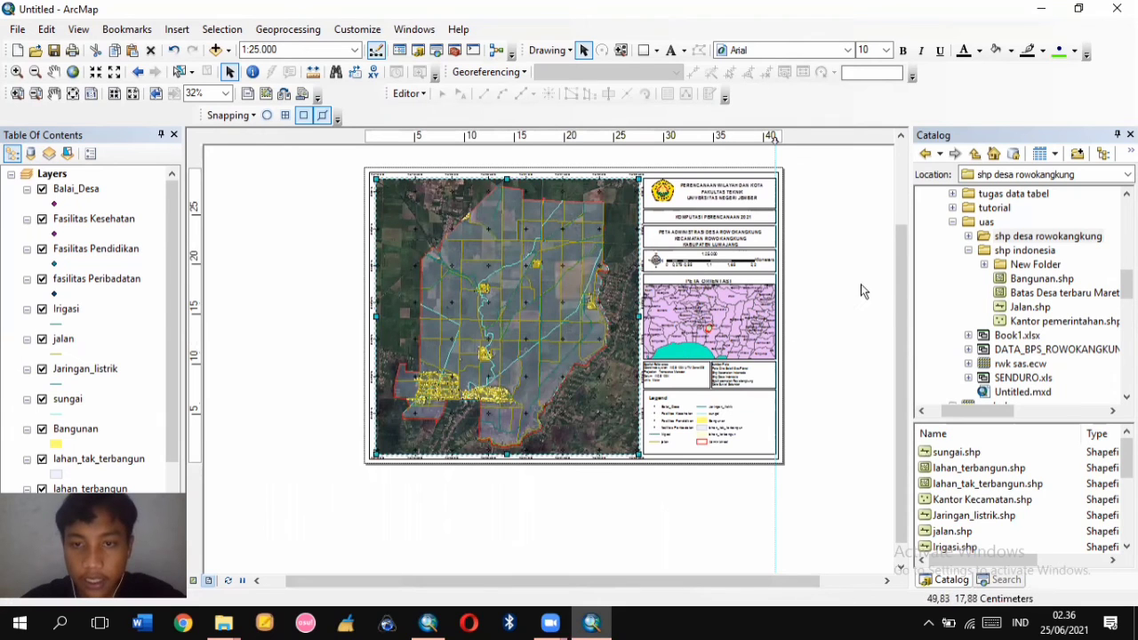
pyautogui.scroll(1, 861, 284)
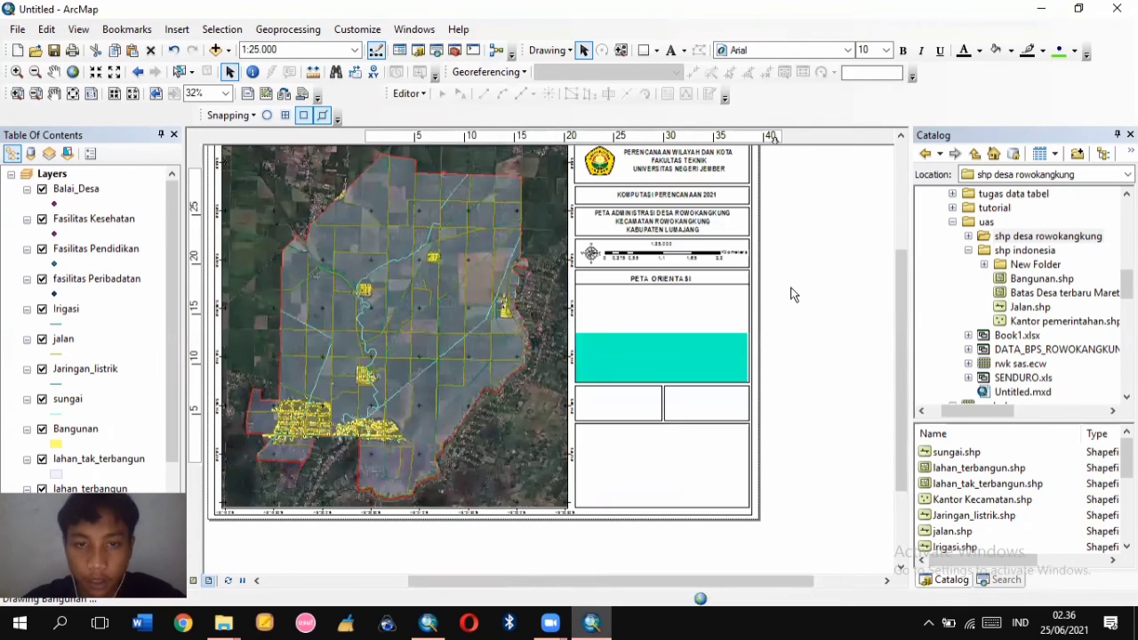
pyautogui.scroll(-1, 699, 287)
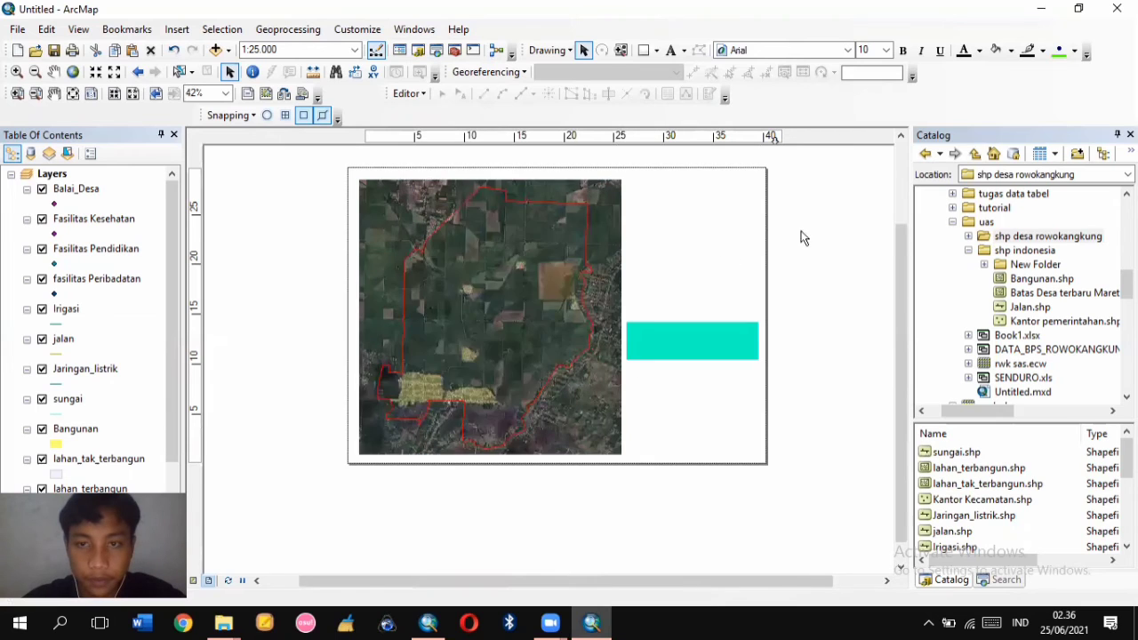
pyautogui.moveTo(901, 321); pyautogui.dragTo(897, 289)
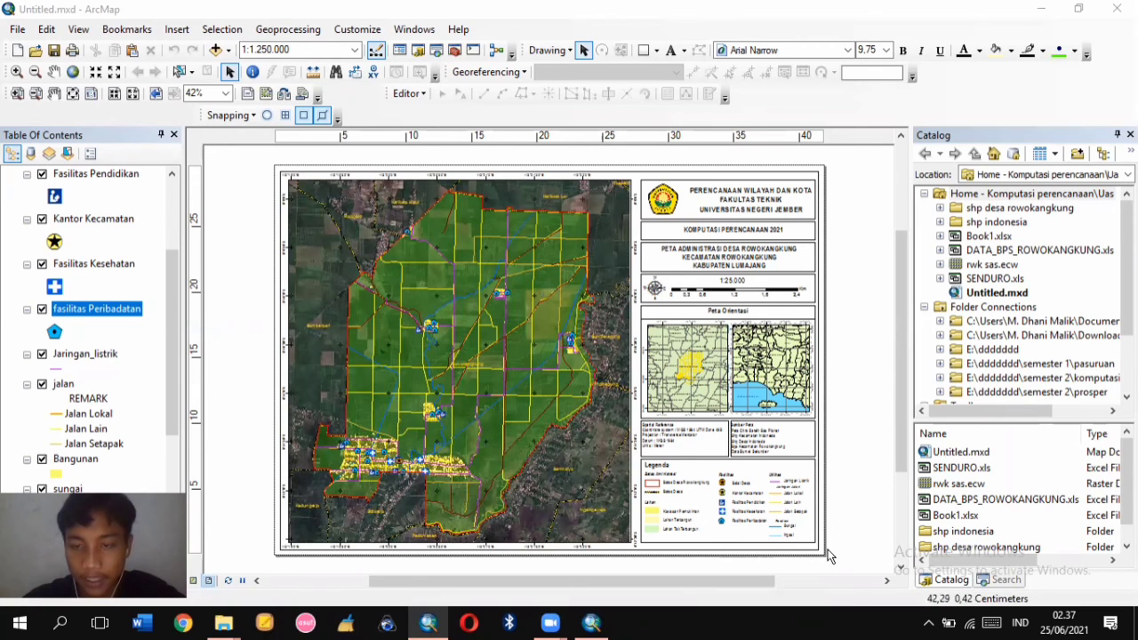
# Inspect the grouped legend and info boxes of the finished Untitled.mxd map, and return to the whole page
pyautogui.scroll(3, 828, 556)
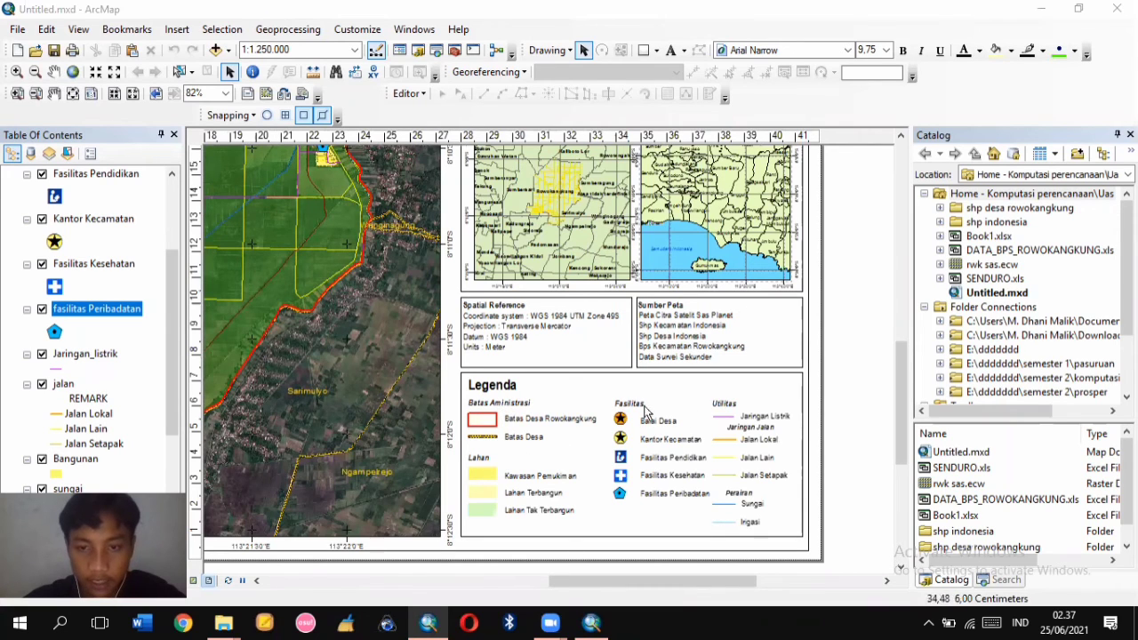
pyautogui.scroll(1, 760, 431)
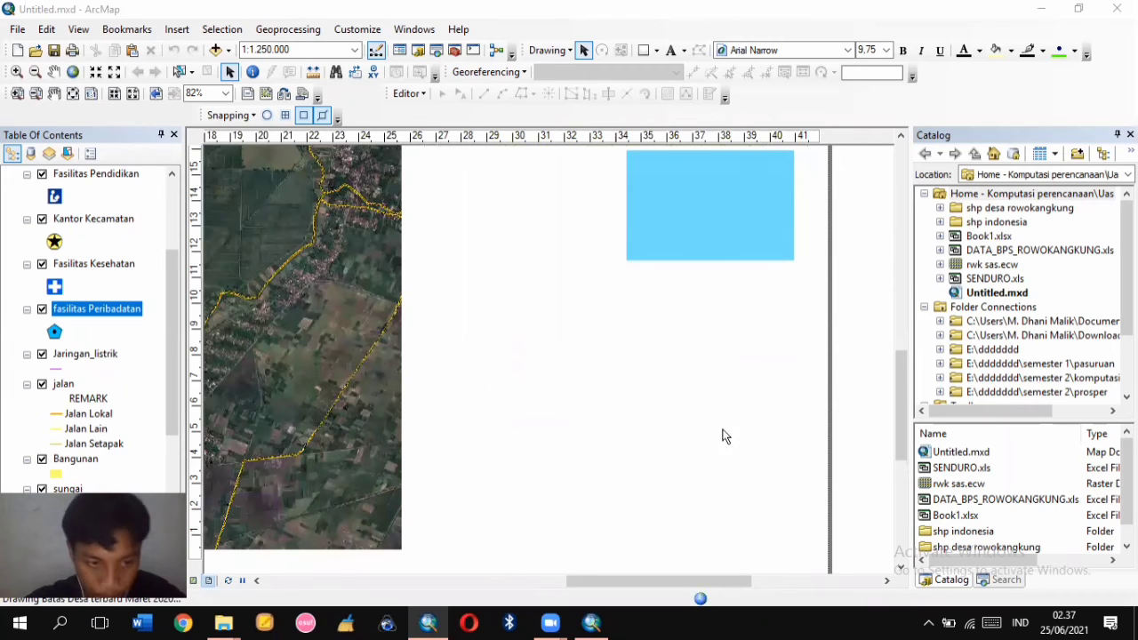
pyautogui.click(74, 95)
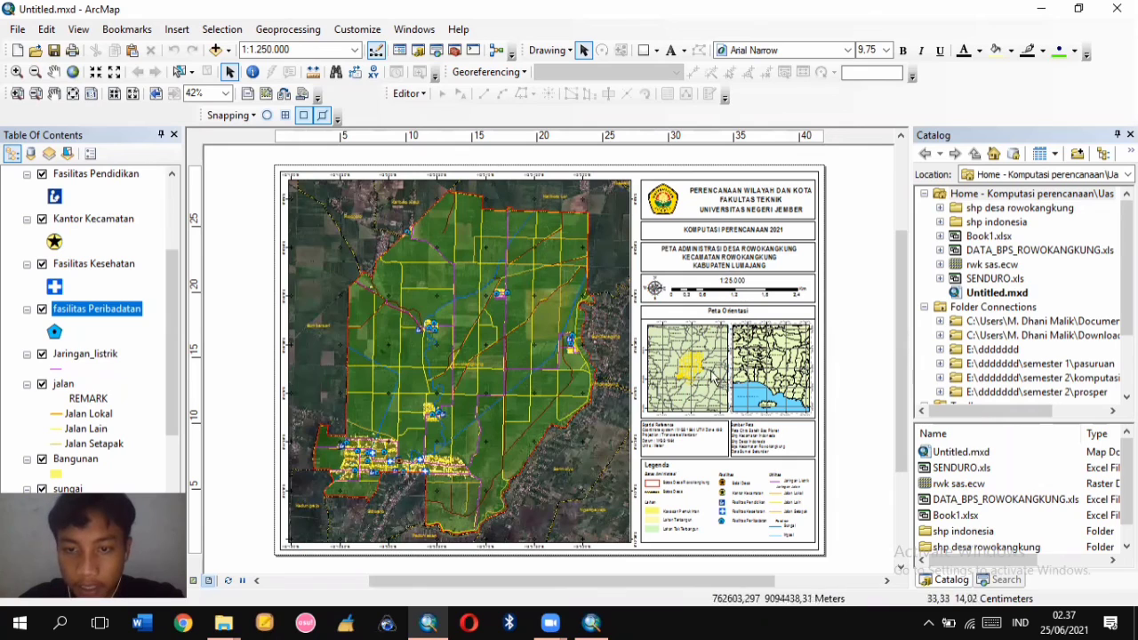
# Set up a map export to the uas folder in PDF format with the file name petaadministrasi.pdf
pyautogui.click(16, 30)
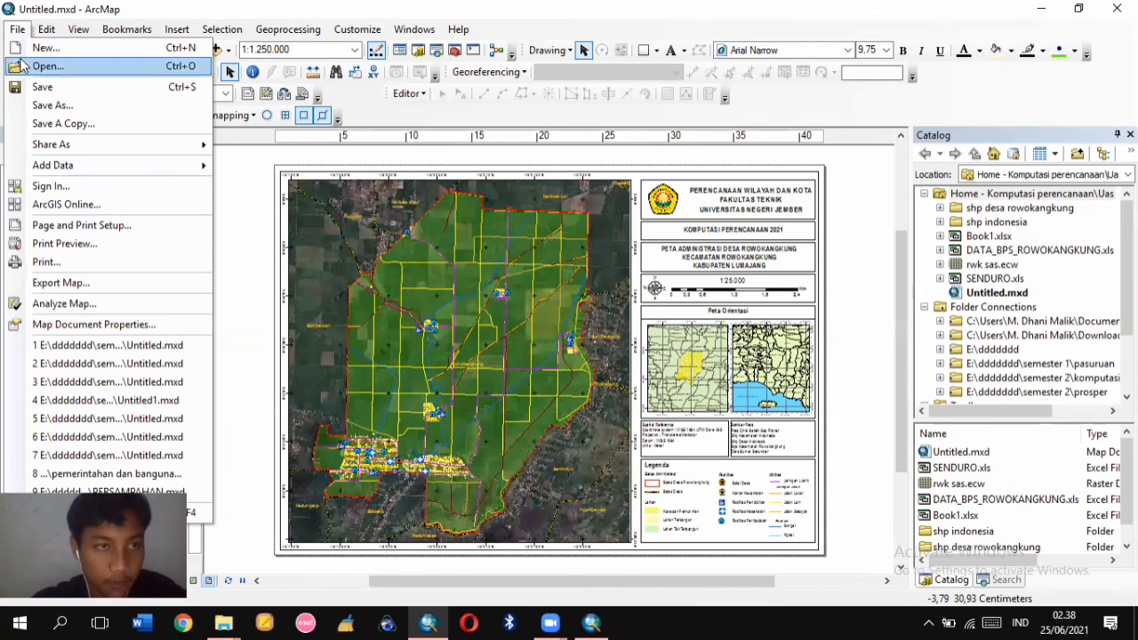
pyautogui.click(76, 285)
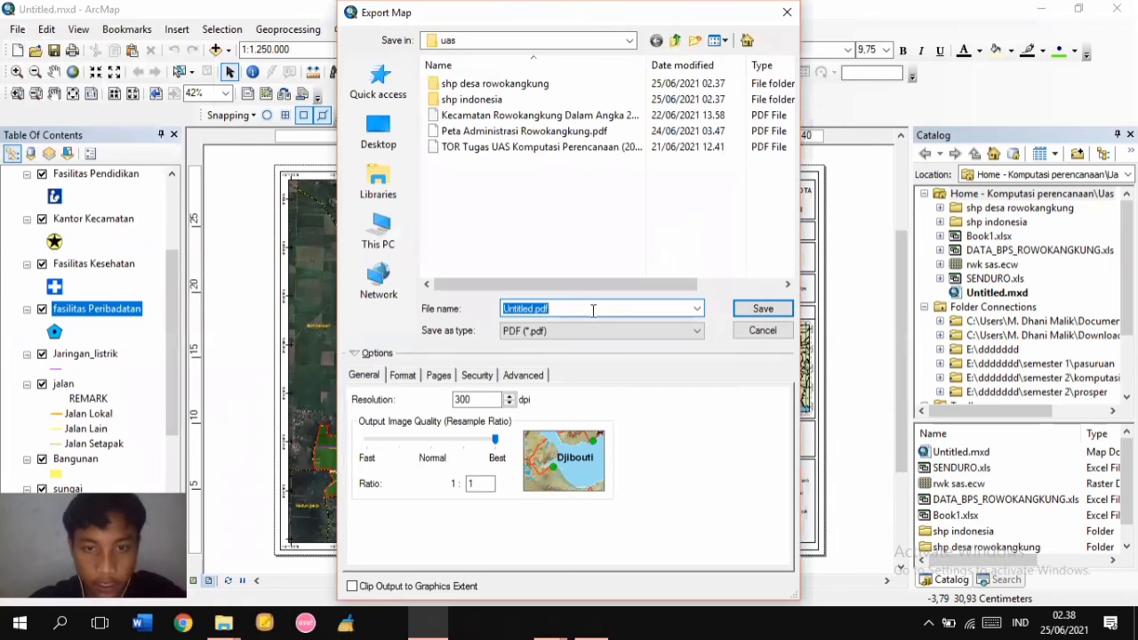
pyautogui.click(582, 331)
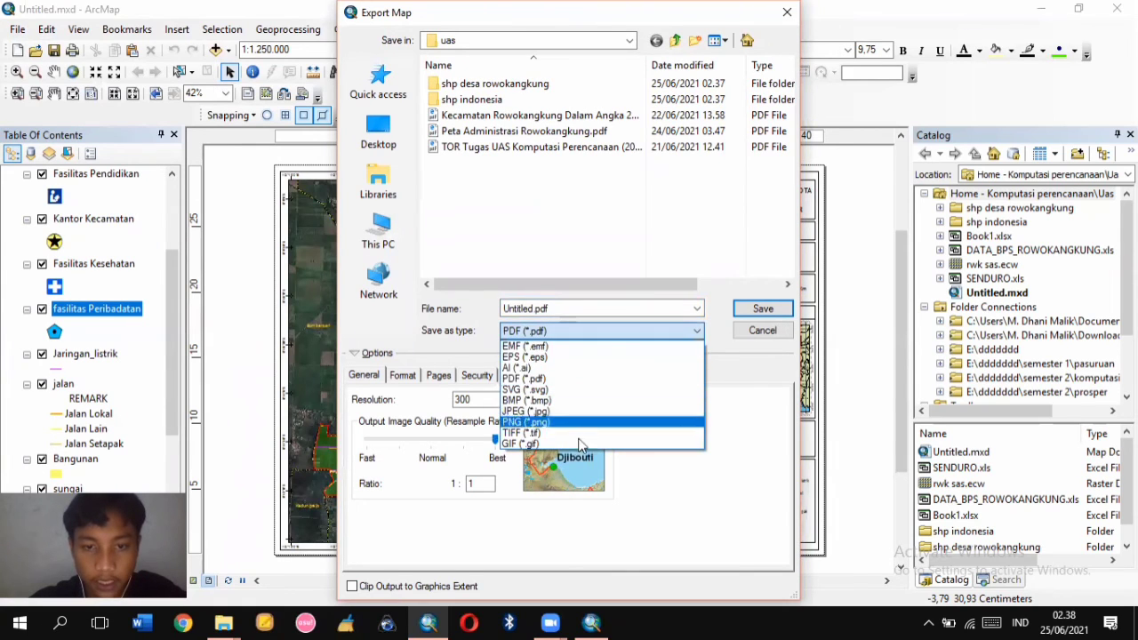
pyautogui.click(570, 382)
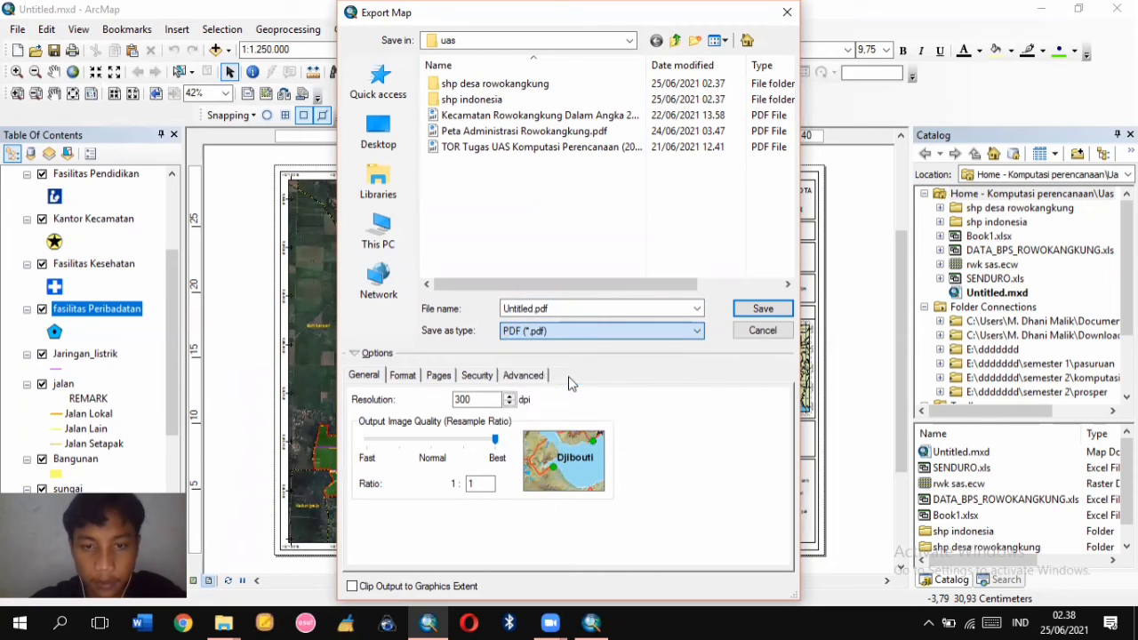
pyautogui.click(535, 309)
pyautogui.click(530, 308)
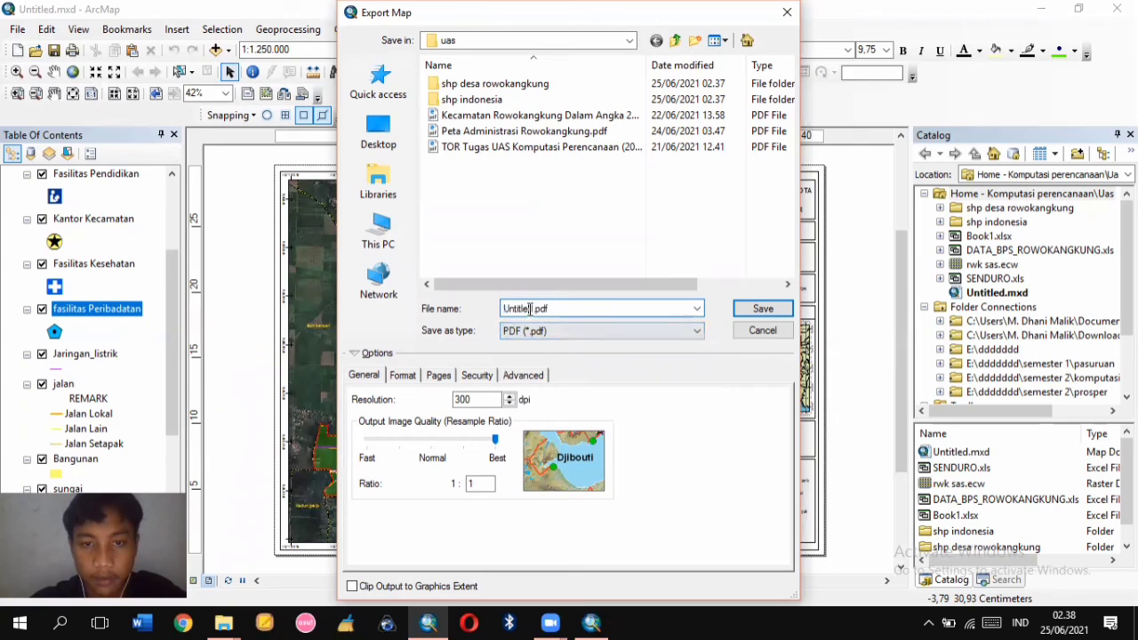
pyautogui.doubleClick(533, 309)
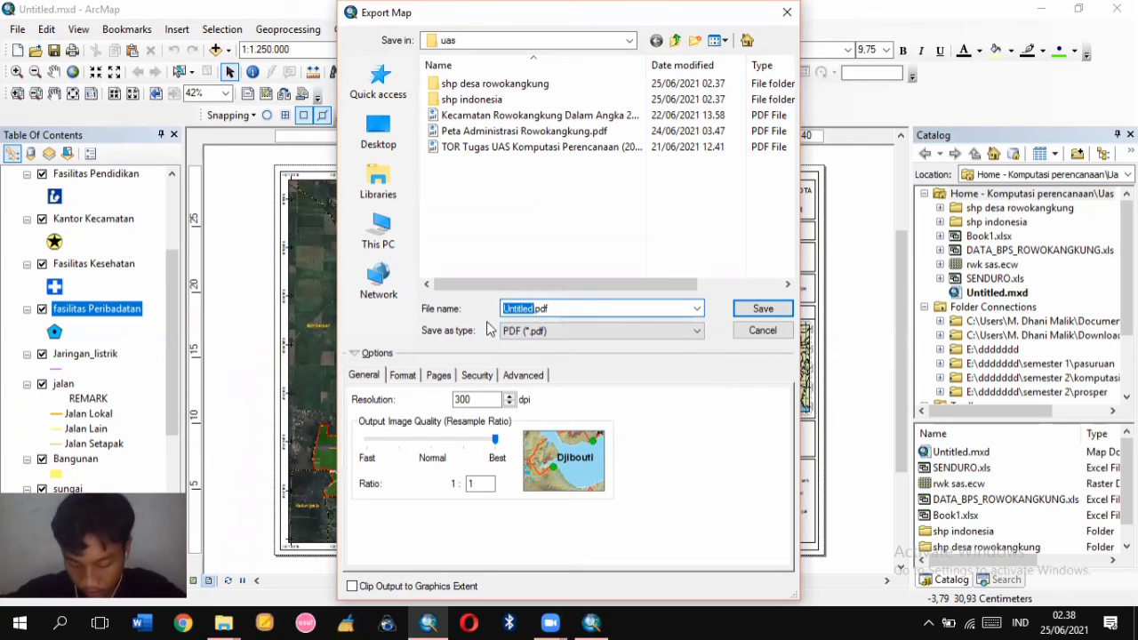
pyautogui.write('petaadministras')
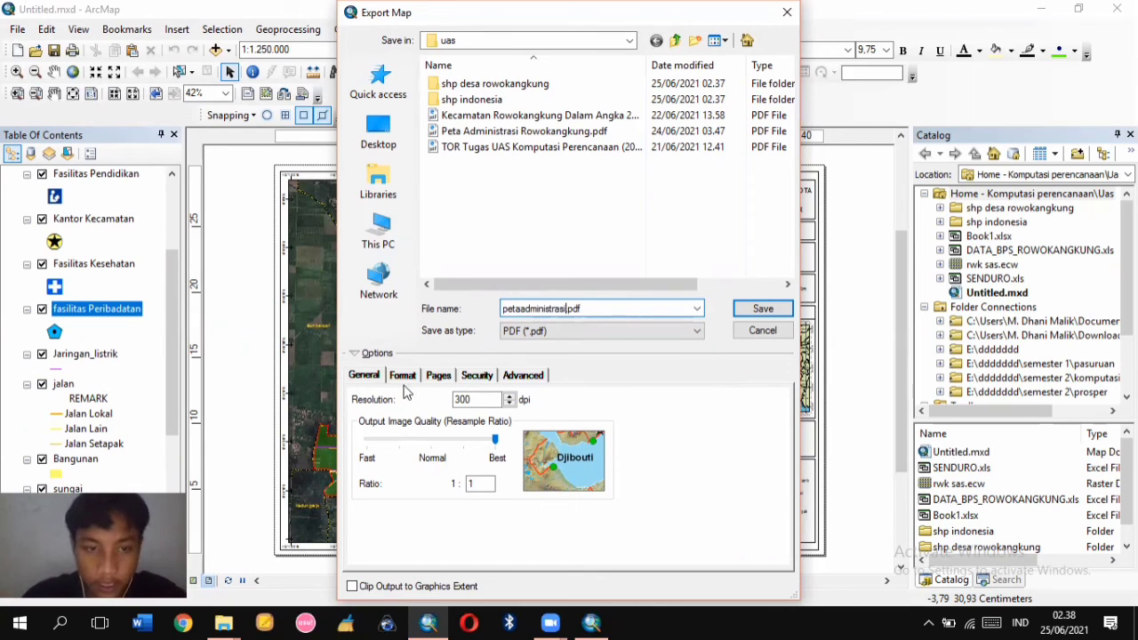
# Review the export's resolution, format and page options, and save the PDF at 300 dpi
pyautogui.click(479, 400)
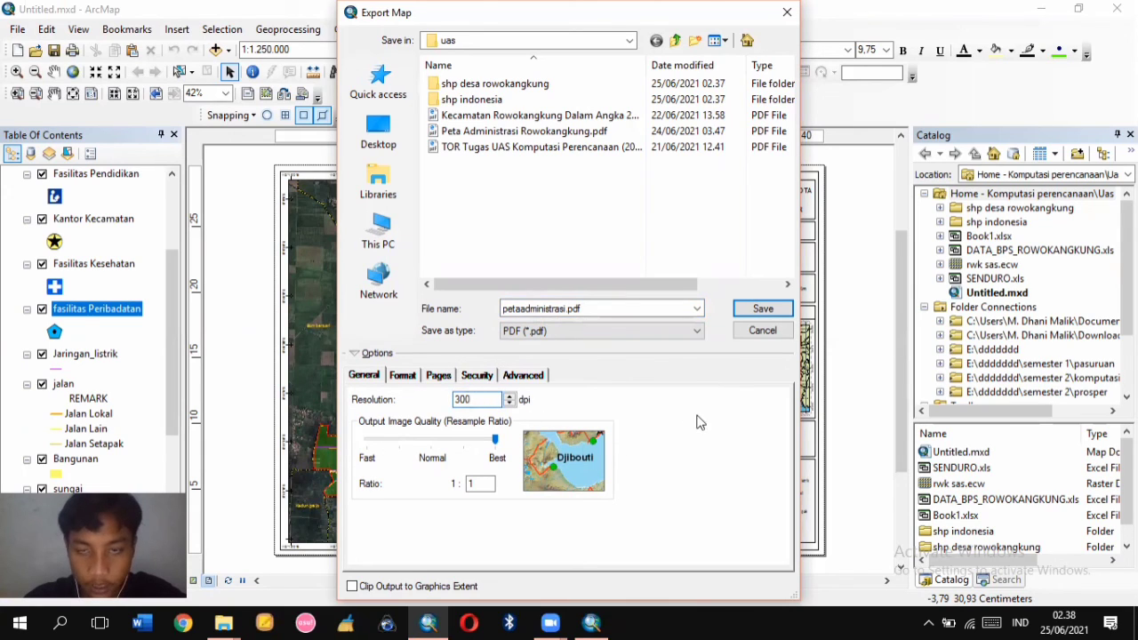
pyautogui.click(421, 381)
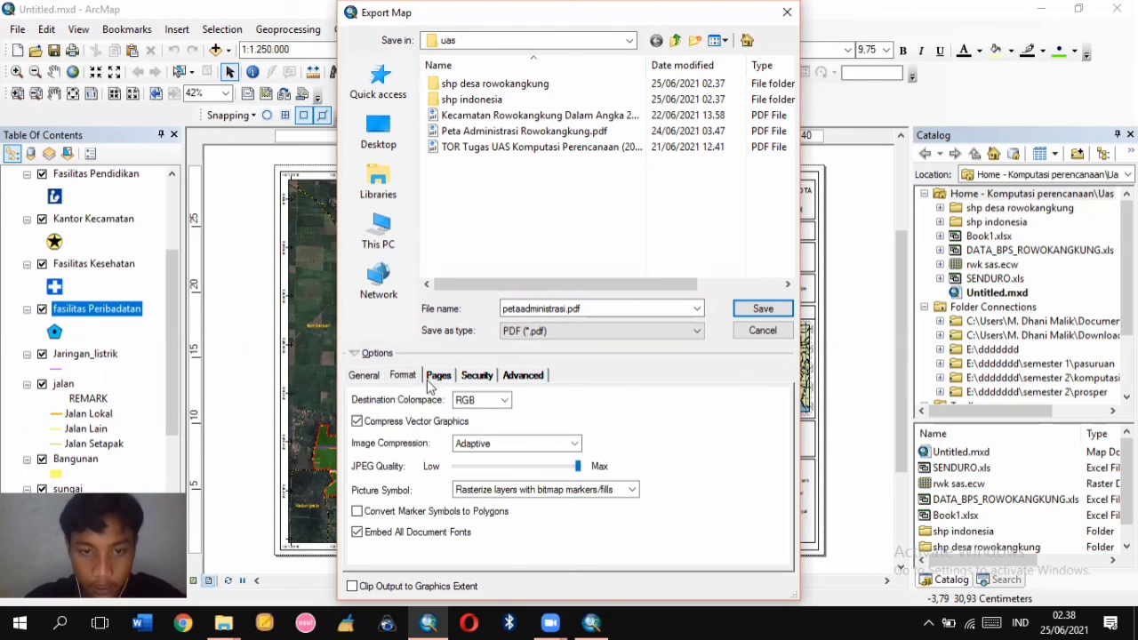
pyautogui.click(365, 376)
pyautogui.click(403, 376)
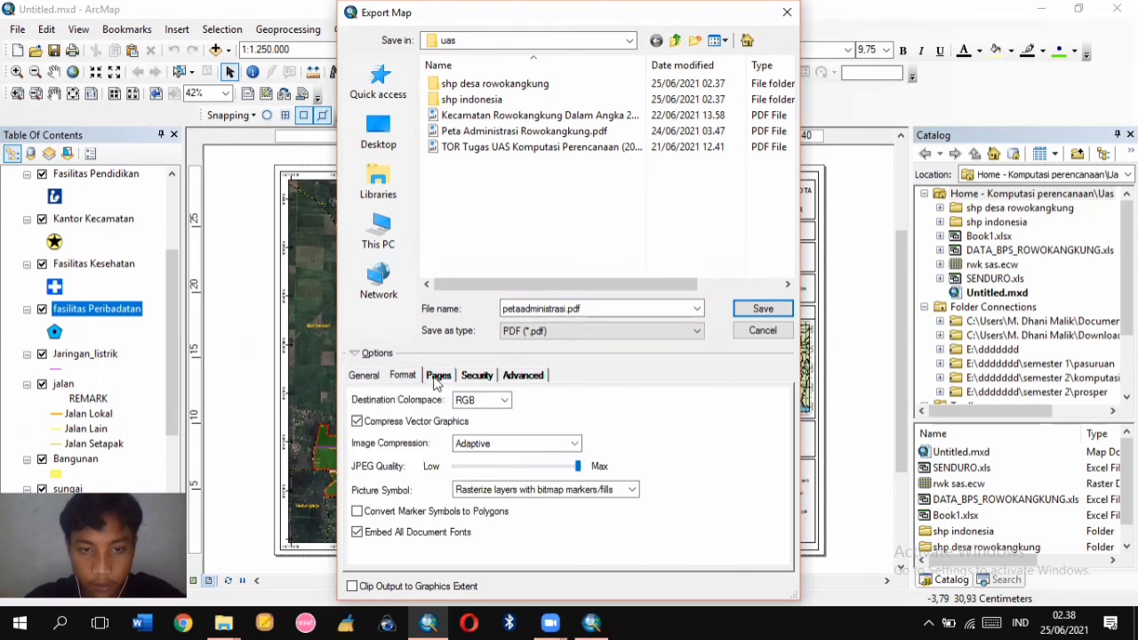
pyautogui.click(436, 377)
pyautogui.click(403, 376)
pyautogui.click(366, 376)
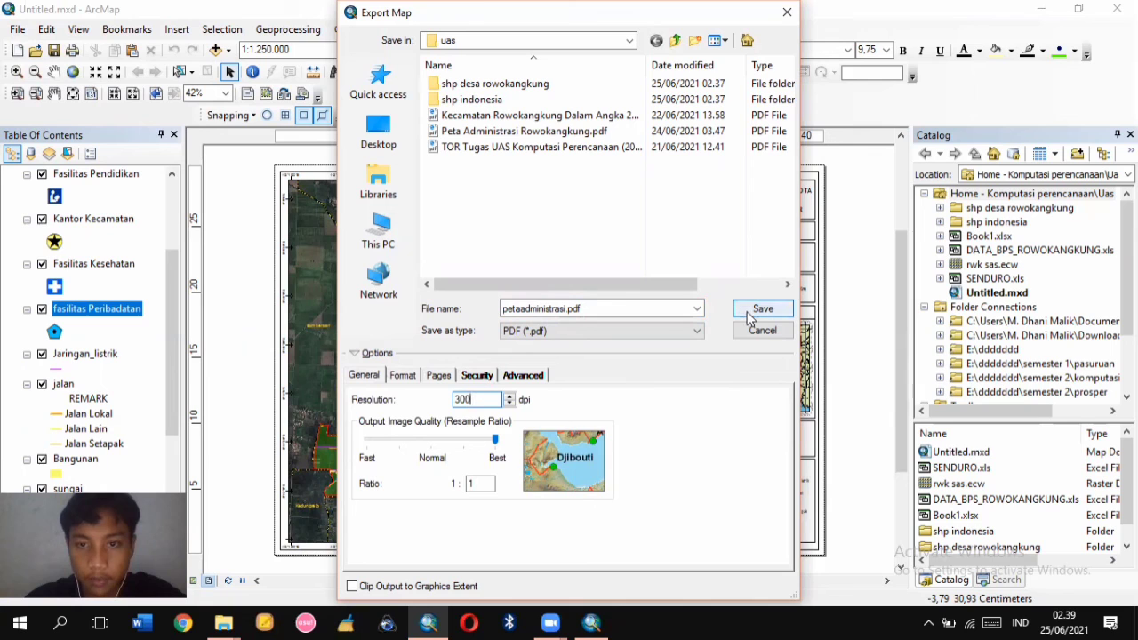
pyautogui.click(749, 316)
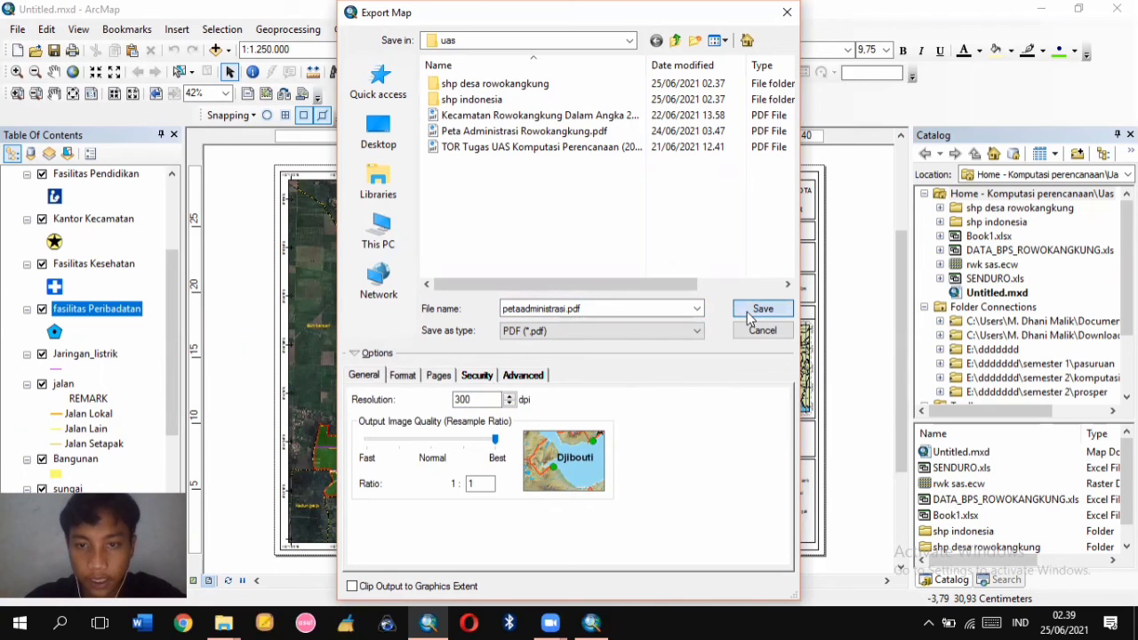